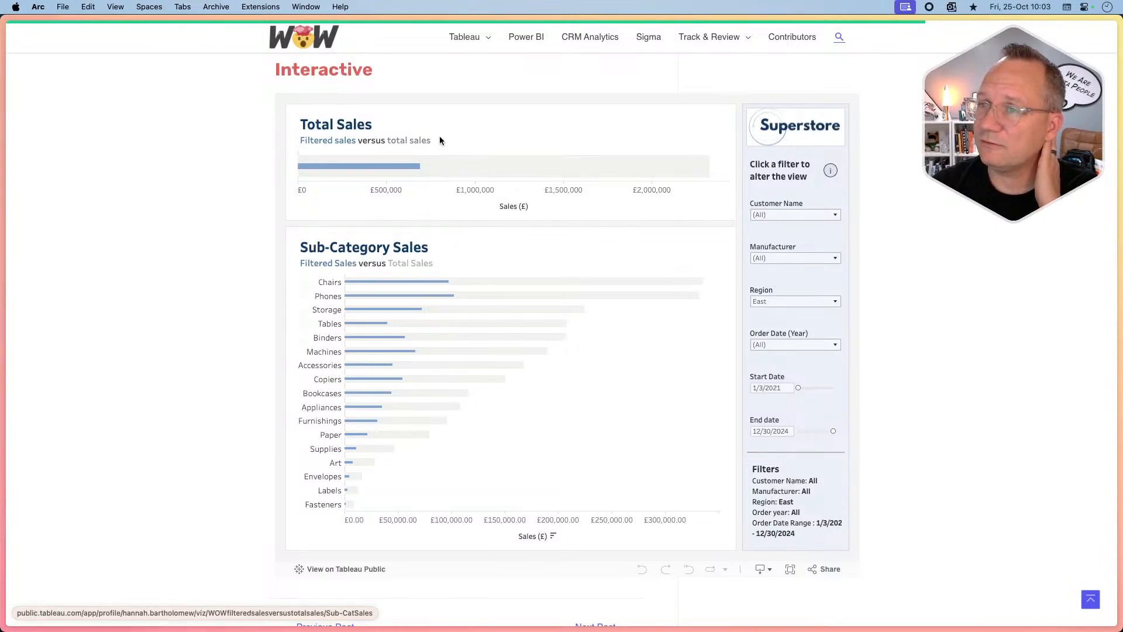
Examine the Total Sales and Sub-Category Sales charts and their bar tooltips in the reference dashboard.
{"action": "mouse_move", "coordinate": [403, 169]}
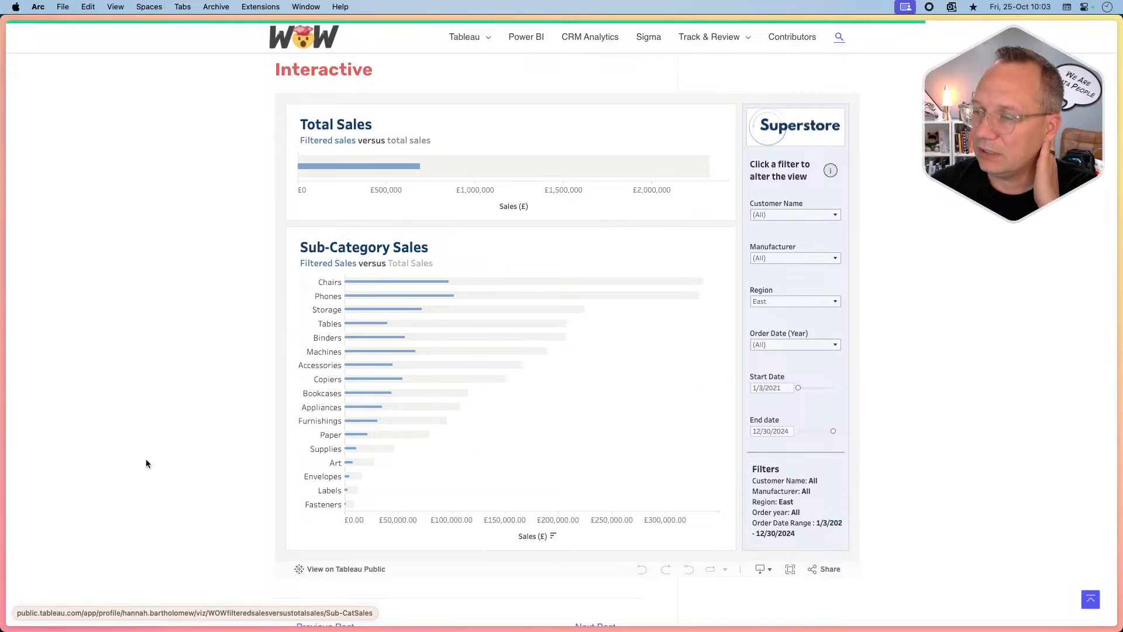
{"action": "scroll", "coordinate": [146, 464], "scroll_direction": "down", "scroll_amount": 2}
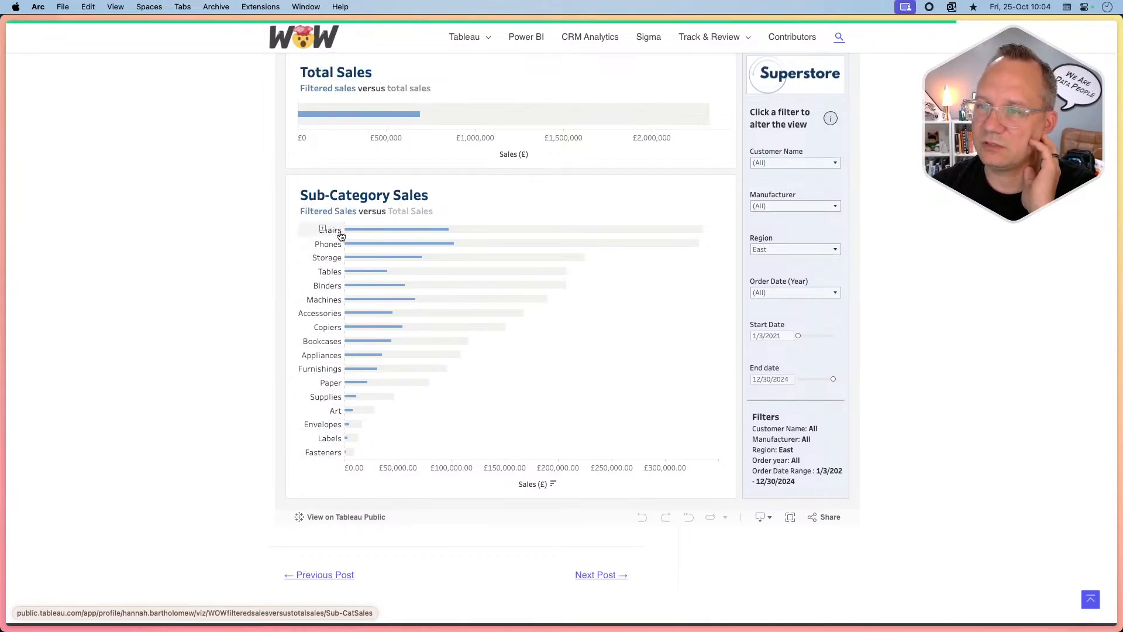
{"action": "mouse_move", "coordinate": [441, 230]}
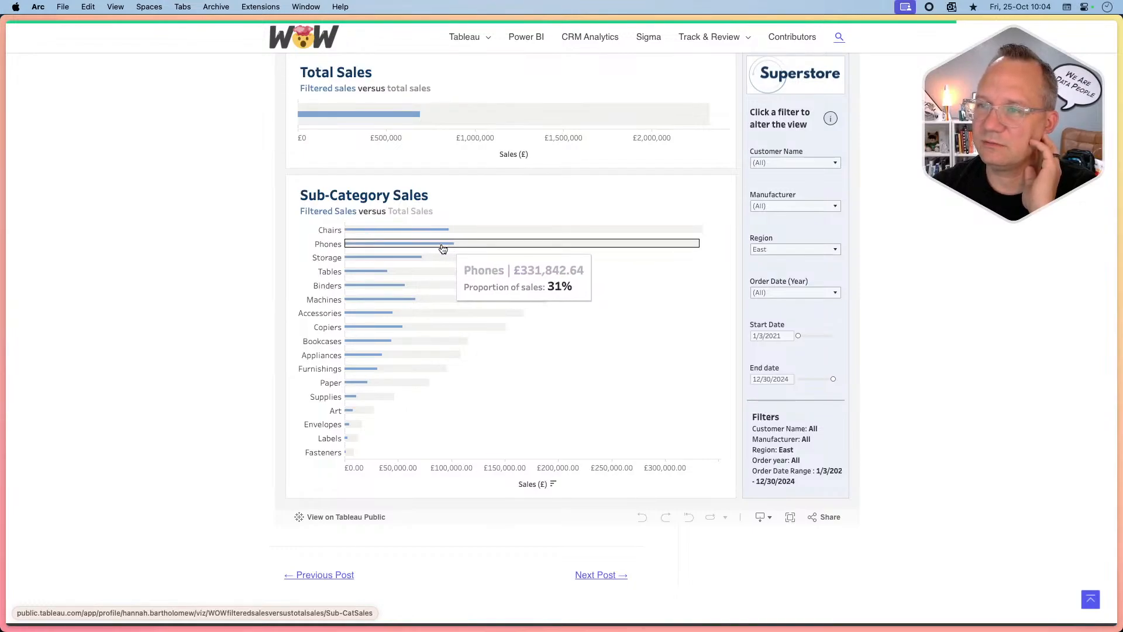
{"action": "mouse_move", "coordinate": [395, 402]}
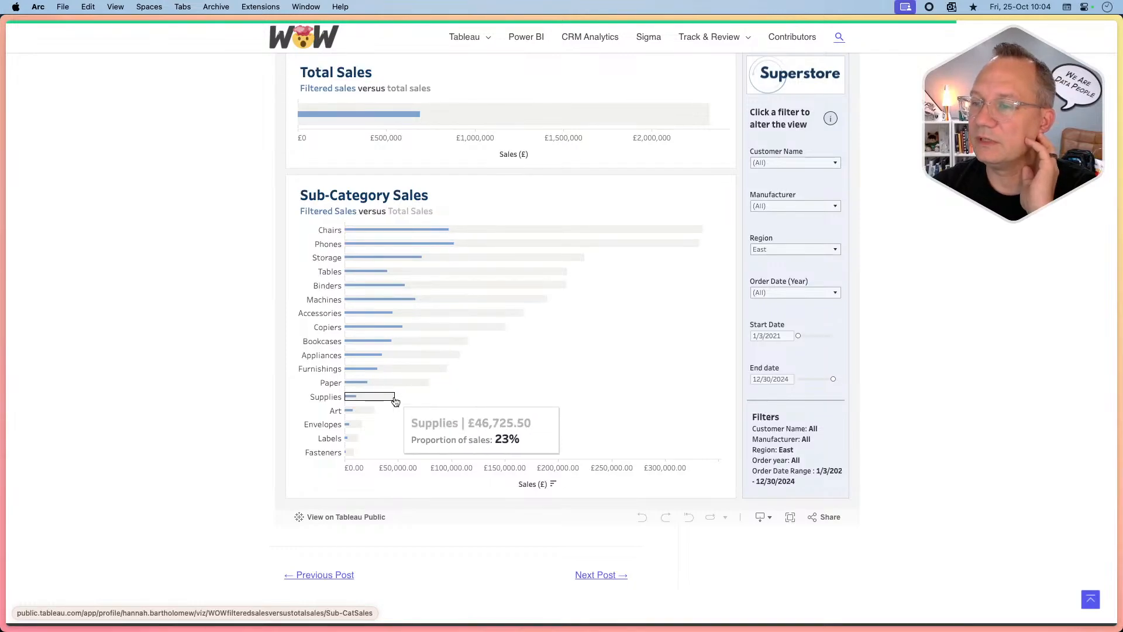
{"action": "scroll", "coordinate": [219, 442], "scroll_direction": "up", "scroll_amount": 2}
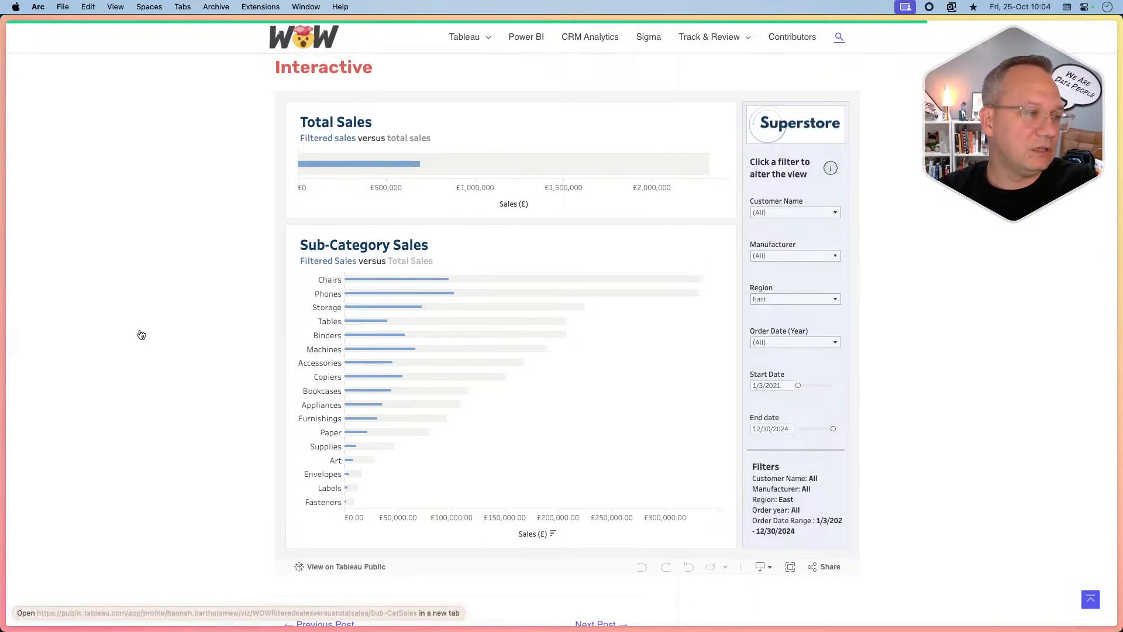
Switch to Tableau and connect to the saved Sample - Superstore data source.
{"action": "key", "text": "super+Tab"}
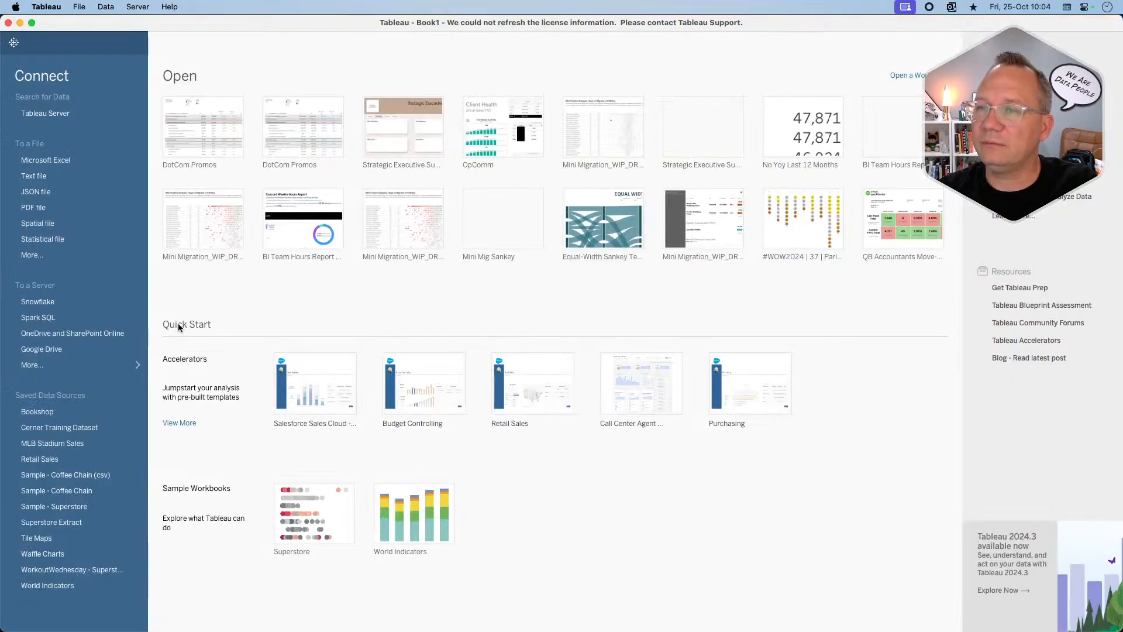
{"action": "left_click", "coordinate": [69, 506]}
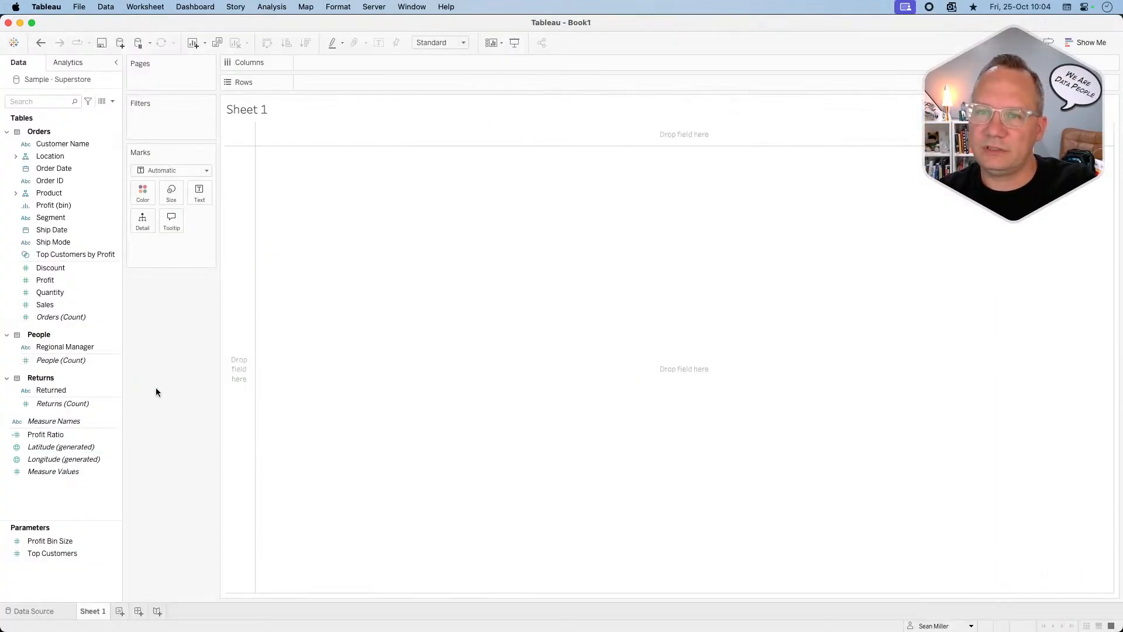
{"action": "key", "text": "super+Tab"}
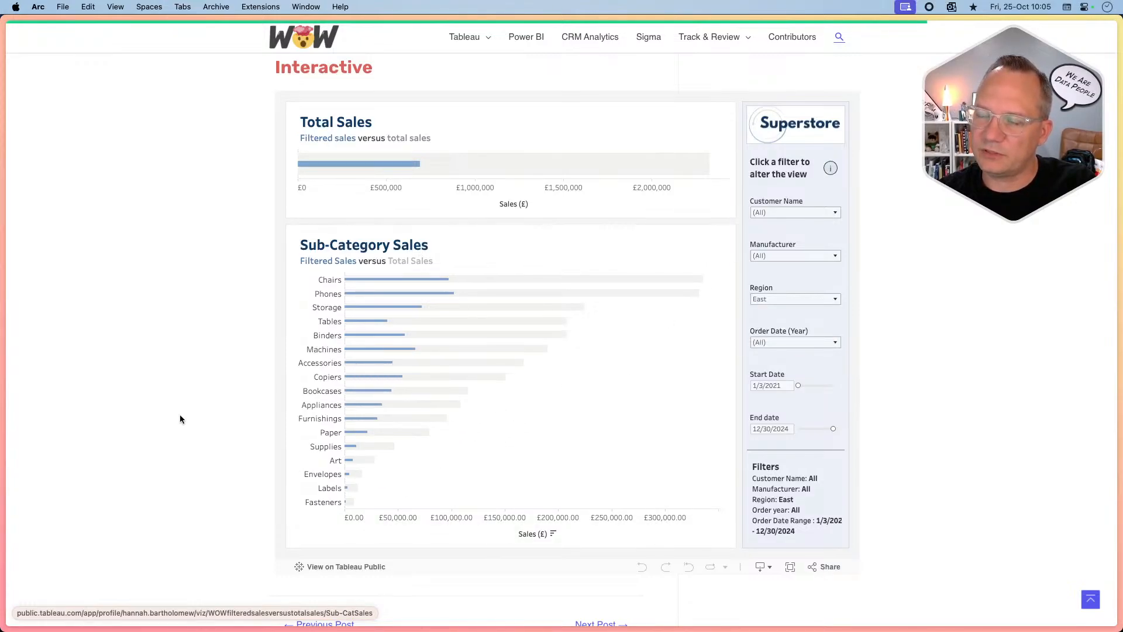
{"action": "key", "text": "super+Tab"}
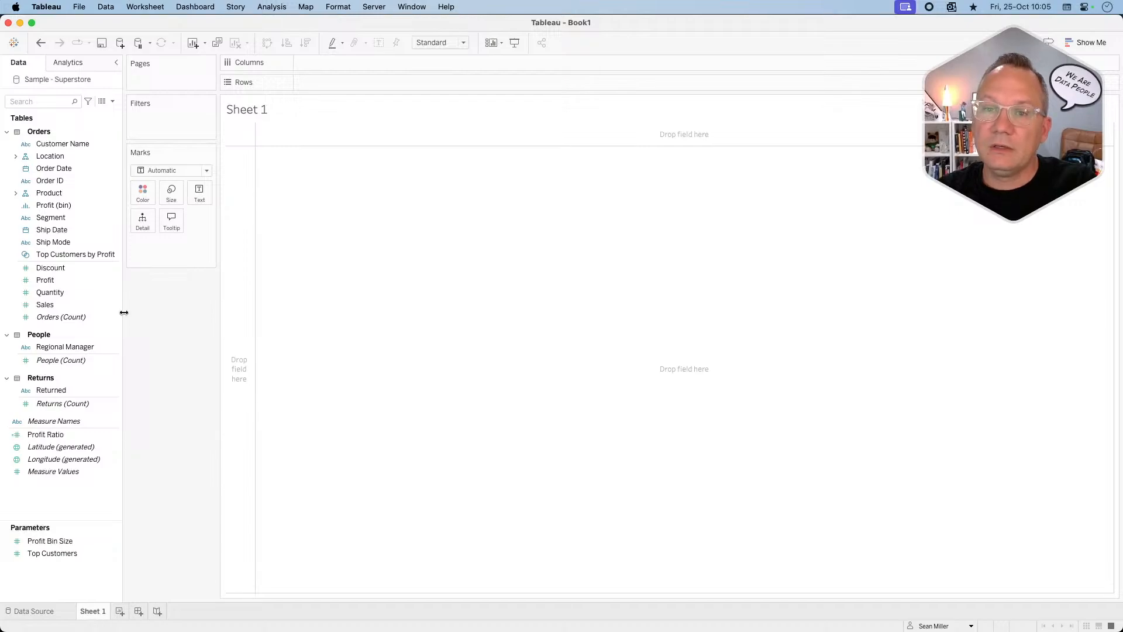
Set the default number format of the Sales field to Currency (Custom) with 0 decimal places.
{"action": "left_click", "coordinate": [94, 302]}
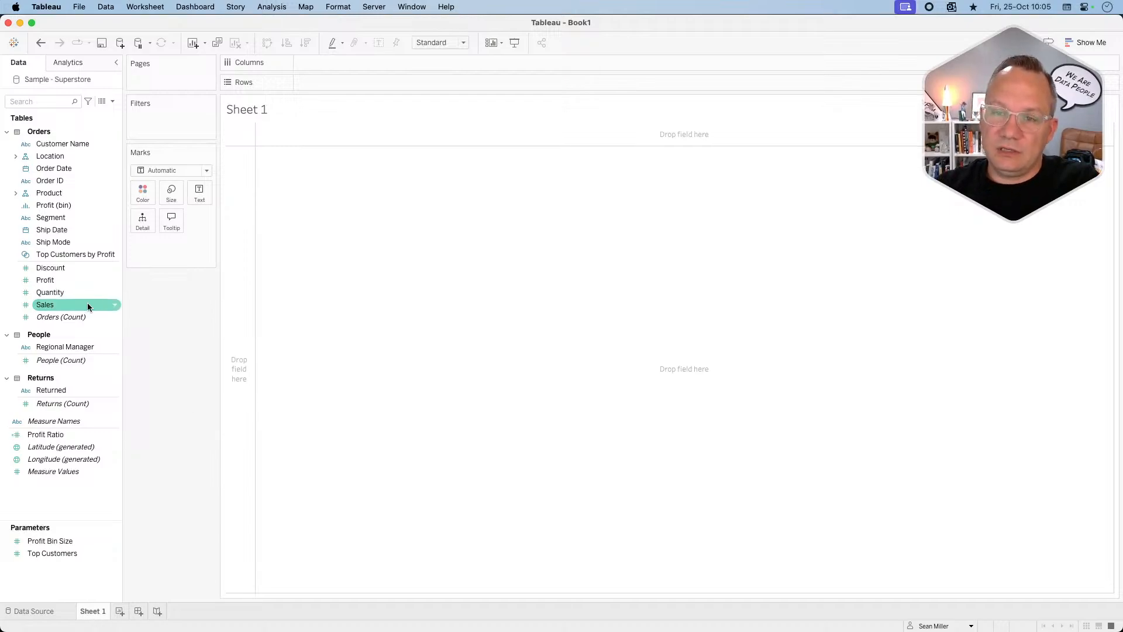
{"action": "right_click", "coordinate": [88, 306]}
{"action": "mouse_move", "coordinate": [149, 428]}
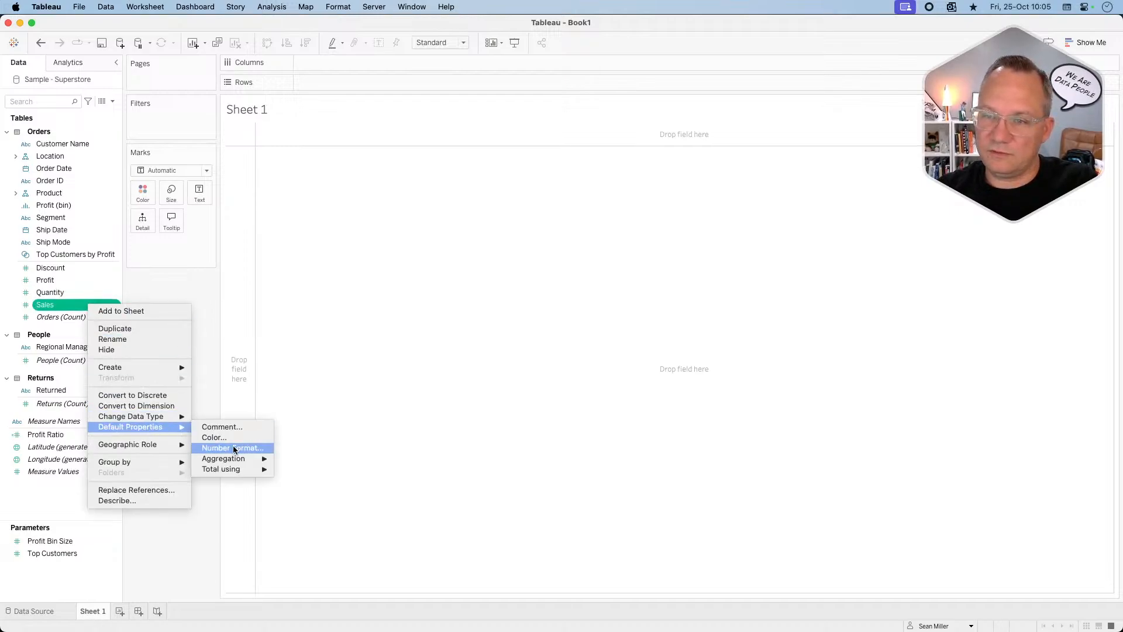
{"action": "left_click", "coordinate": [233, 448]}
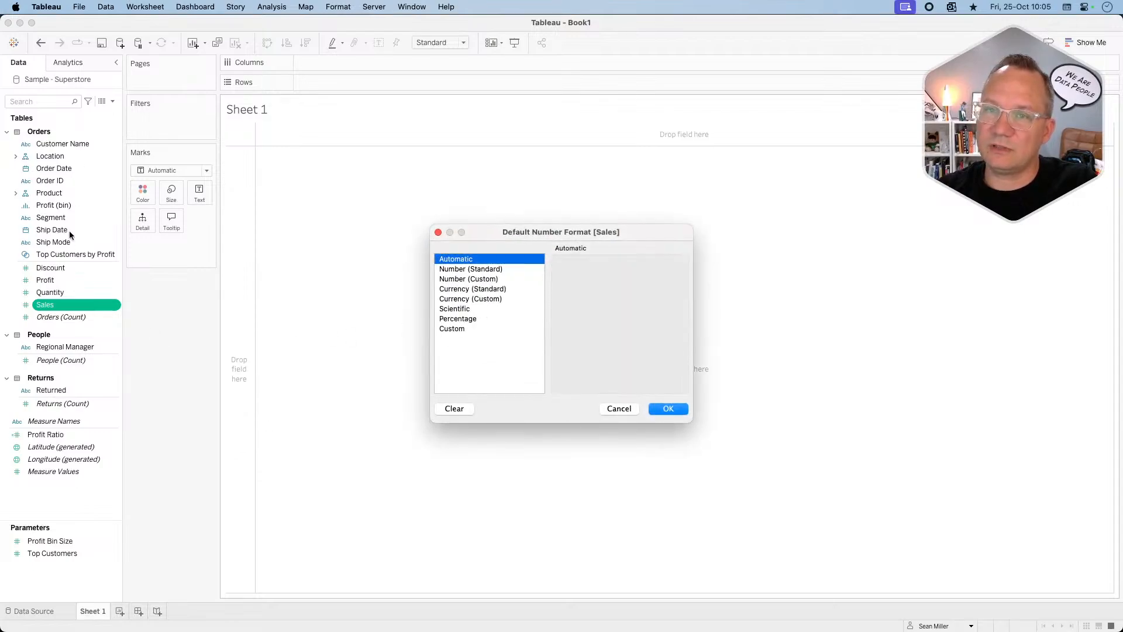
{"action": "left_click", "coordinate": [498, 299]}
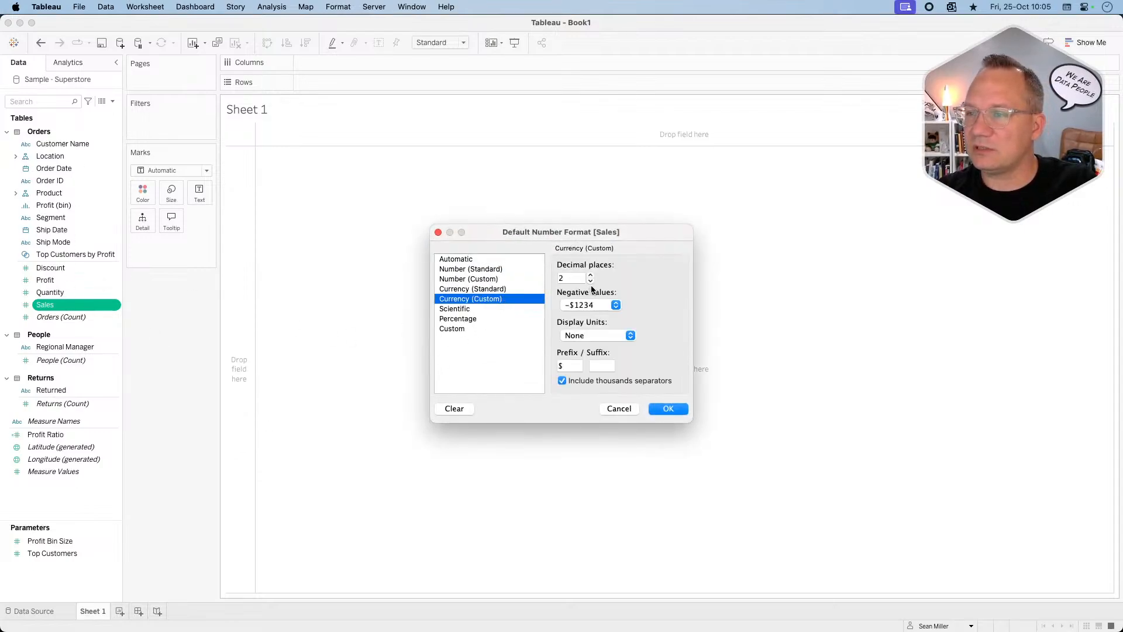
{"action": "left_click", "coordinate": [590, 281]}
{"action": "left_click", "coordinate": [668, 409]}
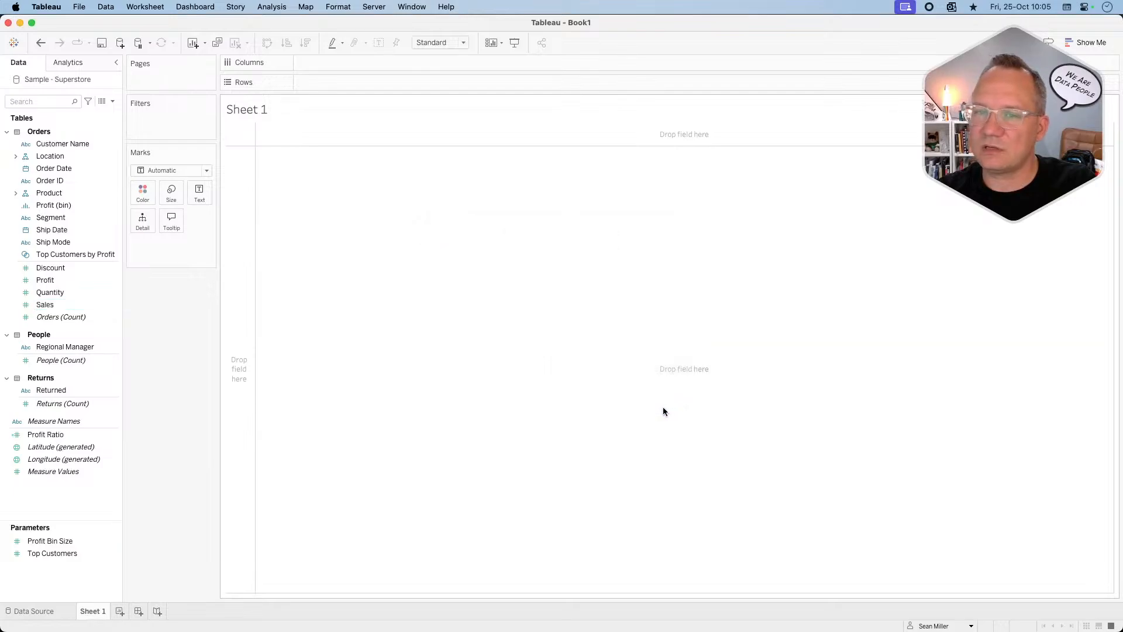
Build a horizontal bar chart of Sales by Sub-Category and sort it in descending order of sales.
{"action": "key", "text": "super+Tab"}
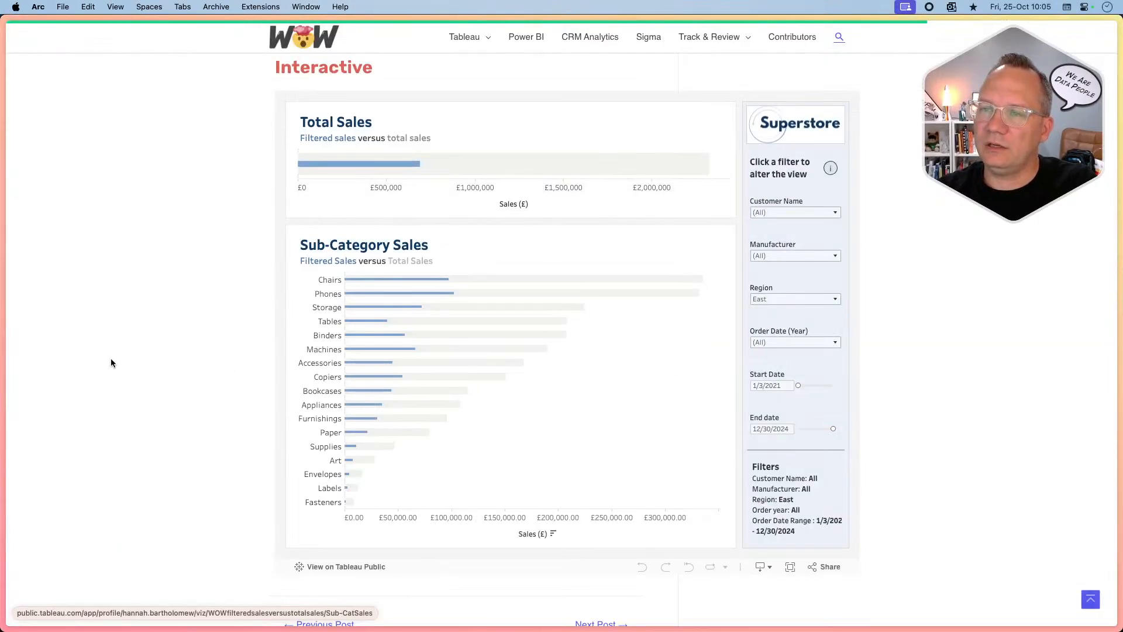
{"action": "key", "text": "super+Tab"}
{"action": "left_click", "coordinate": [15, 193]}
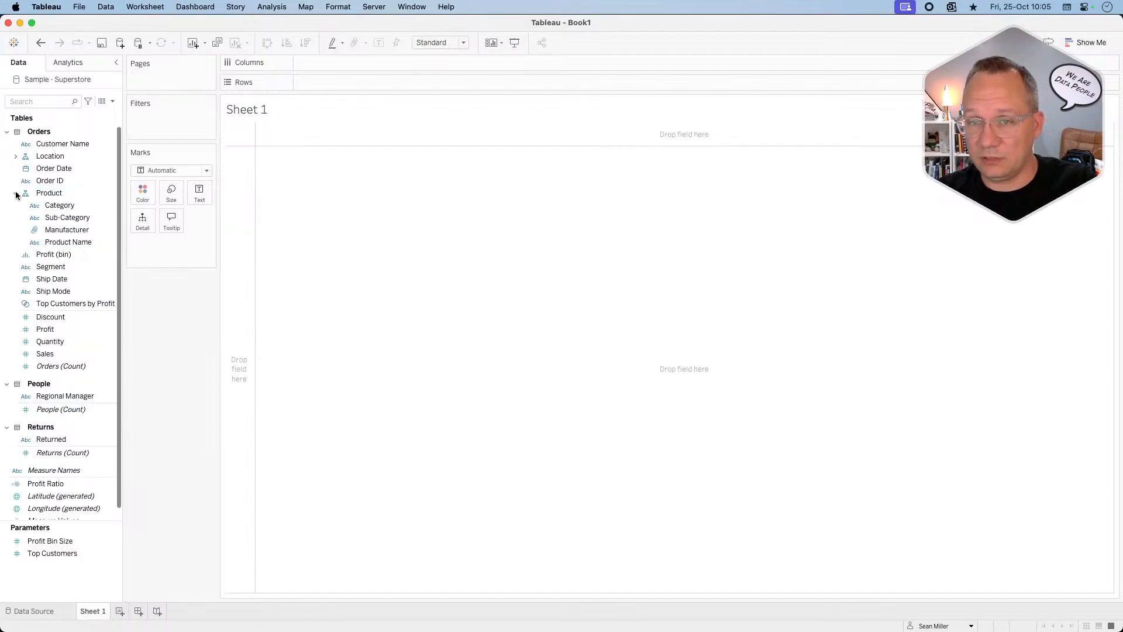
{"action": "left_click_drag", "start_coordinate": [65, 217], "coordinate": [346, 84]}
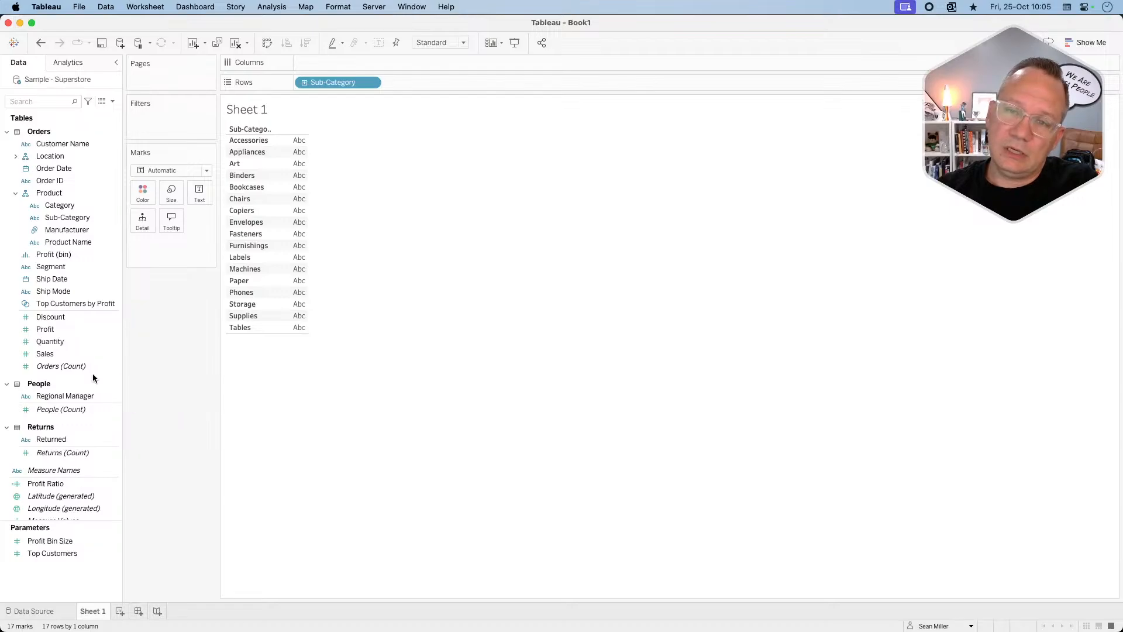
{"action": "left_click_drag", "start_coordinate": [71, 354], "coordinate": [507, 66]}
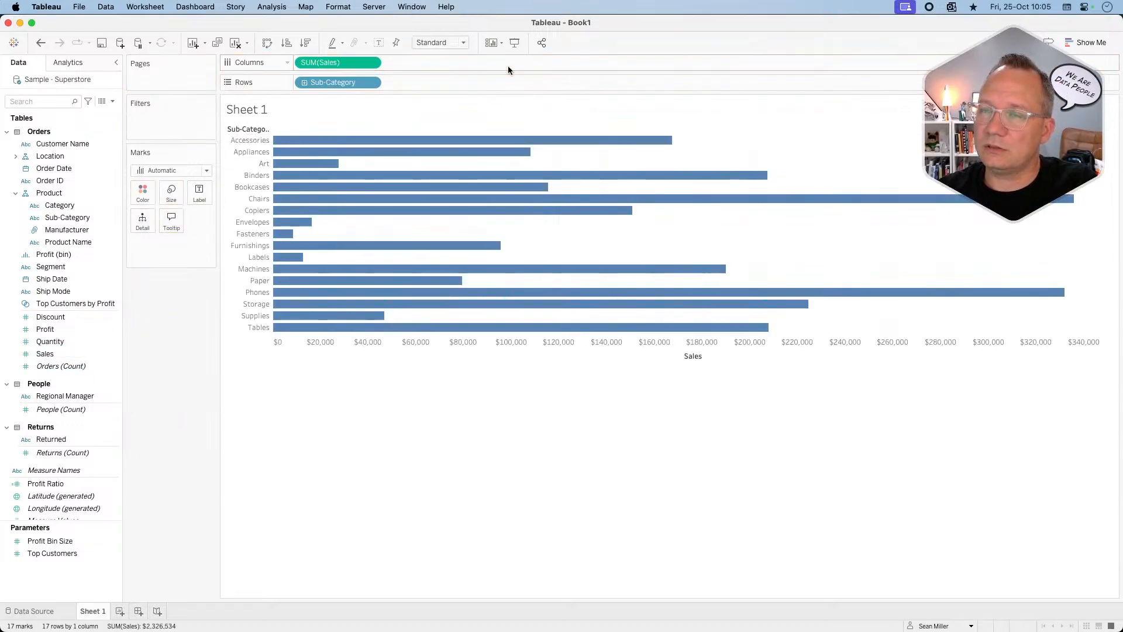
{"action": "left_click", "coordinate": [305, 46]}
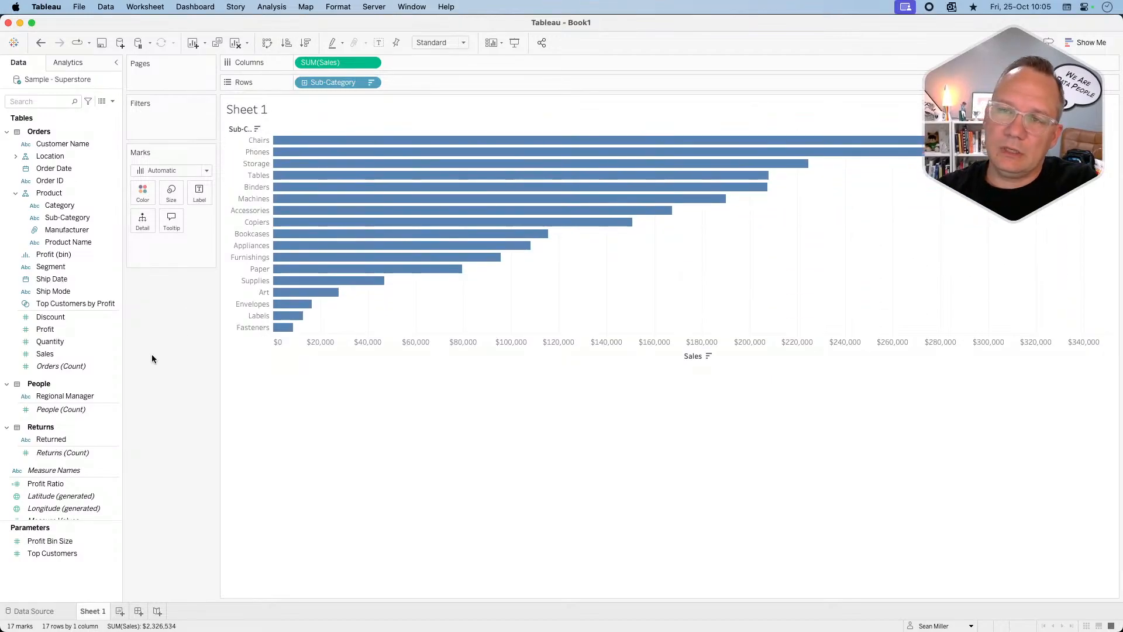
Expand the Location hierarchy and select the Customer Name, Region, Manufacturer and Order Date fields together to look for shared actions.
{"action": "left_click", "coordinate": [114, 104]}
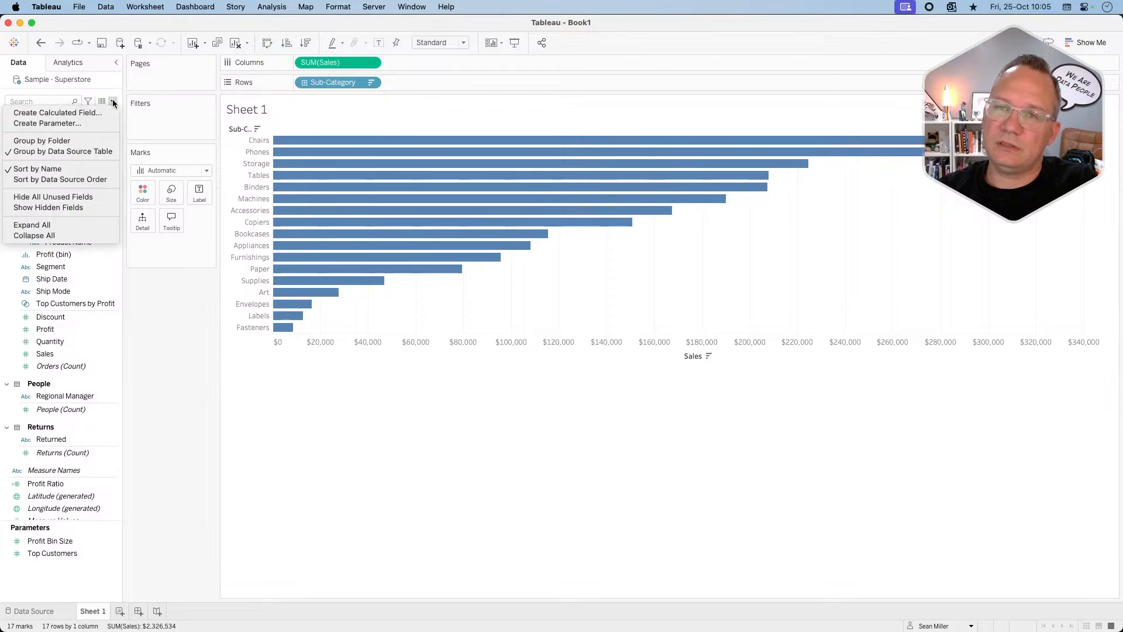
{"action": "left_click", "coordinate": [96, 110]}
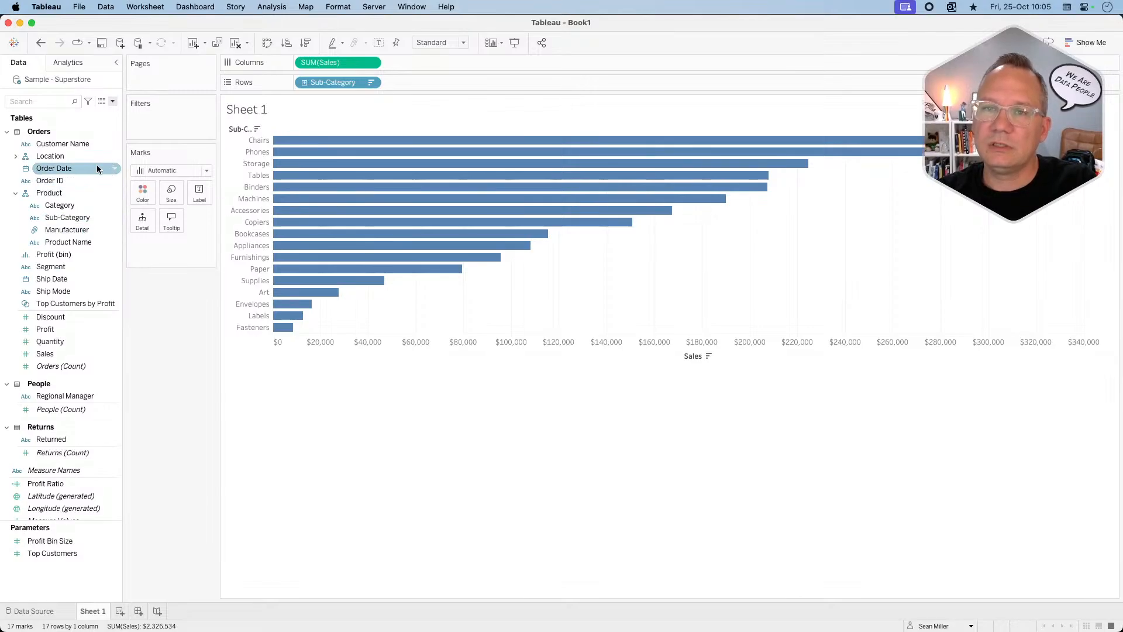
{"action": "left_click", "coordinate": [89, 145]}
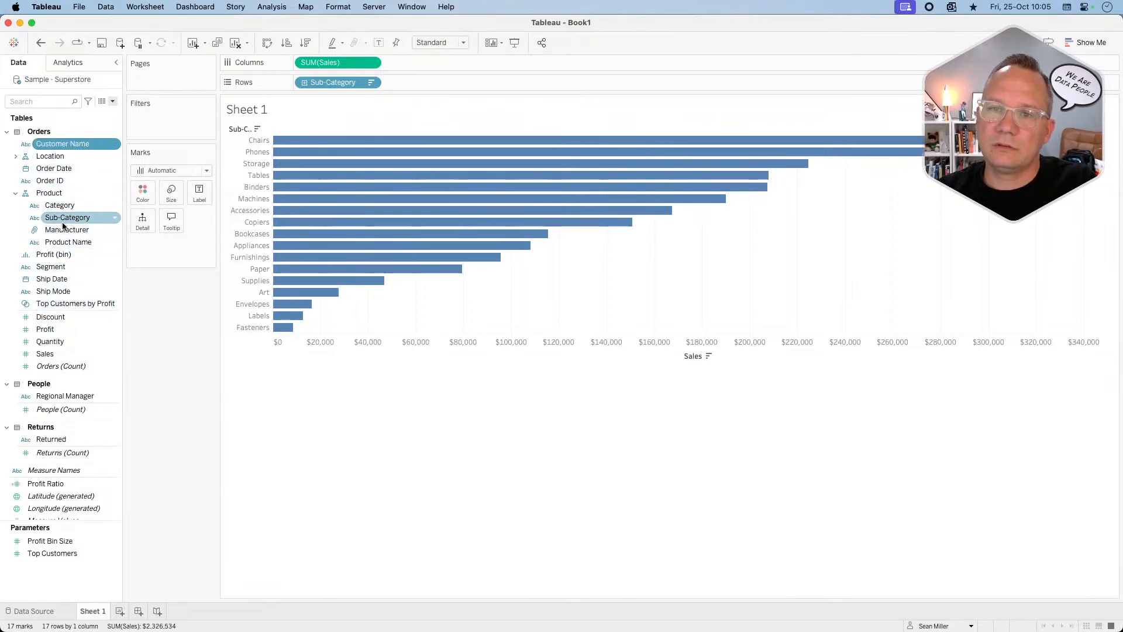
{"action": "left_click", "coordinate": [15, 156]}
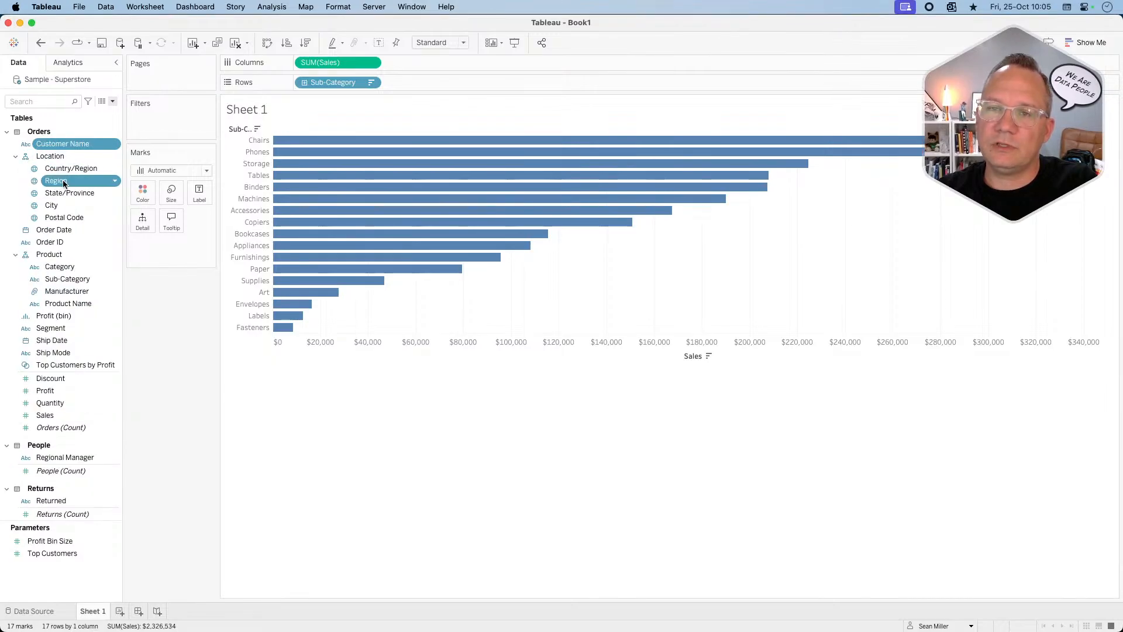
{"action": "left_click", "coordinate": [65, 292], "text": "super"}
{"action": "key", "text": "super+Tab"}
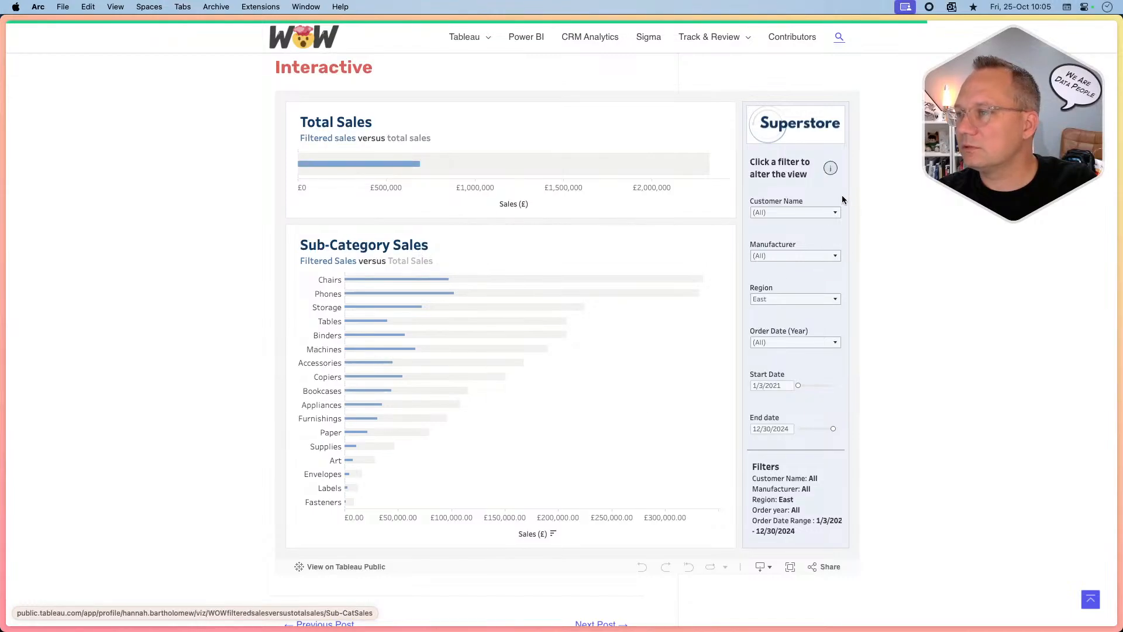
{"action": "key", "text": "super+Tab"}
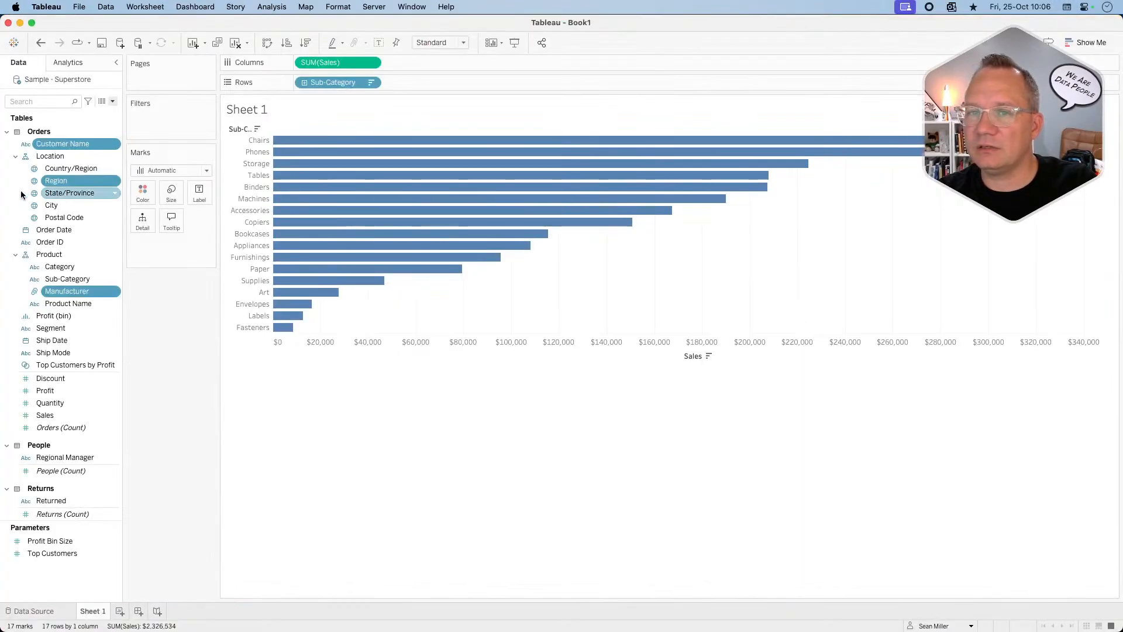
{"action": "left_click", "coordinate": [67, 232], "text": "super"}
{"action": "left_click", "coordinate": [67, 231], "text": "super"}
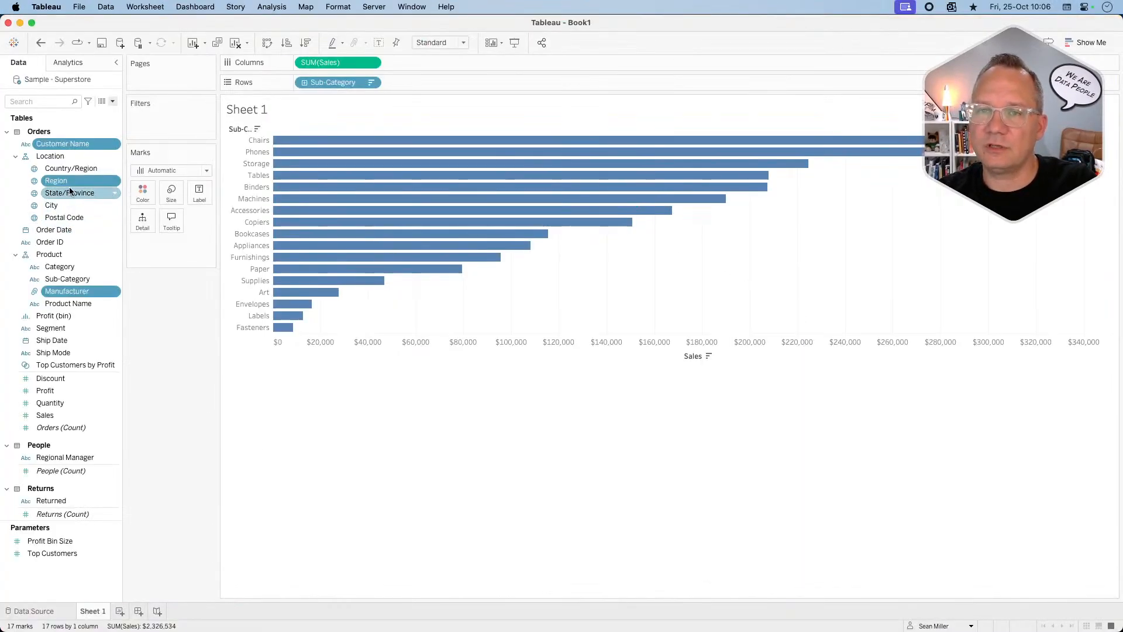
{"action": "left_click", "coordinate": [63, 231], "text": "super"}
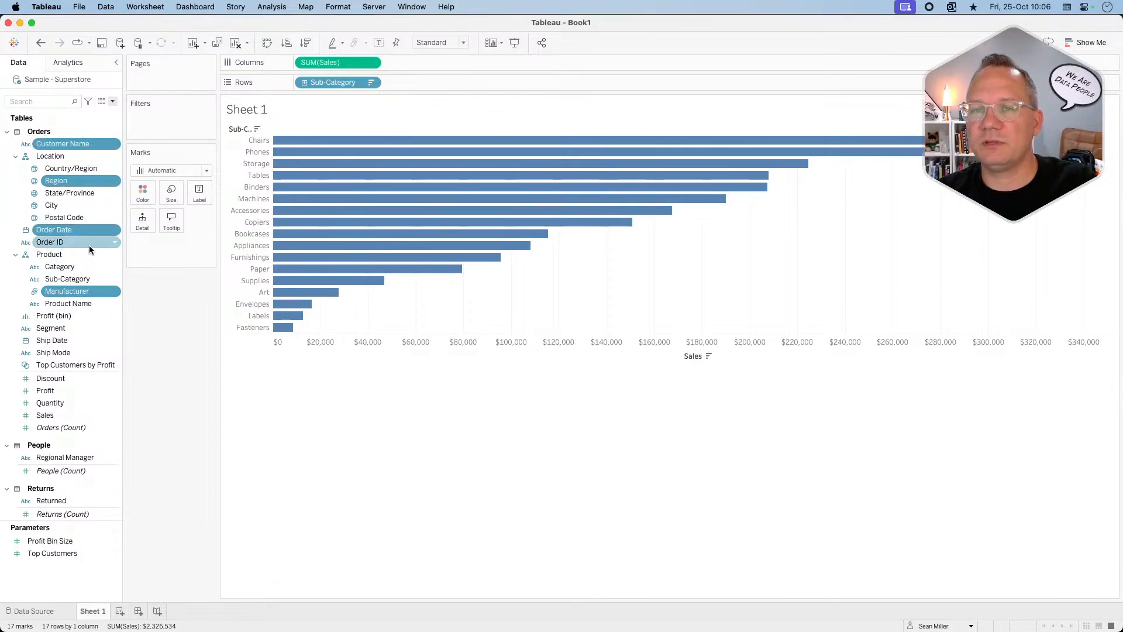
{"action": "right_click", "coordinate": [87, 229]}
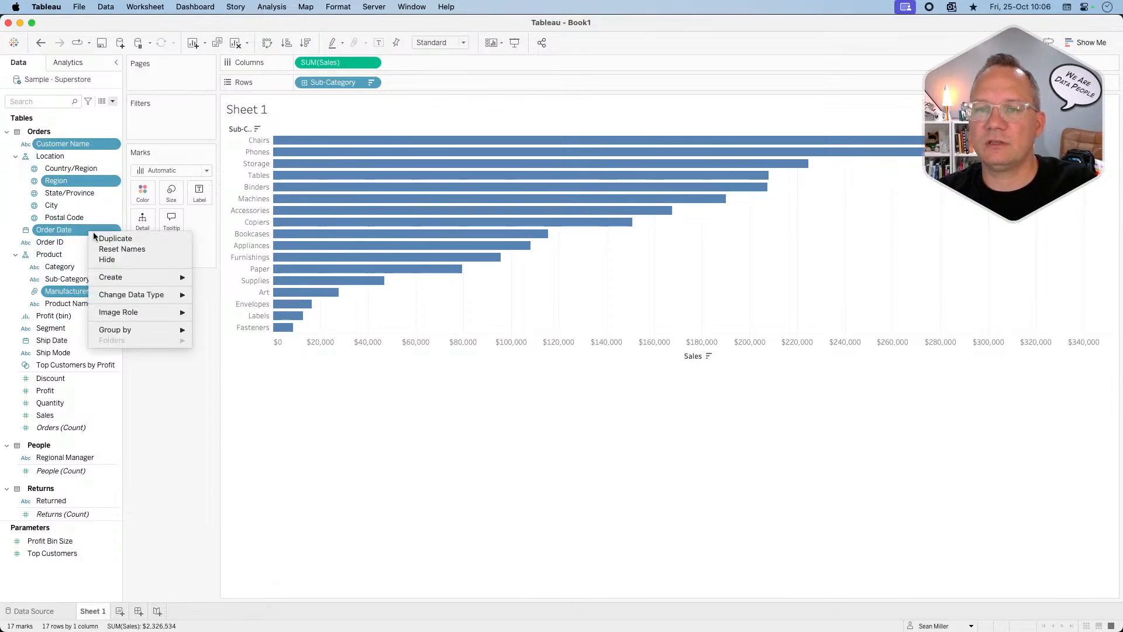
{"action": "left_click", "coordinate": [146, 429]}
{"action": "left_click_drag", "start_coordinate": [88, 181], "coordinate": [128, 230]}
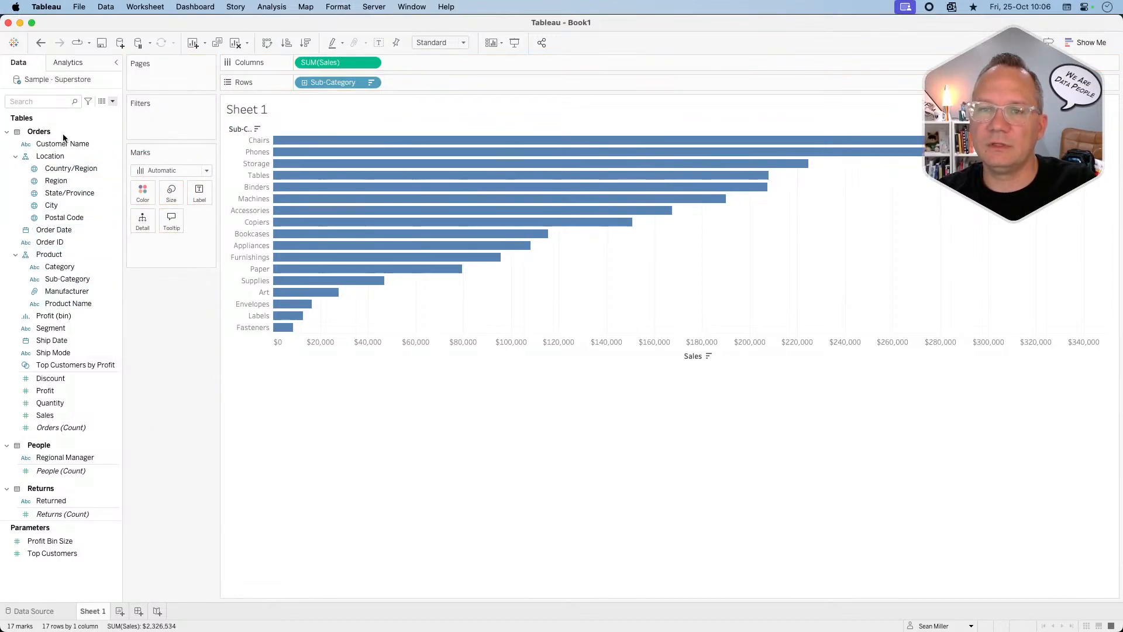
Try a Customer Name filter on the sheet with the Use all option, and undo it.
{"action": "left_click_drag", "start_coordinate": [62, 143], "coordinate": [156, 114]}
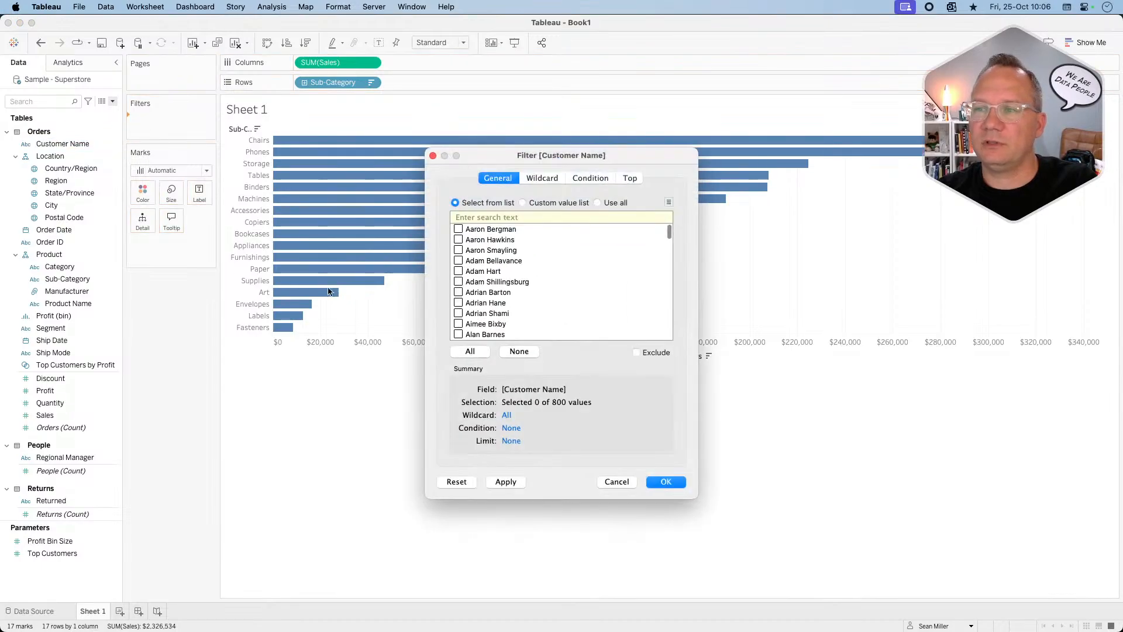
{"action": "left_click", "coordinate": [627, 201]}
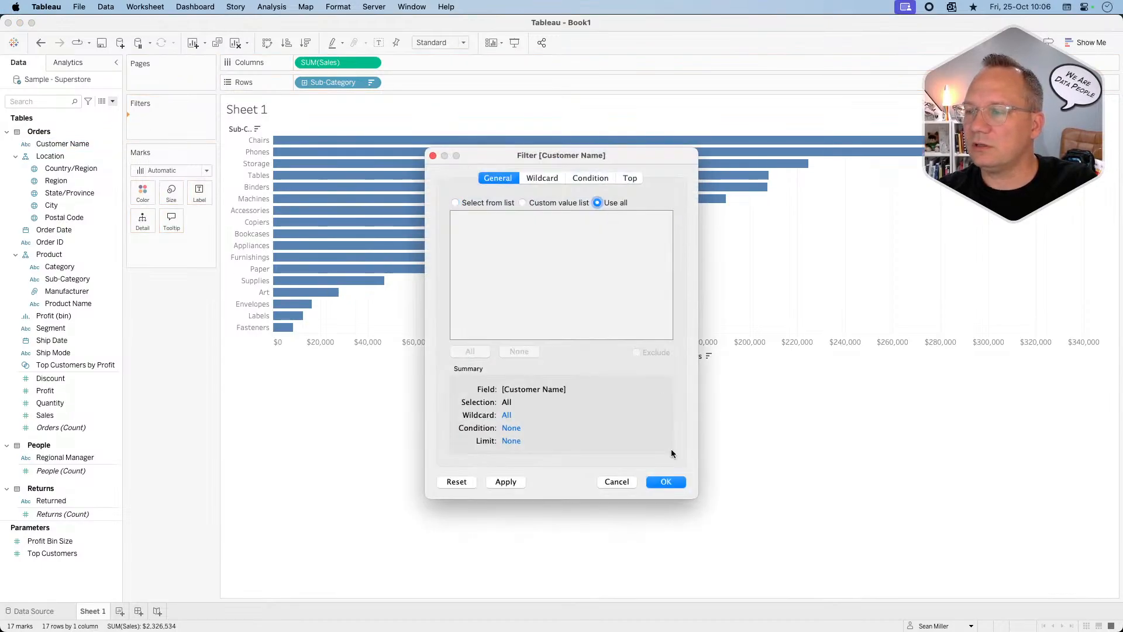
{"action": "left_click", "coordinate": [662, 483]}
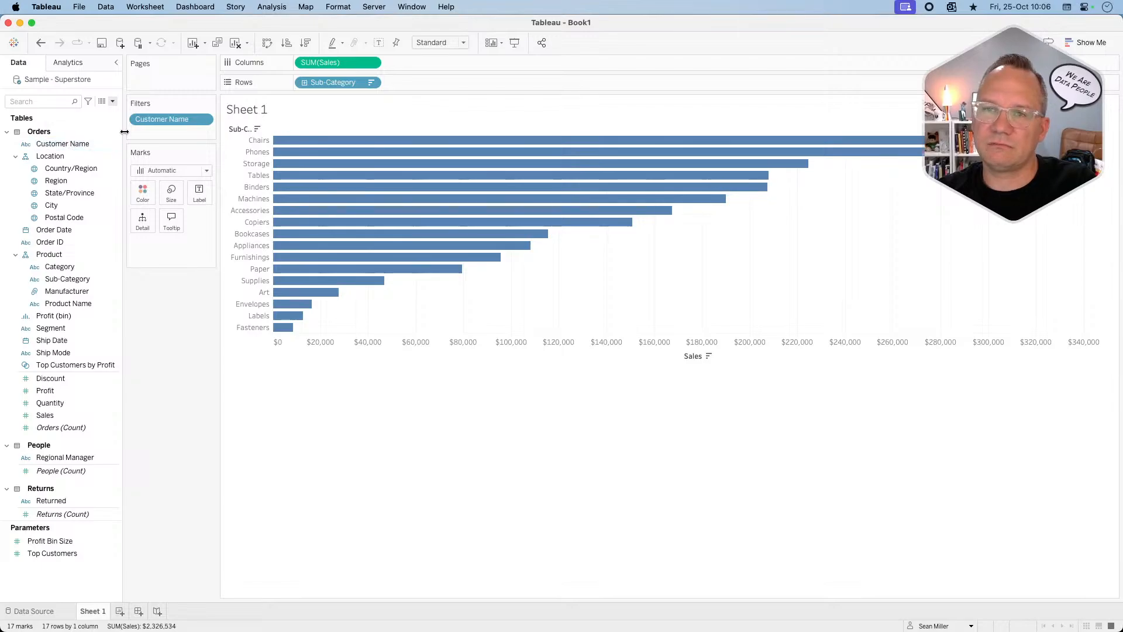
{"action": "key", "text": "super+z"}
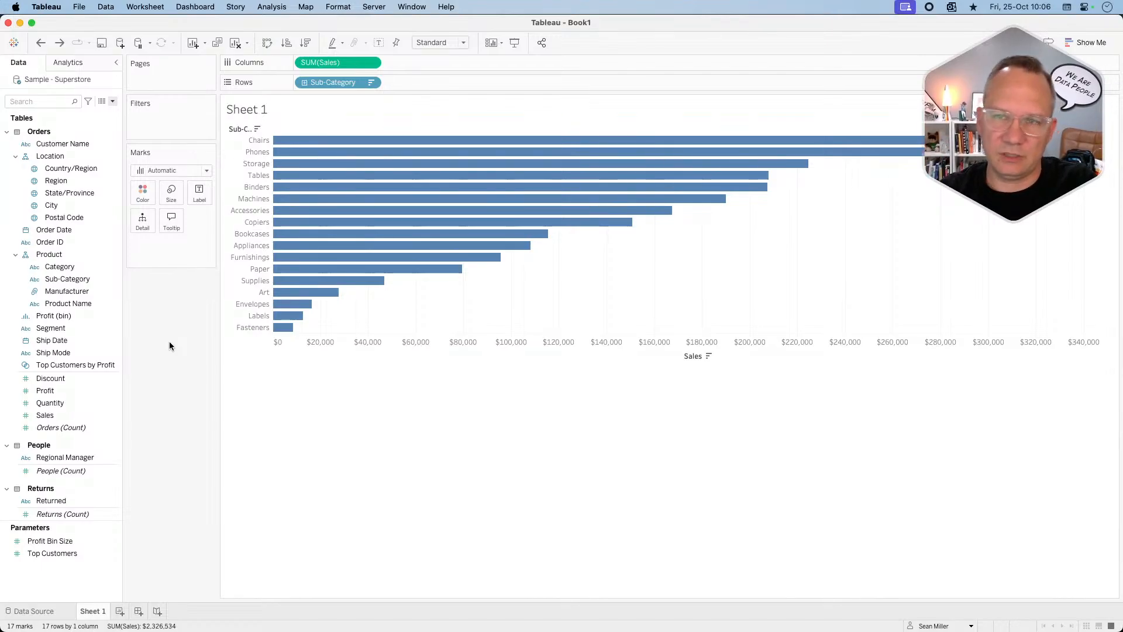
Add Customer Name as a filter on the sheet with the Use all option.
{"action": "left_click_drag", "start_coordinate": [83, 143], "coordinate": [170, 123]}
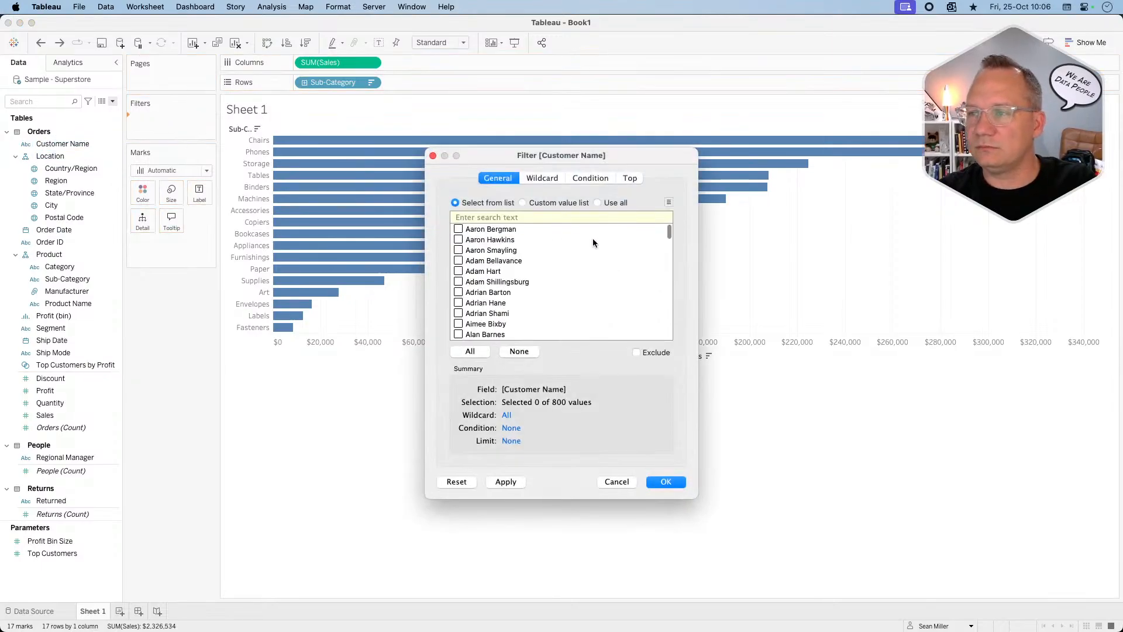
{"action": "left_click", "coordinate": [608, 202]}
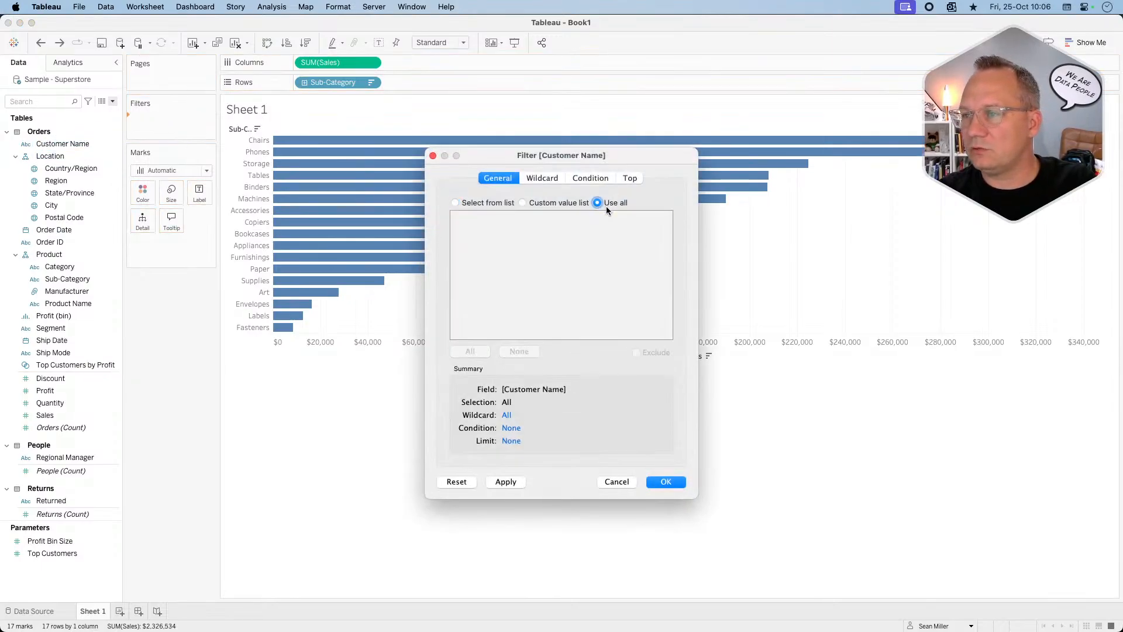
{"action": "left_click", "coordinate": [668, 481]}
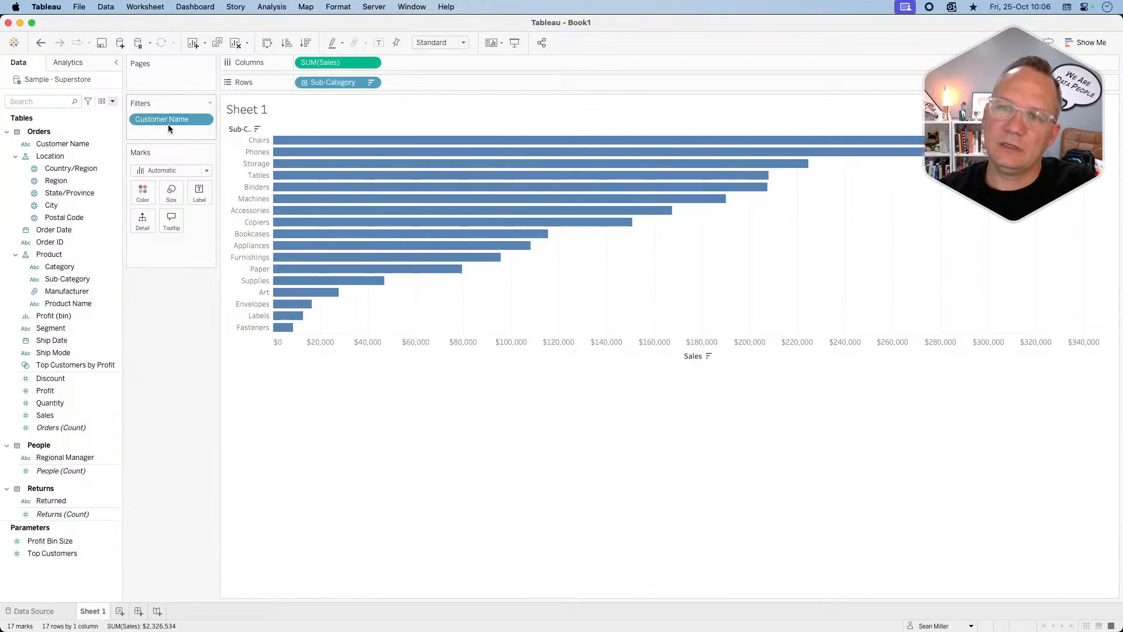
Show filters for Region, Manufacturer and Order Date on the sheet, and check them against the published reference dashboard in the browser.
{"action": "right_click", "coordinate": [68, 185]}
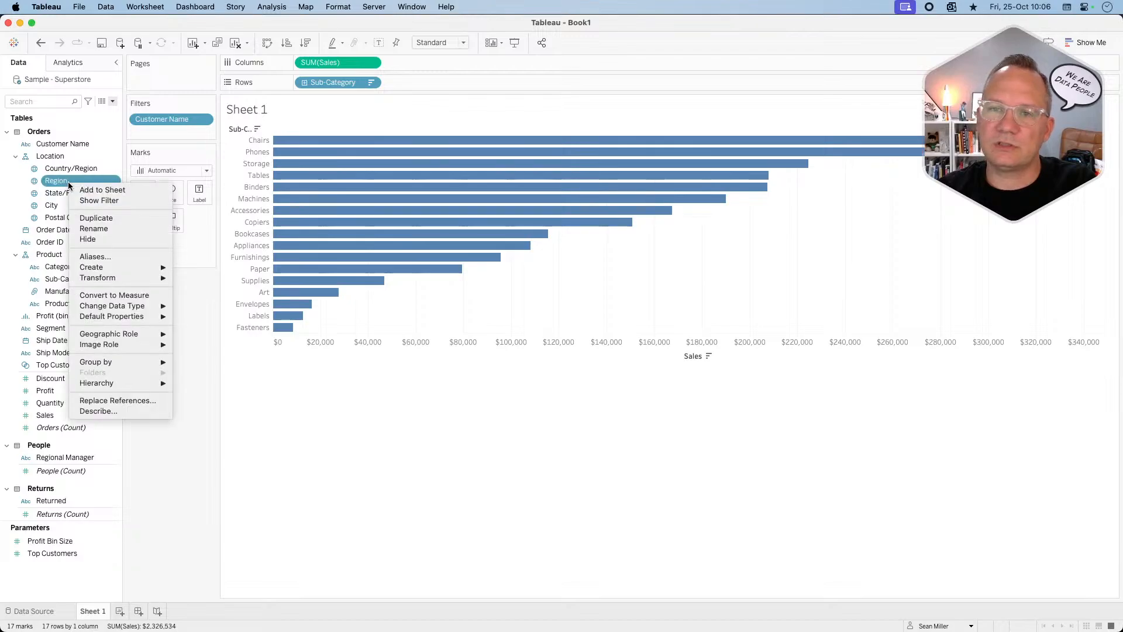
{"action": "left_click", "coordinate": [117, 200]}
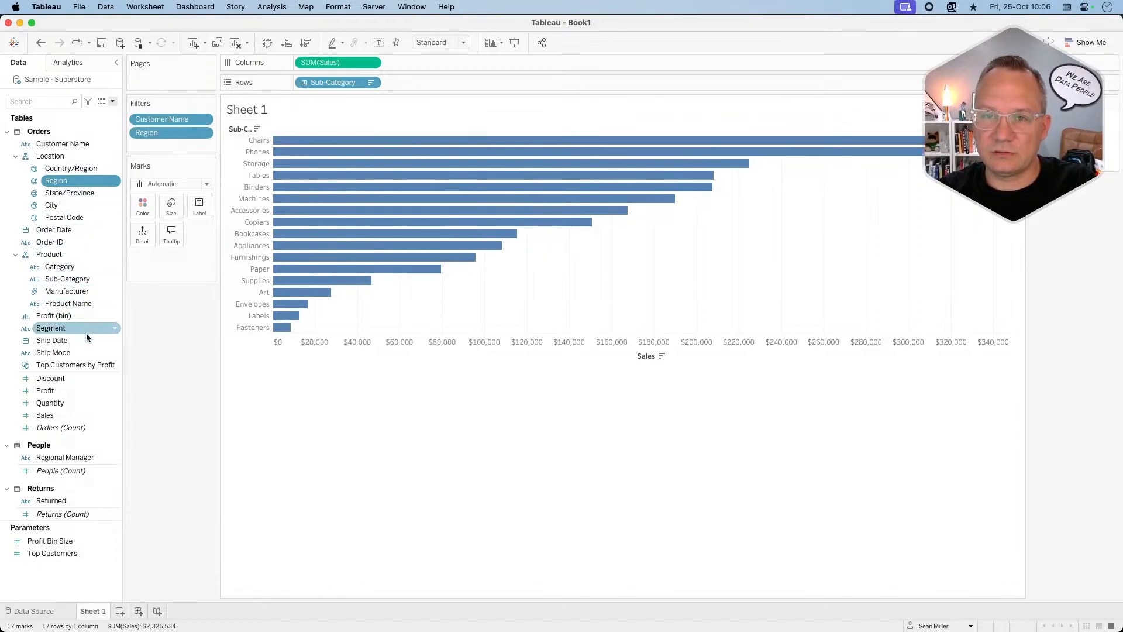
{"action": "right_click", "coordinate": [86, 291]}
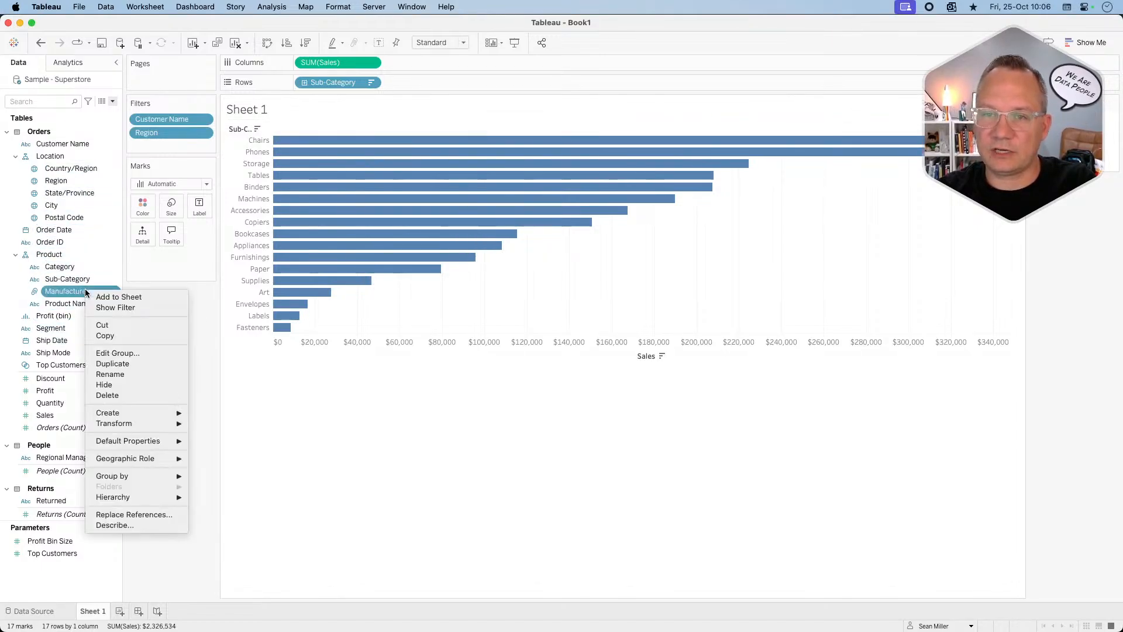
{"action": "left_click", "coordinate": [112, 303]}
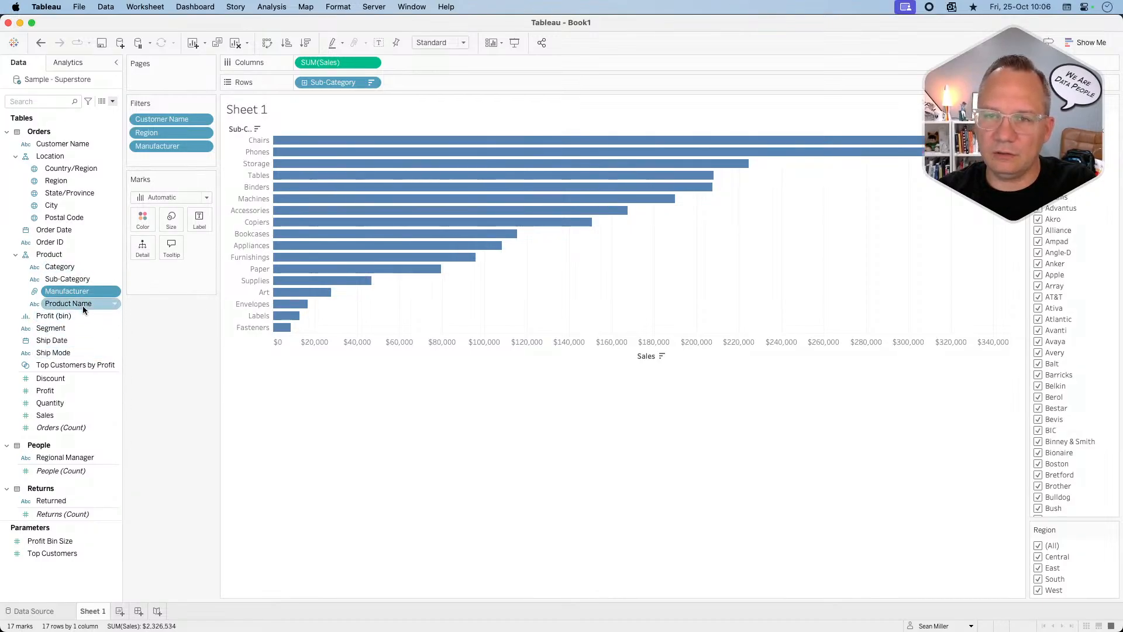
{"action": "right_click", "coordinate": [72, 227]}
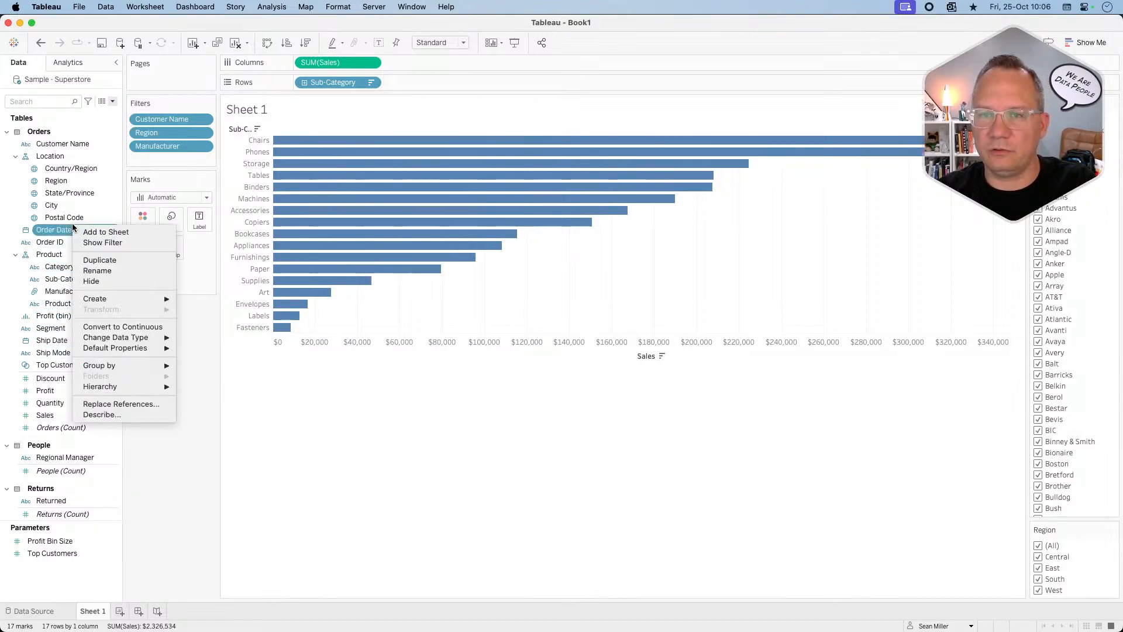
{"action": "left_click", "coordinate": [108, 238]}
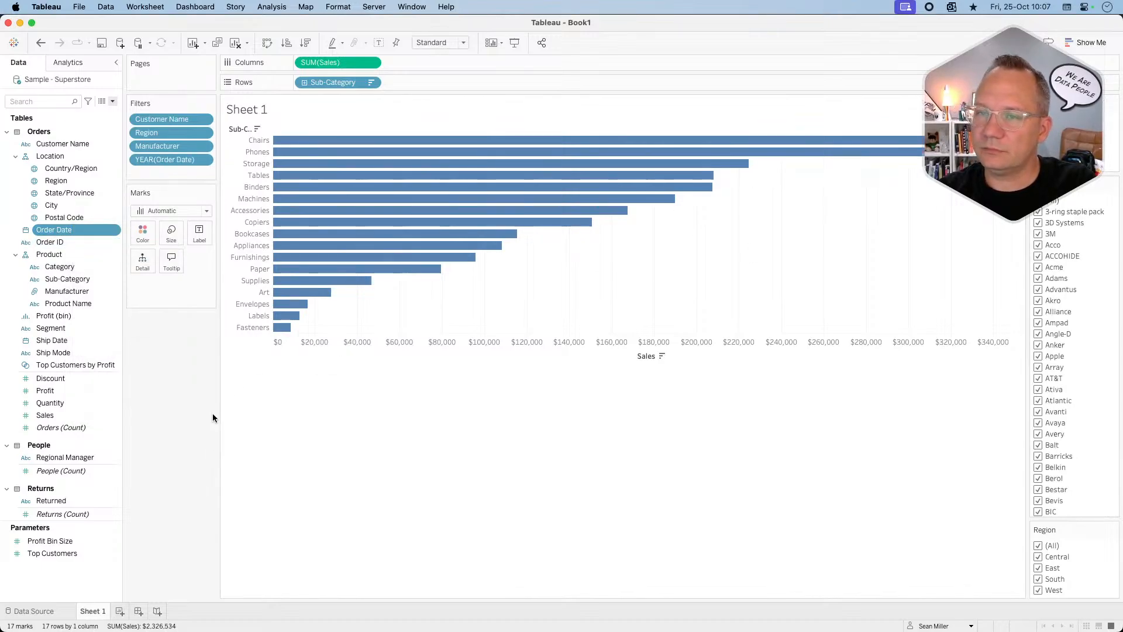
{"action": "key", "text": "super+Tab"}
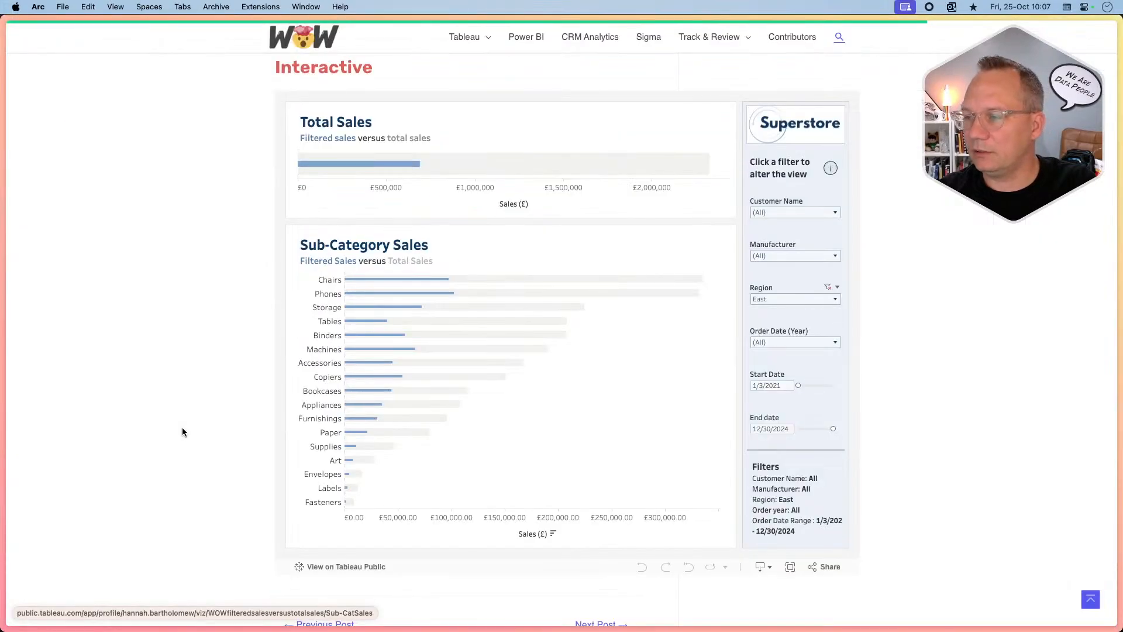
{"action": "key", "text": "super+Tab"}
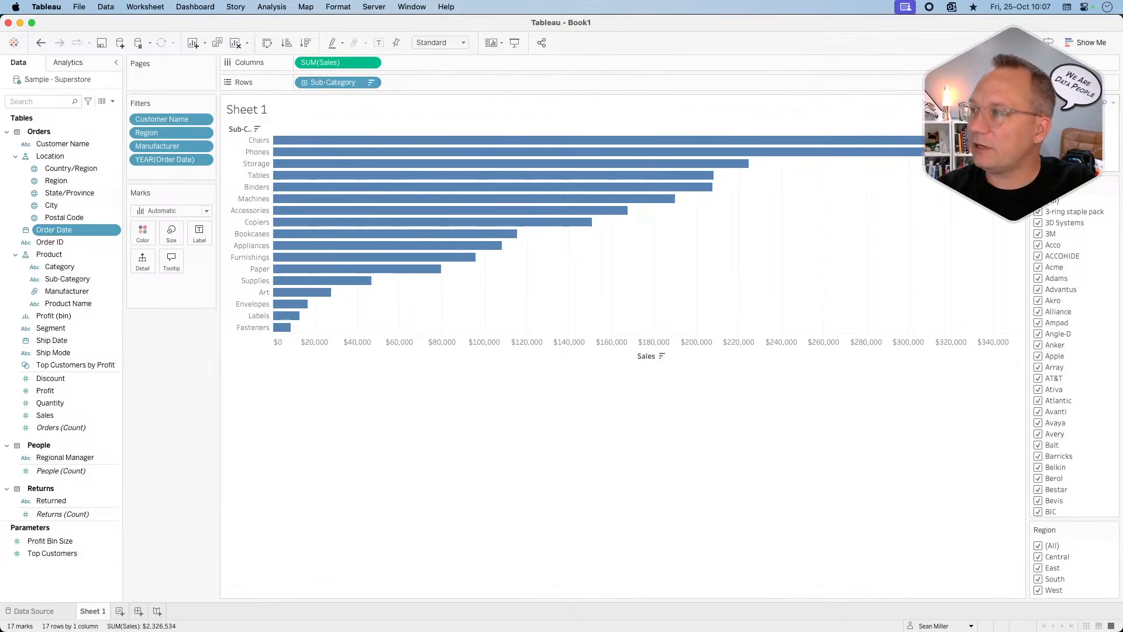
Try different year selections in the Order Date filter to test how the bar chart responds.
{"action": "left_click", "coordinate": [1039, 130]}
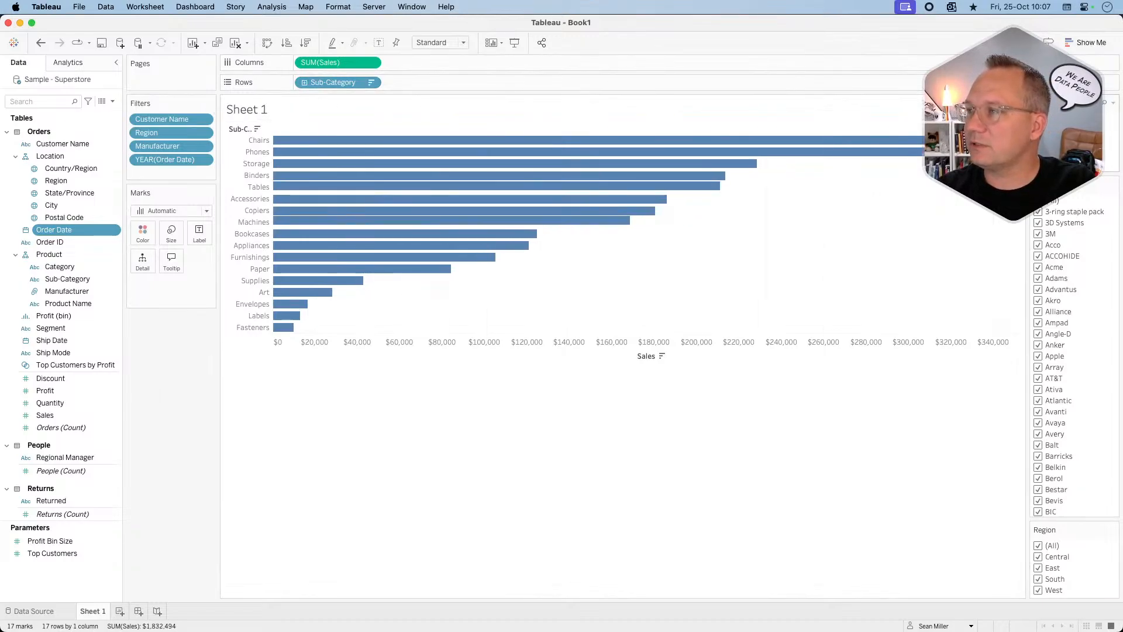
{"action": "left_click", "coordinate": [1038, 141]}
{"action": "left_click", "coordinate": [1038, 152]}
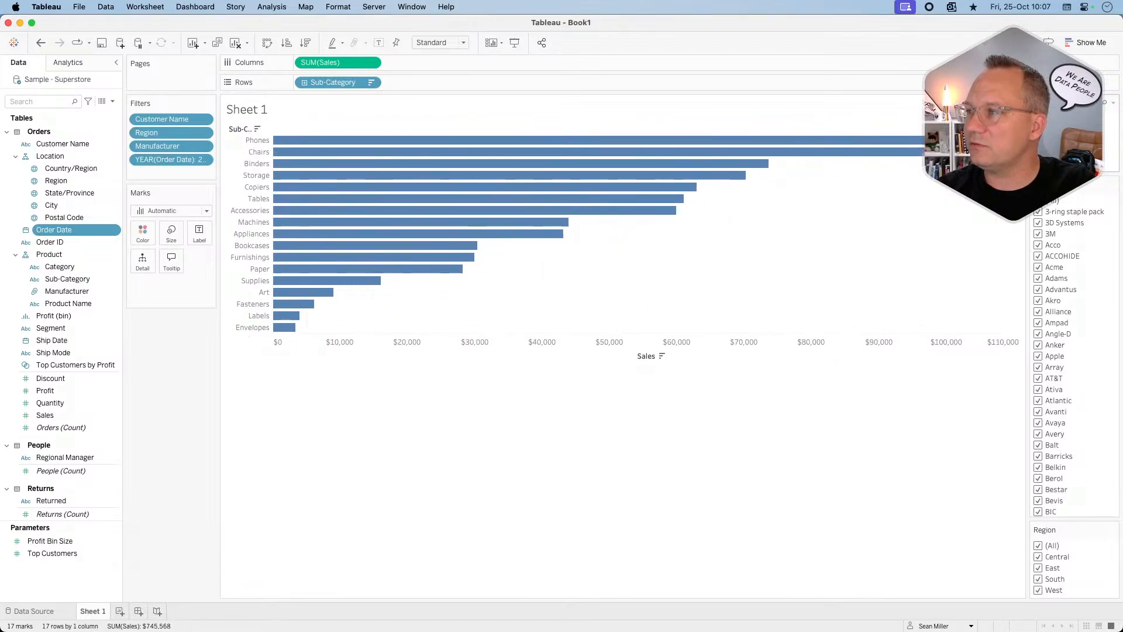
{"action": "left_click", "coordinate": [1038, 163]}
{"action": "left_click", "coordinate": [1038, 141]}
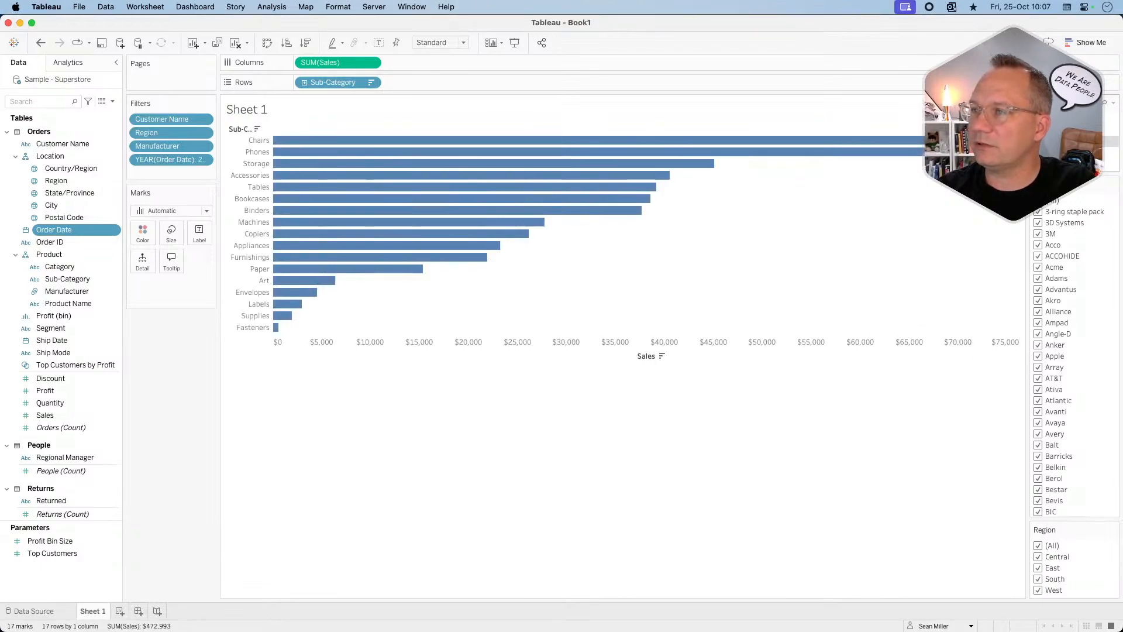
{"action": "left_click", "coordinate": [1039, 152]}
{"action": "left_click", "coordinate": [1038, 141]}
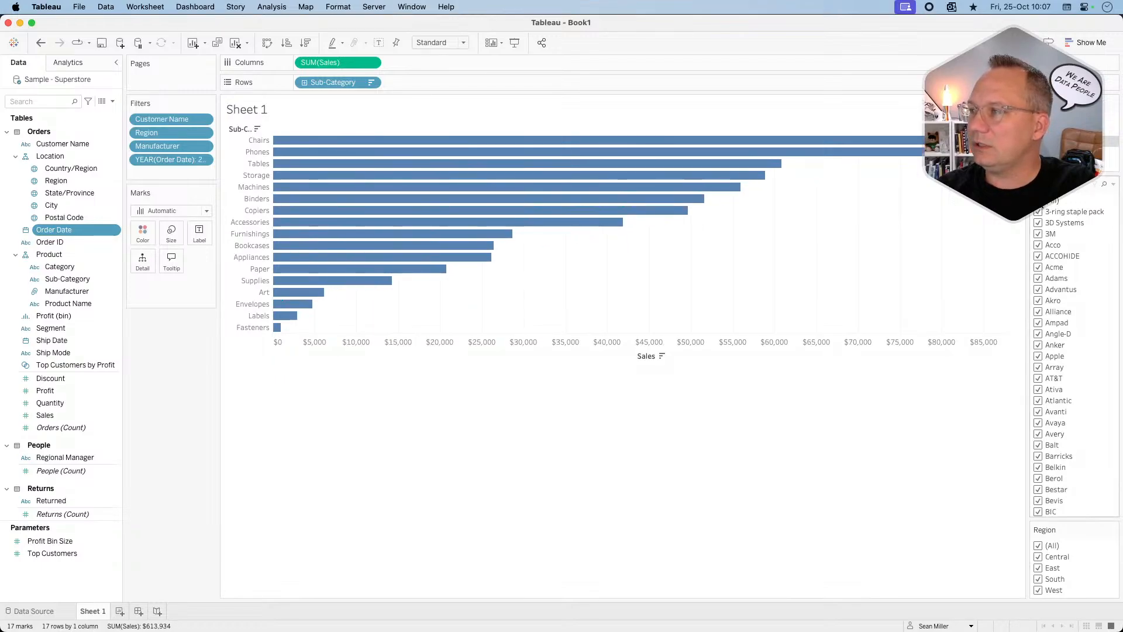
Try filtering to manufacturer 3M and to single regions such as East, and restore all values in both filters.
{"action": "left_click", "coordinate": [1038, 200]}
{"action": "left_click", "coordinate": [1038, 233]}
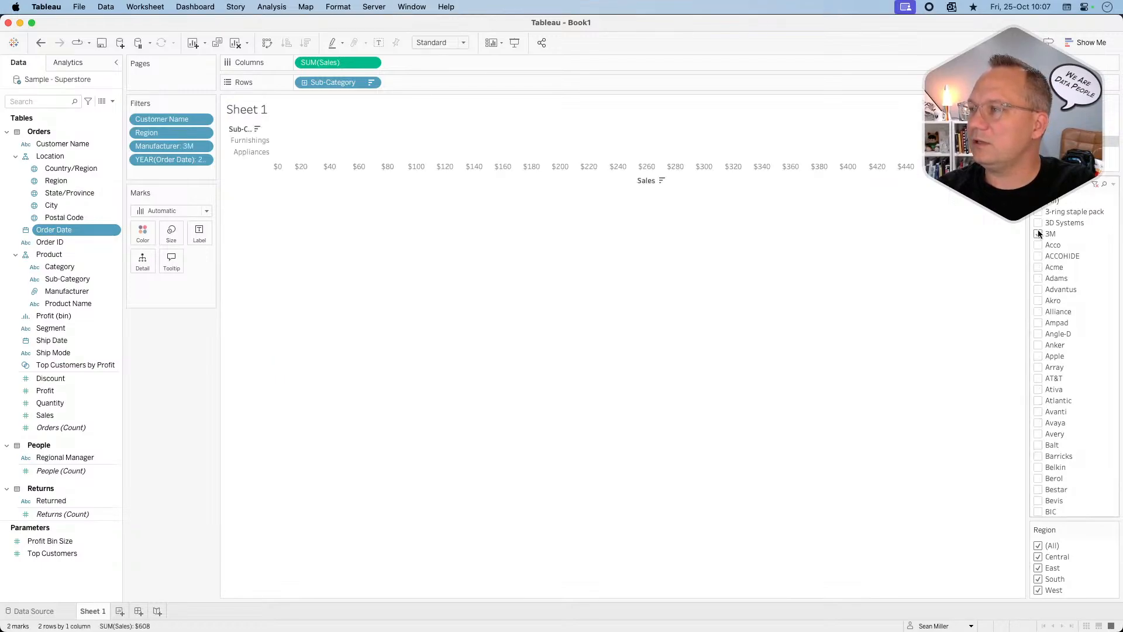
{"action": "left_click", "coordinate": [1037, 545]}
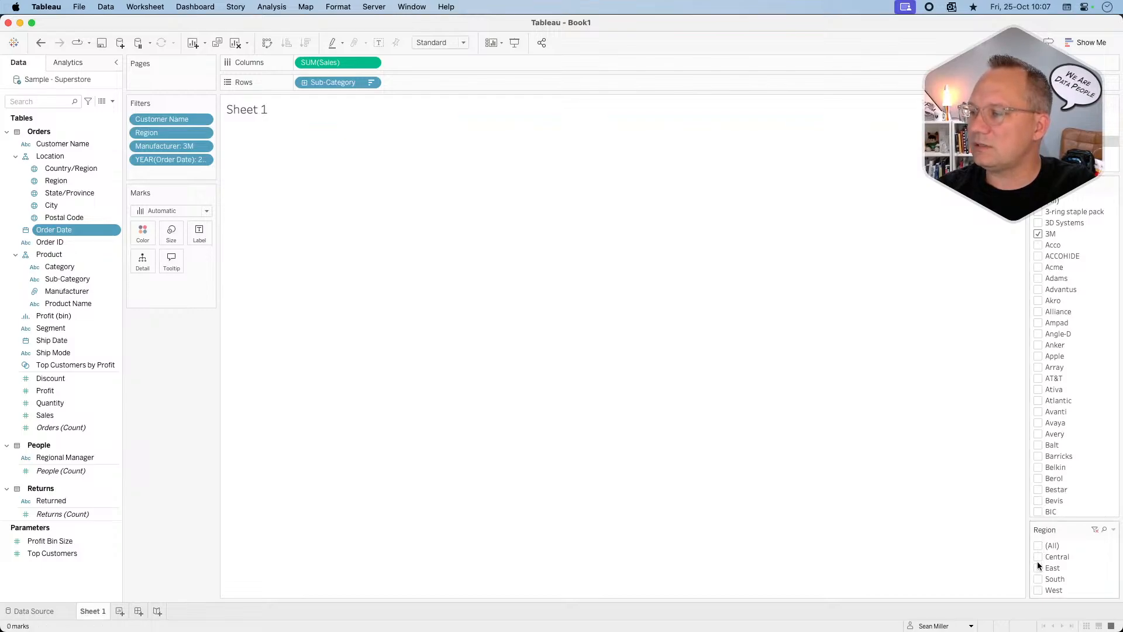
{"action": "left_click", "coordinate": [1038, 569]}
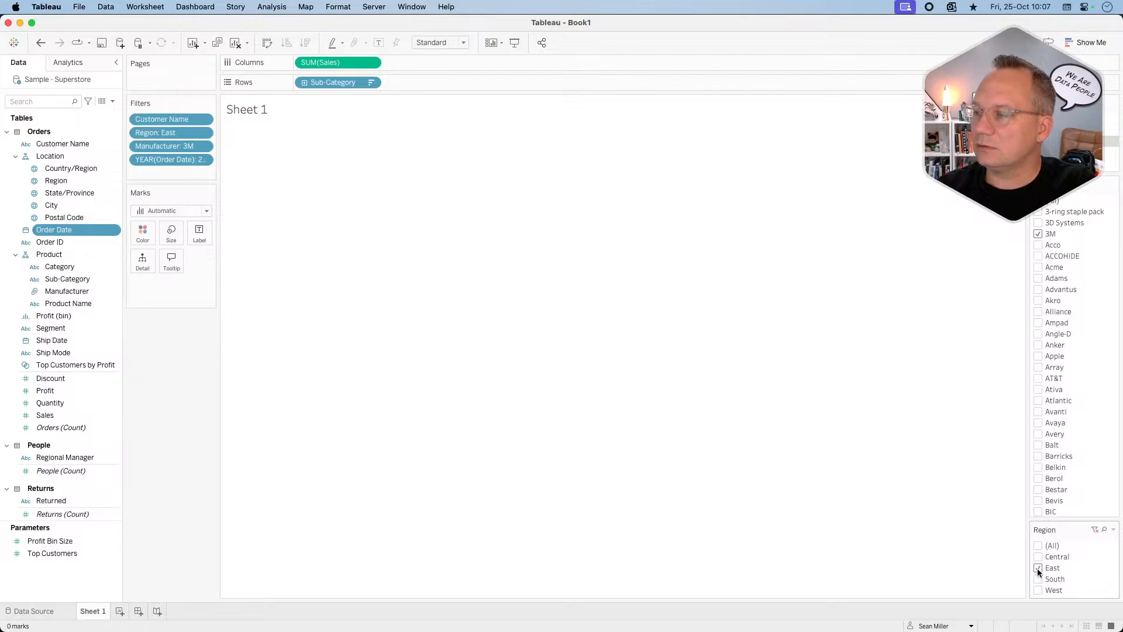
{"action": "left_click", "coordinate": [1037, 579]}
{"action": "left_click", "coordinate": [1037, 579]}
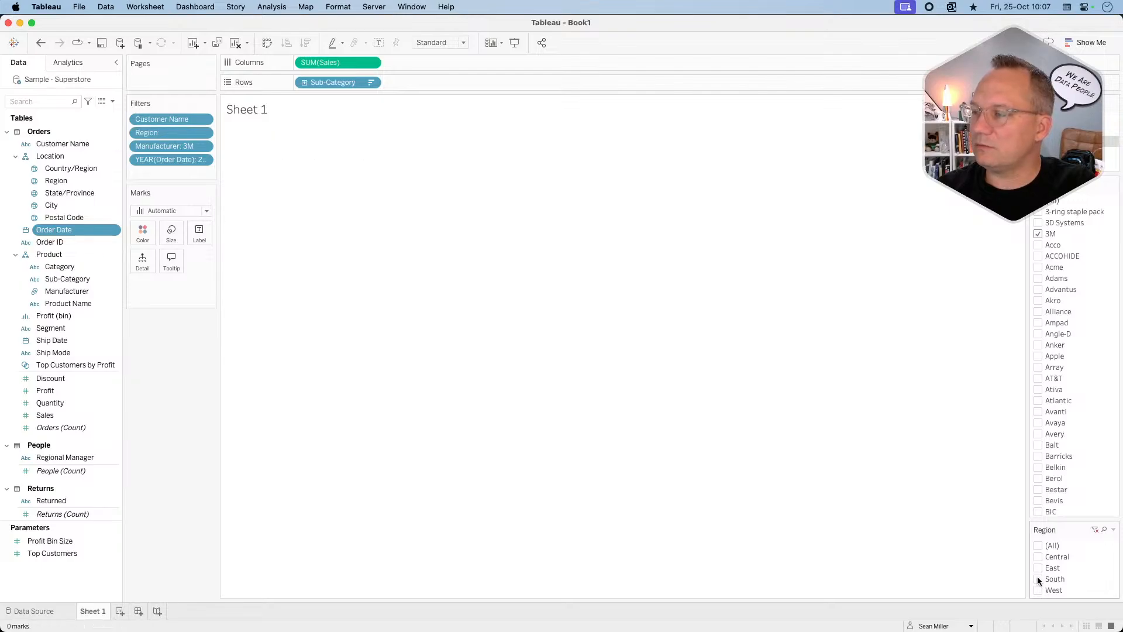
{"action": "left_click", "coordinate": [1038, 545]}
{"action": "left_click", "coordinate": [1038, 200]}
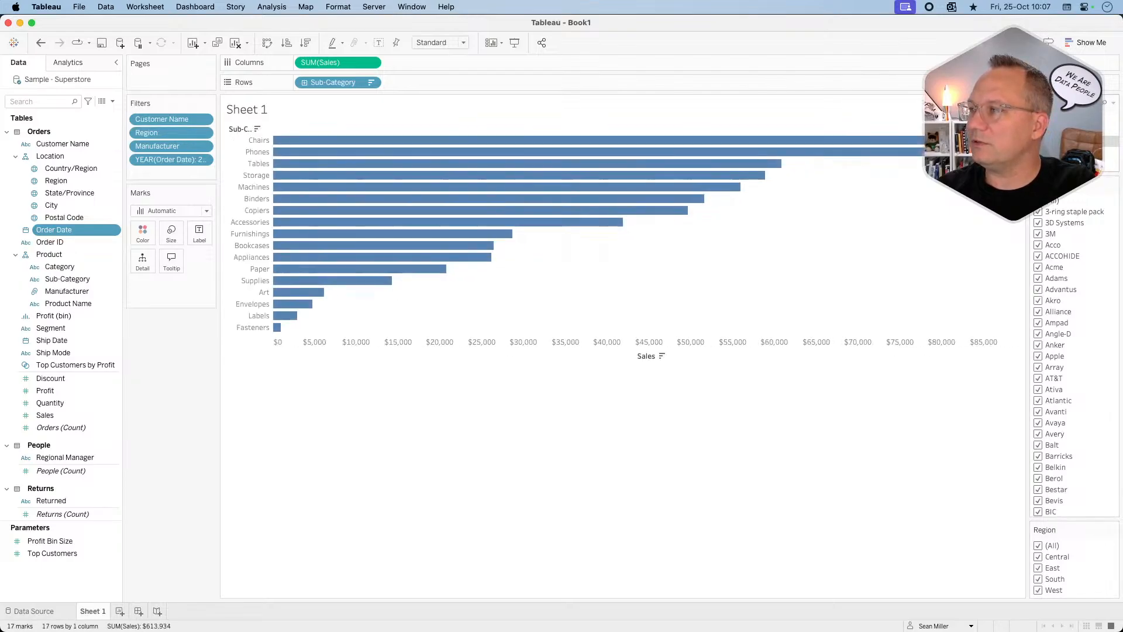
Set the Order Date year, Manufacturer and Region filters to offer Only Relevant Values.
{"action": "left_click", "coordinate": [1114, 102]}
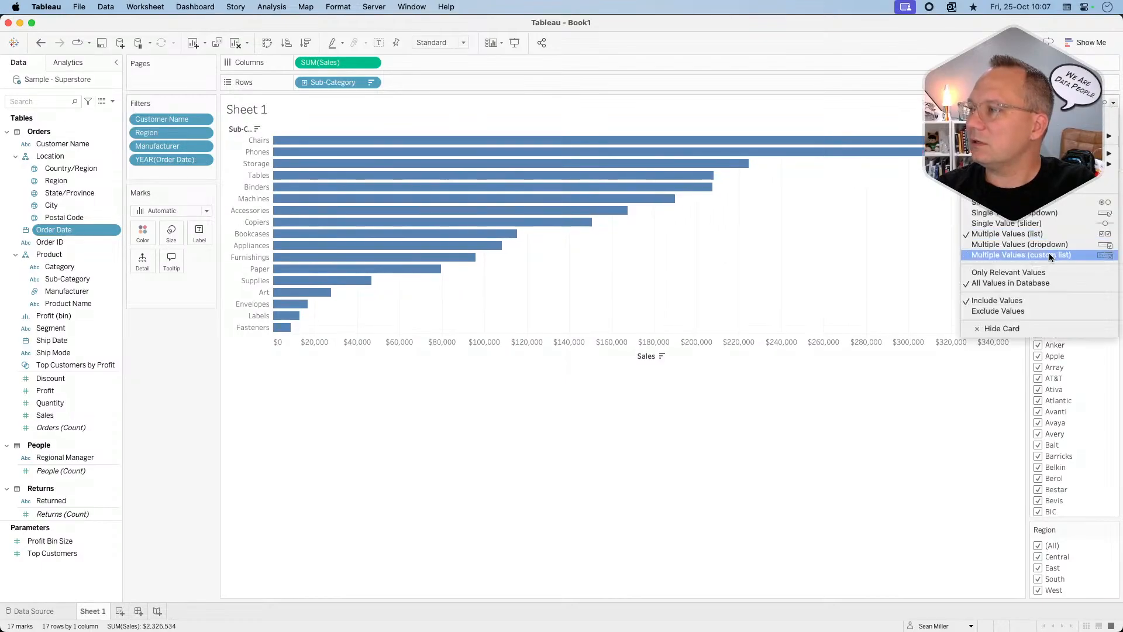
{"action": "left_click", "coordinate": [1025, 274]}
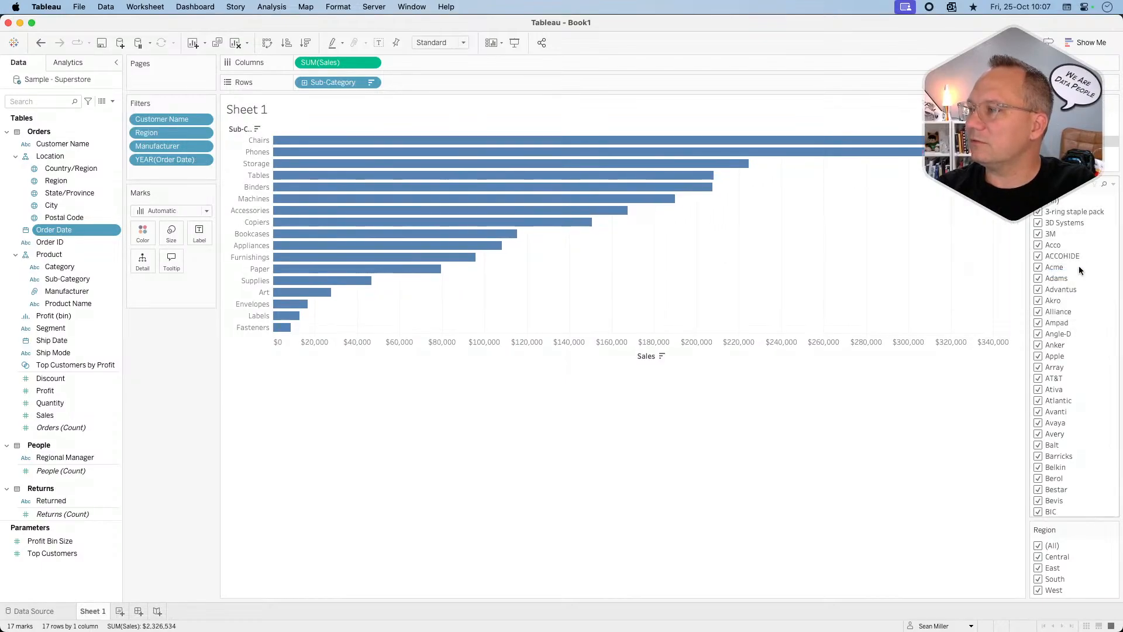
{"action": "left_click", "coordinate": [1113, 185]}
{"action": "left_click", "coordinate": [1017, 353]}
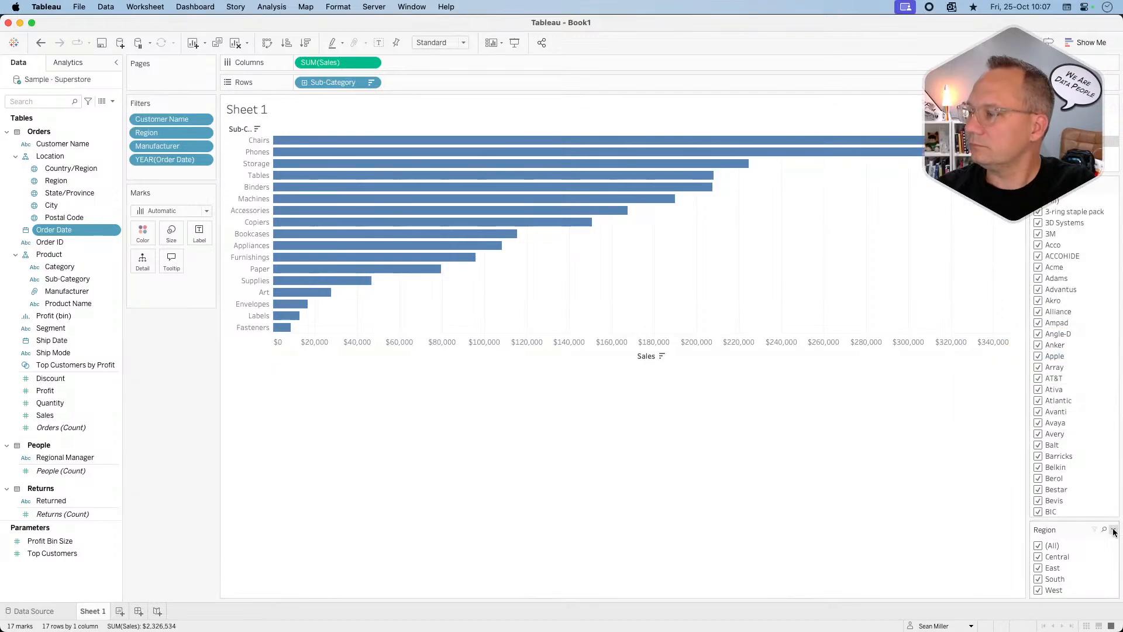
{"action": "left_click", "coordinate": [1112, 529]}
{"action": "left_click", "coordinate": [1012, 550]}
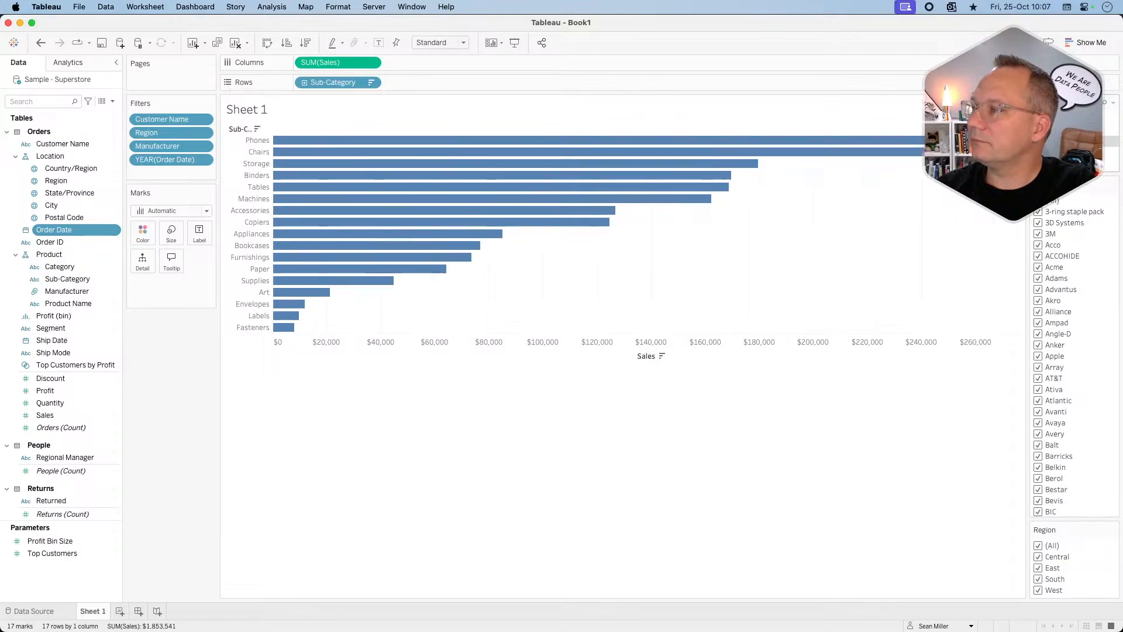
Test the filters by excluding and re-including individual years and the manufacturers 3M and Acco.
{"action": "left_click", "coordinate": [1039, 141]}
{"action": "left_click", "coordinate": [1039, 130]}
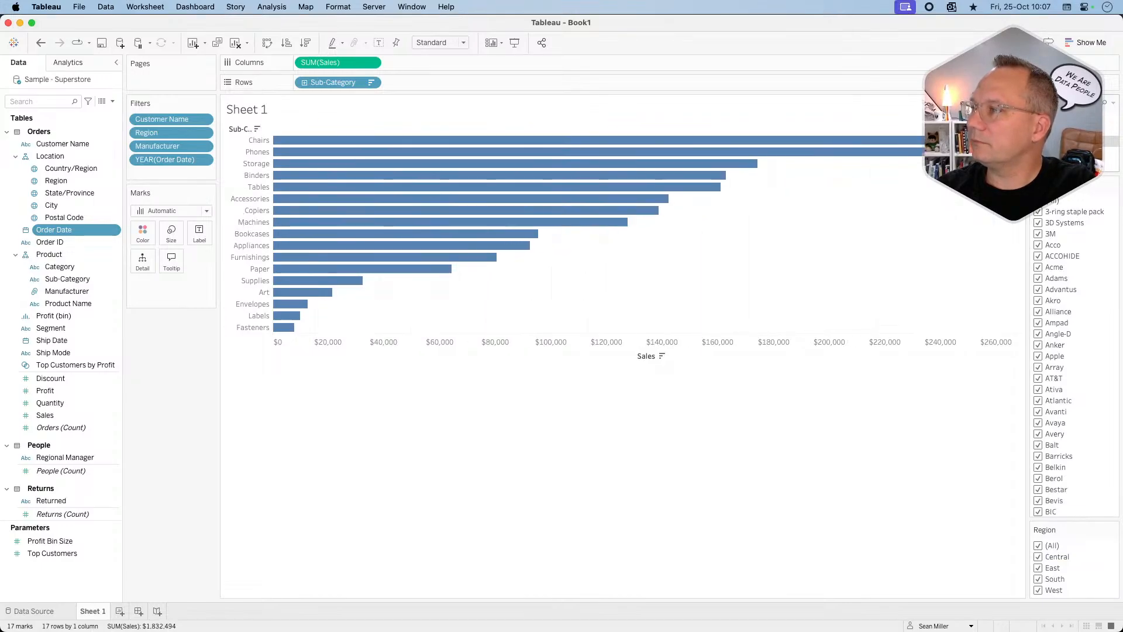
{"action": "left_click", "coordinate": [1038, 130]}
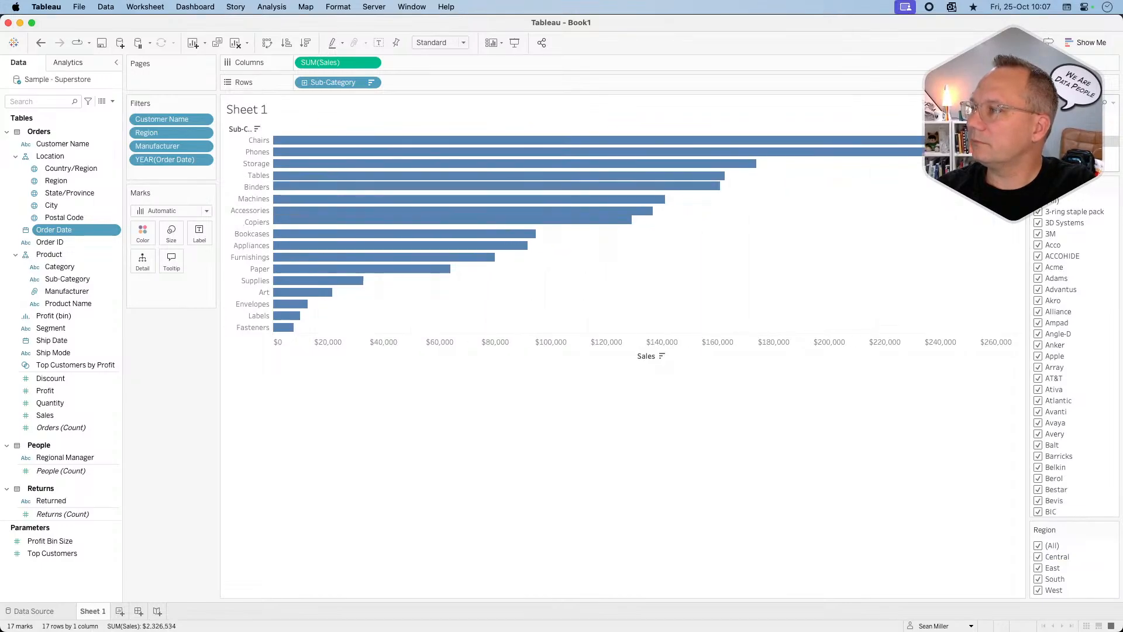
{"action": "left_click", "coordinate": [1038, 234]}
{"action": "left_click", "coordinate": [1038, 234]}
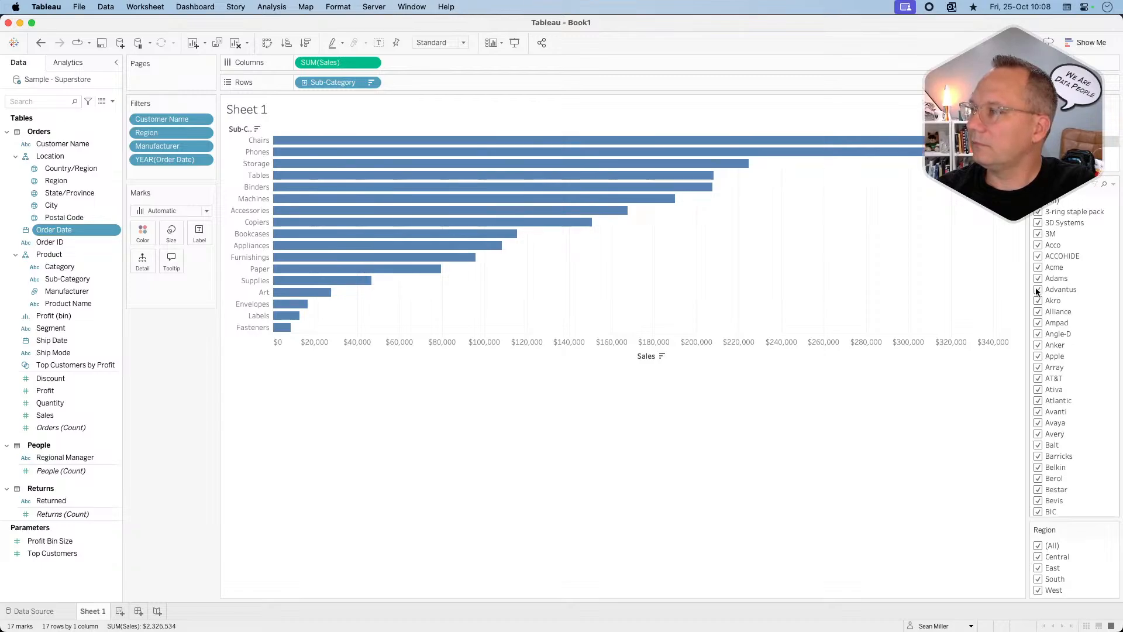
{"action": "left_click", "coordinate": [1038, 246]}
{"action": "left_click", "coordinate": [1038, 245]}
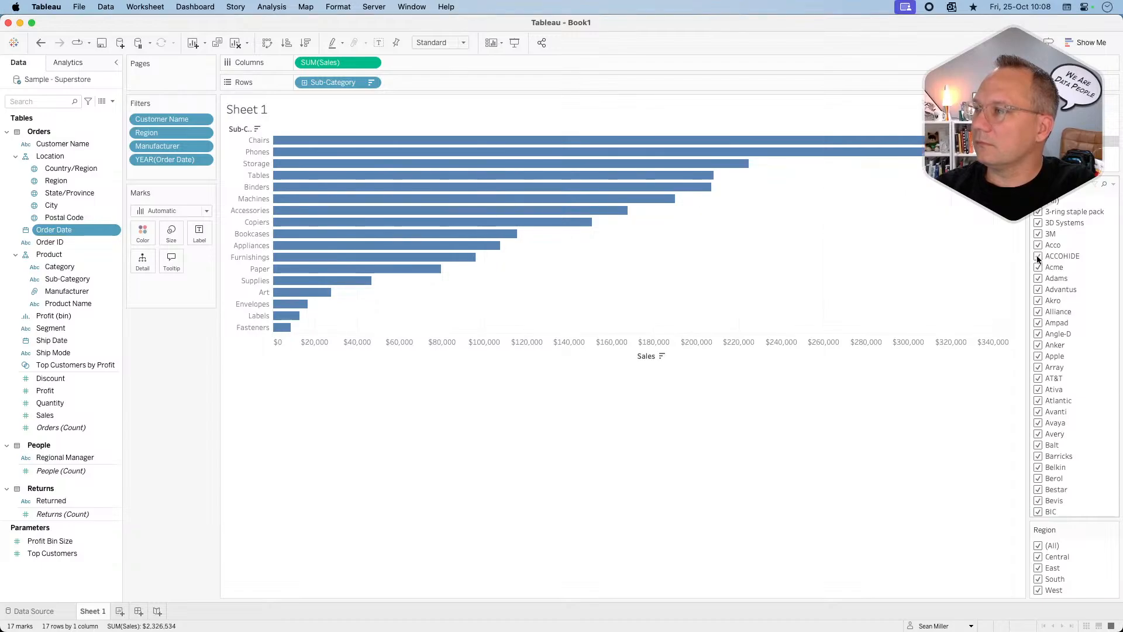
{"action": "left_click", "coordinate": [1038, 346]}
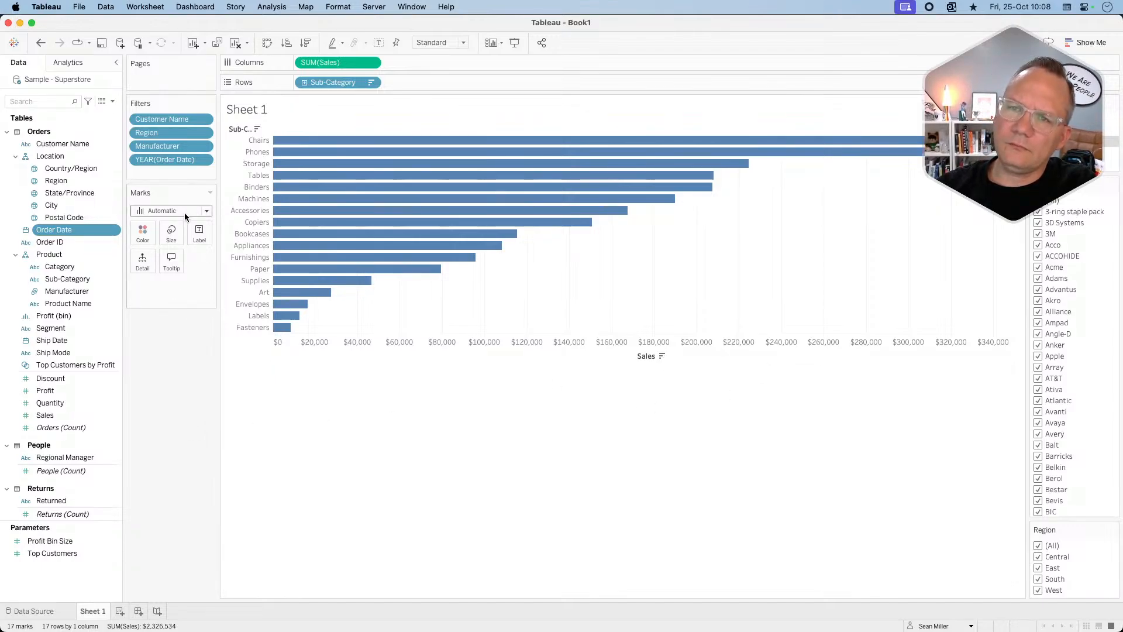
Reduce the mark size of the Sub-Category sales bars to make them clearly thinner.
{"action": "left_click", "coordinate": [171, 233]}
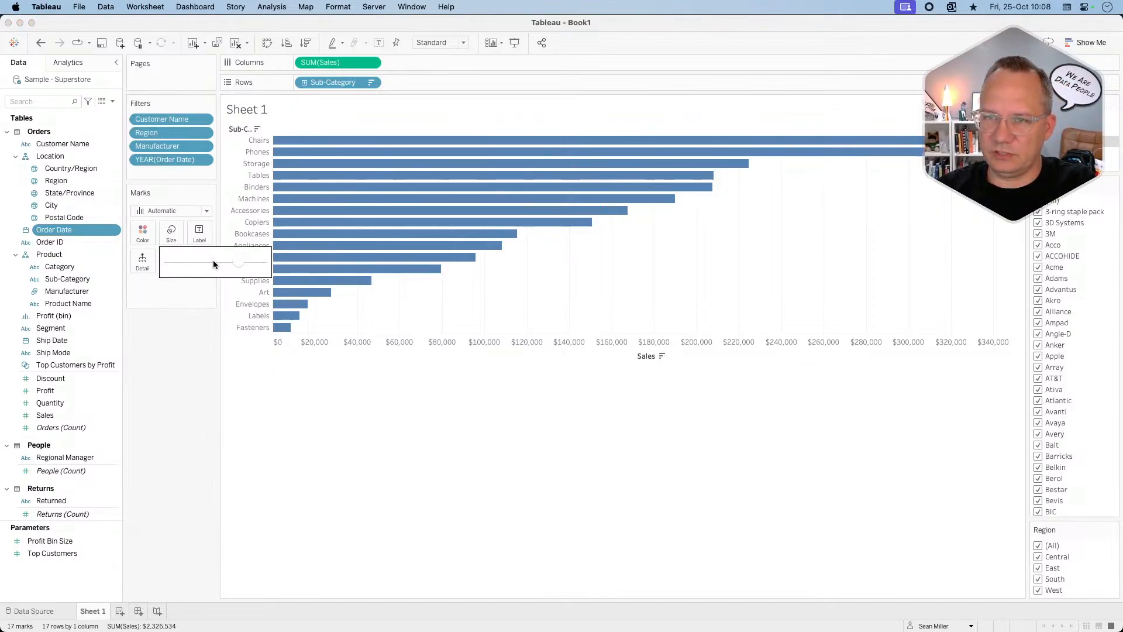
{"action": "left_click", "coordinate": [214, 261]}
{"action": "left_click_drag", "start_coordinate": [214, 261], "coordinate": [202, 260]}
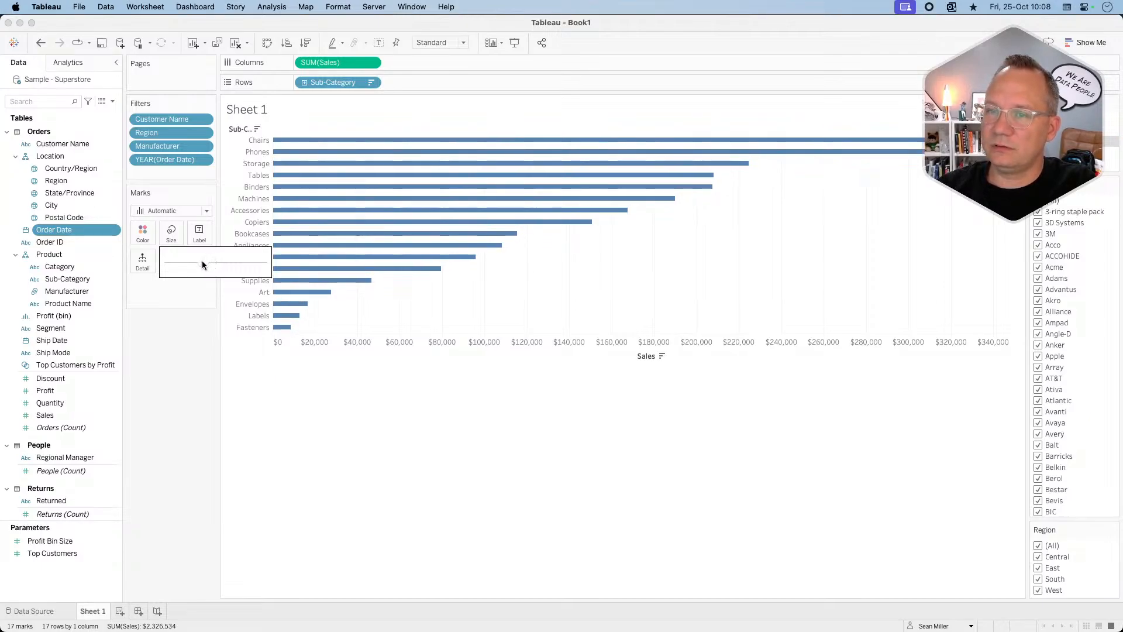
{"action": "left_click", "coordinate": [195, 427]}
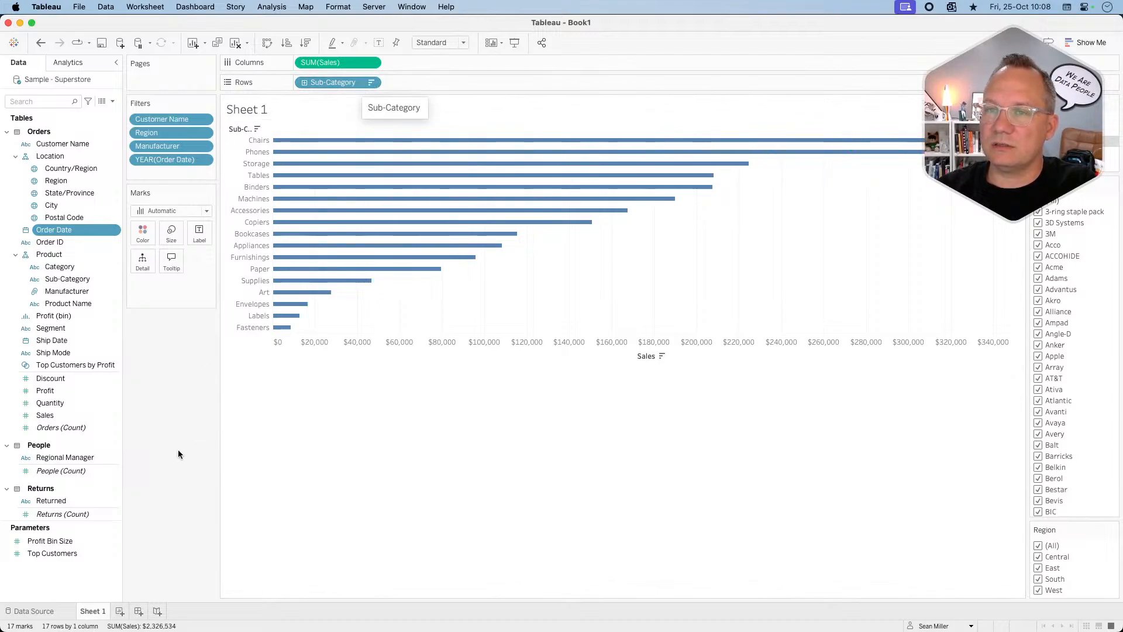
Create a calculated field named Overall Sales, with the calculation editor narrowed and moved over the chart.
{"action": "left_click", "coordinate": [112, 102]}
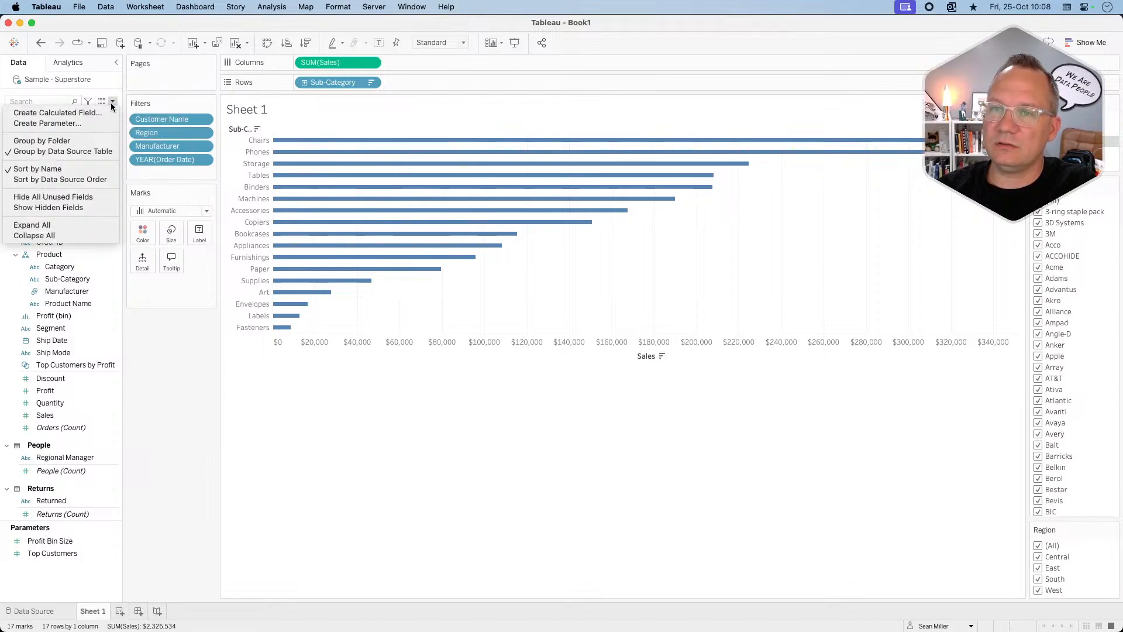
{"action": "left_click", "coordinate": [103, 108]}
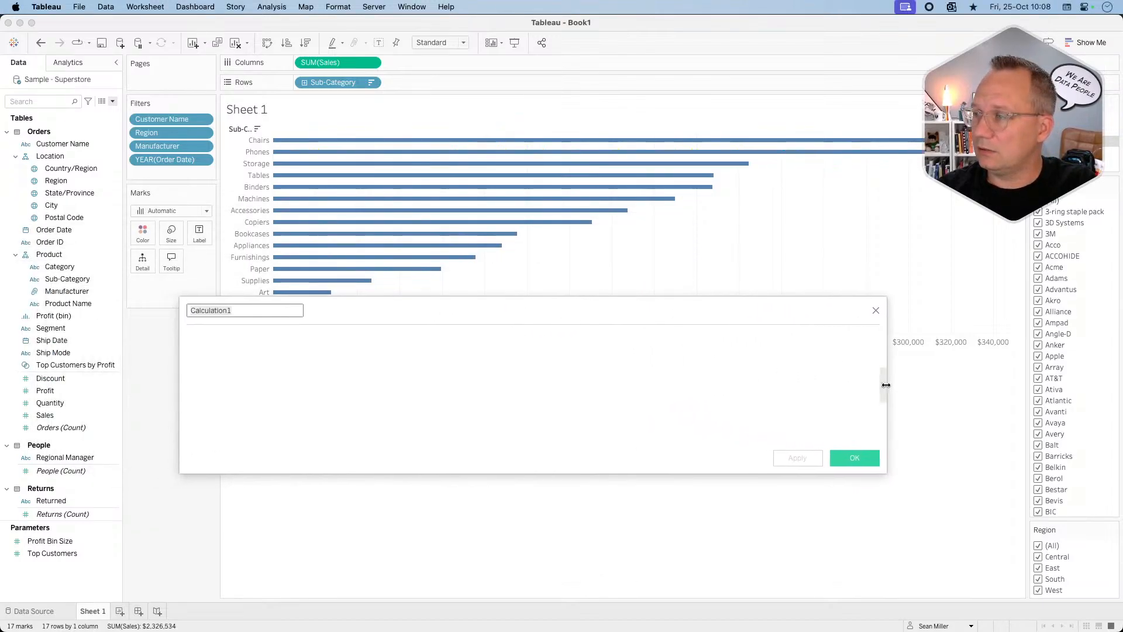
{"action": "left_click_drag", "start_coordinate": [887, 358], "coordinate": [481, 366]}
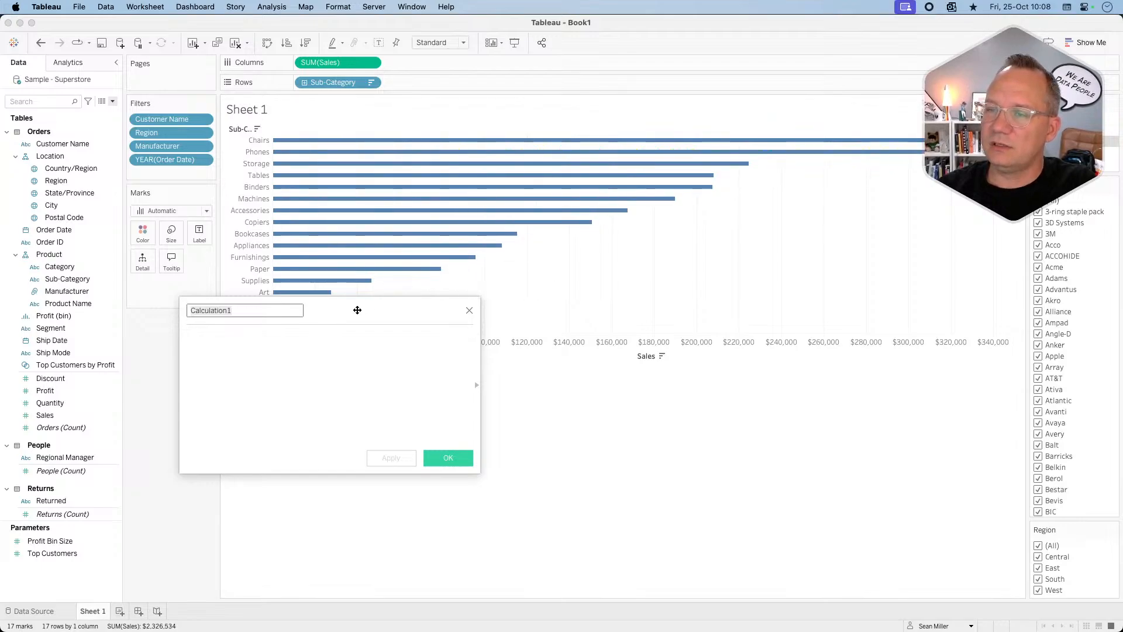
{"action": "left_click_drag", "start_coordinate": [358, 310], "coordinate": [493, 329]}
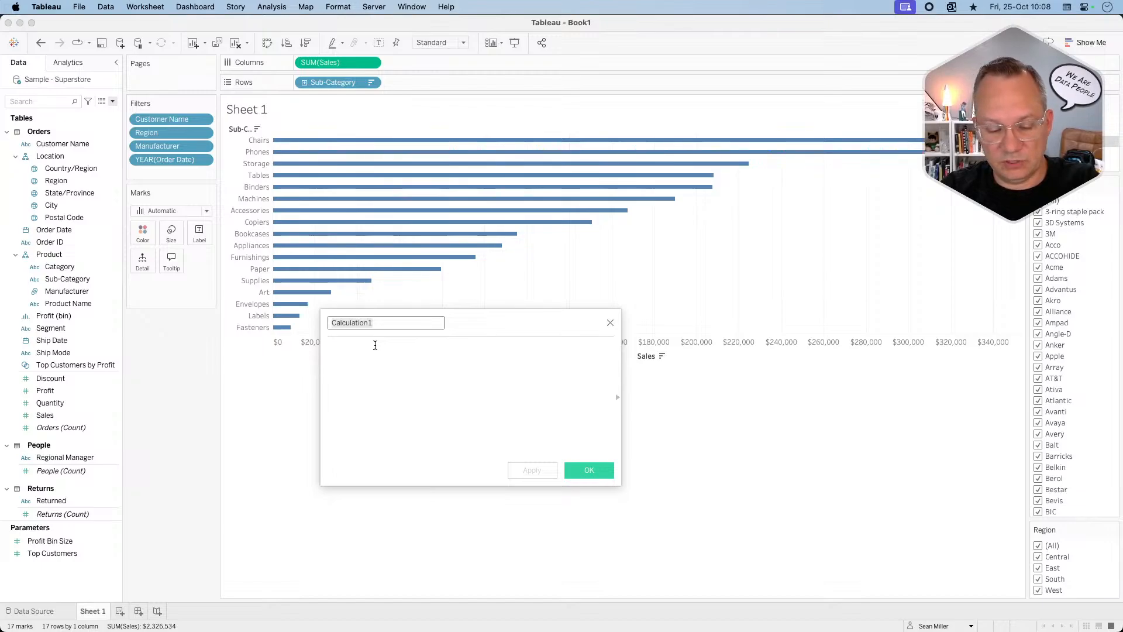
{"action": "type", "text": "Overall Sales"}
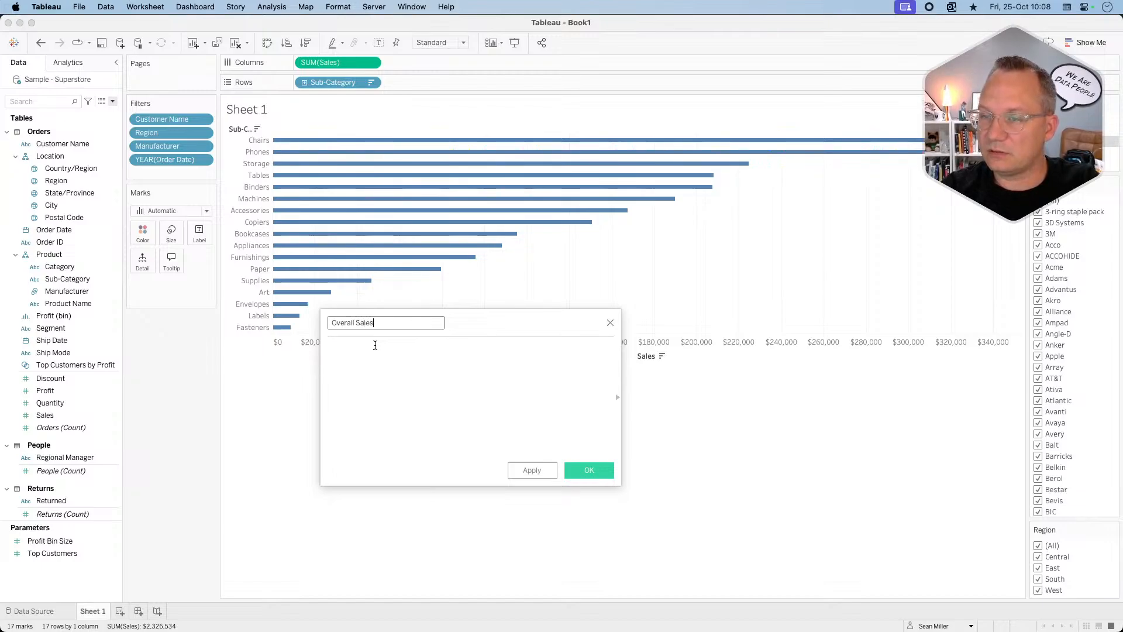
Switch to the reference dashboard in Arc and test its Order Date (Year) filter by excluding 2022 and re-including it.
{"action": "key", "text": "super+Tab"}
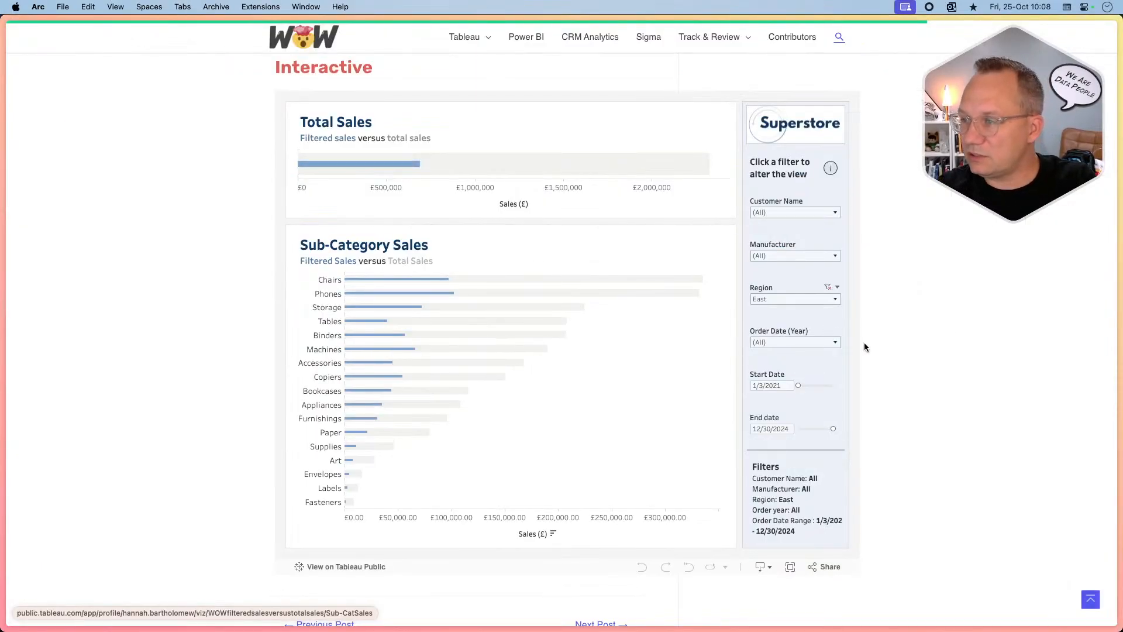
{"action": "left_click", "coordinate": [802, 342]}
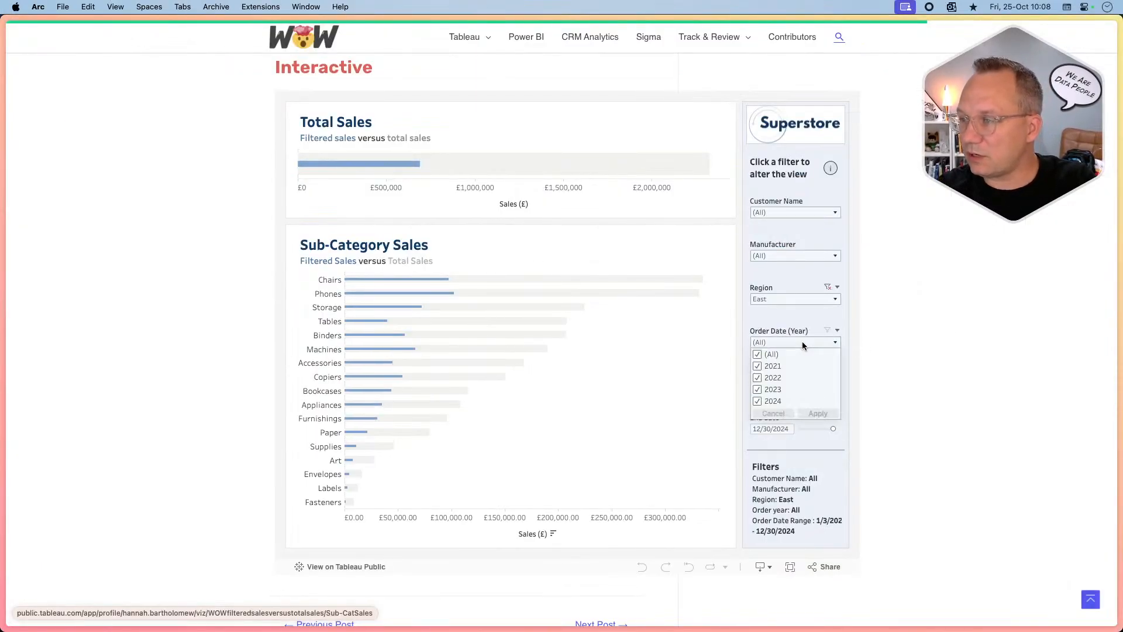
{"action": "left_click", "coordinate": [756, 377]}
{"action": "left_click", "coordinate": [816, 414]}
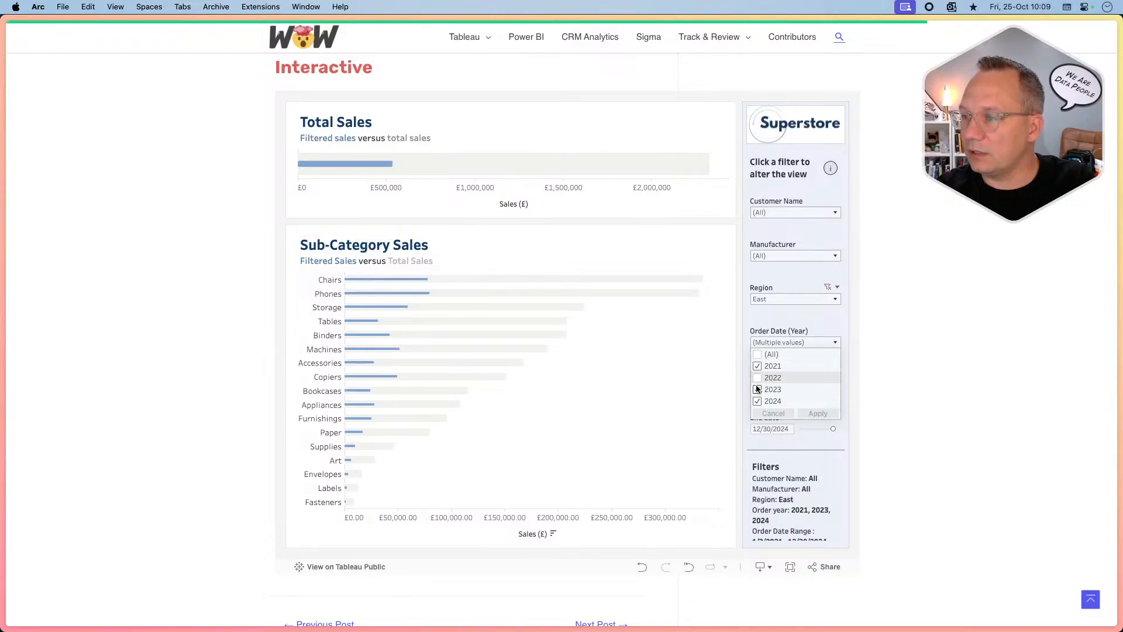
{"action": "left_click", "coordinate": [757, 378]}
{"action": "left_click", "coordinate": [817, 414]}
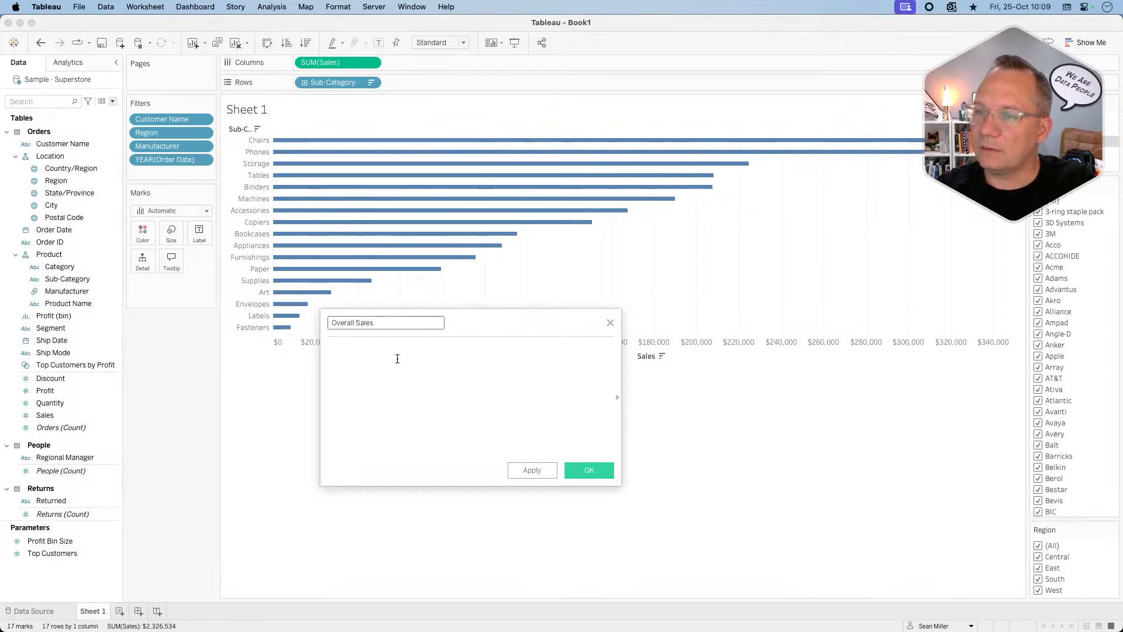
Define Overall Sales as { FIXED [Sub-Category]:SUM([Sales])}, save it, and add the field to Columns beside SUM(Sales).
{"action": "left_click", "coordinate": [397, 358]}
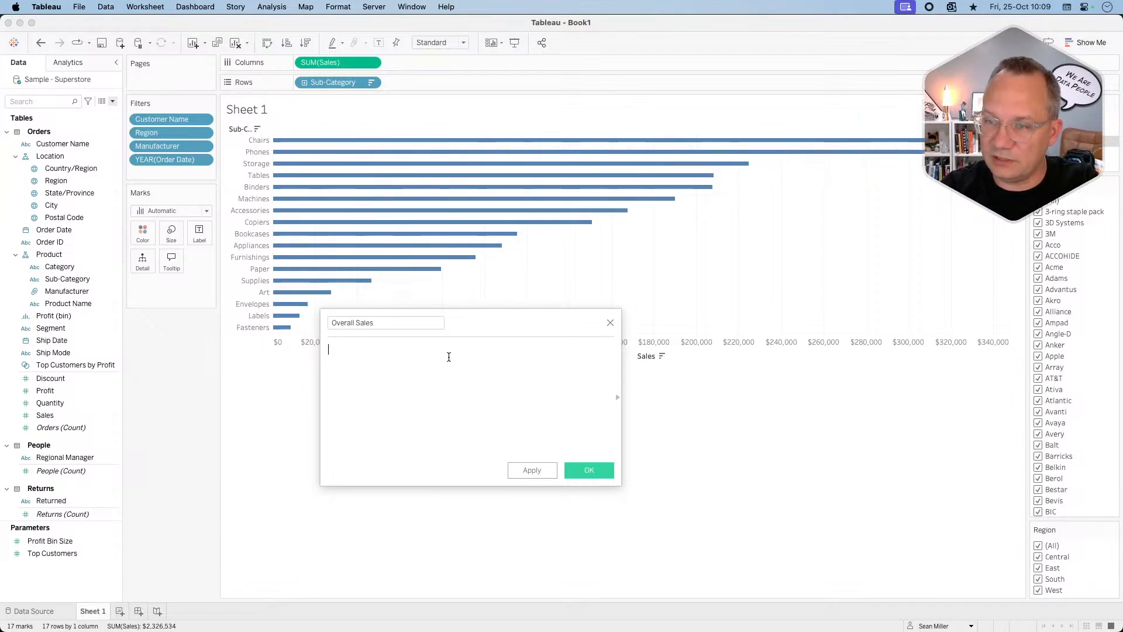
{"action": "type", "text": "{ FIXED"}
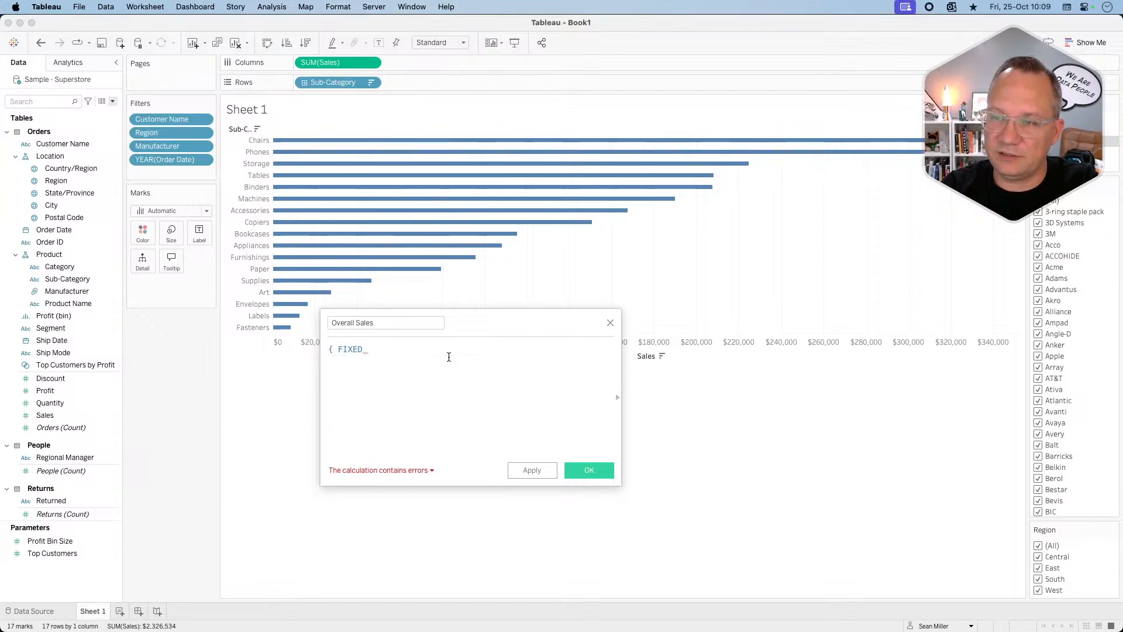
{"action": "type", "text": " [Sub-Category]"}
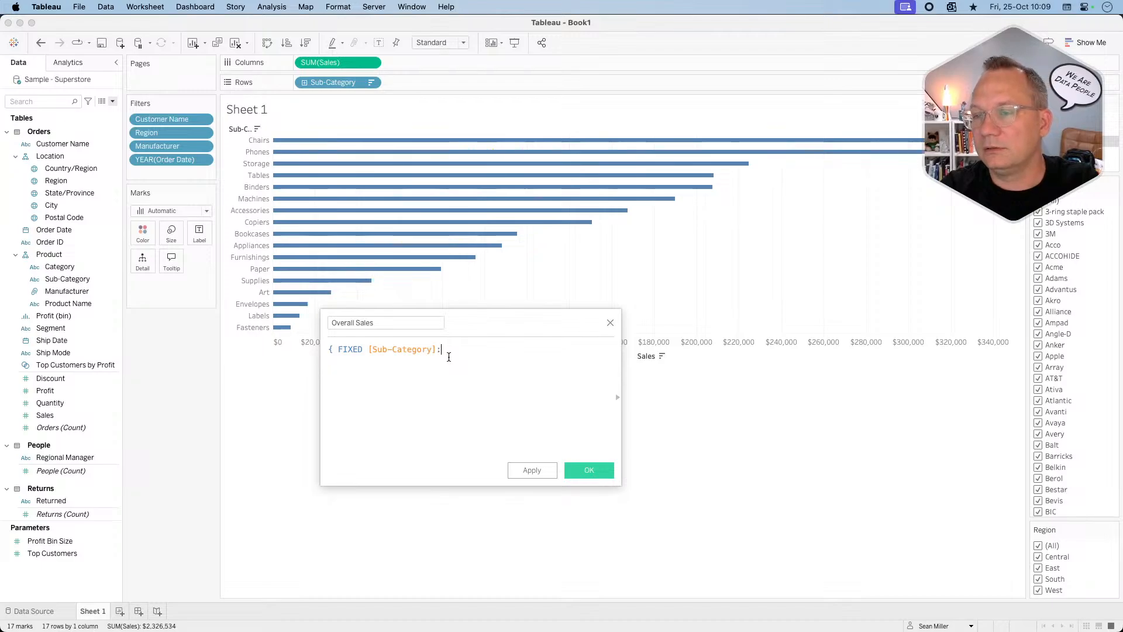
{"action": "type", "text": ":SUM()"}
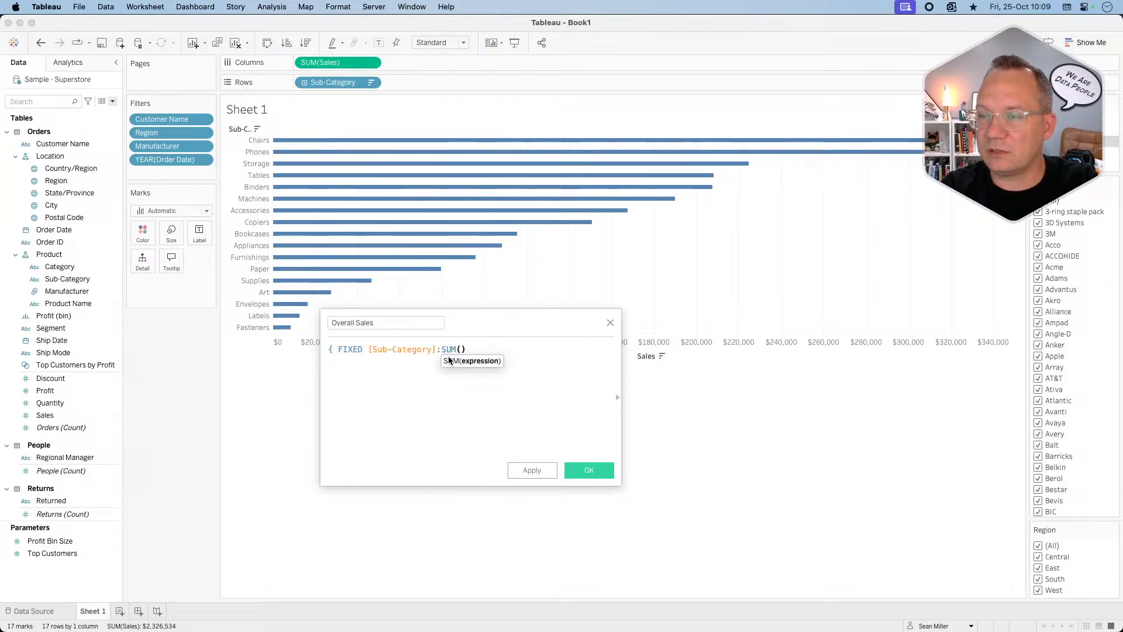
{"action": "type", "text": "[Sales]"}
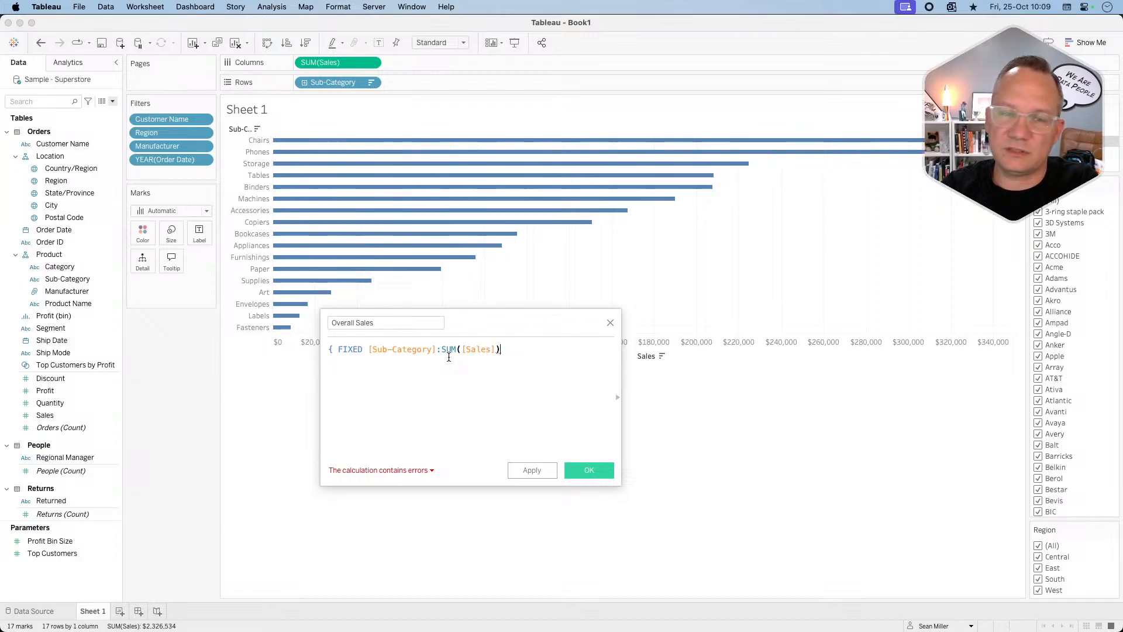
{"action": "type", "text": "}"}
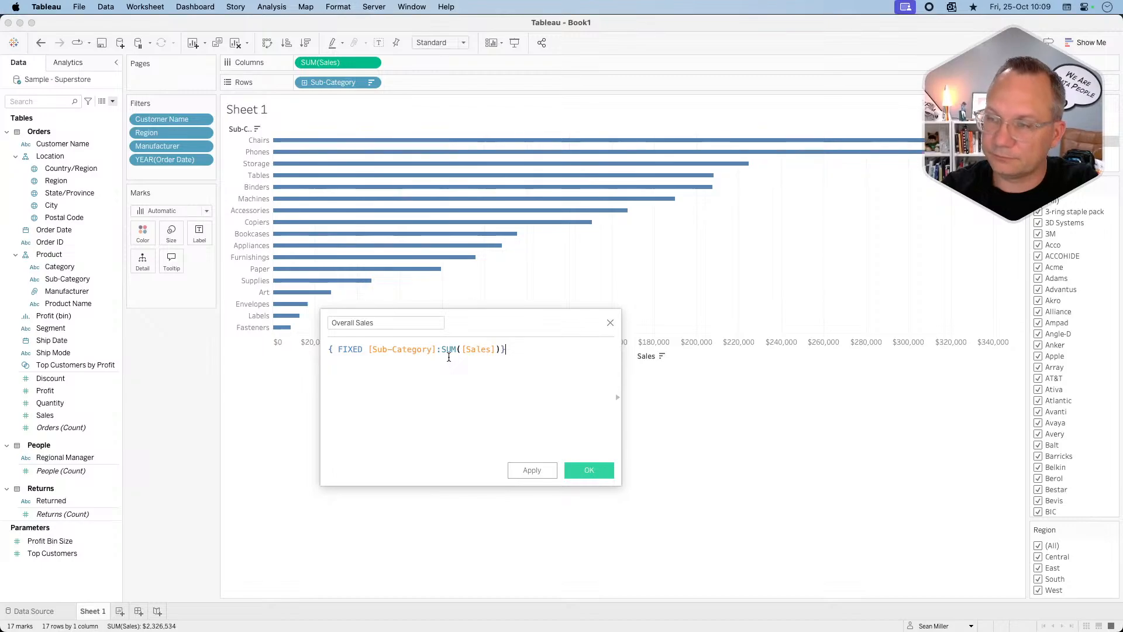
{"action": "left_click", "coordinate": [591, 471]}
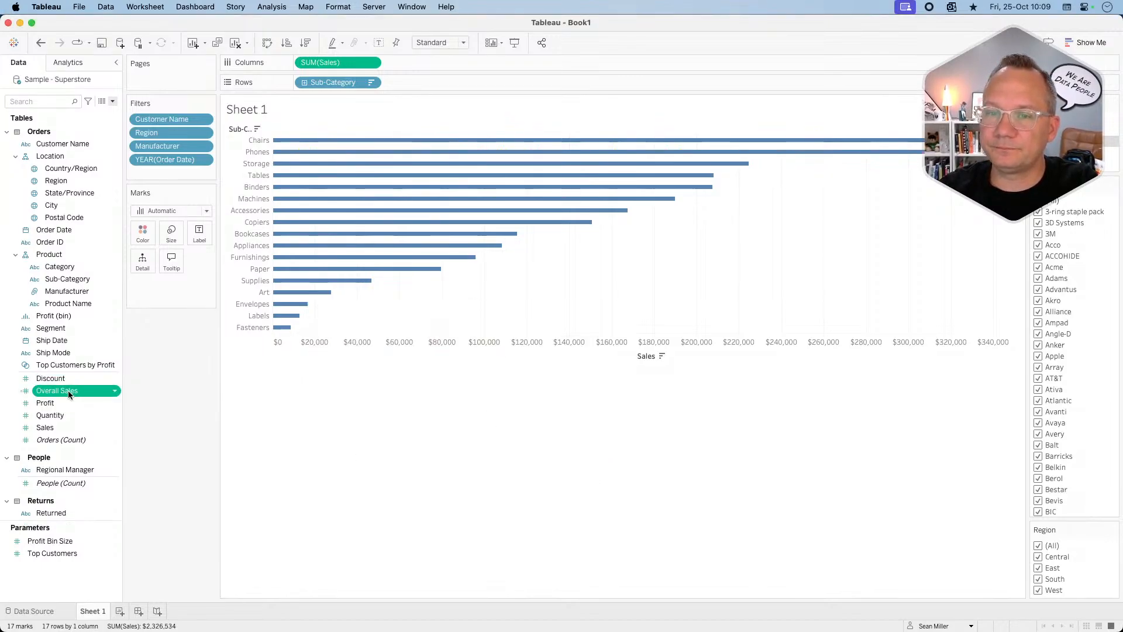
{"action": "left_click_drag", "start_coordinate": [68, 391], "coordinate": [481, 66]}
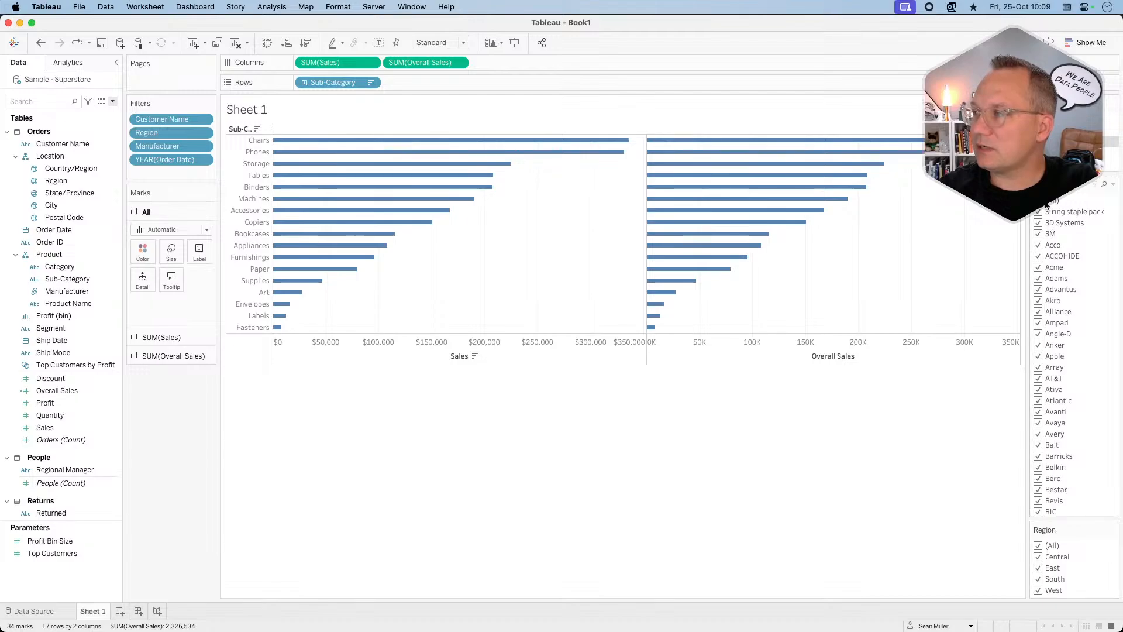
Exclude and re-include individual order years to compare how the Sales and Overall Sales bars respond.
{"action": "left_click", "coordinate": [1038, 140]}
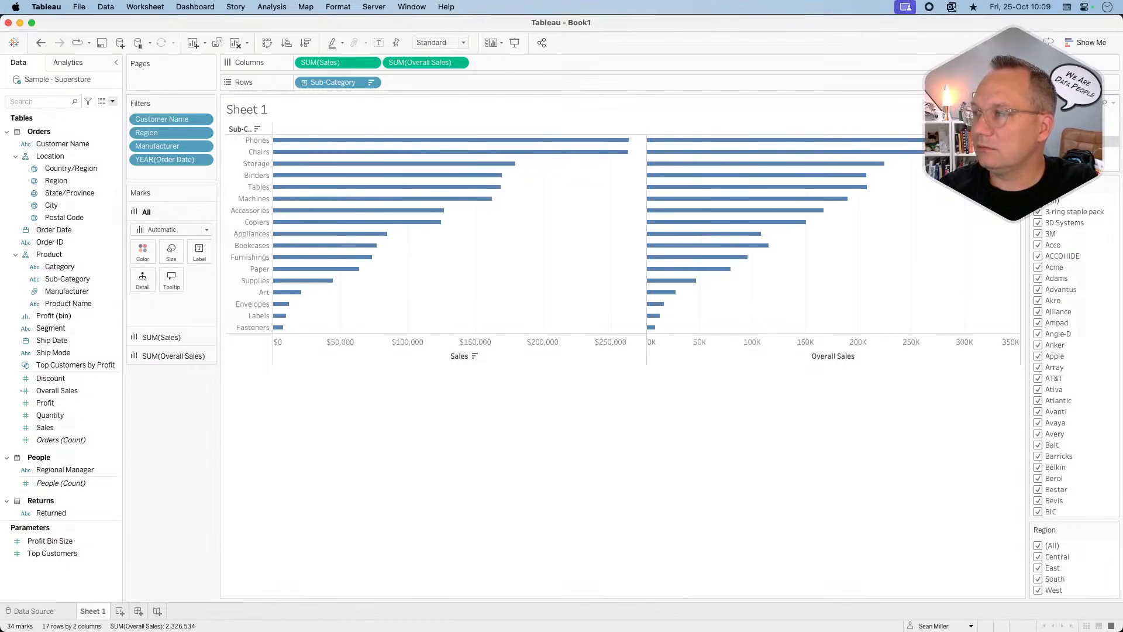
{"action": "left_click", "coordinate": [1038, 151]}
{"action": "left_click", "coordinate": [1038, 141]}
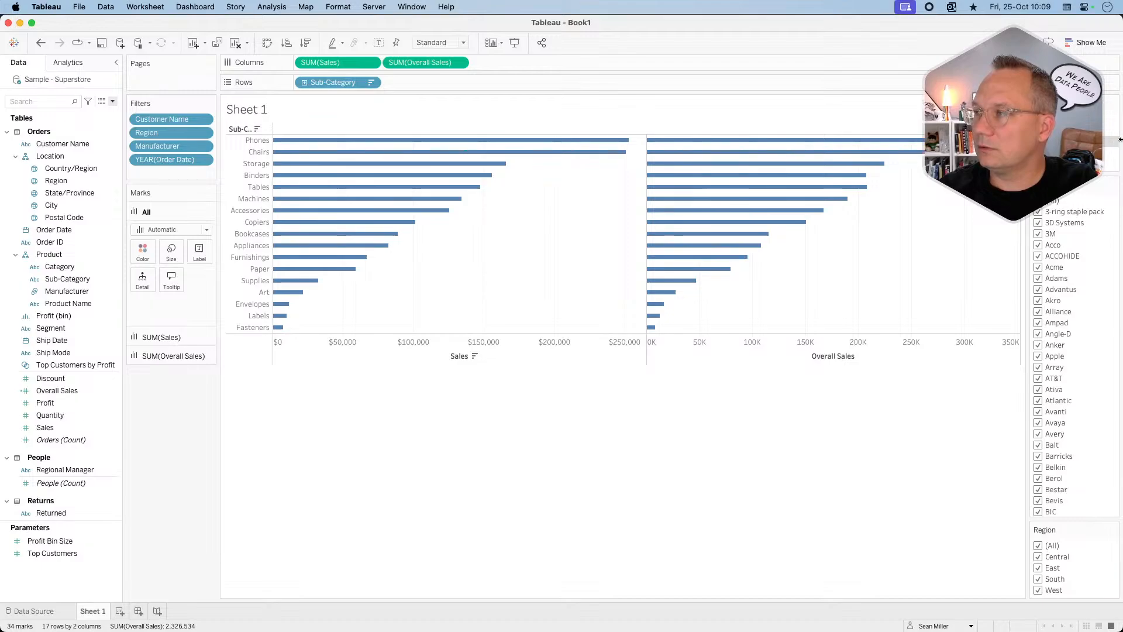
{"action": "left_click", "coordinate": [1039, 141]}
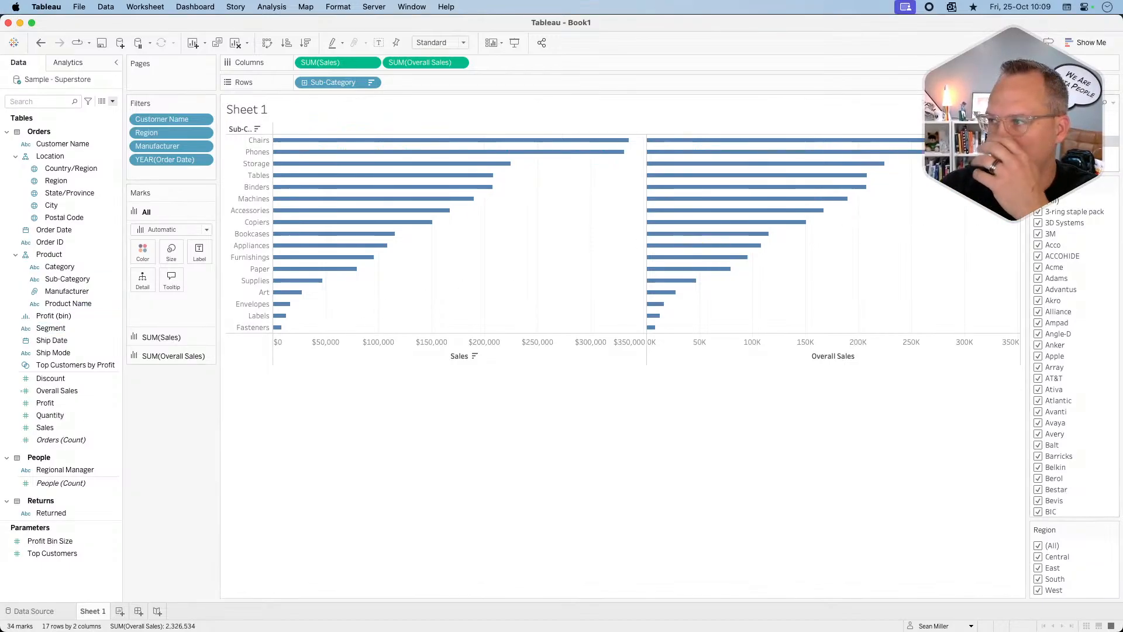
{"action": "left_click", "coordinate": [110, 393]}
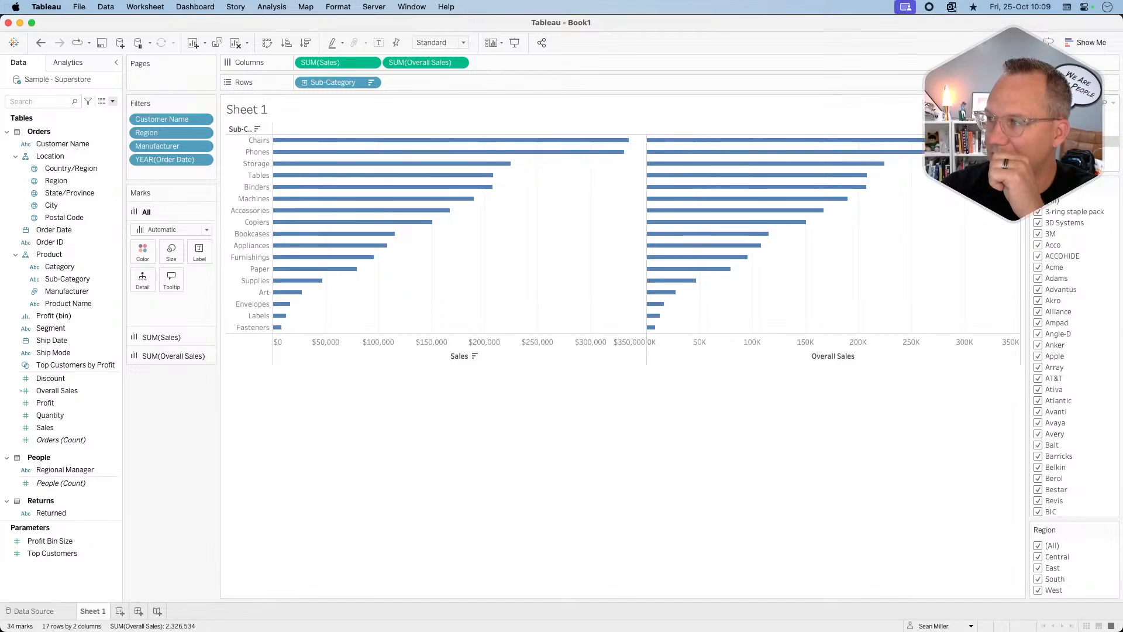
{"action": "left_click", "coordinate": [1038, 142]}
{"action": "left_click", "coordinate": [1038, 142]}
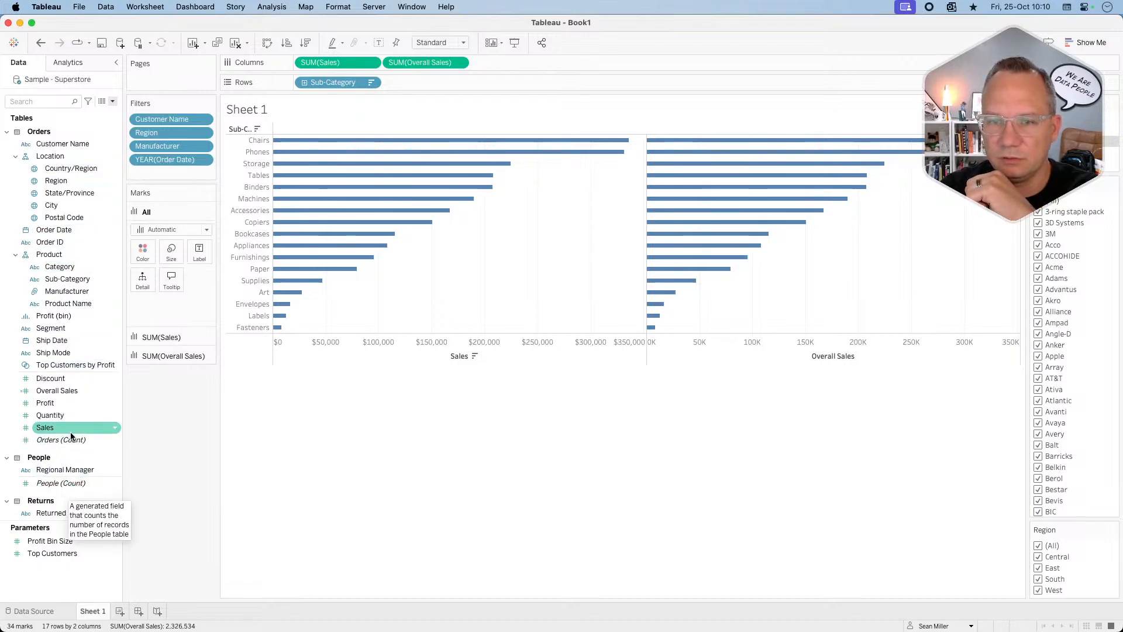
Edit the Overall Sales calculation and start a nested EXCLUDE expression on an indented new line after FIXED [Sub-Category]:.
{"action": "right_click", "coordinate": [70, 391]}
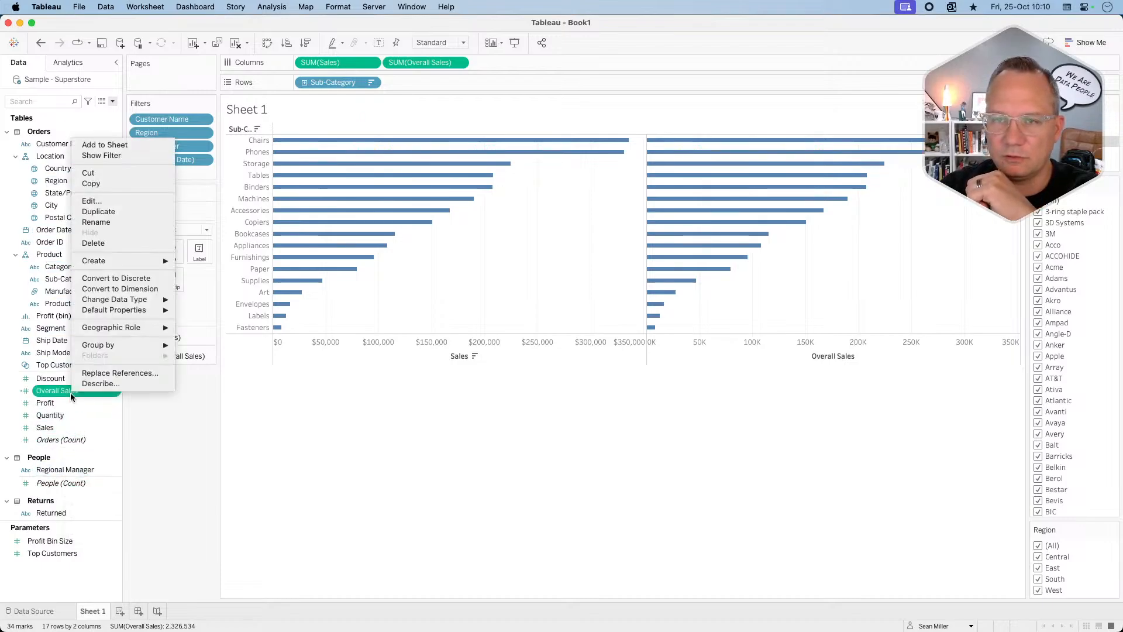
{"action": "left_click", "coordinate": [97, 201]}
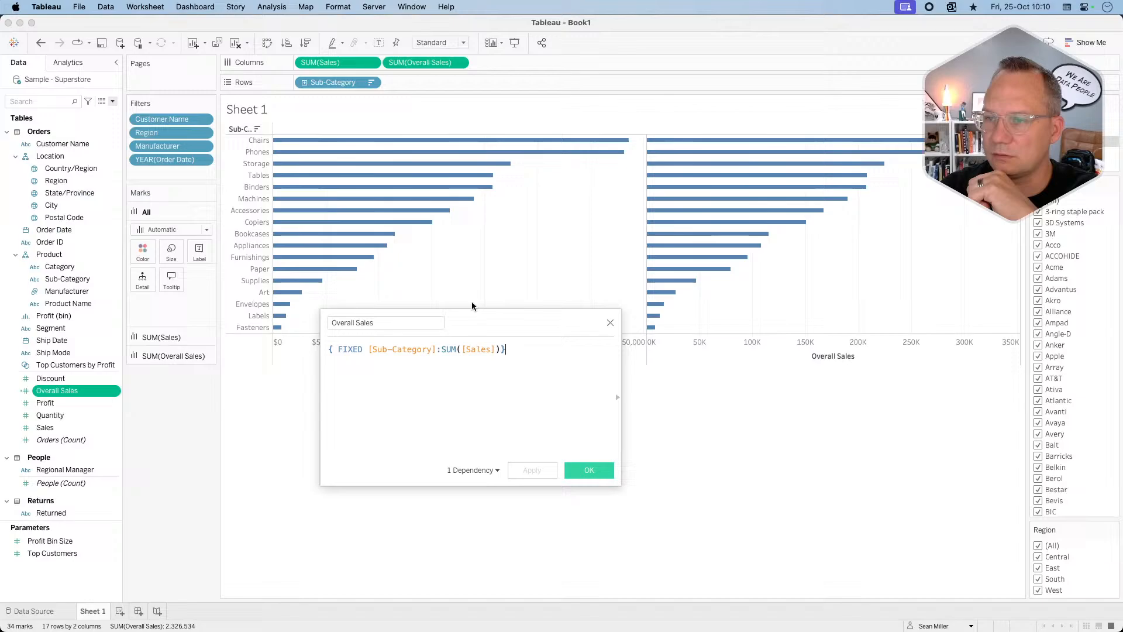
{"action": "left_click", "coordinate": [460, 349]}
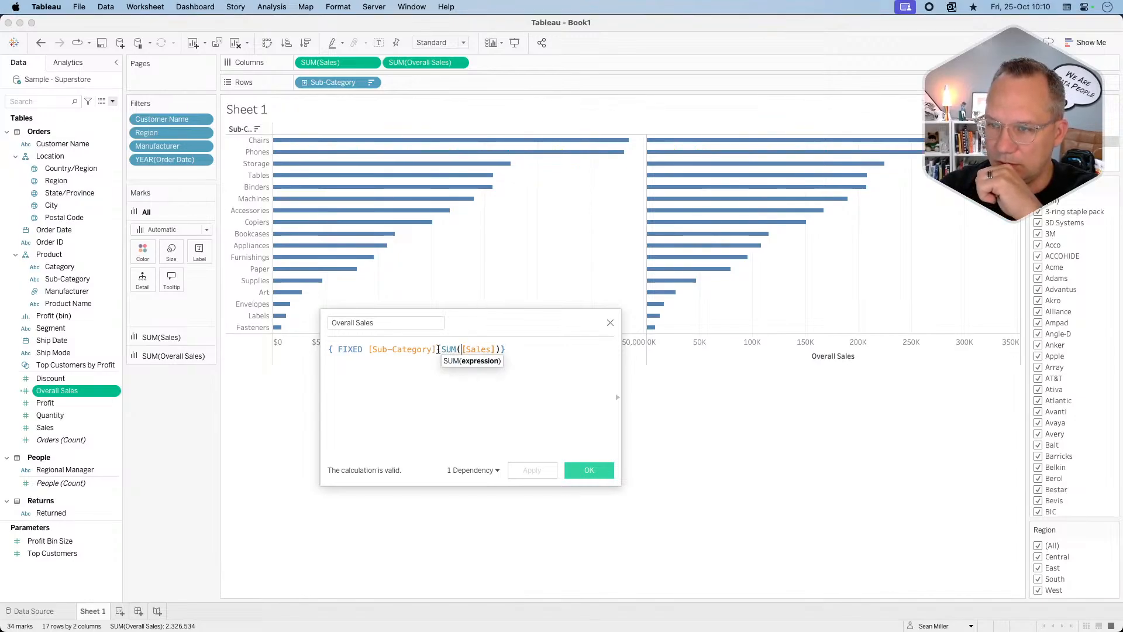
{"action": "left_click", "coordinate": [440, 350]}
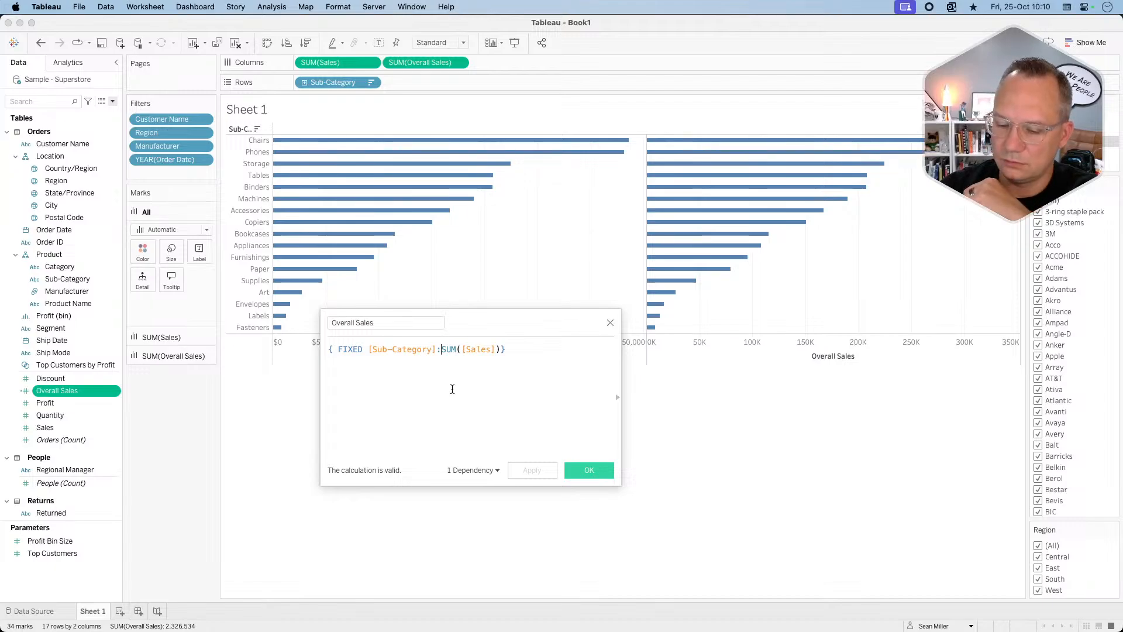
{"action": "key", "text": "Return"}
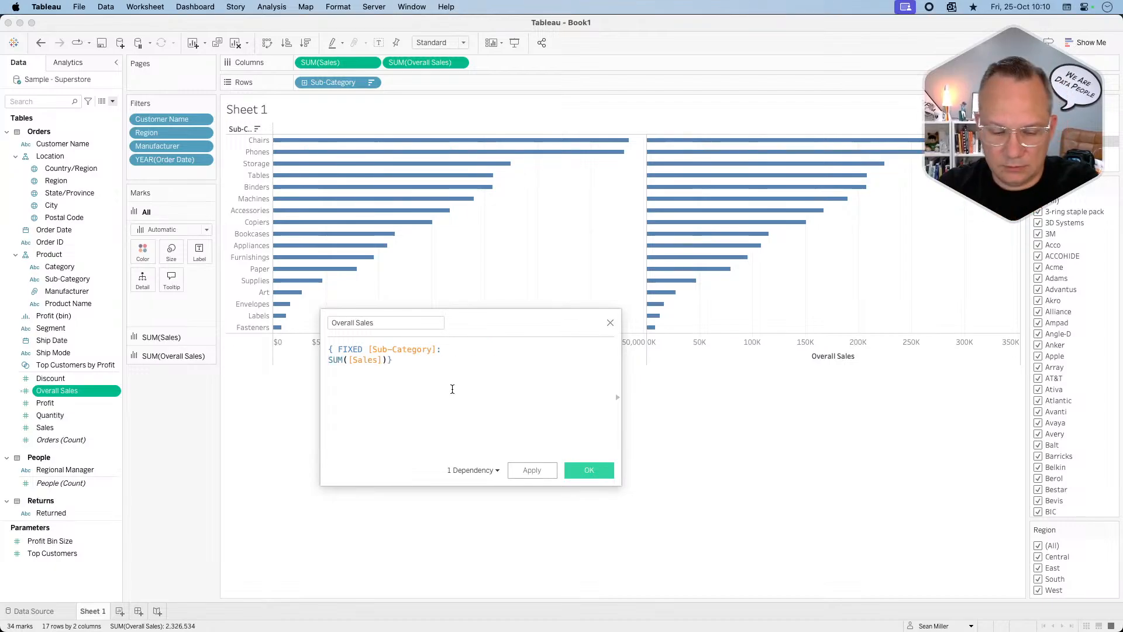
{"action": "key", "text": "Tab"}
{"action": "type", "text": "ex"}
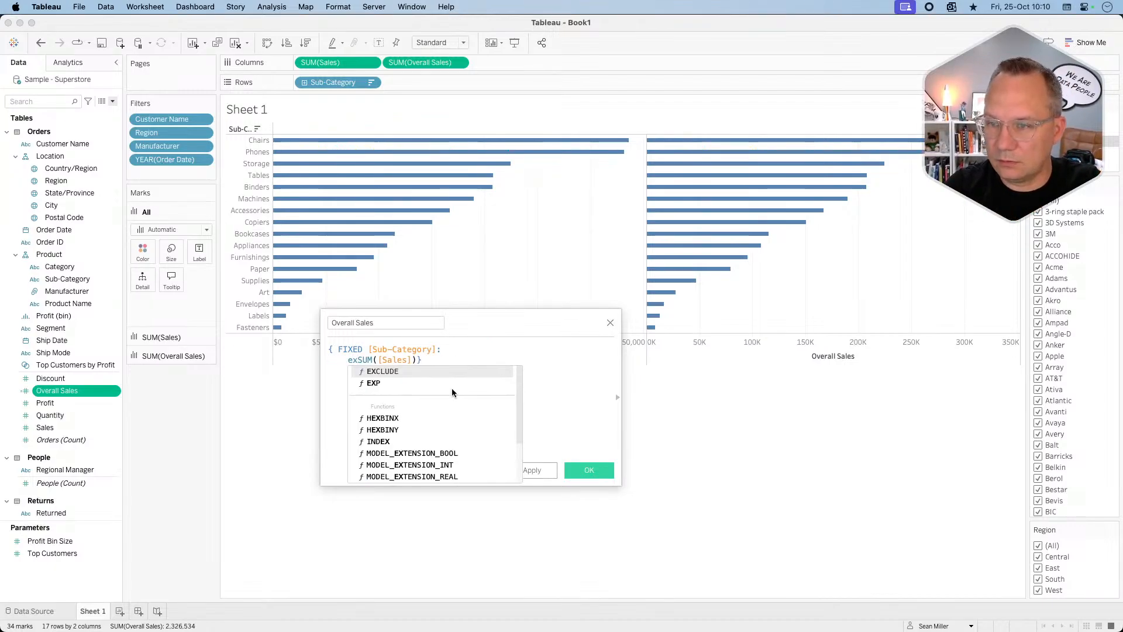
{"action": "key", "text": "Return"}
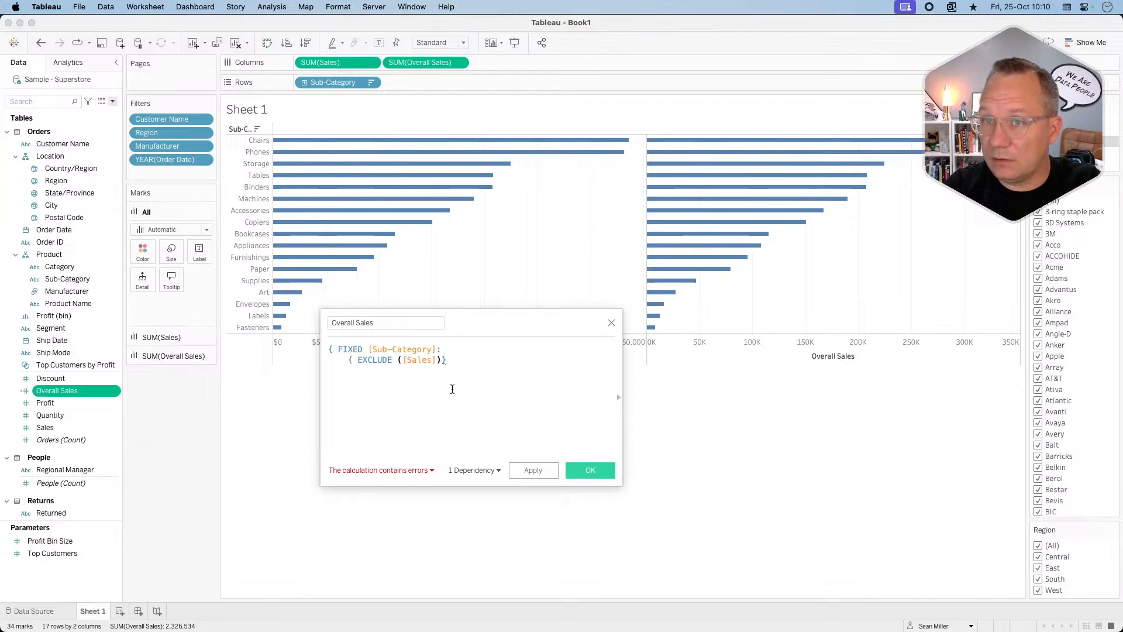
List [Customer Name], [Region] and [Manufacturer] as the dimensions of the nested EXCLUDE expression in the Overall Sales formula.
{"action": "type", "text": "[Customer Name],"}
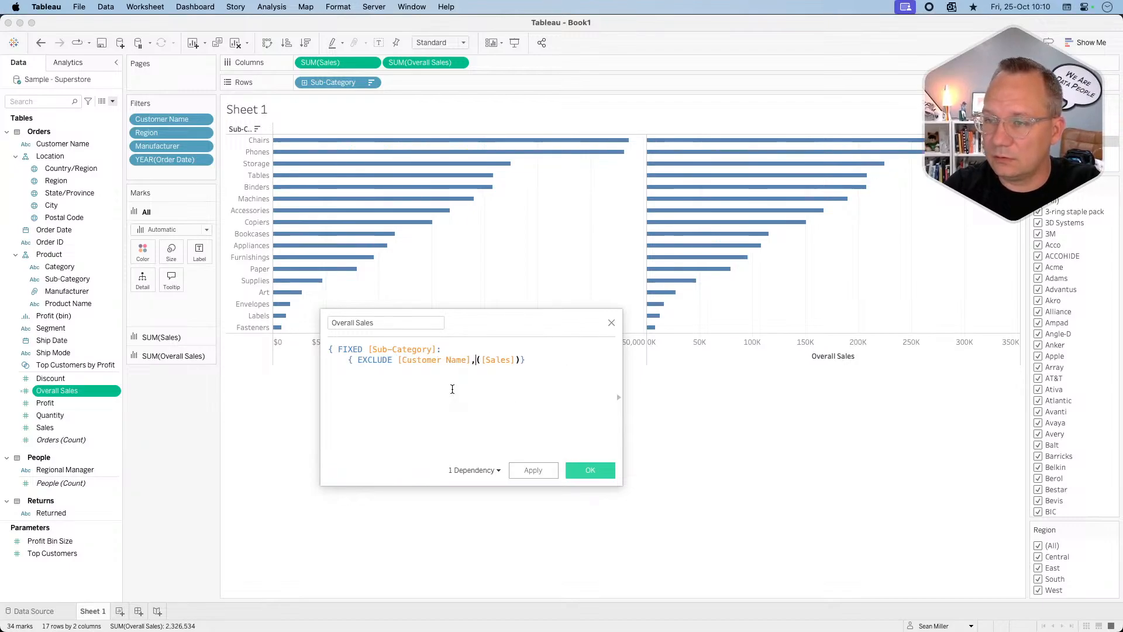
{"action": "type", "text": "reg"}
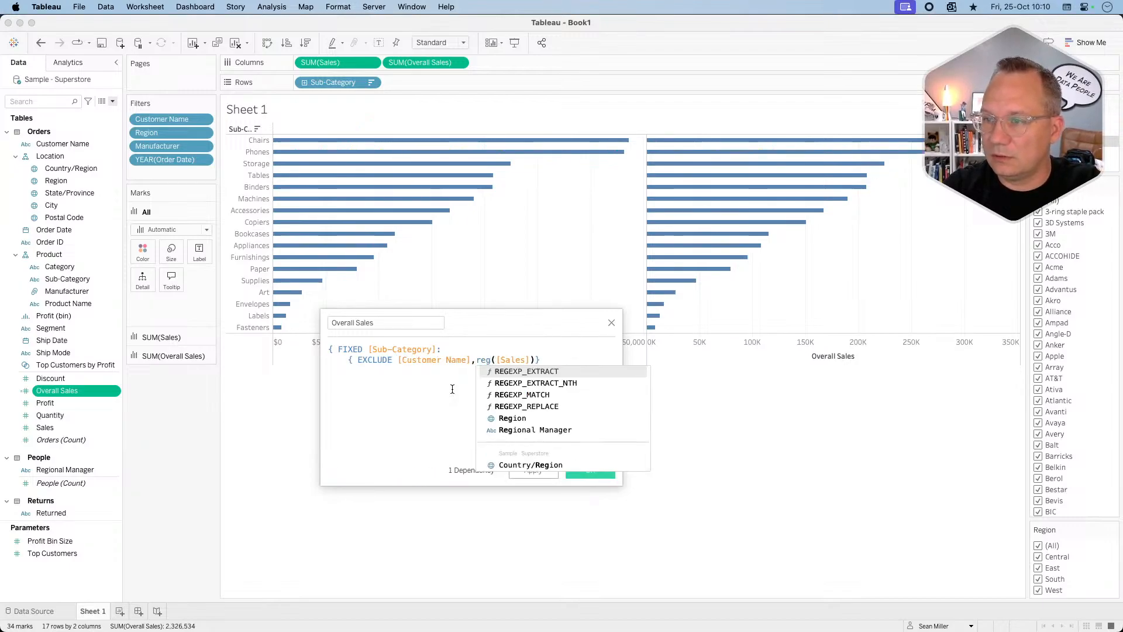
{"action": "key", "text": "Return"}
{"action": "type", "text": ","}
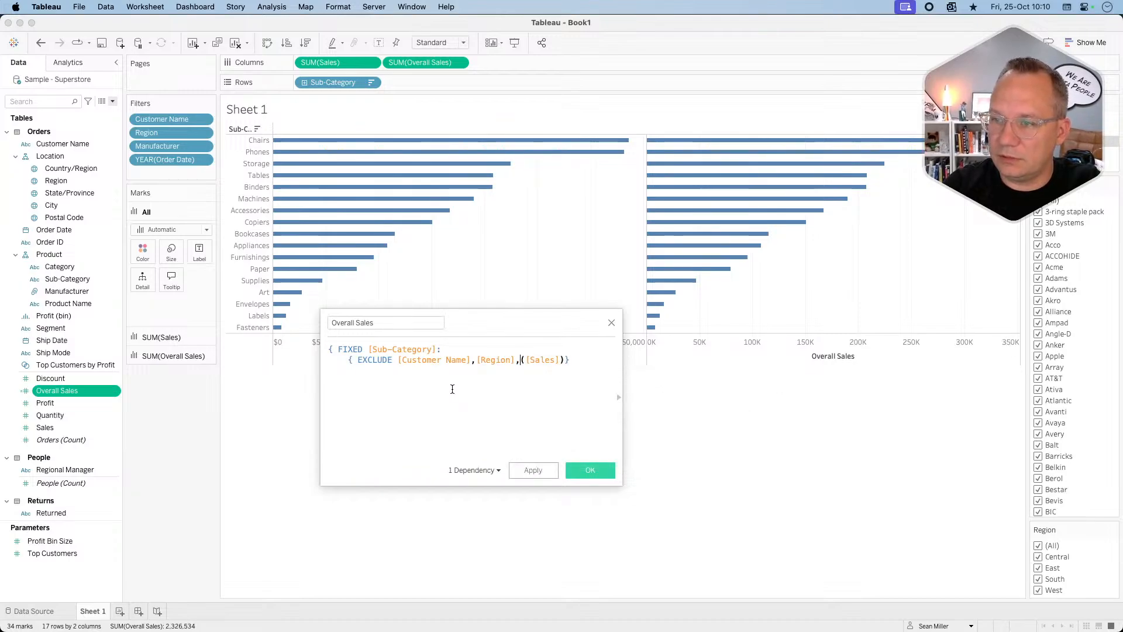
{"action": "type", "text": "man"}
{"action": "key", "text": "Return"}
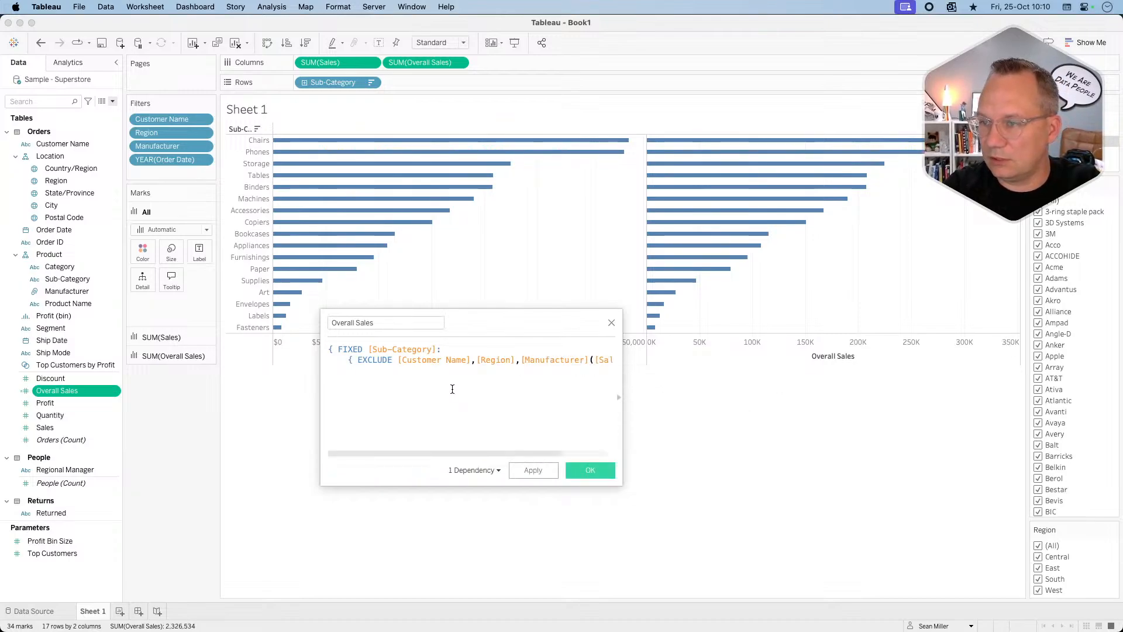
{"action": "type", "text": ","}
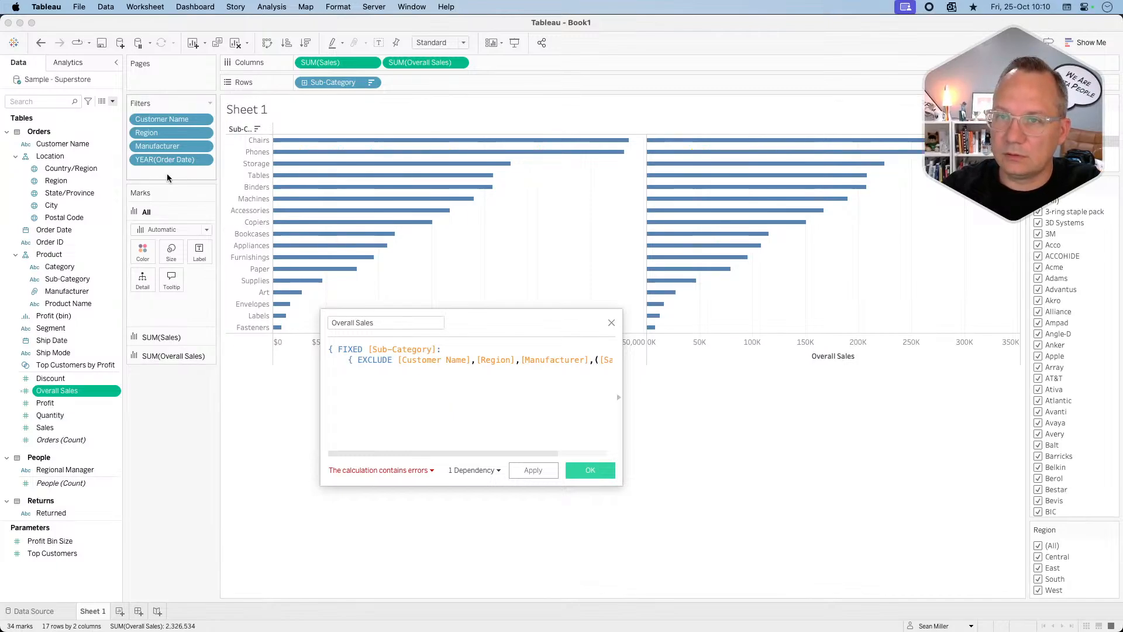
Add year([Order Date]) as the last excluded dimension and aggregate the nested expression with sum([Sales]).
{"action": "type", "text": "da"}
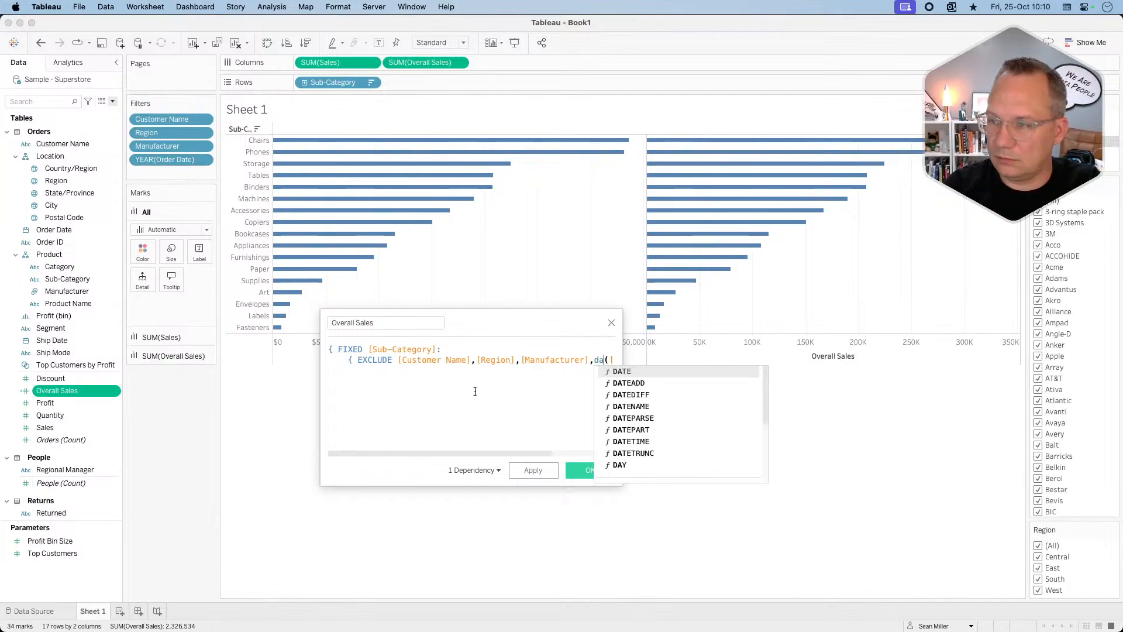
{"action": "key", "text": "BackSpace"}
{"action": "key", "text": "BackSpace"}
{"action": "type", "text": "year("}
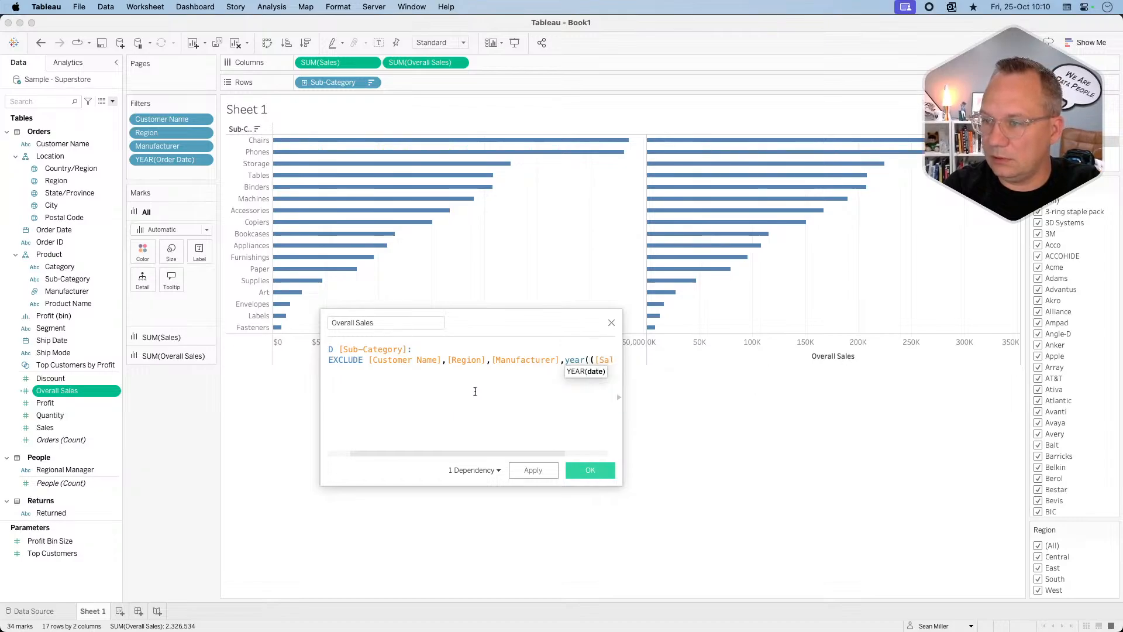
{"action": "type", "text": "[Order Date]):"}
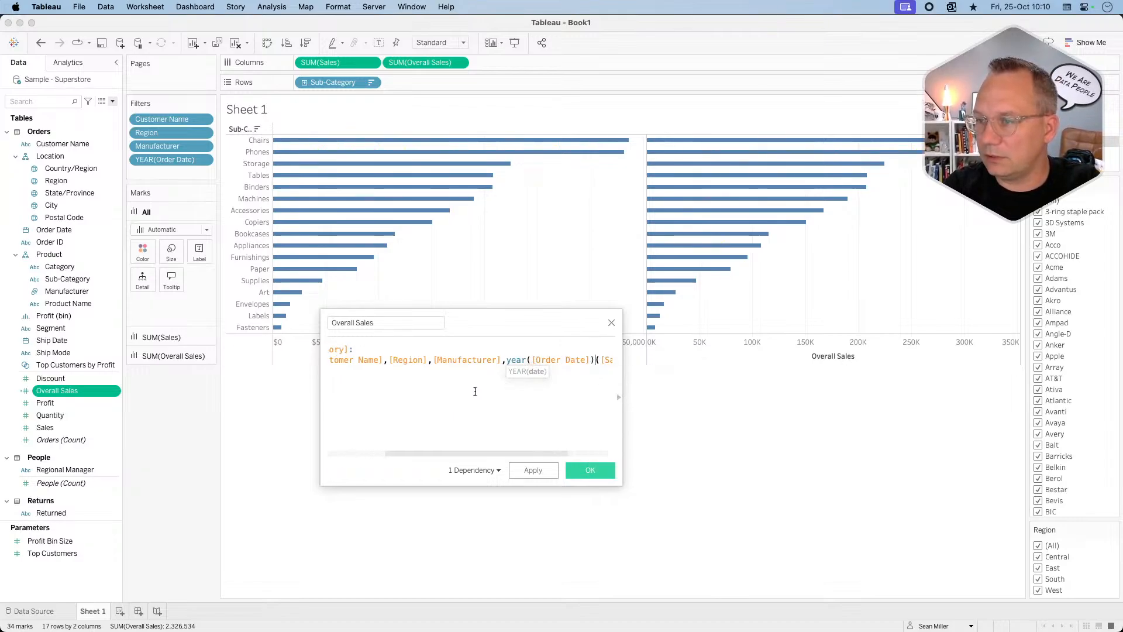
{"action": "type", "text": "sum"}
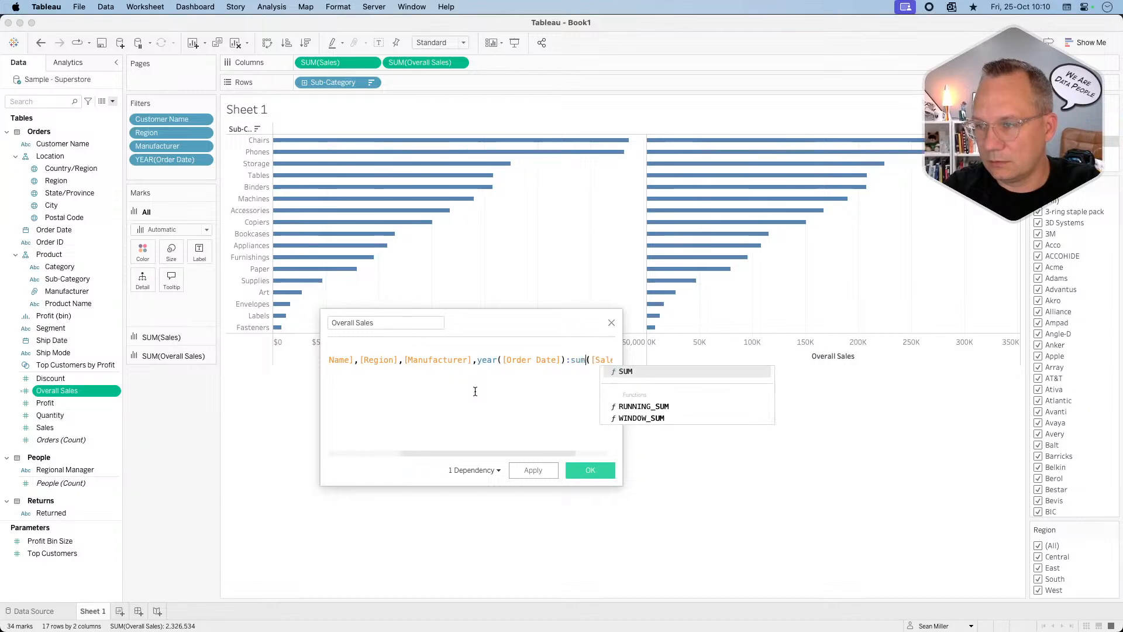
{"action": "key", "text": "End"}
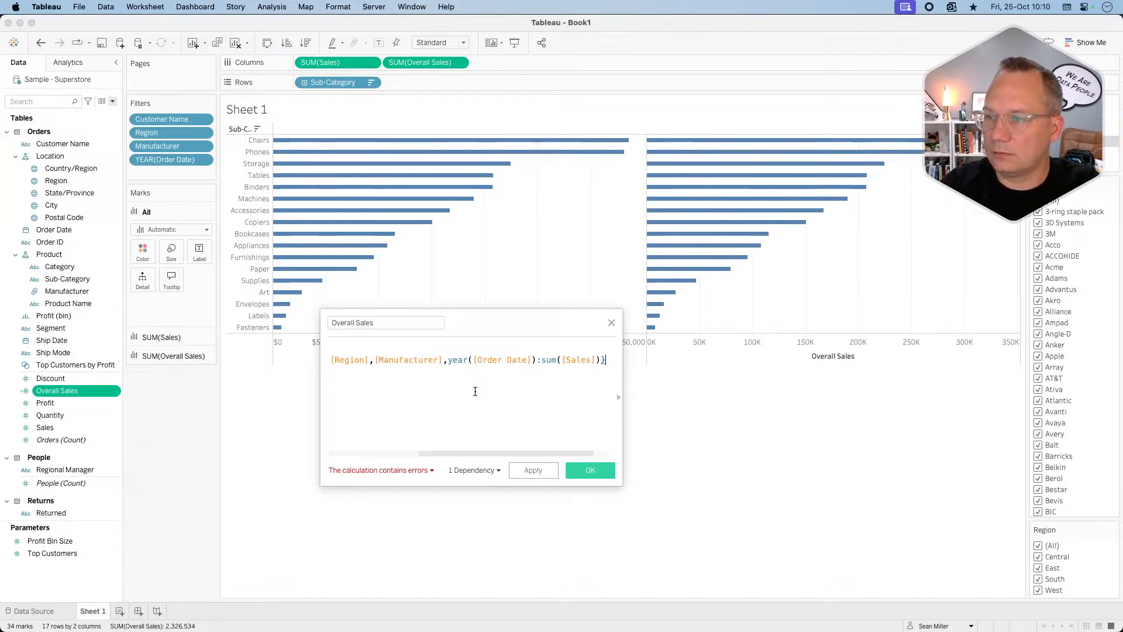
Wrap the nested EXCLUDE expression in an outer sum() within the FIXED [Sub-Category] calculation, apply it, and close the editor.
{"action": "key", "text": "Return"}
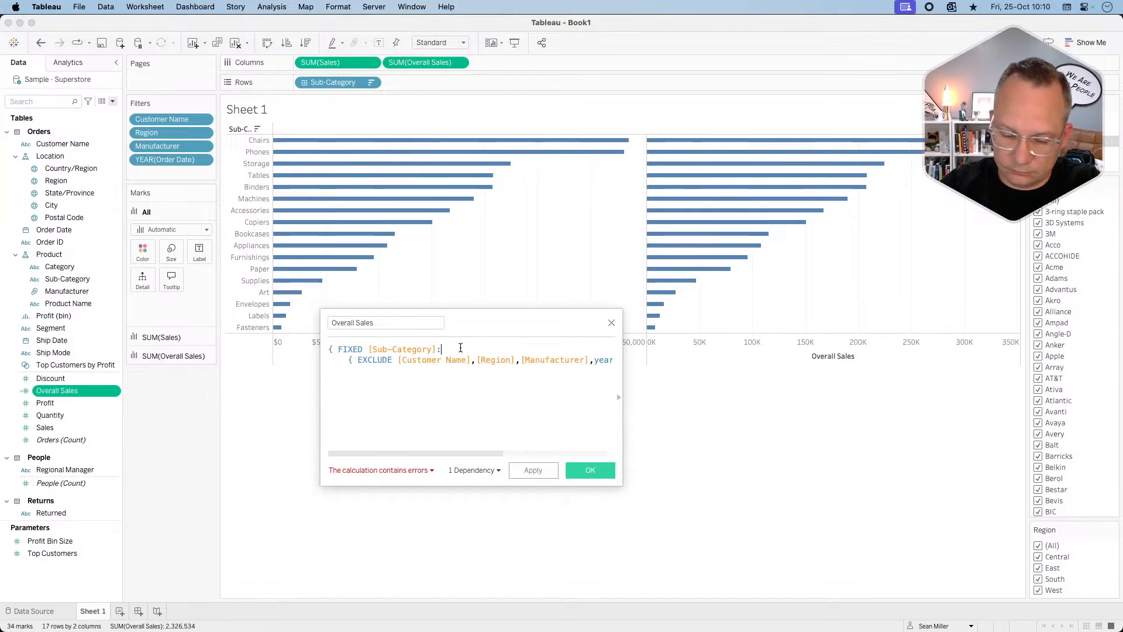
{"action": "type", "text": "sum("}
{"action": "key", "text": "Down"}
{"action": "key", "text": "Down"}
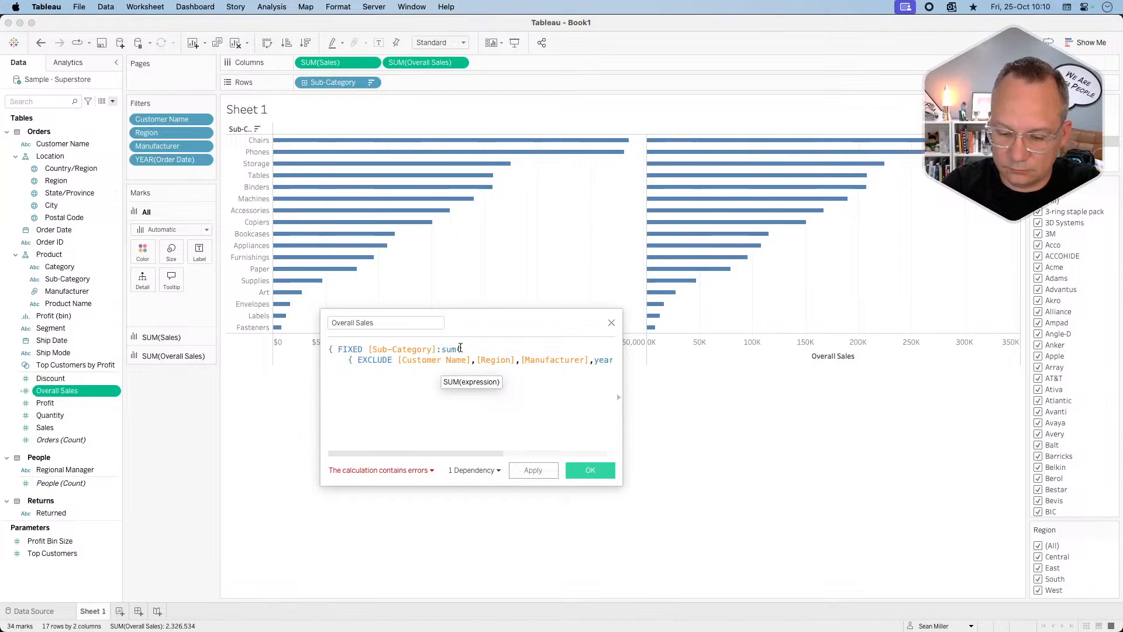
{"action": "type", "text": ")}"}
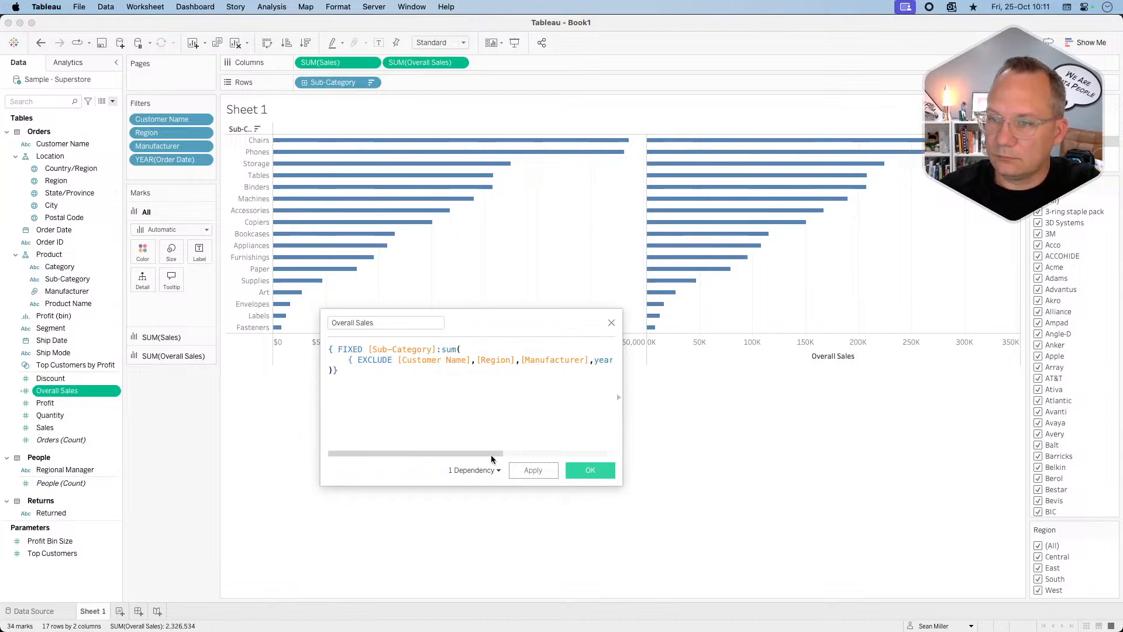
{"action": "left_click", "coordinate": [533, 470]}
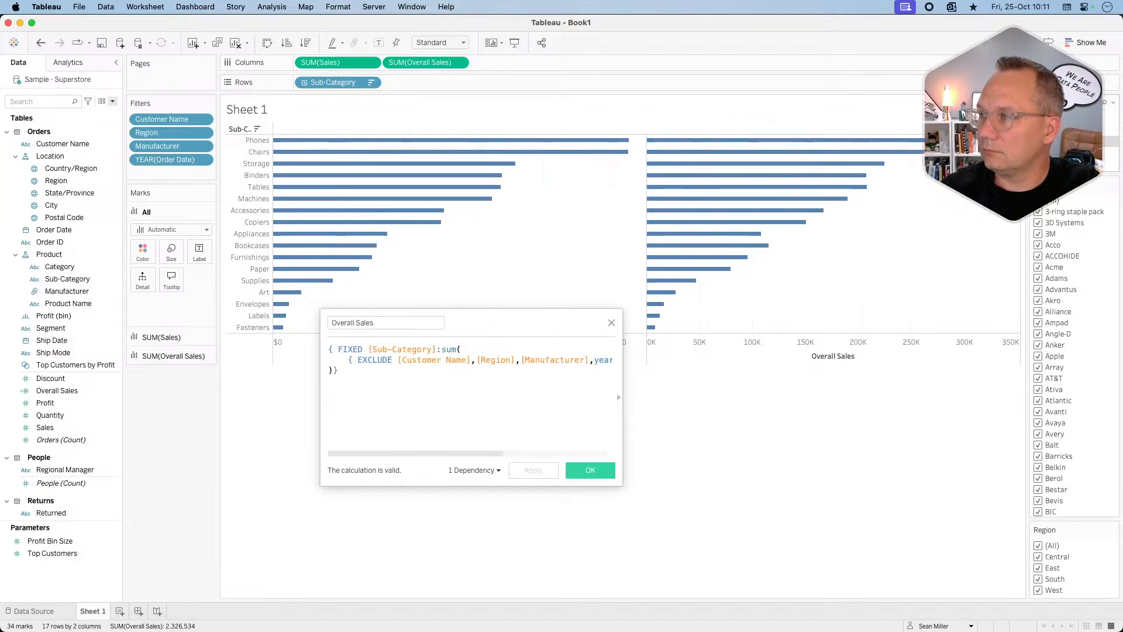
{"action": "left_click", "coordinate": [612, 322]}
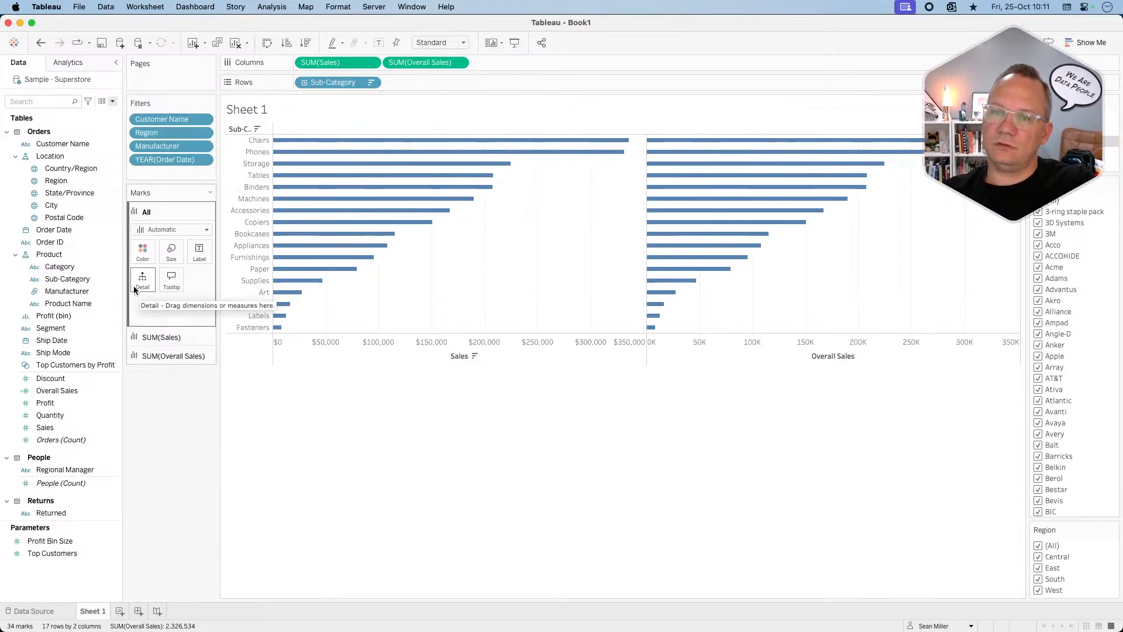
Reopen the Overall Sales calculation for editing and clear its entire formula.
{"action": "right_click", "coordinate": [83, 266]}
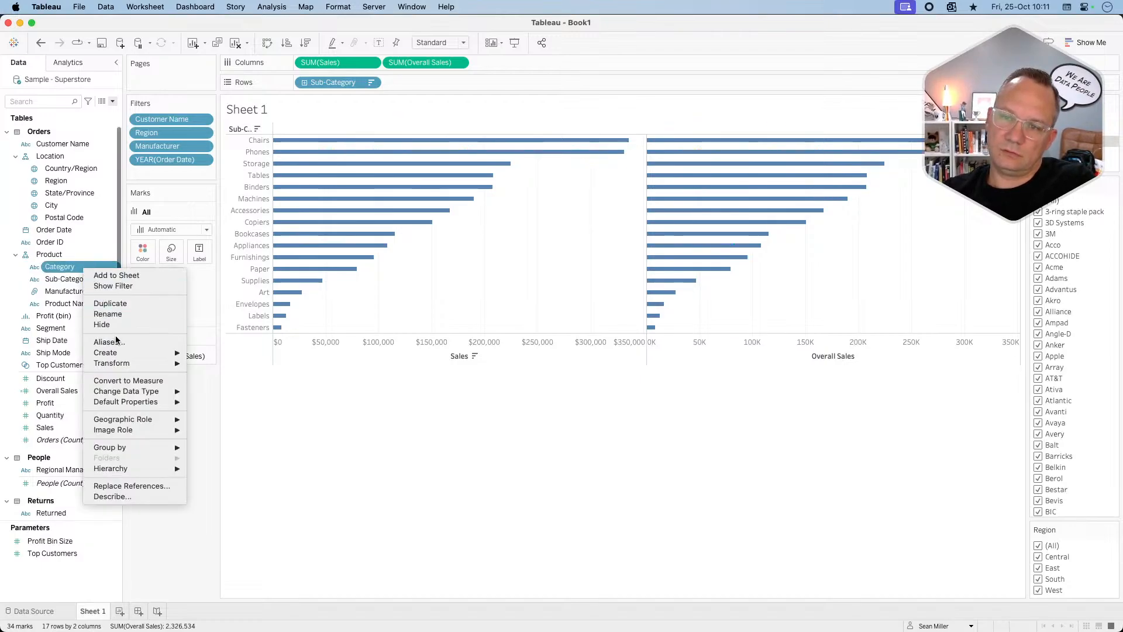
{"action": "left_click", "coordinate": [61, 264]}
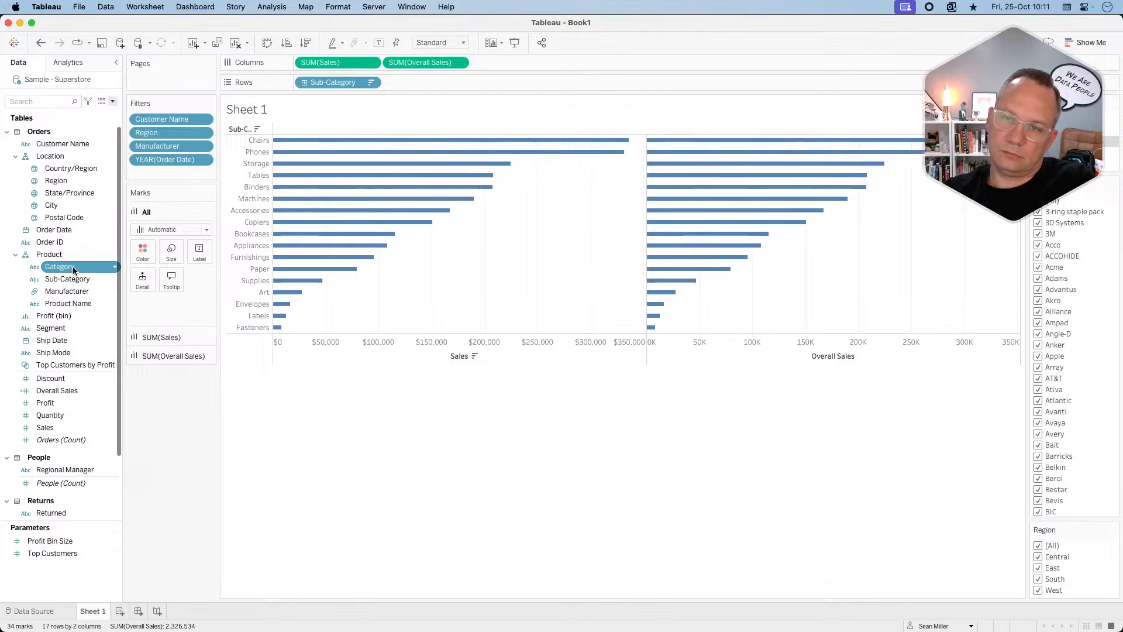
{"action": "right_click", "coordinate": [72, 395]}
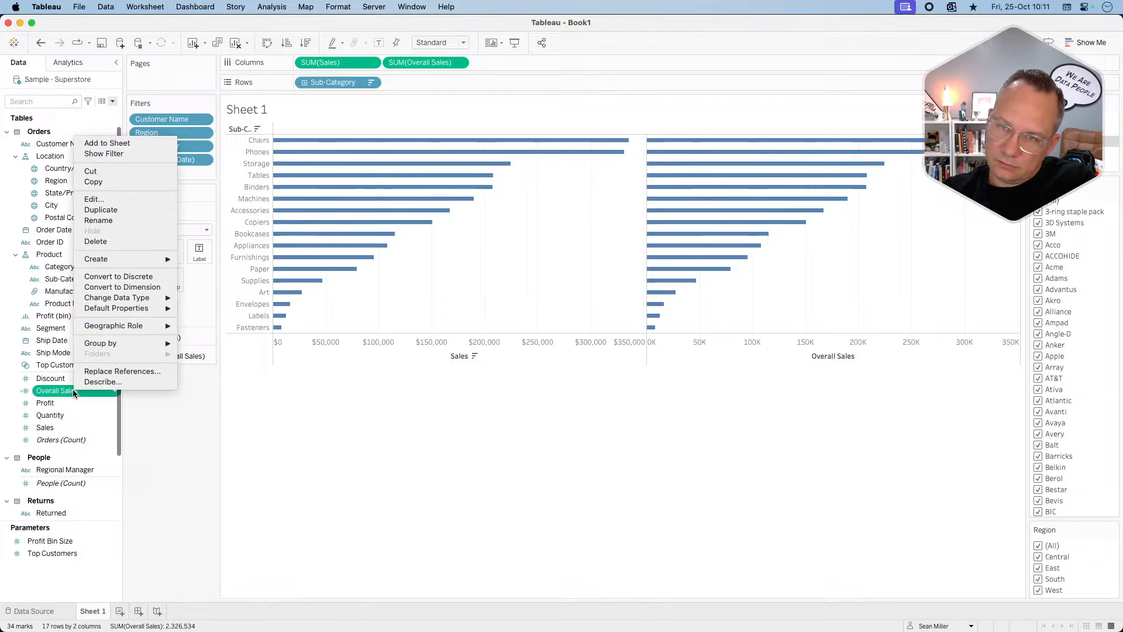
{"action": "left_click", "coordinate": [102, 210]}
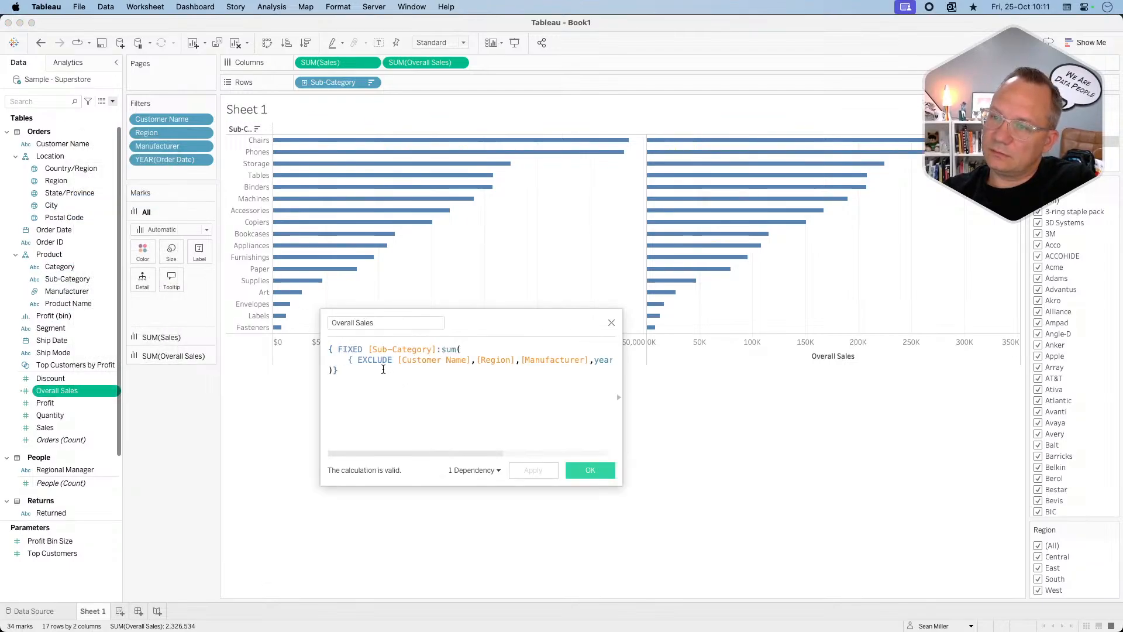
{"action": "left_click_drag", "start_coordinate": [370, 374], "coordinate": [296, 334]}
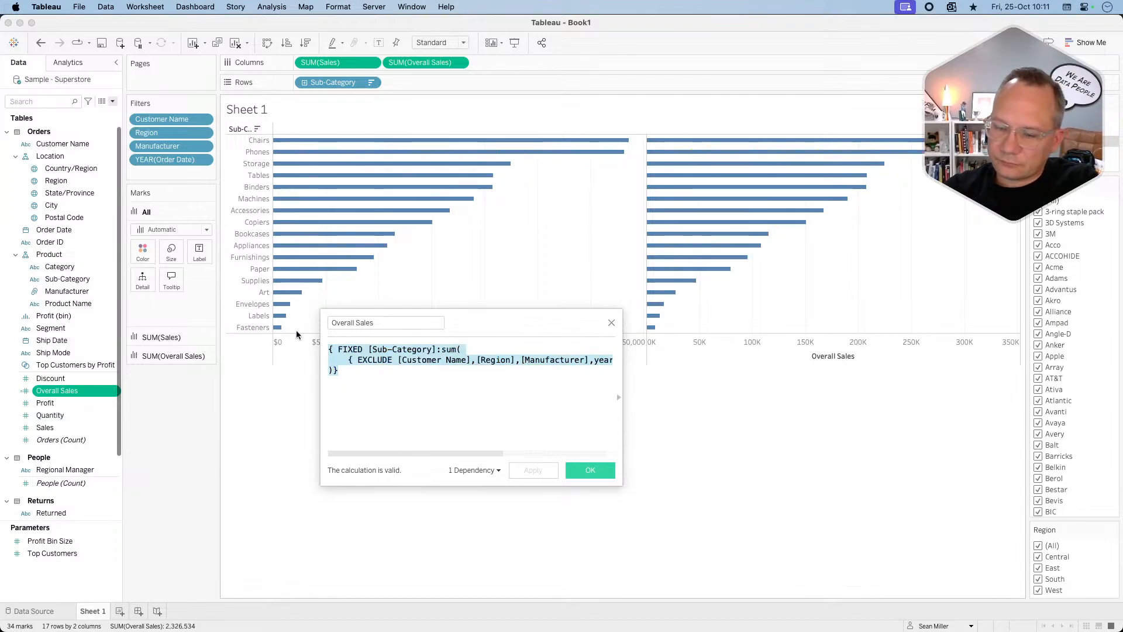
{"action": "key", "text": "BackSpace"}
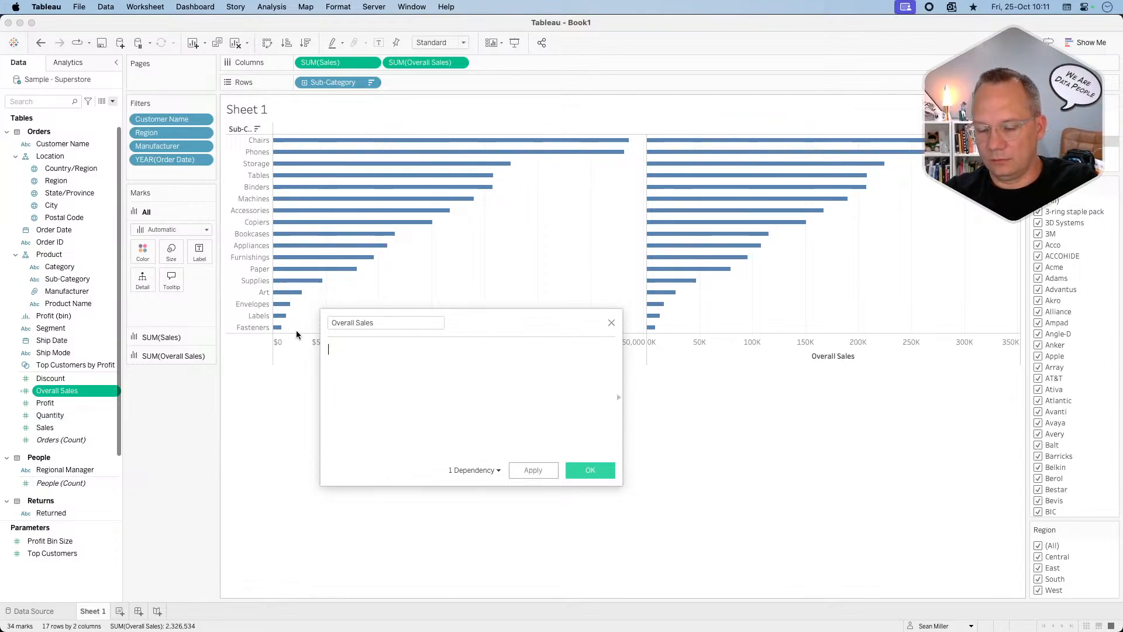
{"action": "type", "text": "{EX"}
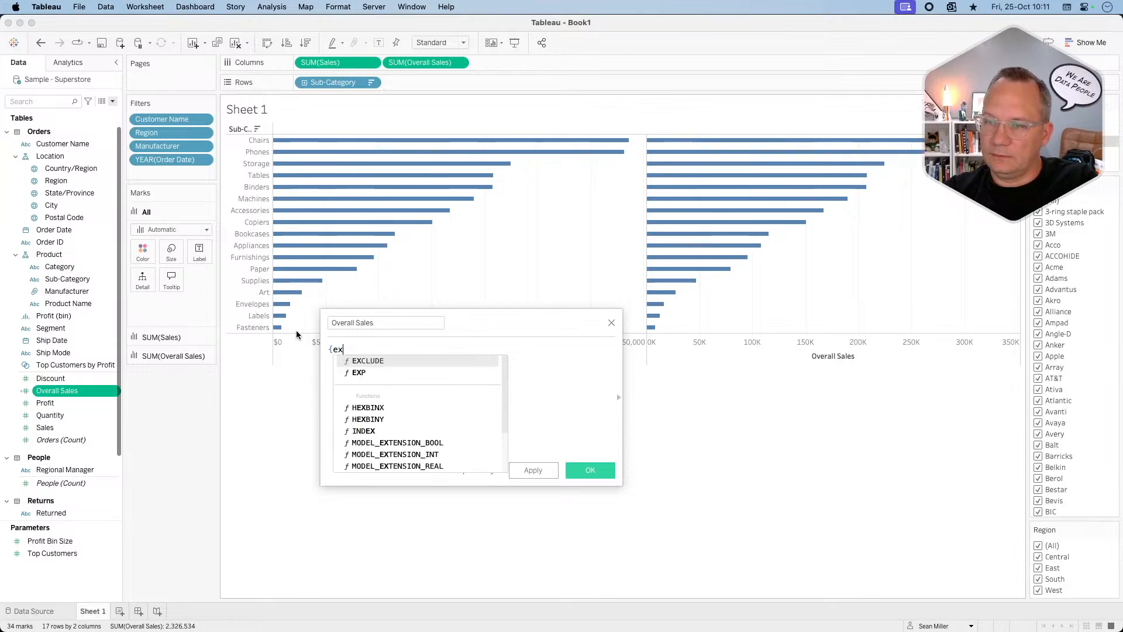
{"action": "key", "text": "BackSpace"}
{"action": "key", "text": "BackSpace"}
{"action": "type", "text": "FI"}
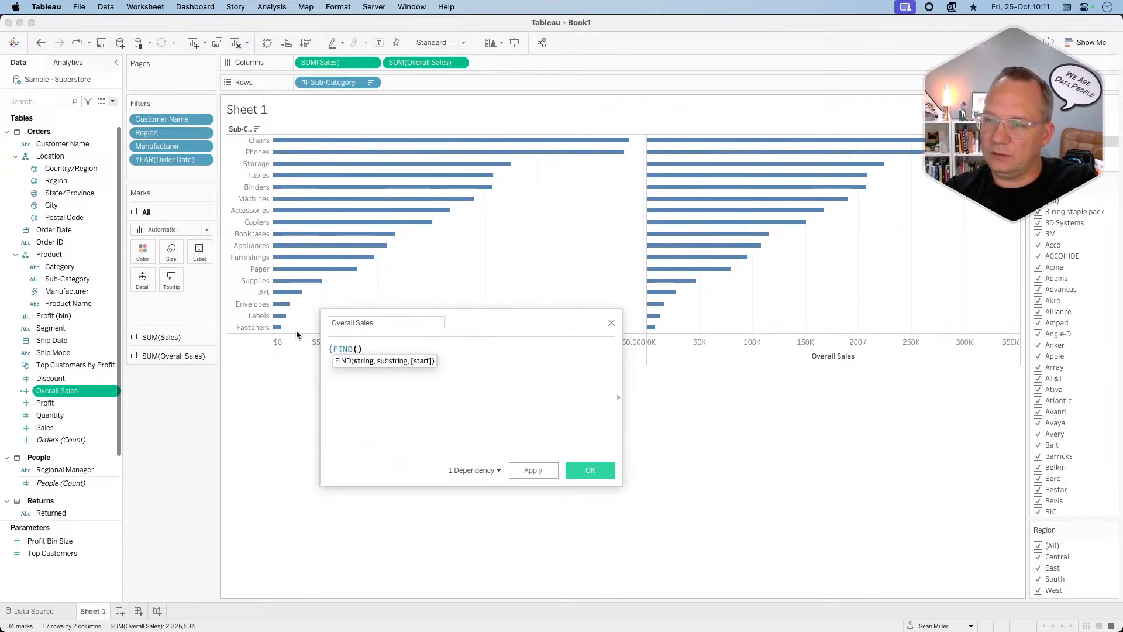
{"action": "key", "text": "BackSpace"}
{"action": "key", "text": "BackSpace"}
{"action": "key", "text": "BackSpace"}
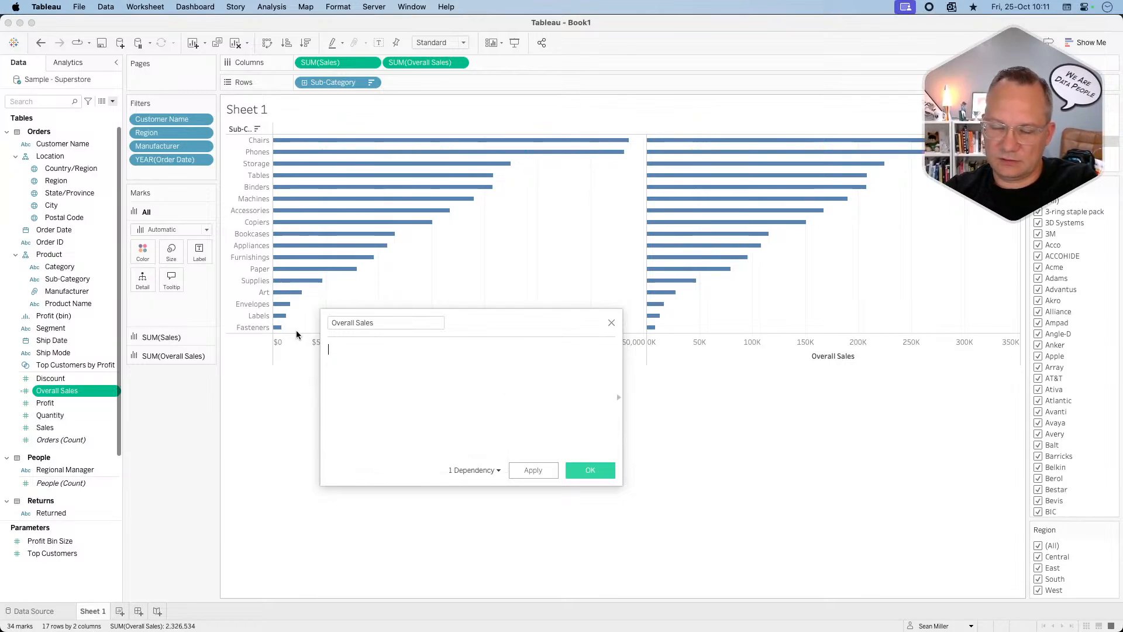
{"action": "type", "text": "fix"}
{"action": "key", "text": "Return"}
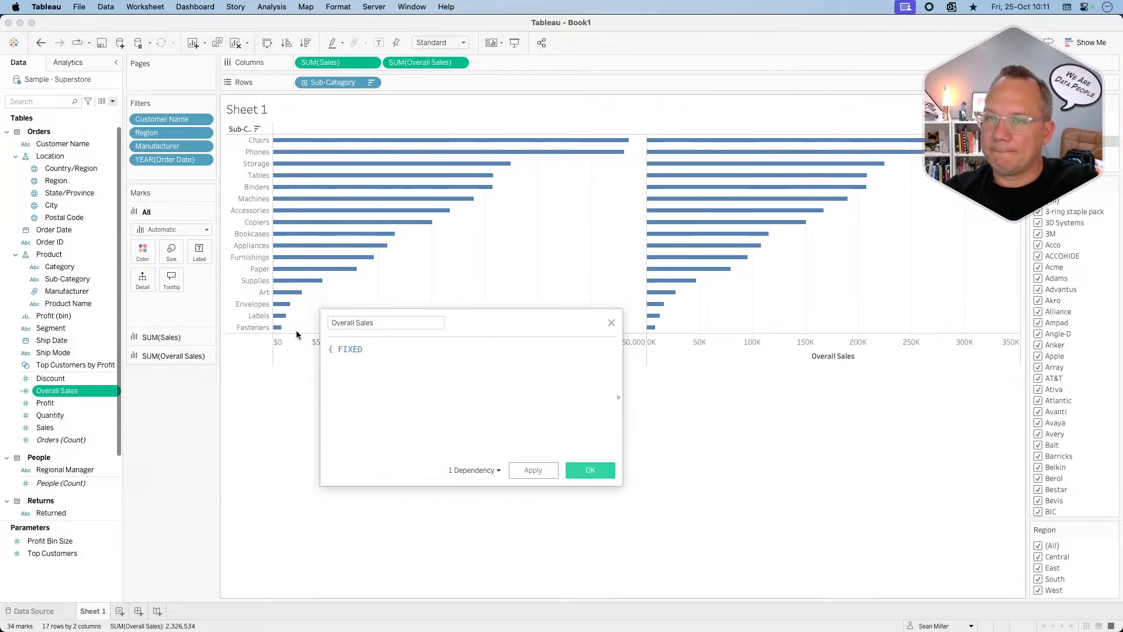
{"action": "key", "text": "BackSpace"}
{"action": "key", "text": "BackSpace"}
{"action": "key", "text": "BackSpace"}
{"action": "key", "text": "BackSpace"}
{"action": "key", "text": "BackSpace"}
{"action": "key", "text": "BackSpace"}
{"action": "key", "text": "BackSpace"}
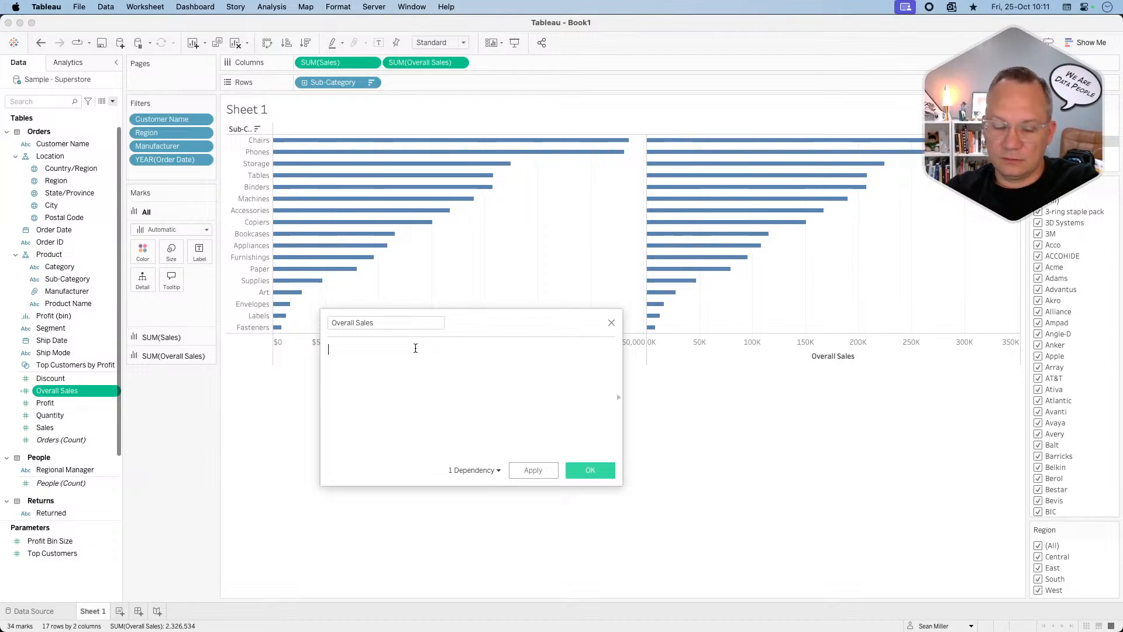
Enter { FIXED [Sub-Category]:sum([Sales])} as the Overall Sales formula, apply it, and save the calculation.
{"action": "type", "text": "{ FIXED"}
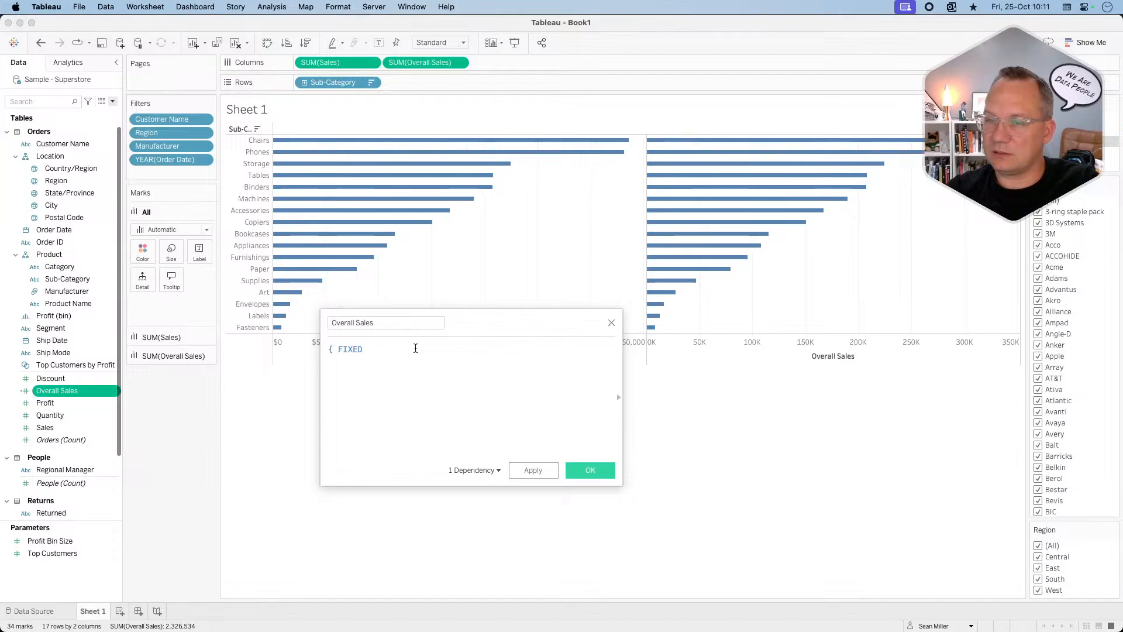
{"action": "type", "text": " sub"}
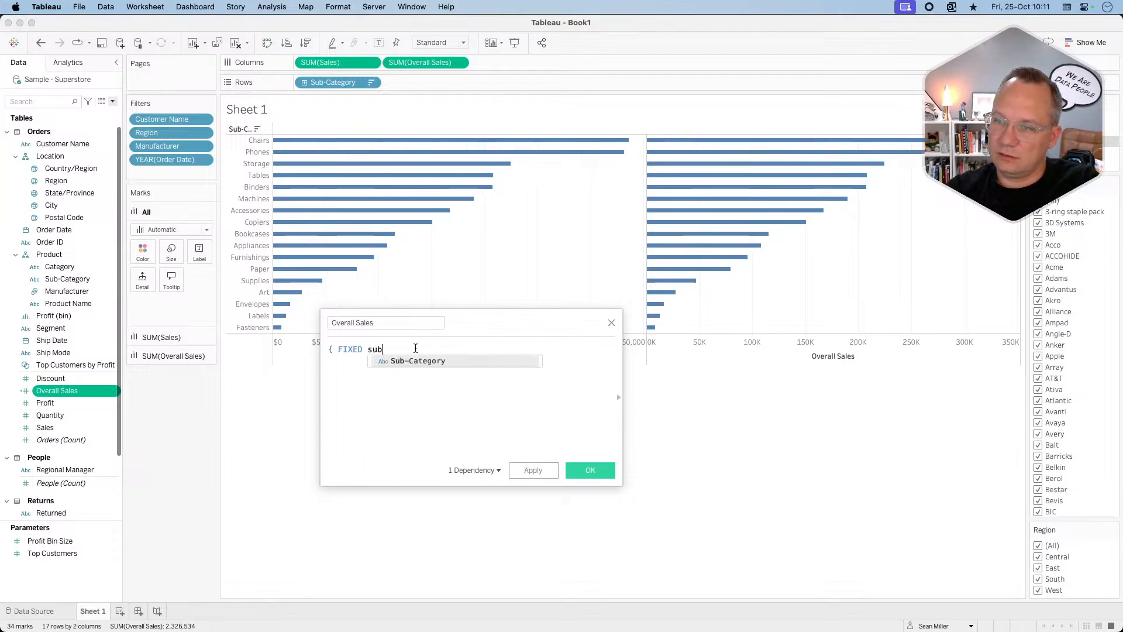
{"action": "key", "text": "Return"}
{"action": "type", "text": ":sum"}
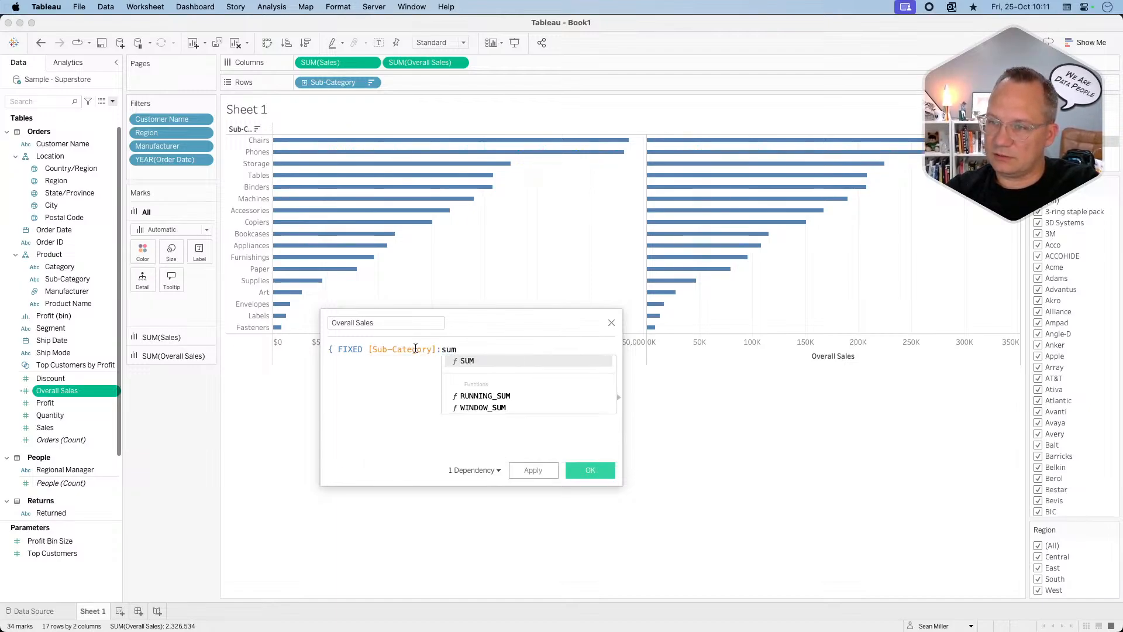
{"action": "type", "text": " ("}
{"action": "key", "text": "BackSpace"}
{"action": "key", "text": "BackSpace"}
{"action": "type", "text": "("}
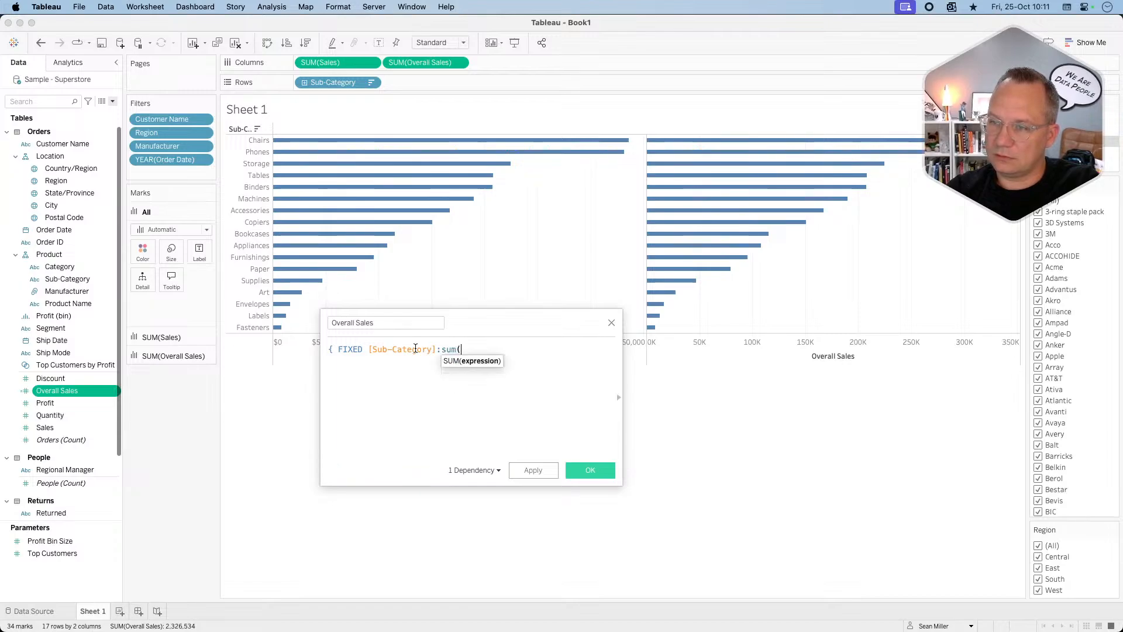
{"action": "type", "text": "sal"}
{"action": "key", "text": "Return"}
{"action": "type", "text": ")"}
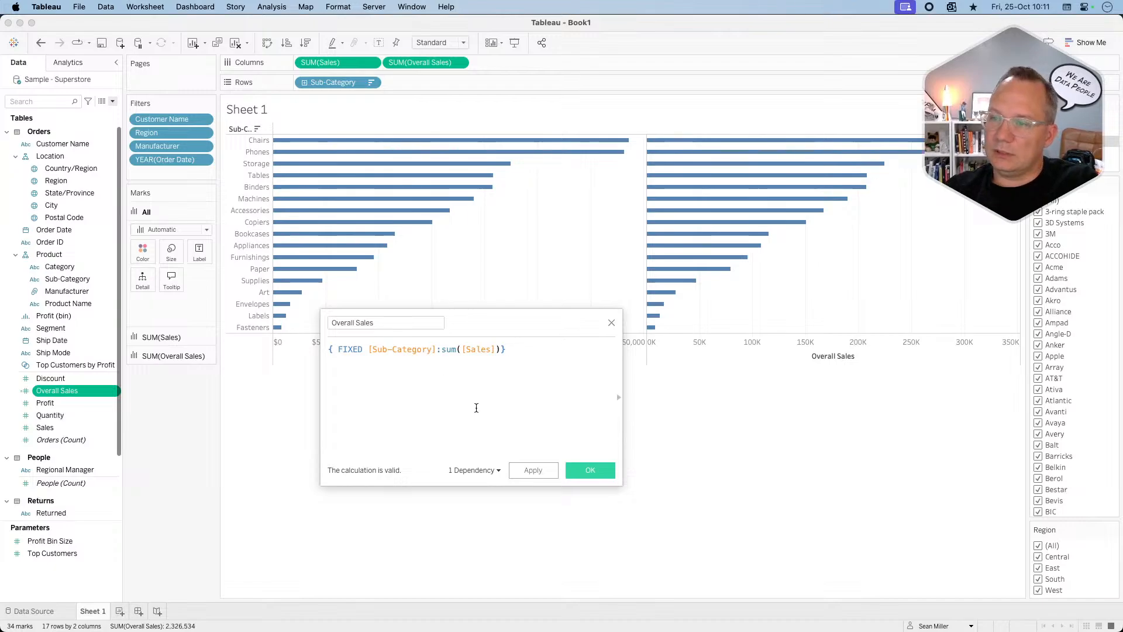
{"action": "left_click", "coordinate": [544, 472]}
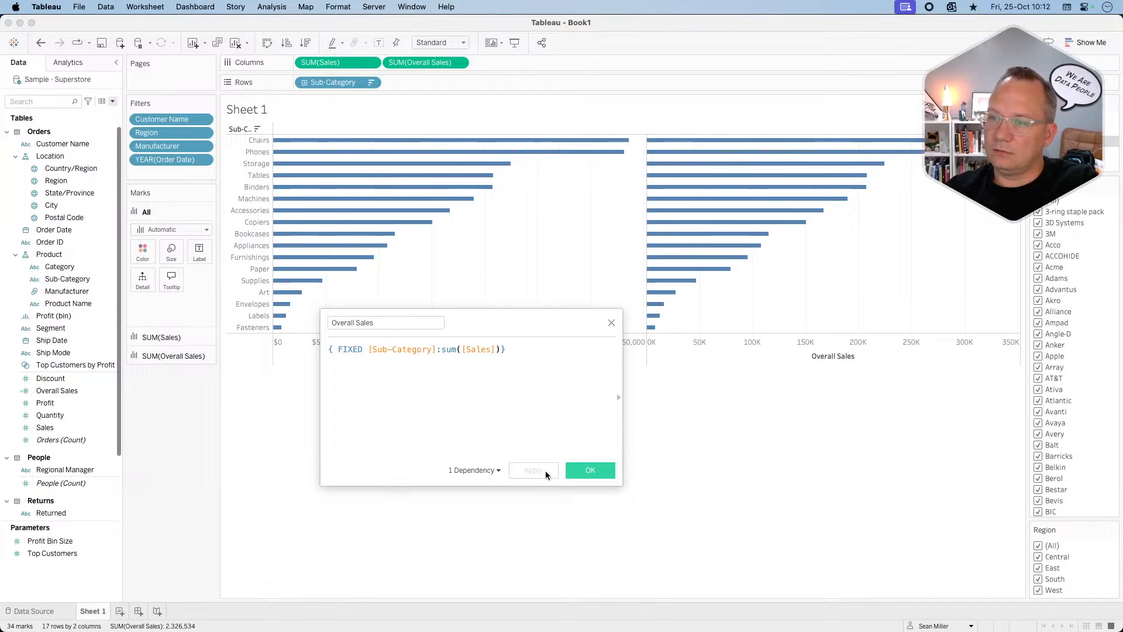
{"action": "left_click", "coordinate": [578, 472]}
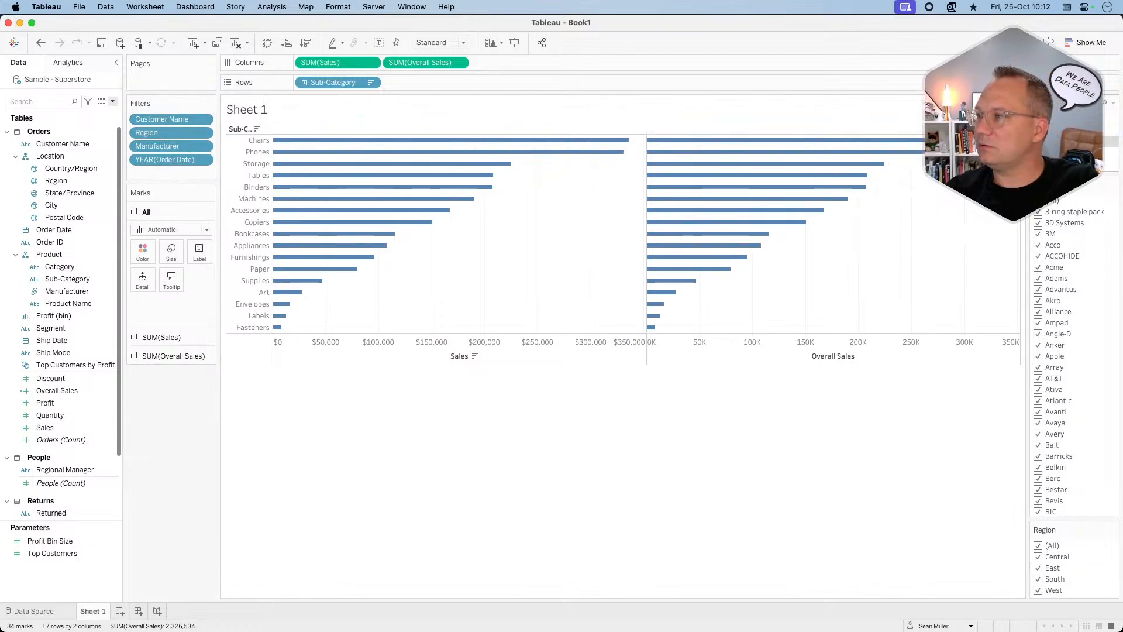
Toggle an Order Date year filter value to check how Sales and the simplified Overall Sales calculation respond.
{"action": "left_click", "coordinate": [1039, 141]}
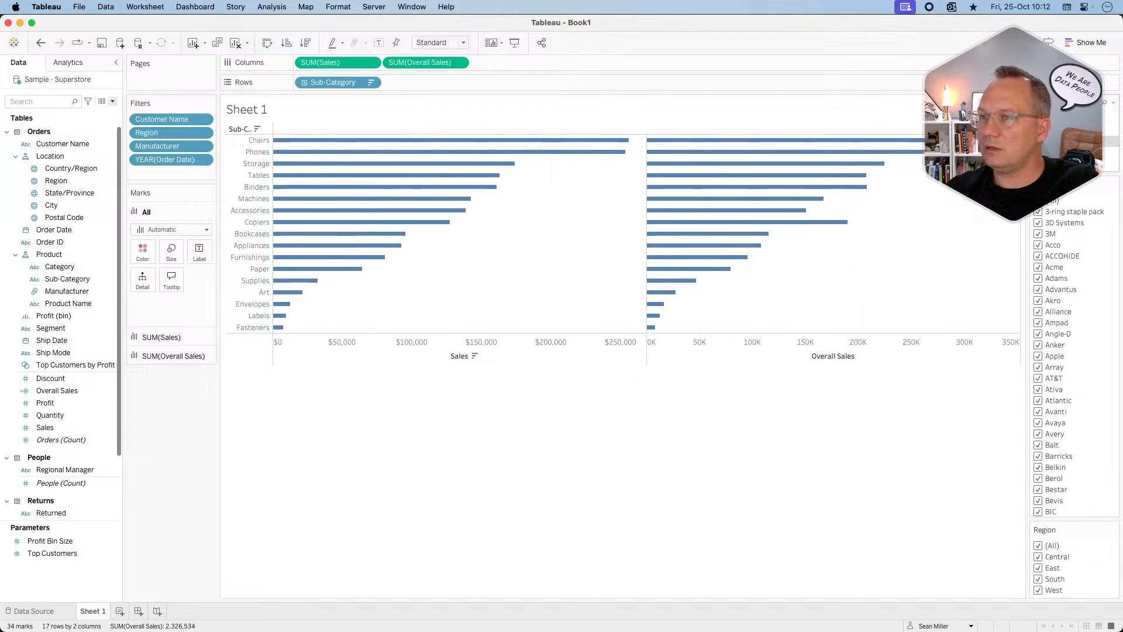
{"action": "left_click", "coordinate": [1038, 141]}
{"action": "left_click", "coordinate": [1038, 141]}
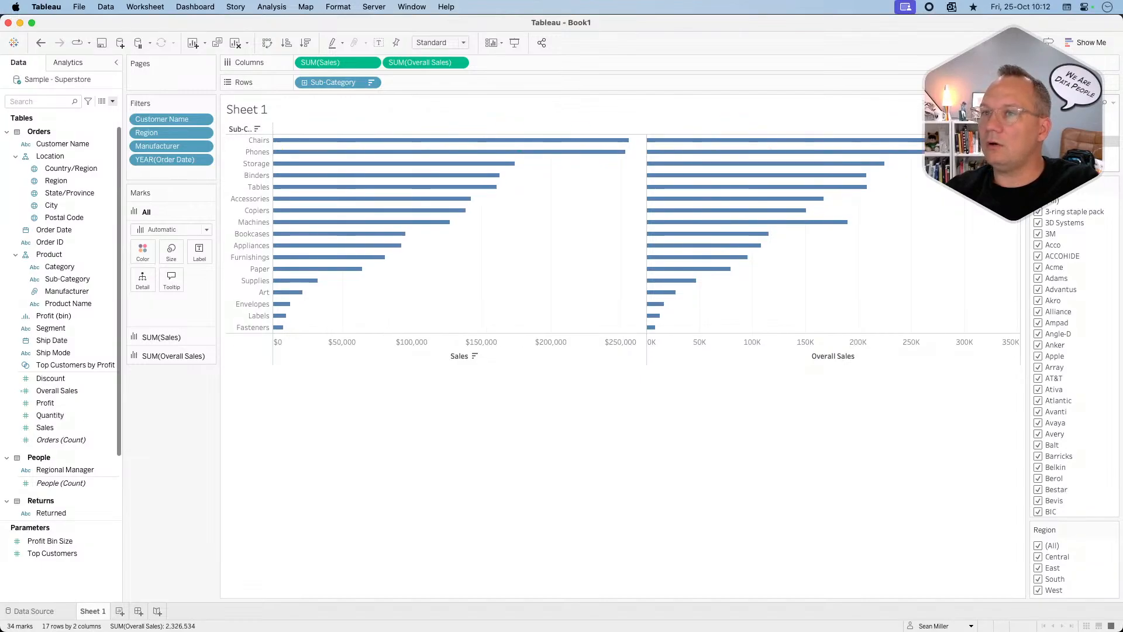
Restore the toggled Order Date year filter value and sort Sub-Category descending by the sum of Overall Sales.
{"action": "left_click", "coordinate": [1038, 141]}
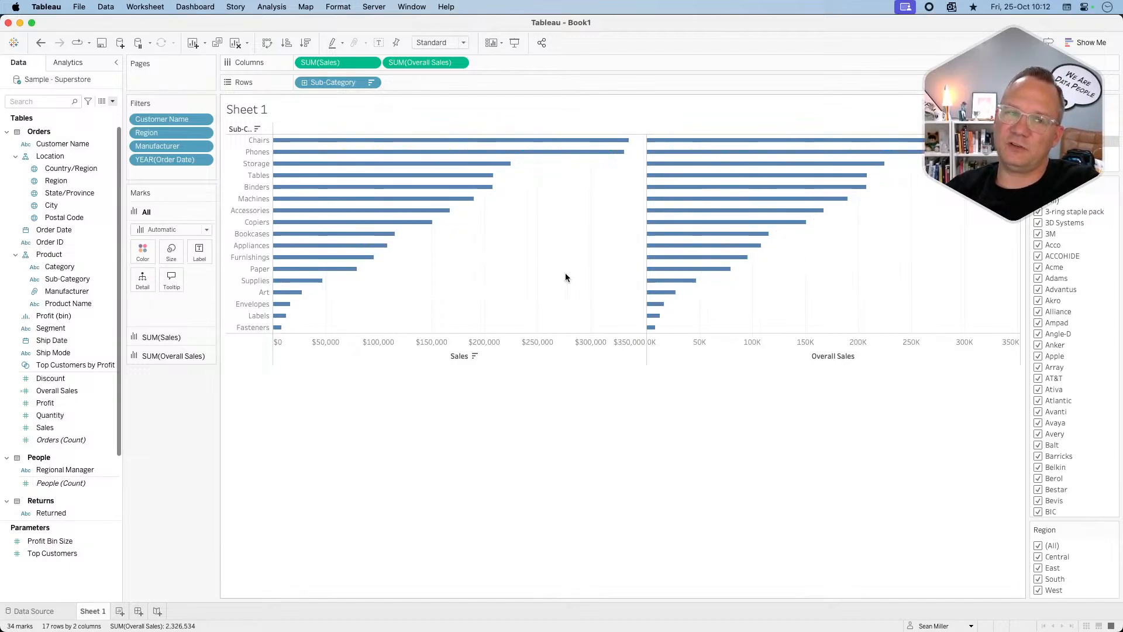
{"action": "left_click", "coordinate": [371, 83]}
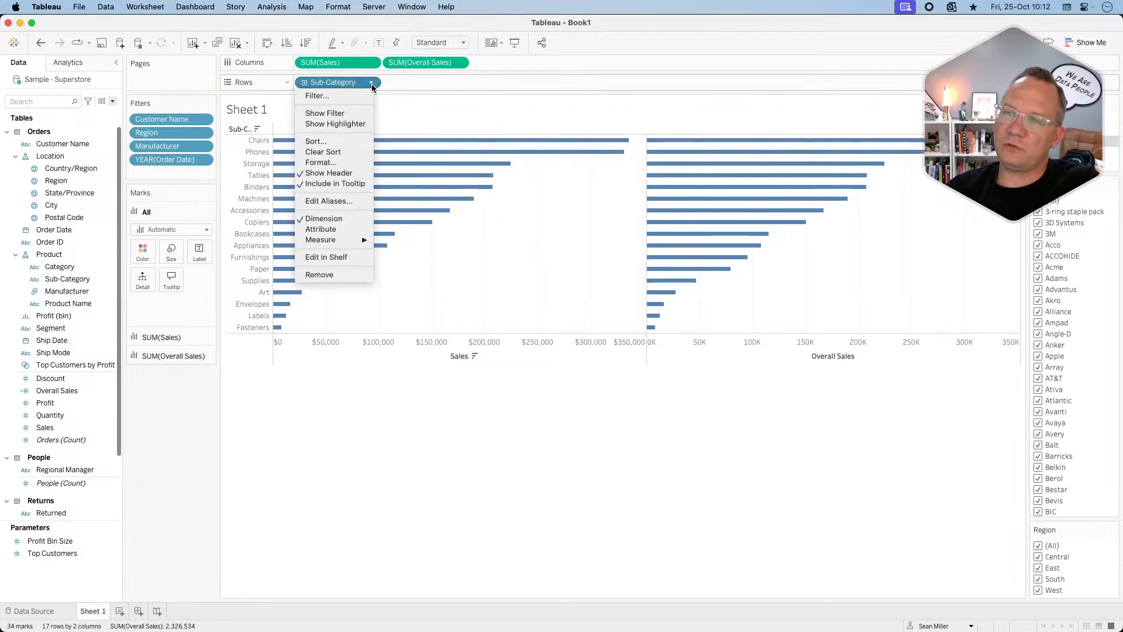
{"action": "left_click", "coordinate": [337, 141]}
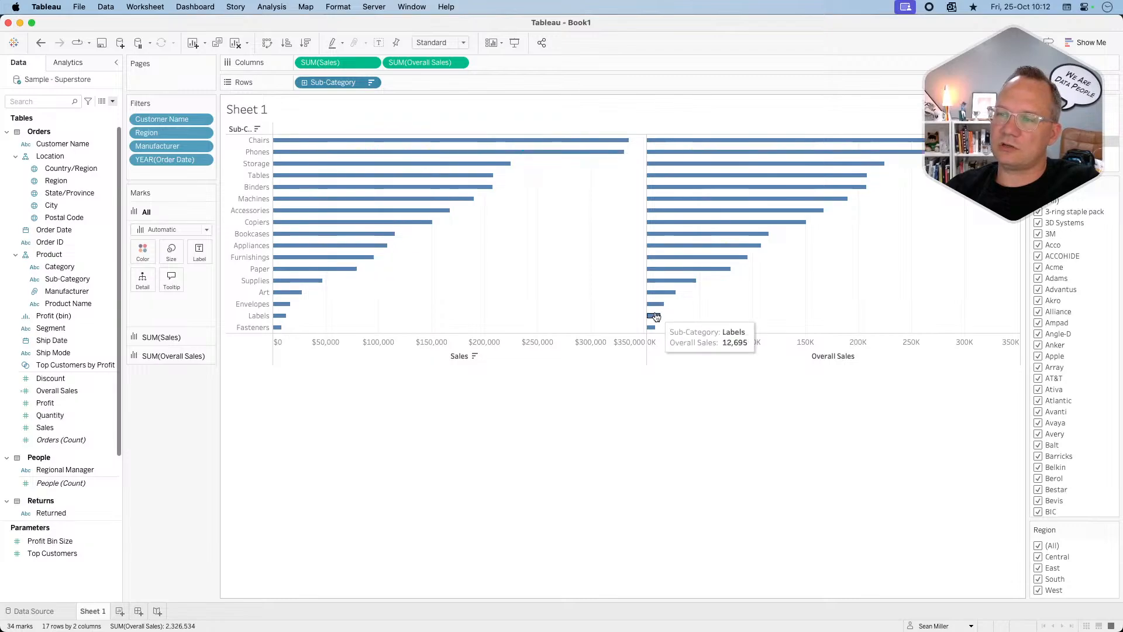
{"action": "left_click", "coordinate": [530, 355]}
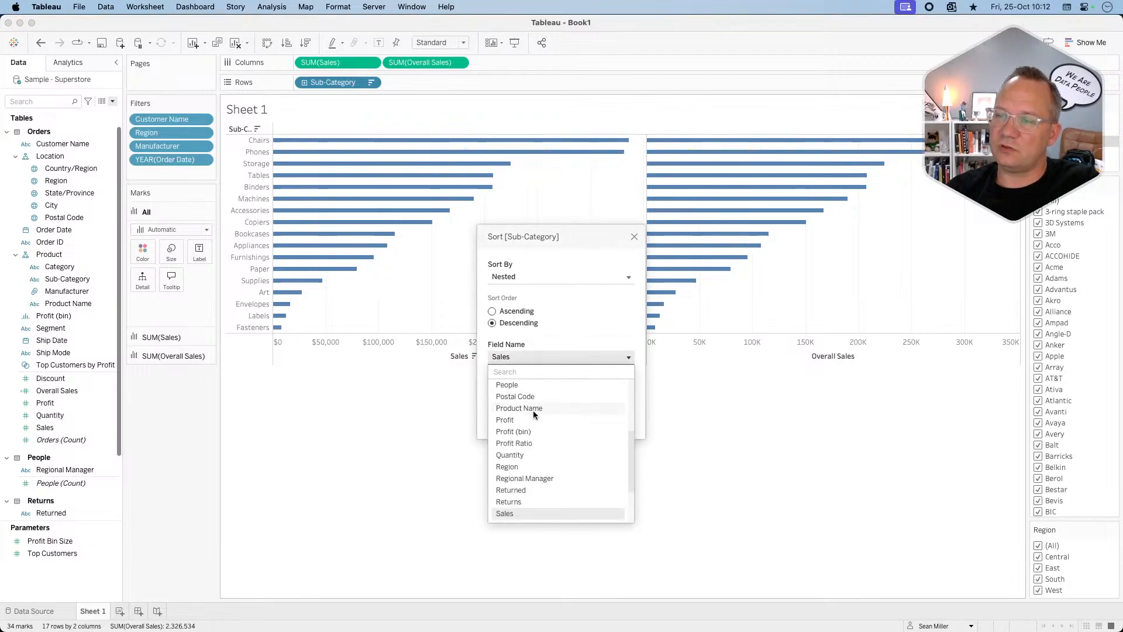
{"action": "scroll", "coordinate": [539, 465], "scroll_direction": "down", "scroll_amount": 3}
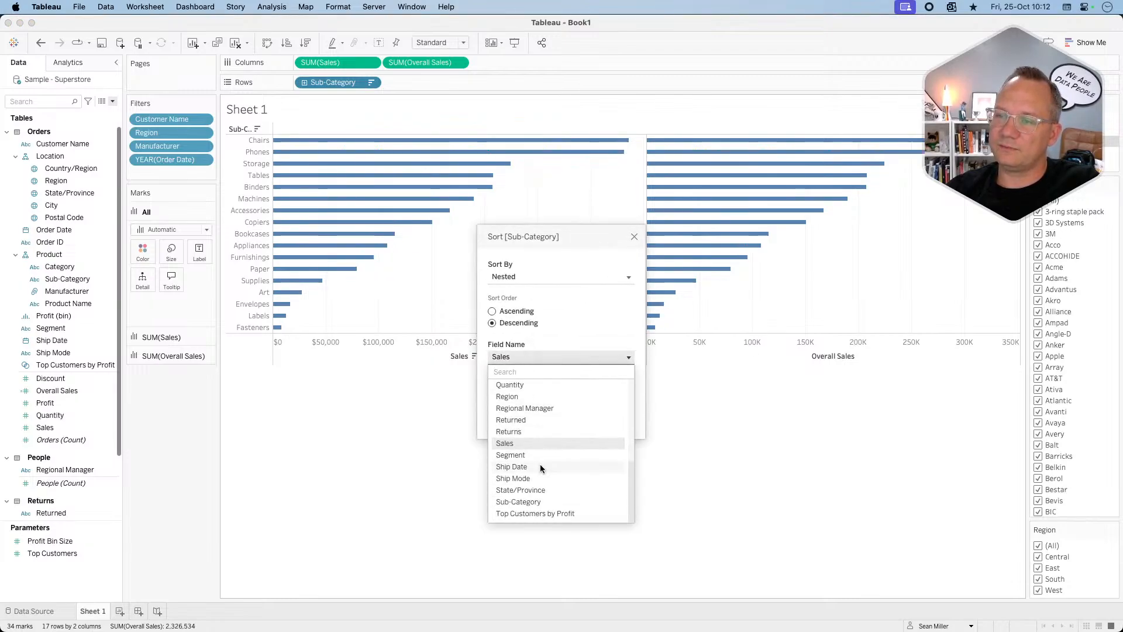
{"action": "scroll", "coordinate": [539, 429], "scroll_direction": "up", "scroll_amount": 6}
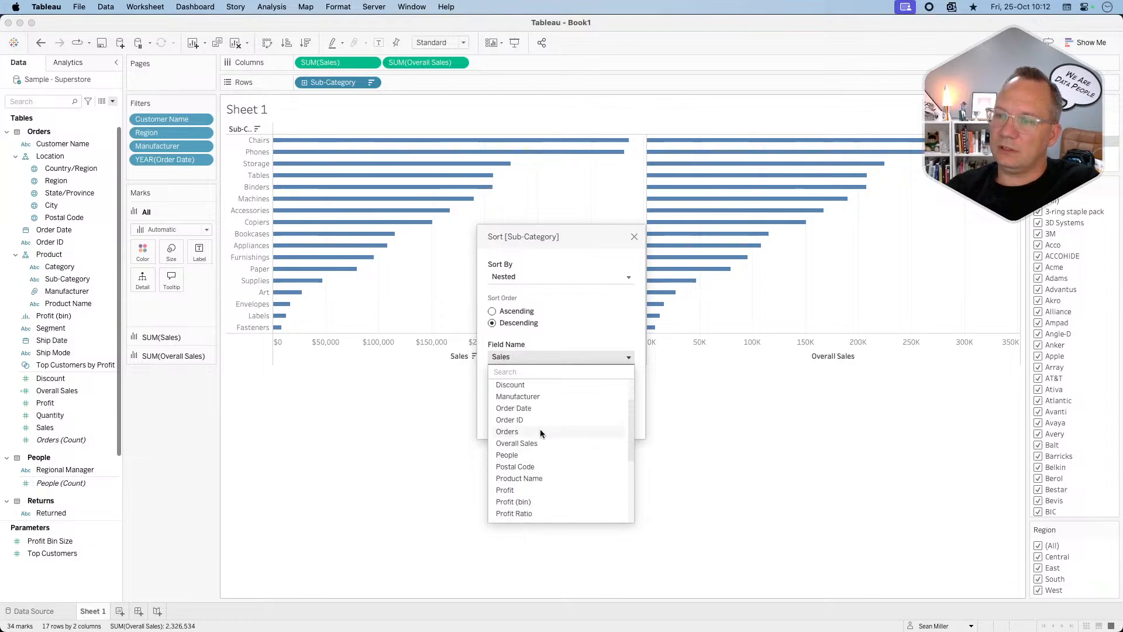
{"action": "left_click", "coordinate": [530, 443]}
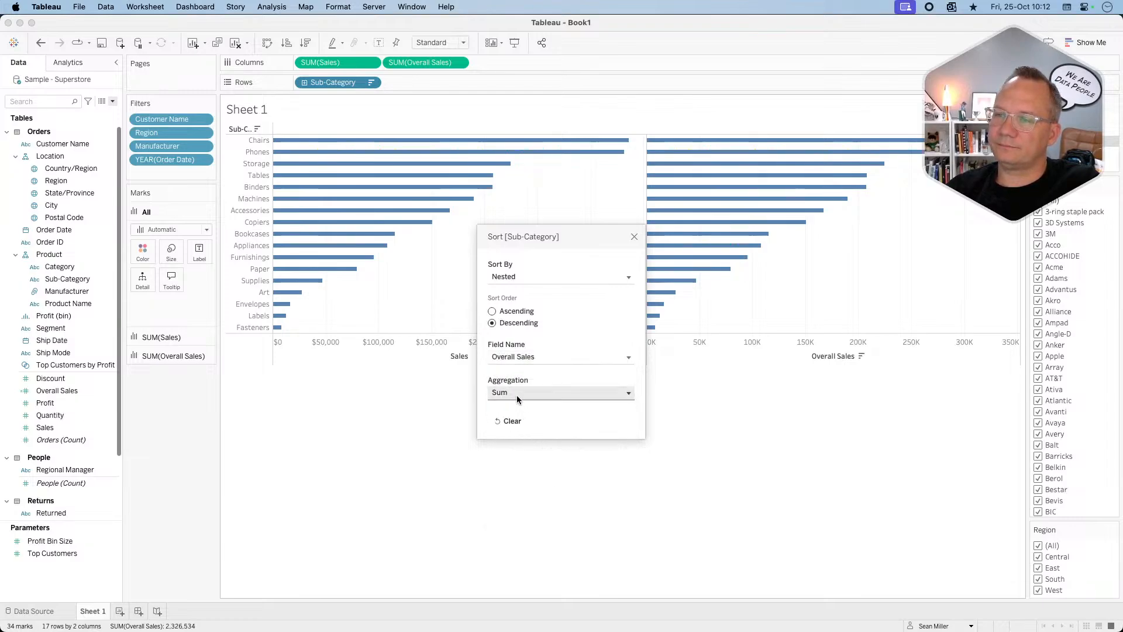
{"action": "left_click", "coordinate": [635, 235]}
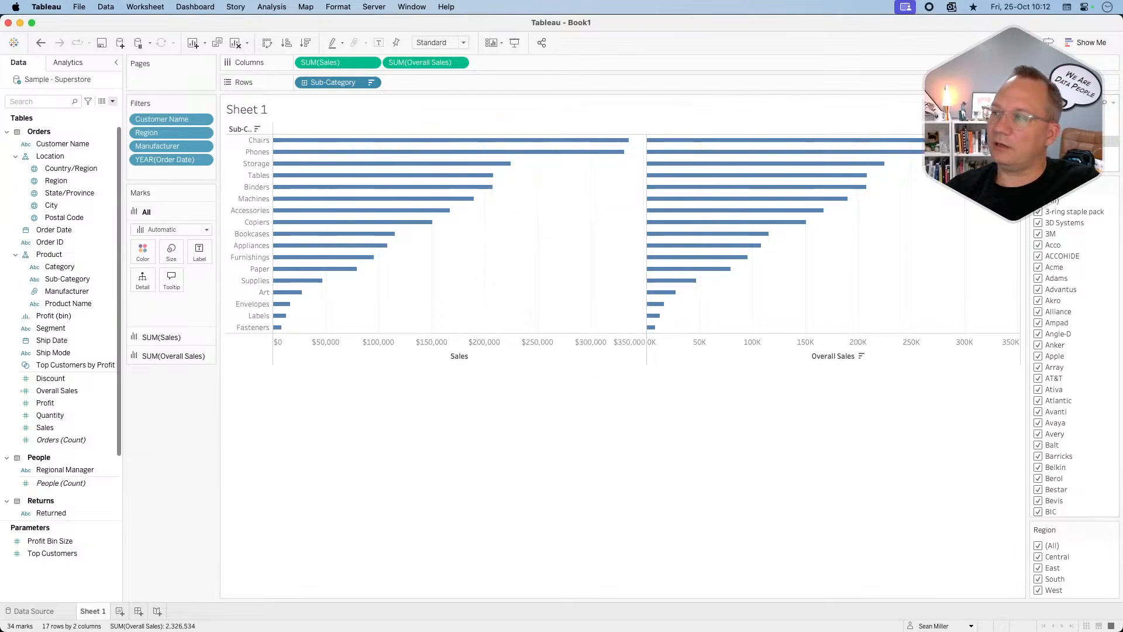
Toggle several Order Date year filter values off and back on to check that the Sub-Category sort order holds.
{"action": "left_click", "coordinate": [1038, 141]}
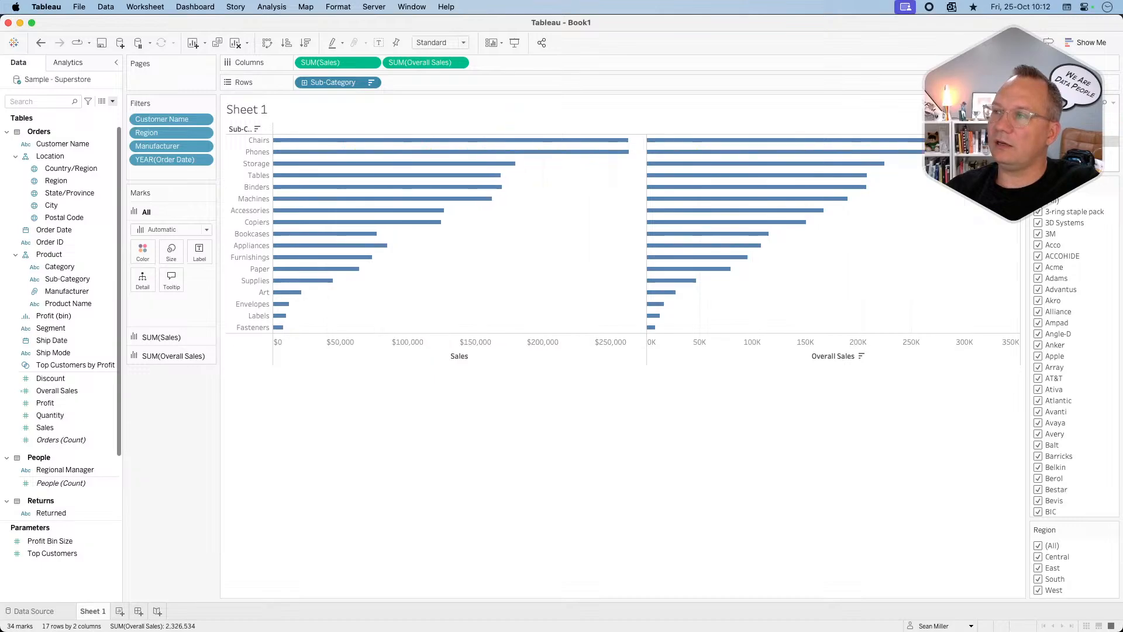
{"action": "left_click", "coordinate": [1038, 152]}
{"action": "left_click", "coordinate": [1039, 163]}
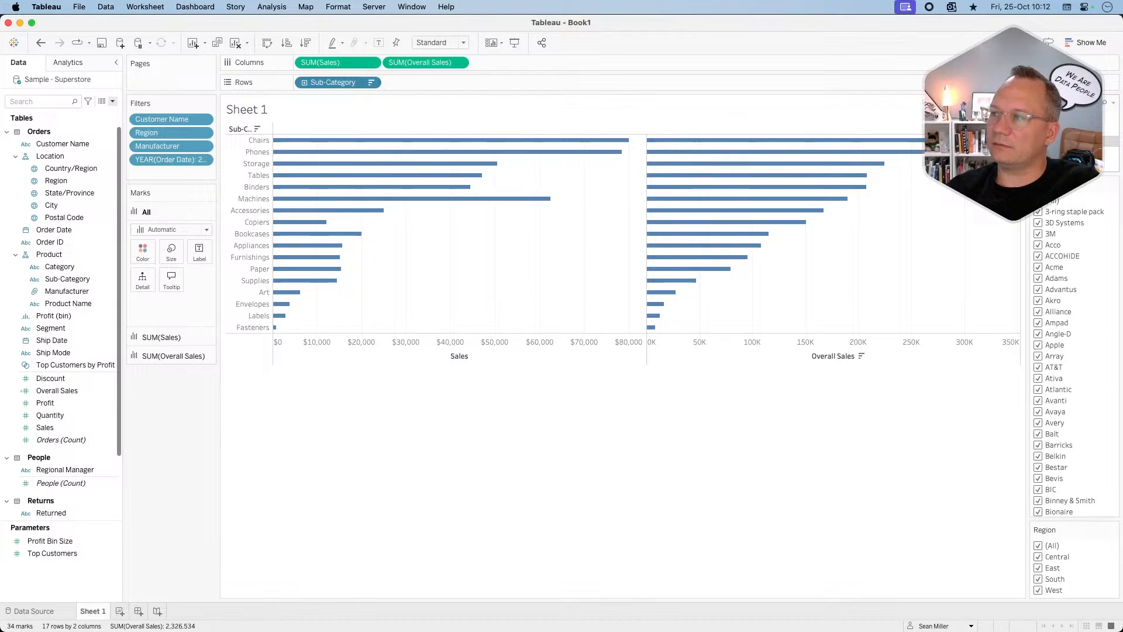
{"action": "left_click", "coordinate": [1038, 141]}
{"action": "left_click", "coordinate": [1038, 152]}
{"action": "left_click", "coordinate": [1038, 163]}
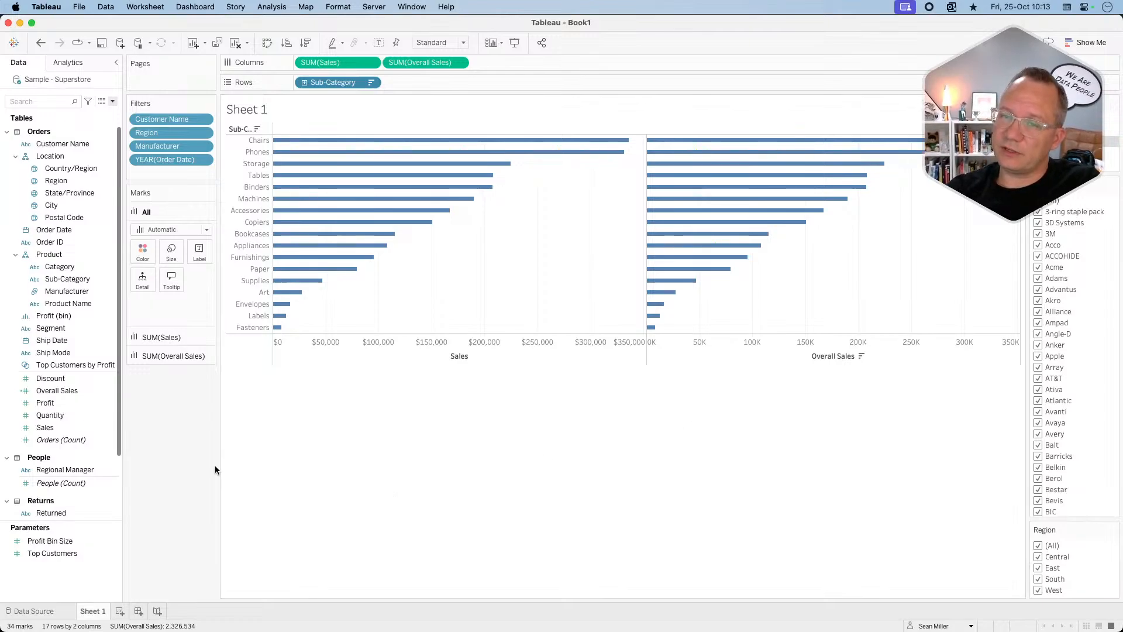
Make the Overall Sales bars thicker and colour them light grey.
{"action": "left_click", "coordinate": [158, 356]}
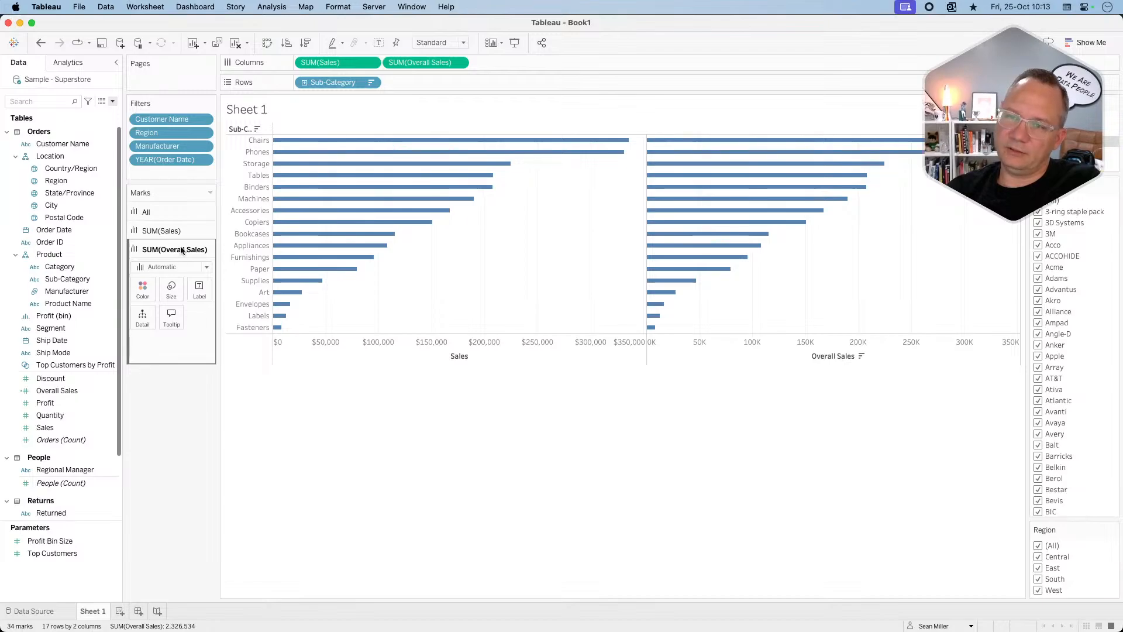
{"action": "left_click", "coordinate": [176, 268]}
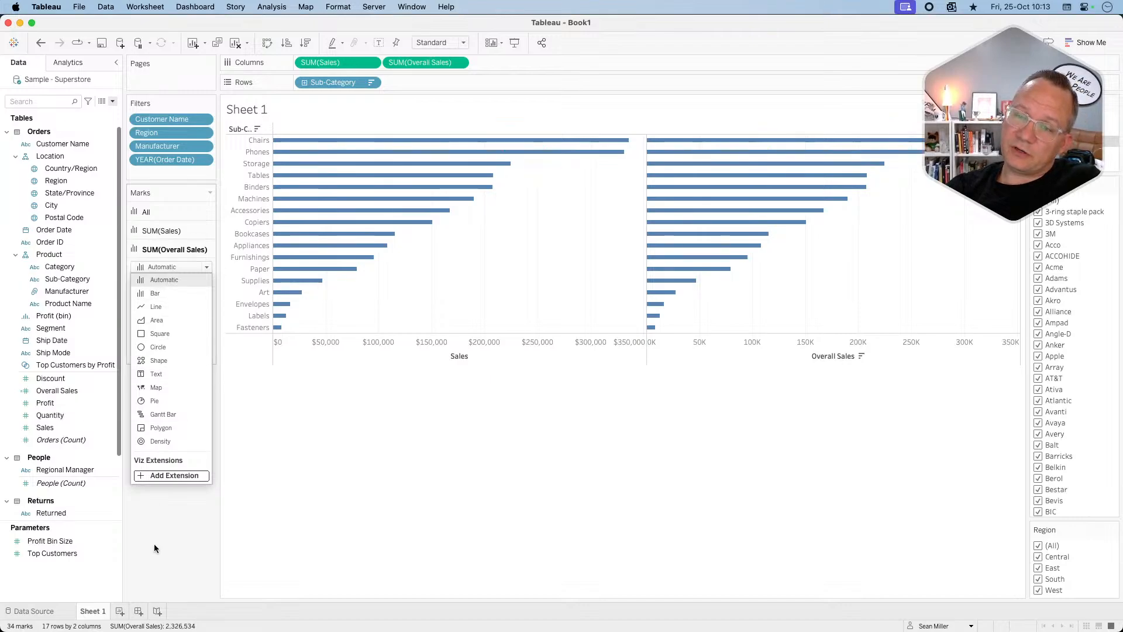
{"action": "left_click", "coordinate": [154, 546]}
{"action": "left_click", "coordinate": [168, 288]}
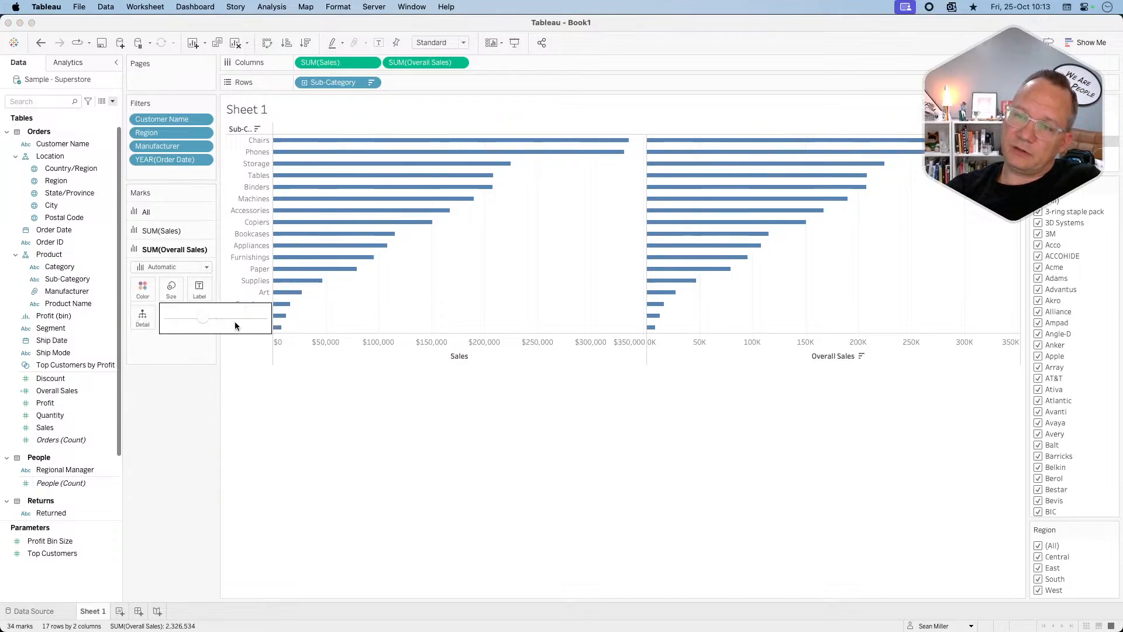
{"action": "left_click_drag", "start_coordinate": [204, 319], "coordinate": [236, 322]}
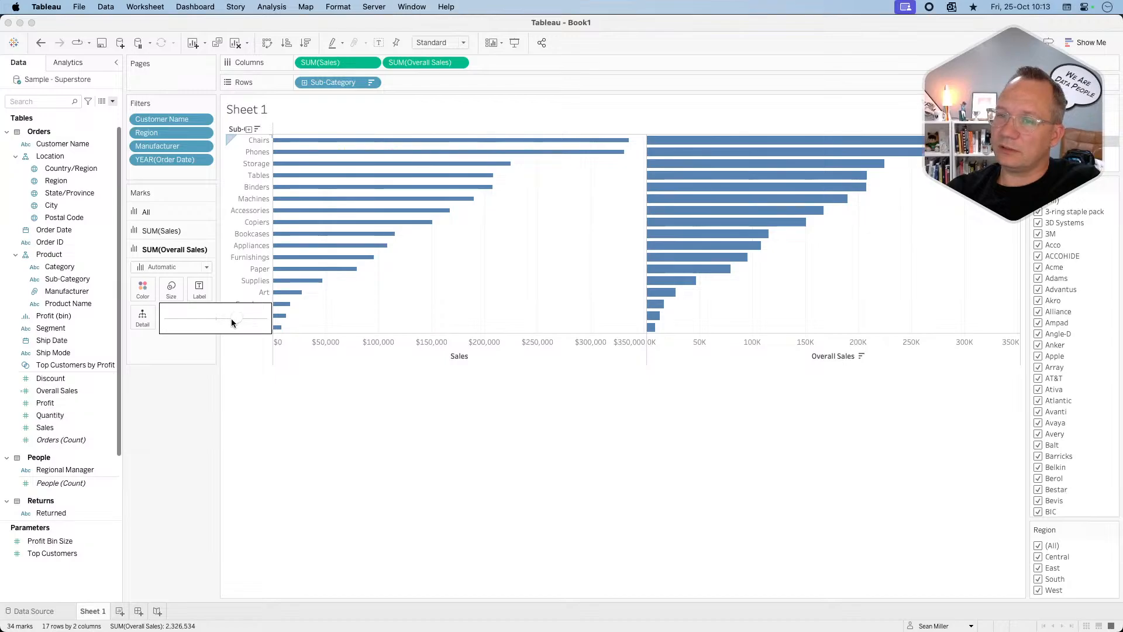
{"action": "left_click", "coordinate": [143, 288]}
{"action": "left_click", "coordinate": [163, 344]}
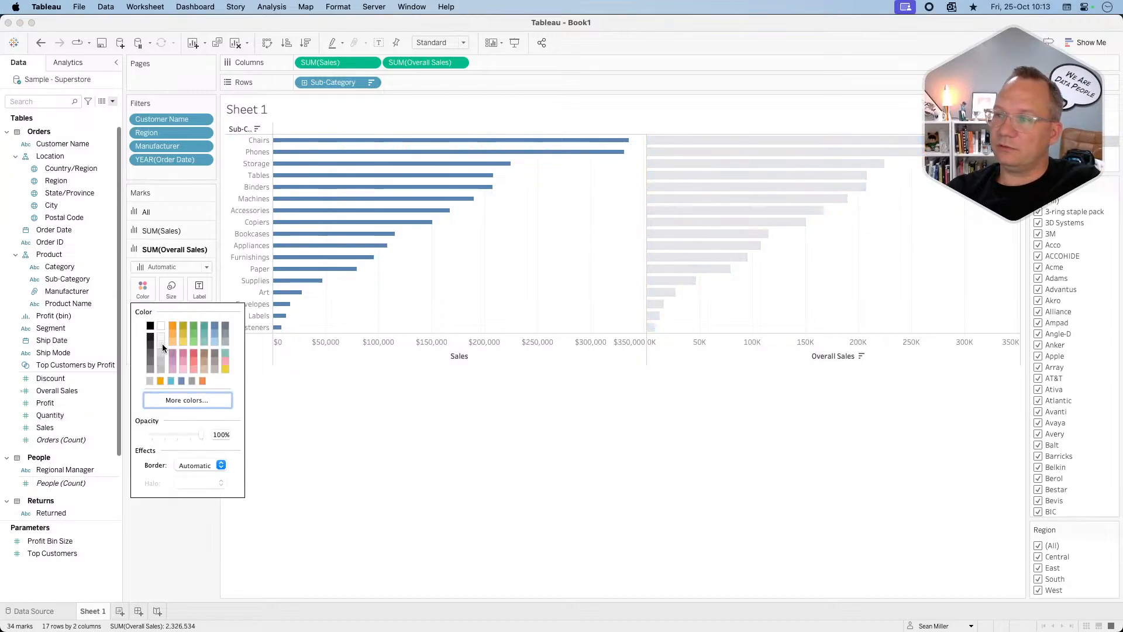
{"action": "left_click", "coordinate": [563, 384]}
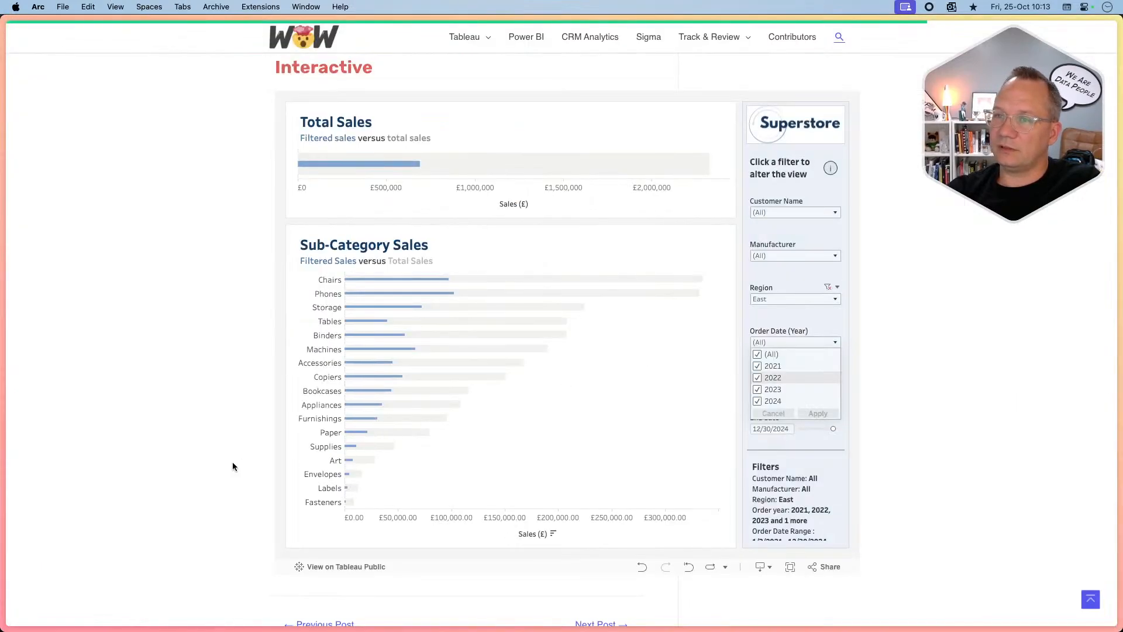
Review the requirements and colour palette on the Workout Wednesday page in Arc, and return to the Tableau worksheet.
{"action": "scroll", "coordinate": [233, 466], "scroll_direction": "down", "scroll_amount": 10}
{"action": "scroll", "coordinate": [226, 461], "scroll_direction": "up", "scroll_amount": 3}
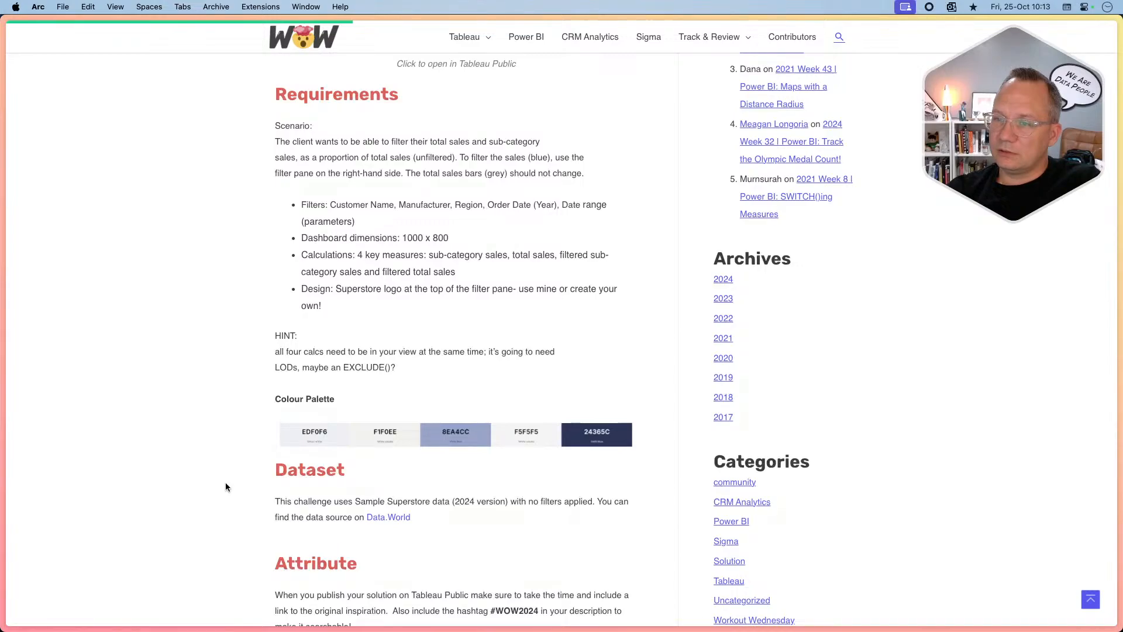
{"action": "scroll", "coordinate": [226, 486], "scroll_direction": "down", "scroll_amount": 8}
{"action": "scroll", "coordinate": [226, 487], "scroll_direction": "up", "scroll_amount": 5}
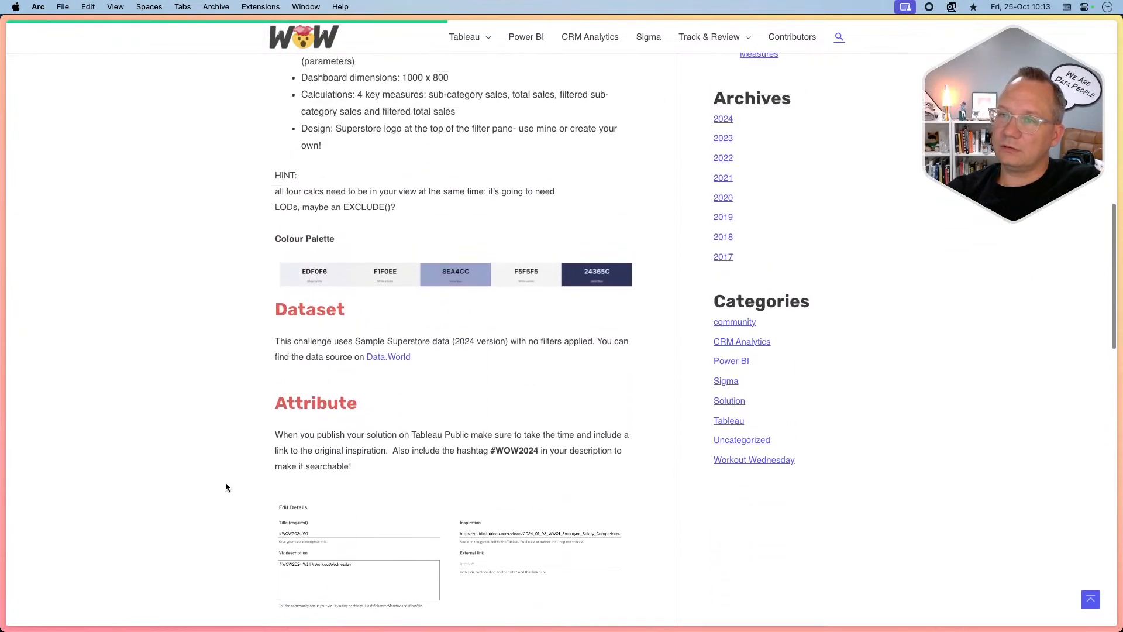
{"action": "key", "text": "super+Tab"}
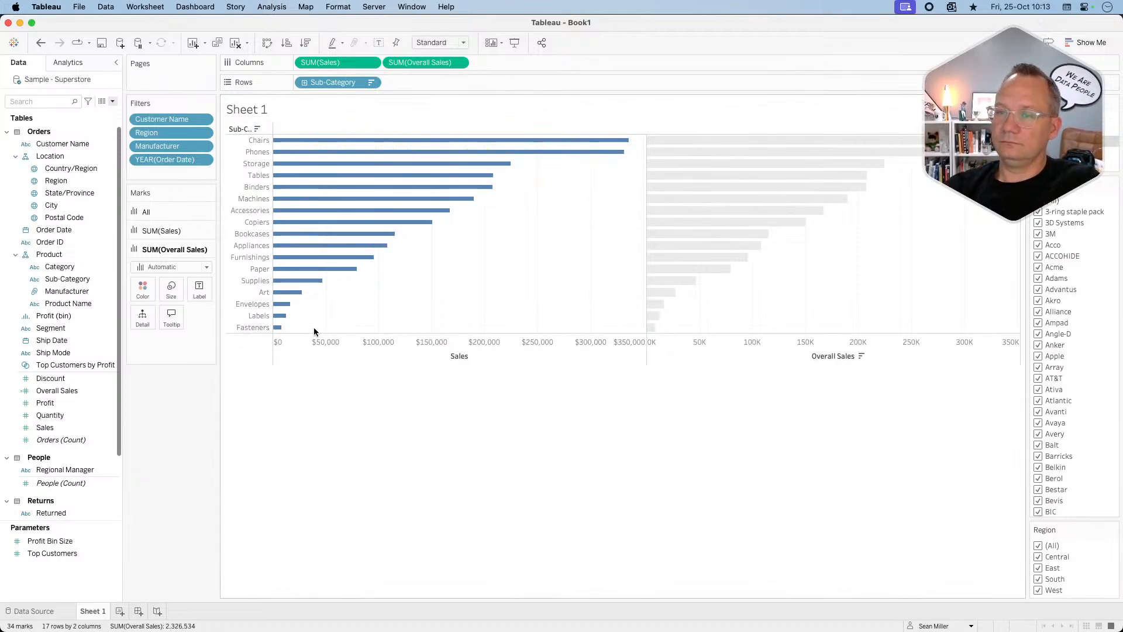
Combine Overall Sales and Sales into one dual-axis chart and set the mark type of all marks to Bar.
{"action": "left_click_drag", "start_coordinate": [270, 343], "coordinate": [787, 152]}
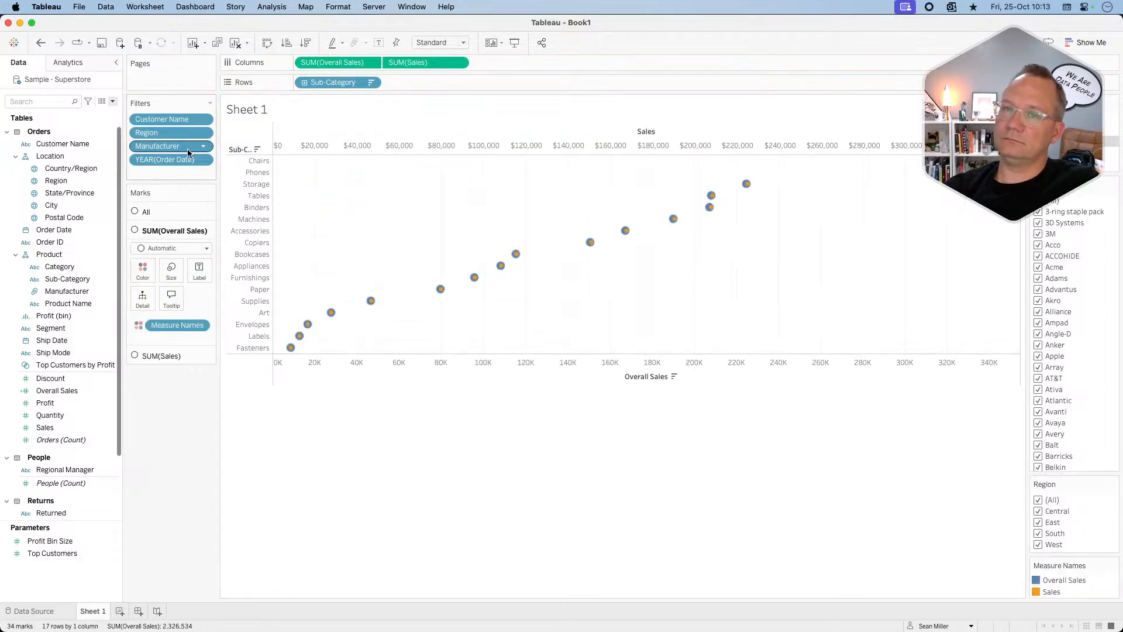
{"action": "left_click", "coordinate": [149, 212]}
{"action": "left_click", "coordinate": [153, 231]}
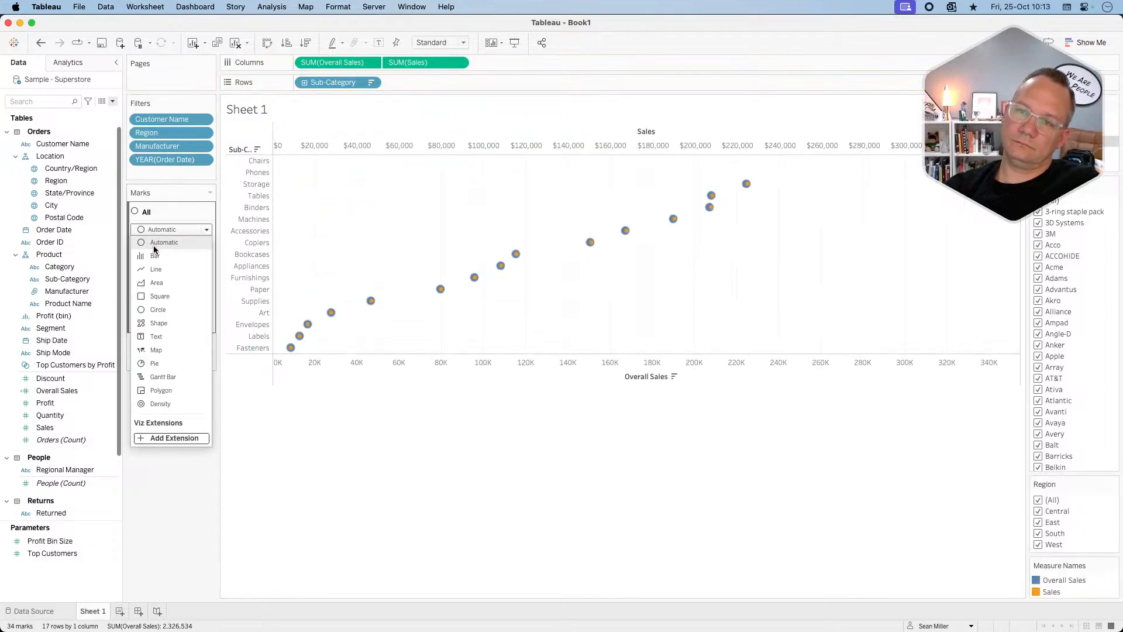
{"action": "left_click", "coordinate": [153, 254]}
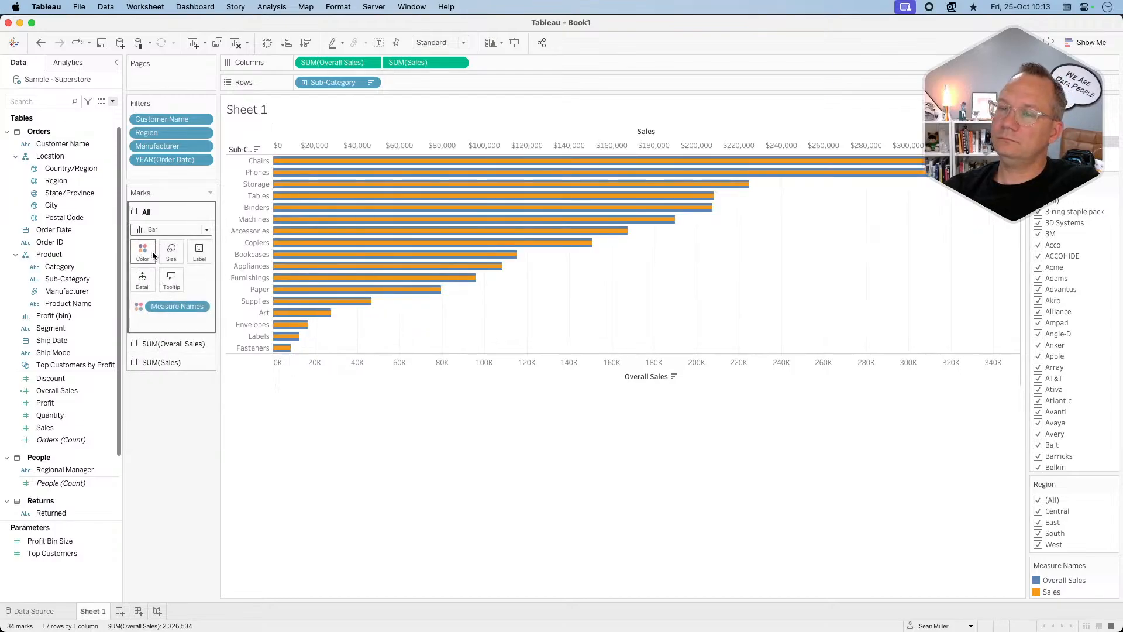
Synchronize the Sales axis with the Overall Sales axis and remove Measure Names from the colour of all marks.
{"action": "left_click", "coordinate": [163, 362]}
{"action": "right_click", "coordinate": [499, 140]}
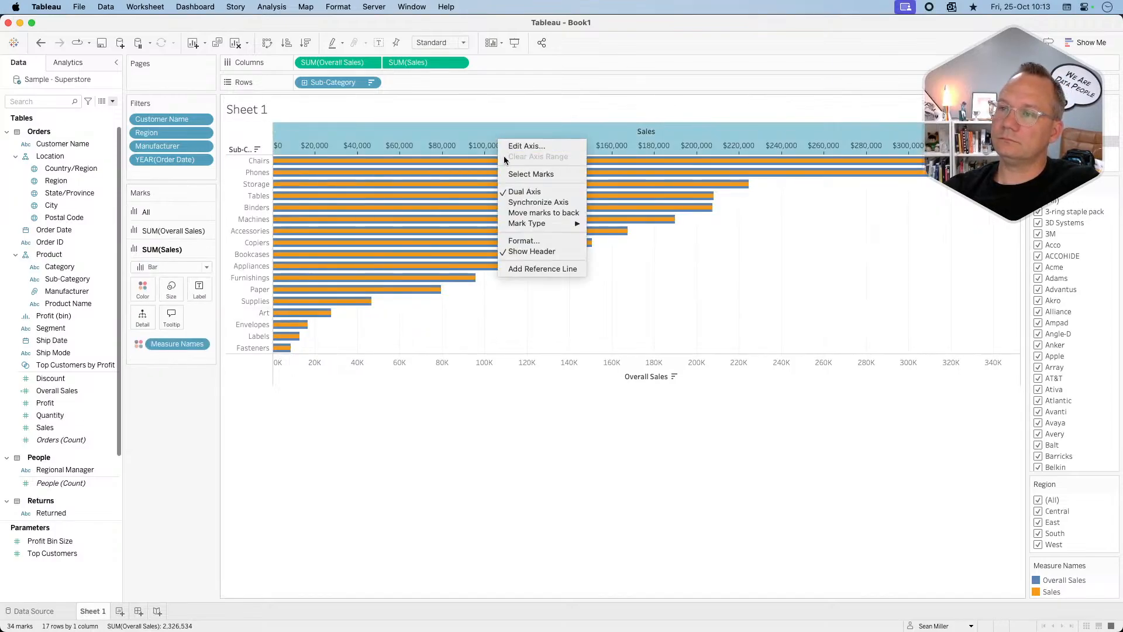
{"action": "left_click", "coordinate": [524, 201]}
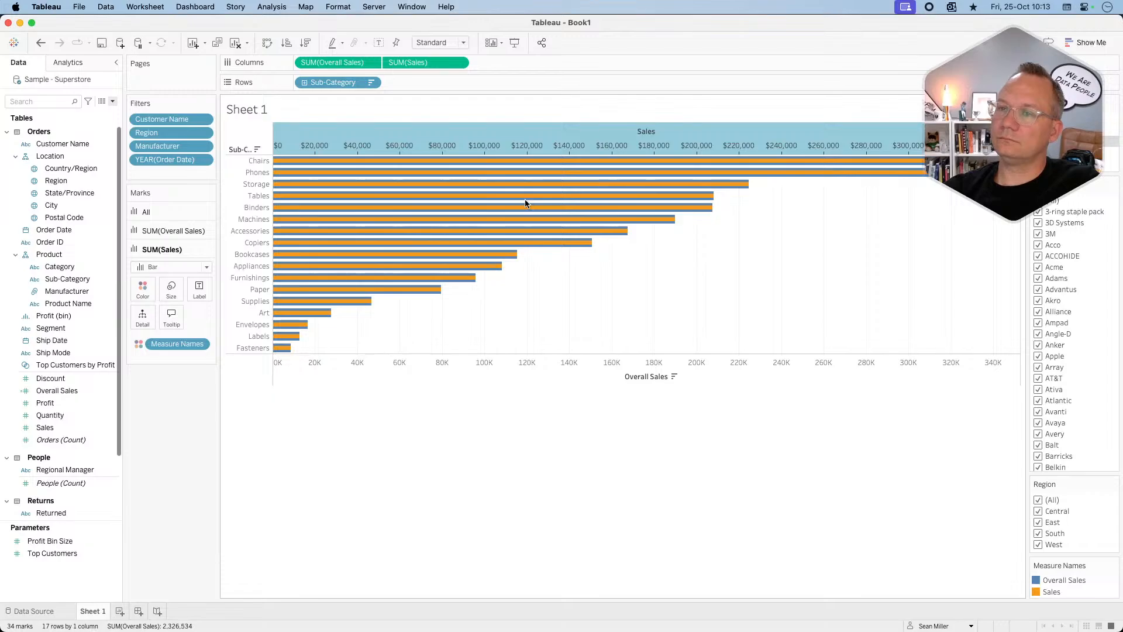
{"action": "left_click", "coordinate": [172, 208]}
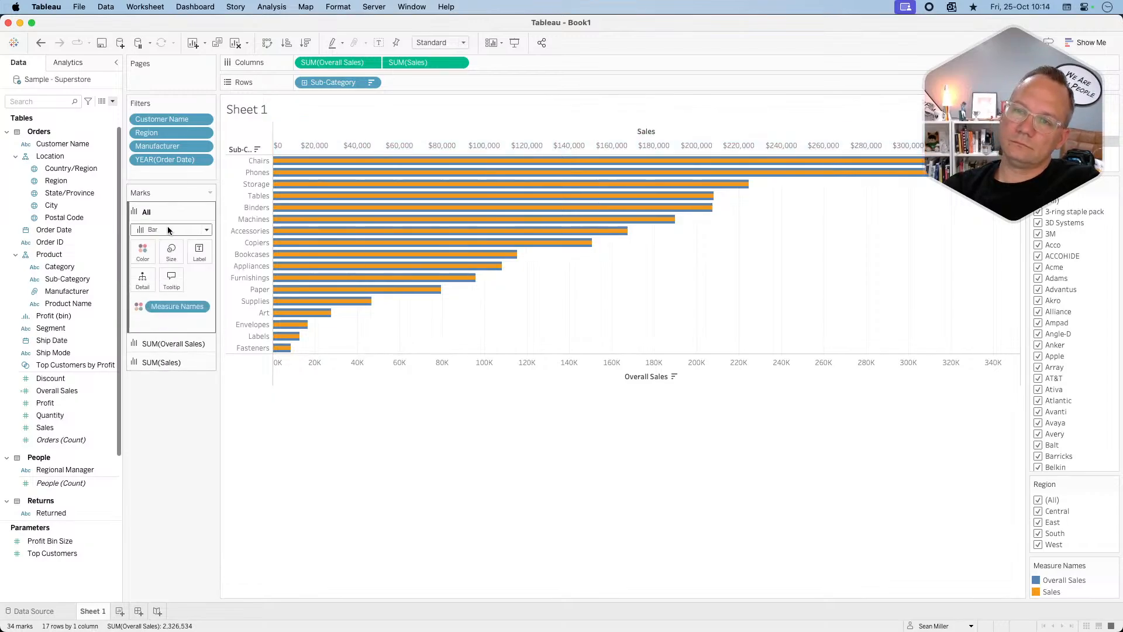
{"action": "left_click_drag", "start_coordinate": [176, 306], "coordinate": [154, 445]}
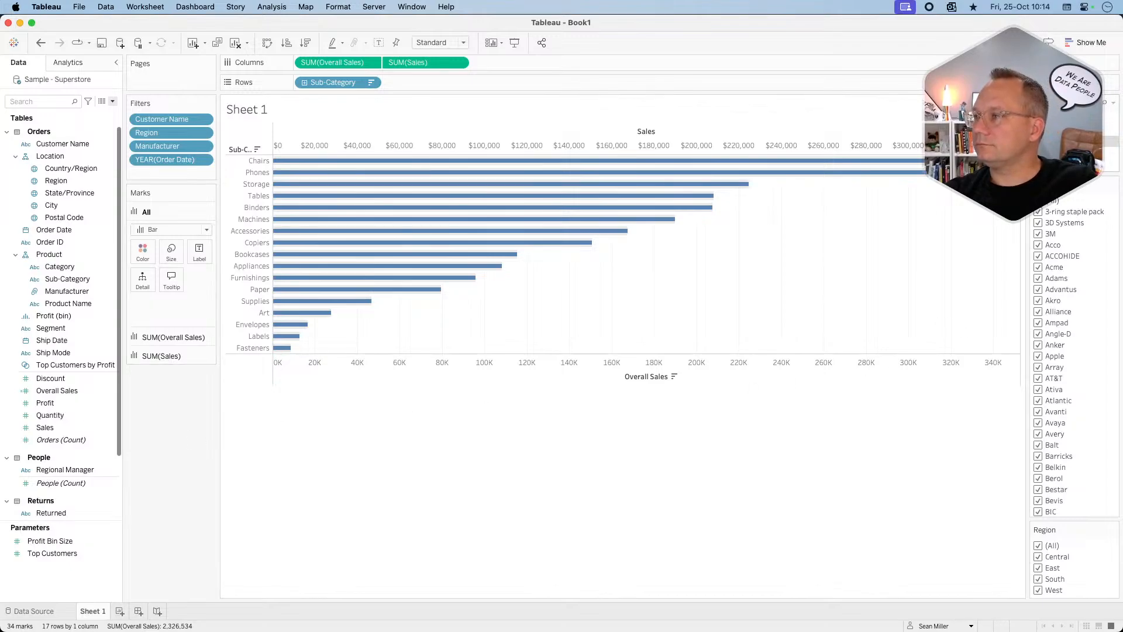
Exclude Order Date years to compare filtered Sales with the grey bars, and recheck the dashboard requirements on the Workout Wednesday page in Arc.
{"action": "left_click", "coordinate": [1038, 141]}
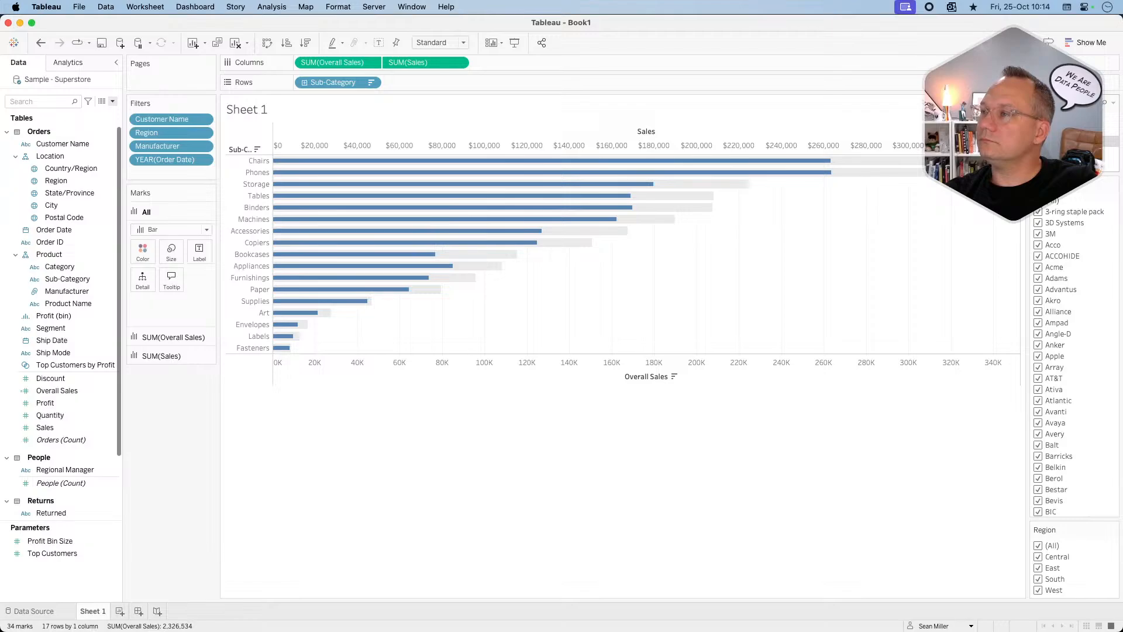
{"action": "left_click", "coordinate": [1038, 141]}
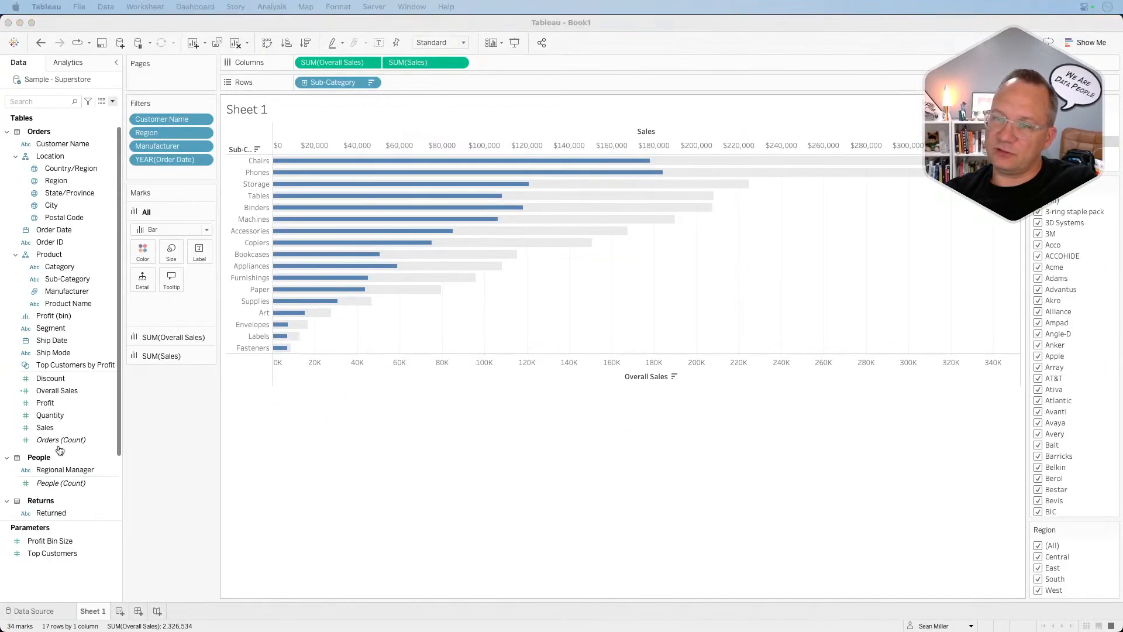
{"action": "key", "text": "super+Tab"}
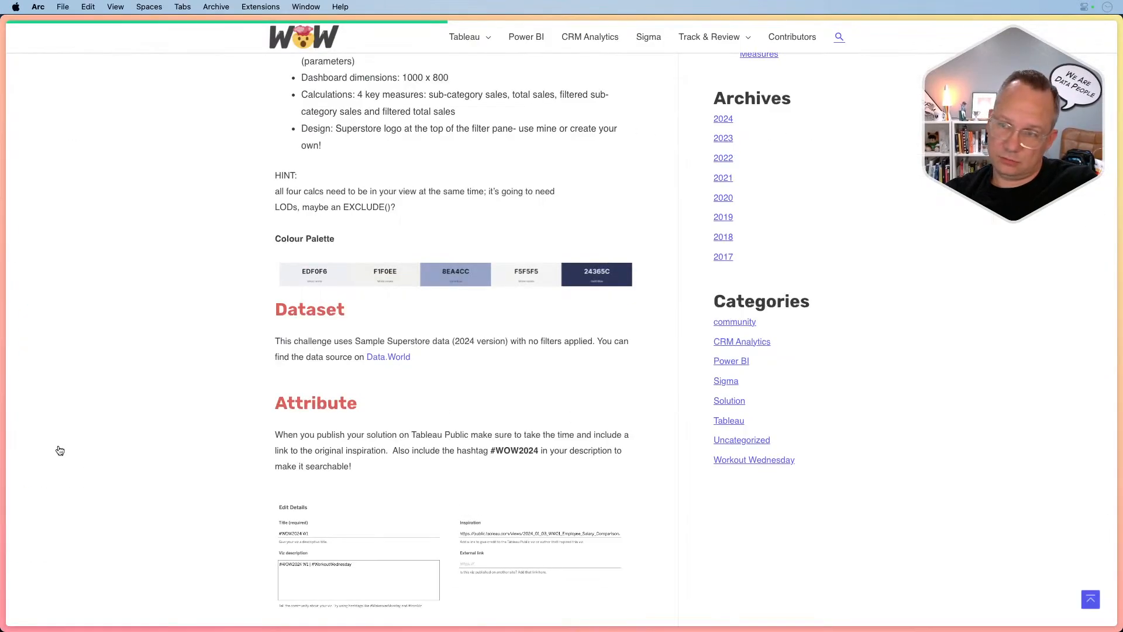
{"action": "scroll", "coordinate": [372, 415], "scroll_direction": "up", "scroll_amount": 6}
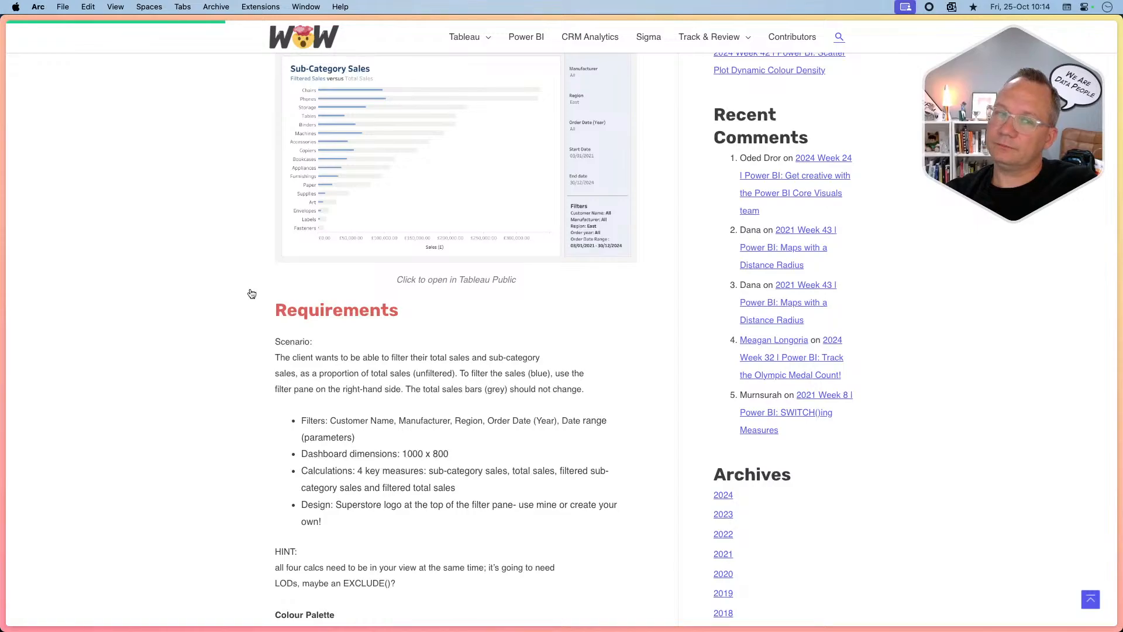
{"action": "key", "text": "super+Tab"}
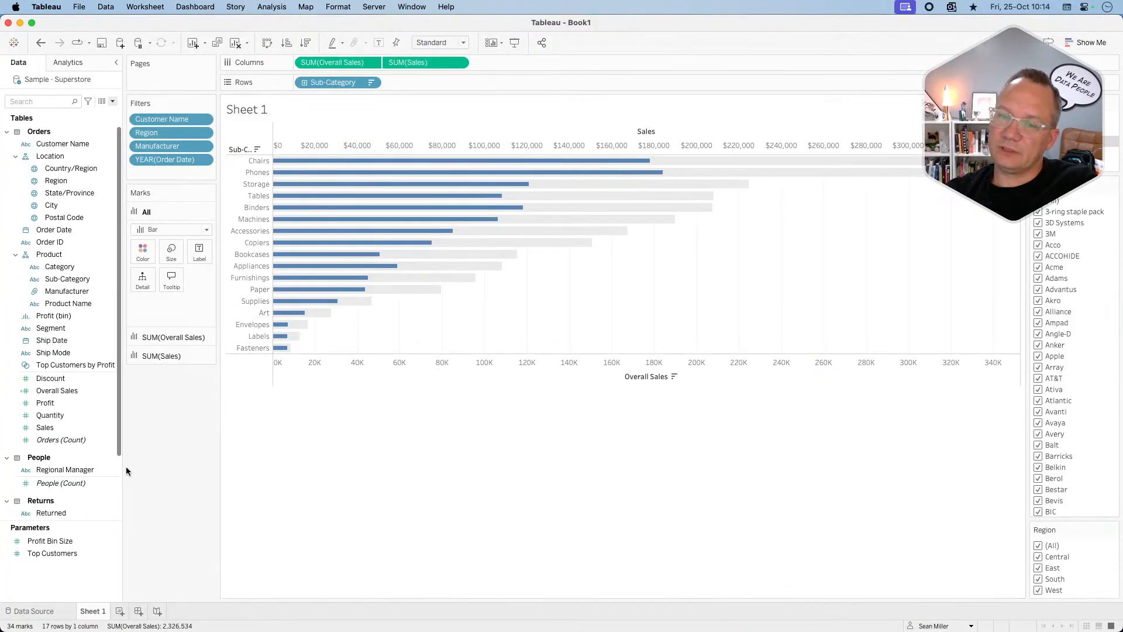
{"action": "left_click", "coordinate": [112, 103]}
{"action": "left_click", "coordinate": [104, 105]}
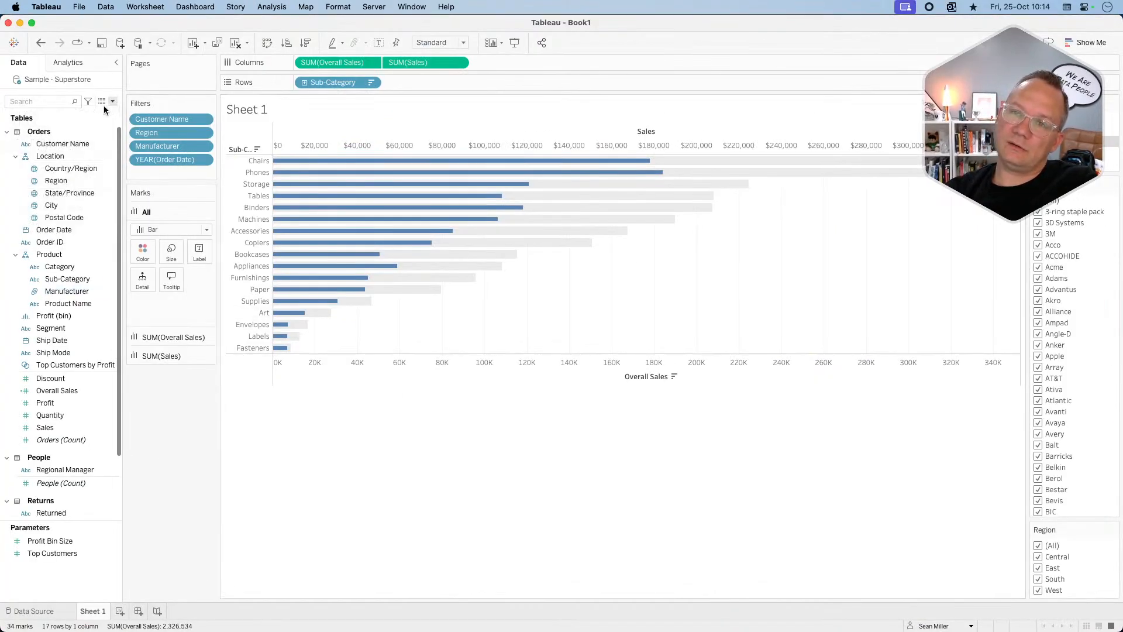
{"action": "left_click", "coordinate": [103, 105]}
{"action": "left_click", "coordinate": [93, 113]}
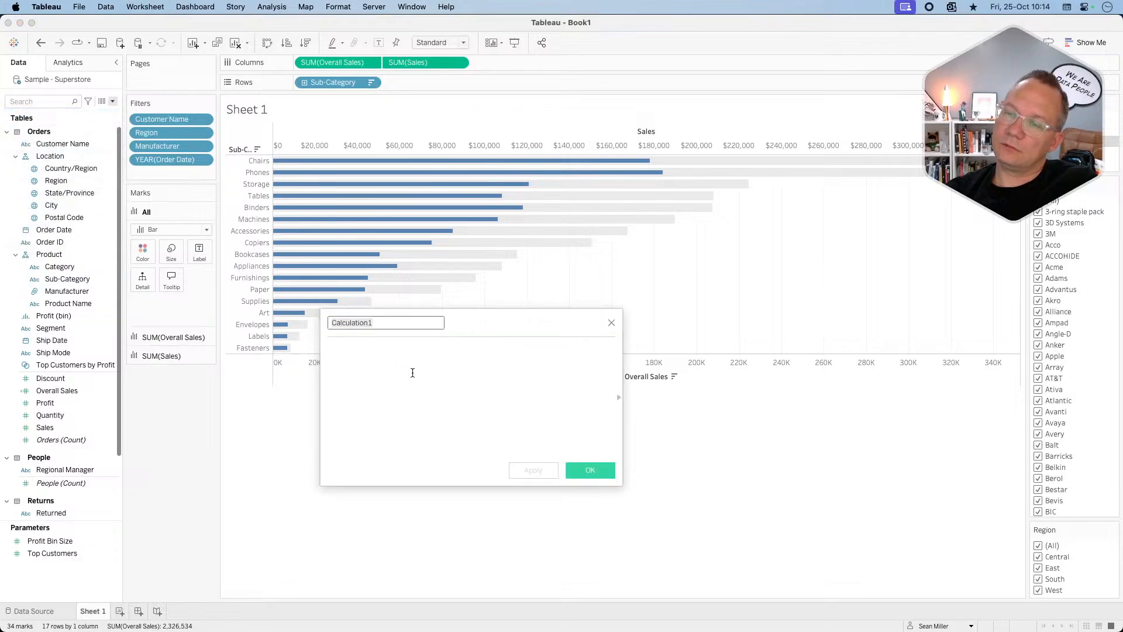
{"action": "type", "text": "f"}
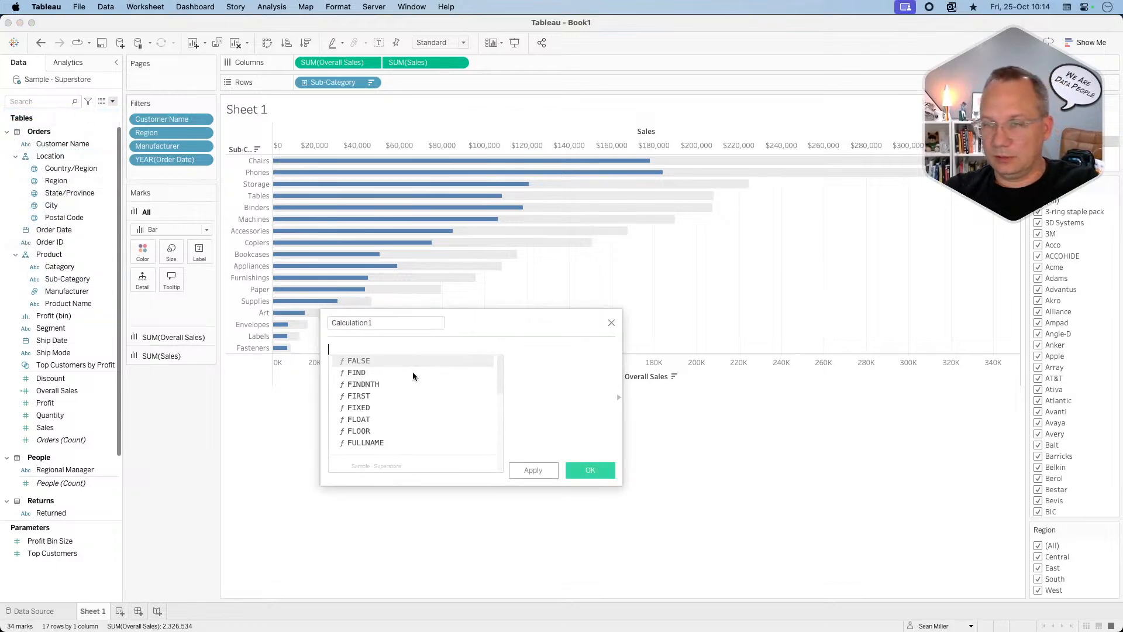
{"action": "key", "text": "BackSpace"}
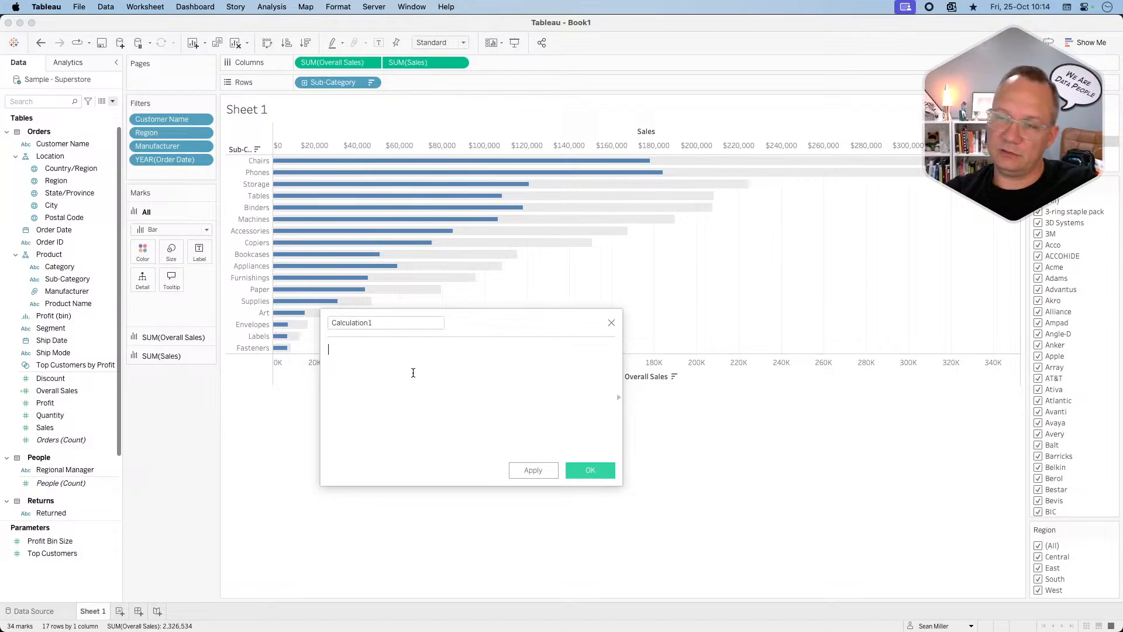
{"action": "left_click", "coordinate": [612, 322]}
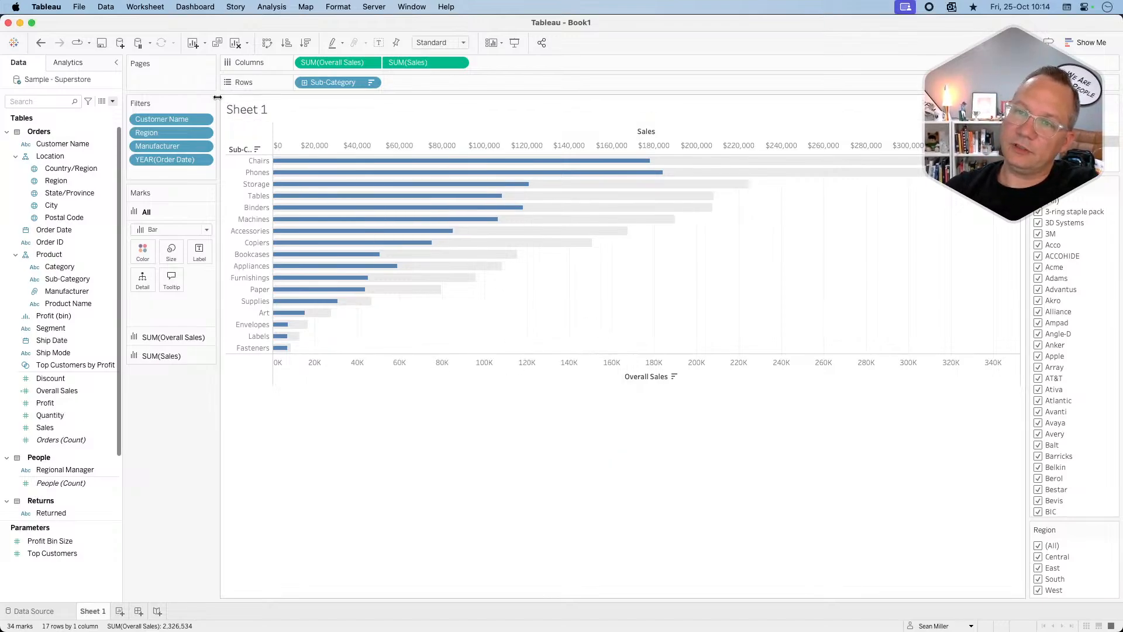
Start a new parameter named Start Date with the data type Date.
{"action": "left_click", "coordinate": [112, 102]}
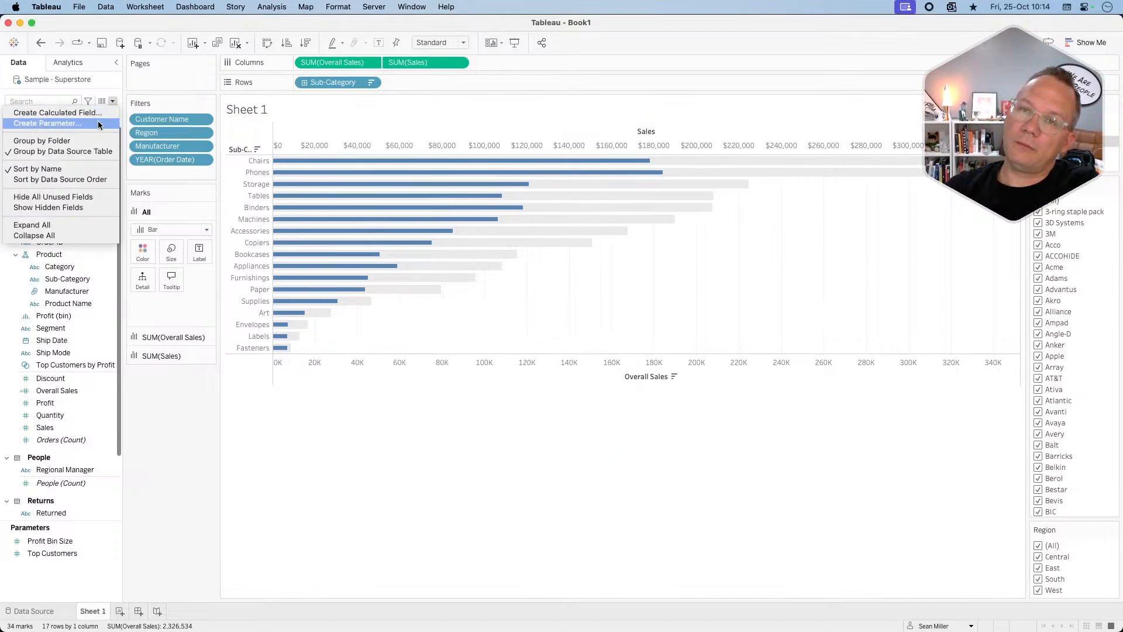
{"action": "left_click", "coordinate": [99, 125]}
{"action": "triple_click", "coordinate": [462, 247]}
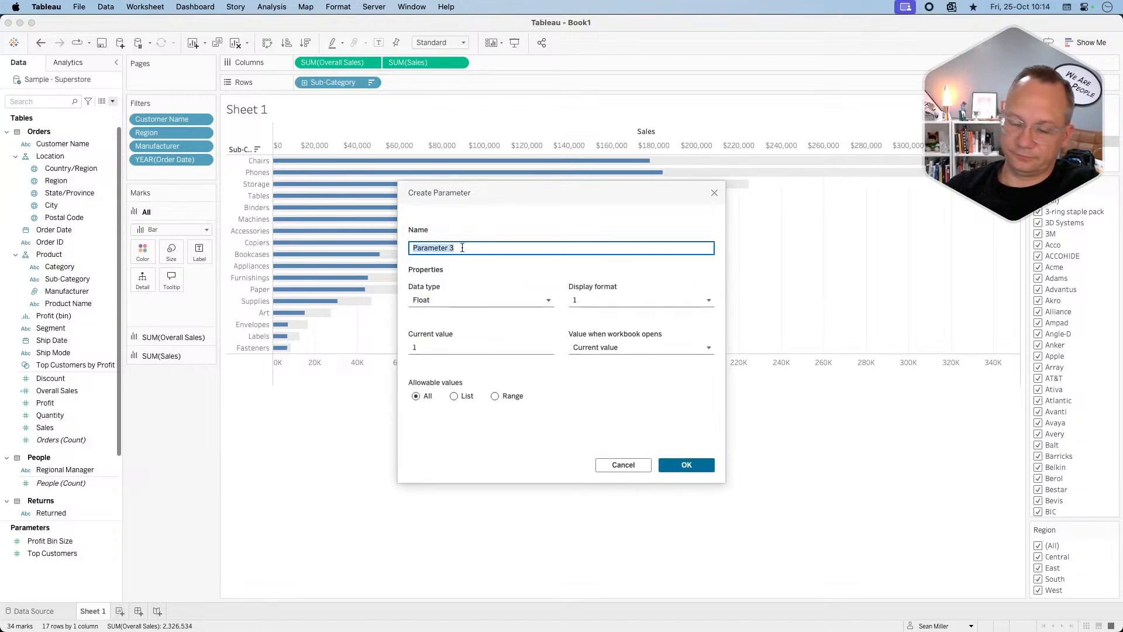
{"action": "type", "text": "Start Date"}
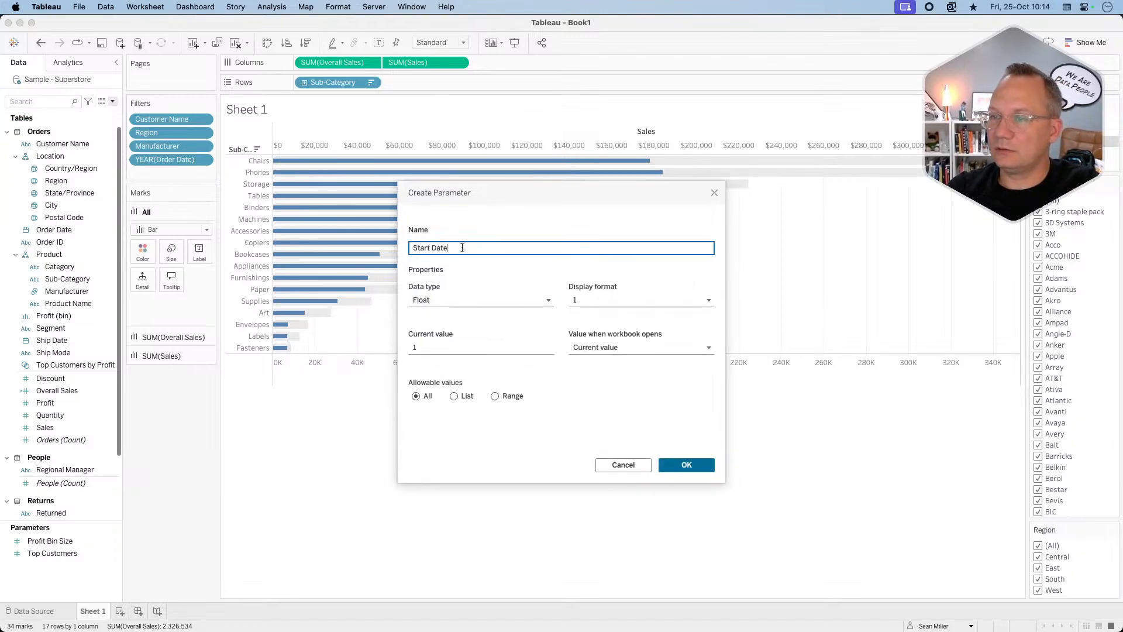
{"action": "key", "text": "Tab"}
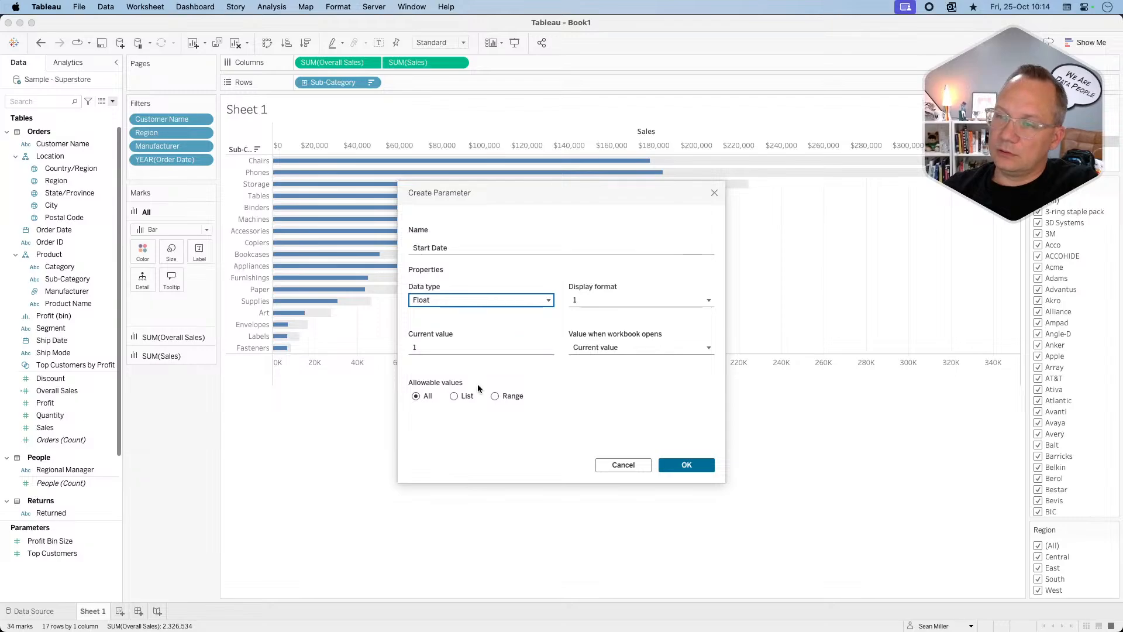
{"action": "left_click", "coordinate": [465, 300]}
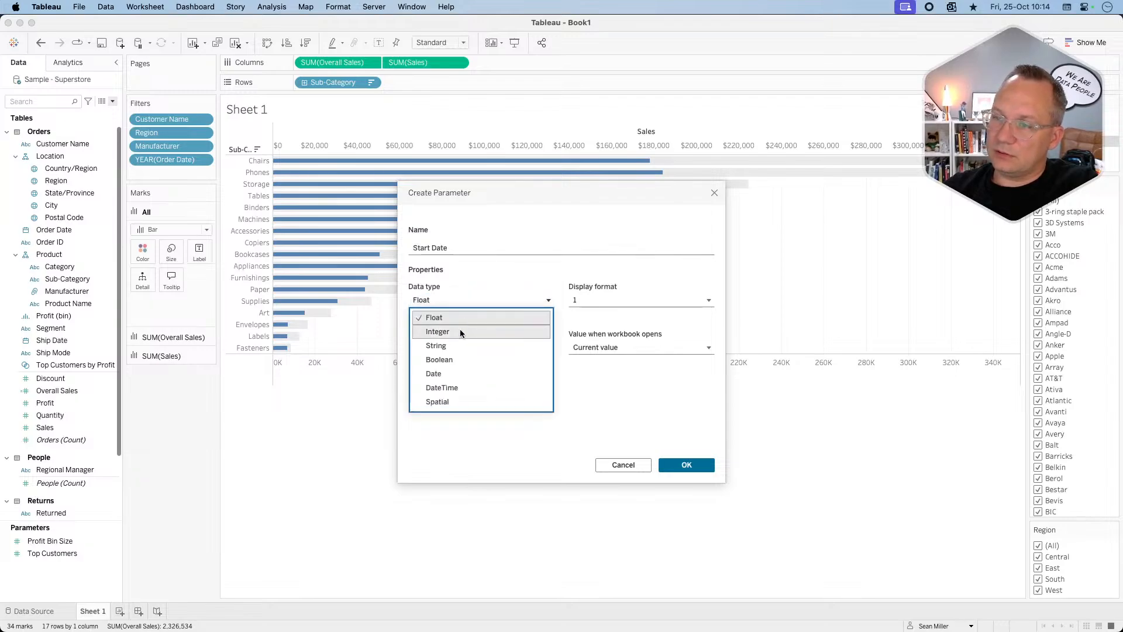
{"action": "left_click", "coordinate": [447, 370]}
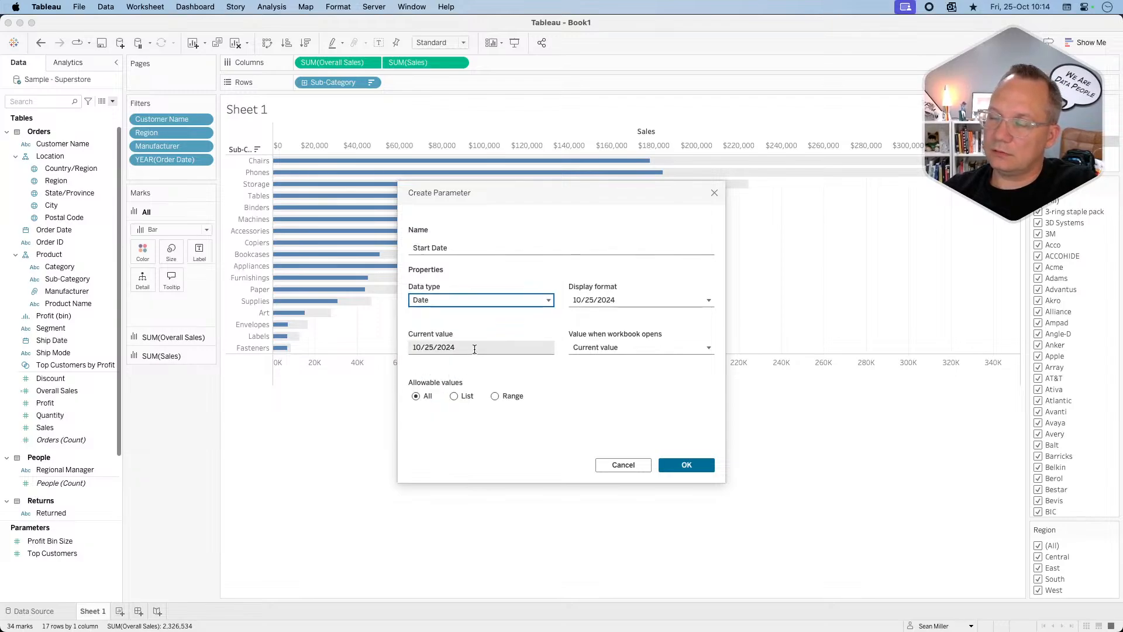
Check the order date years on the Workout Wednesday page in Arc, and create the Start Date parameter in Tableau with current value 1/1/2021.
{"action": "key", "text": "super+Tab"}
{"action": "scroll", "coordinate": [576, 282], "scroll_direction": "up", "scroll_amount": 2}
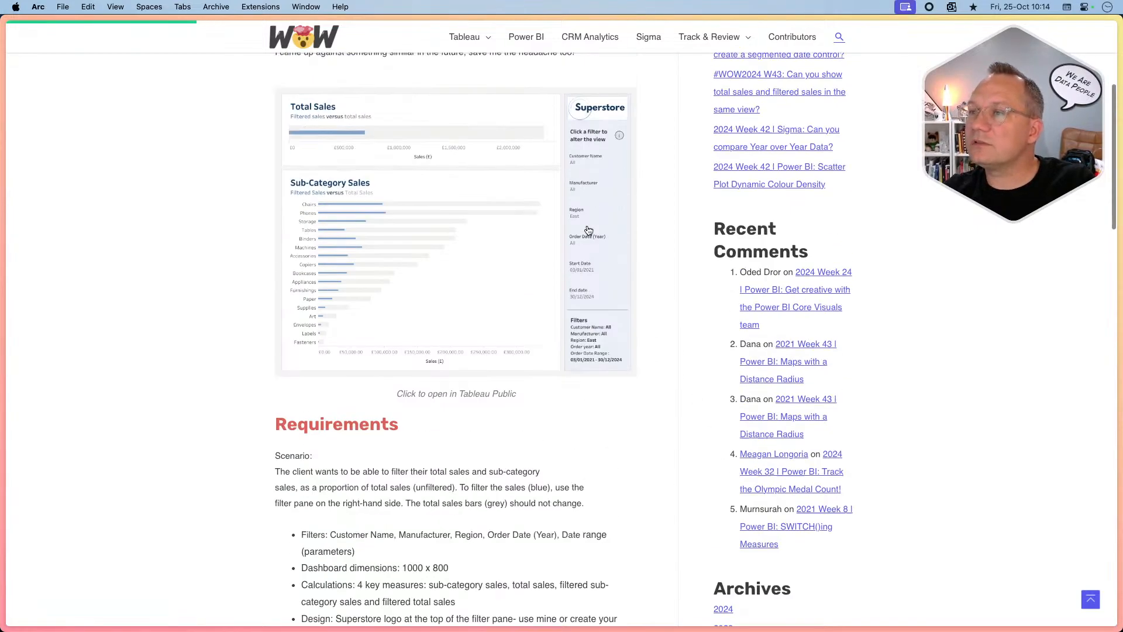
{"action": "scroll", "coordinate": [587, 228], "scroll_direction": "down", "scroll_amount": 15}
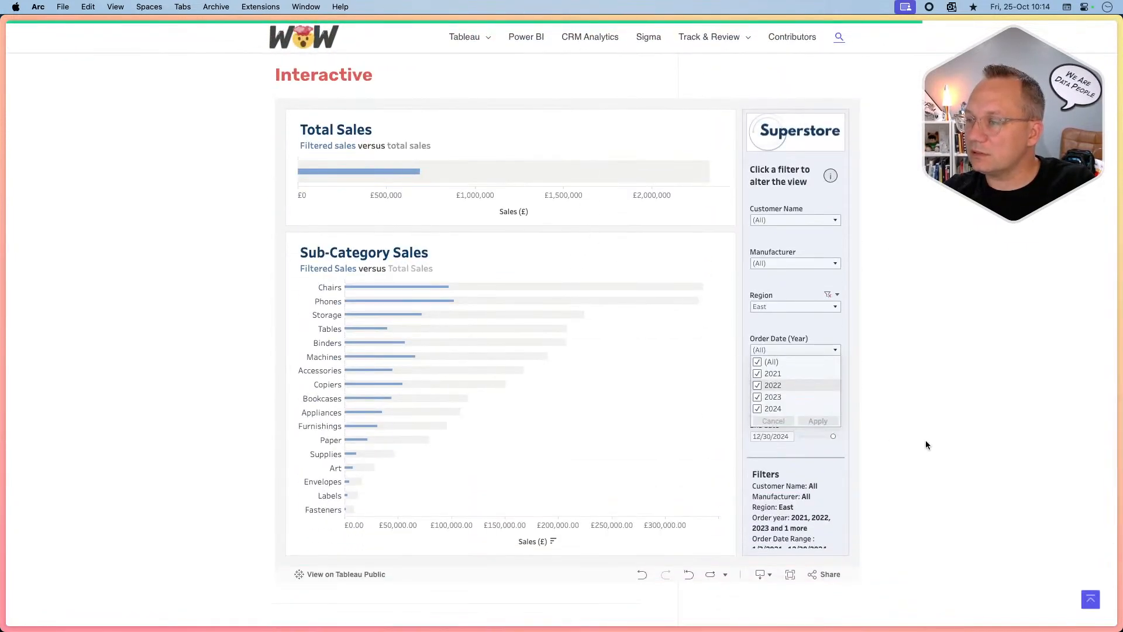
{"action": "left_click", "coordinate": [834, 351]}
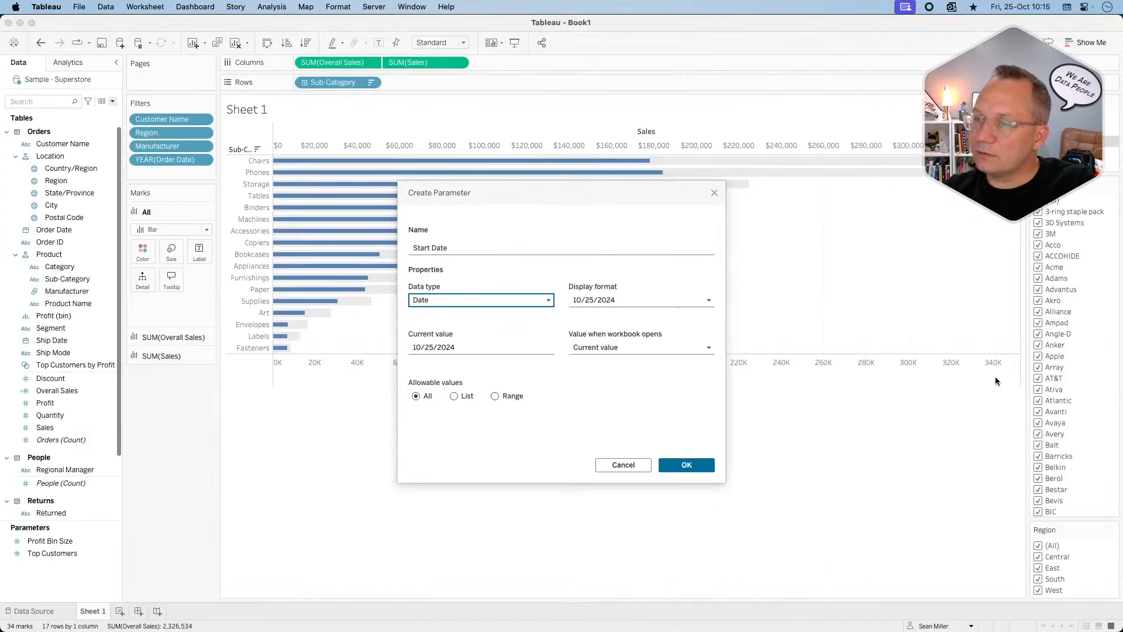
{"action": "left_click", "coordinate": [480, 347]}
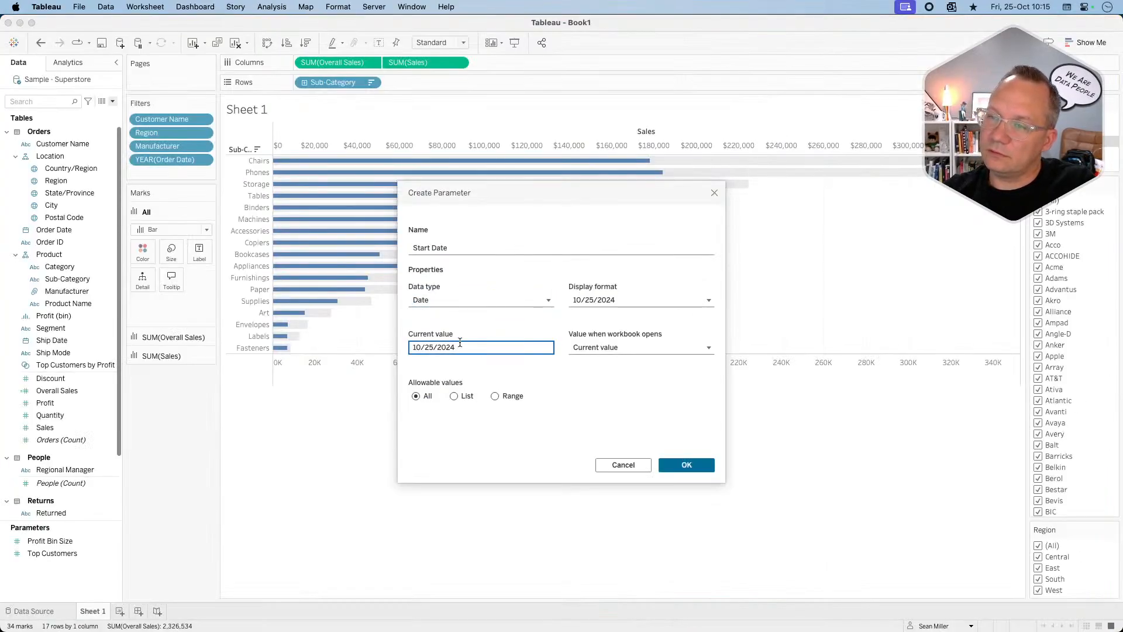
{"action": "left_click_drag", "start_coordinate": [466, 348], "coordinate": [362, 351]}
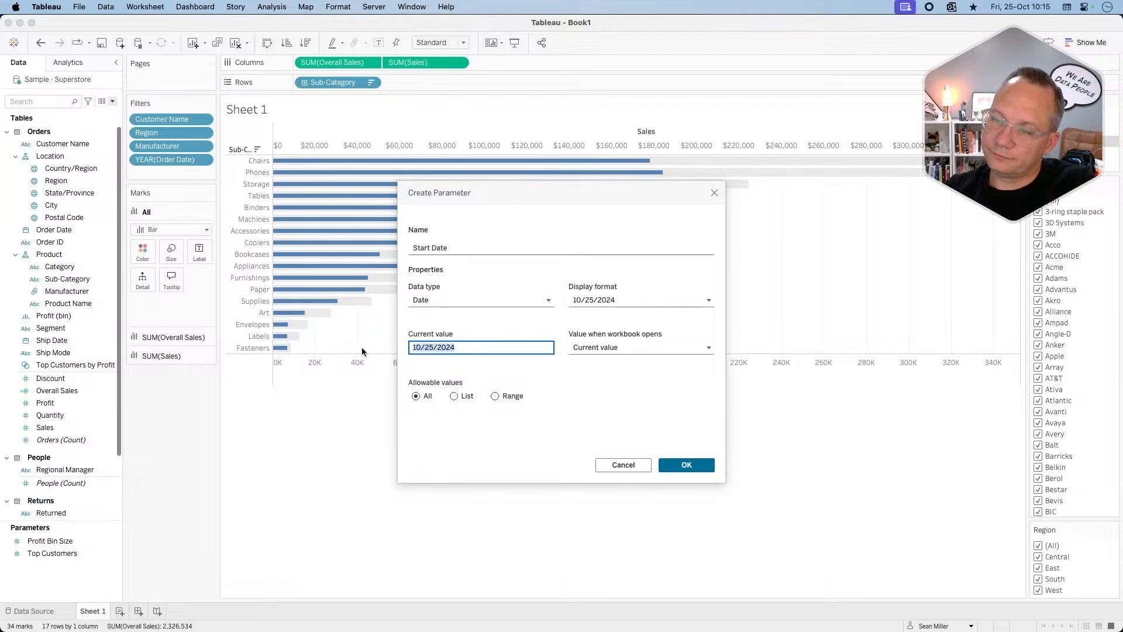
{"action": "type", "text": "1/"}
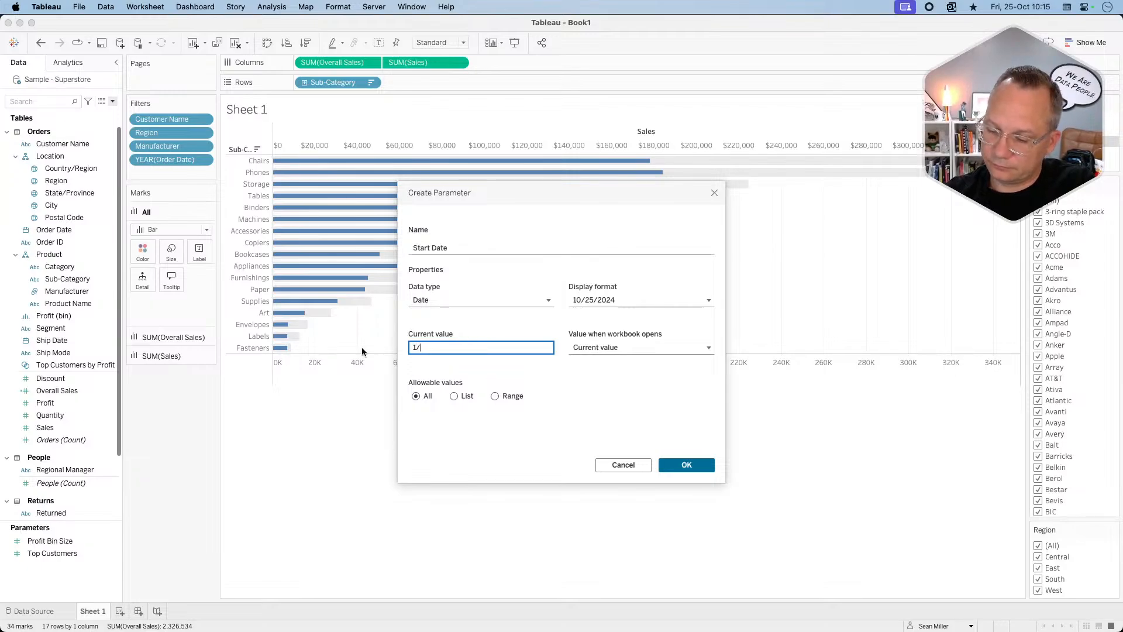
{"action": "type", "text": "1/"}
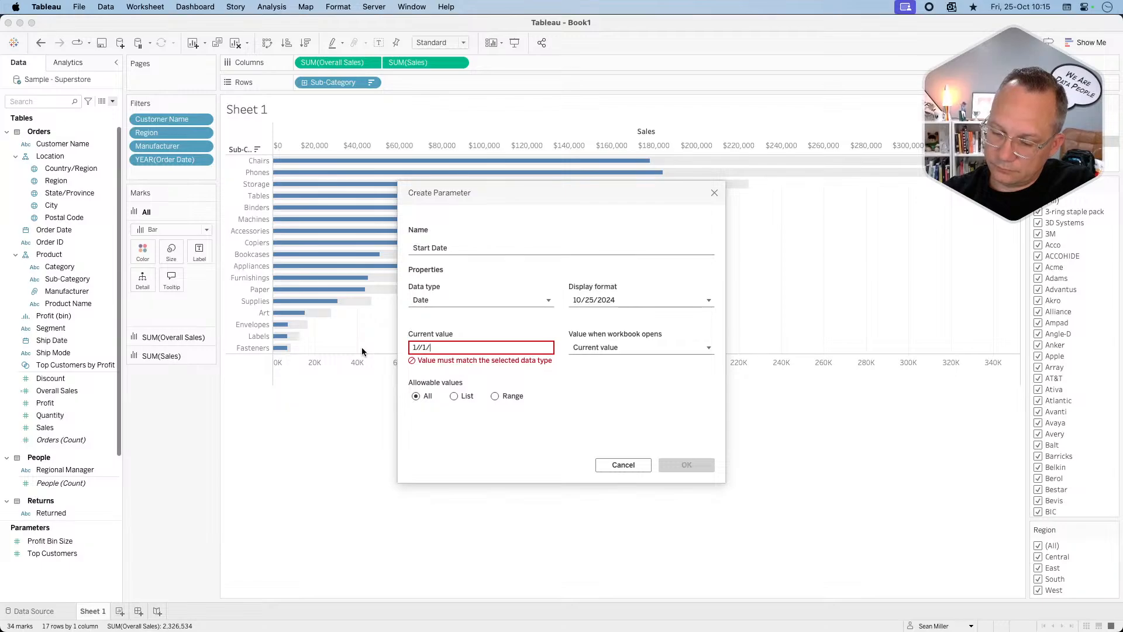
{"action": "type", "text": "2021"}
{"action": "left_click", "coordinate": [418, 348]}
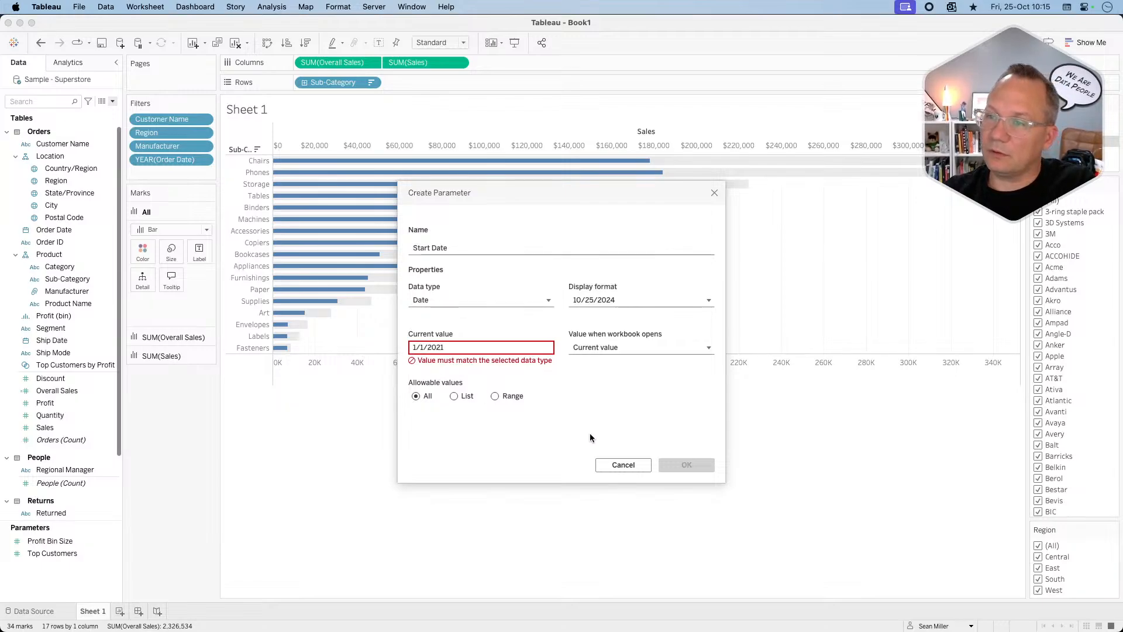
{"action": "left_click", "coordinate": [686, 465]}
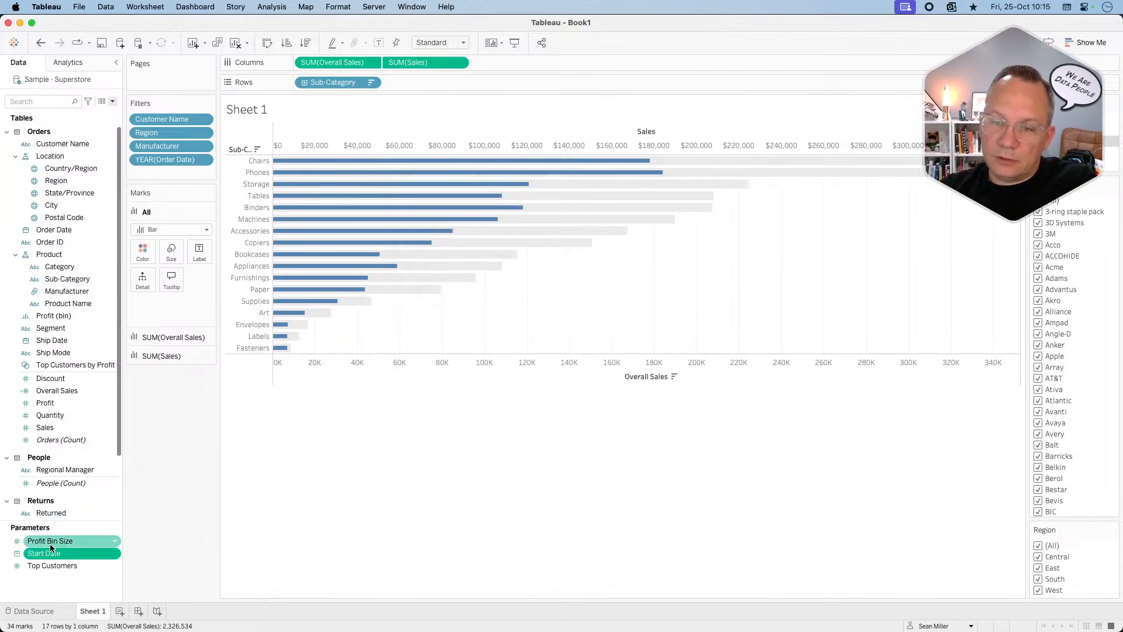
Duplicate the Start Date parameter and name the copy End Date.
{"action": "right_click", "coordinate": [43, 554]}
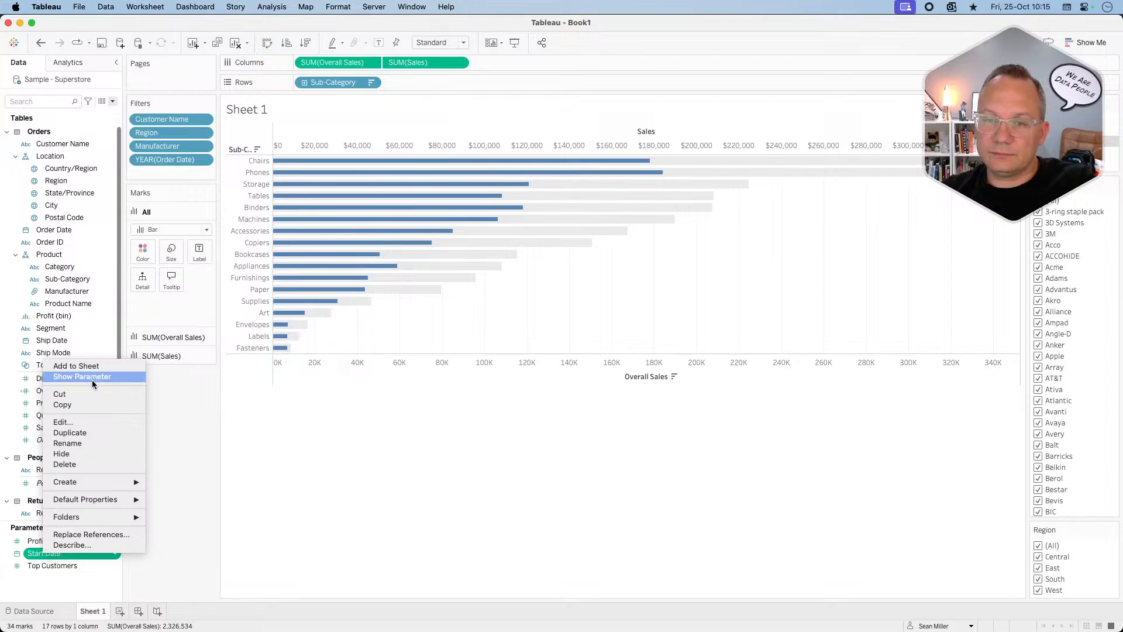
{"action": "left_click", "coordinate": [80, 432]}
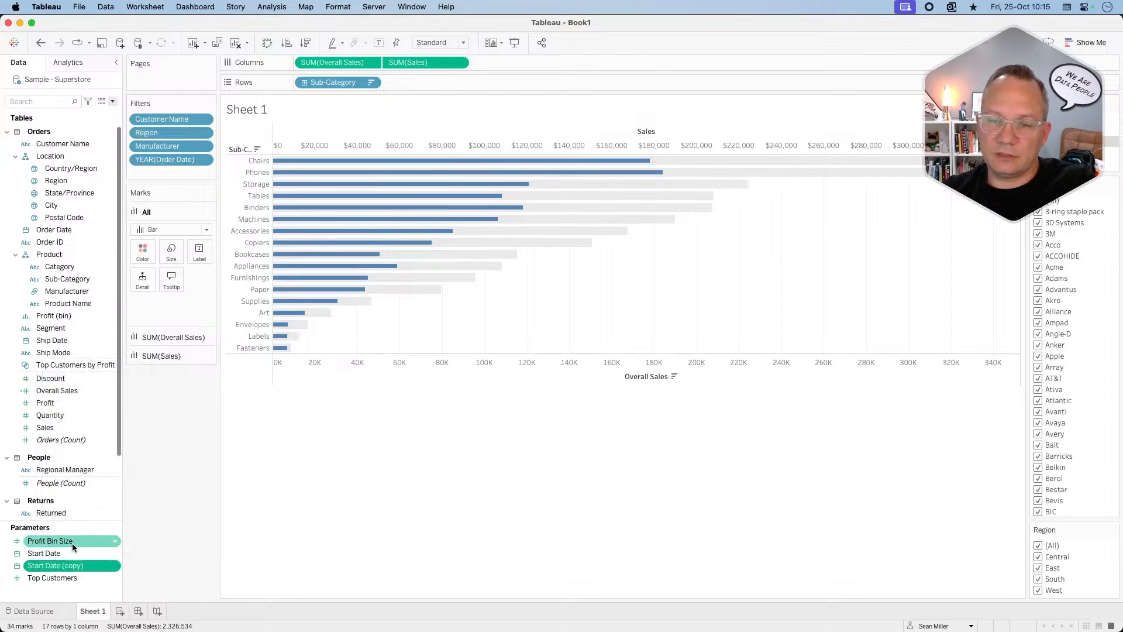
{"action": "right_click", "coordinate": [63, 565]}
{"action": "left_click", "coordinate": [80, 437]}
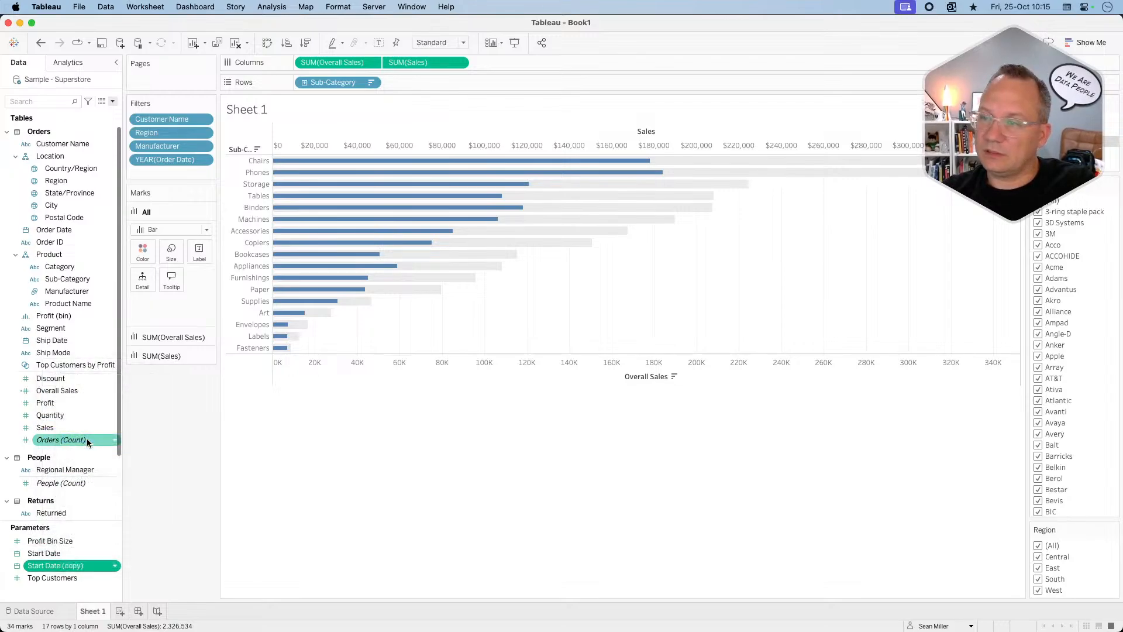
{"action": "double_click", "coordinate": [439, 248]}
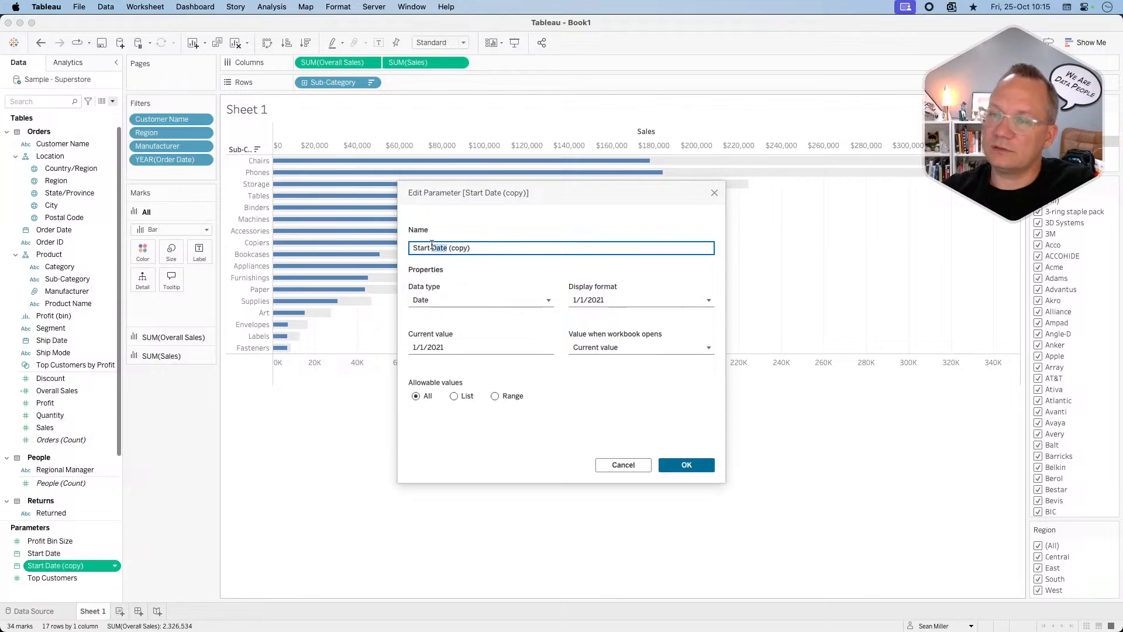
{"action": "triple_click", "coordinate": [432, 246]}
{"action": "type", "text": "End Date"}
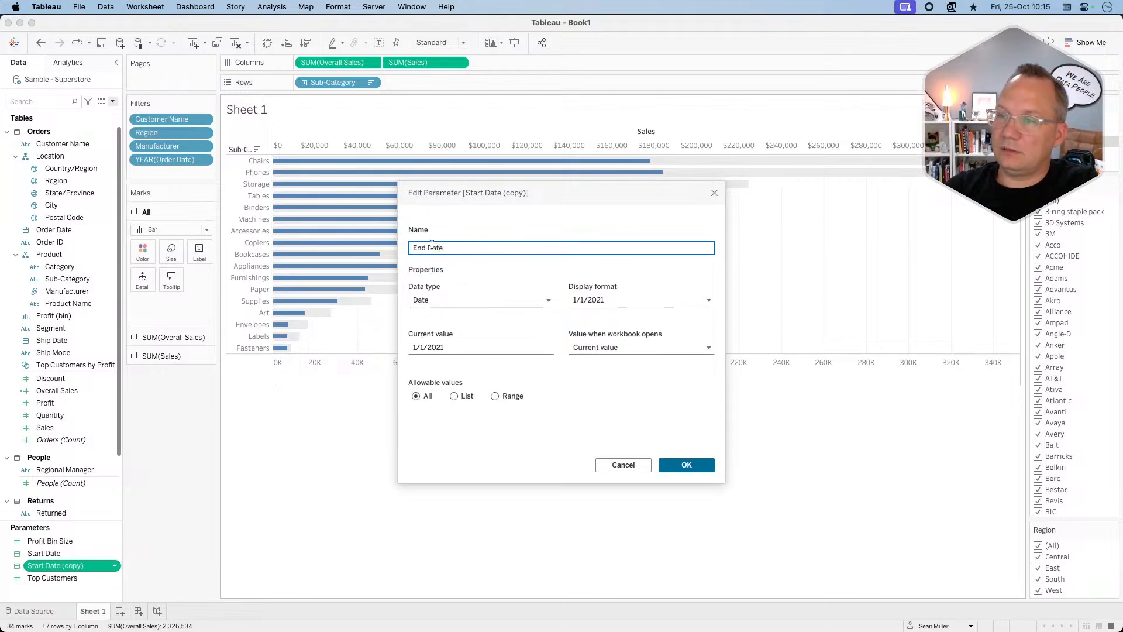
Set the End Date parameter's current value to 12/31/2024 and save it.
{"action": "left_click", "coordinate": [450, 347]}
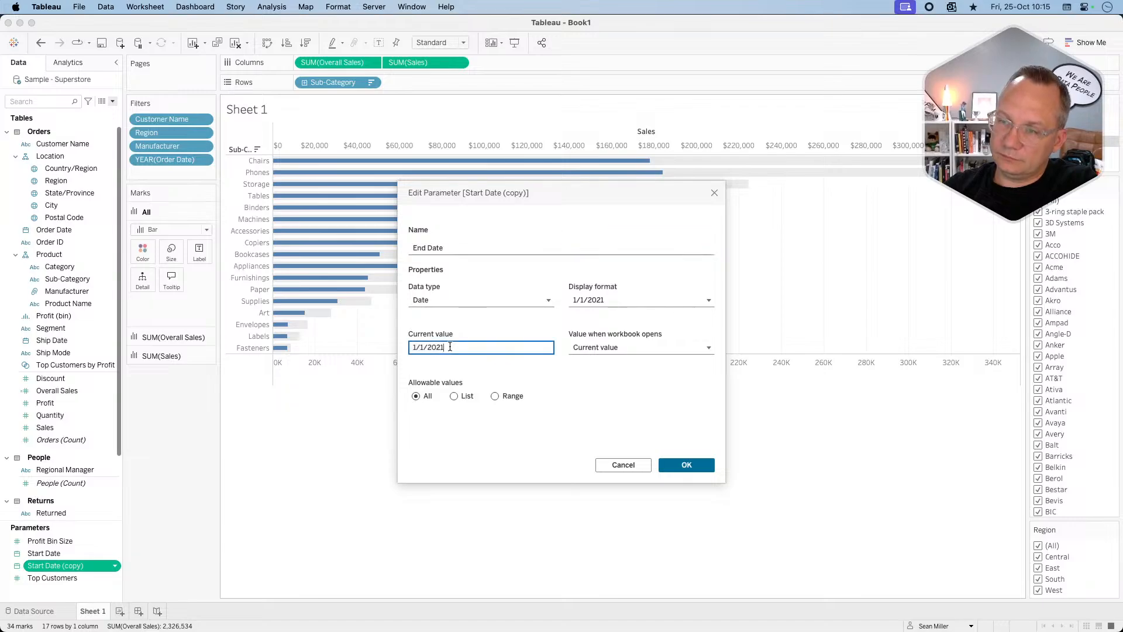
{"action": "left_click", "coordinate": [416, 347]}
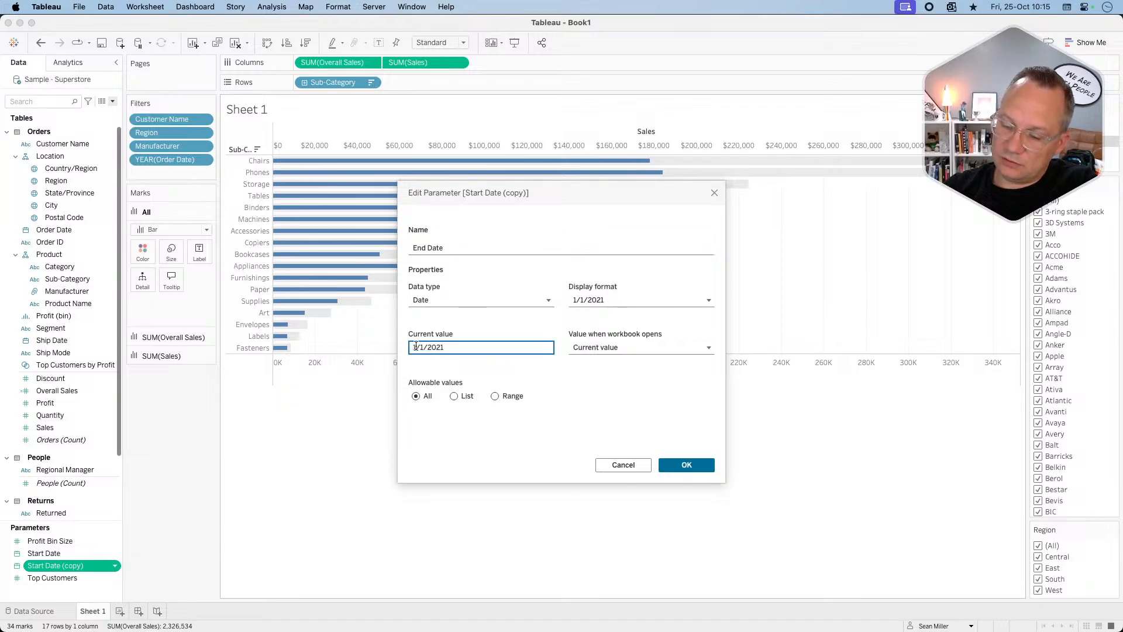
{"action": "type", "text": "2"}
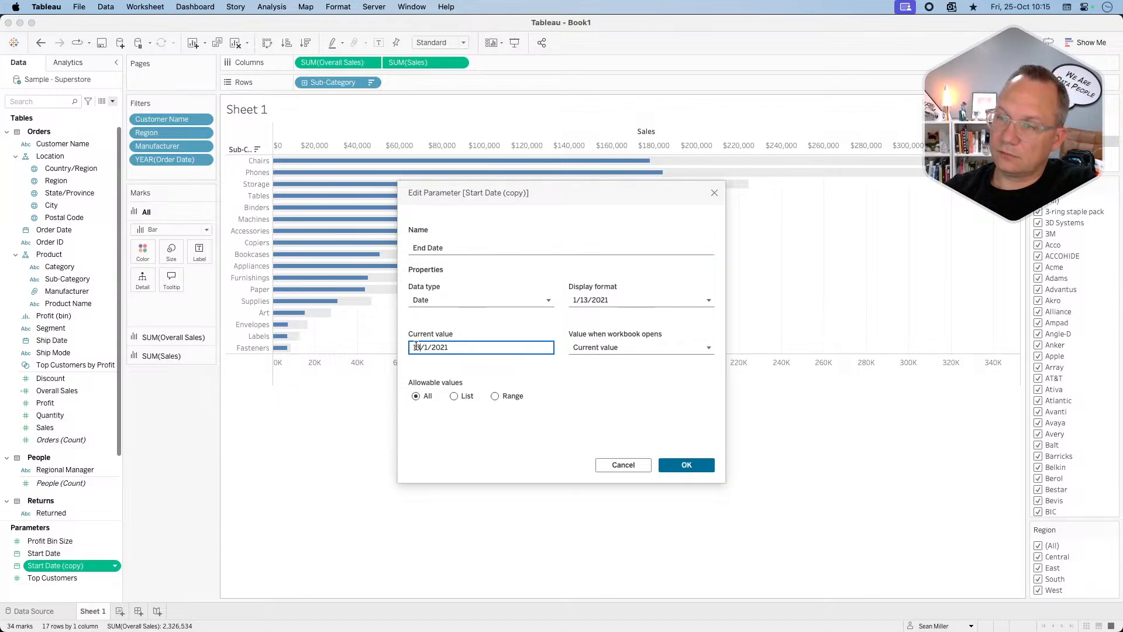
{"action": "key", "text": "BackSpace"}
{"action": "type", "text": "2"}
{"action": "key", "text": "Right"}
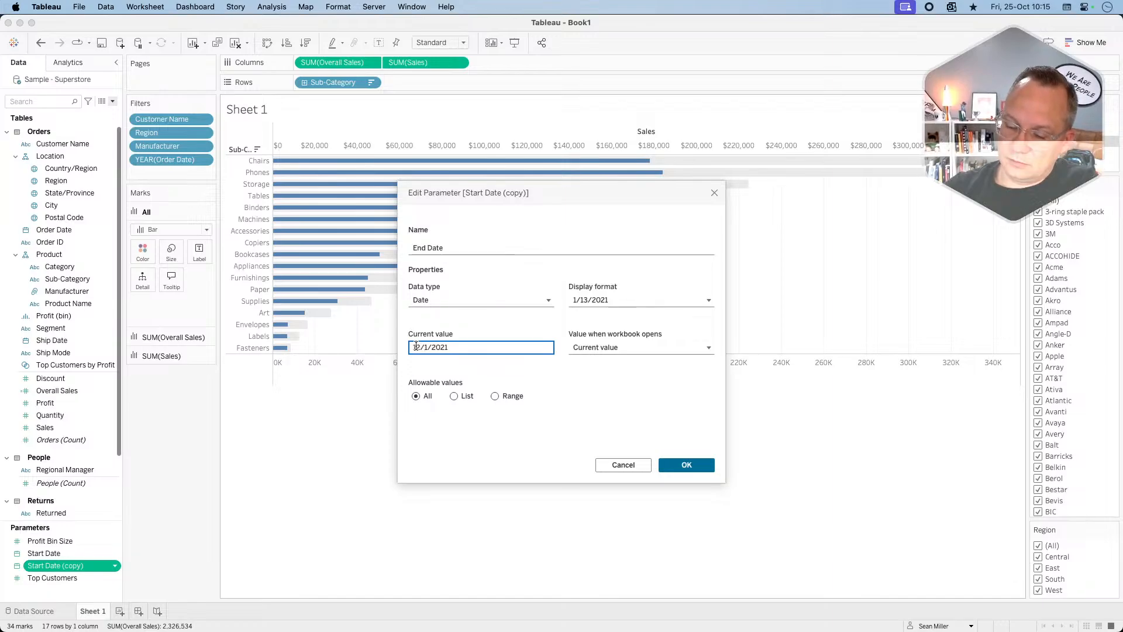
{"action": "type", "text": "3"}
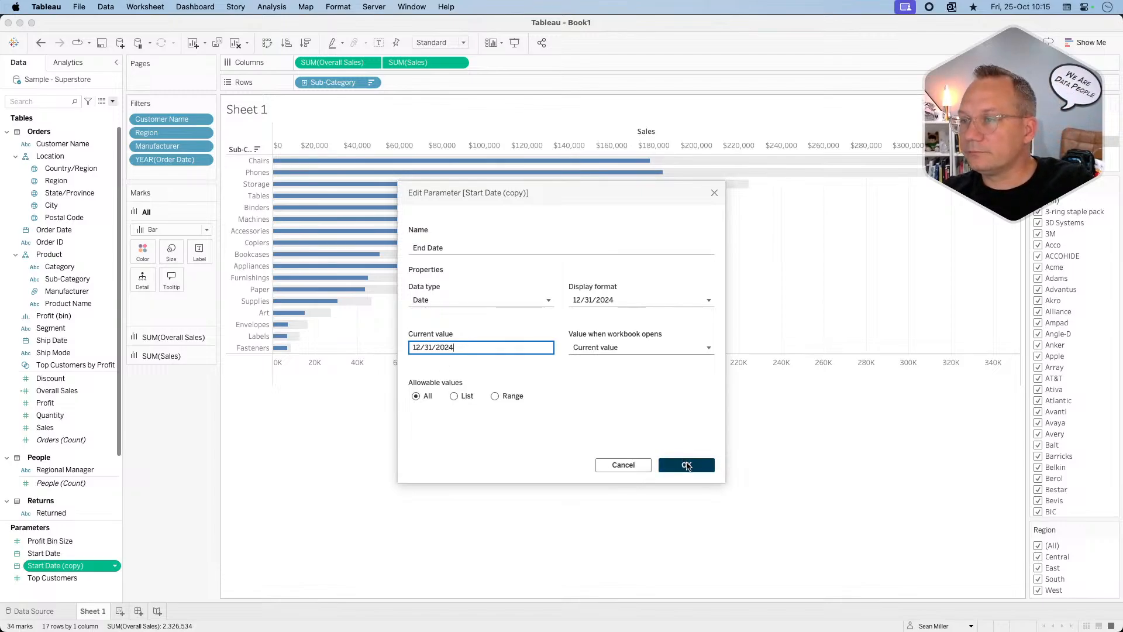
{"action": "left_click", "coordinate": [686, 465]}
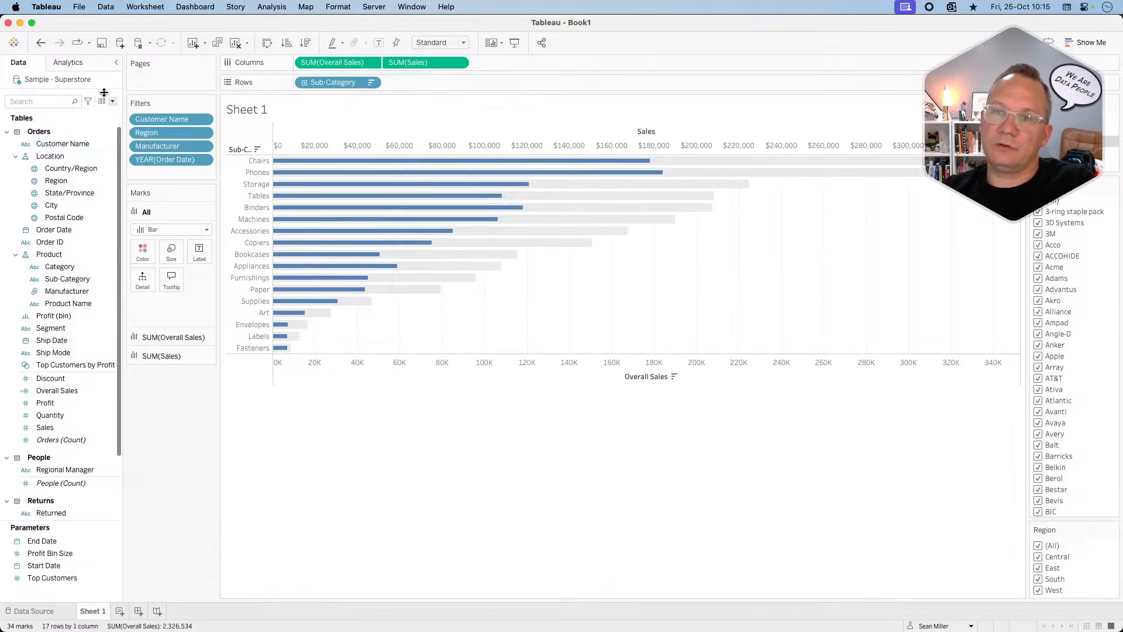
Start a new calculated field named Date Filter.
{"action": "left_click", "coordinate": [113, 101]}
{"action": "left_click", "coordinate": [95, 110]}
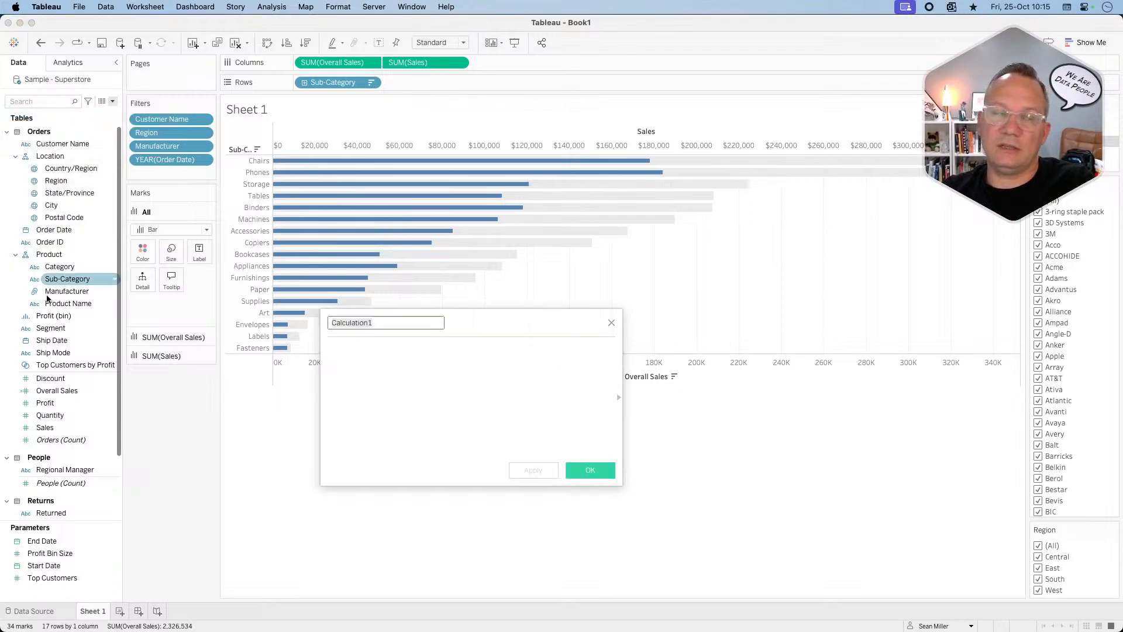
{"action": "type", "text": "Date"}
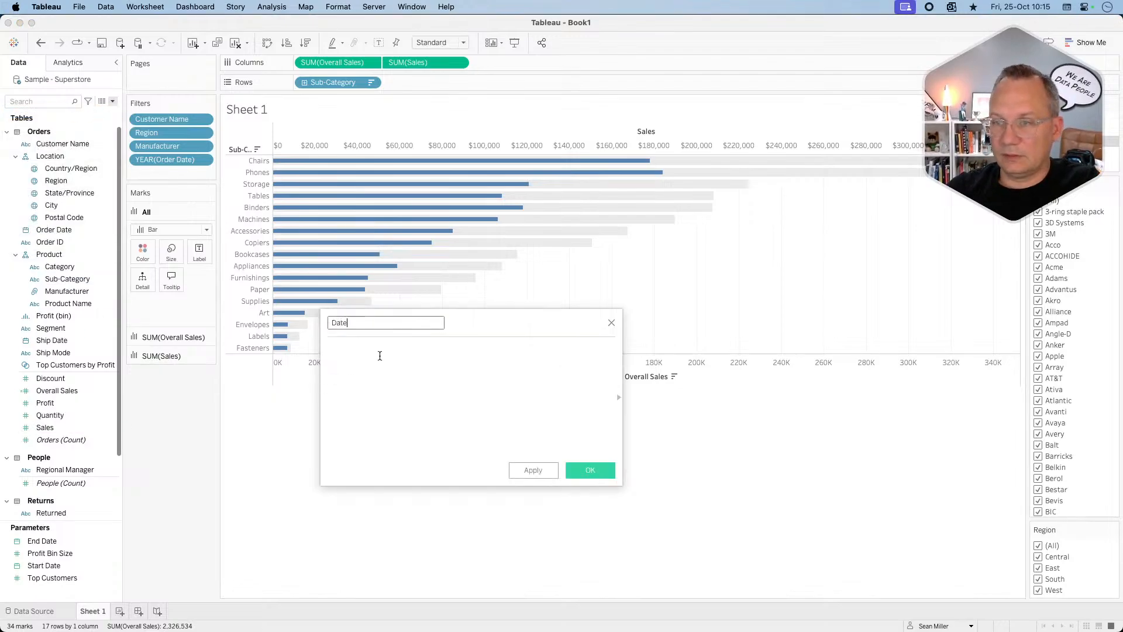
{"action": "type", "text": " Filter"}
{"action": "left_click", "coordinate": [380, 356]}
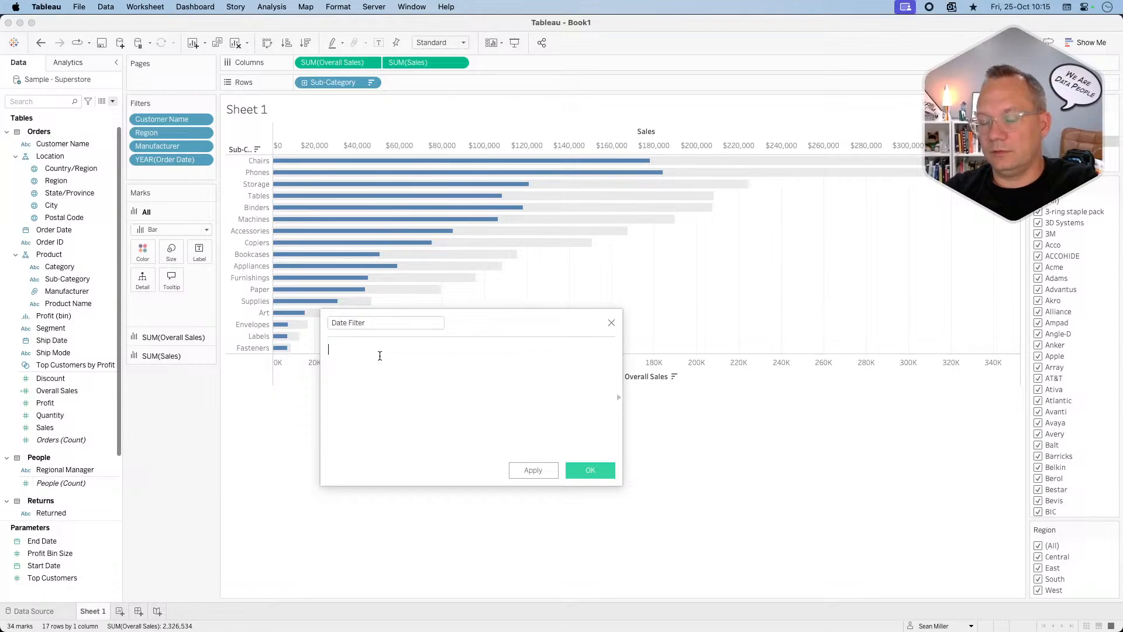
Enter the Date Filter formula's first condition, [Order Date]>=[Start Date], followed by the operator and on a new line.
{"action": "type", "text": "order"}
{"action": "key", "text": "Return"}
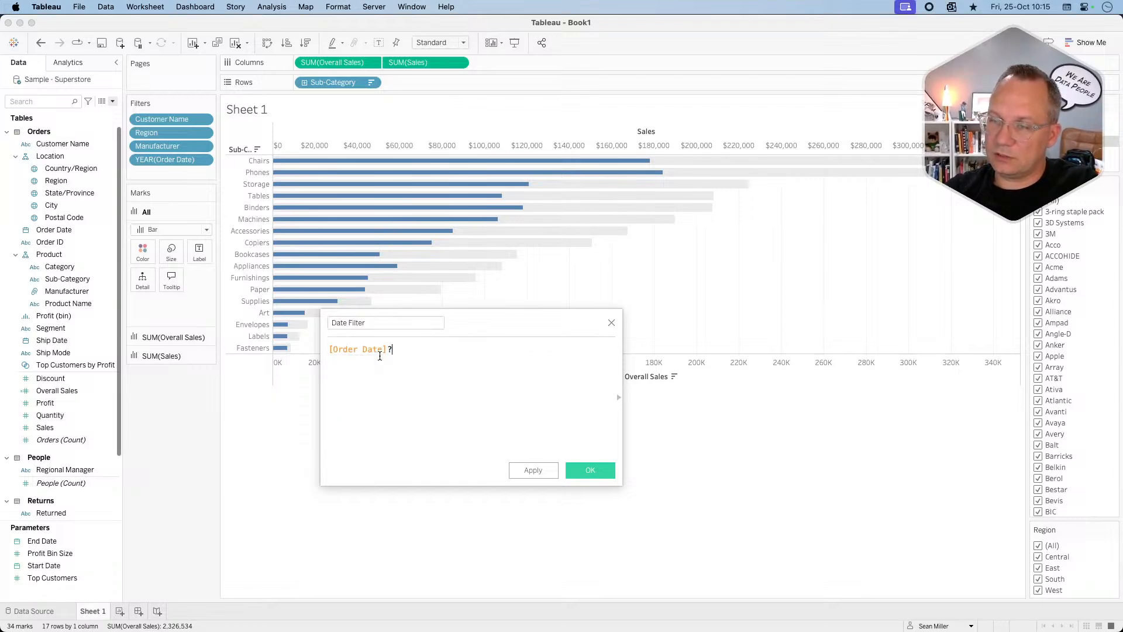
{"action": "type", "text": ">="}
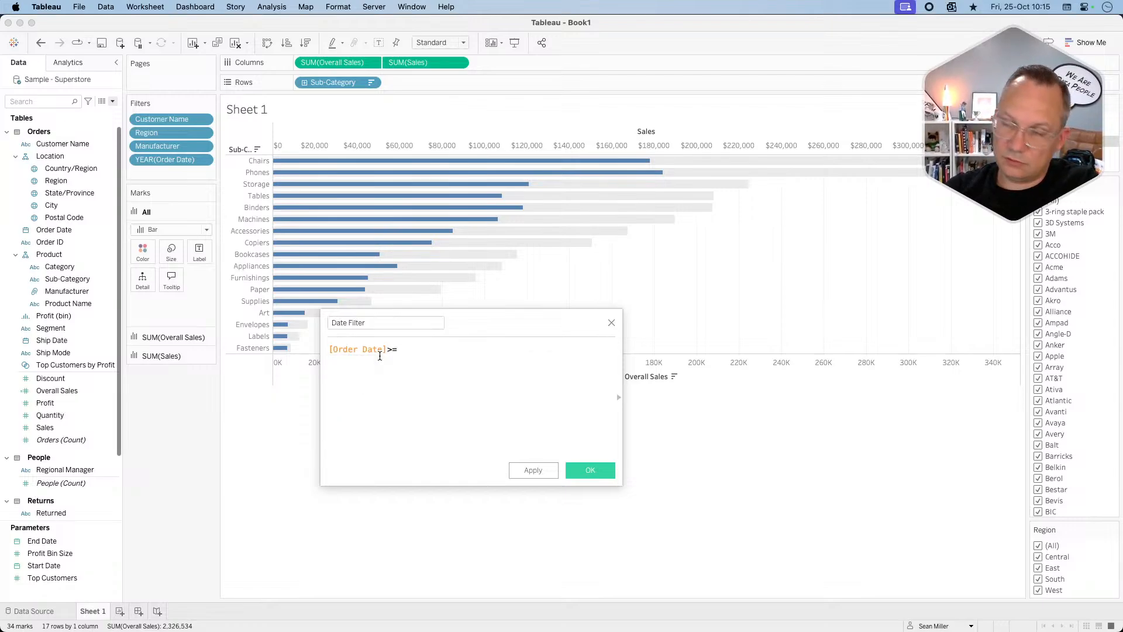
{"action": "type", "text": "st"}
{"action": "key", "text": "Return"}
{"action": "key", "text": "Return"}
{"action": "type", "text": "and"}
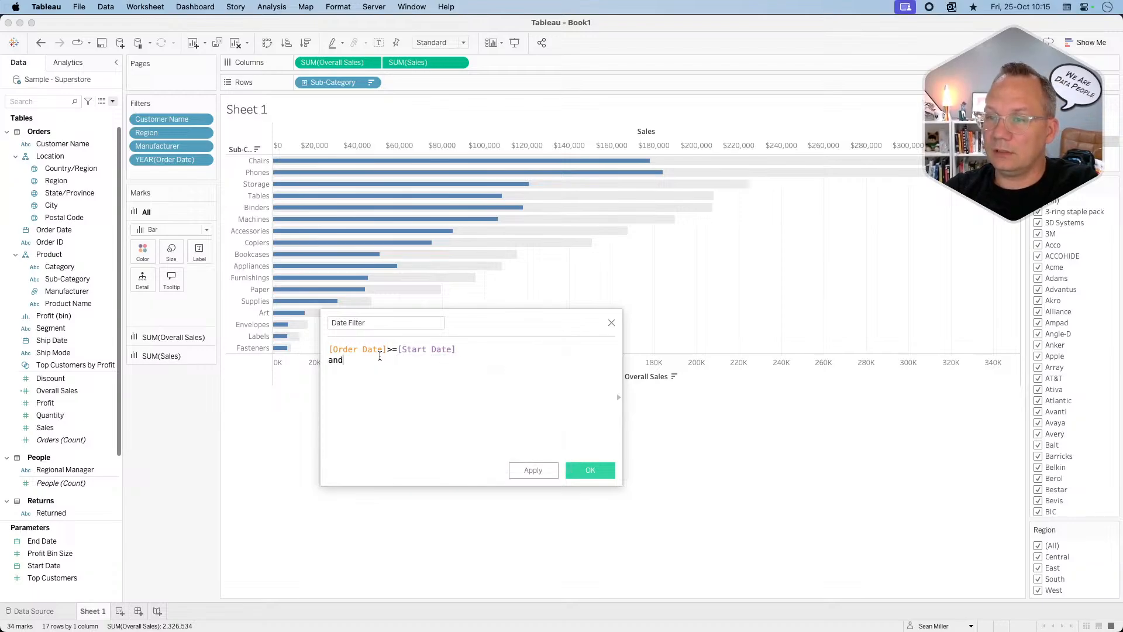
Complete the Date Filter formula with the second condition [Order Date]<=[End Date] and save the calculated field.
{"action": "type", "text": "order"}
{"action": "key", "text": "Return"}
{"action": "type", "text": "<"}
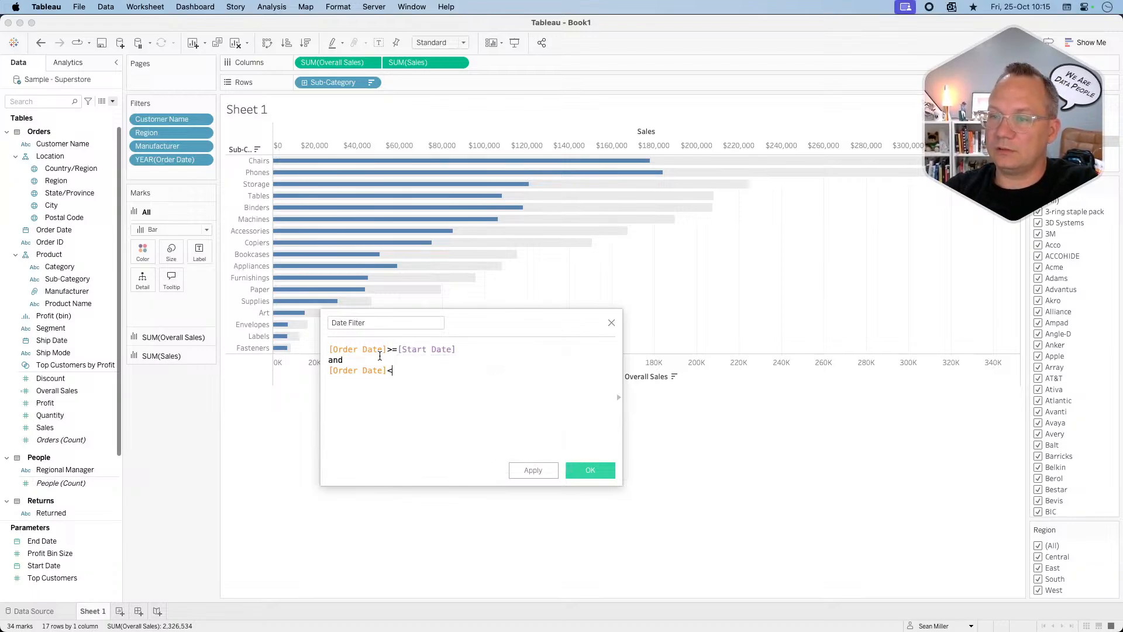
{"action": "type", "text": "=en"}
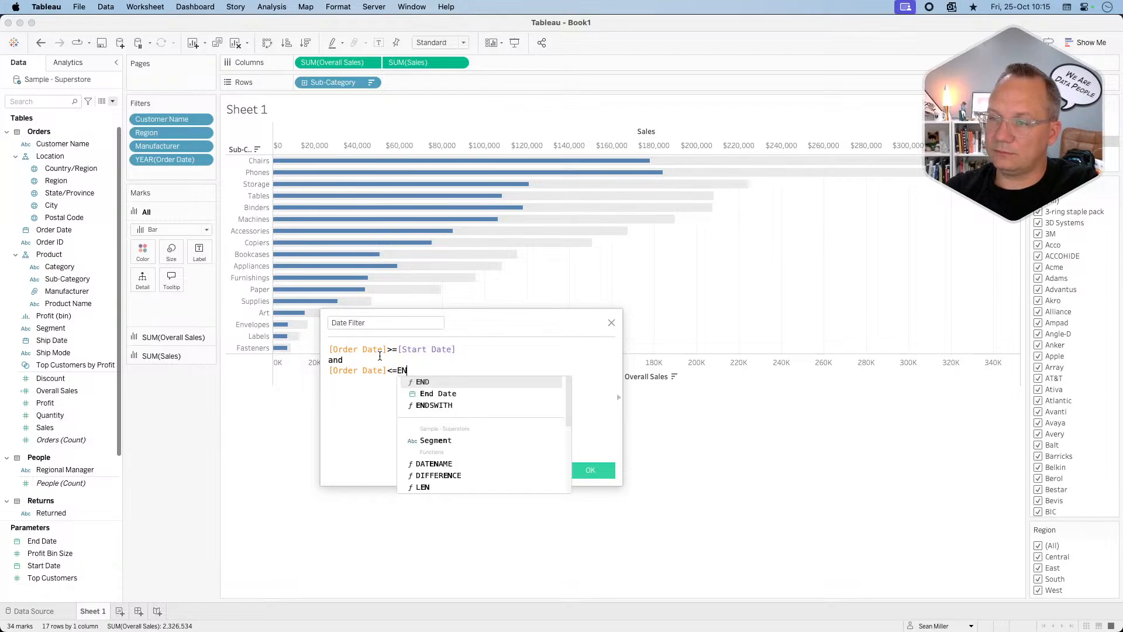
{"action": "key", "text": "BackSpace"}
{"action": "type", "text": "nd"}
{"action": "key", "text": "Down"}
{"action": "key", "text": "Return"}
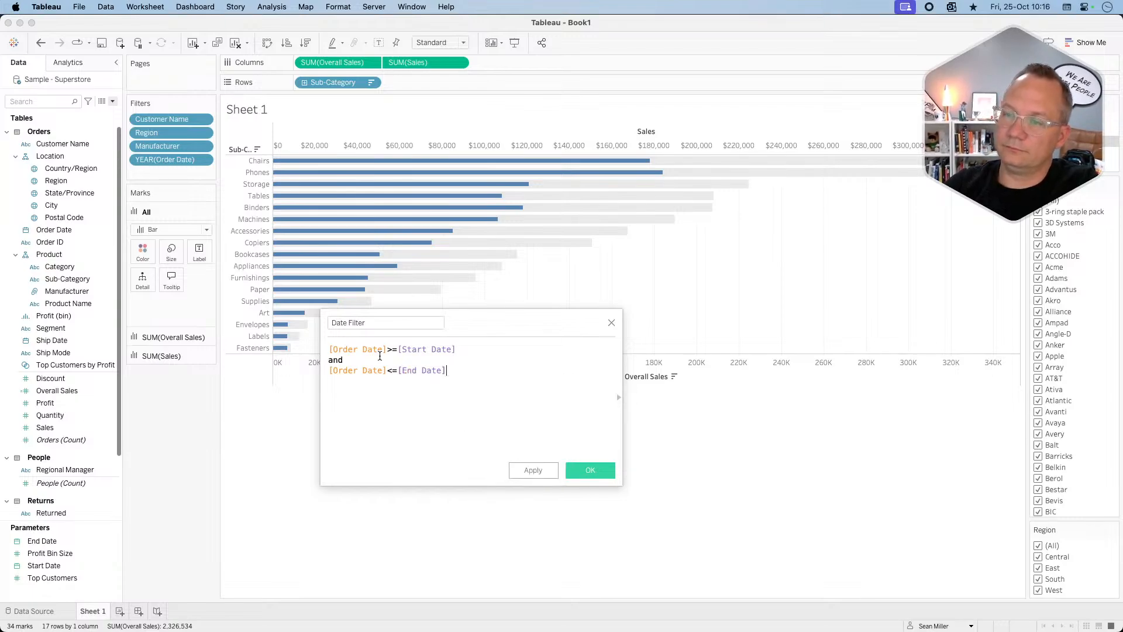
{"action": "left_click", "coordinate": [592, 471]}
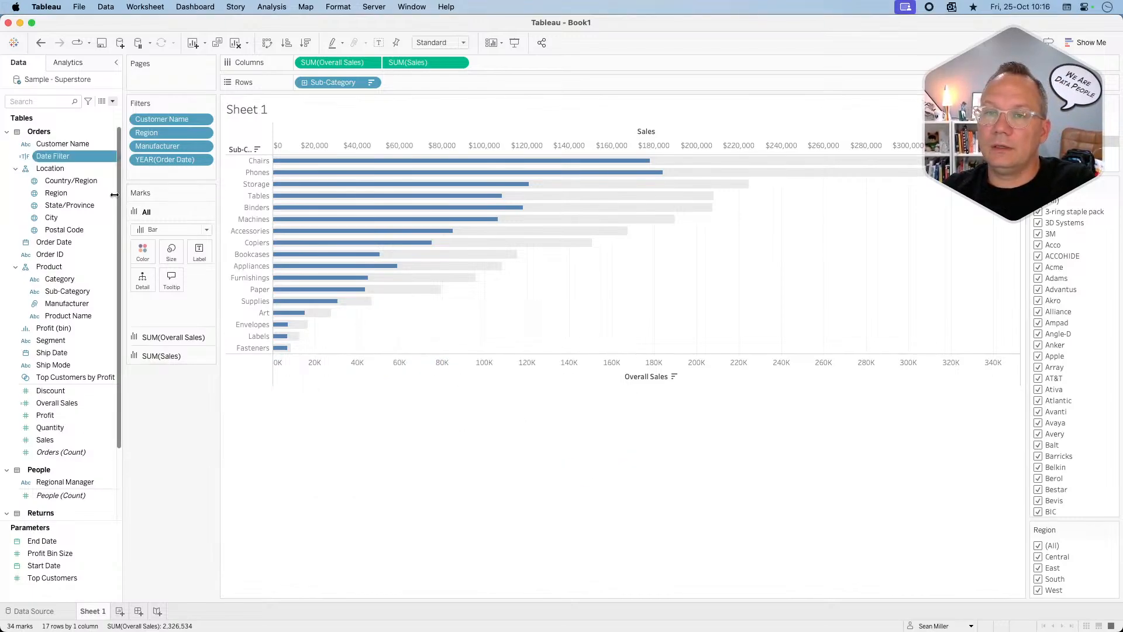
Add Date Filter to the worksheet's filters, keeping only the value True.
{"action": "left_click_drag", "start_coordinate": [63, 156], "coordinate": [152, 171]}
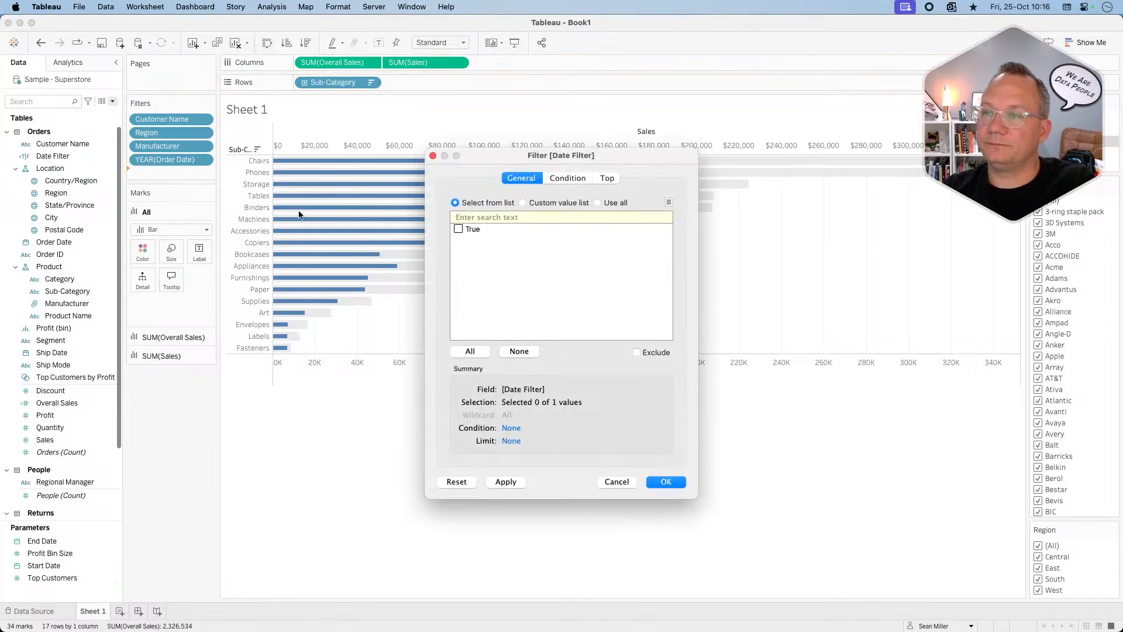
{"action": "left_click", "coordinate": [458, 229]}
{"action": "left_click", "coordinate": [654, 483]}
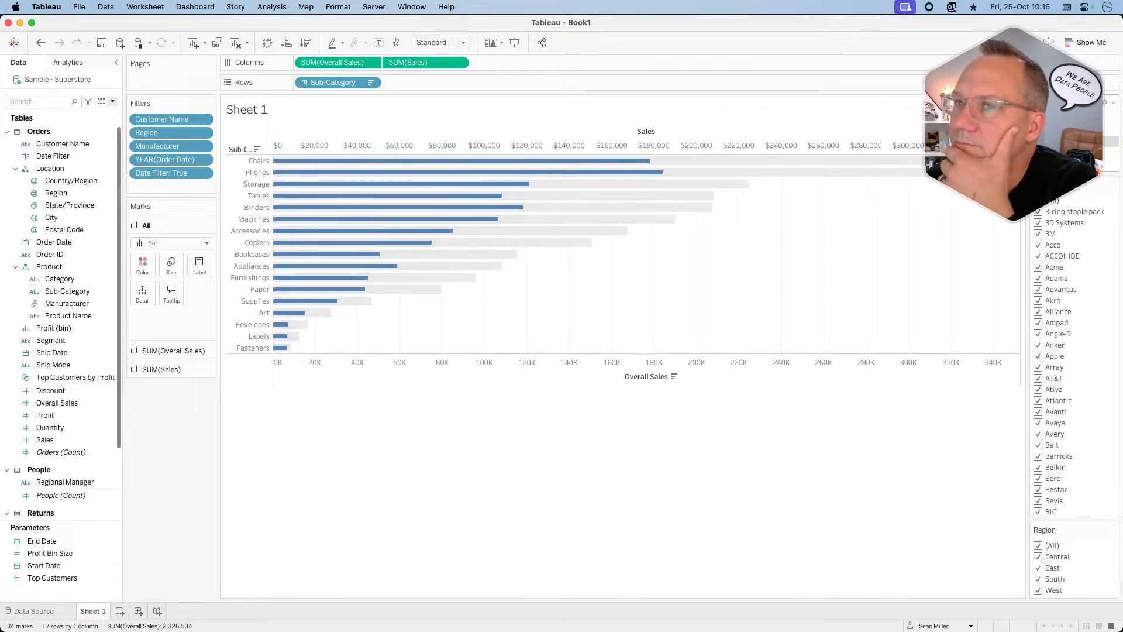
Try to apply all five filters, Customer Name through Date Filter, together to all worksheets using this data source.
{"action": "left_click", "coordinate": [173, 120]}
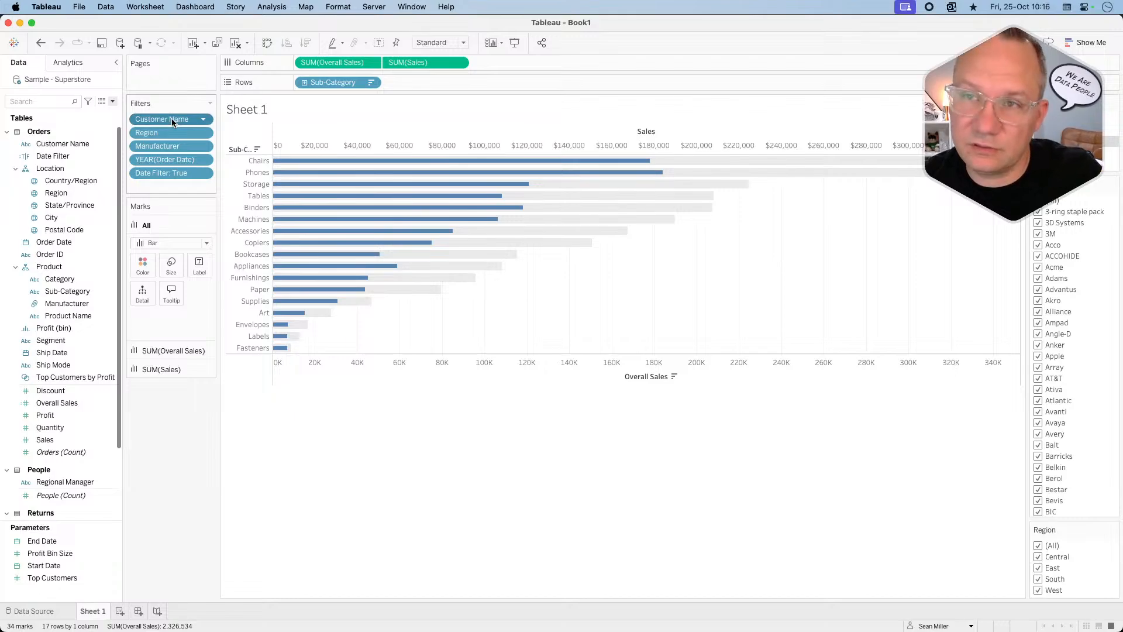
{"action": "left_click", "coordinate": [168, 172], "text": "shift"}
{"action": "right_click", "coordinate": [168, 173]}
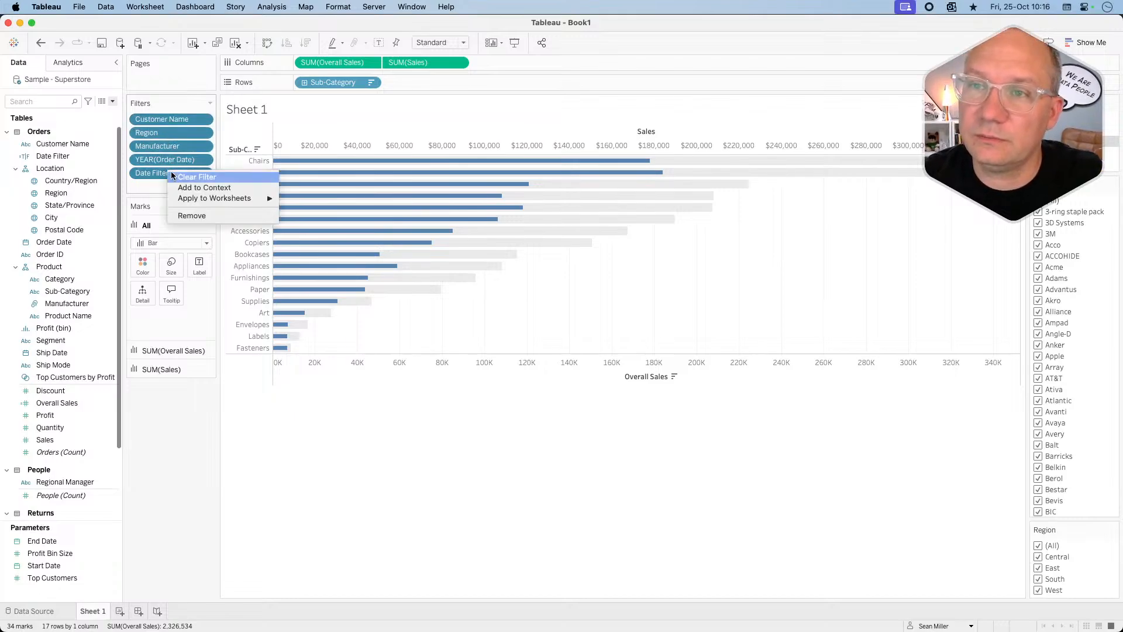
{"action": "mouse_move", "coordinate": [234, 198]}
{"action": "left_click", "coordinate": [345, 197]}
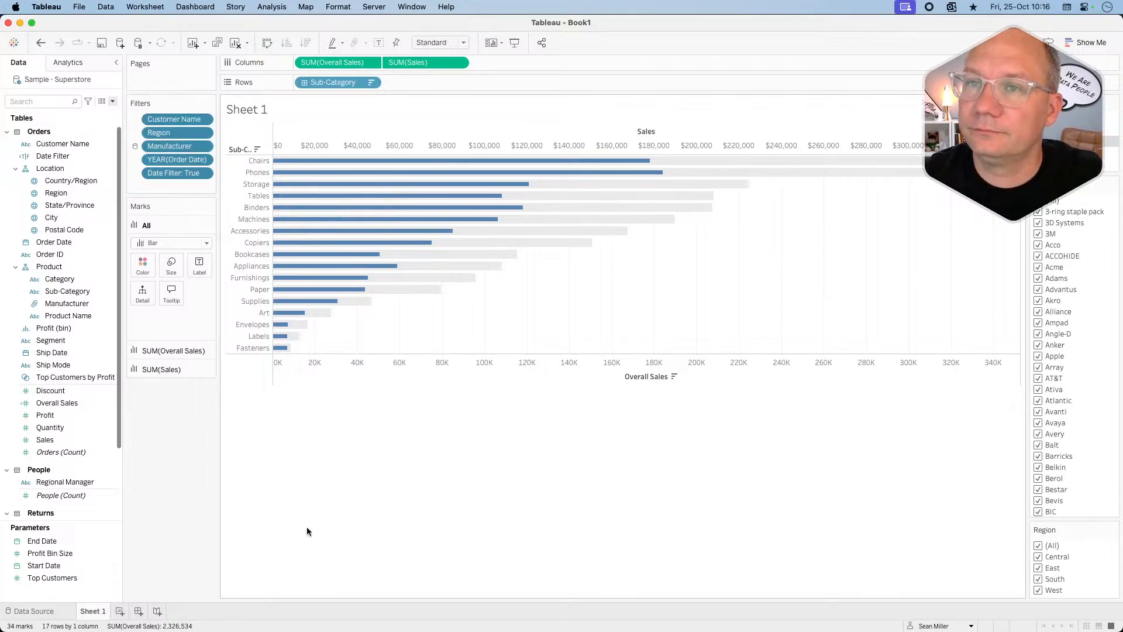
Check which worksheets the Customer Name and Manufacturer filters apply to, keeping Manufacturer on All Using This Data Source.
{"action": "right_click", "coordinate": [185, 124]}
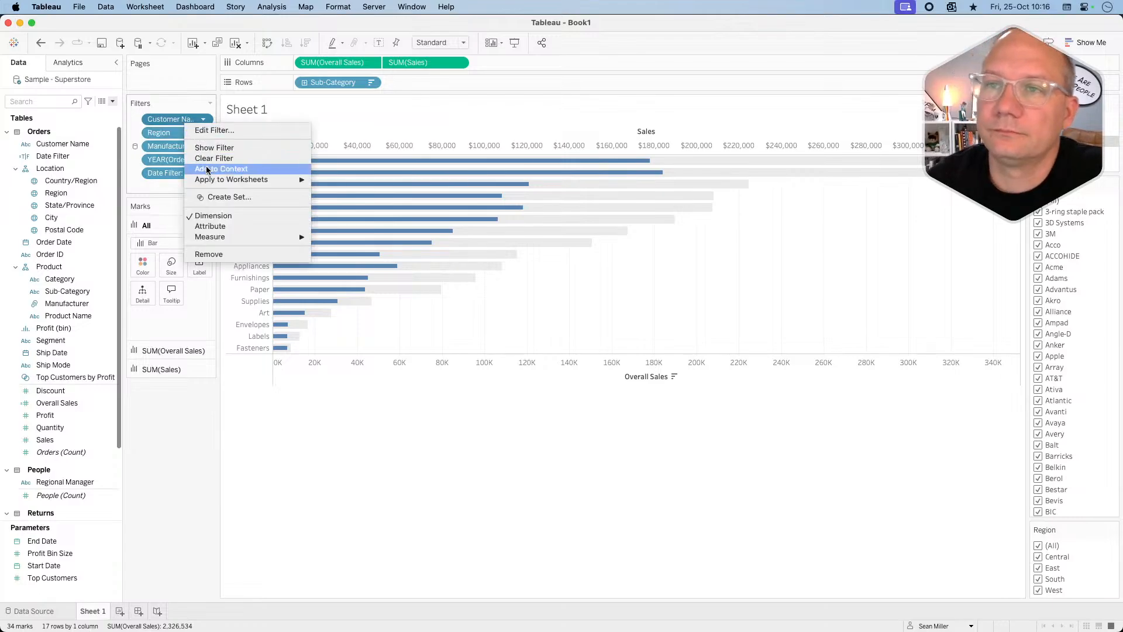
{"action": "mouse_move", "coordinate": [274, 179]}
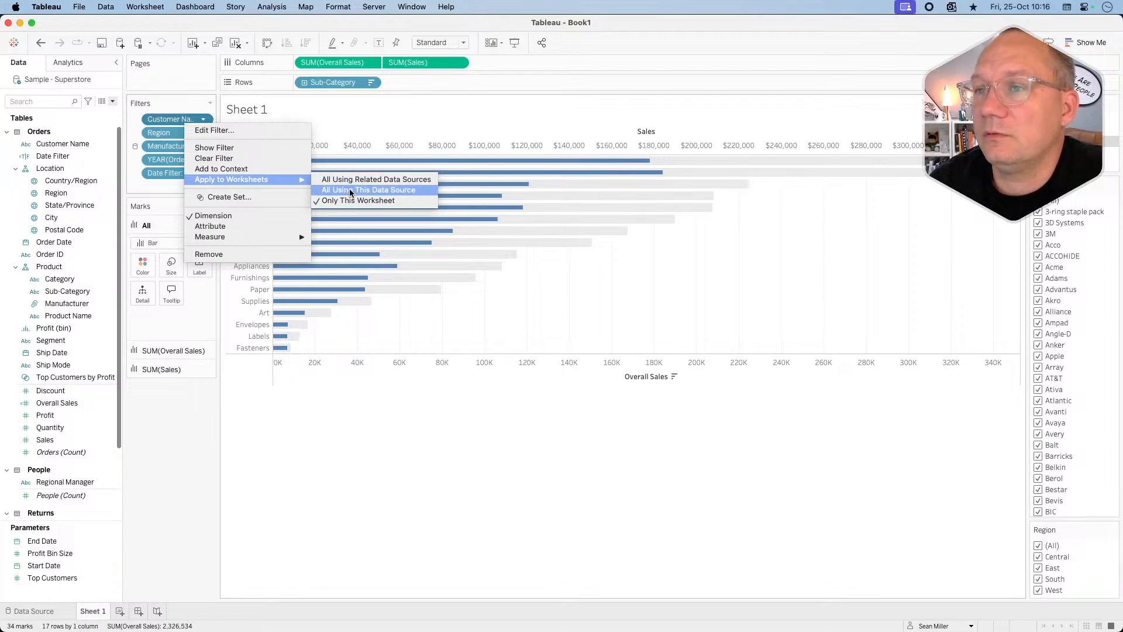
{"action": "left_click", "coordinate": [195, 455]}
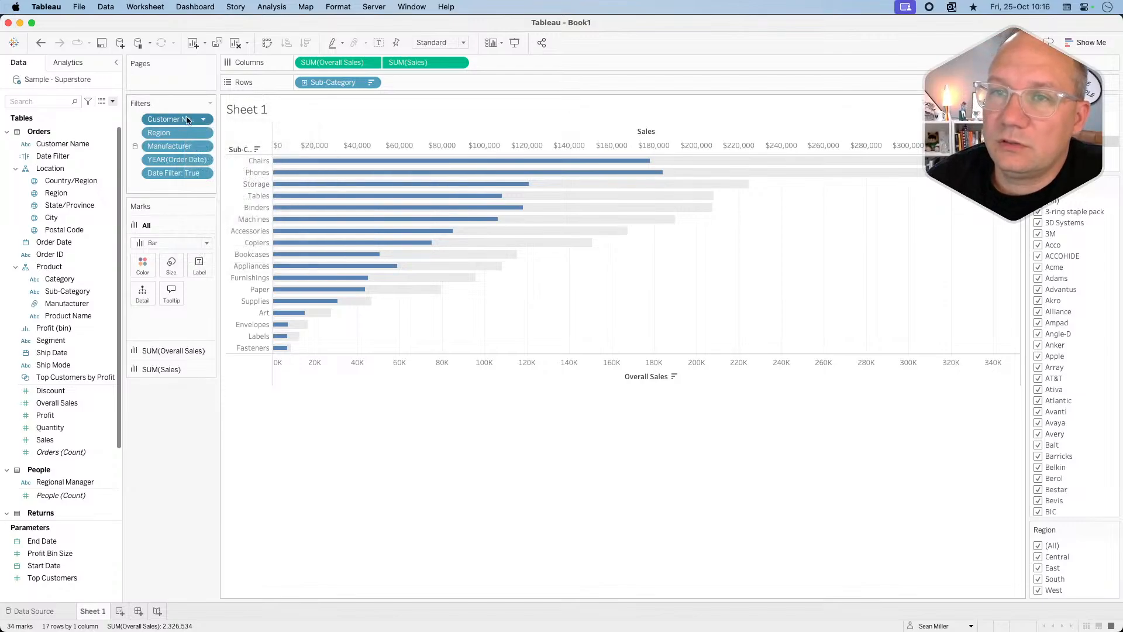
{"action": "right_click", "coordinate": [164, 148]}
{"action": "mouse_move", "coordinate": [275, 202]}
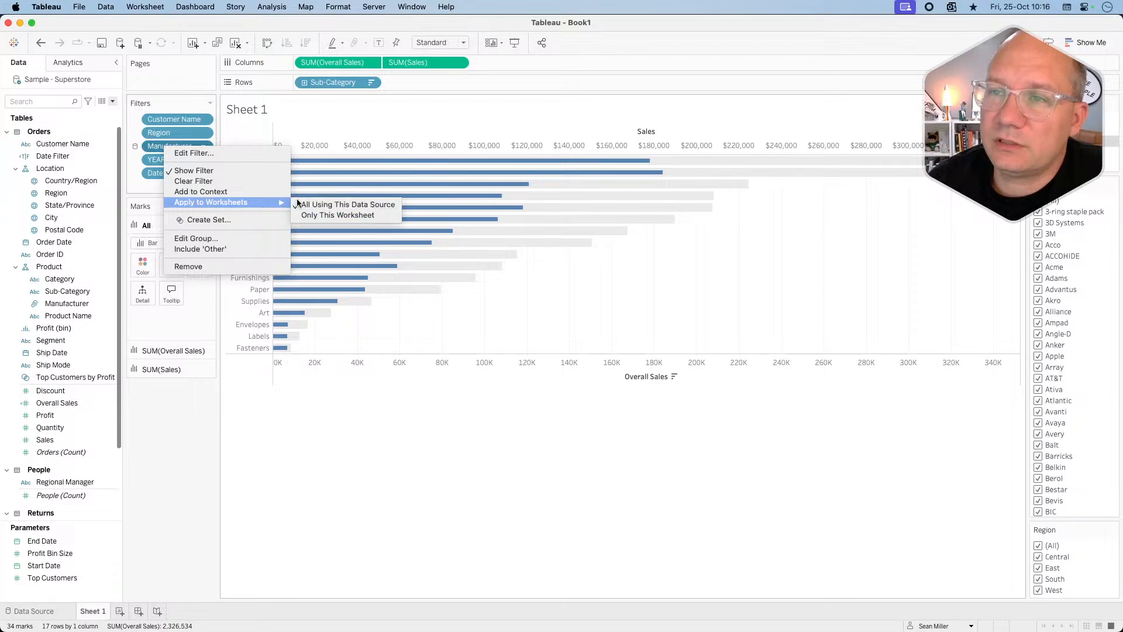
{"action": "left_click", "coordinate": [346, 200]}
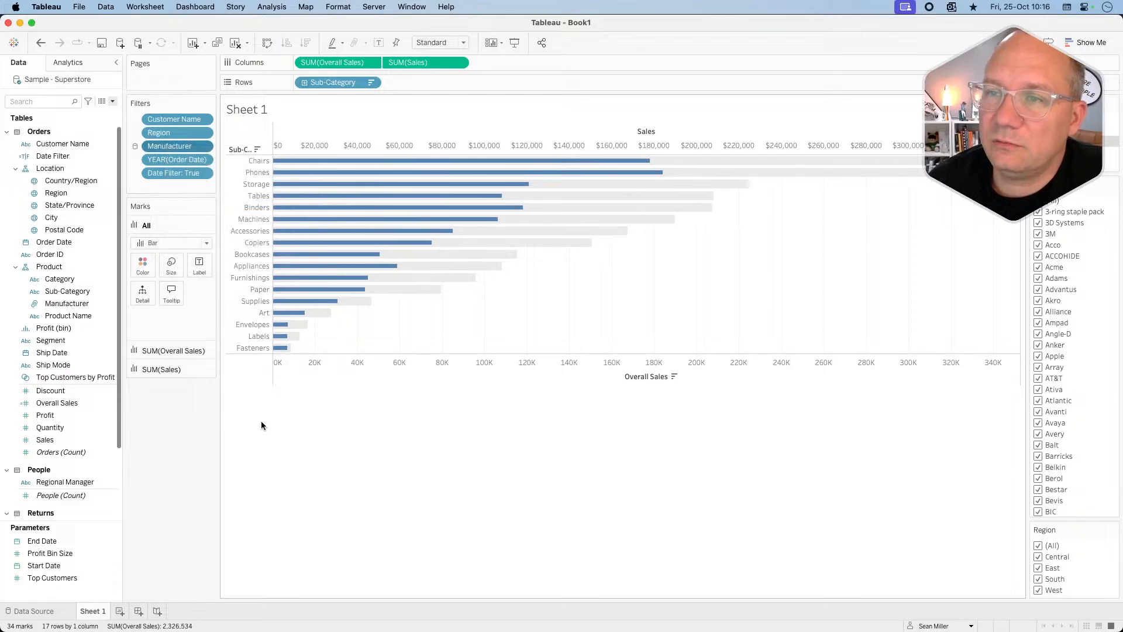
Try adding column grand totals to the sub-category bar chart, and undo the addition.
{"action": "left_click", "coordinate": [275, 8]}
{"action": "mouse_move", "coordinate": [298, 108]}
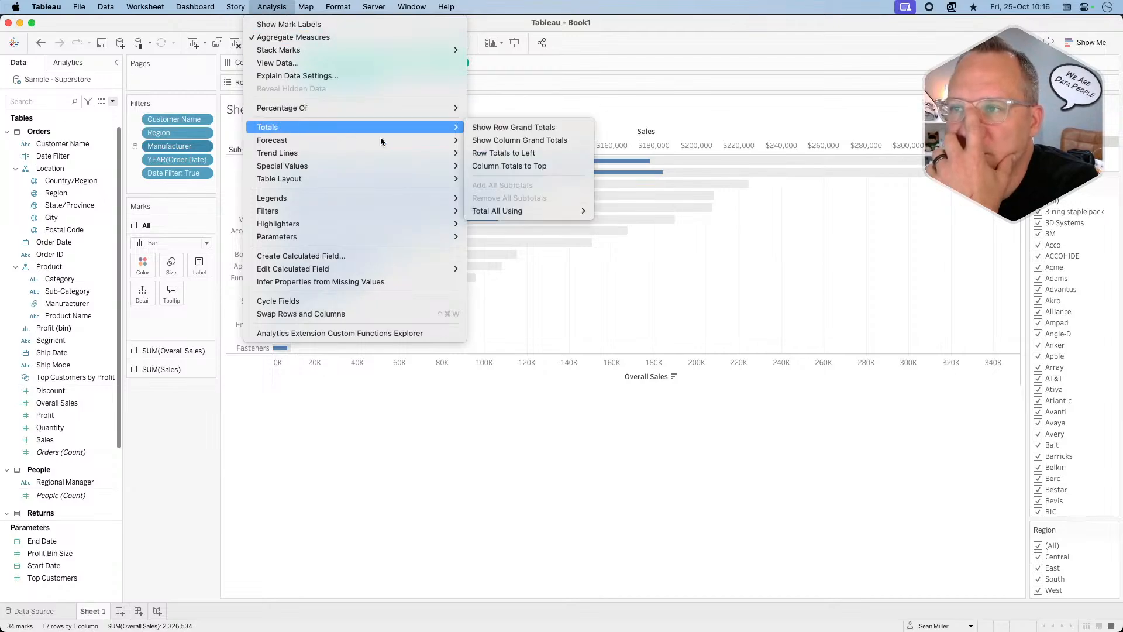
{"action": "left_click", "coordinate": [73, 62]}
{"action": "left_click", "coordinate": [73, 62]}
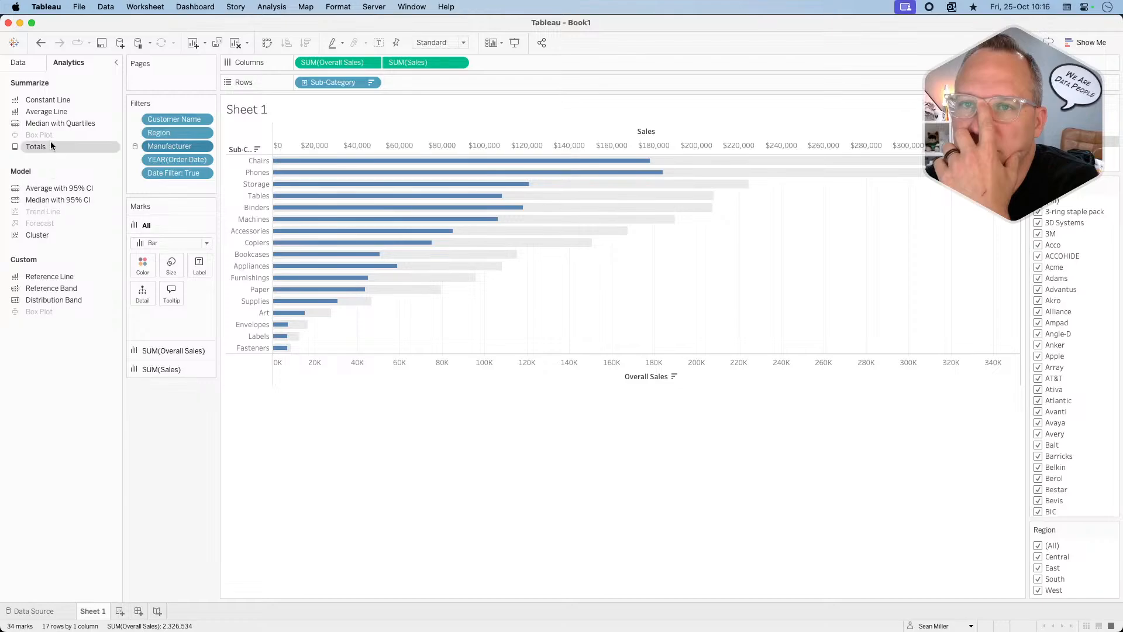
{"action": "left_click_drag", "start_coordinate": [52, 147], "coordinate": [390, 143]}
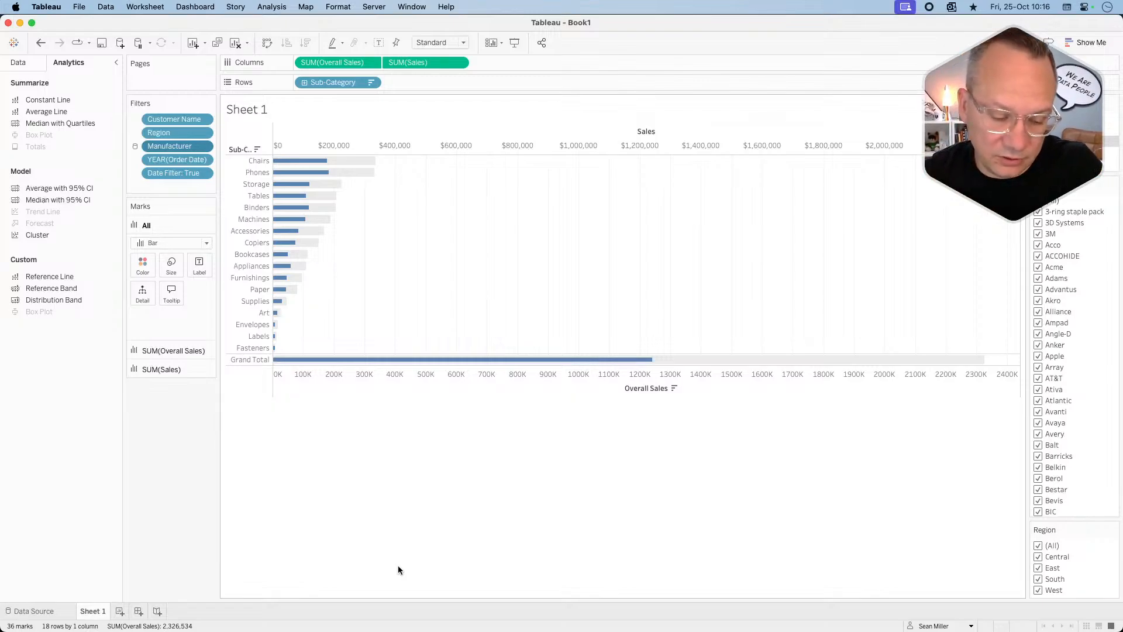
{"action": "key", "text": "super+z"}
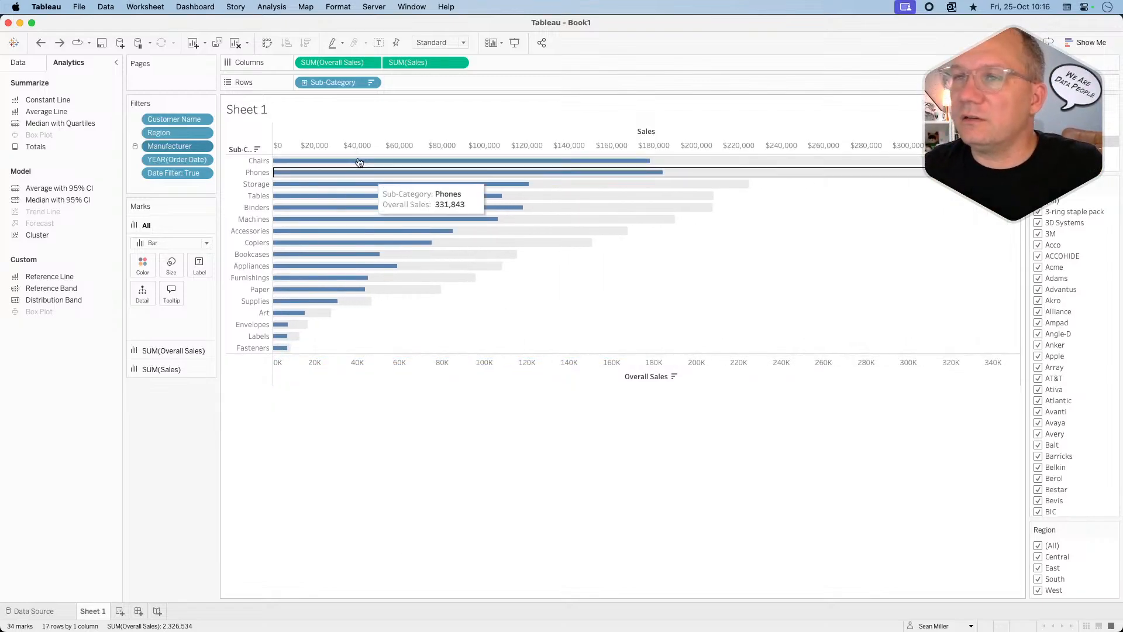
Apply the Customer Name and Region filters to all worksheets using this data source.
{"action": "right_click", "coordinate": [177, 120]}
{"action": "mouse_move", "coordinate": [234, 174]}
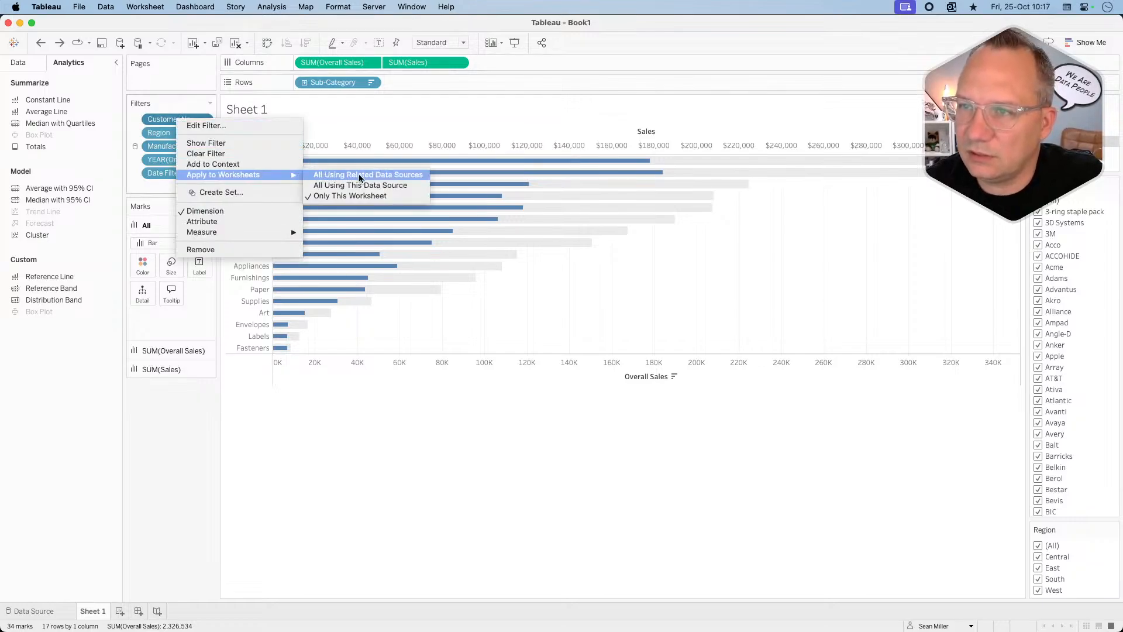
{"action": "left_click", "coordinate": [359, 186]}
{"action": "right_click", "coordinate": [187, 134]}
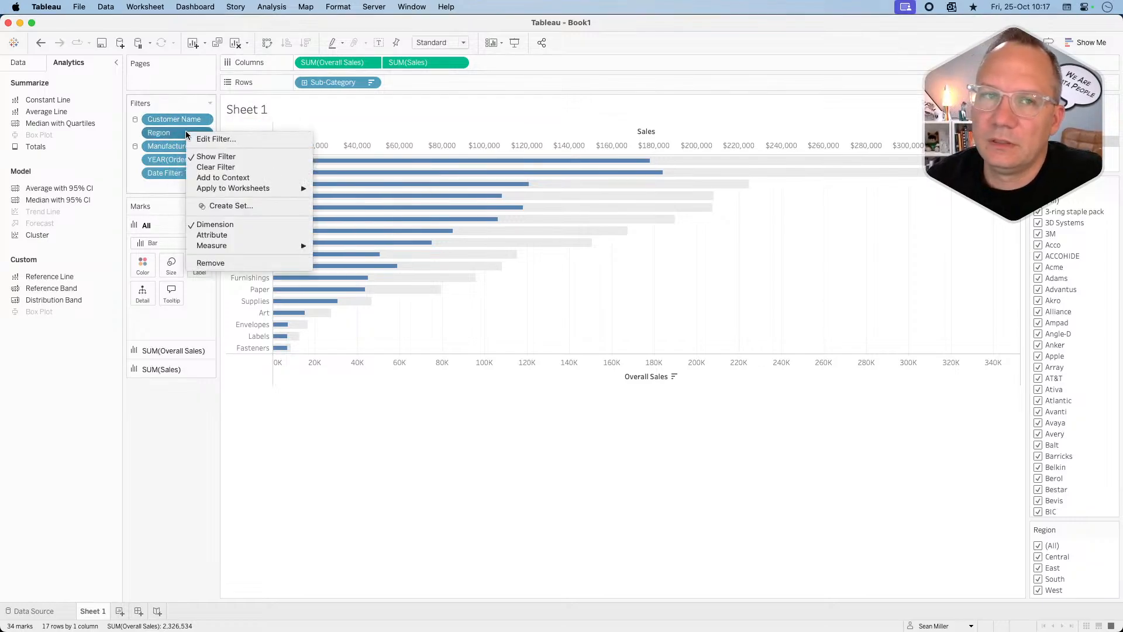
{"action": "mouse_move", "coordinate": [240, 187]}
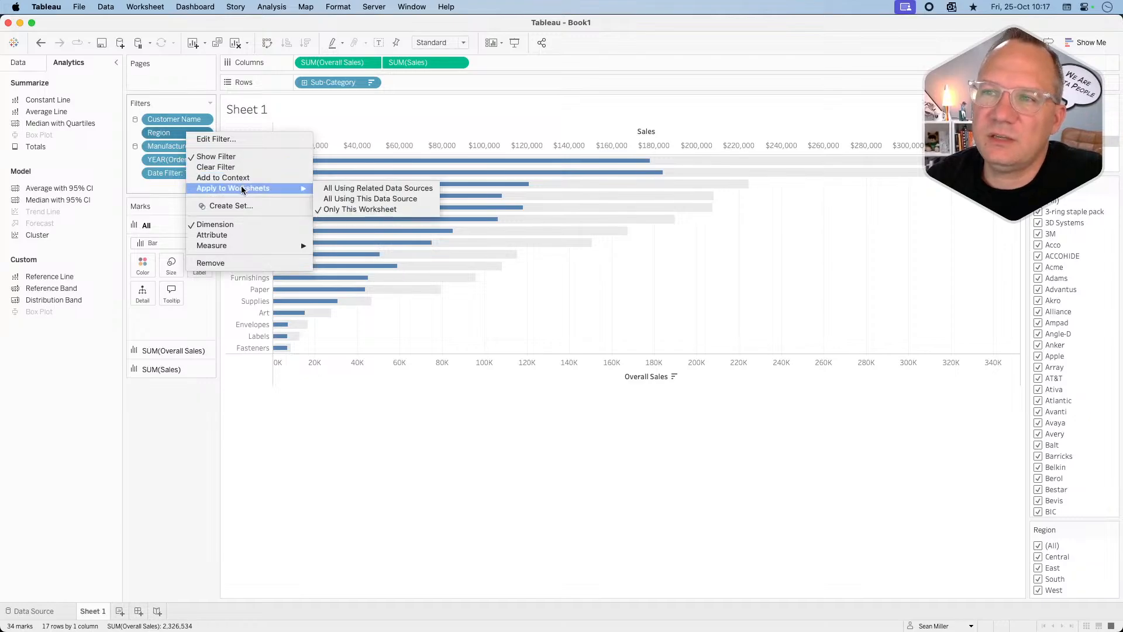
{"action": "left_click", "coordinate": [359, 196]}
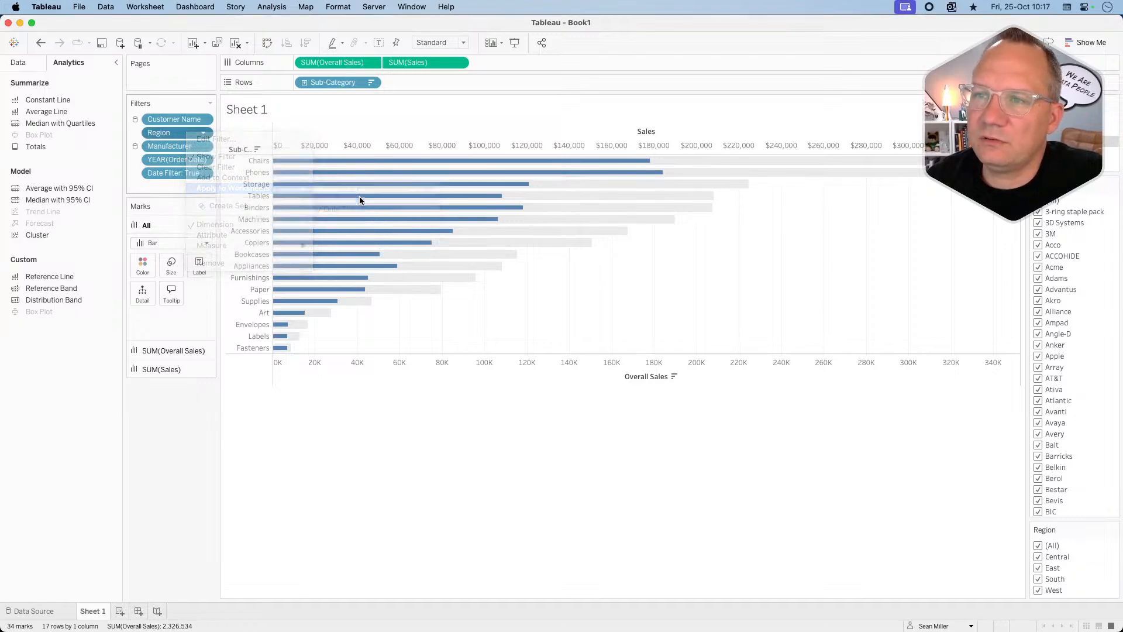
Apply the YEAR(Order Date) and Date Filter filters to all worksheets using this data source.
{"action": "right_click", "coordinate": [173, 159]}
{"action": "mouse_move", "coordinate": [202, 213]}
{"action": "left_click", "coordinate": [368, 224]}
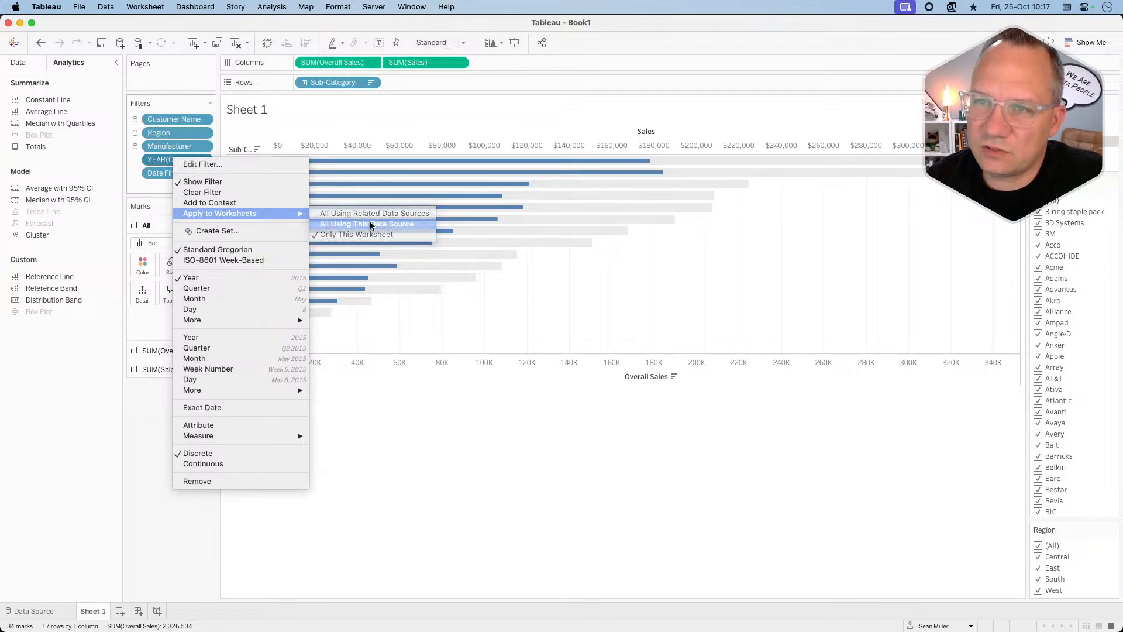
{"action": "right_click", "coordinate": [183, 176]}
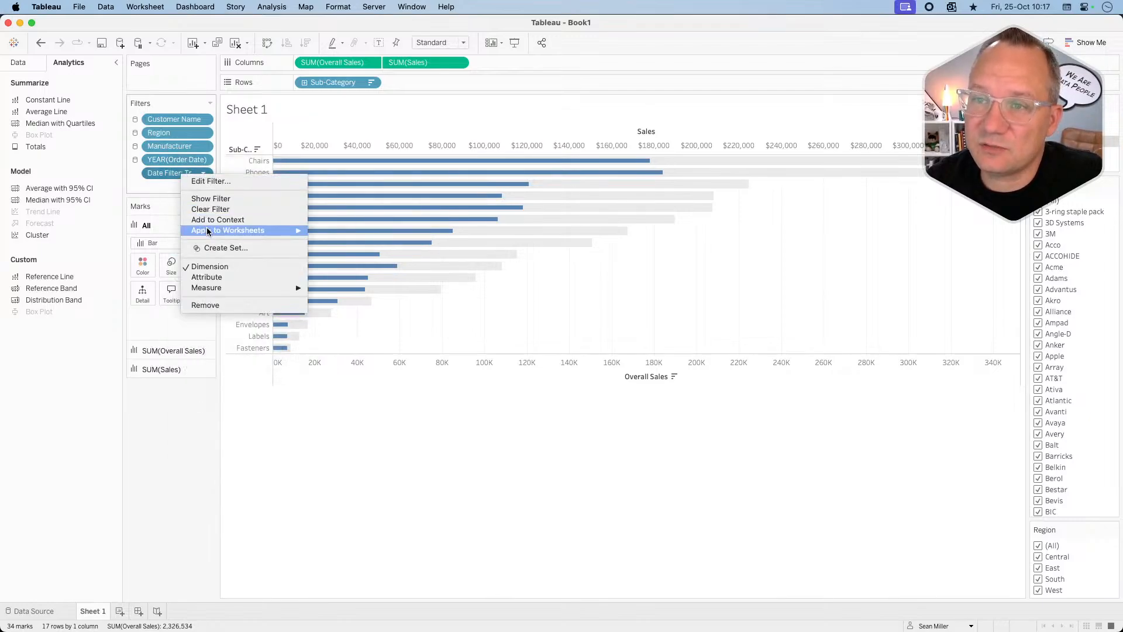
{"action": "mouse_move", "coordinate": [309, 233]}
{"action": "left_click", "coordinate": [351, 240]}
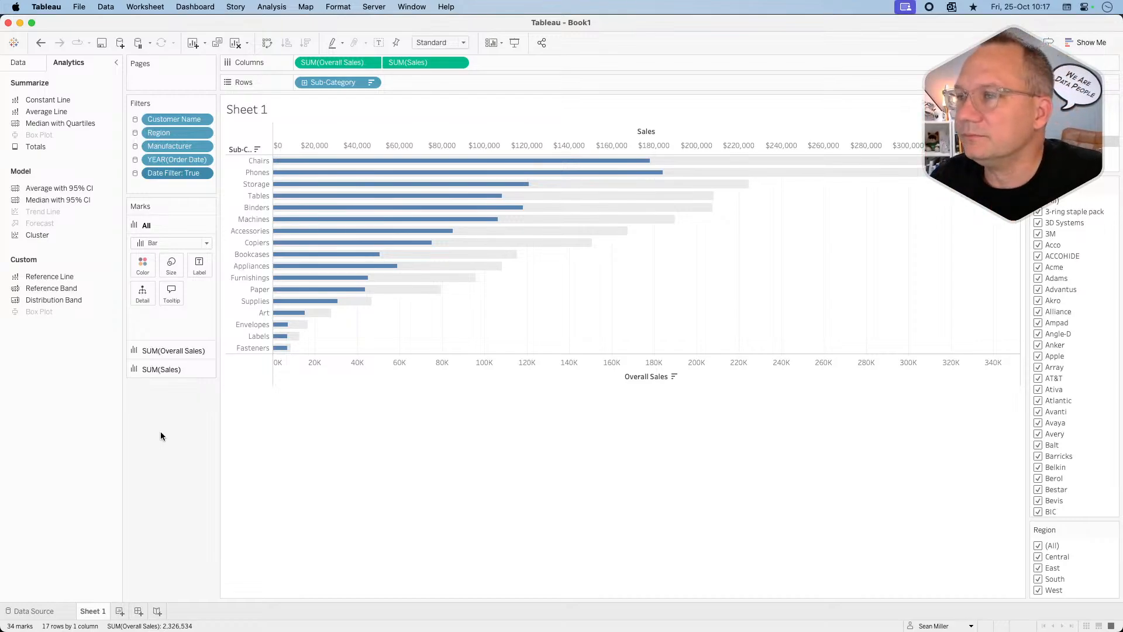
Hide the Sales axis header above the bars and remove Sub-Category from the rows.
{"action": "mouse_move", "coordinate": [492, 175]}
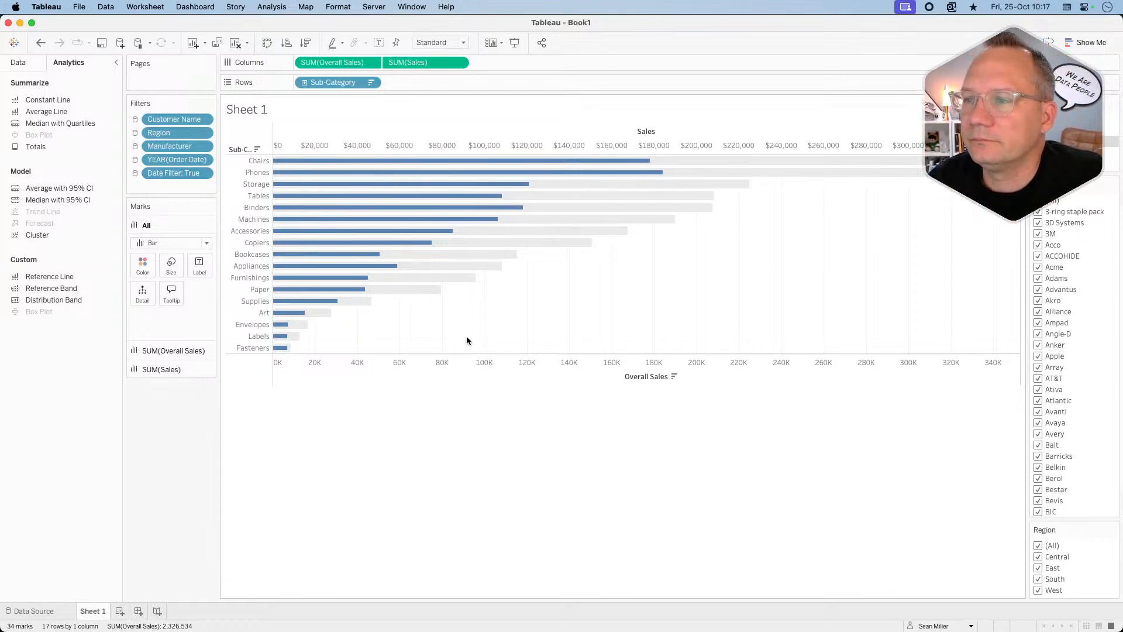
{"action": "right_click", "coordinate": [511, 135]}
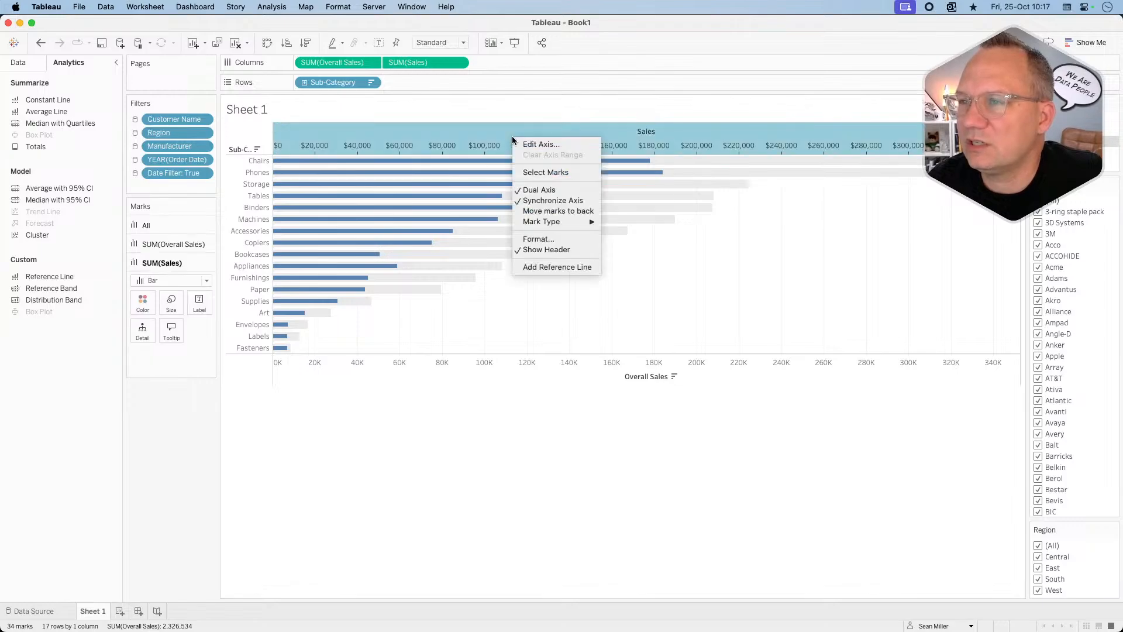
{"action": "left_click", "coordinate": [538, 250]}
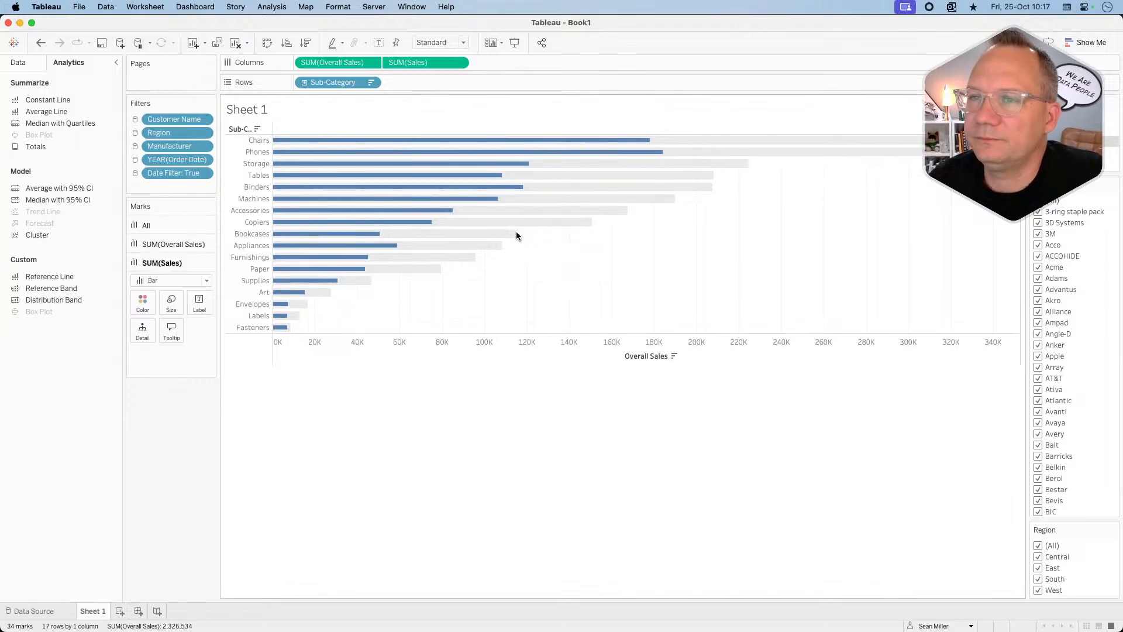
{"action": "right_click", "coordinate": [234, 129]}
{"action": "left_click", "coordinate": [253, 196]}
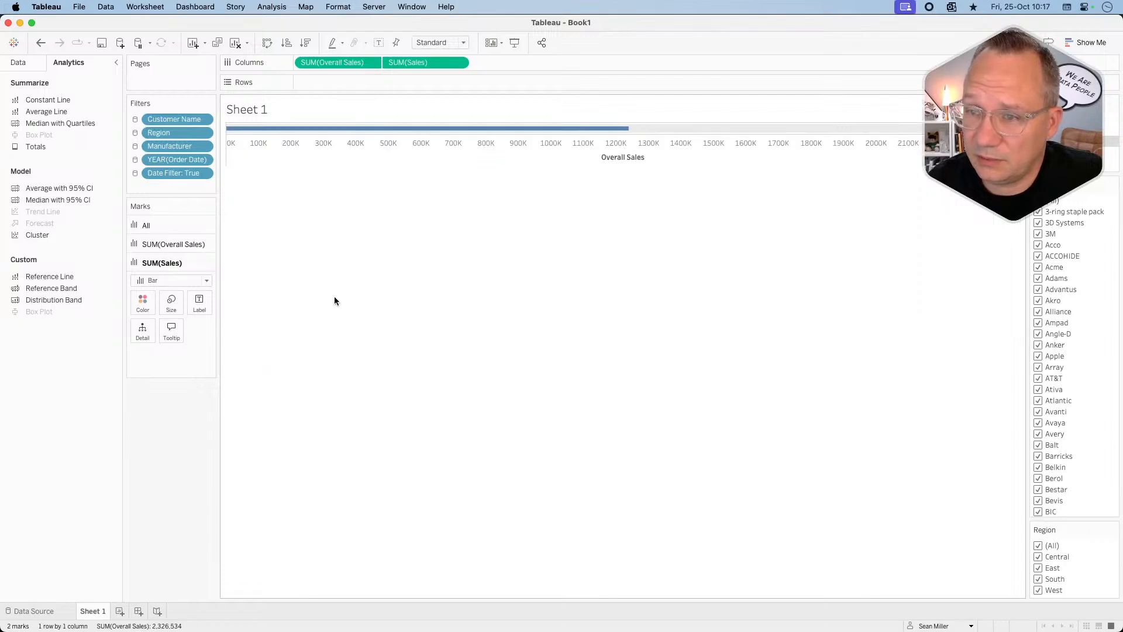
Undo the removal of Sub-Category from the rows, and hide the field labels for rows in the bar chart.
{"action": "right_click", "coordinate": [446, 294]}
{"action": "left_click", "coordinate": [347, 283]}
{"action": "key", "text": "super+z"}
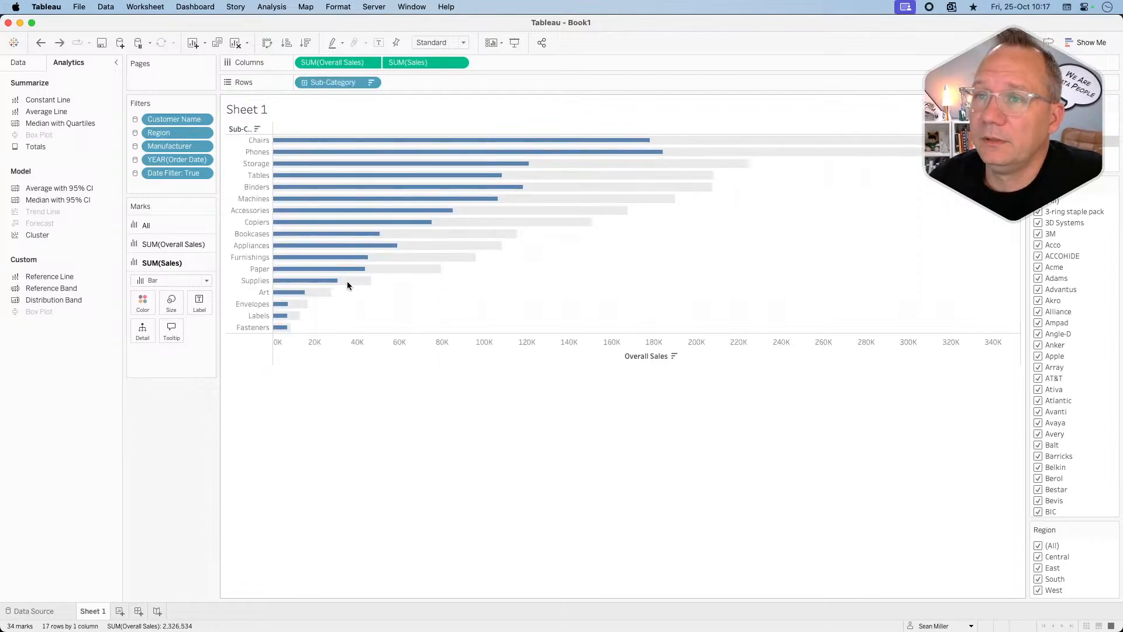
{"action": "right_click", "coordinate": [563, 294]}
{"action": "right_click", "coordinate": [263, 129]}
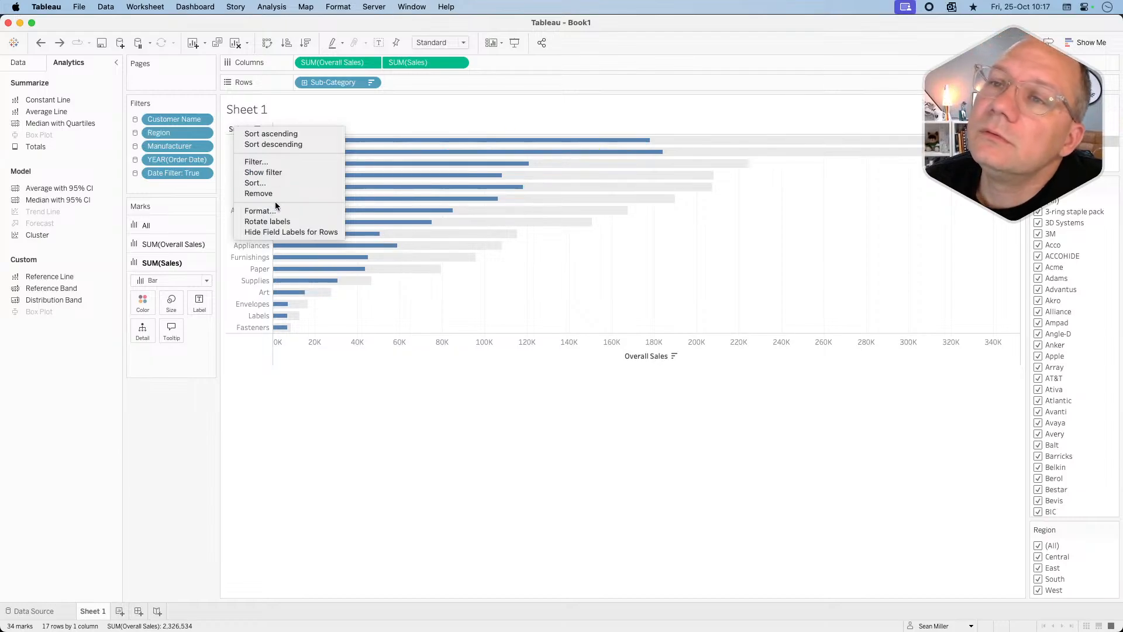
{"action": "left_click", "coordinate": [271, 231]}
Set the pane borders of both the row divider and the column divider to None for the sheet.
{"action": "right_click", "coordinate": [600, 268]}
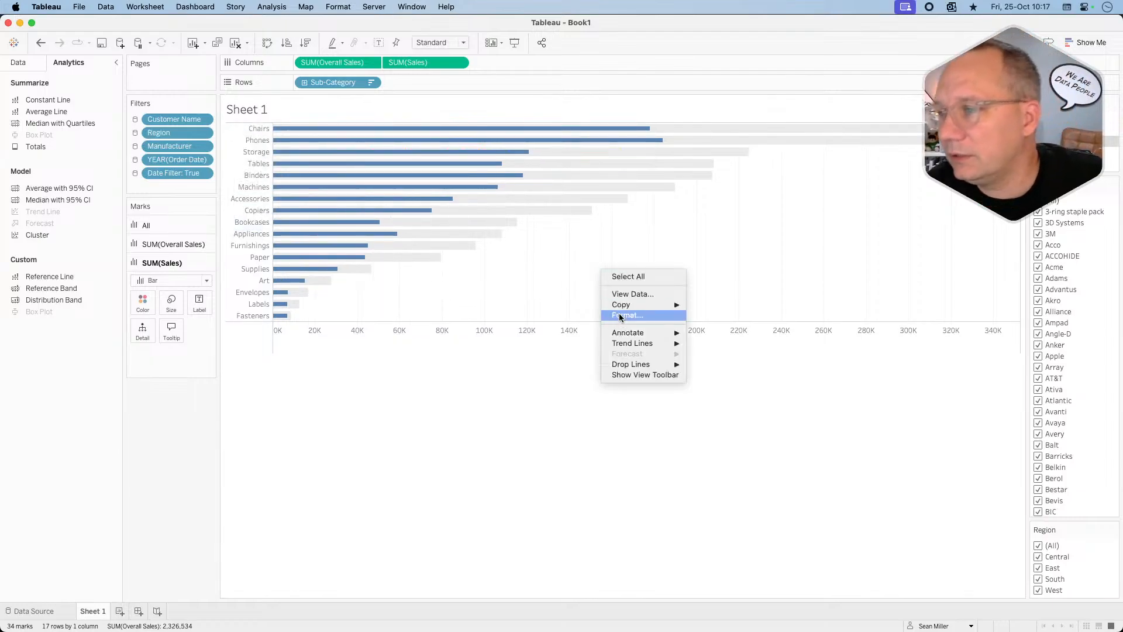
{"action": "left_click", "coordinate": [621, 313]}
{"action": "left_click", "coordinate": [57, 82]}
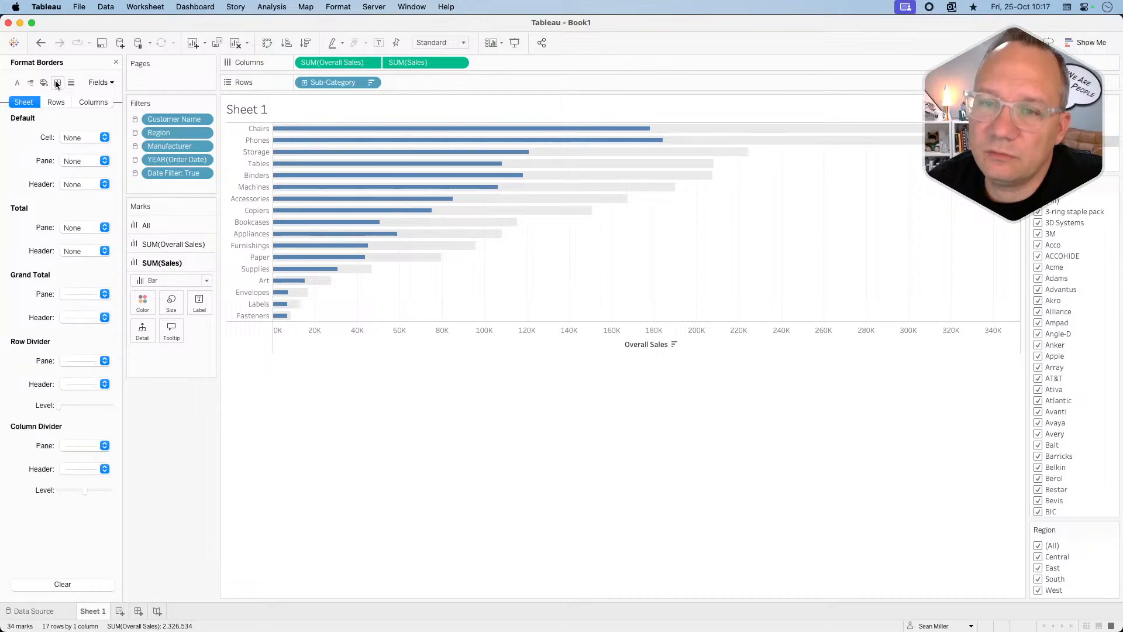
{"action": "left_click", "coordinate": [70, 361]}
{"action": "left_click", "coordinate": [68, 381]}
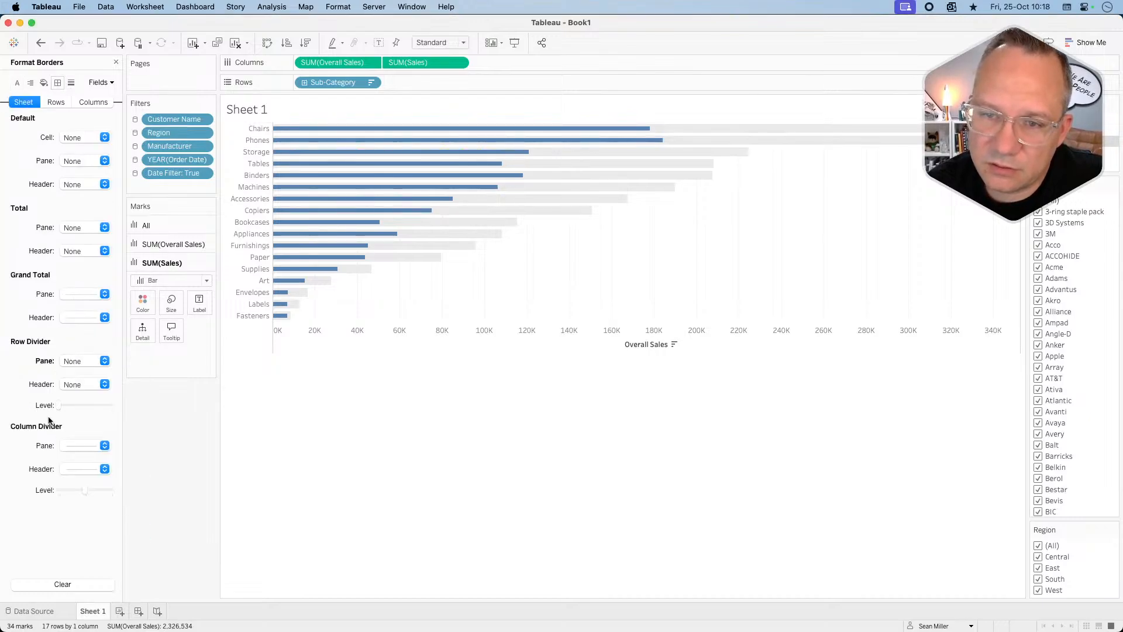
{"action": "left_click", "coordinate": [76, 444]}
{"action": "left_click", "coordinate": [168, 440]}
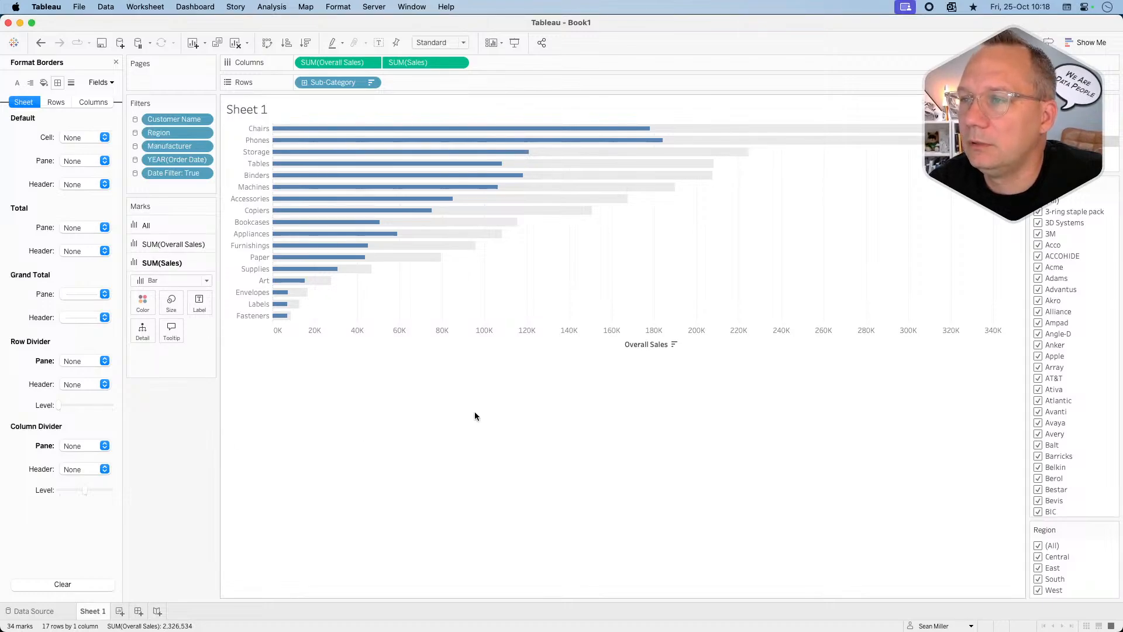
Check the reference dashboard in the browser, return to Tableau, and set the sheet-level grid lines to None.
{"action": "key", "text": "super+Tab"}
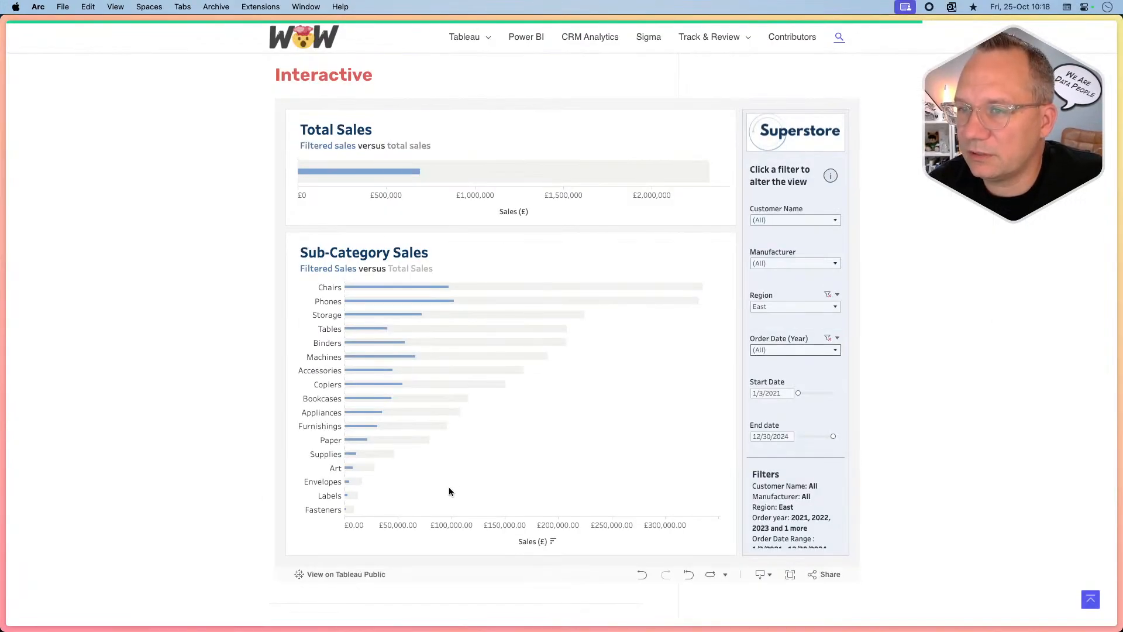
{"action": "key", "text": "super+Tab"}
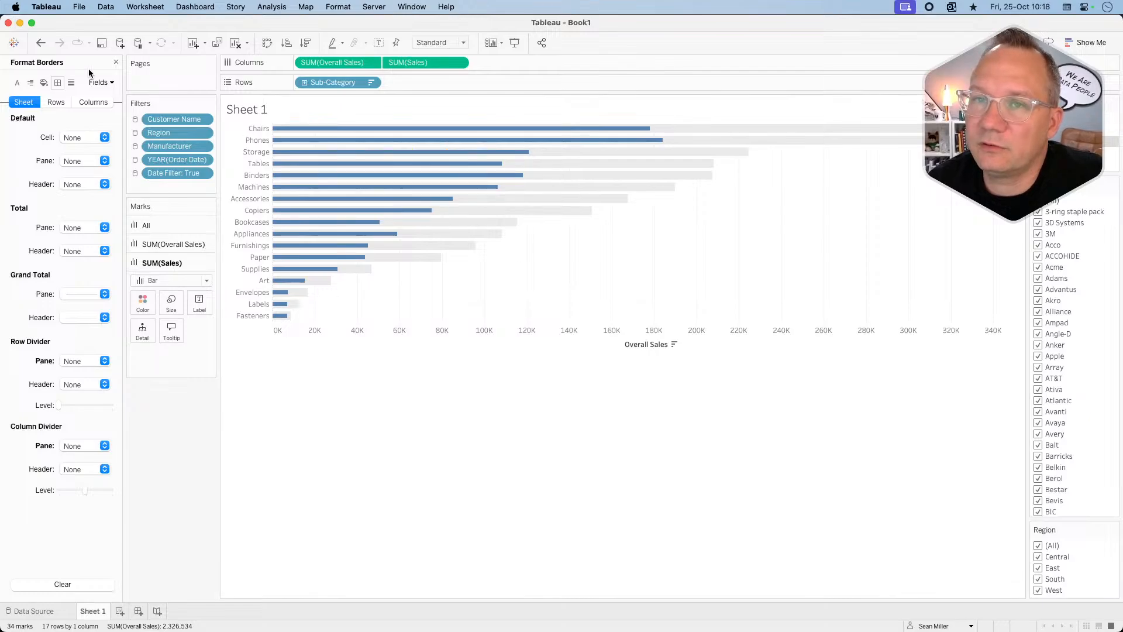
{"action": "left_click", "coordinate": [72, 83]}
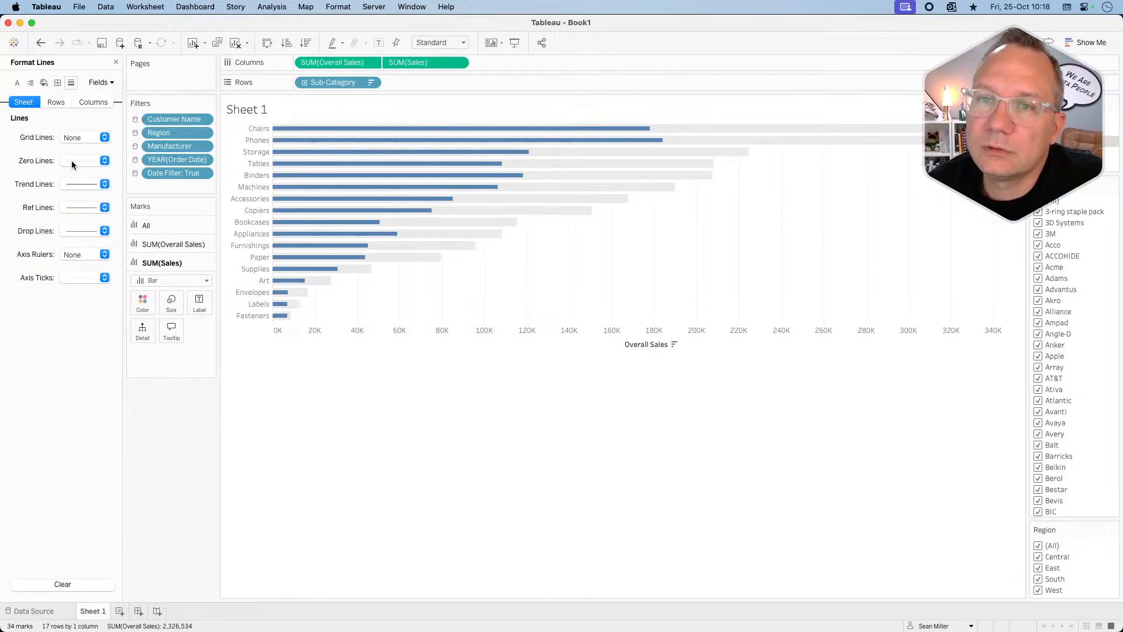
{"action": "left_click", "coordinate": [82, 135]}
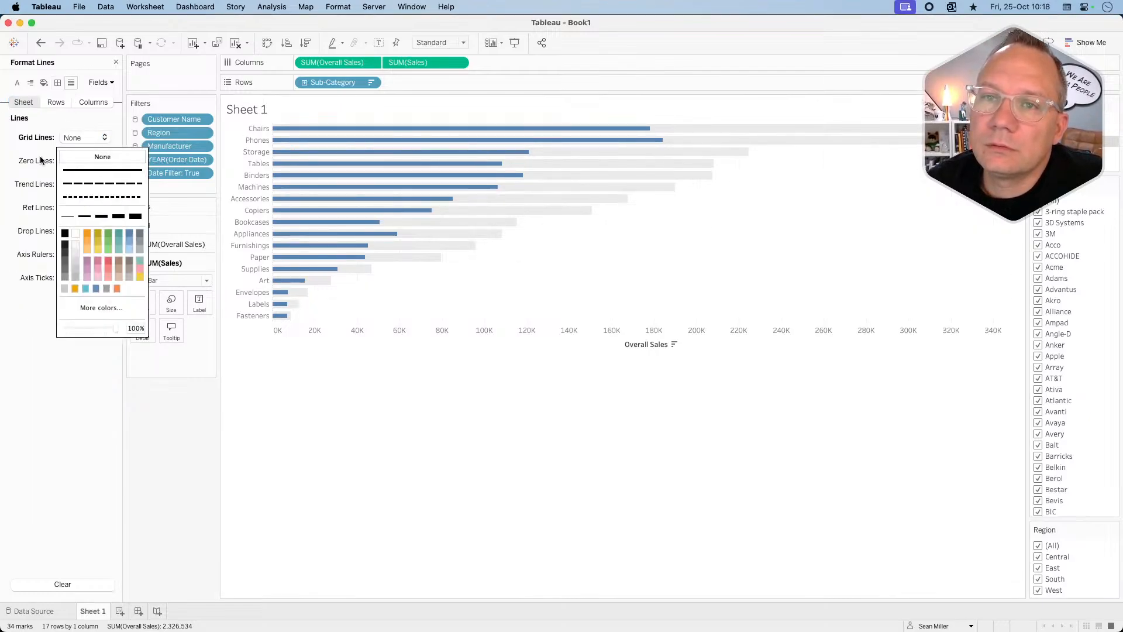
{"action": "left_click", "coordinate": [81, 158]}
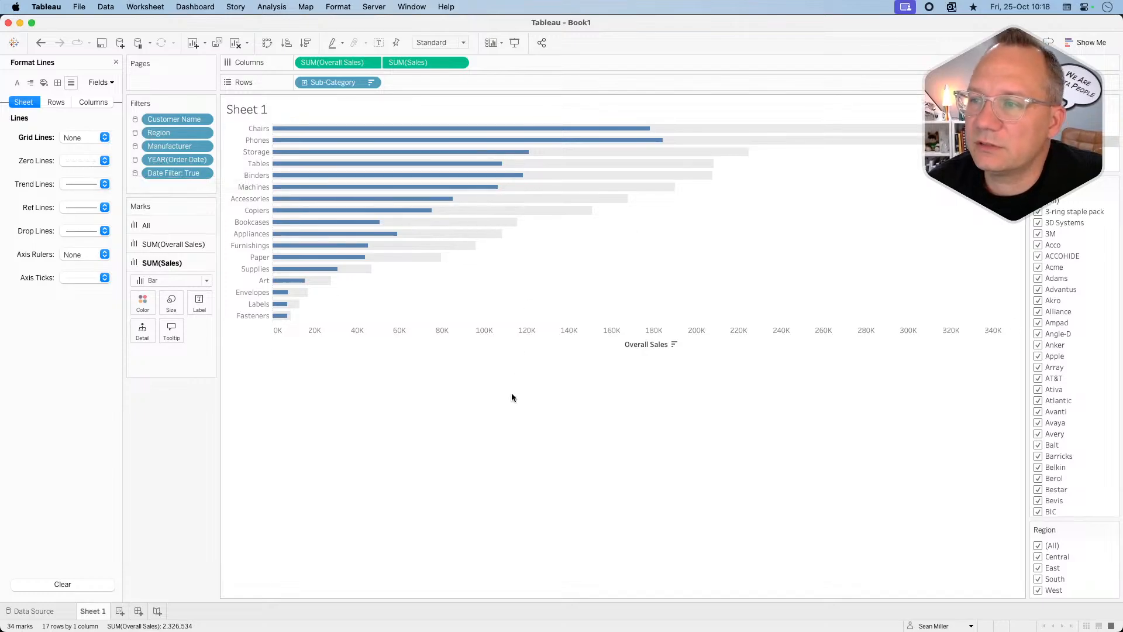
Give the columns dashed grid lines and compare the chart with the reference dashboard.
{"action": "left_click", "coordinate": [96, 103]}
{"action": "left_click", "coordinate": [82, 137]}
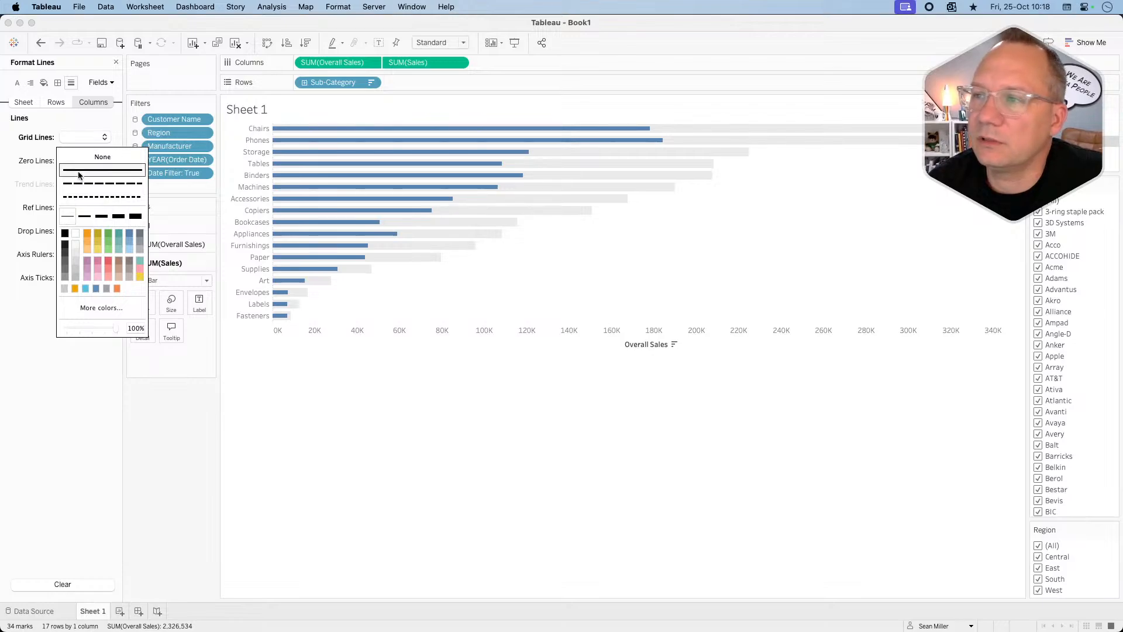
{"action": "left_click", "coordinate": [100, 188]}
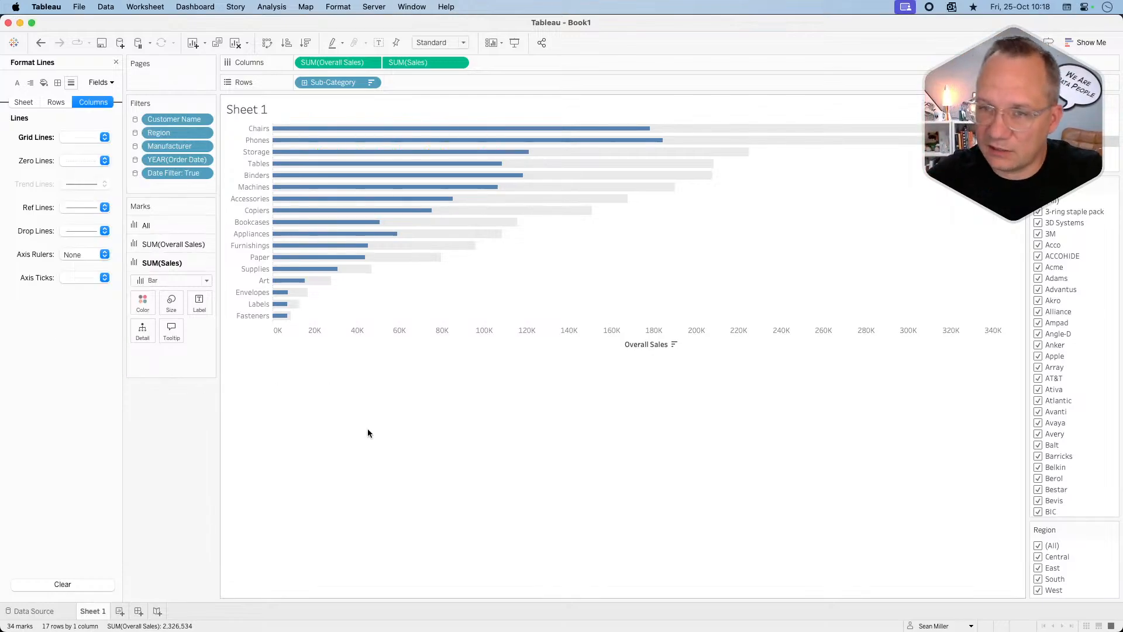
{"action": "key", "text": "super+Tab"}
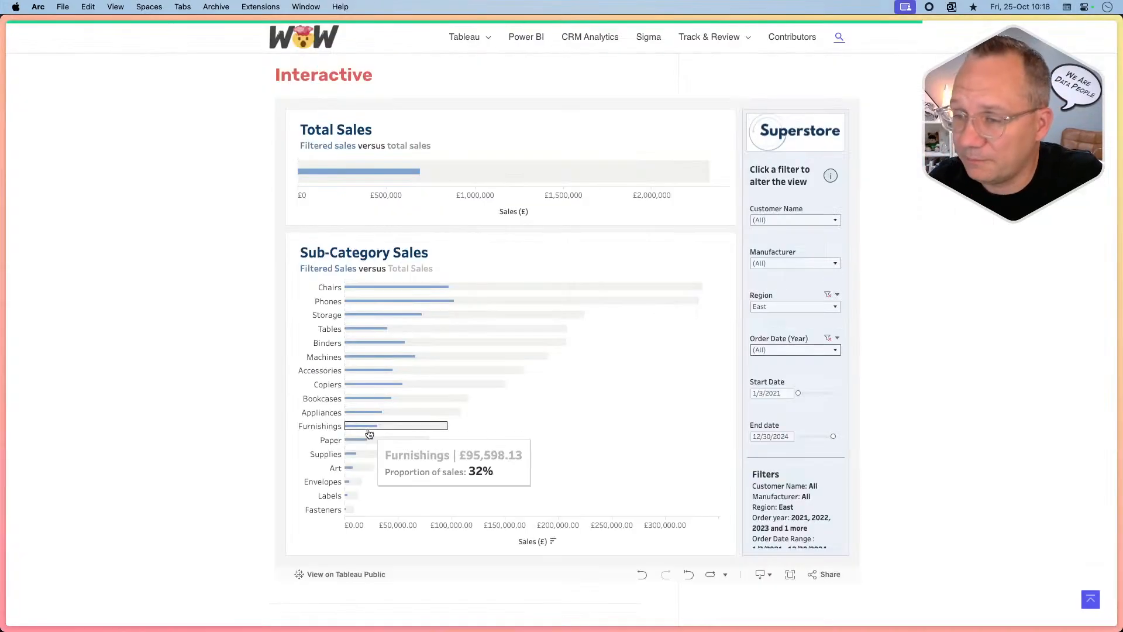
{"action": "key", "text": "super+Tab"}
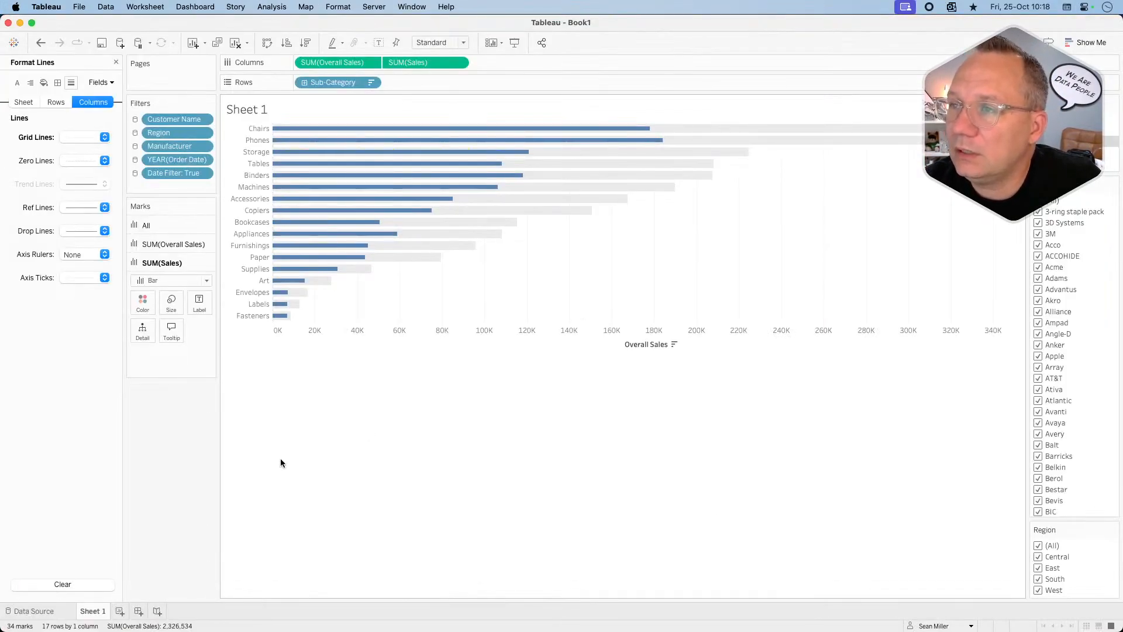
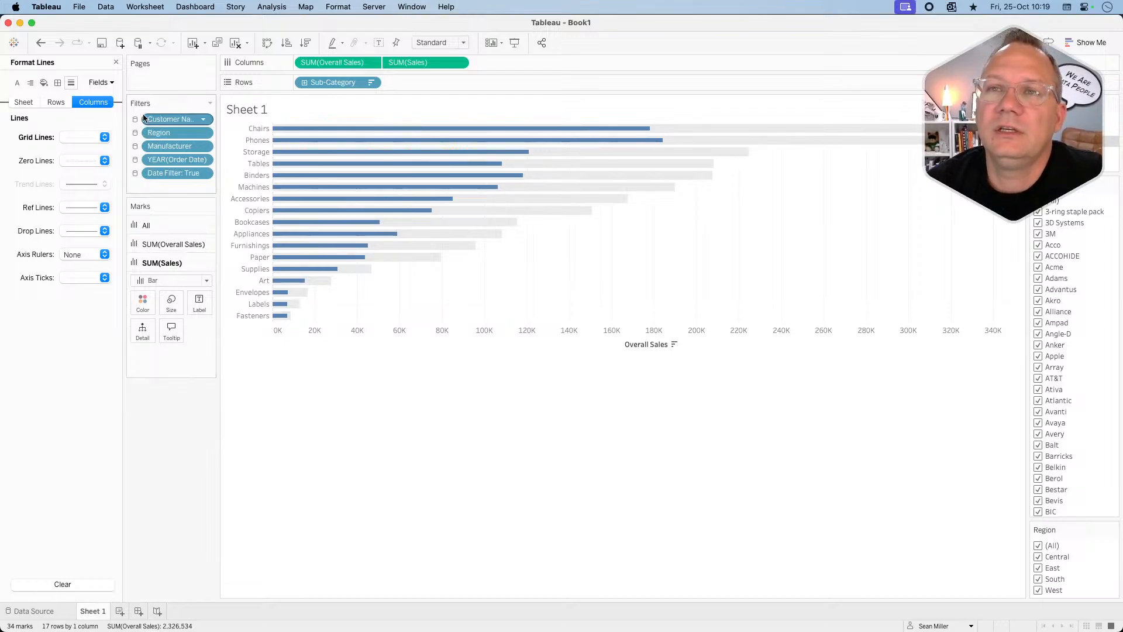
Turn off the sort controls for the worksheet and check the Overall Sales axis title.
{"action": "left_click", "coordinate": [143, 7]}
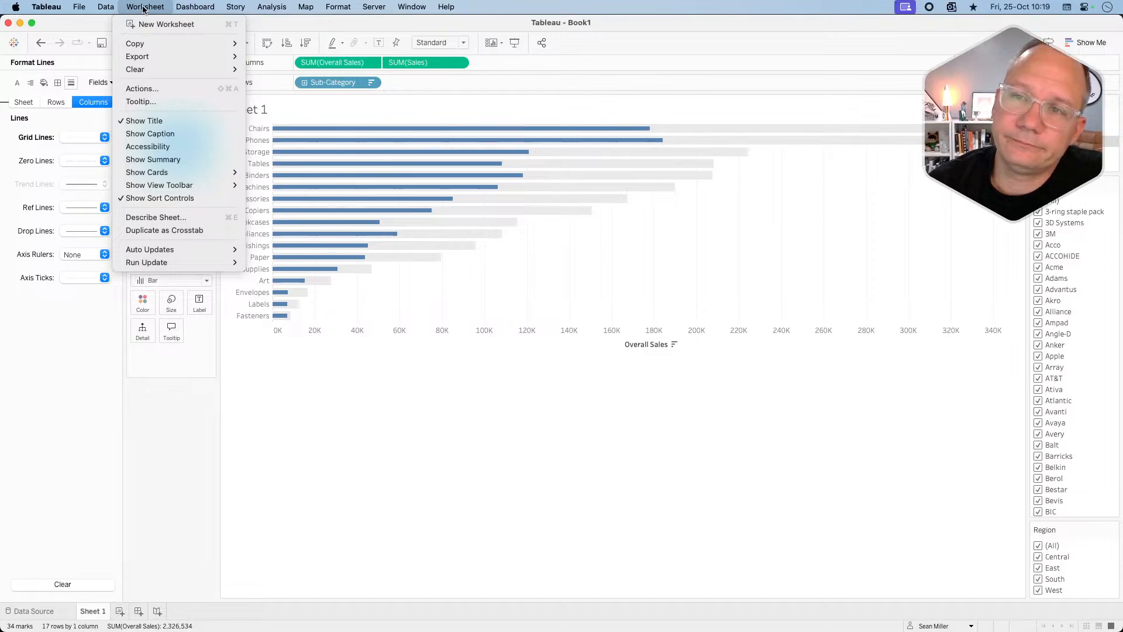
{"action": "left_click", "coordinate": [189, 199]}
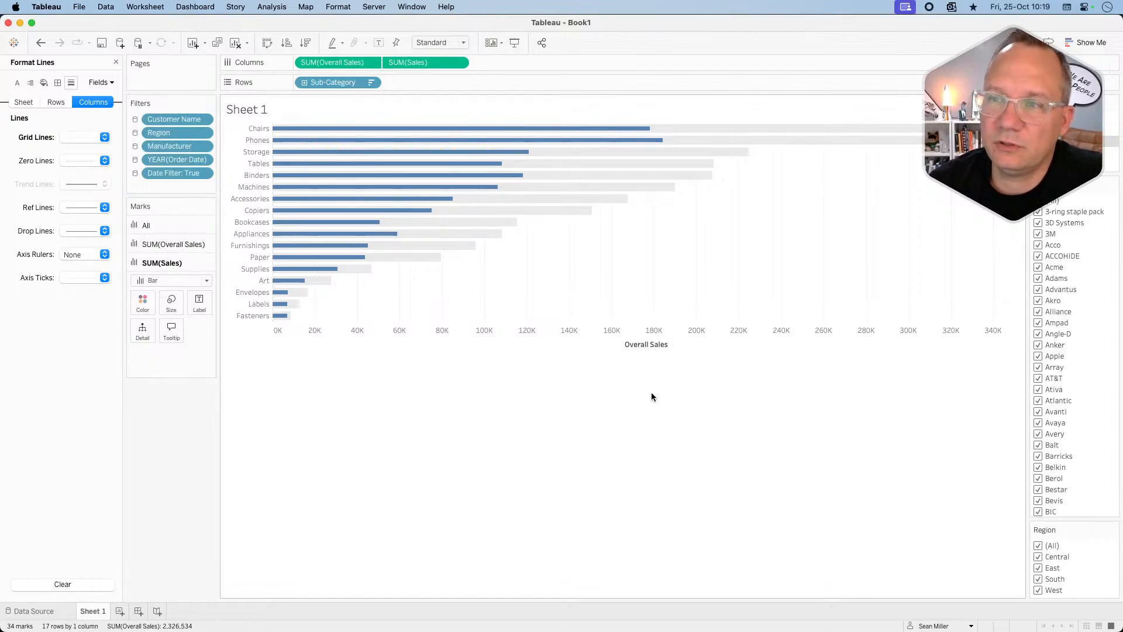
{"action": "left_click", "coordinate": [669, 344]}
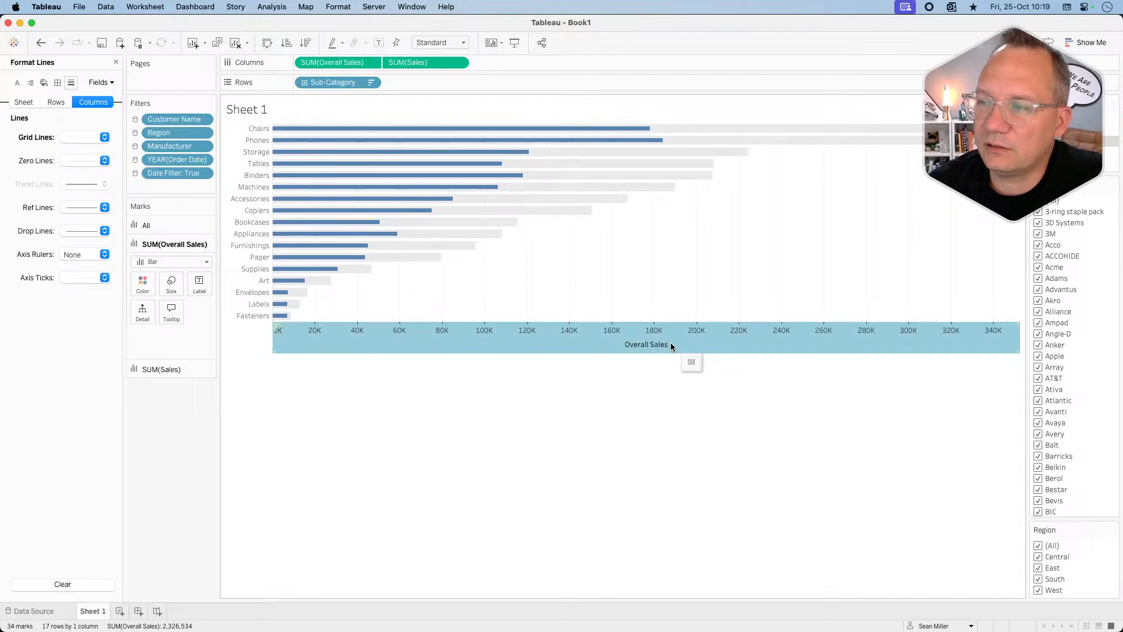
{"action": "left_click", "coordinate": [395, 384]}
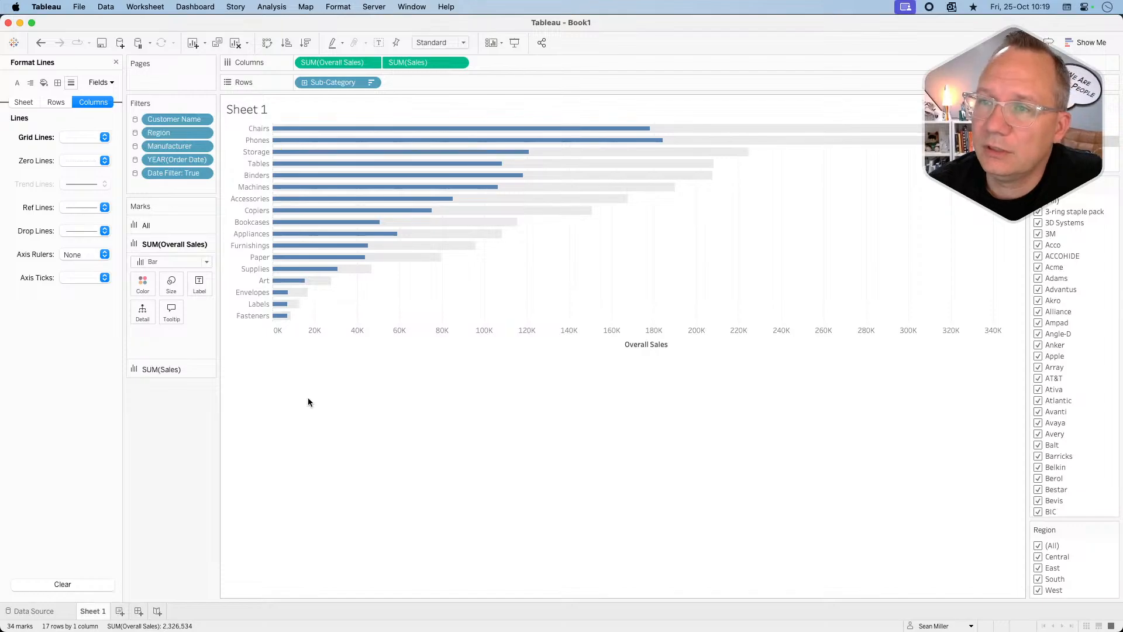
Rename the worksheet as Subcat Bar.
{"action": "double_click", "coordinate": [93, 611]}
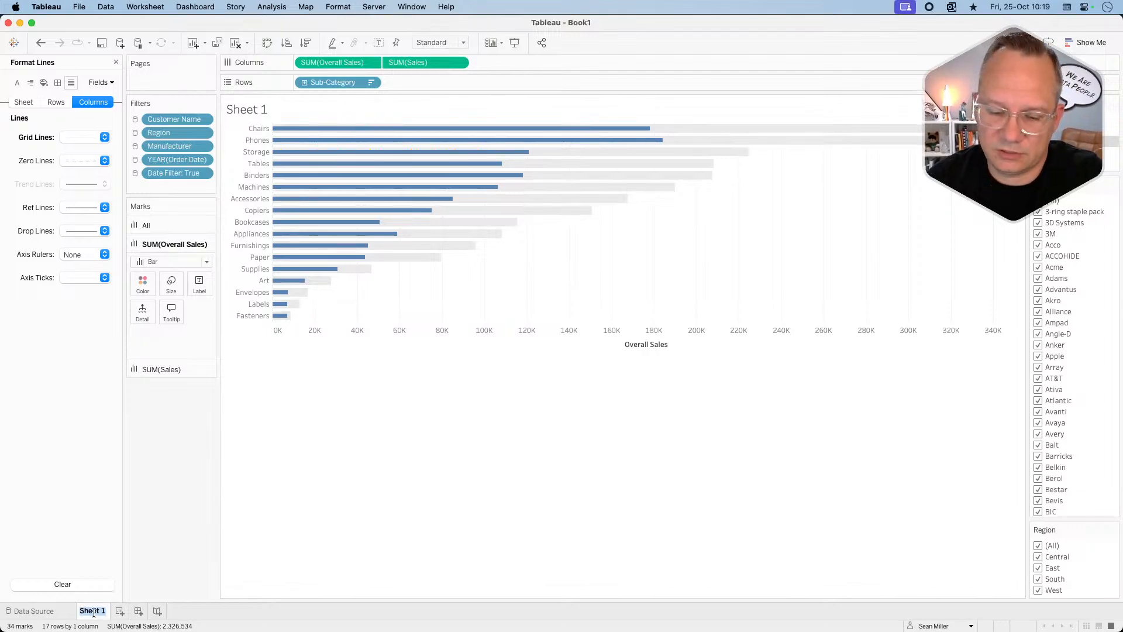
{"action": "type", "text": "Sub Bar"}
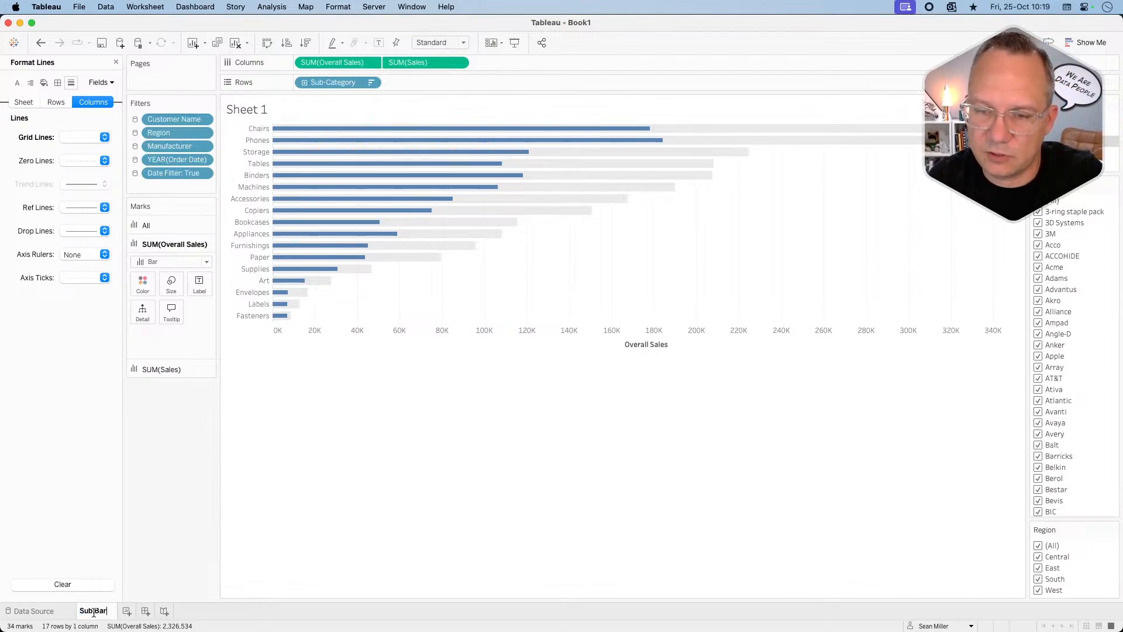
{"action": "key", "text": "Return"}
{"action": "right_click", "coordinate": [93, 613]}
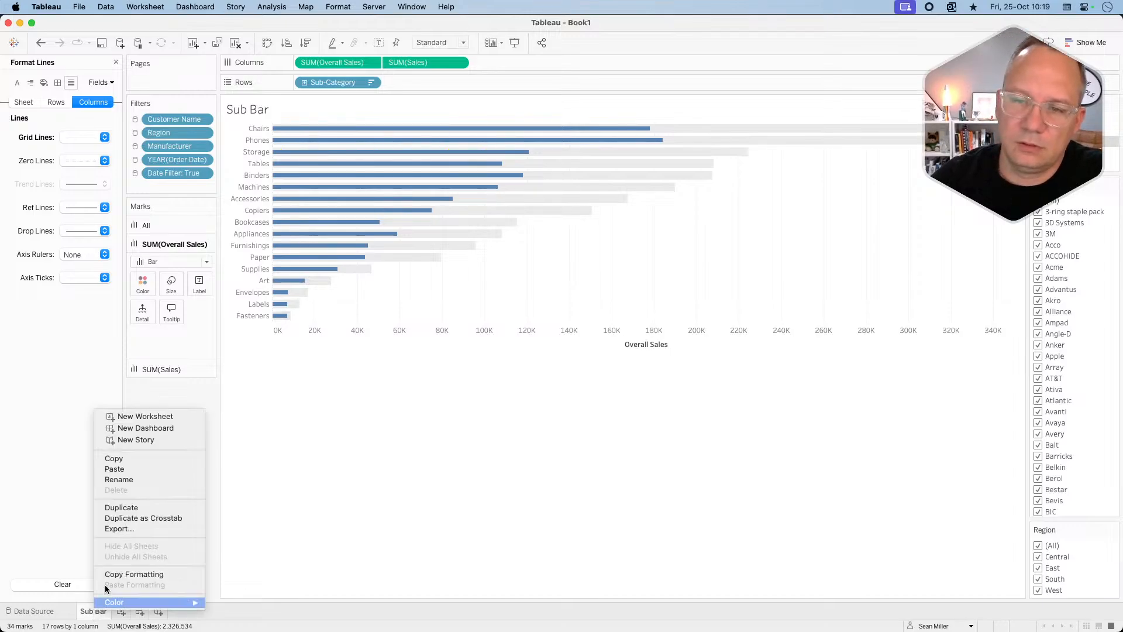
{"action": "left_click", "coordinate": [88, 613]}
{"action": "double_click", "coordinate": [93, 611]}
{"action": "left_click", "coordinate": [93, 611]}
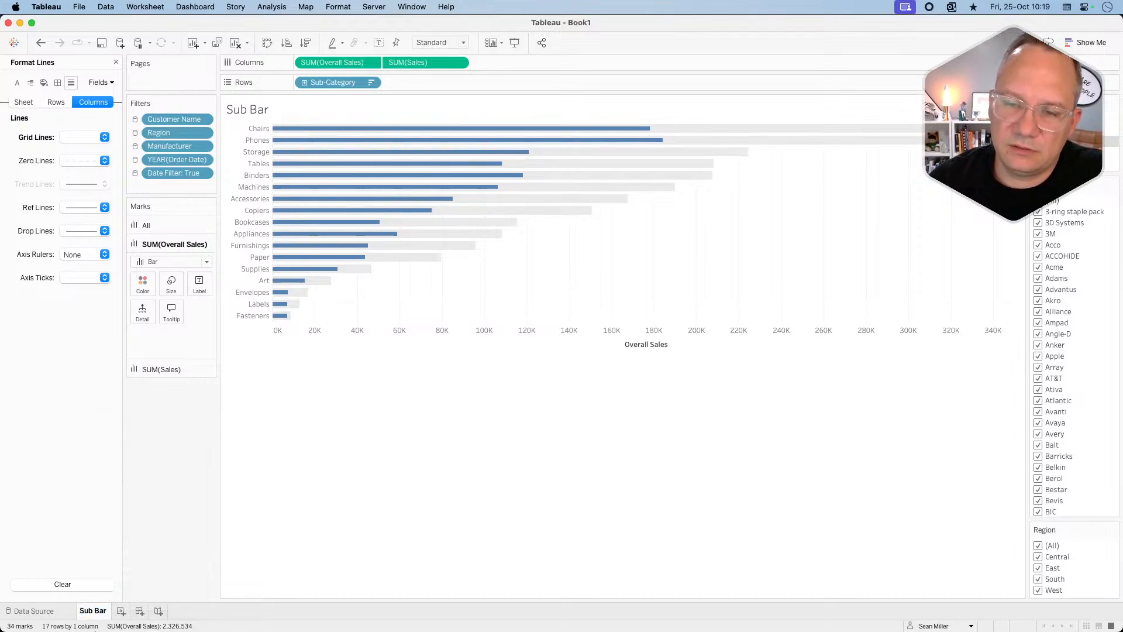
{"action": "type", "text": "cat"}
{"action": "key", "text": "Return"}
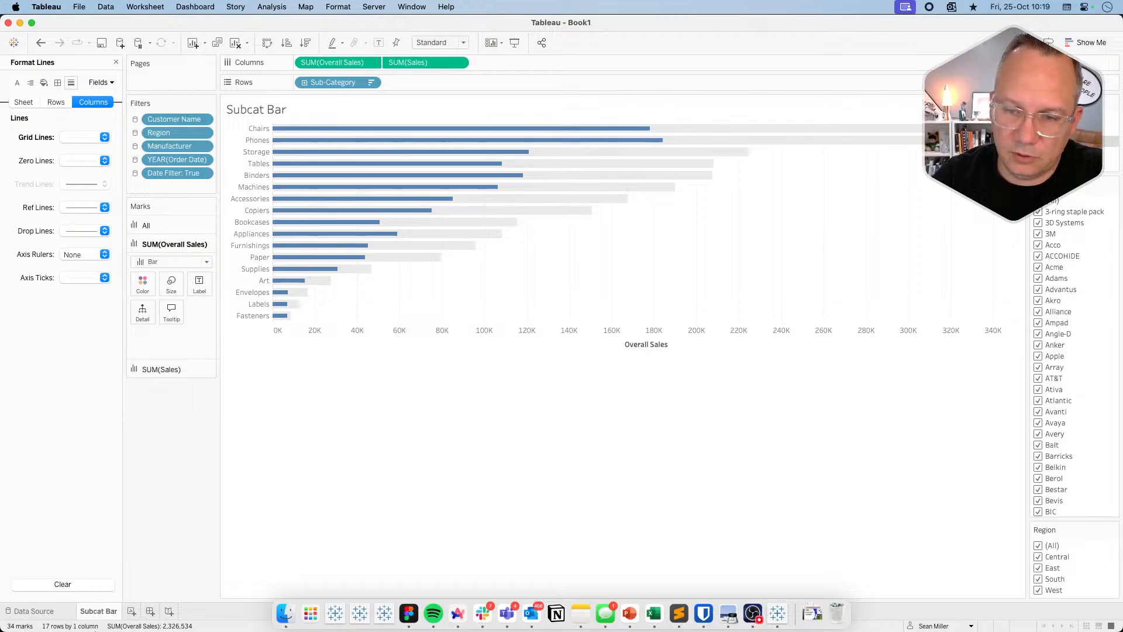
Duplicate the Subcat Bar sheet and remove Sub-Category from the rows of the copy.
{"action": "right_click", "coordinate": [108, 618]}
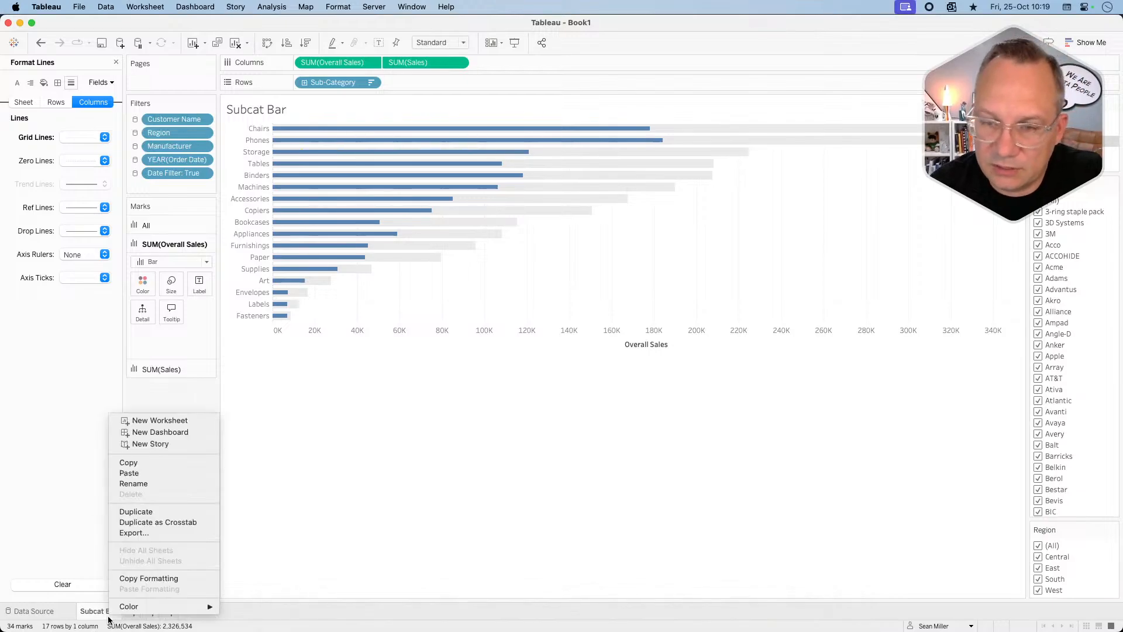
{"action": "left_click", "coordinate": [138, 512]}
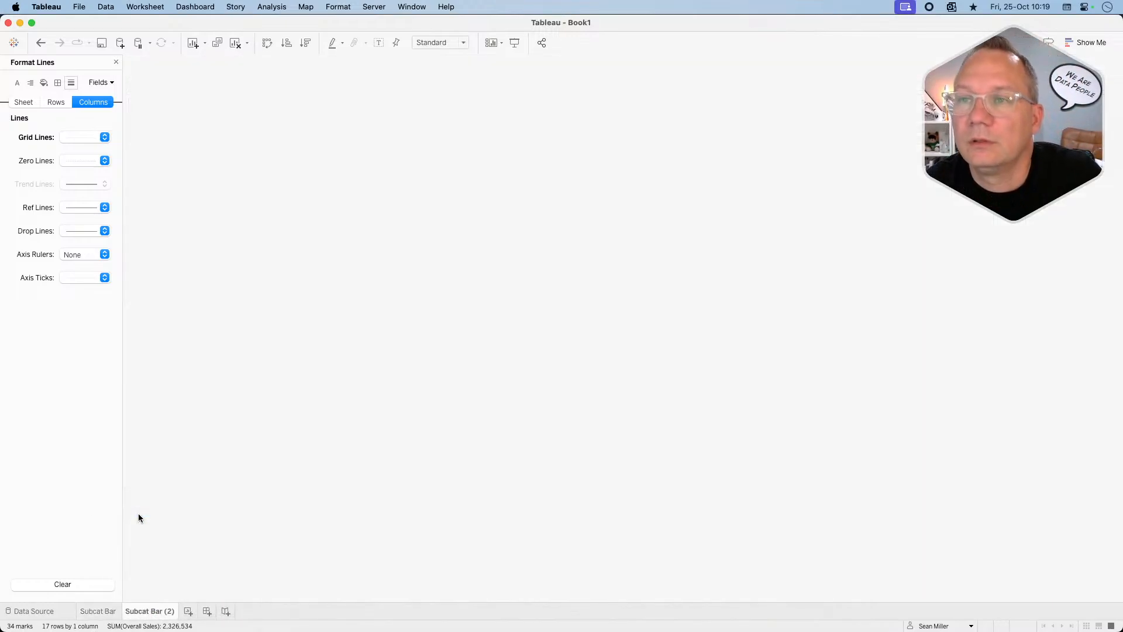
{"action": "left_click_drag", "start_coordinate": [322, 83], "coordinate": [154, 453]}
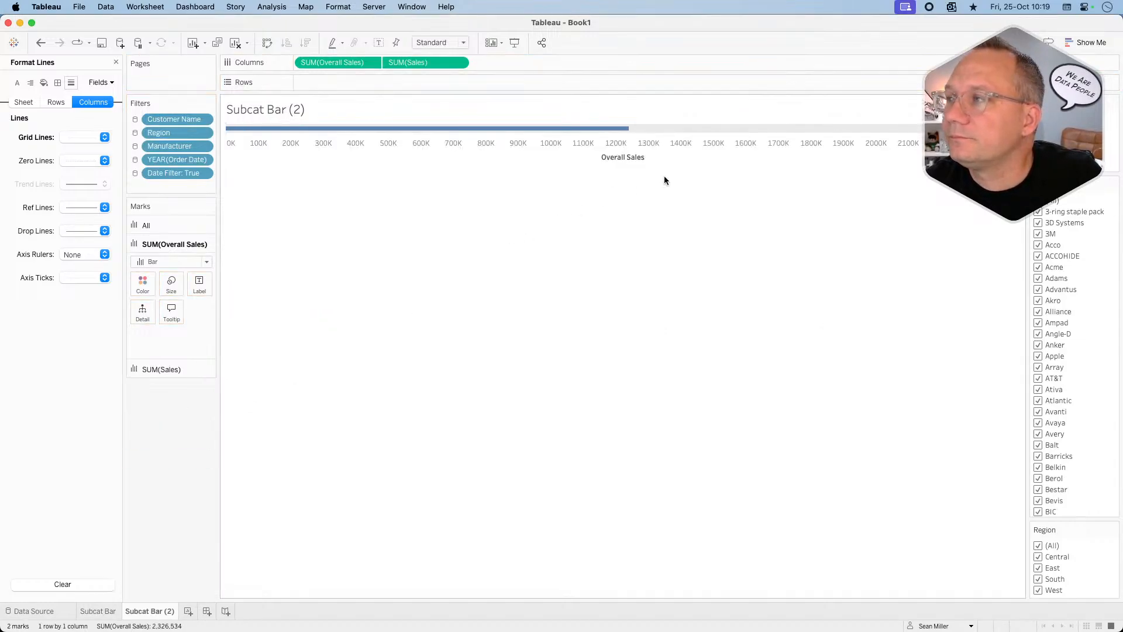
Set the default number format of the Overall Sales field to Currency (Custom) with a $ prefix and zero decimal places.
{"action": "left_click", "coordinate": [116, 62]}
{"action": "left_click", "coordinate": [65, 403]}
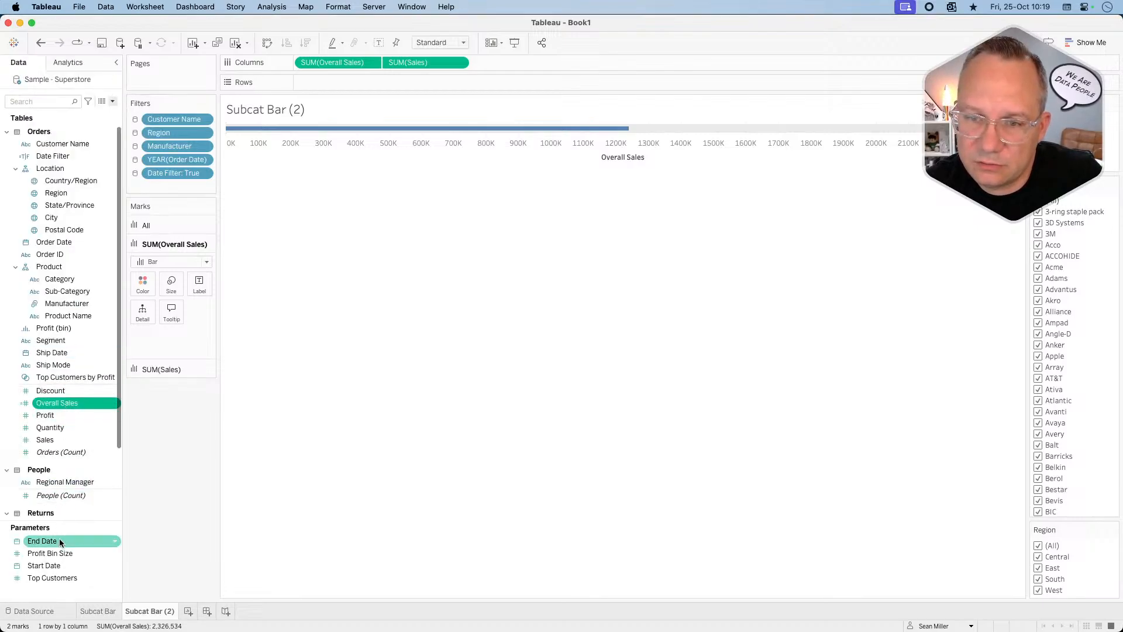
{"action": "right_click", "coordinate": [70, 403]}
{"action": "mouse_move", "coordinate": [130, 326]}
{"action": "left_click", "coordinate": [211, 341]}
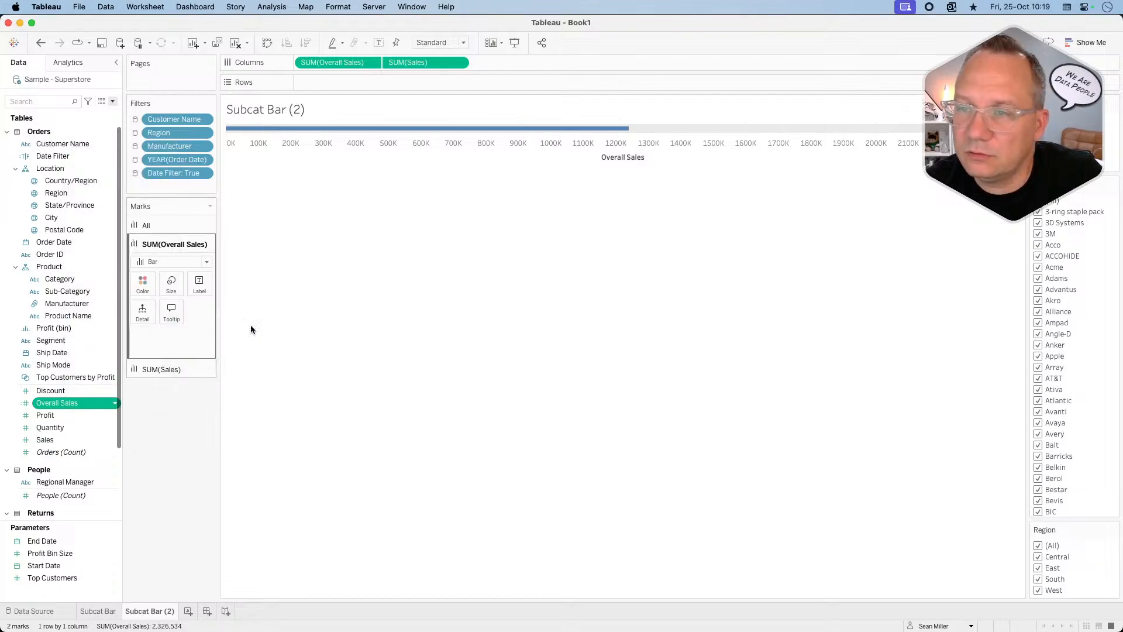
{"action": "left_click", "coordinate": [494, 298]}
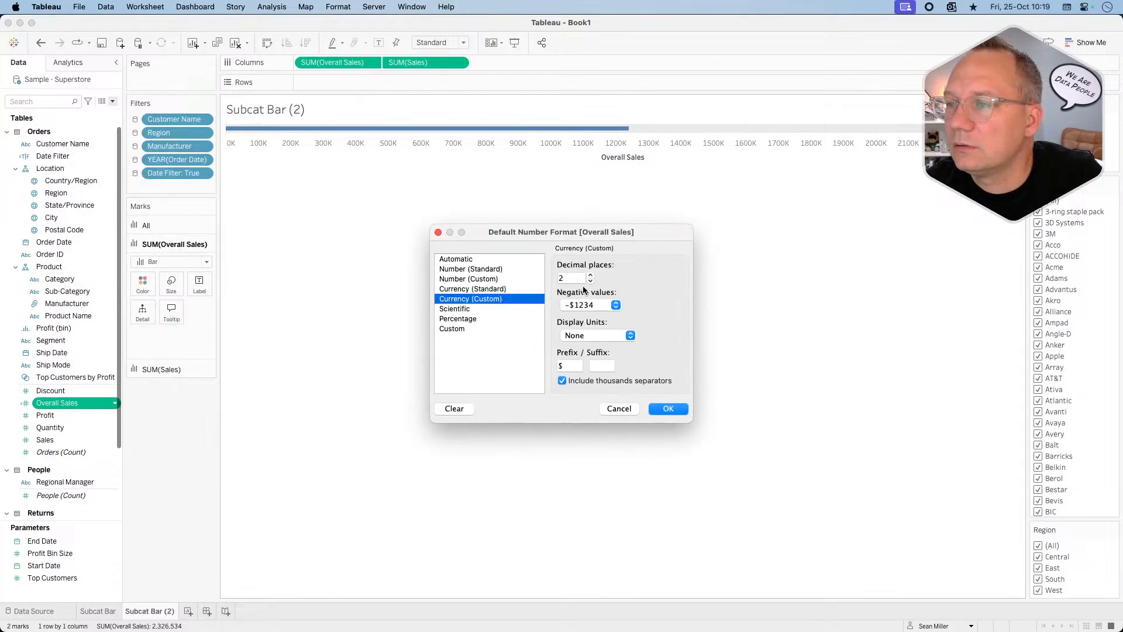
{"action": "left_click", "coordinate": [670, 408]}
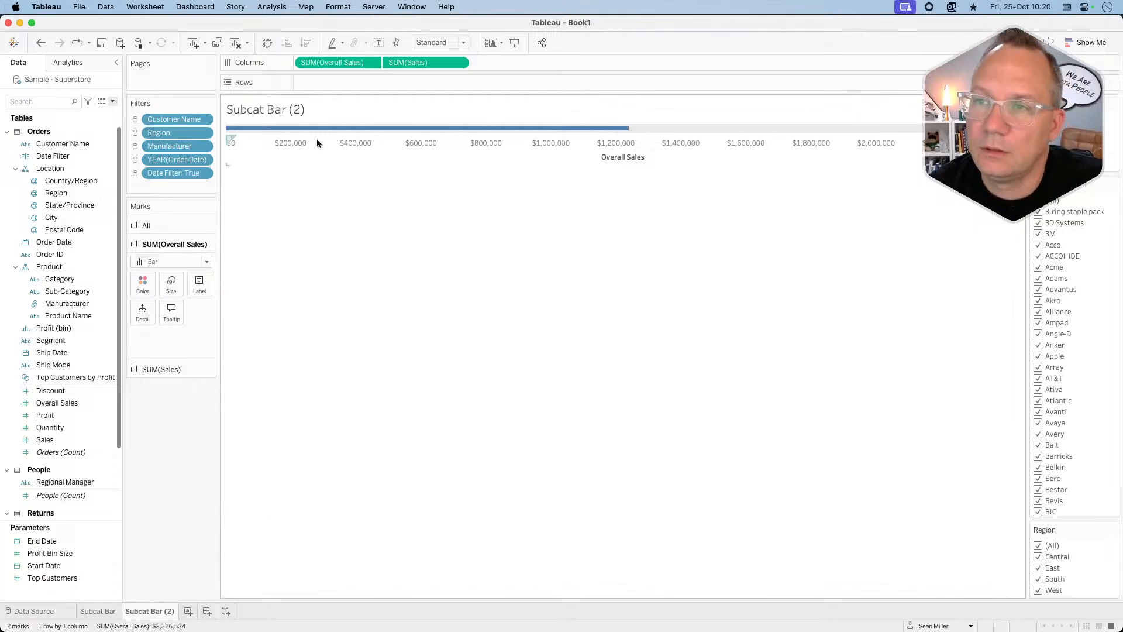
Replace the sheet-name placeholder in the Subcat Bar (2) worksheet title with "Total Sales".
{"action": "key", "text": "super+Tab"}
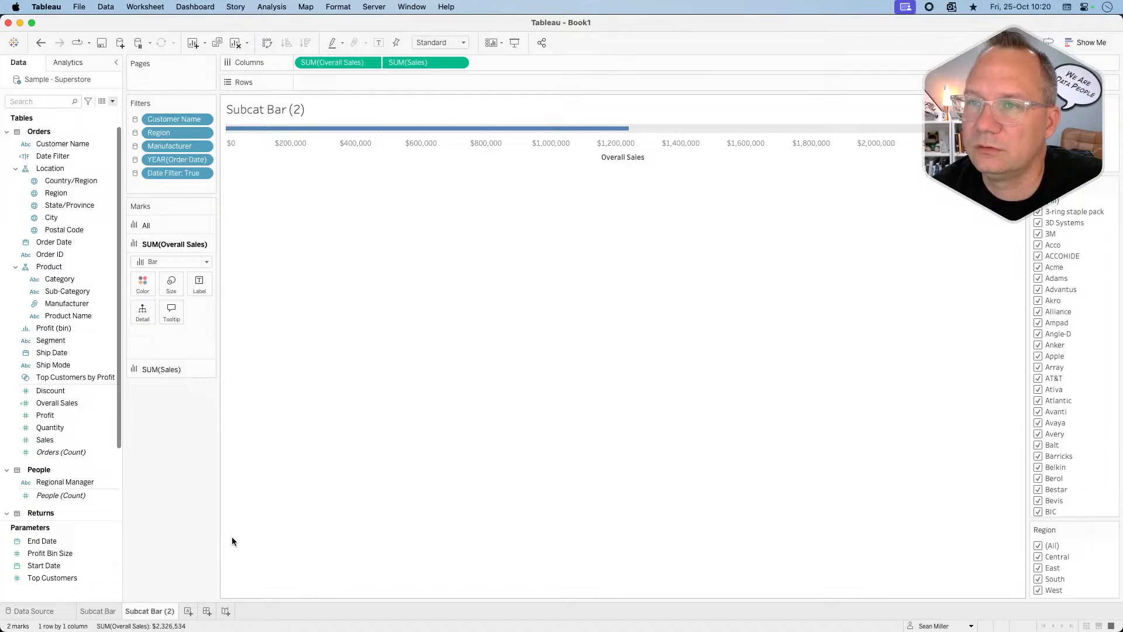
{"action": "double_click", "coordinate": [269, 111]}
{"action": "left_click_drag", "start_coordinate": [187, 219], "coordinate": [414, 215]}
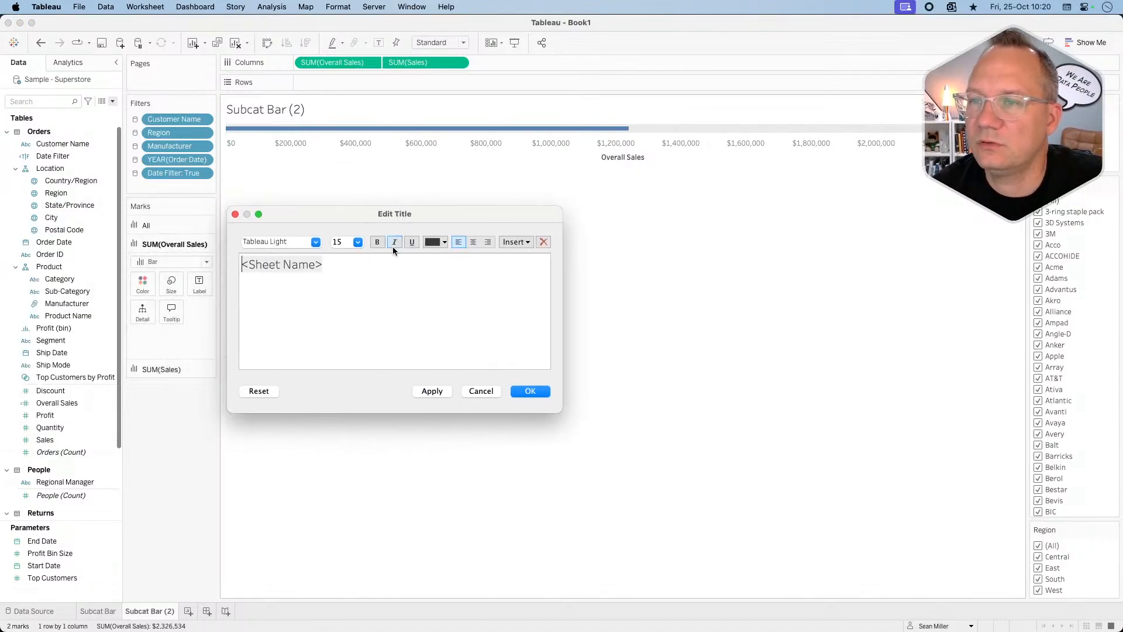
{"action": "left_click_drag", "start_coordinate": [366, 269], "coordinate": [205, 270]}
{"action": "type", "text": "Total"}
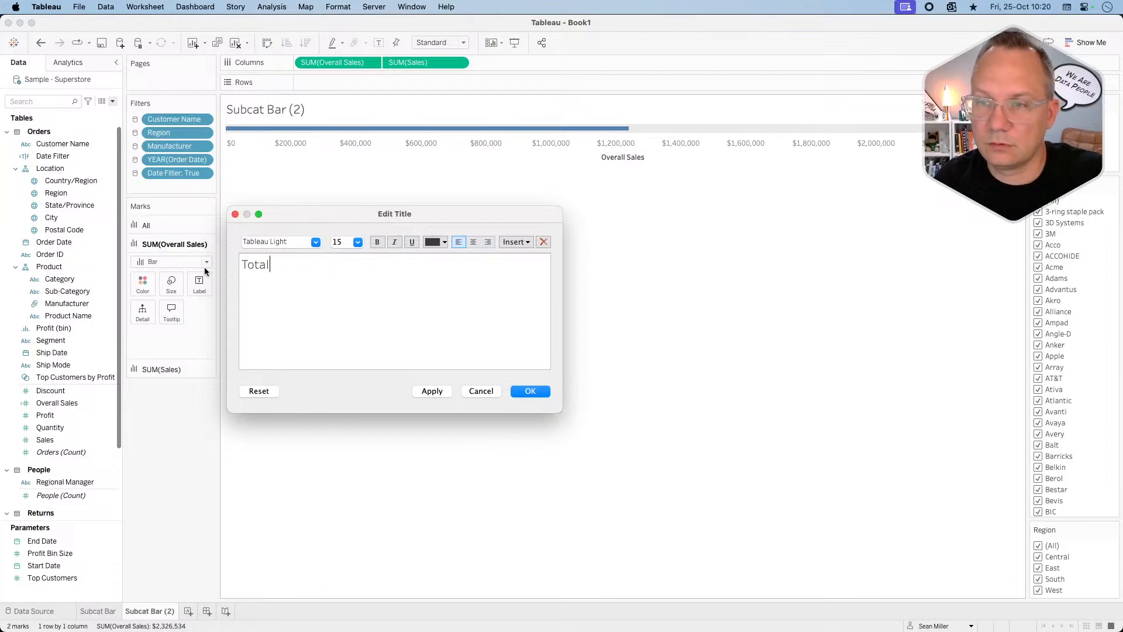
{"action": "type", "text": " Sales"}
Add a second title line reading "Filtered Sales vs Total Sales", checking the wording against the reference dashboard.
{"action": "key", "text": "super+Tab"}
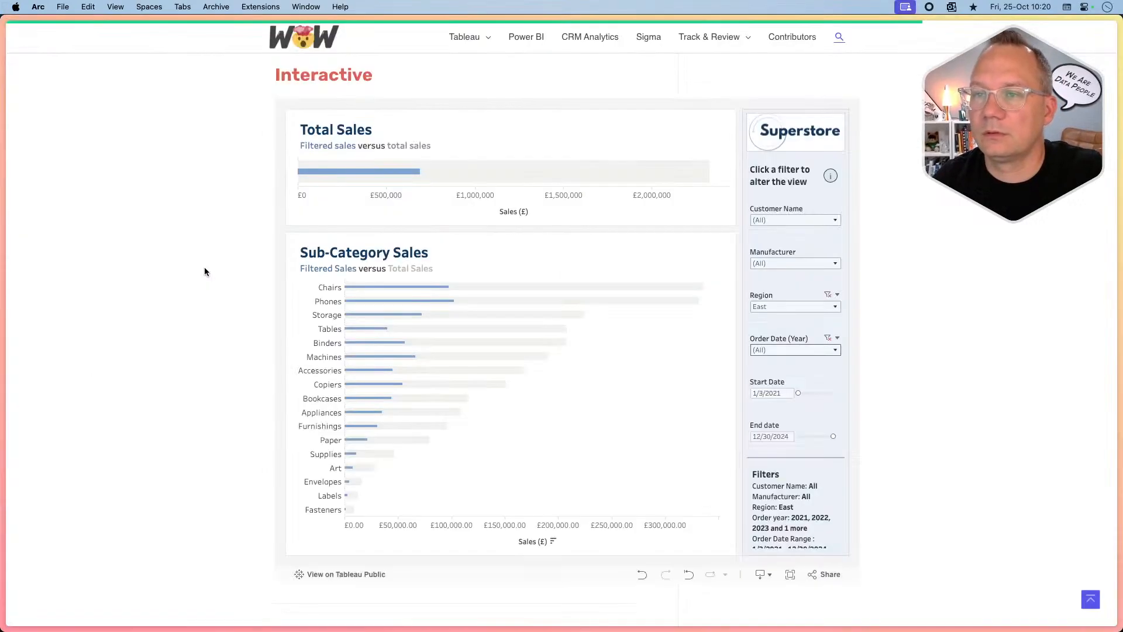
{"action": "key", "text": "super+Tab"}
{"action": "key", "text": "Return"}
{"action": "type", "text": "Fi"}
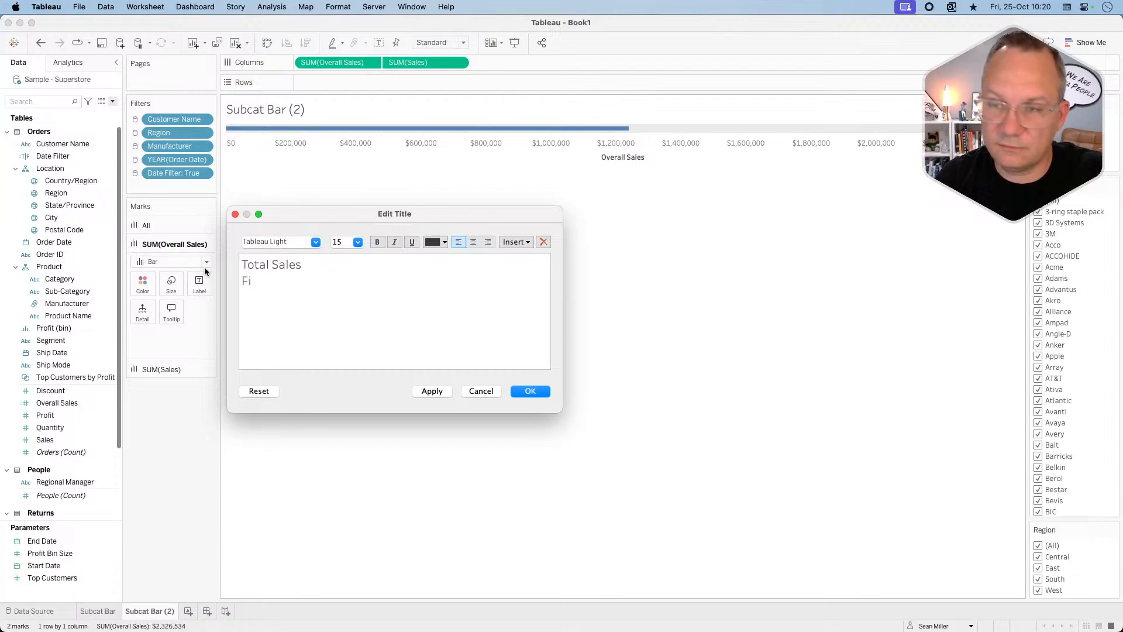
{"action": "type", "text": "ltered Sales vs"}
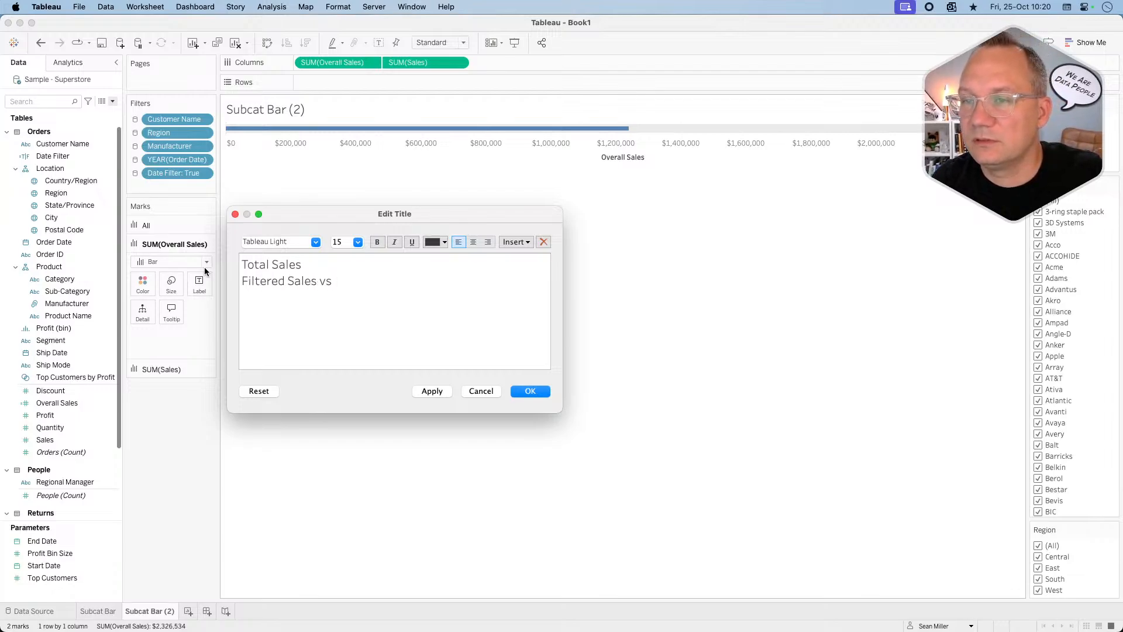
{"action": "key", "text": "super+Tab"}
{"action": "key", "text": "super+Tab"}
{"action": "type", "text": "total"}
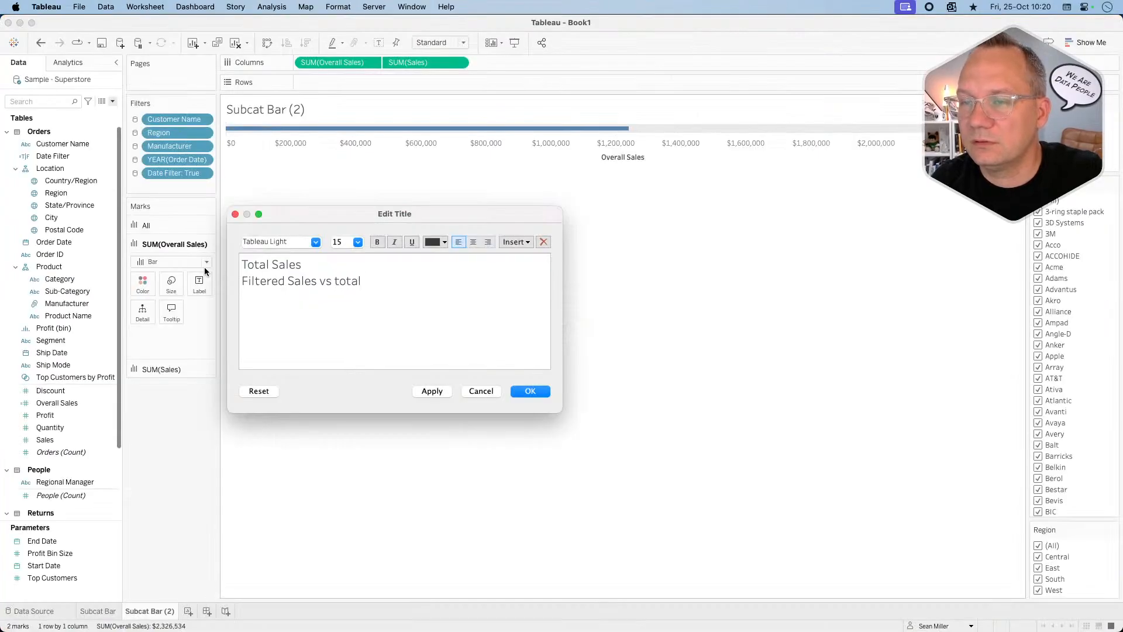
{"action": "key", "text": "BackSpace"}
{"action": "key", "text": "BackSpace"}
{"action": "key", "text": "BackSpace"}
{"action": "key", "text": "BackSpace"}
{"action": "key", "text": "BackSpace"}
{"action": "type", "text": "Total "}
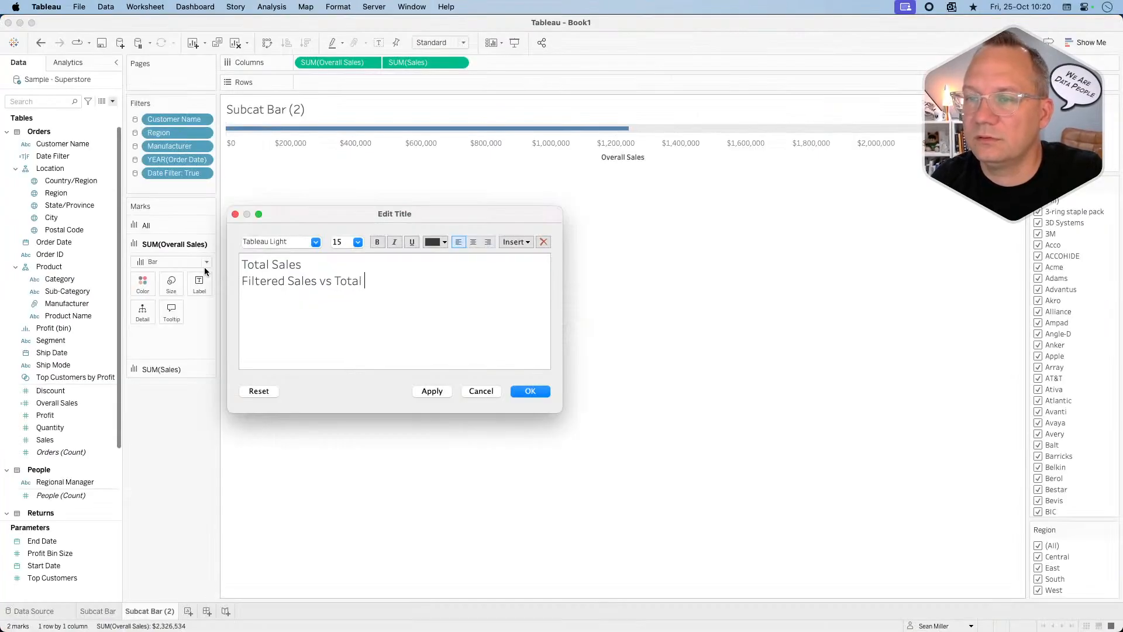
{"action": "type", "text": "Sales"}
{"action": "key", "text": "super+shift+Left"}
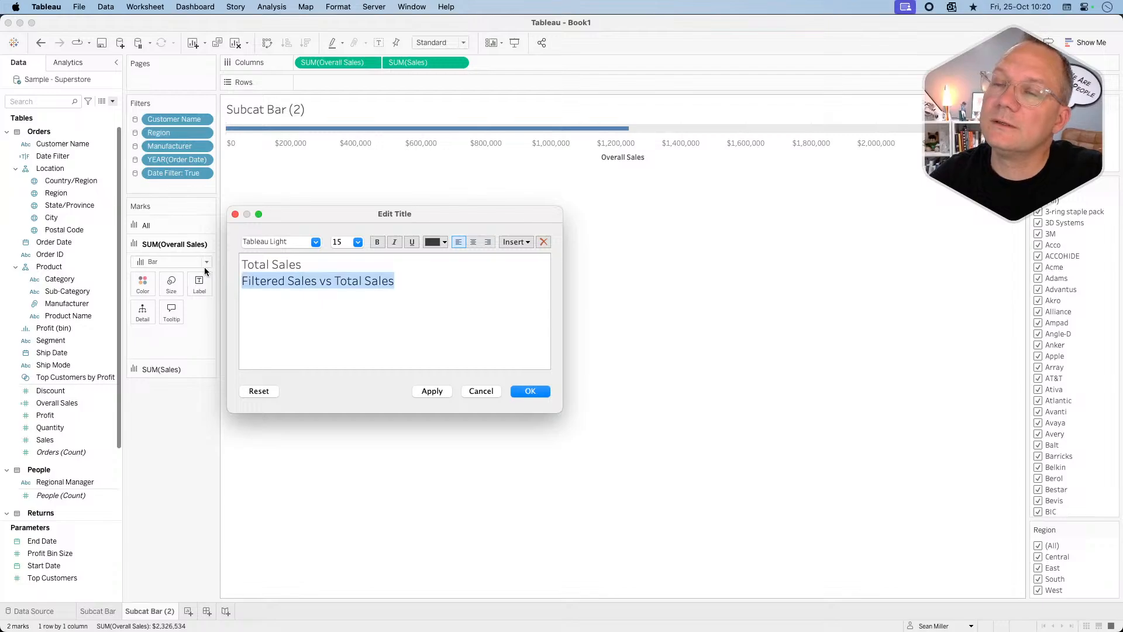
{"action": "left_click", "coordinate": [305, 279]}
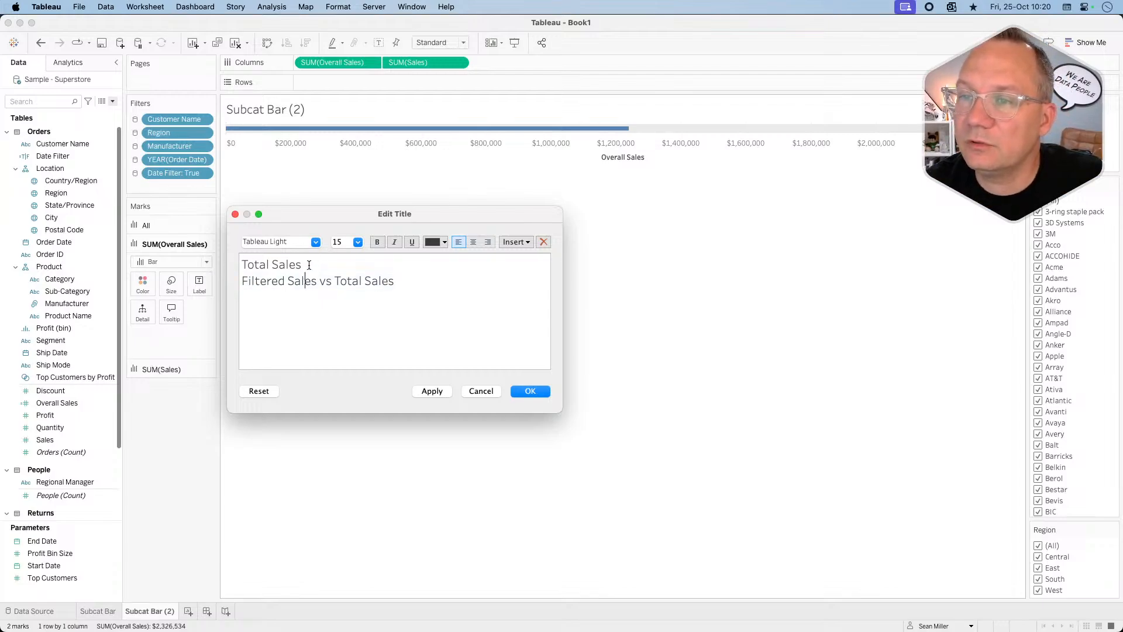
Set the first title line's font to Tableau Semibold and the second line's size to 10.
{"action": "left_click_drag", "start_coordinate": [308, 265], "coordinate": [227, 265]}
{"action": "left_click", "coordinate": [316, 243]}
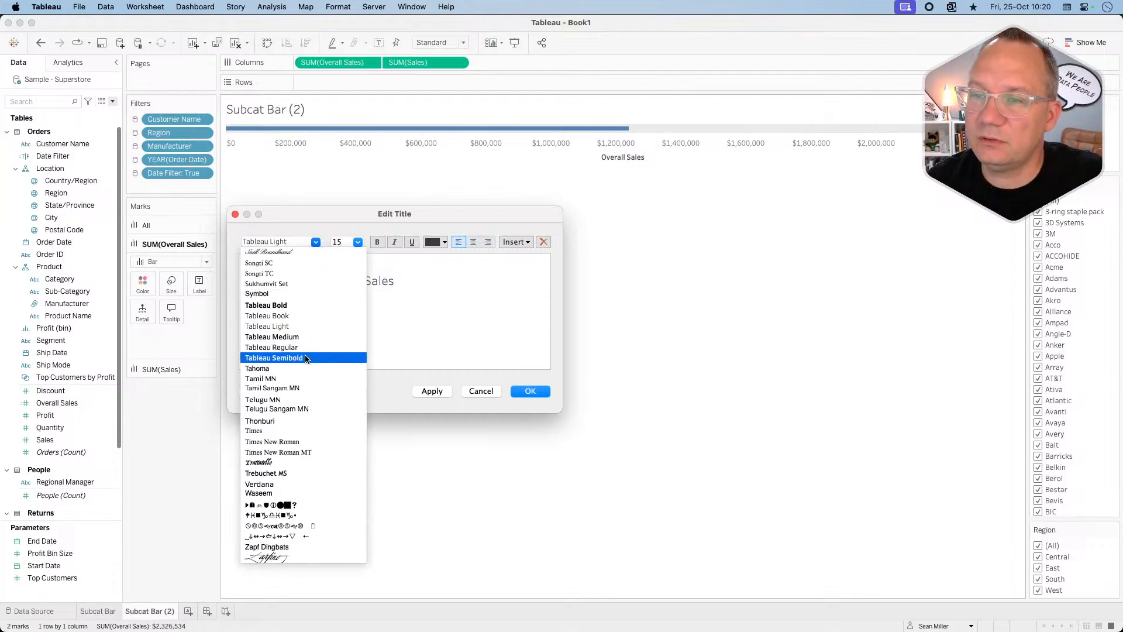
{"action": "left_click", "coordinate": [316, 355]}
{"action": "left_click_drag", "start_coordinate": [396, 280], "coordinate": [229, 286]}
{"action": "left_click", "coordinate": [334, 242]}
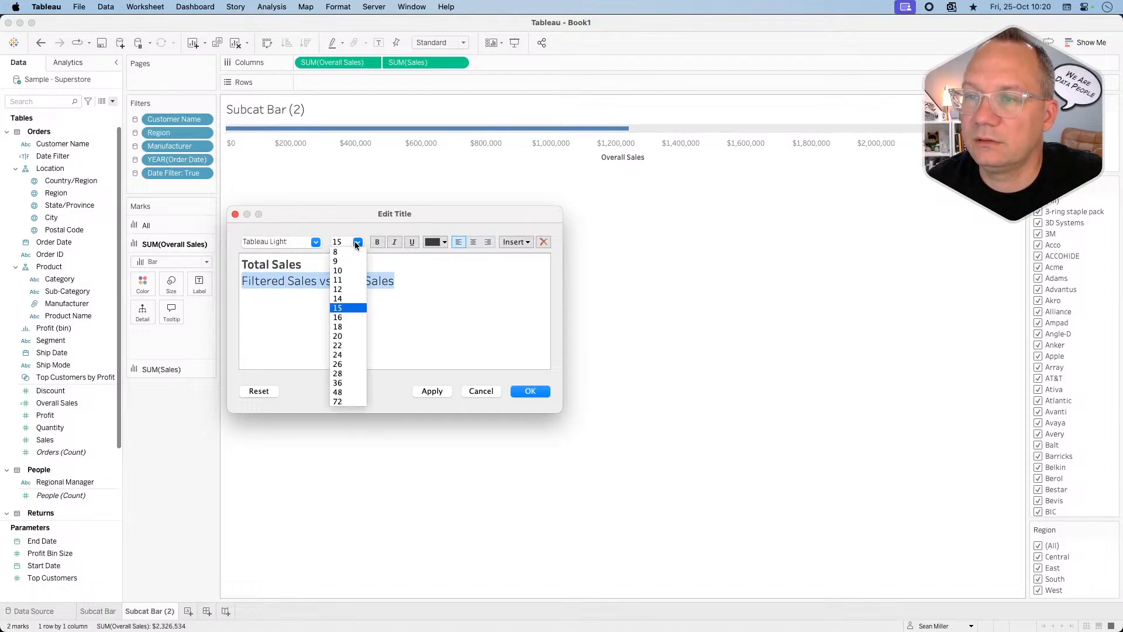
{"action": "left_click", "coordinate": [352, 267]}
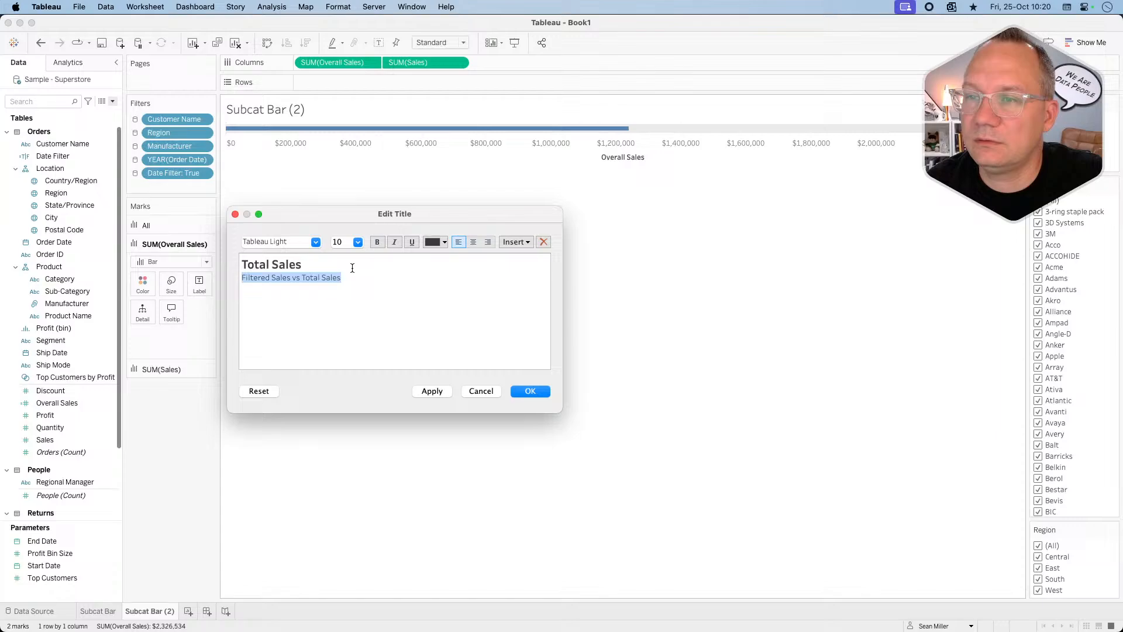
Colour the words "Filtered Sales" in the second title line blue.
{"action": "left_click", "coordinate": [292, 277]}
{"action": "left_click_drag", "start_coordinate": [291, 277], "coordinate": [227, 277]}
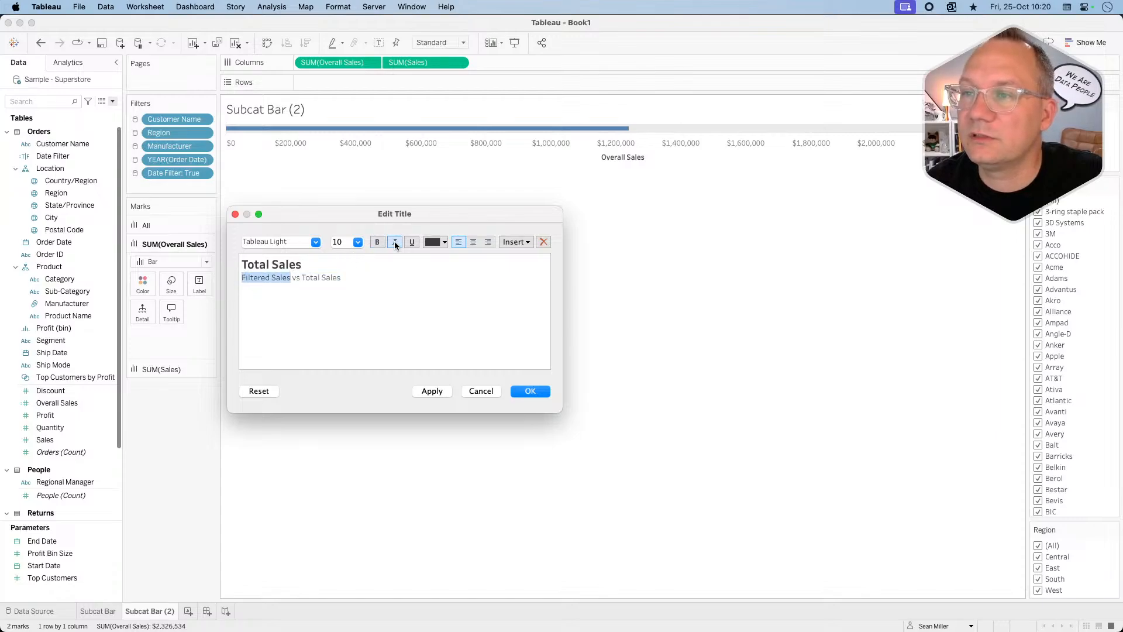
{"action": "left_click", "coordinate": [431, 242]}
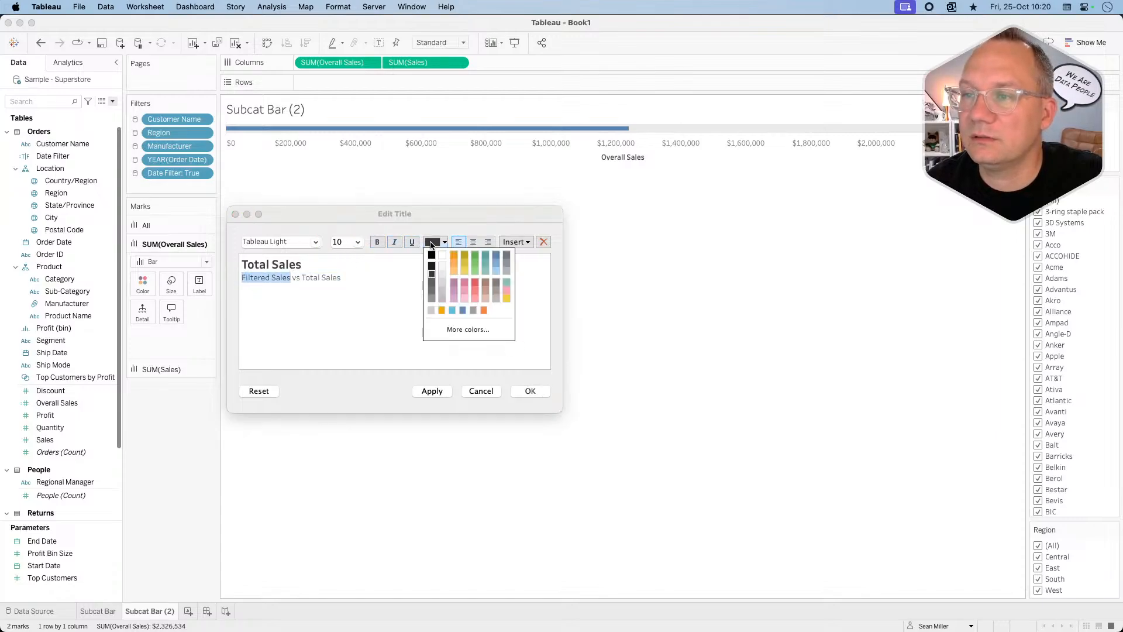
{"action": "left_click", "coordinate": [495, 256]}
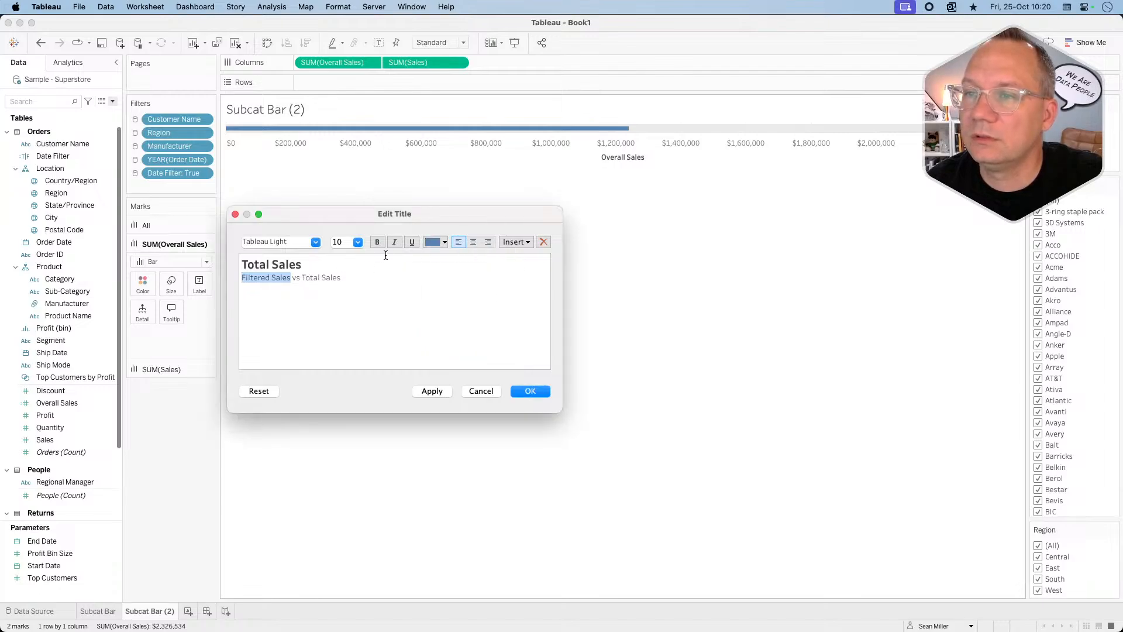
Make the words "Total Sales" in the second title line bold and light gray.
{"action": "left_click_drag", "start_coordinate": [302, 278], "coordinate": [339, 278]}
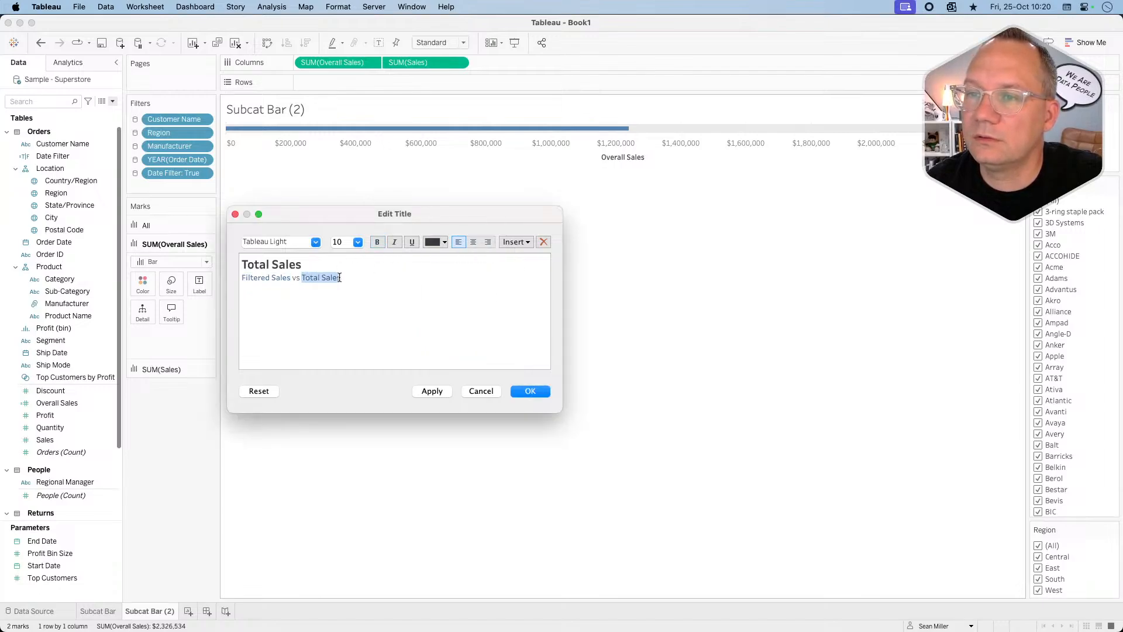
{"action": "left_click", "coordinate": [435, 242]}
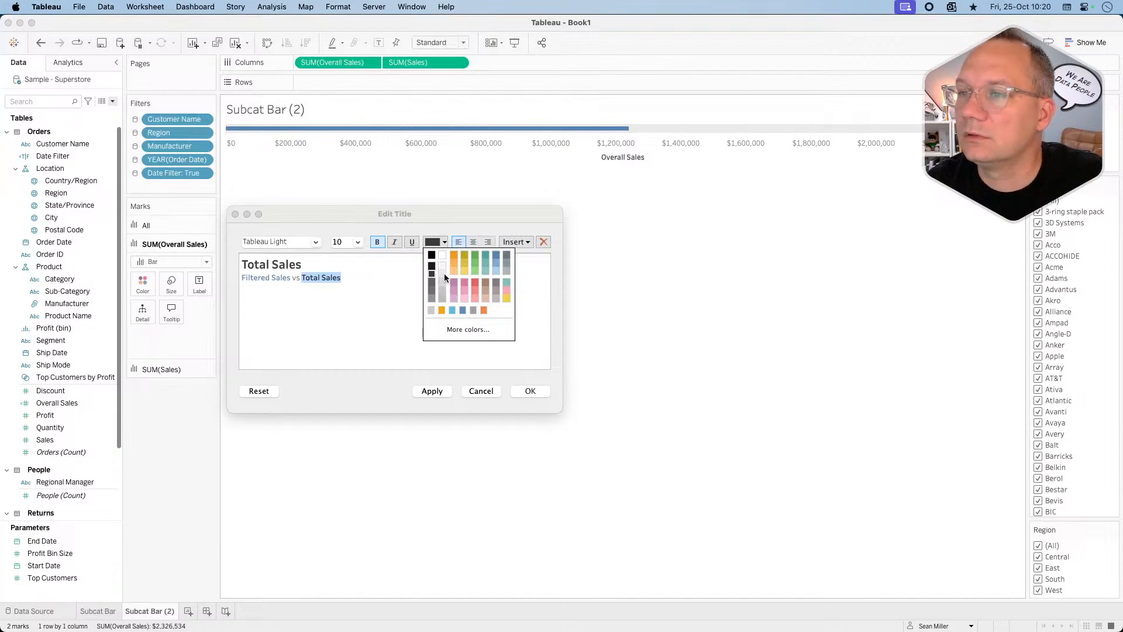
{"action": "left_click", "coordinate": [444, 279]}
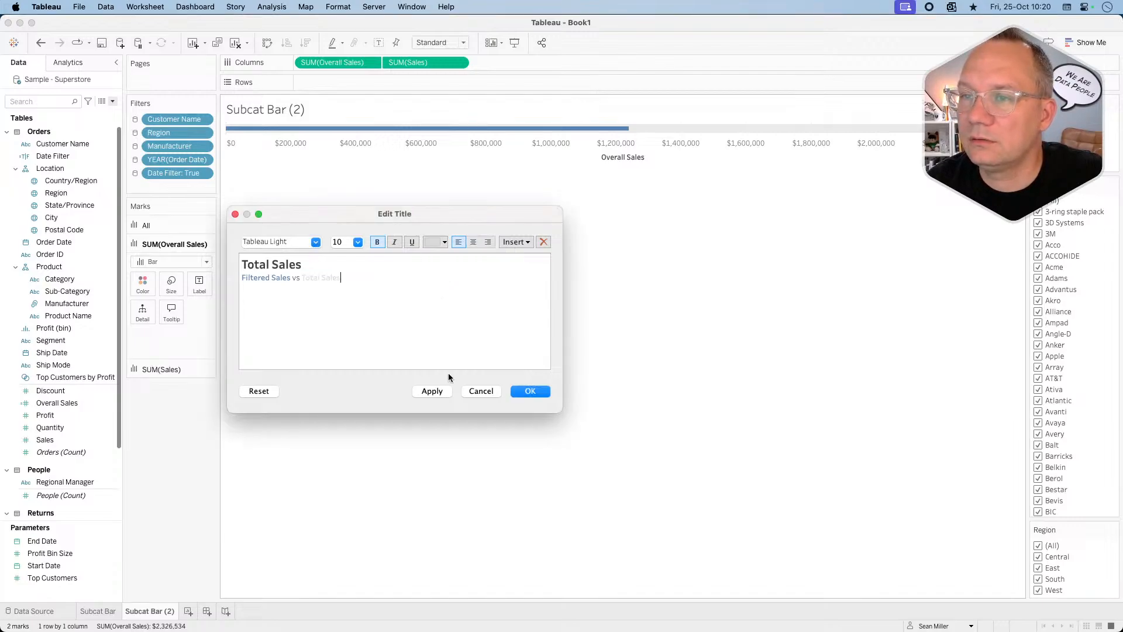
{"action": "left_click", "coordinate": [434, 243]}
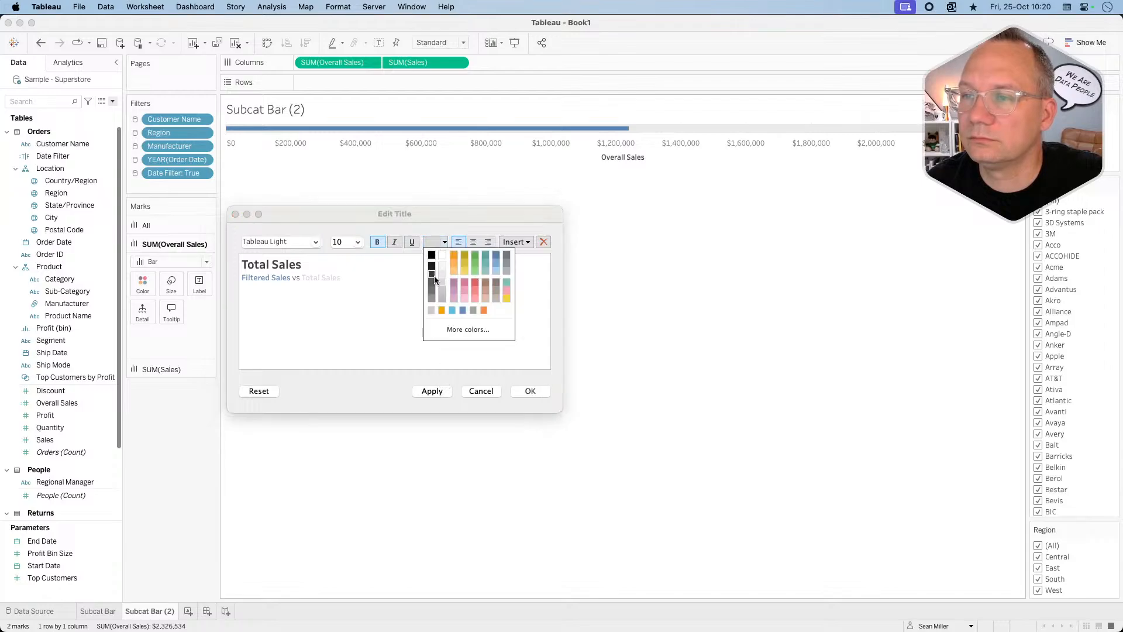
{"action": "left_click", "coordinate": [444, 293]}
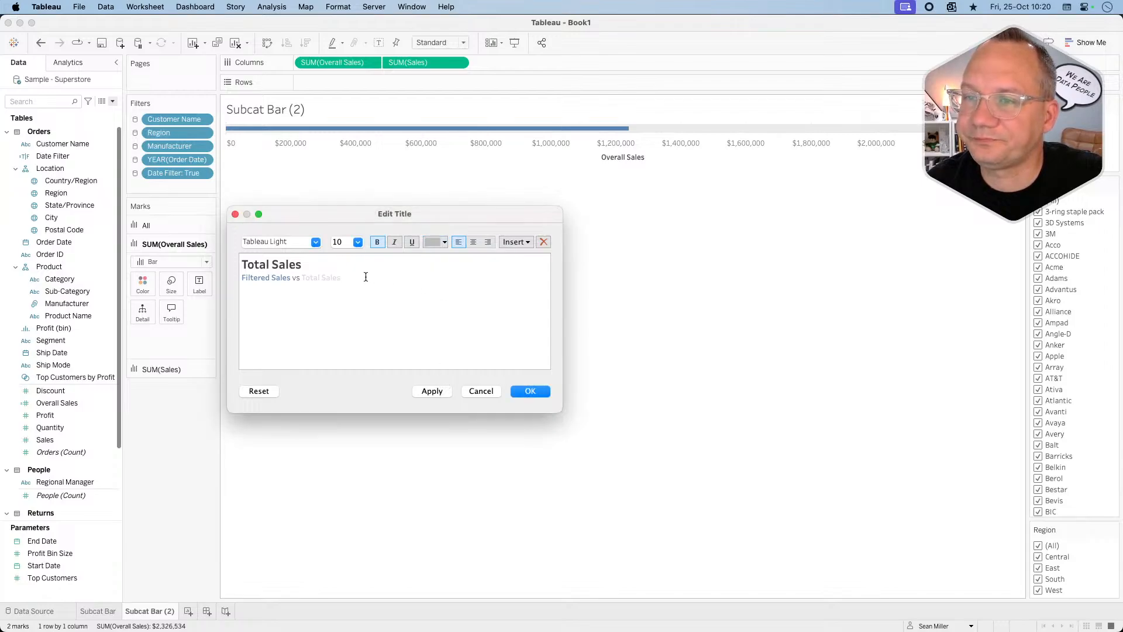
Recolour "Total Sales" in the second title line to a darker gray and apply the title.
{"action": "left_click_drag", "start_coordinate": [346, 278], "coordinate": [302, 276]}
{"action": "left_click", "coordinate": [433, 242]}
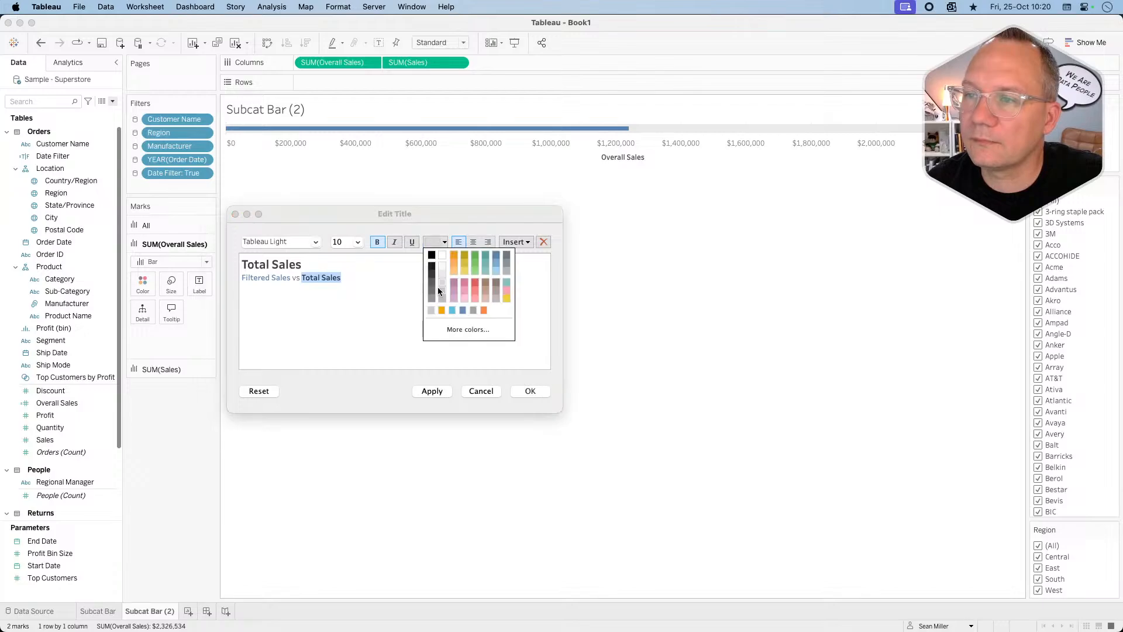
{"action": "left_click", "coordinate": [433, 299]}
{"action": "left_click", "coordinate": [434, 366]}
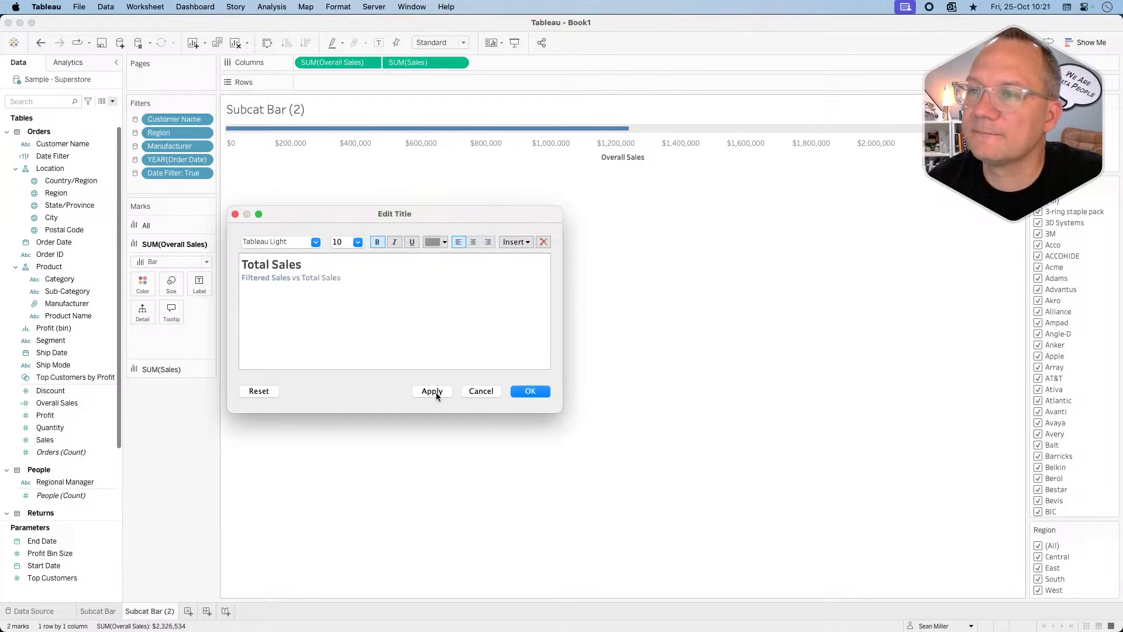
{"action": "left_click", "coordinate": [435, 391]}
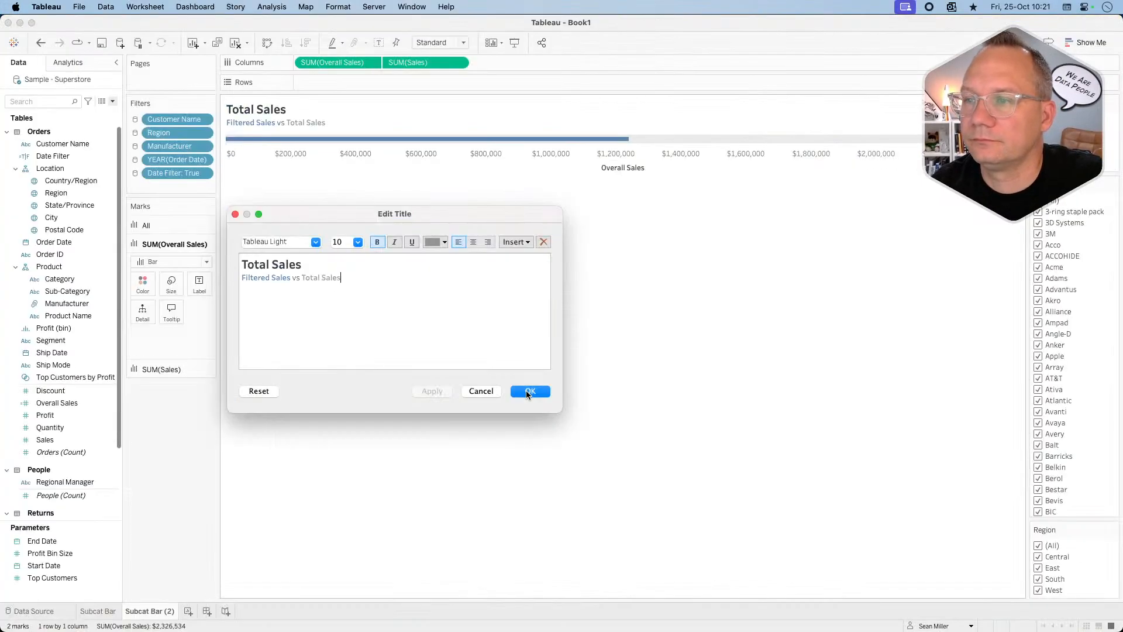
{"action": "left_click", "coordinate": [529, 391]}
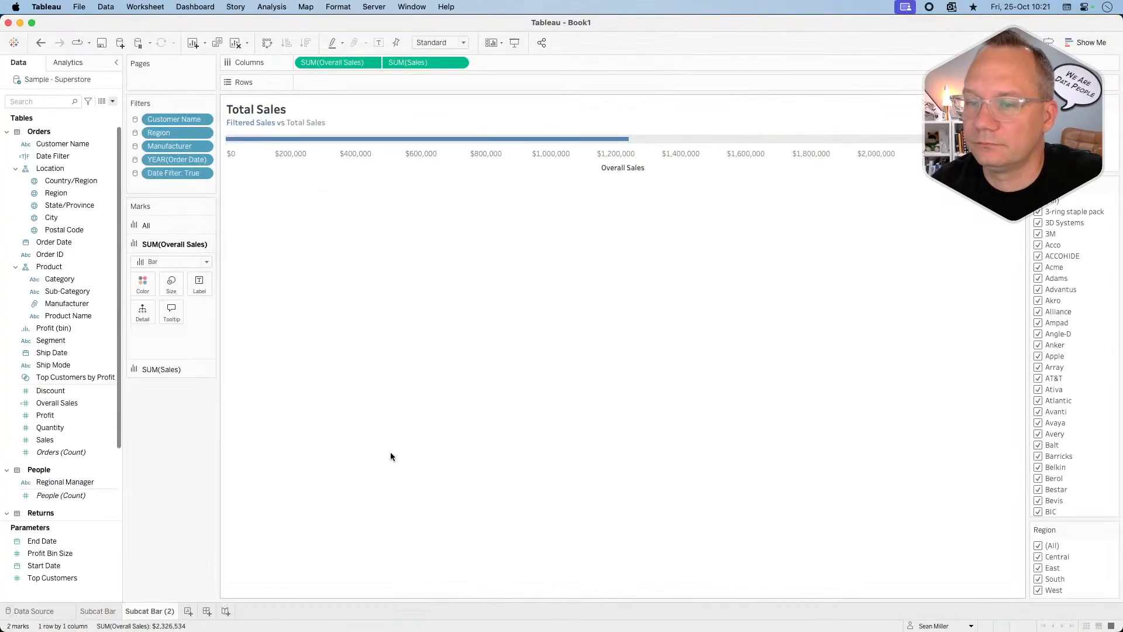
{"action": "left_click", "coordinate": [108, 611]}
{"action": "double_click", "coordinate": [359, 107]}
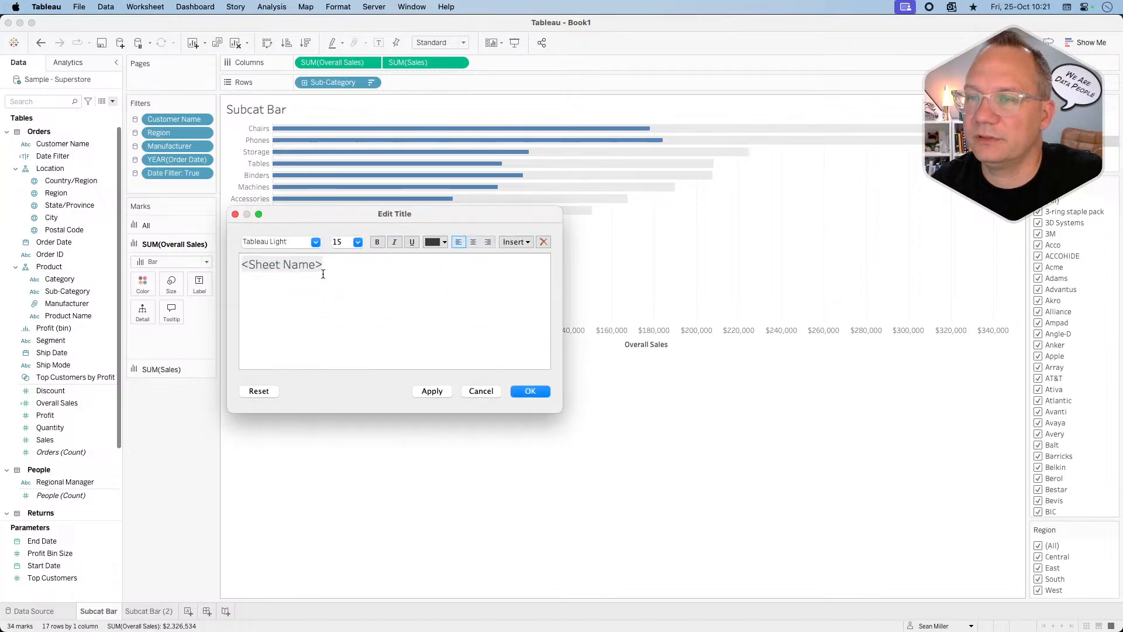
{"action": "key", "text": "super+a"}
{"action": "type", "text": "Subcategory"}
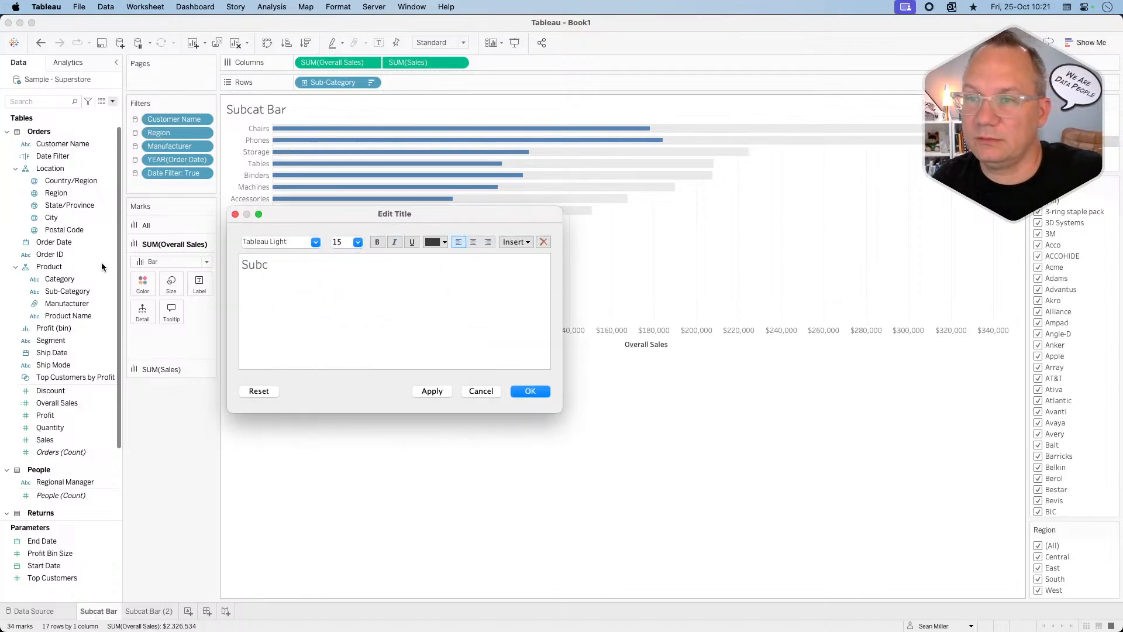
{"action": "type", "text": " Sales"}
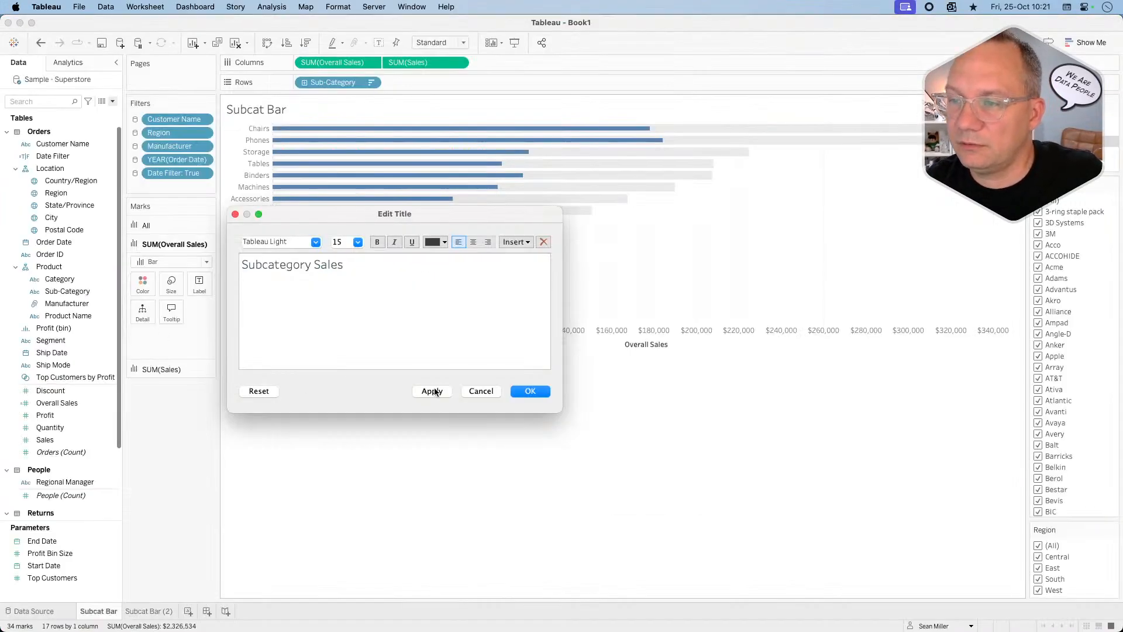
{"action": "left_click", "coordinate": [480, 391]}
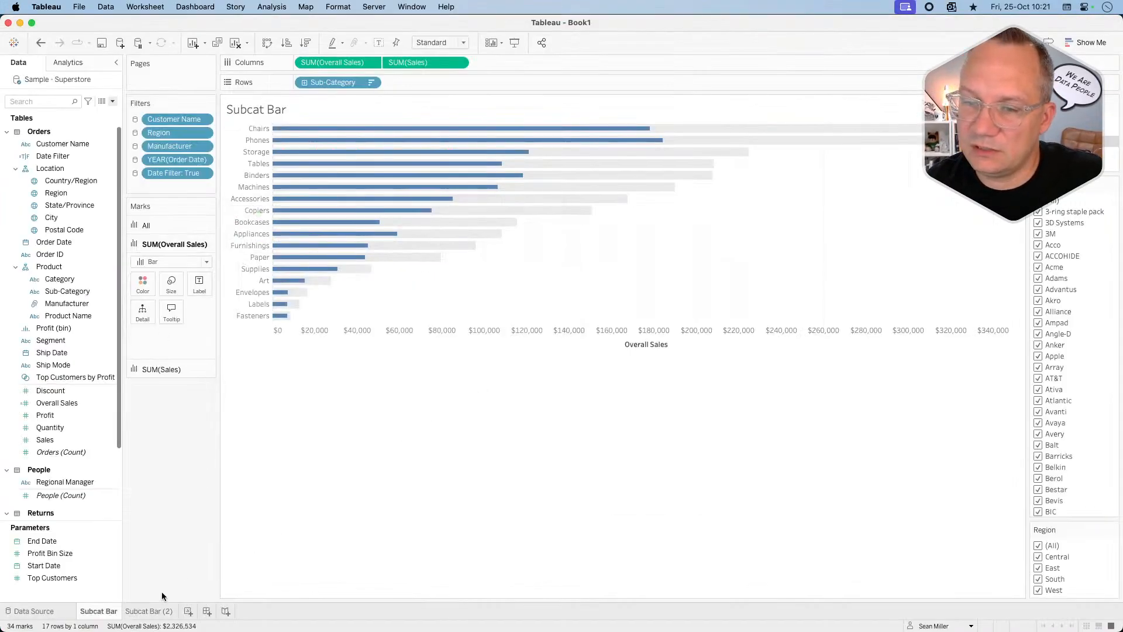
Copy the complete formatted title text from the Subcat Bar (2) sheet.
{"action": "left_click", "coordinate": [150, 610]}
{"action": "double_click", "coordinate": [326, 104]}
{"action": "key", "text": "cmd+c"}
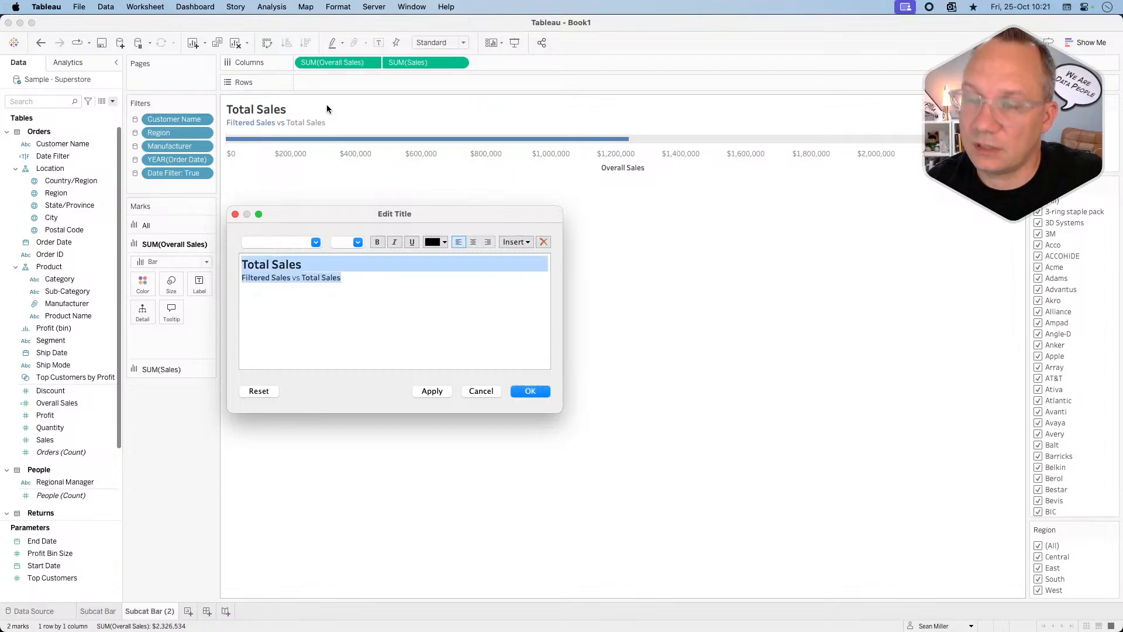
{"action": "left_click", "coordinate": [544, 389]}
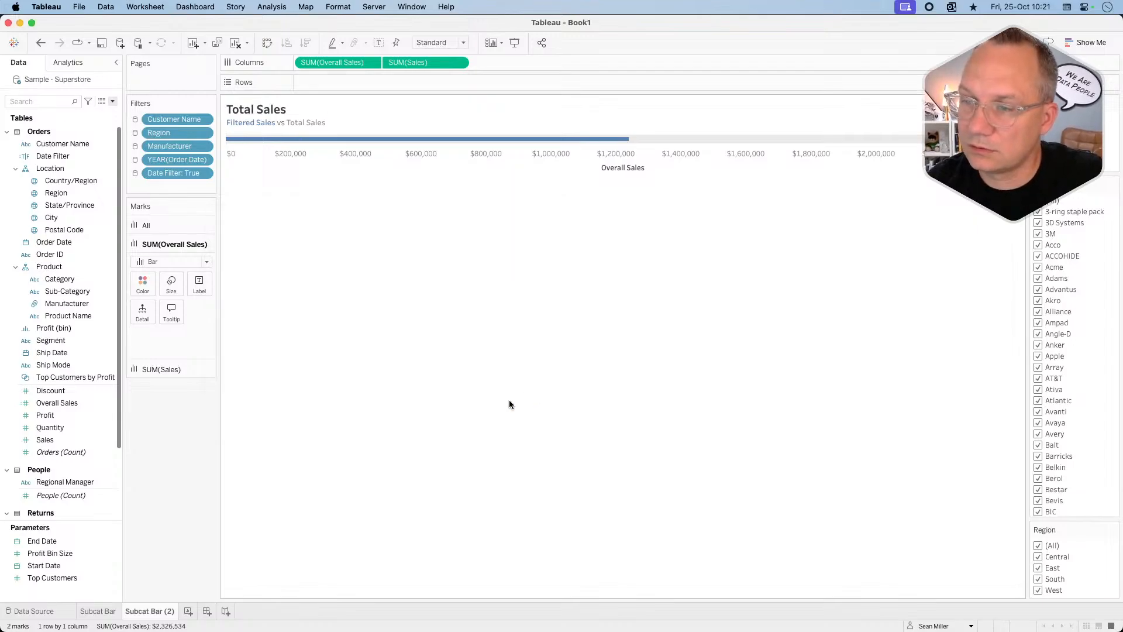
Paste the copied title into the Subcat Bar sheet's title and change its first line to "Subcategory Sales".
{"action": "left_click", "coordinate": [98, 610]}
{"action": "double_click", "coordinate": [262, 108]}
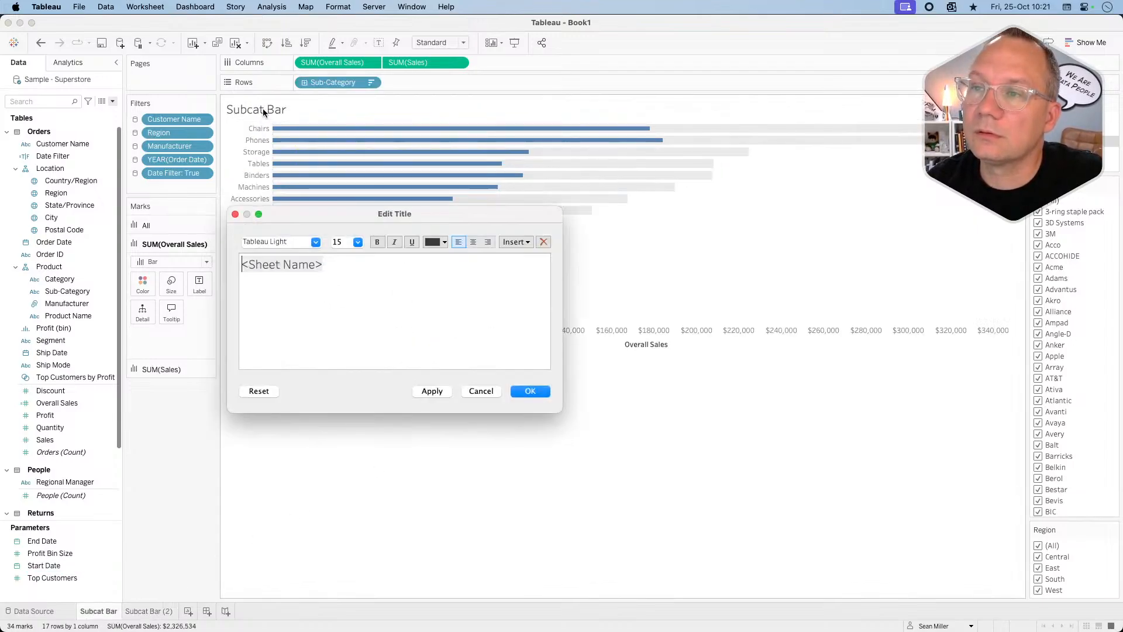
{"action": "key", "text": "cmd+v"}
{"action": "left_click_drag", "start_coordinate": [272, 262], "coordinate": [165, 265]}
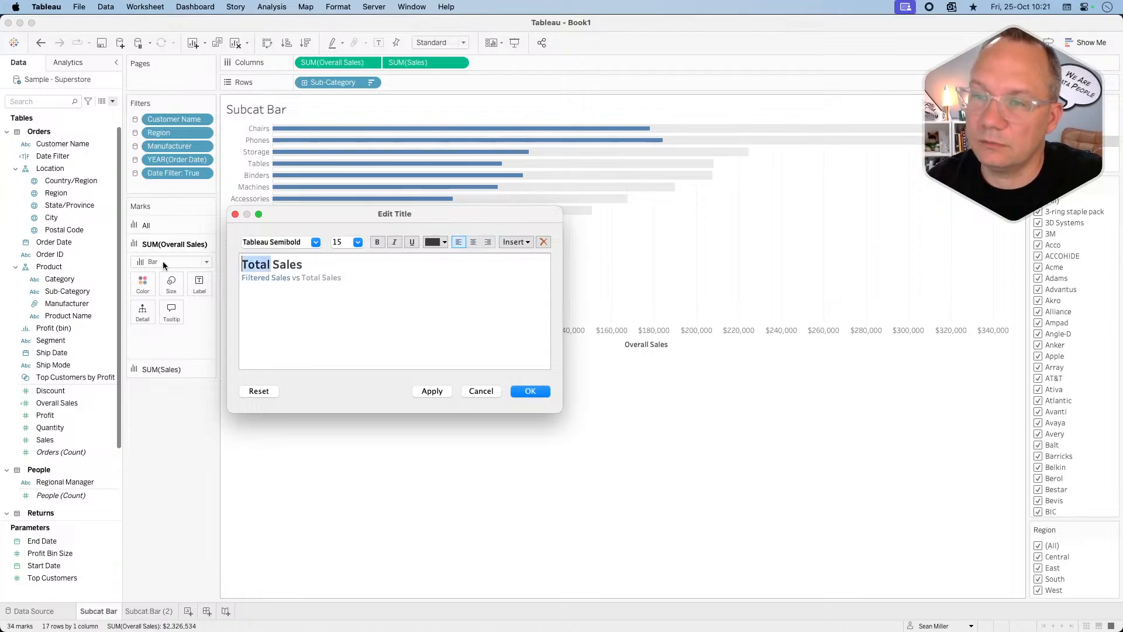
{"action": "type", "text": "Subcategory"}
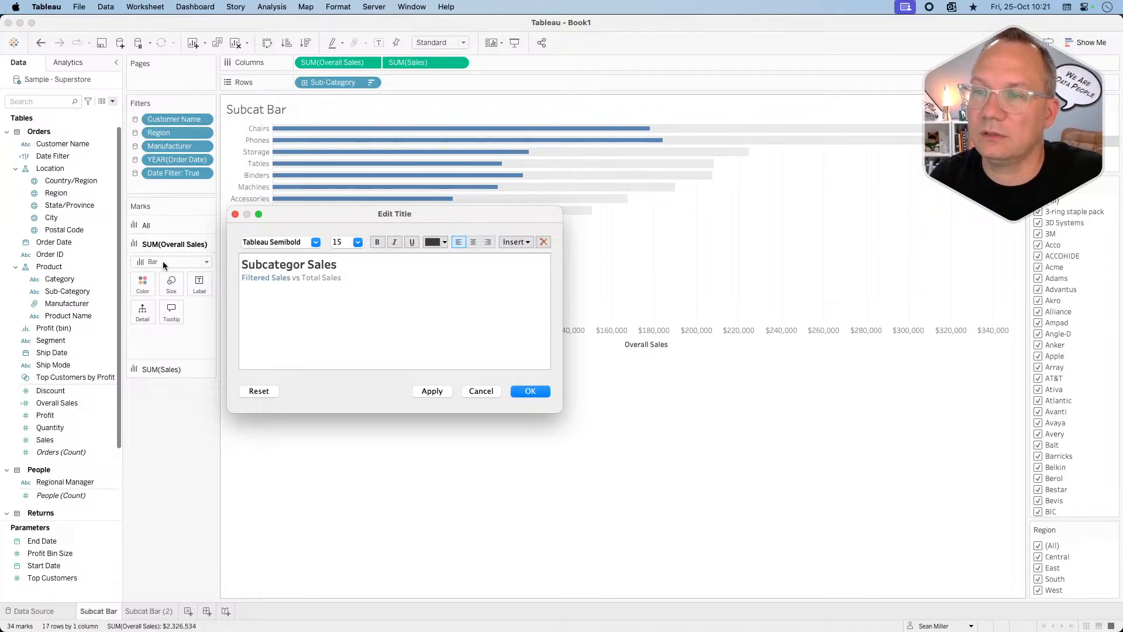
{"action": "left_click", "coordinate": [523, 392]}
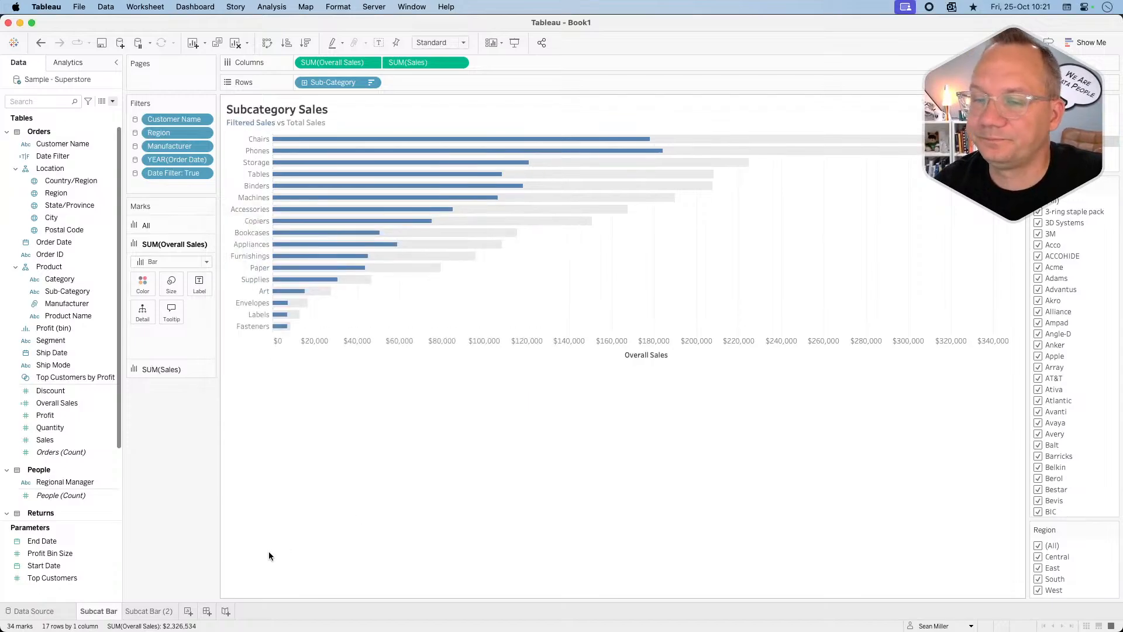
Check the Subcat Bar and Subcat Bar (2) sheets against the reference dashboard in the browser.
{"action": "left_click", "coordinate": [145, 611]}
{"action": "left_click", "coordinate": [99, 611]}
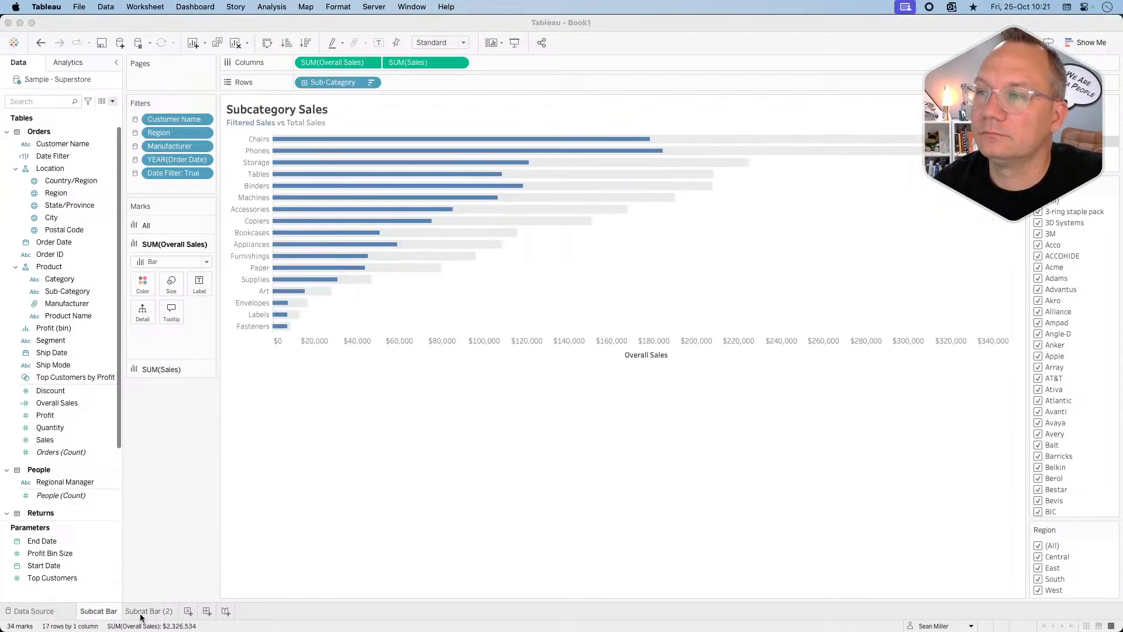
{"action": "key", "text": "super+Tab"}
{"action": "key", "text": "super+Tab"}
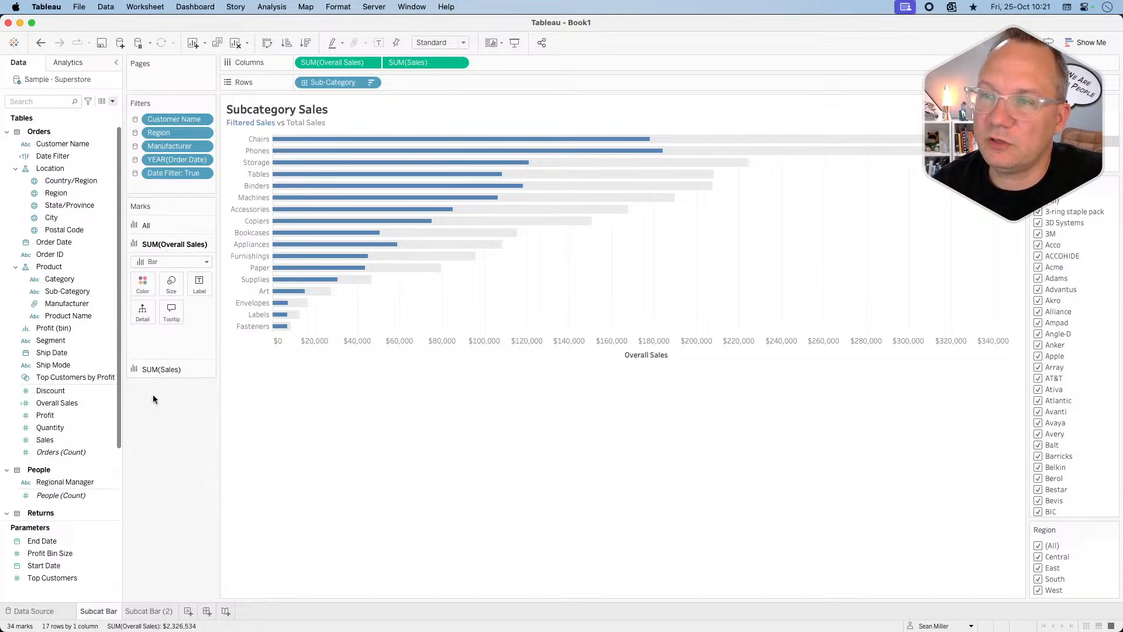
{"action": "left_click", "coordinate": [156, 369]}
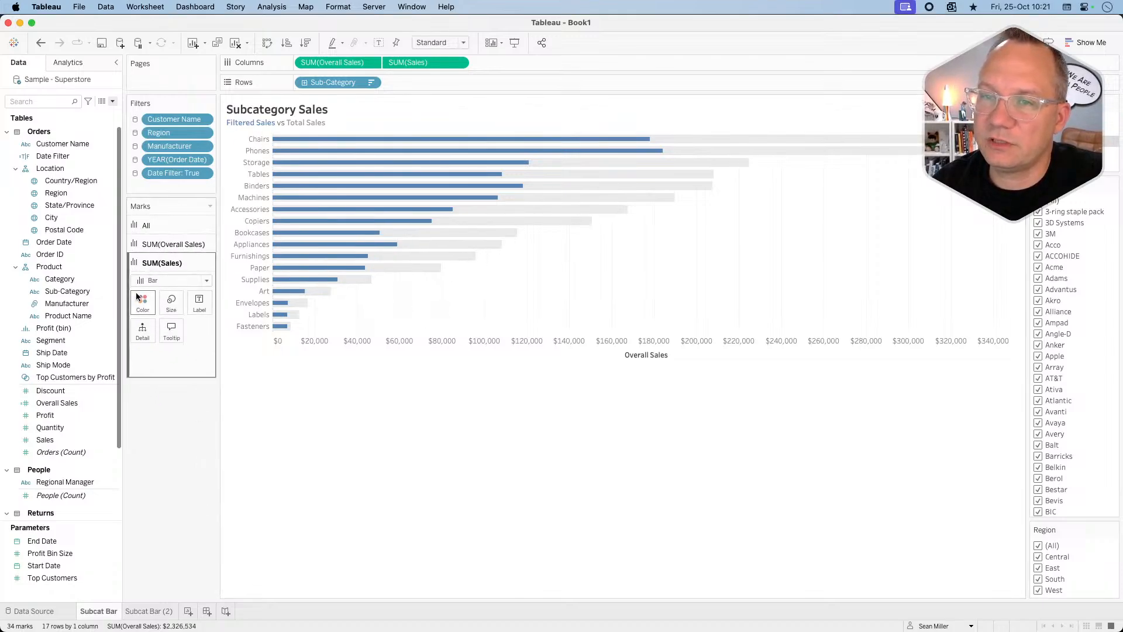
{"action": "left_click", "coordinate": [133, 305]}
{"action": "left_click", "coordinate": [162, 341]}
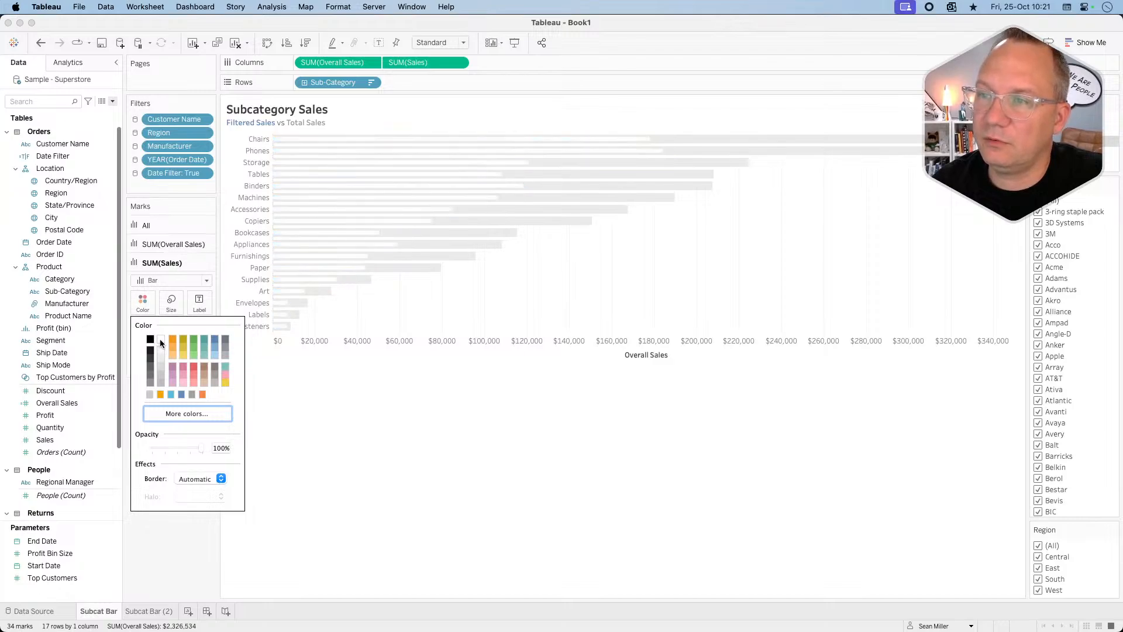
{"action": "left_click", "coordinate": [174, 559]}
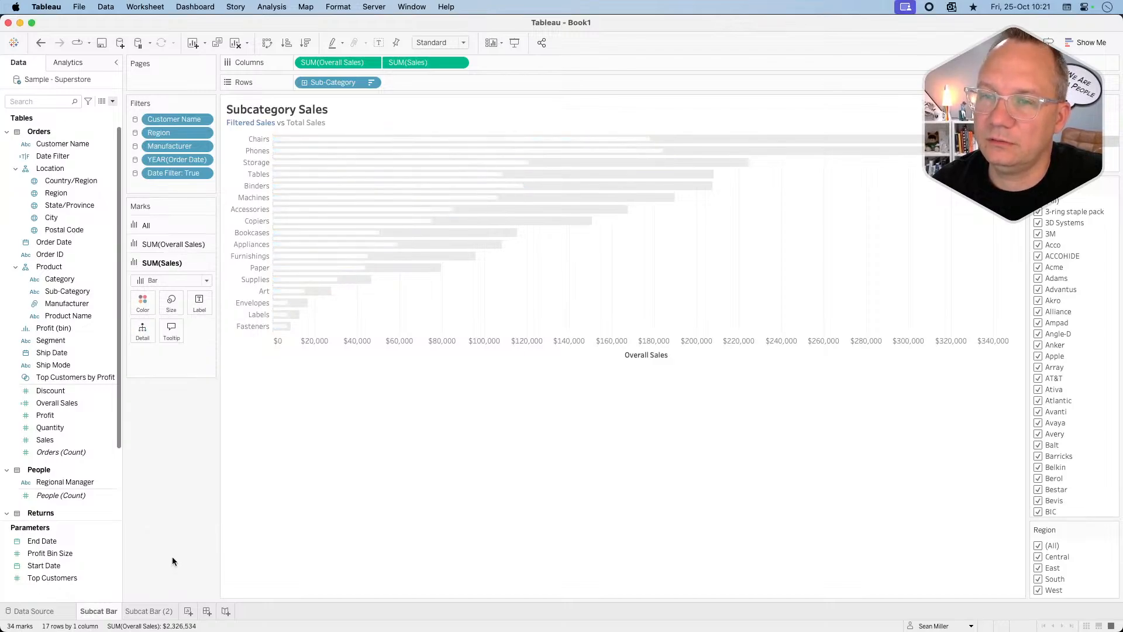
{"action": "key", "text": "super+z"}
Give the SUM(Sales) bars a white border and fit the Subcat Bar sheet to Entire View.
{"action": "left_click", "coordinate": [144, 301]}
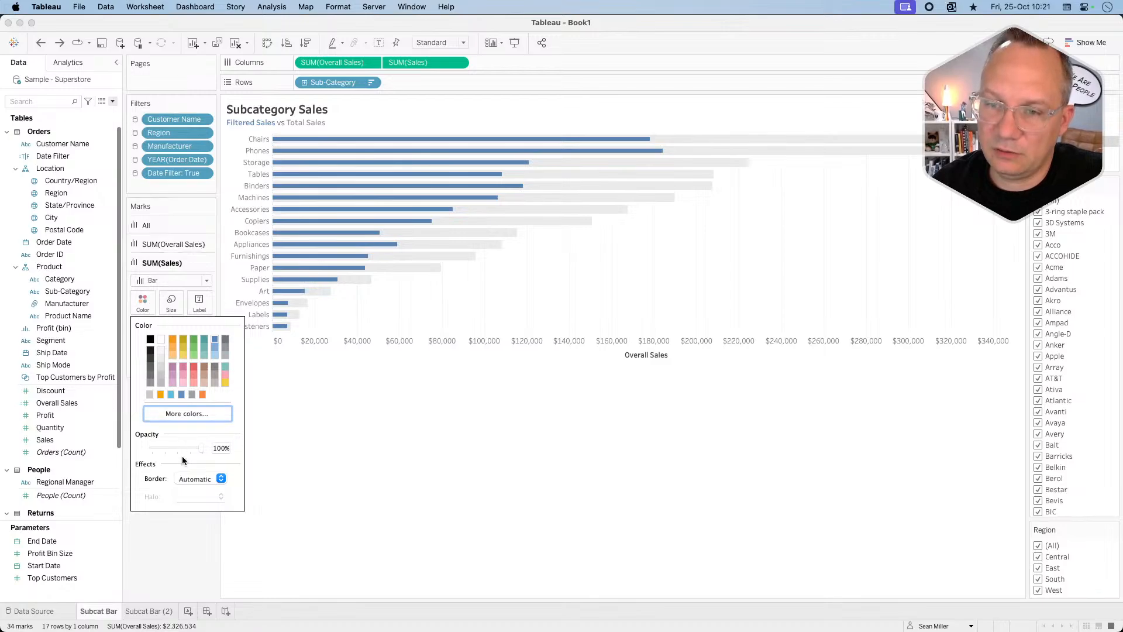
{"action": "left_click", "coordinate": [193, 479]}
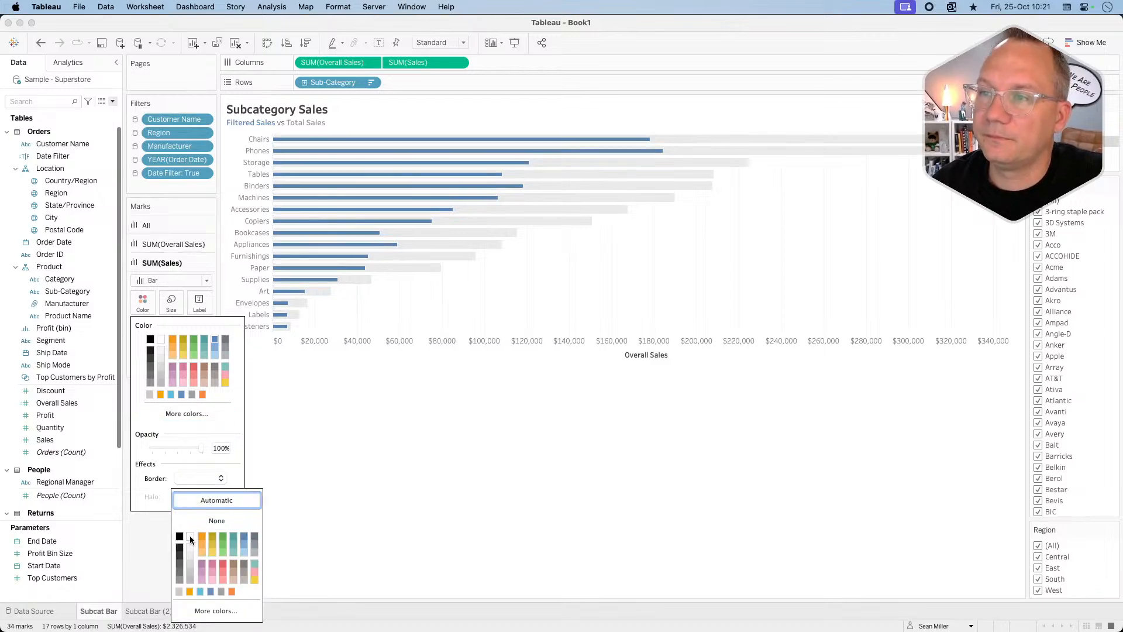
{"action": "left_click", "coordinate": [338, 443]}
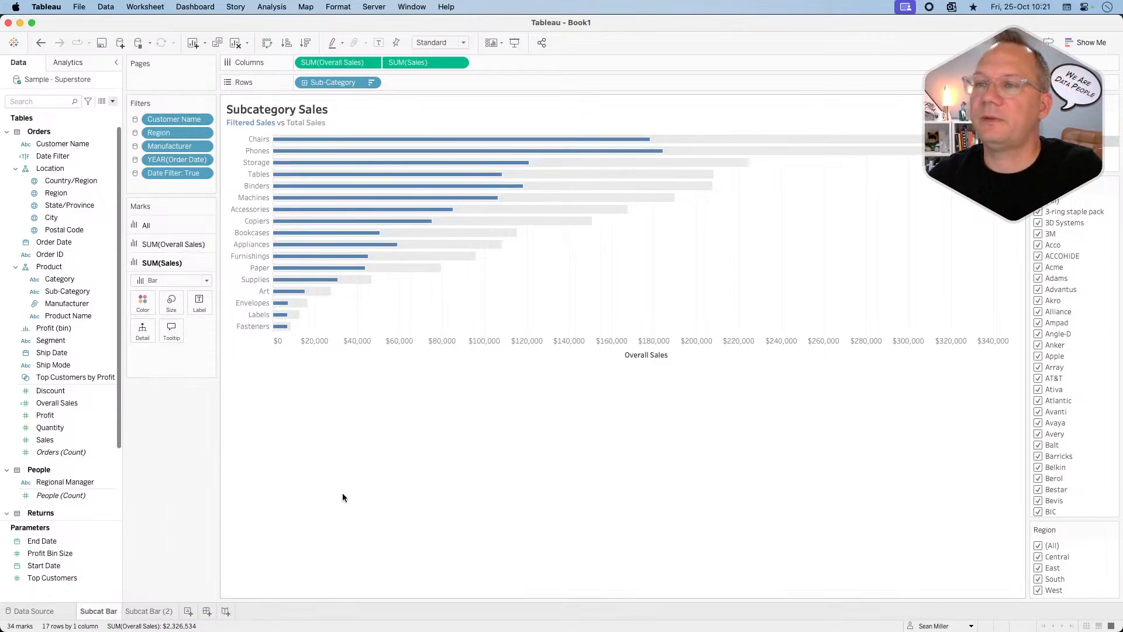
{"action": "left_click", "coordinate": [450, 42]}
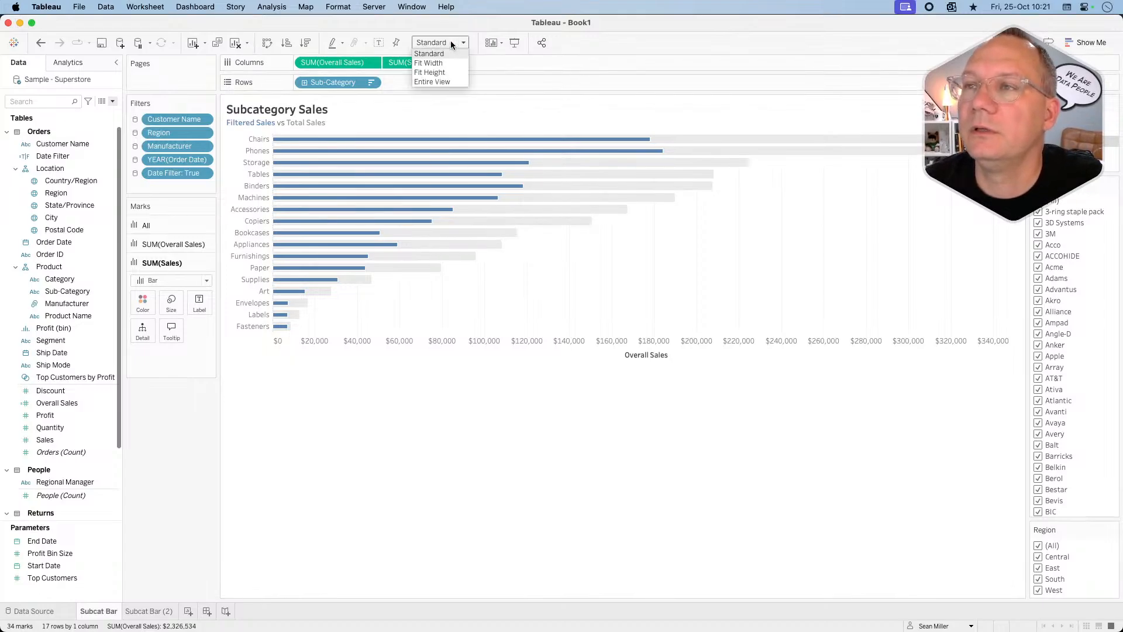
{"action": "left_click", "coordinate": [433, 82]}
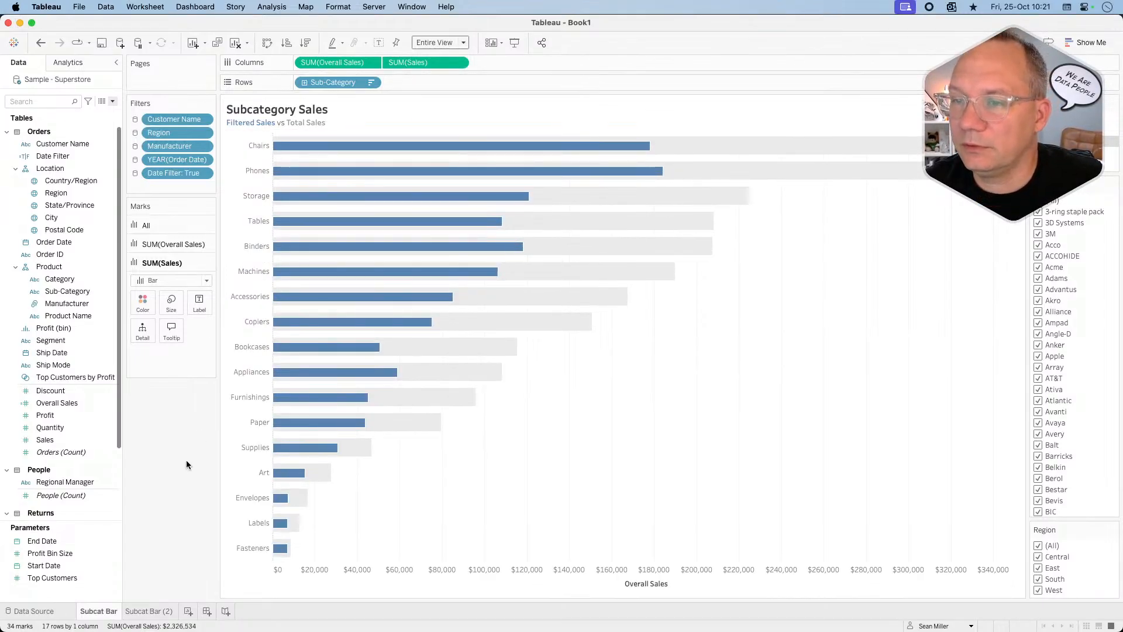
Switch between the browser and Tableau to examine the reference dashboard's layout and its Filters summary text.
{"action": "key", "text": "super+Tab"}
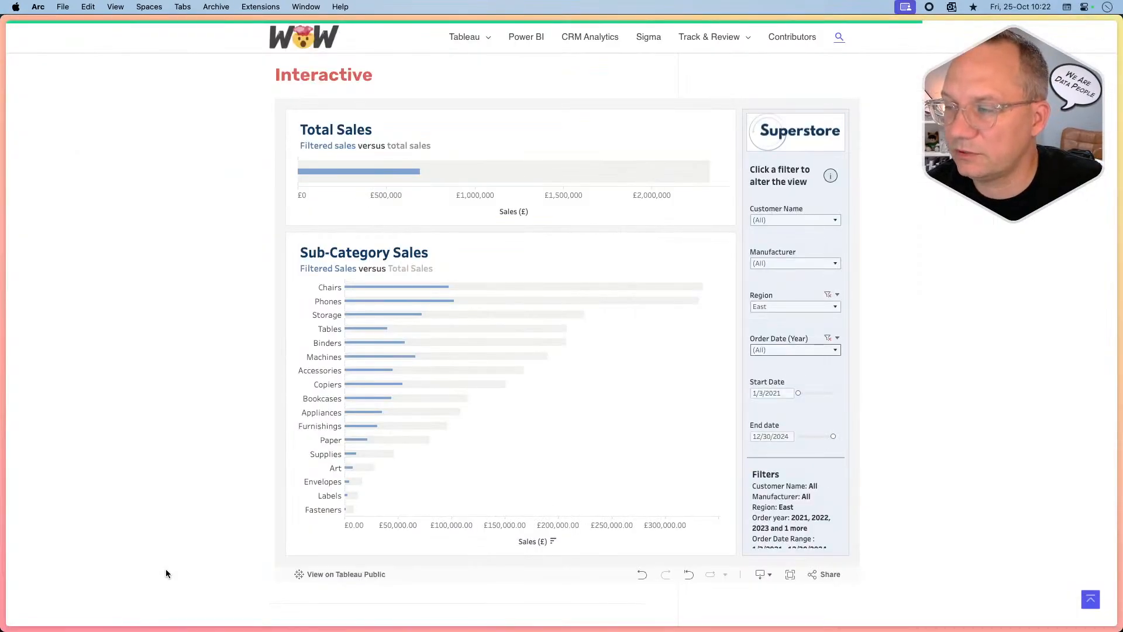
{"action": "scroll", "coordinate": [784, 486], "scroll_direction": "down", "scroll_amount": 3}
{"action": "scroll", "coordinate": [784, 488], "scroll_direction": "up", "scroll_amount": 3}
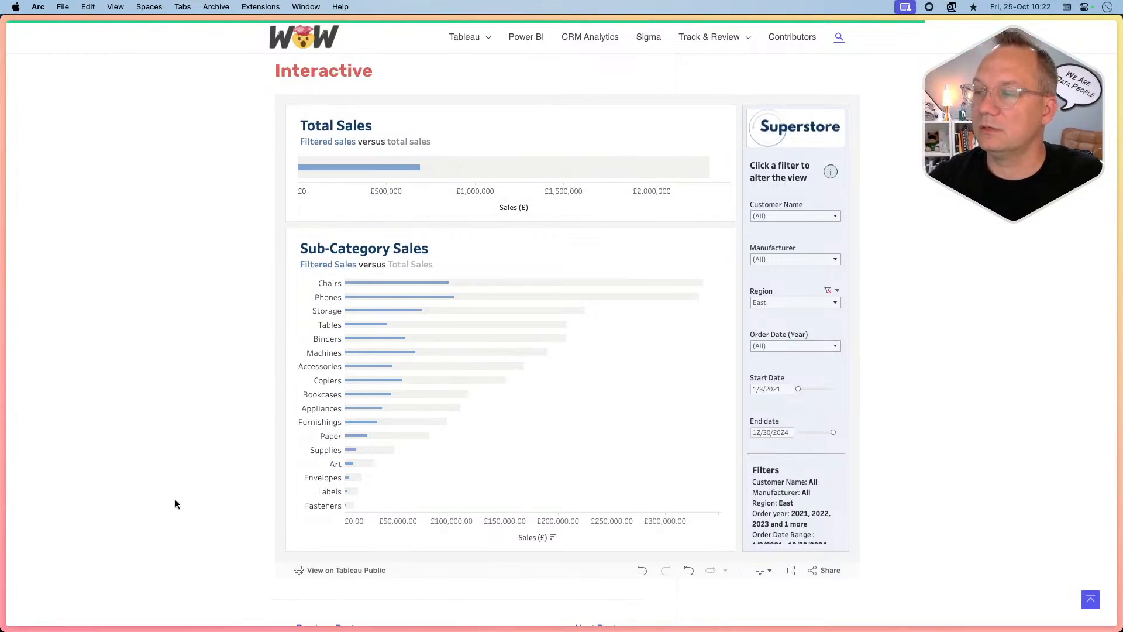
{"action": "key", "text": "super+Tab"}
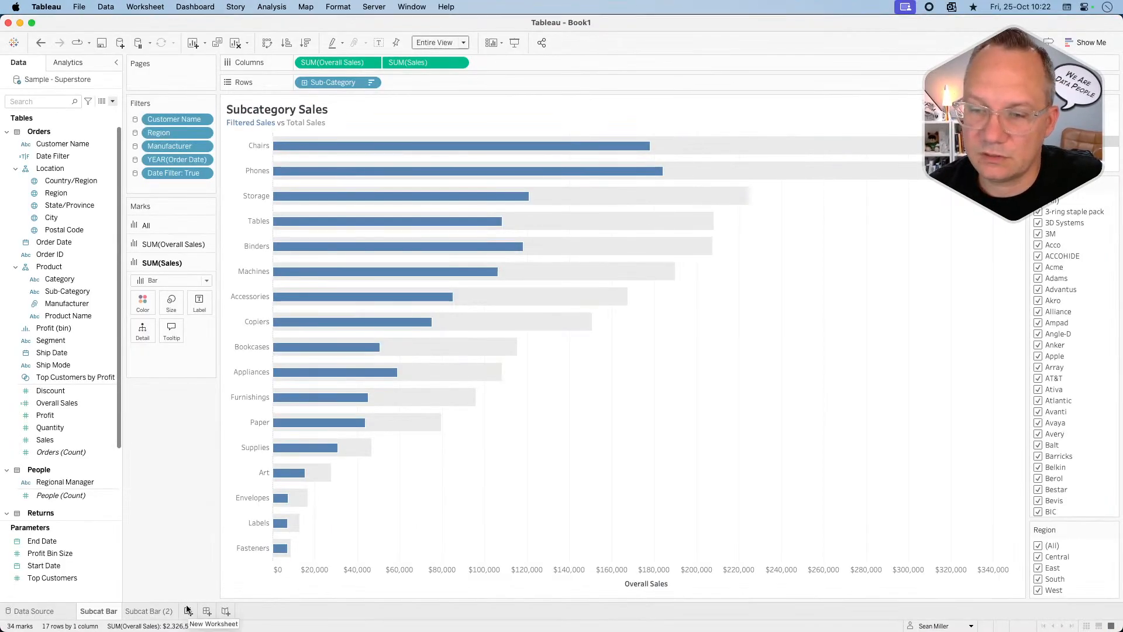
{"action": "key", "text": "super+Tab"}
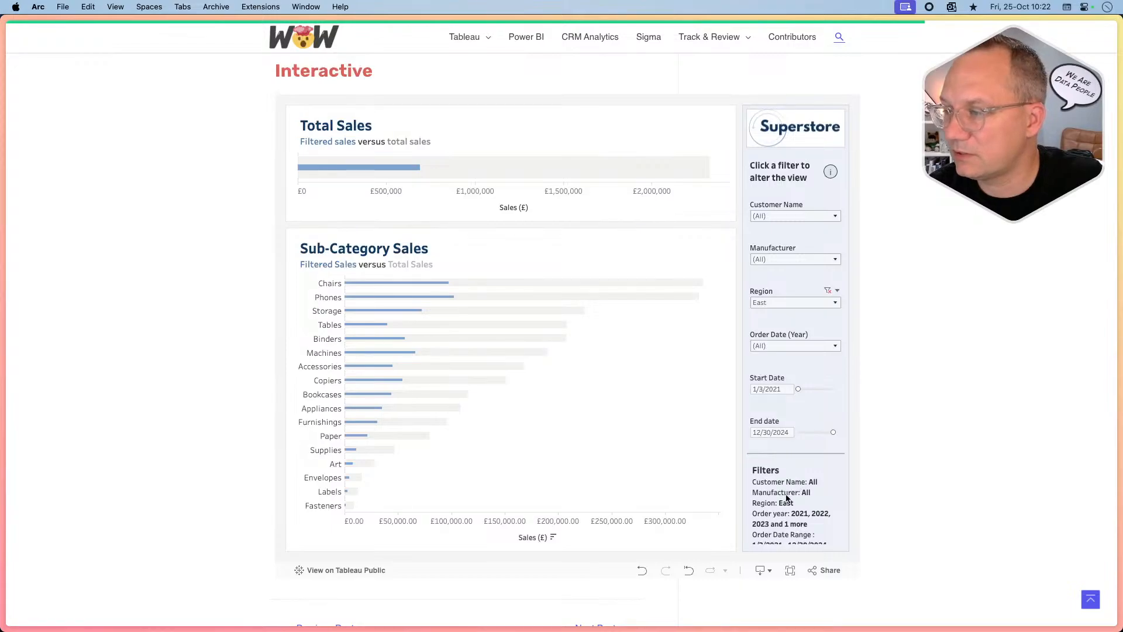
Return to Tableau and add a new blank worksheet after the Subcat Bar (2) sheet.
{"action": "key", "text": "super+Tab"}
{"action": "left_click", "coordinate": [188, 615]}
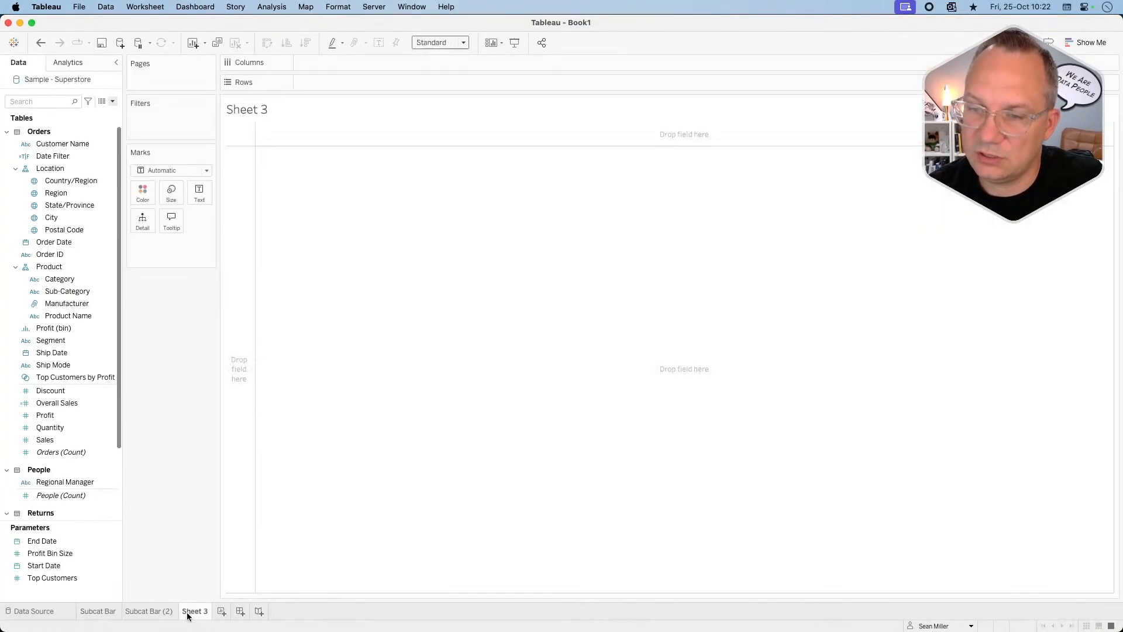
{"action": "key", "text": "super+Tab"}
{"action": "key", "text": "super+Tab"}
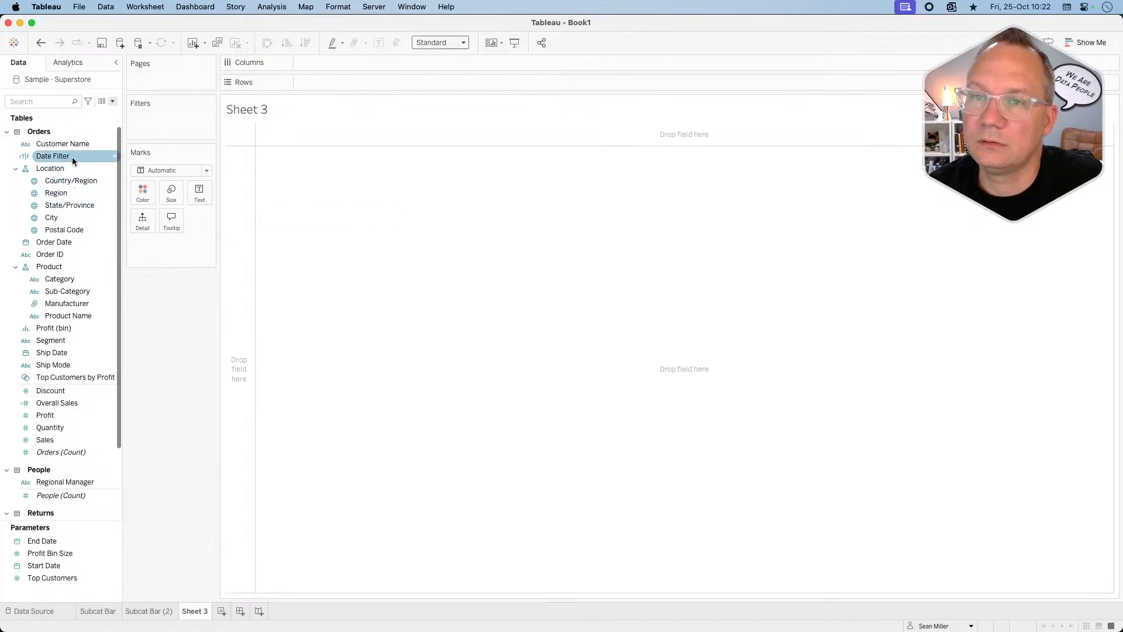
{"action": "mouse_move", "coordinate": [71, 143]}
{"action": "left_mouse_down"}
{"action": "mouse_move", "coordinate": [204, 193]}
{"action": "mouse_move", "coordinate": [75, 142]}
{"action": "left_mouse_up"}
{"action": "left_click", "coordinate": [161, 611]}
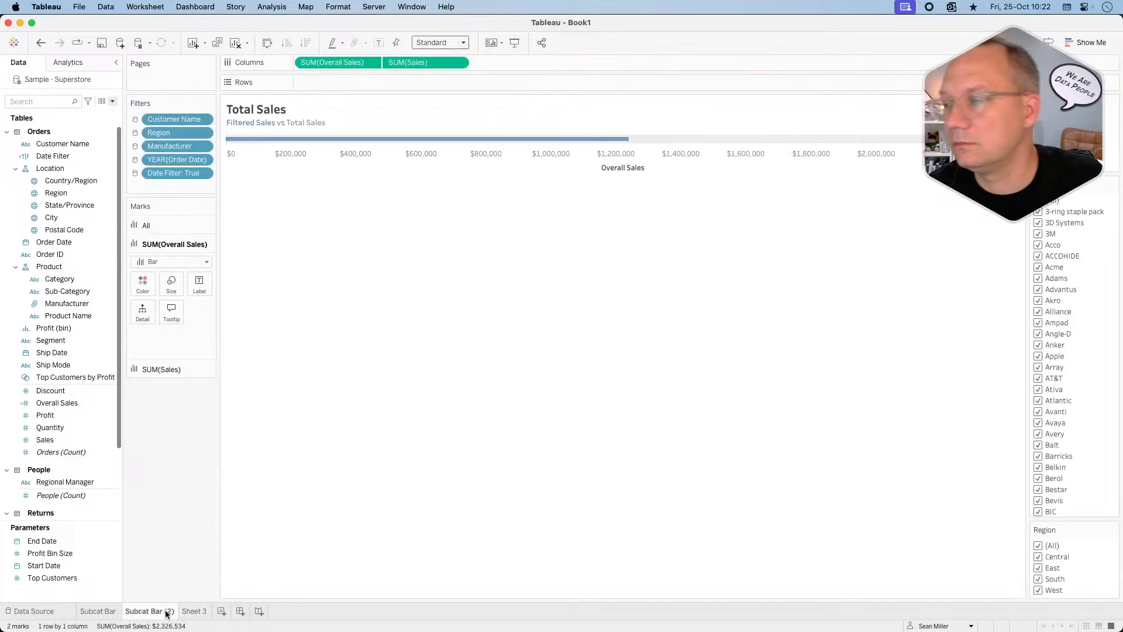
{"action": "left_click", "coordinate": [112, 612]}
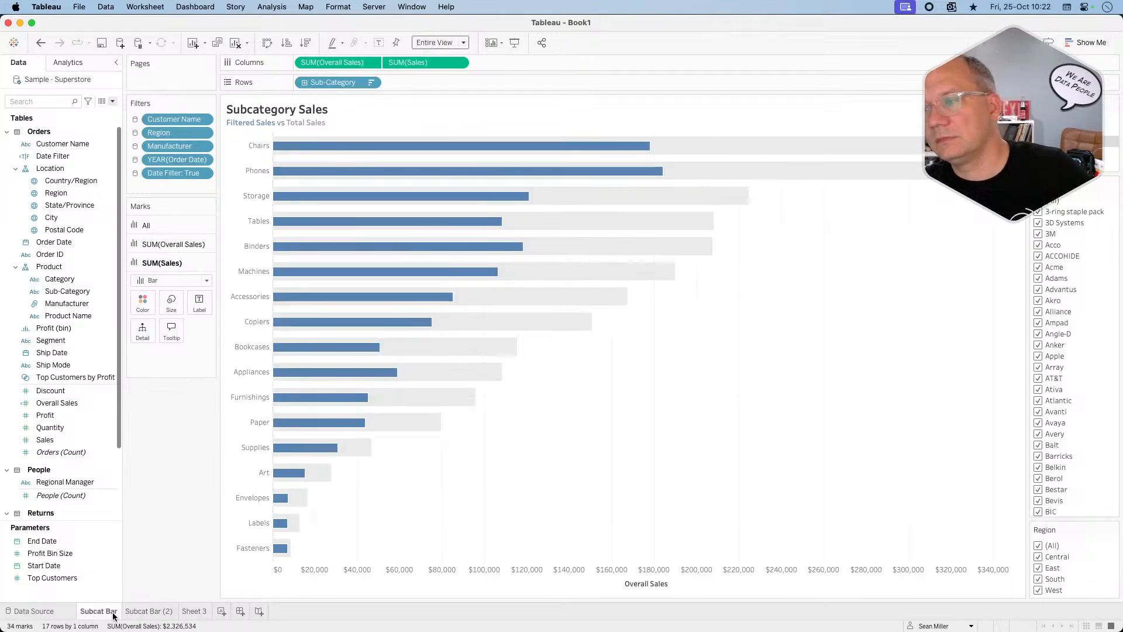
{"action": "left_click", "coordinate": [188, 612]}
{"action": "left_click", "coordinate": [168, 612]}
{"action": "left_click", "coordinate": [191, 612]}
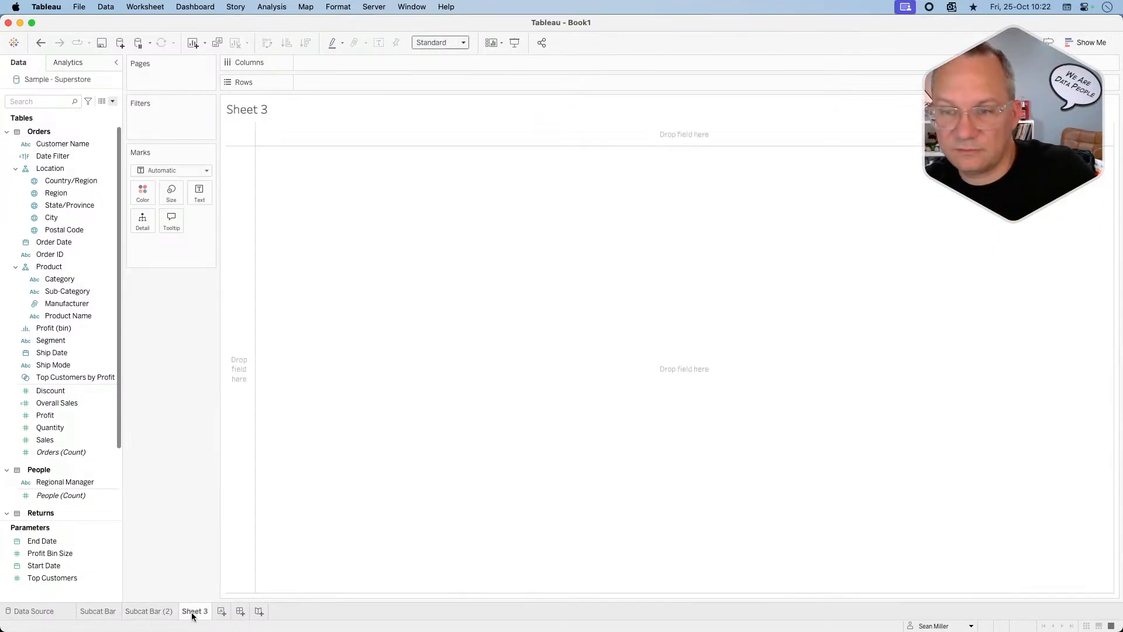
Switch to the browser and filter the reference dashboard's Customer Name to only the first listed customer.
{"action": "key", "text": "super+Tab"}
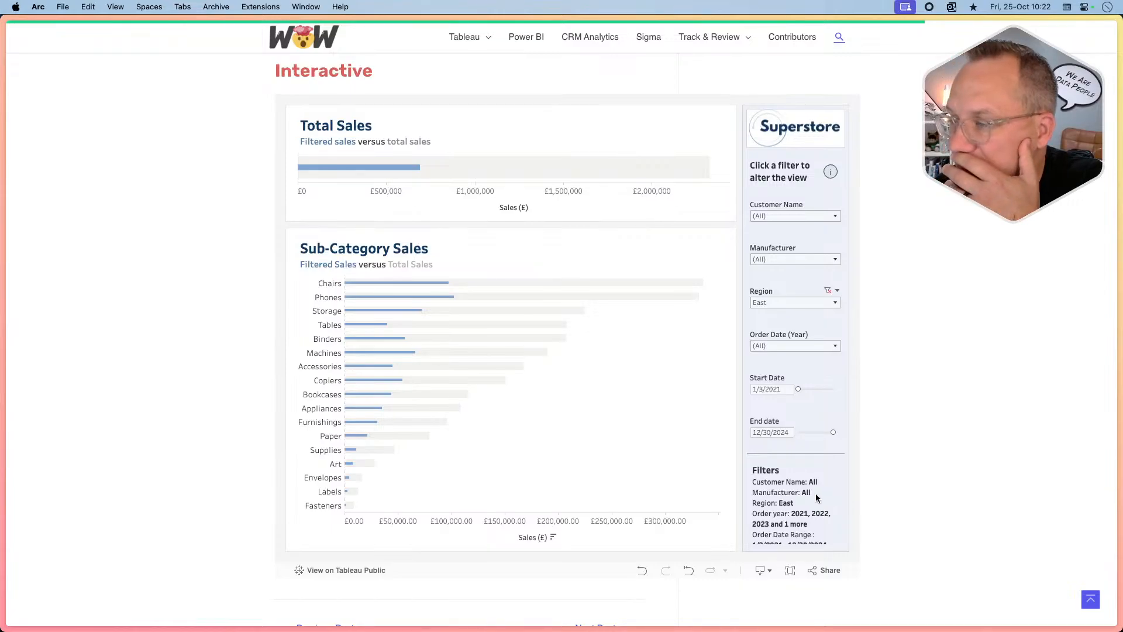
{"action": "left_click", "coordinate": [788, 216]}
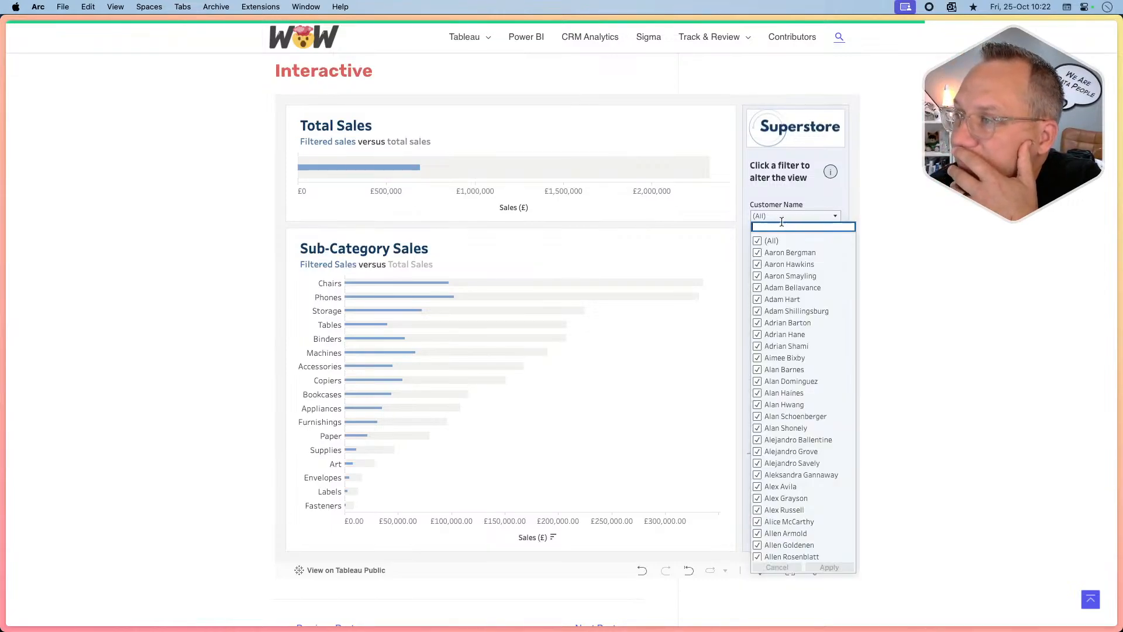
{"action": "left_click", "coordinate": [757, 252]}
{"action": "left_click", "coordinate": [829, 566]}
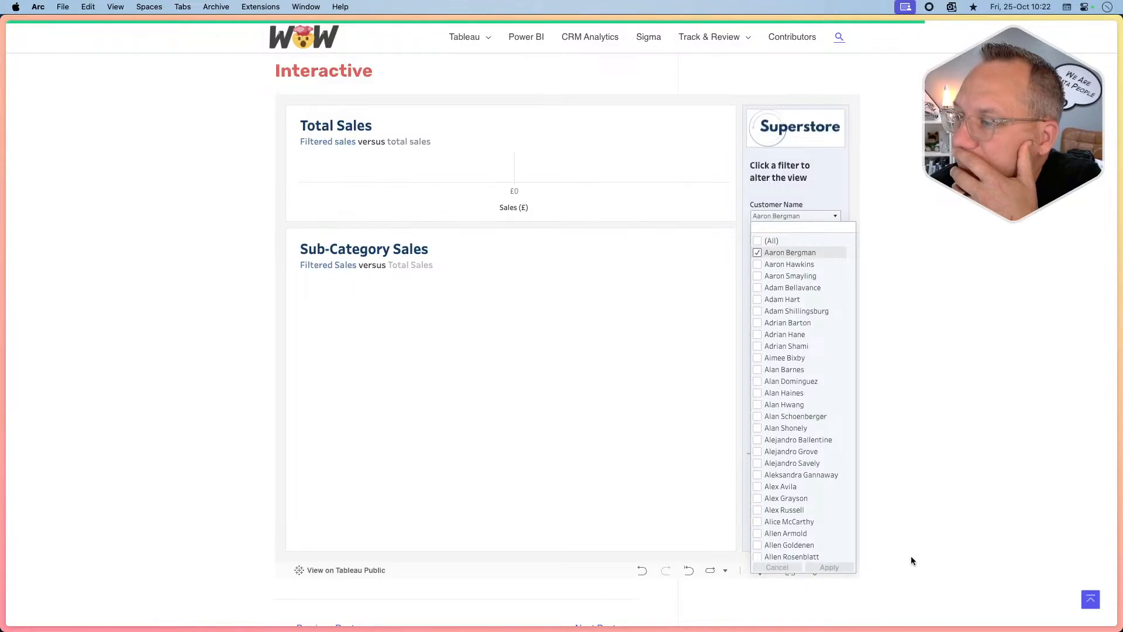
{"action": "left_click", "coordinate": [819, 216]}
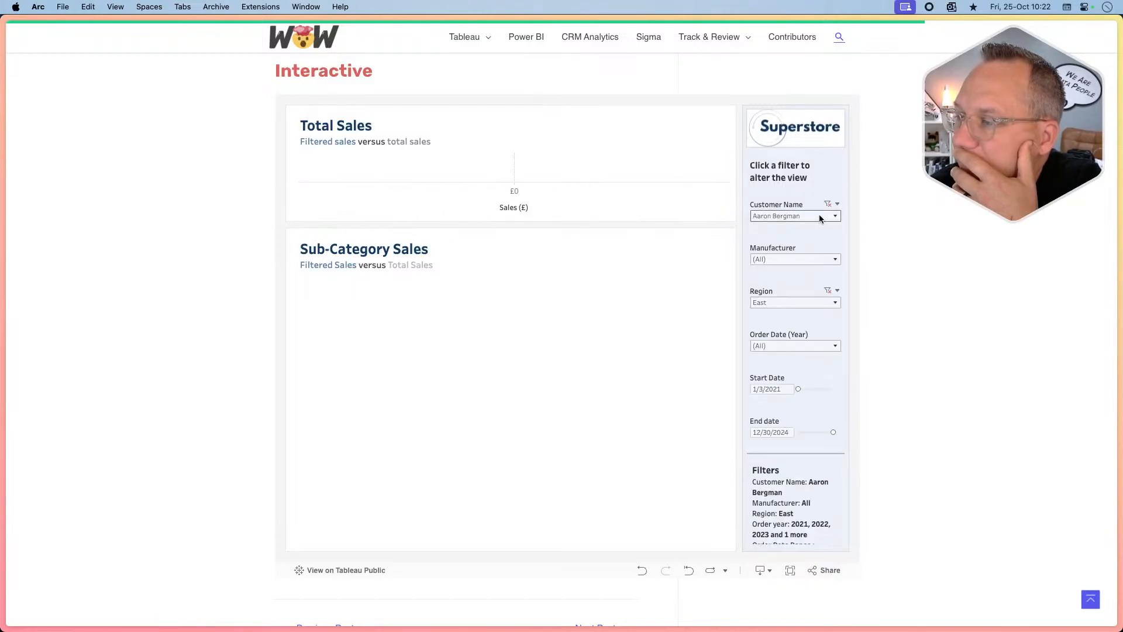
Tick several more customers in the reference Customer Name filter, reset the selection to (All) and apply it.
{"action": "left_click", "coordinate": [819, 217]}
{"action": "left_click", "coordinate": [757, 310]}
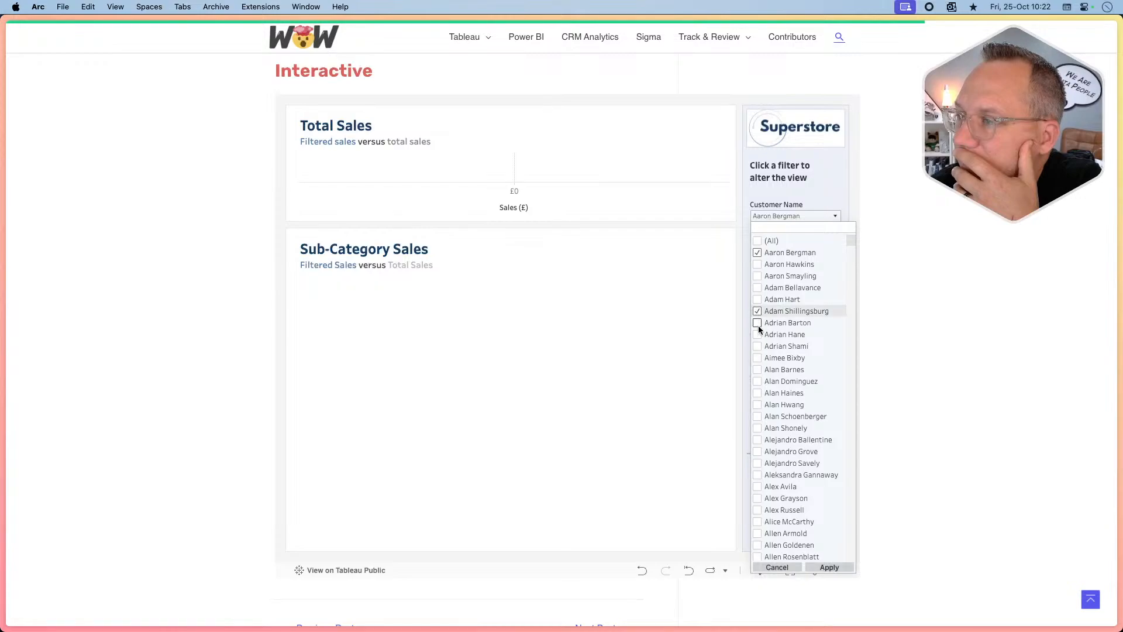
{"action": "left_click", "coordinate": [757, 334]}
{"action": "left_click", "coordinate": [756, 357]}
{"action": "left_click", "coordinate": [757, 393]}
{"action": "left_click", "coordinate": [757, 440]}
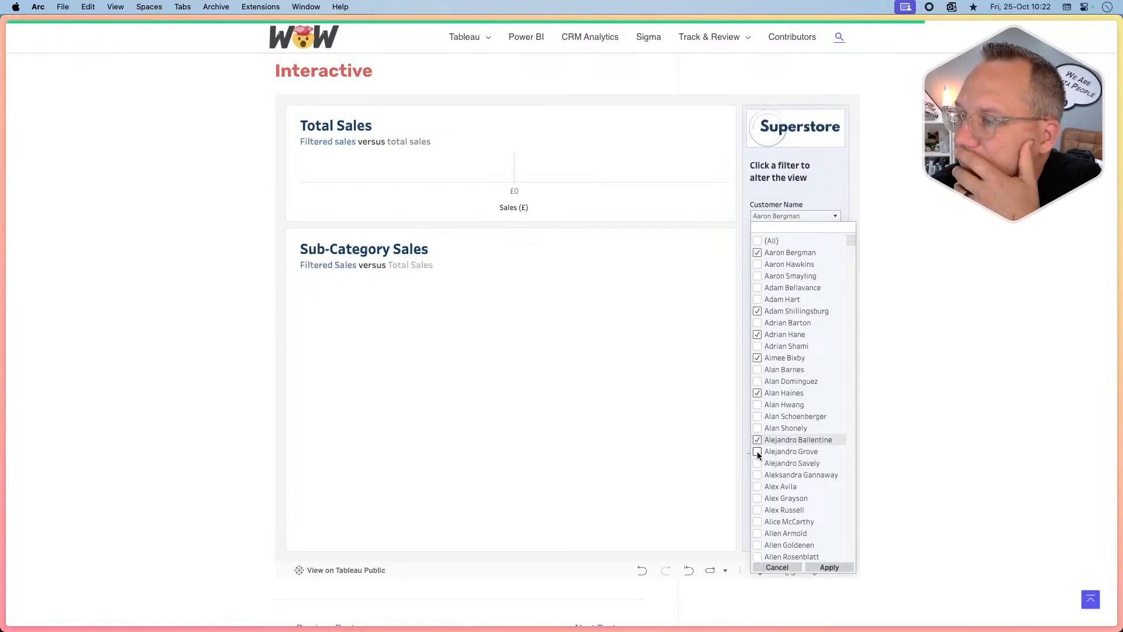
{"action": "left_click", "coordinate": [757, 240]}
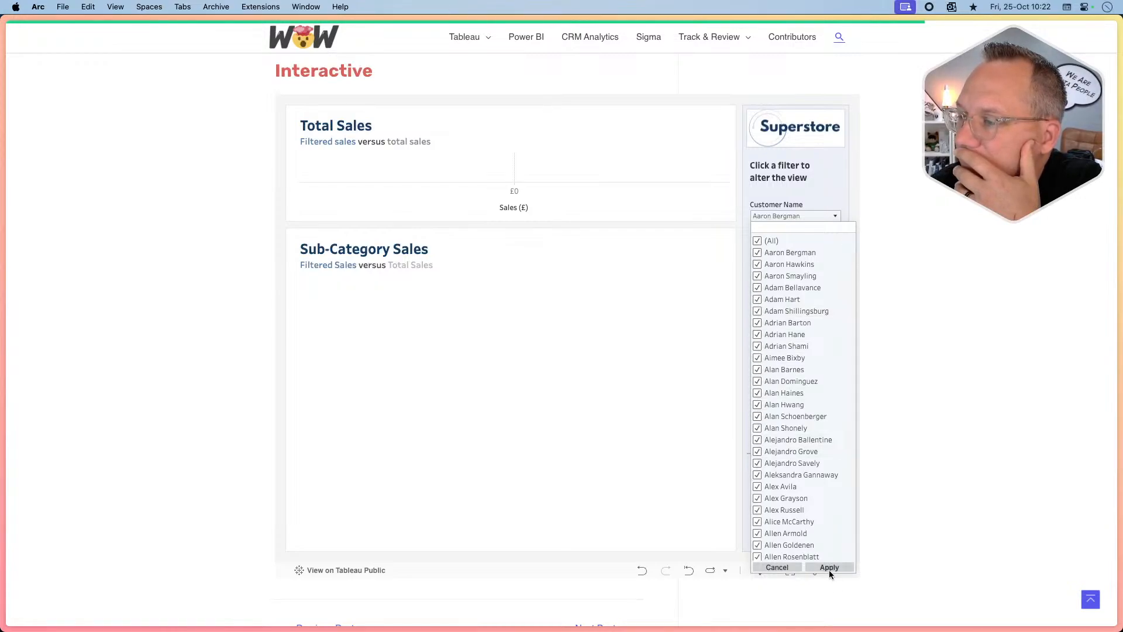
{"action": "left_click", "coordinate": [829, 568]}
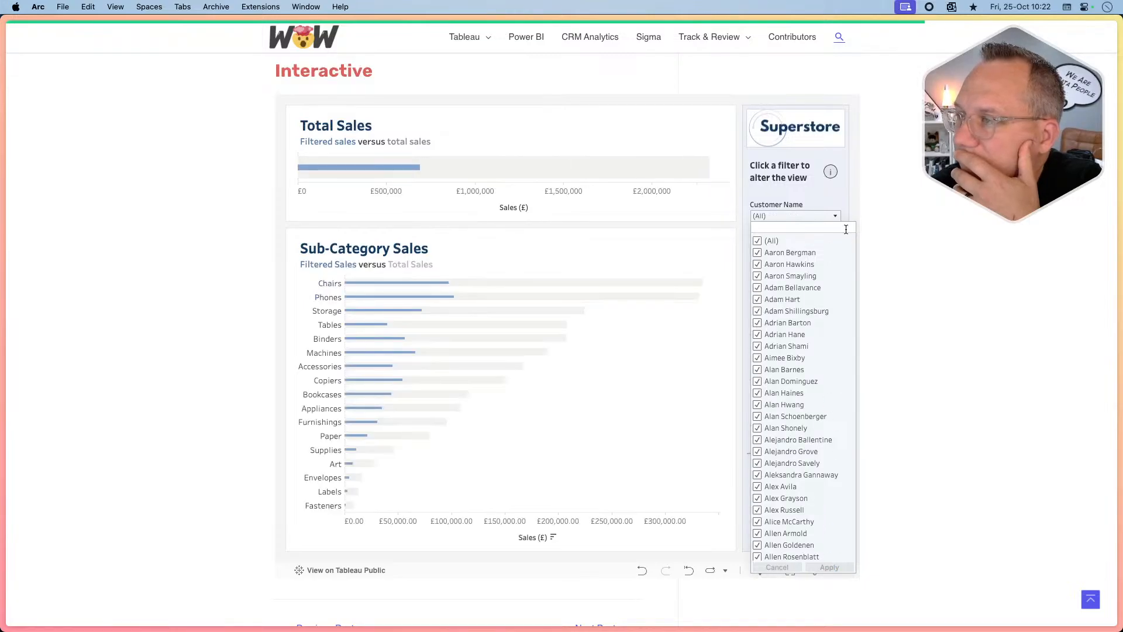
{"action": "left_click", "coordinate": [830, 214]}
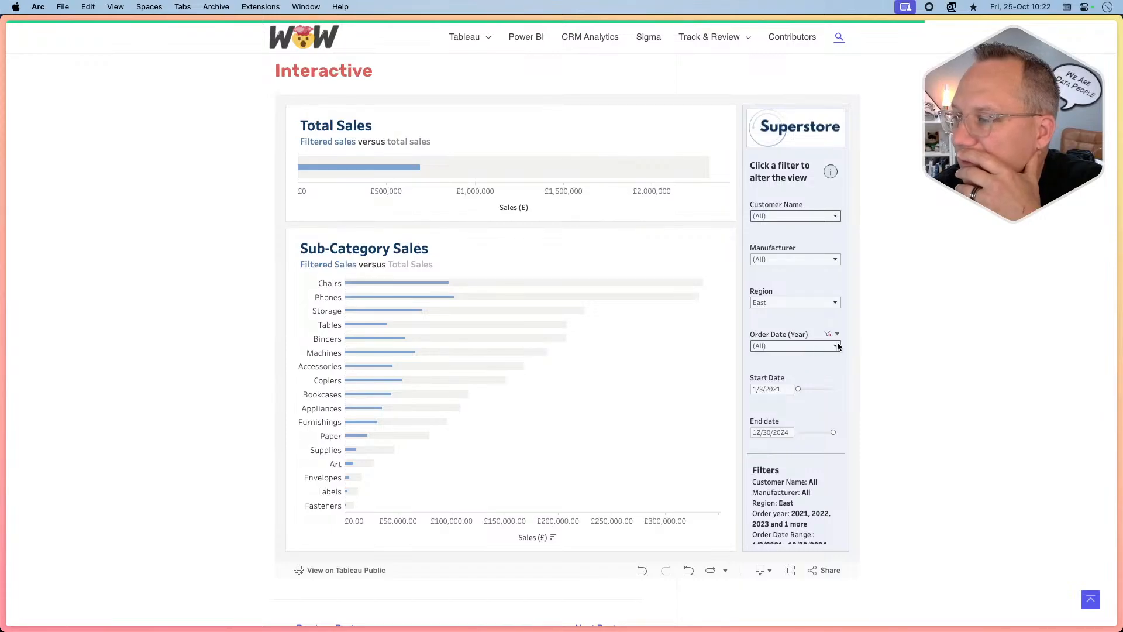
Exclude the first listed customer from the reference Customer Name filter and examine the Filters summary text.
{"action": "scroll", "coordinate": [819, 483], "scroll_direction": "down", "scroll_amount": 1}
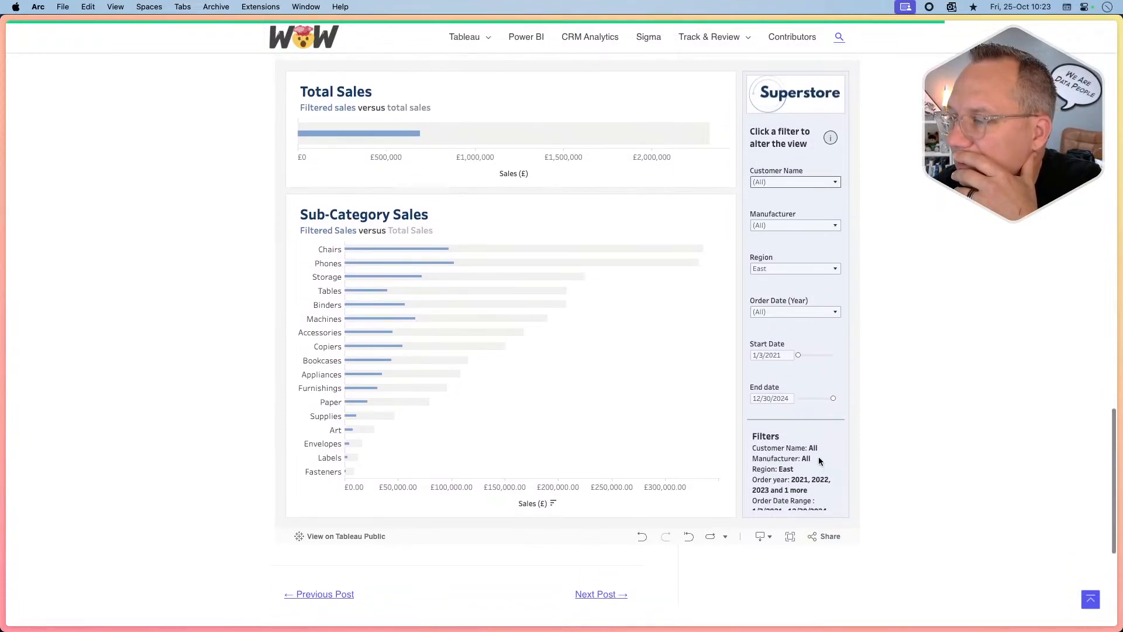
{"action": "left_click", "coordinate": [834, 312]}
{"action": "left_click", "coordinate": [834, 315]}
{"action": "left_click", "coordinate": [821, 183]}
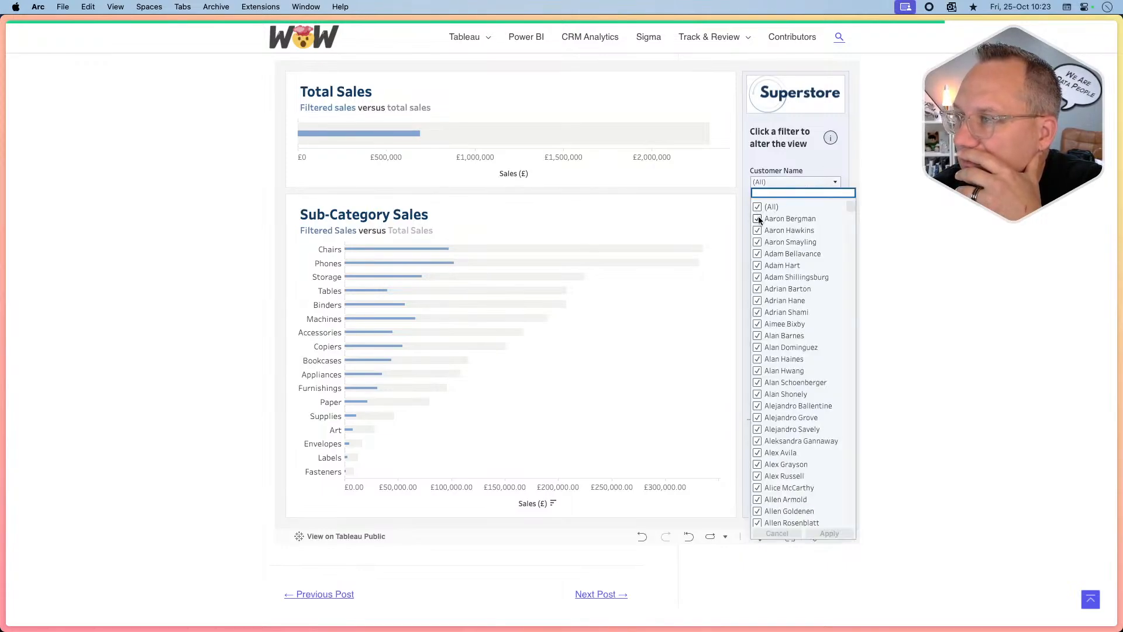
{"action": "left_click", "coordinate": [758, 219]}
{"action": "left_click", "coordinate": [829, 534]}
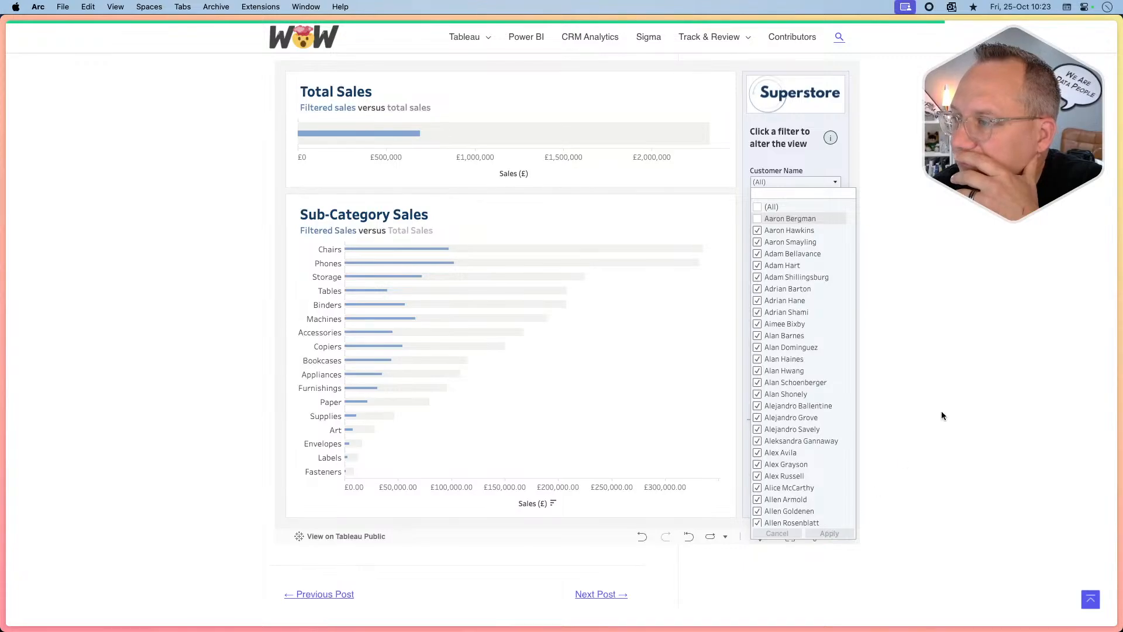
{"action": "left_click", "coordinate": [835, 183]}
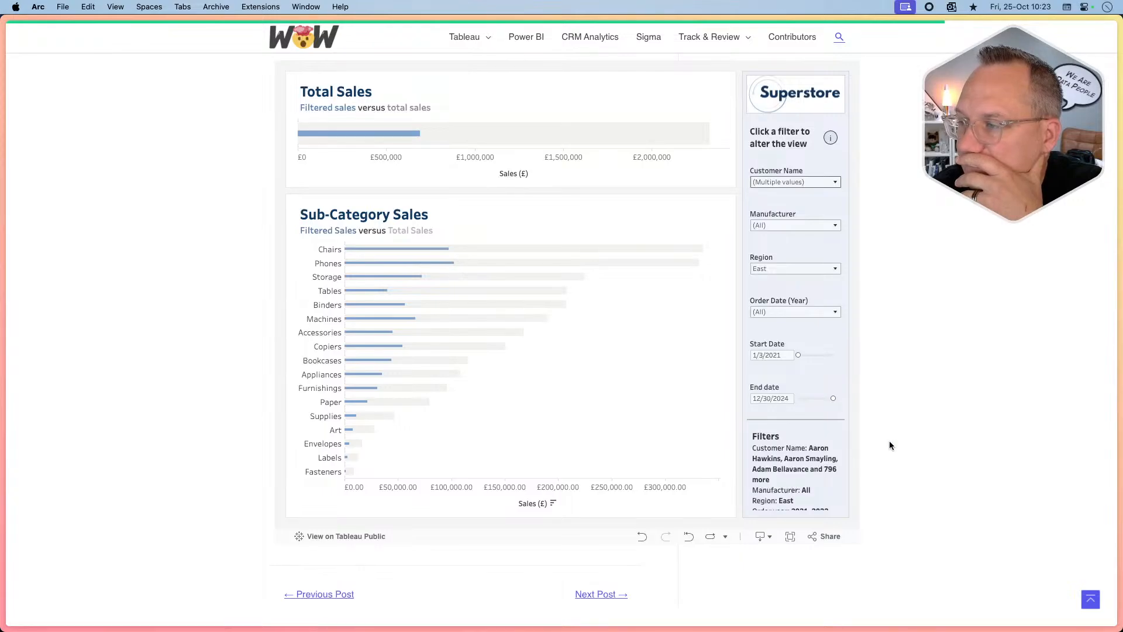
Examine how the Filters summary in the reference dashboard lists the Customer Name and Manufacturer selections.
{"action": "triple_click", "coordinate": [797, 460]}
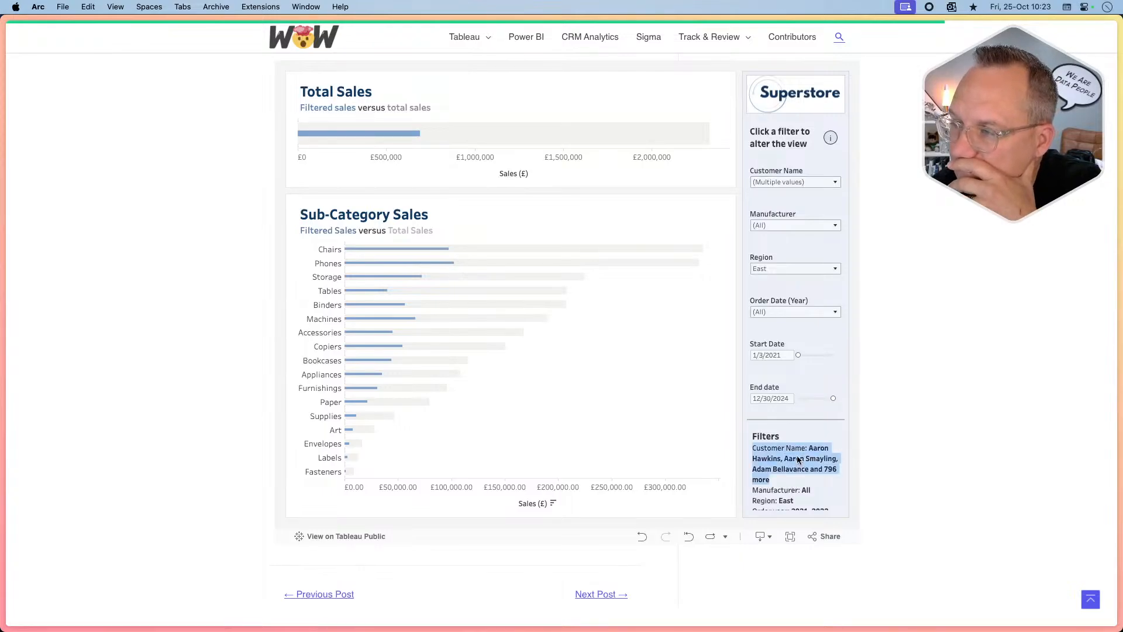
{"action": "triple_click", "coordinate": [792, 489]}
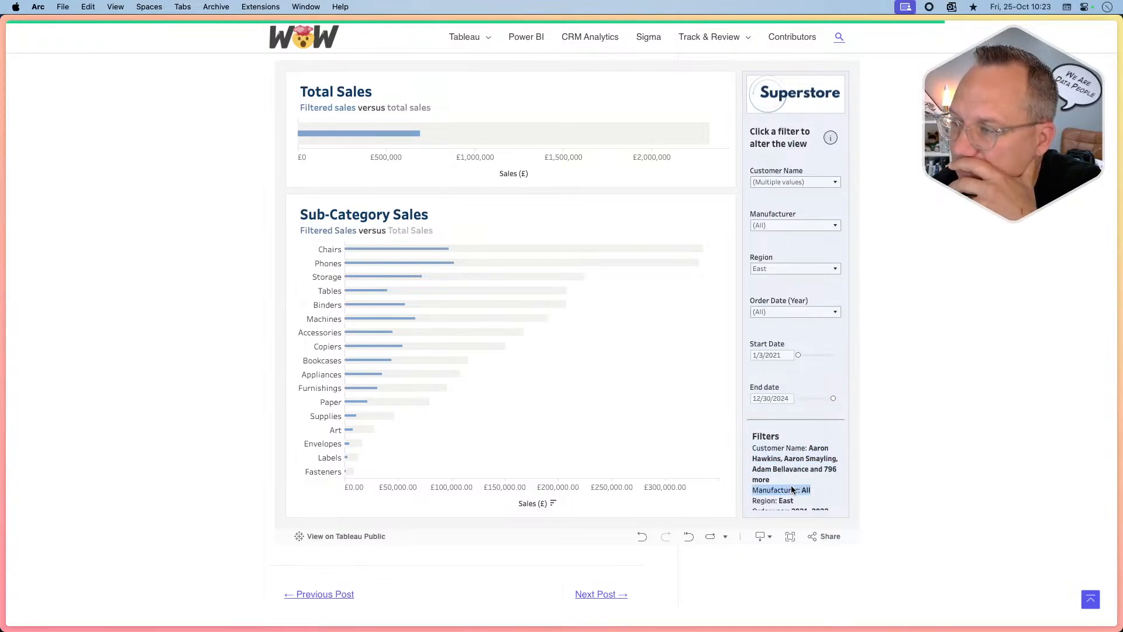
{"action": "triple_click", "coordinate": [796, 462]}
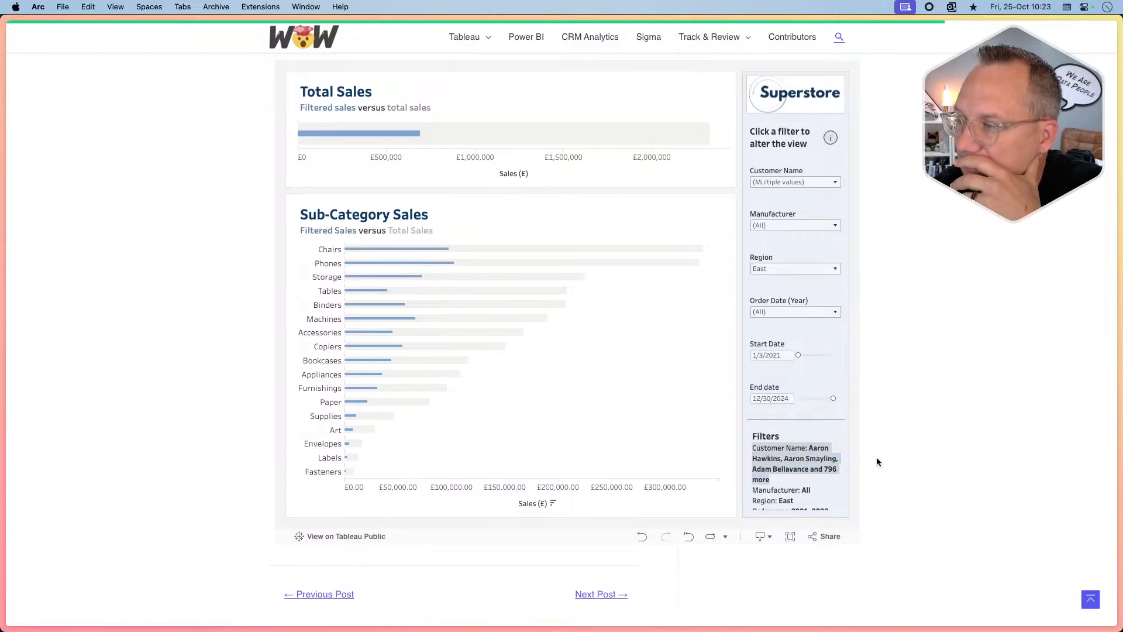
{"action": "left_click", "coordinate": [813, 467]}
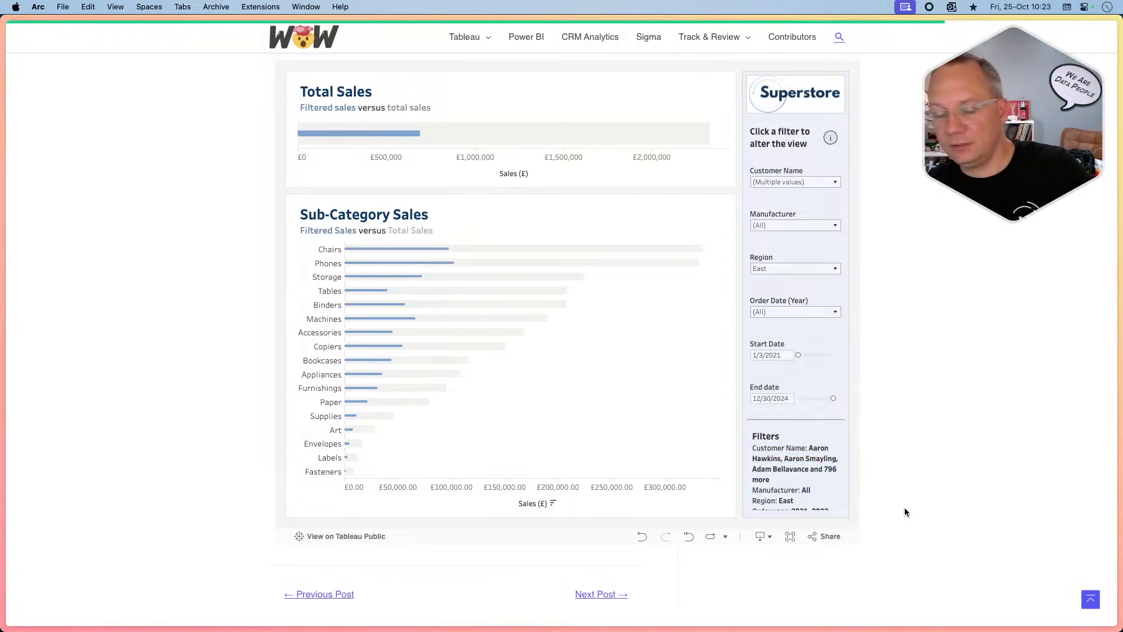
Switch to the Tableau workbook and add Customer Name to the marks' detail on Sheet 3.
{"action": "key", "text": "super+Tab"}
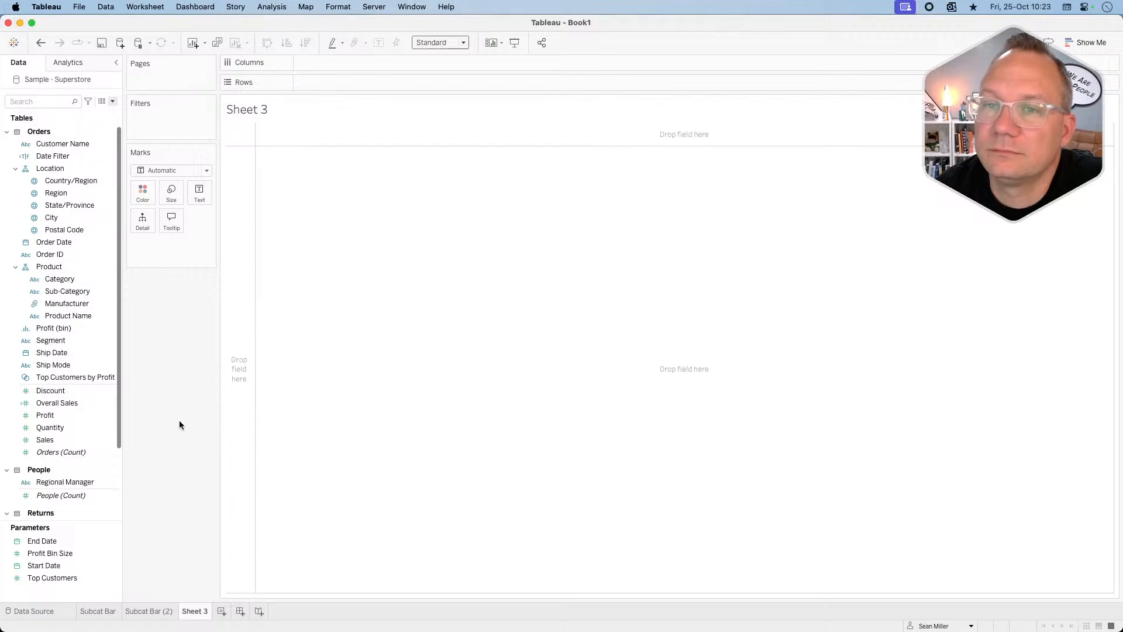
{"action": "left_click", "coordinate": [99, 183]}
{"action": "left_click", "coordinate": [89, 153]}
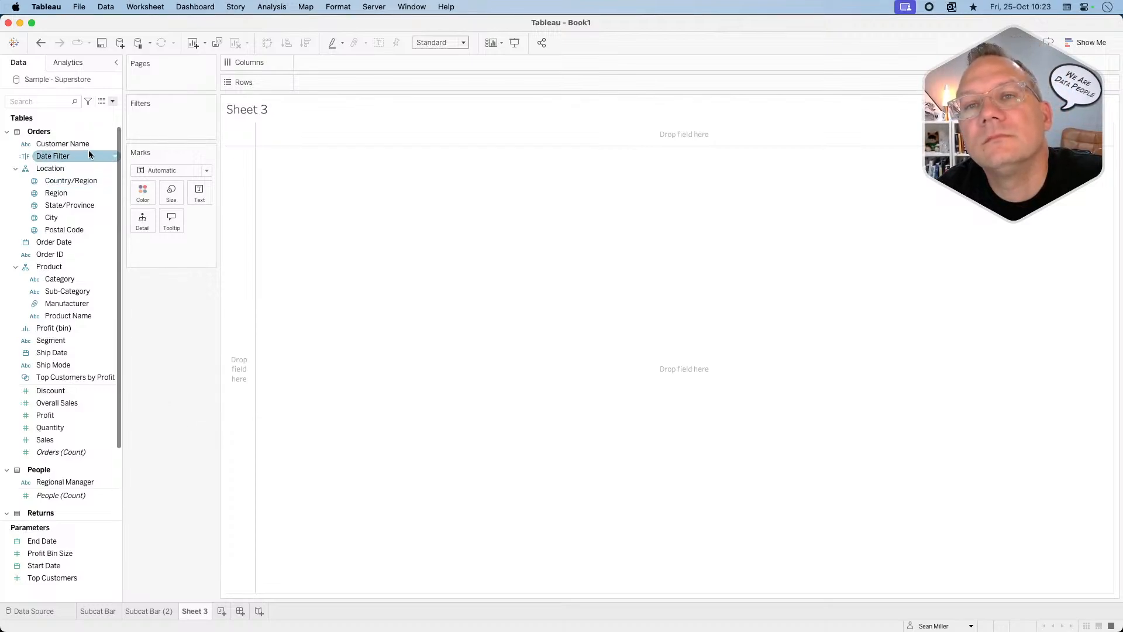
{"action": "left_click_drag", "start_coordinate": [76, 144], "coordinate": [143, 221]}
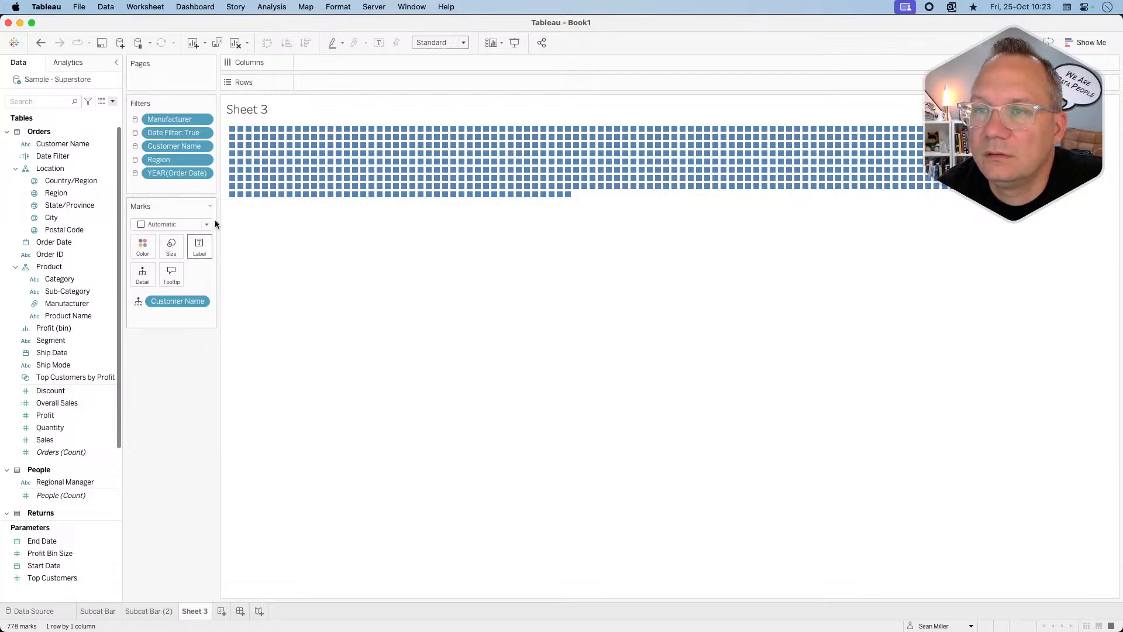
Replace the Sheet 3 title with "Customer Name: " followed by the dynamic Customer Name field.
{"action": "double_click", "coordinate": [256, 111]}
{"action": "key", "text": "super+a"}
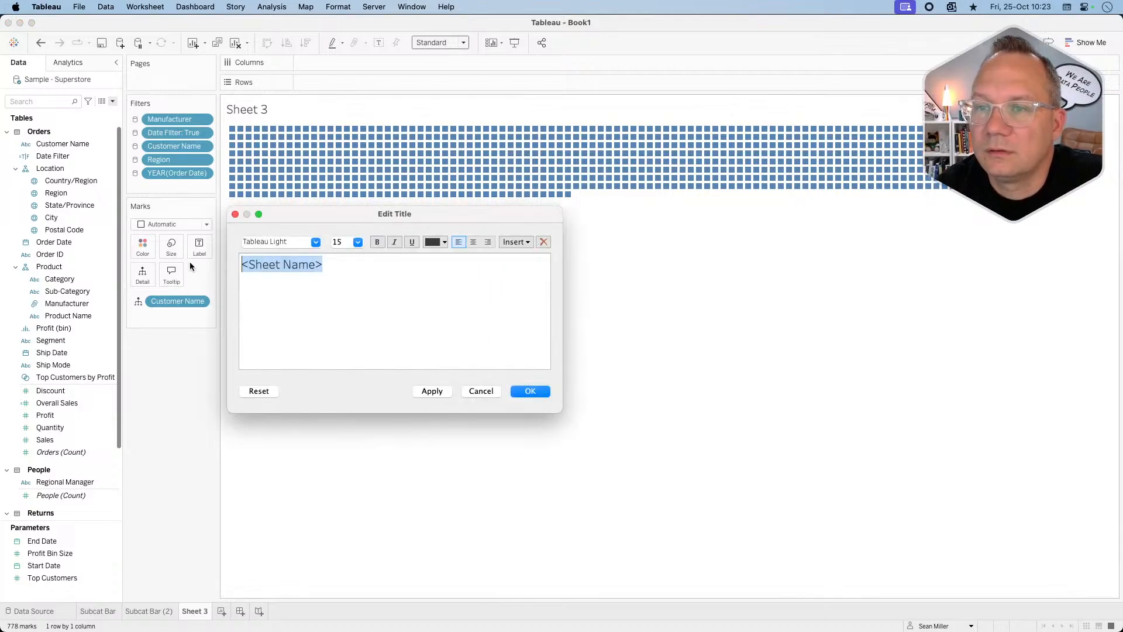
{"action": "type", "text": "Uustomer"}
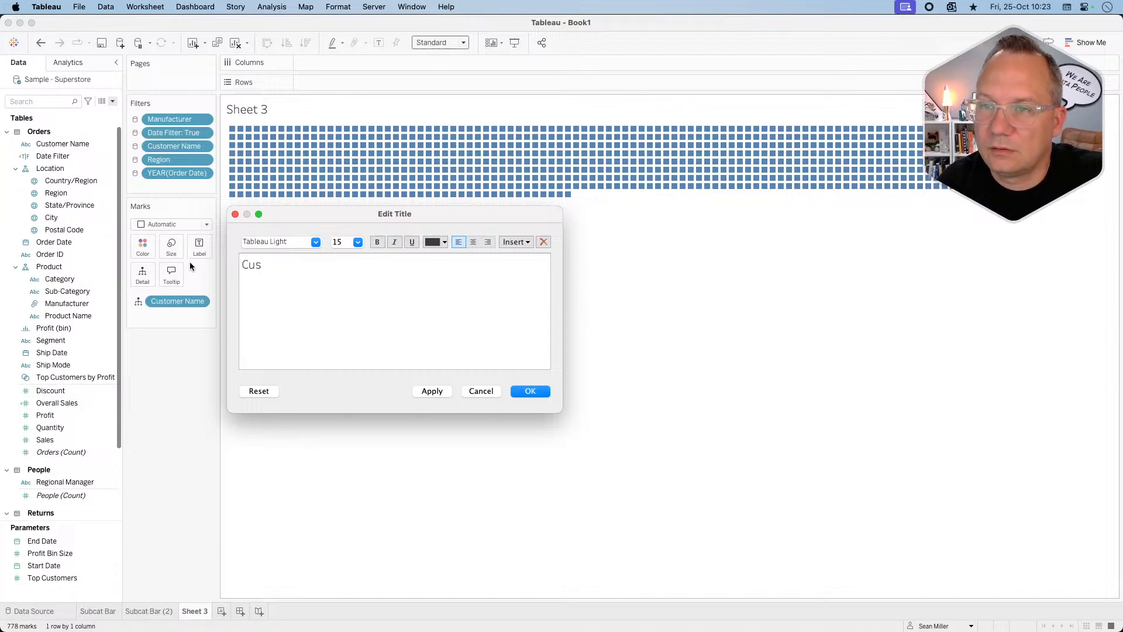
{"action": "type", "text": " Name:"}
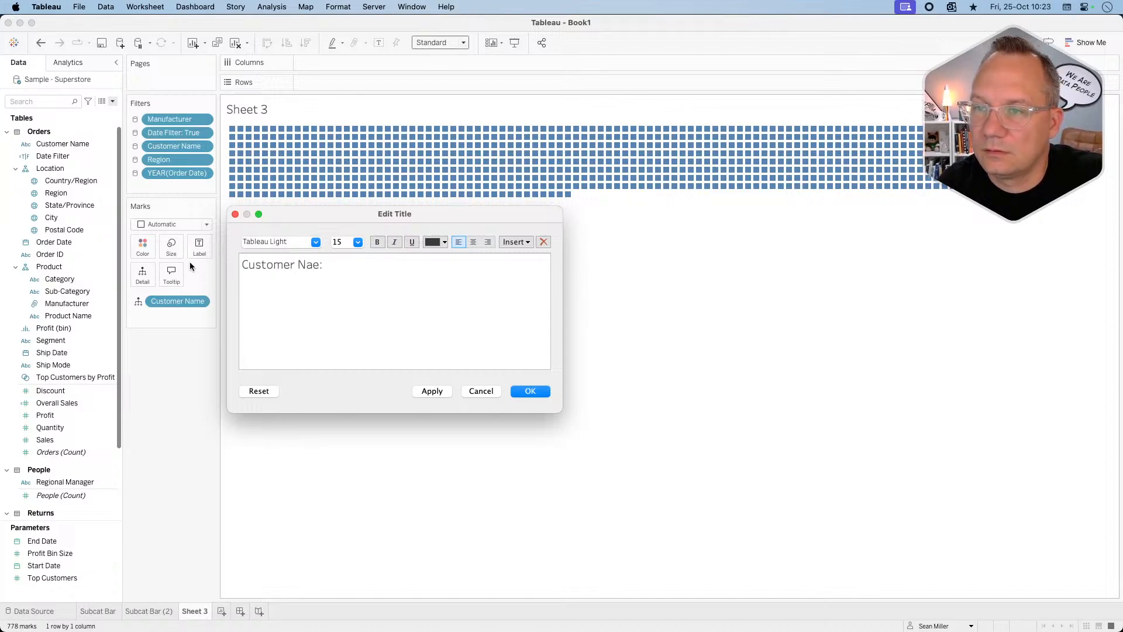
{"action": "left_click", "coordinate": [504, 244]}
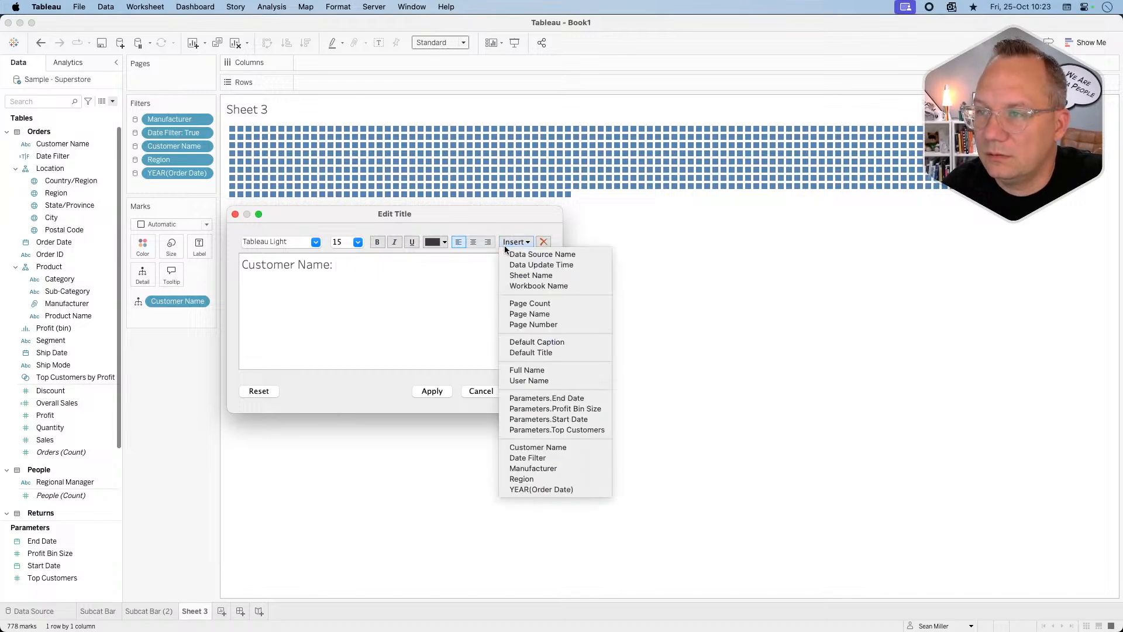
{"action": "left_click", "coordinate": [541, 447]}
{"action": "left_click", "coordinate": [433, 391]}
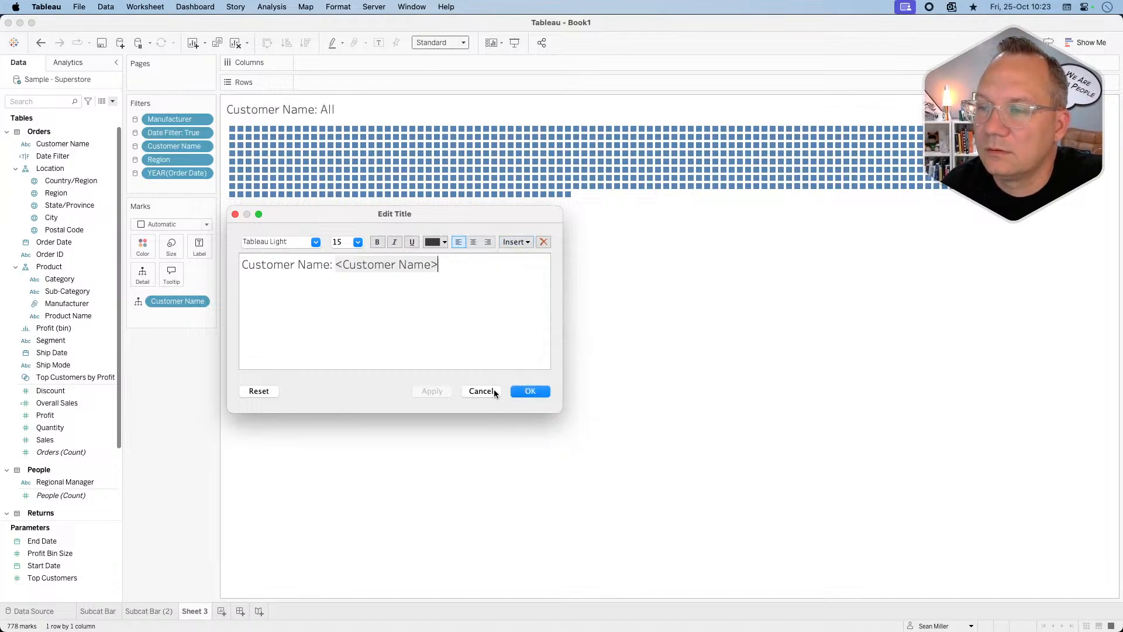
{"action": "left_click", "coordinate": [528, 392]}
Exclude one customer in the Customer Name filter on the Subcat Bar sheet and check the title on Sheet 3.
{"action": "left_click", "coordinate": [159, 610]}
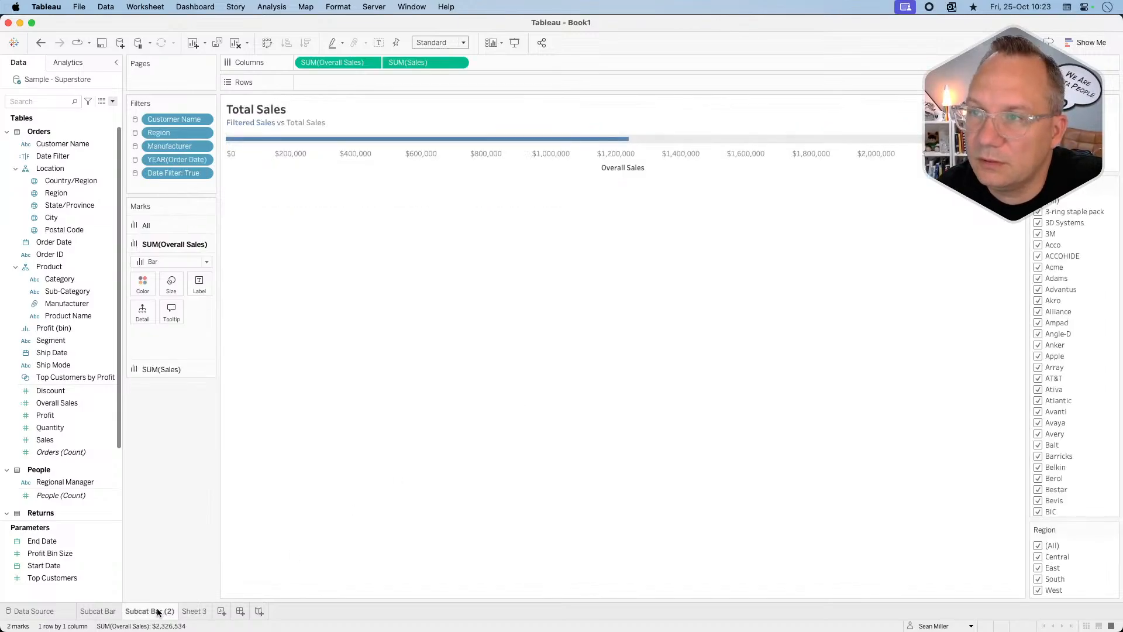
{"action": "left_click", "coordinate": [92, 611]}
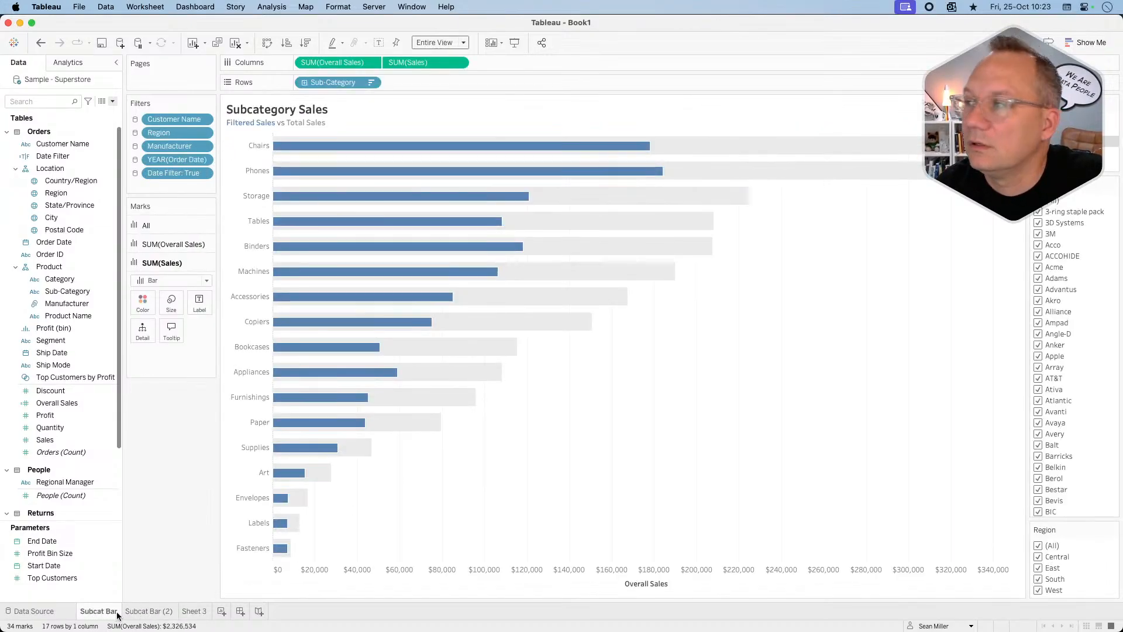
{"action": "scroll", "coordinate": [1065, 388], "scroll_direction": "down", "scroll_amount": 10}
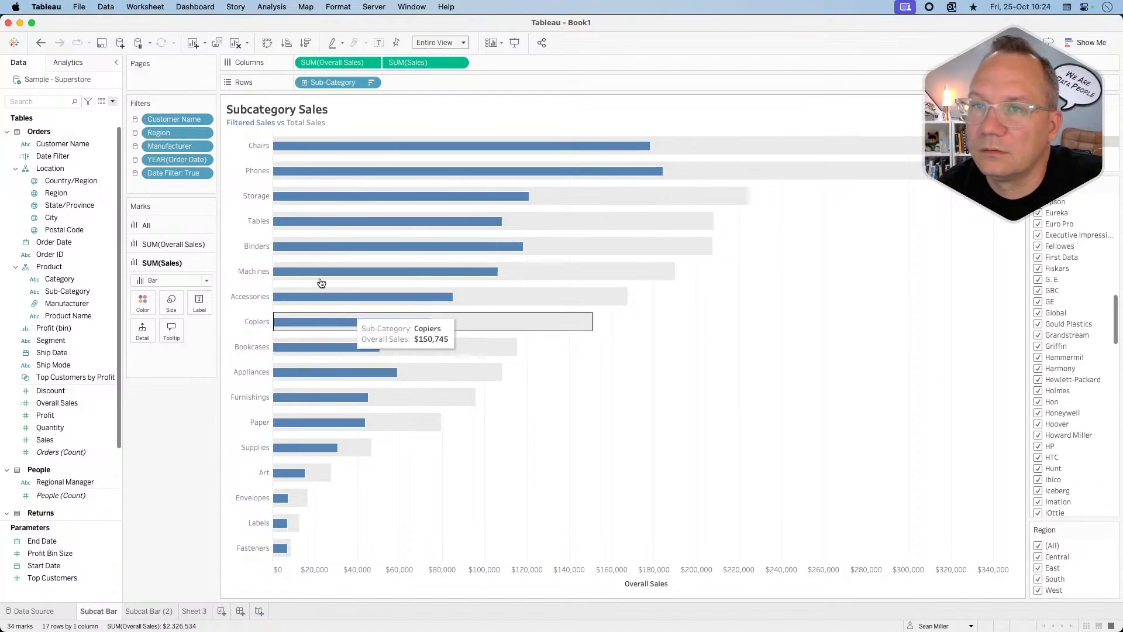
{"action": "left_click", "coordinate": [203, 119]}
{"action": "left_click", "coordinate": [195, 148]}
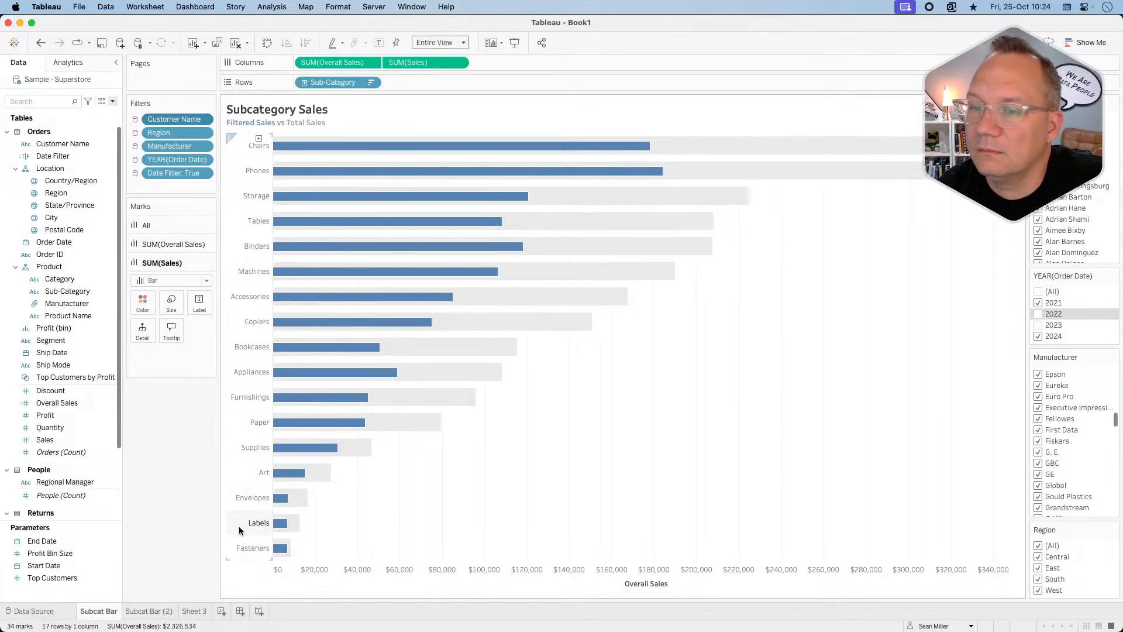
{"action": "left_click", "coordinate": [192, 611]}
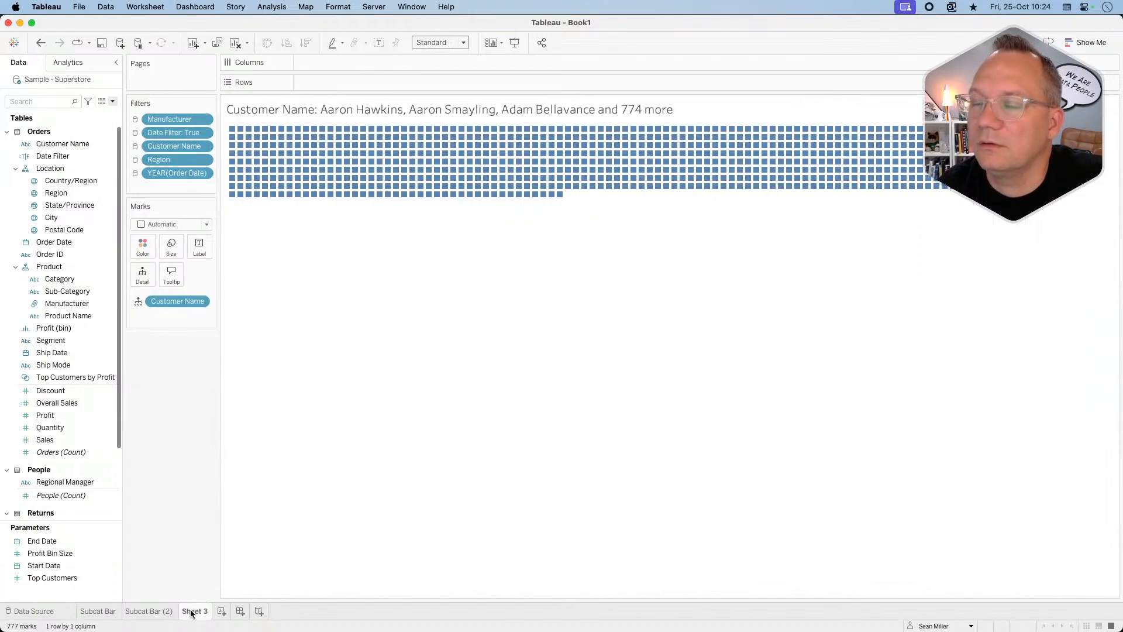
Review the Subcat Bar and Subcat Bar (2) sheets and compare Sheet 3 with the Filters summary in the reference dashboard.
{"action": "mouse_move", "coordinate": [166, 614]}
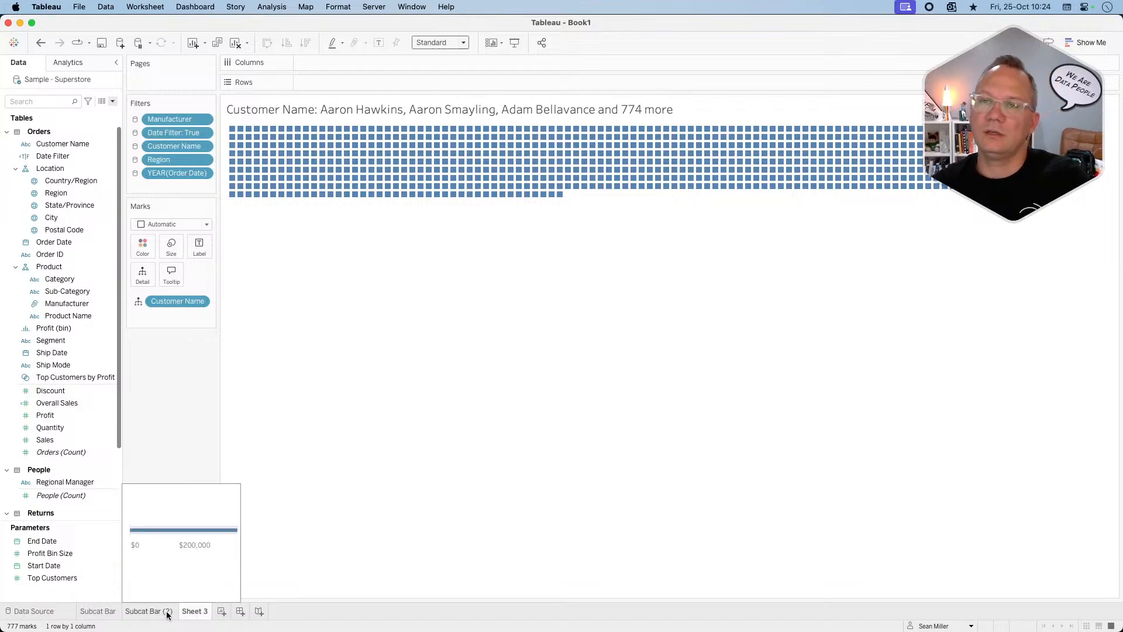
{"action": "left_click", "coordinate": [167, 612]}
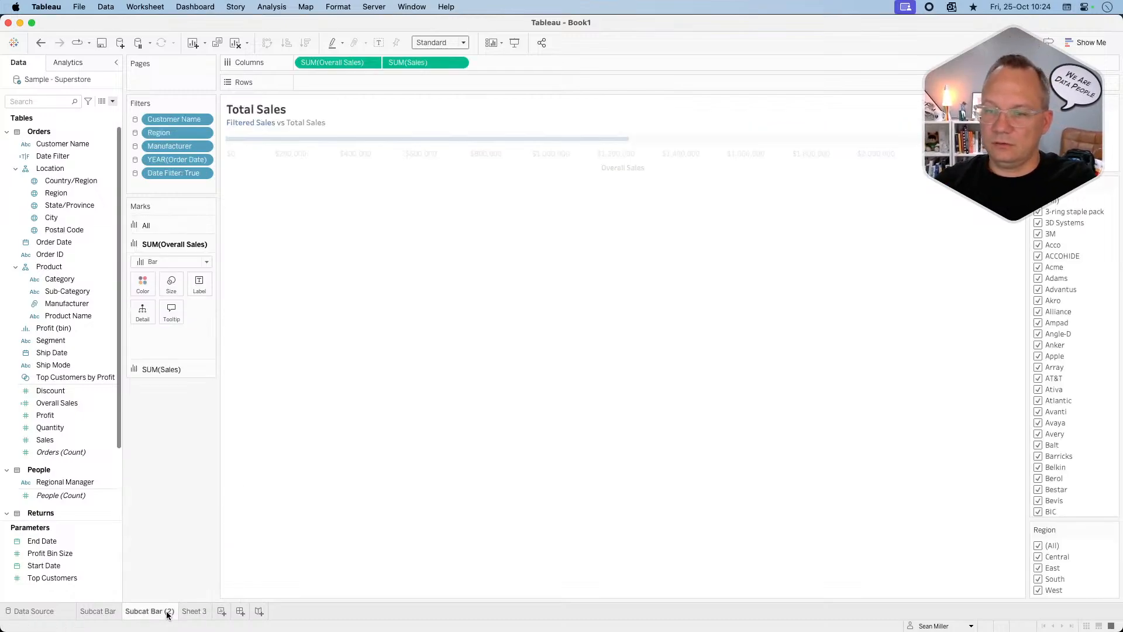
{"action": "left_click", "coordinate": [198, 611]}
{"action": "left_click", "coordinate": [106, 612]}
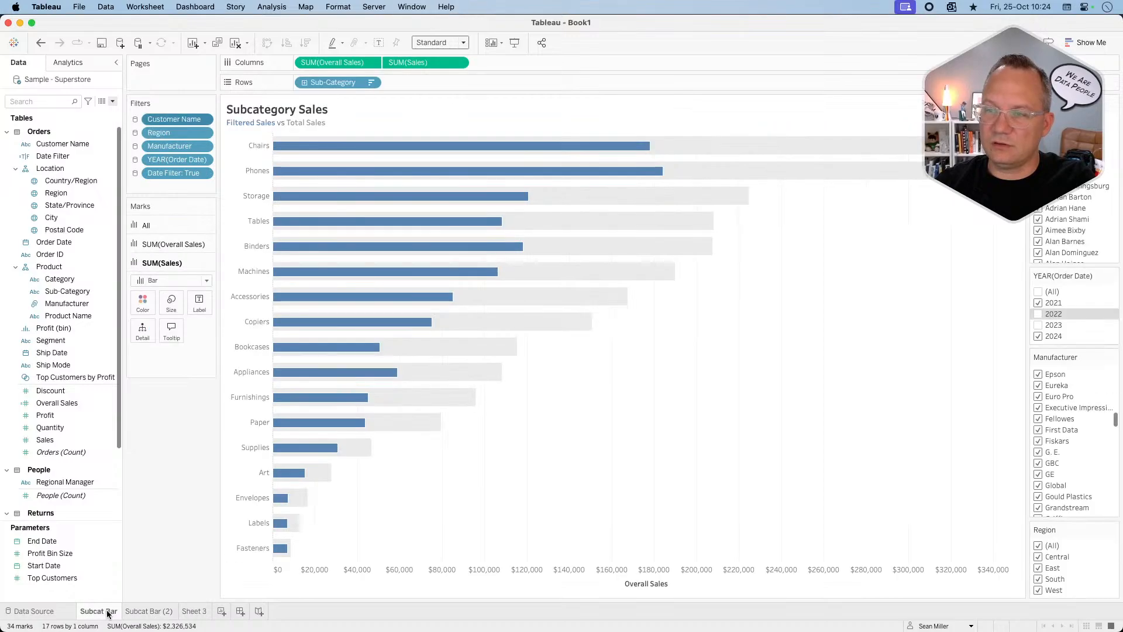
{"action": "mouse_move", "coordinate": [166, 613]}
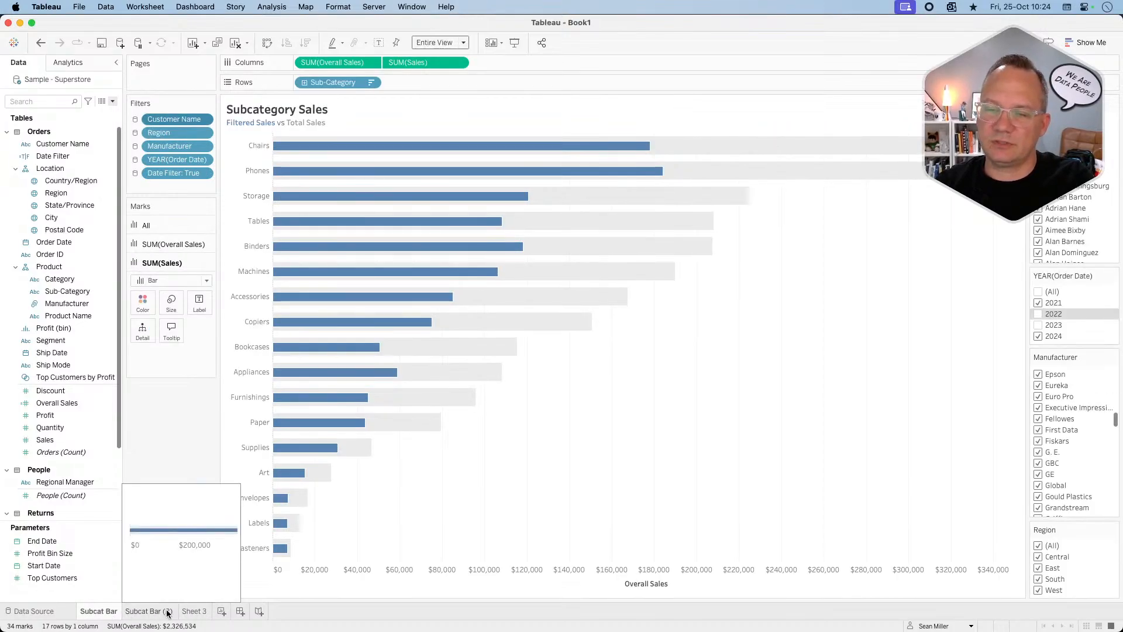
{"action": "left_click", "coordinate": [193, 612]}
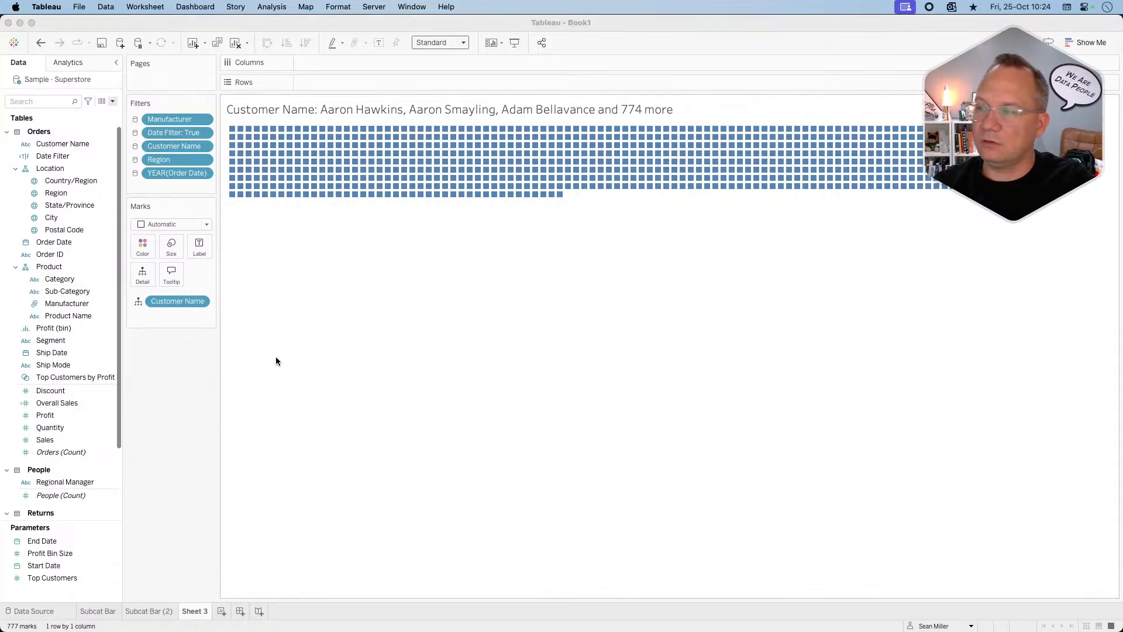
{"action": "key", "text": "super+Tab"}
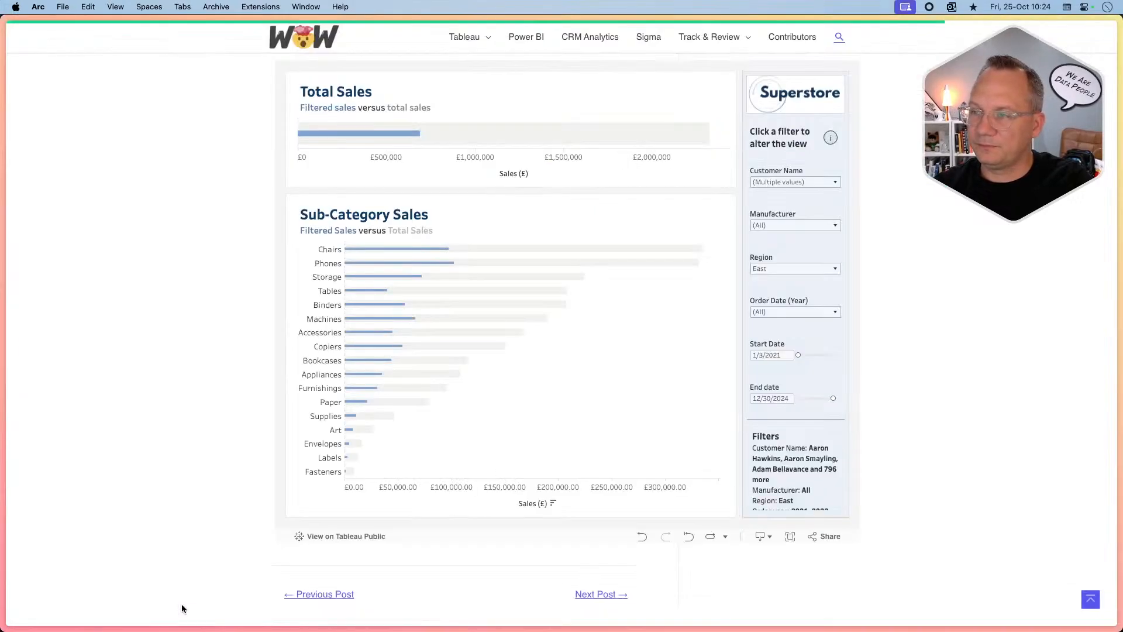
{"action": "key", "text": "super+Tab"}
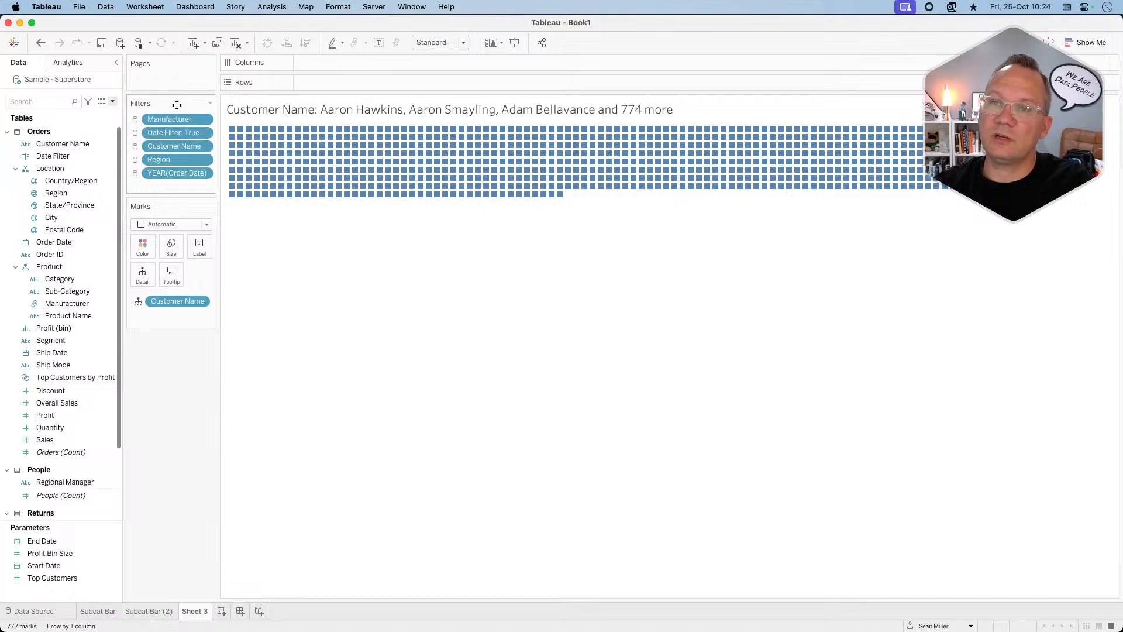
Add Manufacturer, Order Date by year, Region and the End Date and Start Date parameters to the marks' detail on Sheet 3.
{"action": "left_click", "coordinate": [84, 305]}
{"action": "left_click_drag", "start_coordinate": [86, 309], "coordinate": [143, 269]}
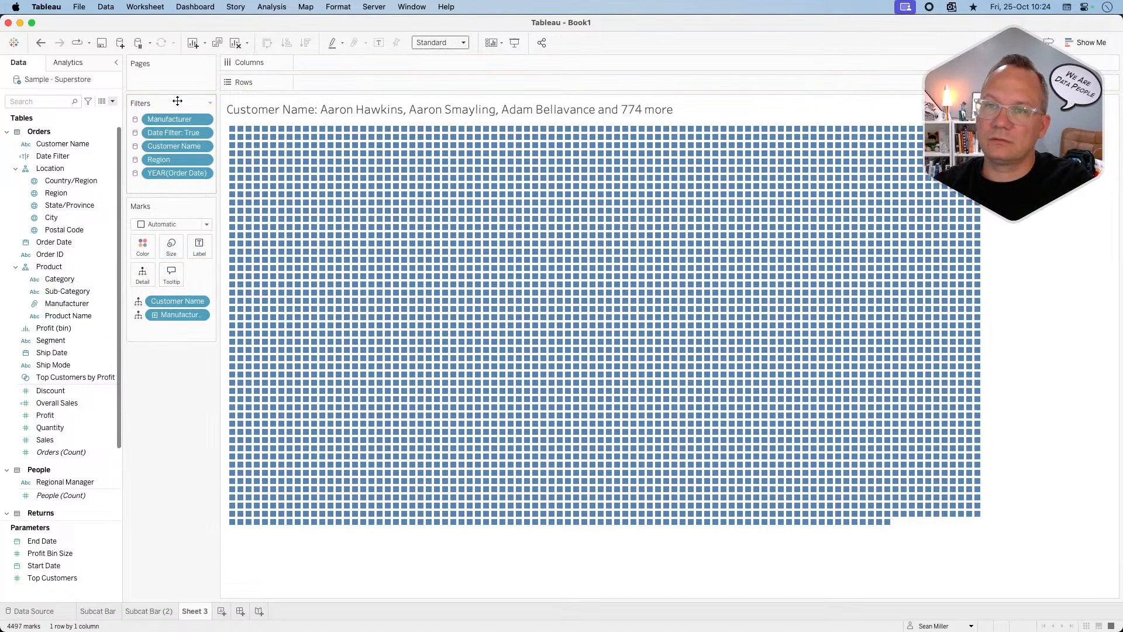
{"action": "left_click_drag", "start_coordinate": [61, 230], "coordinate": [142, 274]}
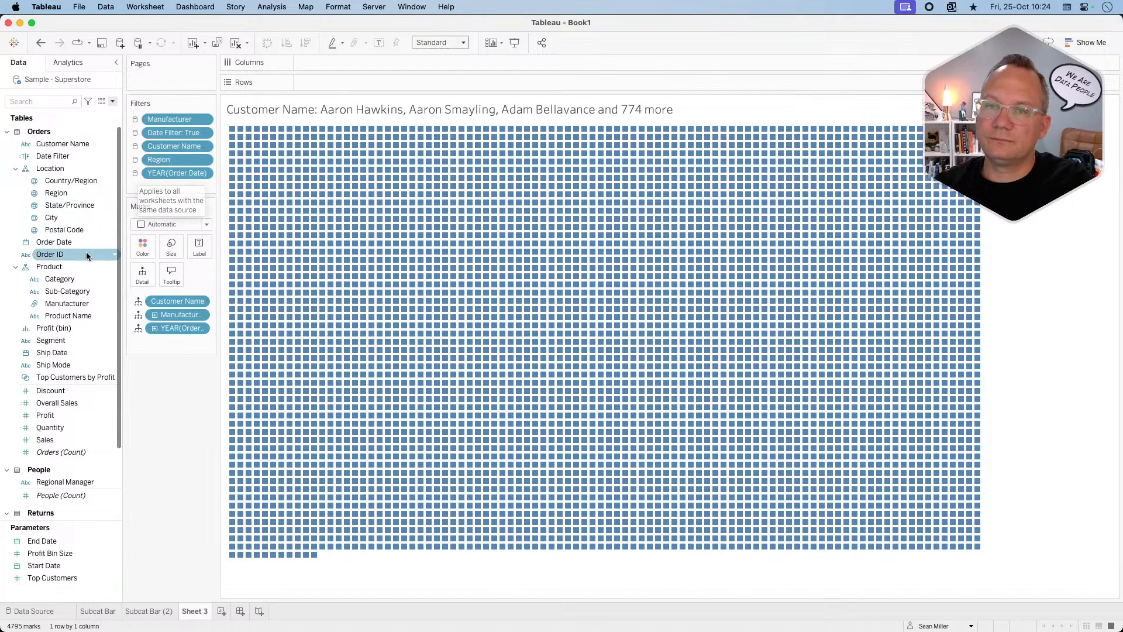
{"action": "left_click", "coordinate": [75, 195]}
{"action": "left_click_drag", "start_coordinate": [74, 195], "coordinate": [143, 272]}
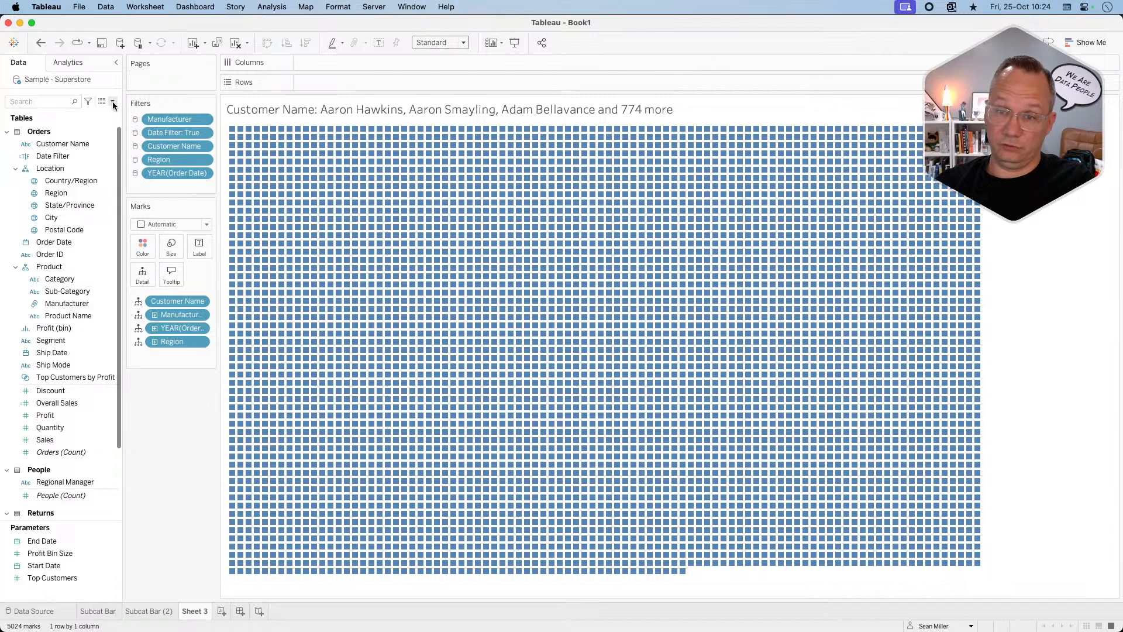
{"action": "left_click_drag", "start_coordinate": [59, 540], "coordinate": [141, 275]}
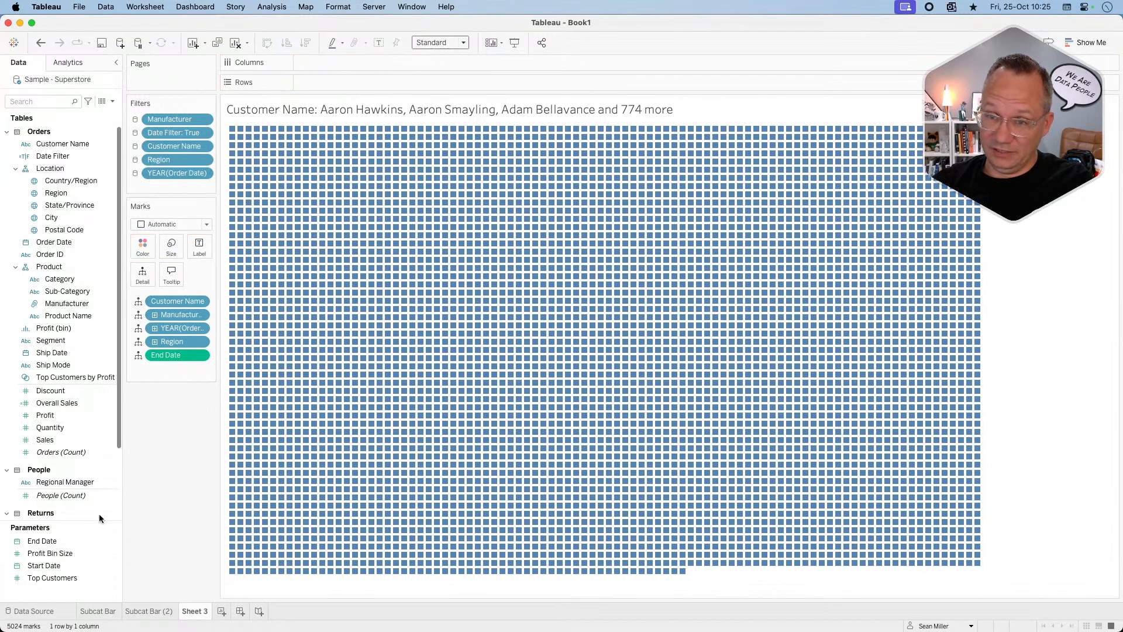
{"action": "left_click_drag", "start_coordinate": [69, 565], "coordinate": [141, 286]}
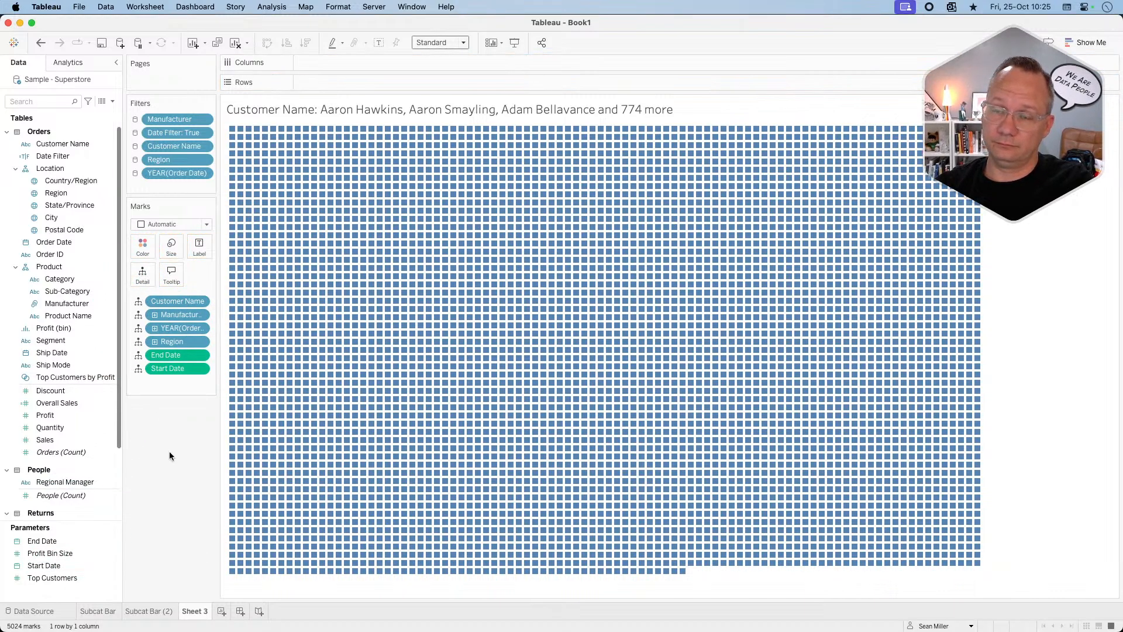
Add a "Filters:" heading line above the Customer Name line in the Sheet 3 title.
{"action": "double_click", "coordinate": [707, 107]}
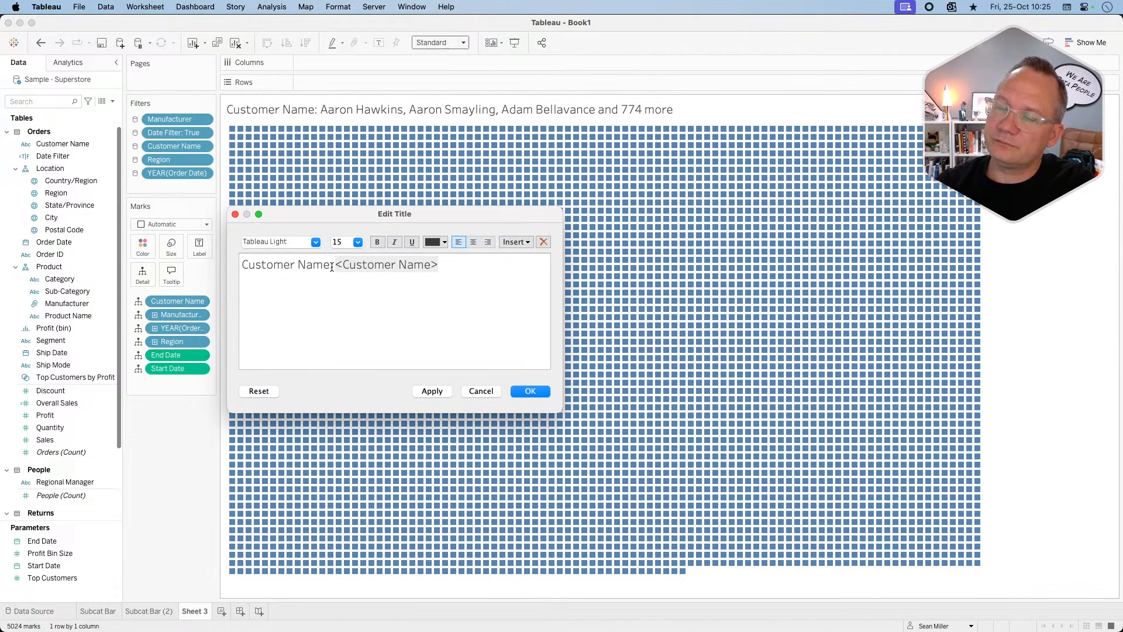
{"action": "key", "text": "Return"}
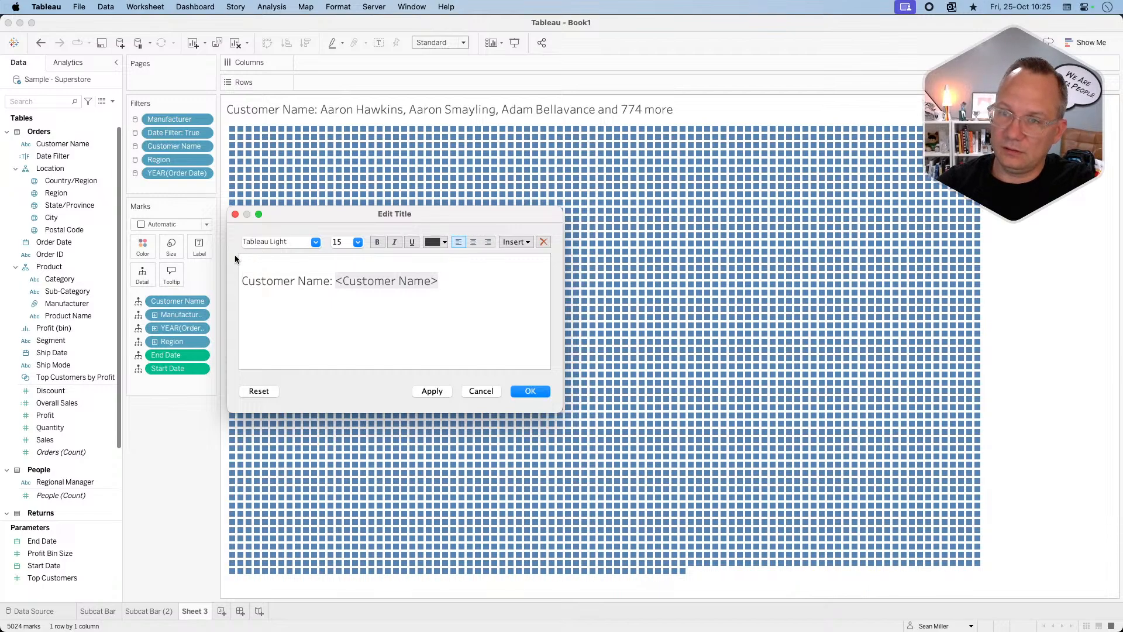
{"action": "type", "text": "Filters"}
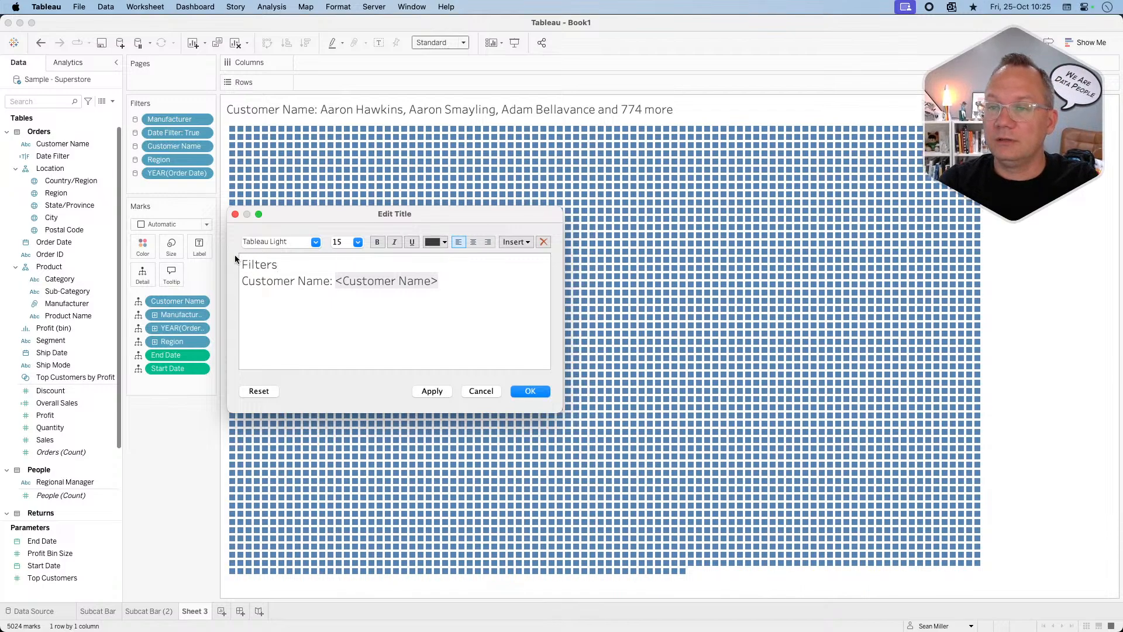
{"action": "type", "text": ":"}
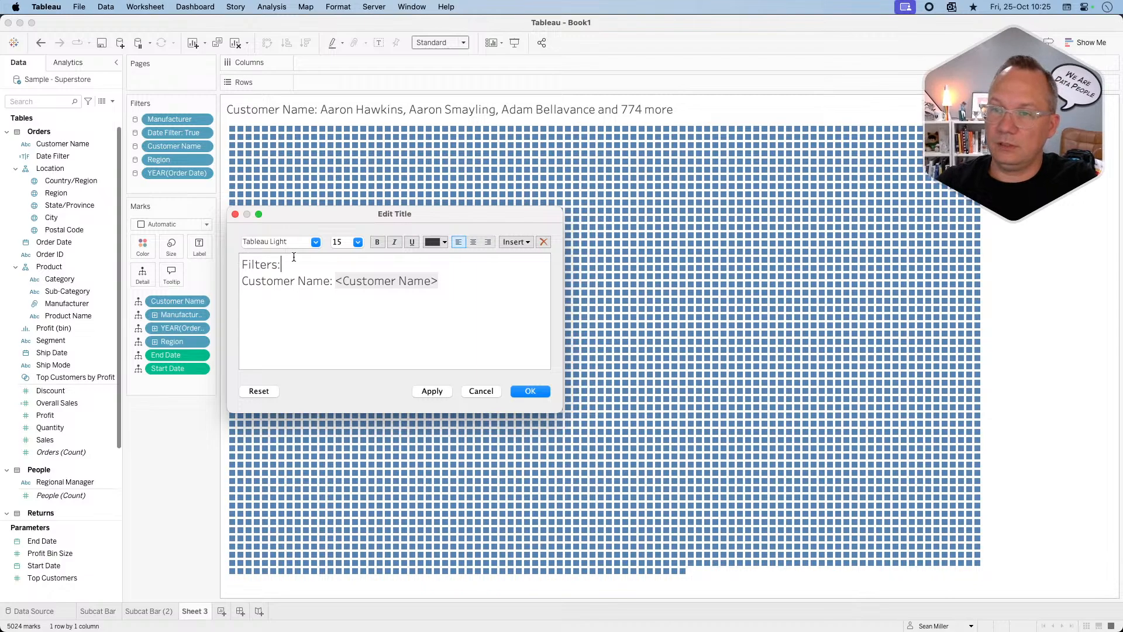
Set the font of the "Filters:" heading in the title to Tableau Medium.
{"action": "left_click_drag", "start_coordinate": [294, 264], "coordinate": [230, 265]}
{"action": "left_click", "coordinate": [315, 241]}
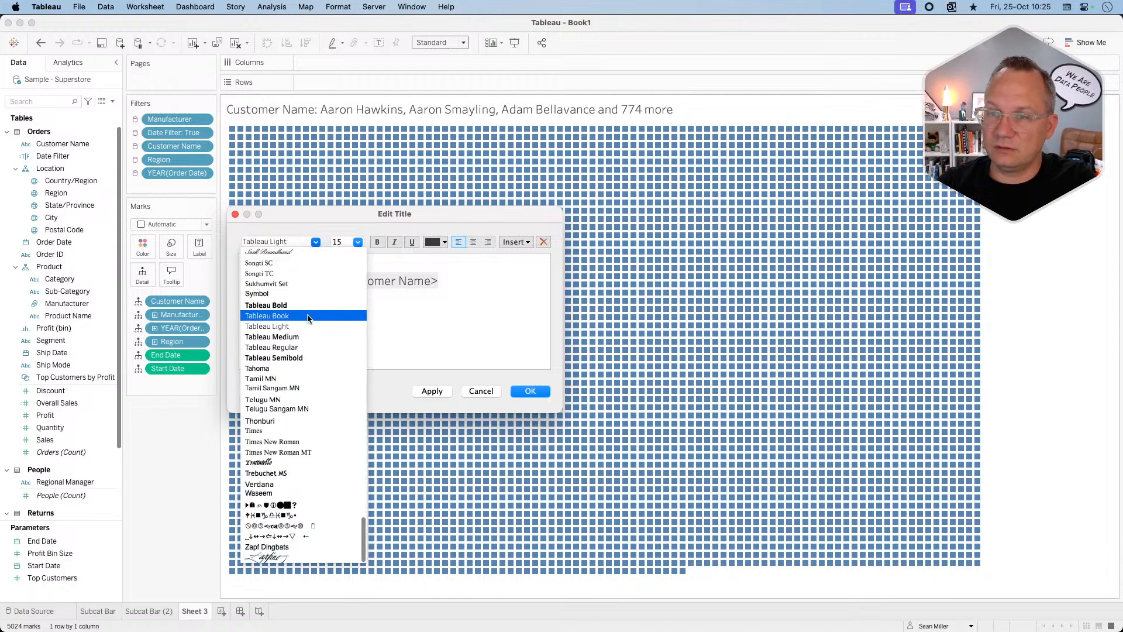
{"action": "left_click", "coordinate": [301, 337]}
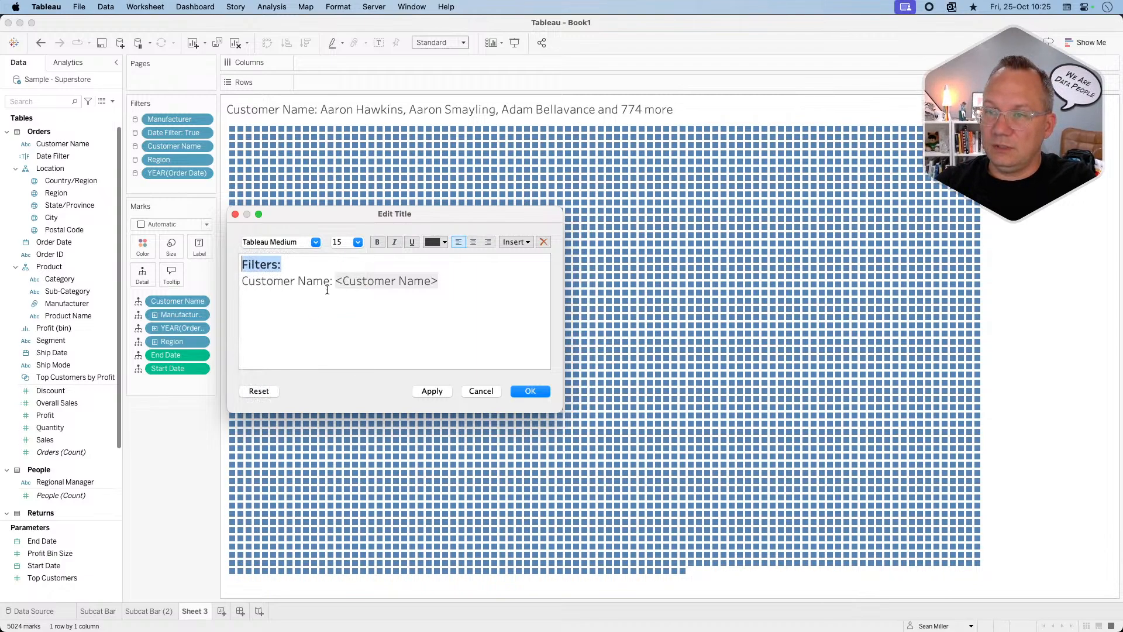
Set the font size of the "Filters:" heading in the title to 11.
{"action": "left_click", "coordinate": [355, 243]}
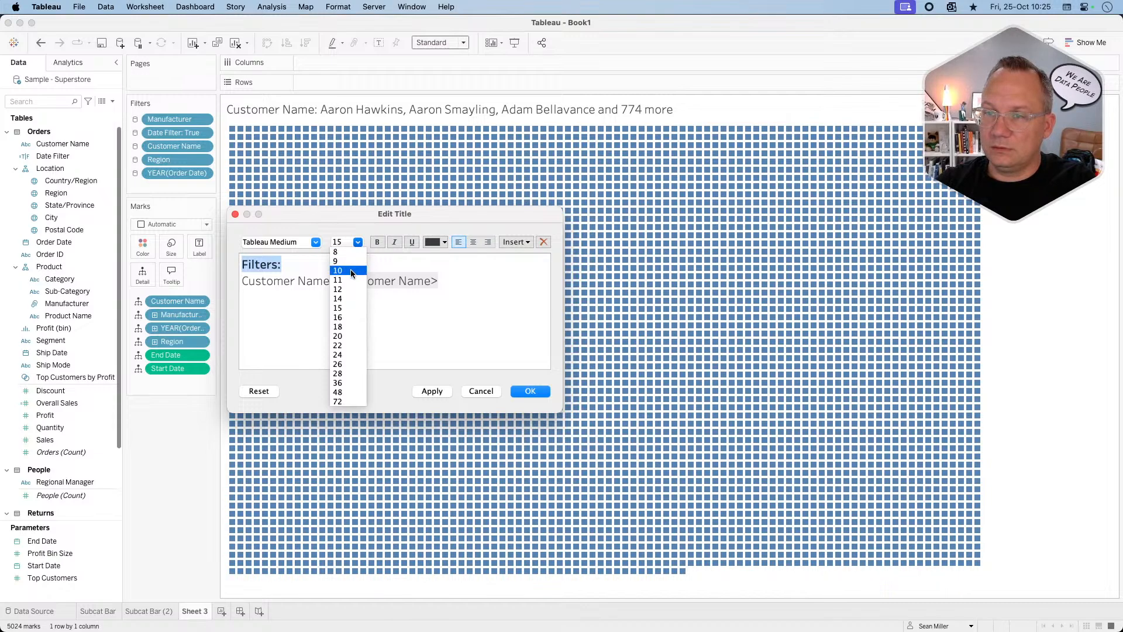
{"action": "left_click", "coordinate": [352, 271]}
{"action": "left_click", "coordinate": [357, 243]}
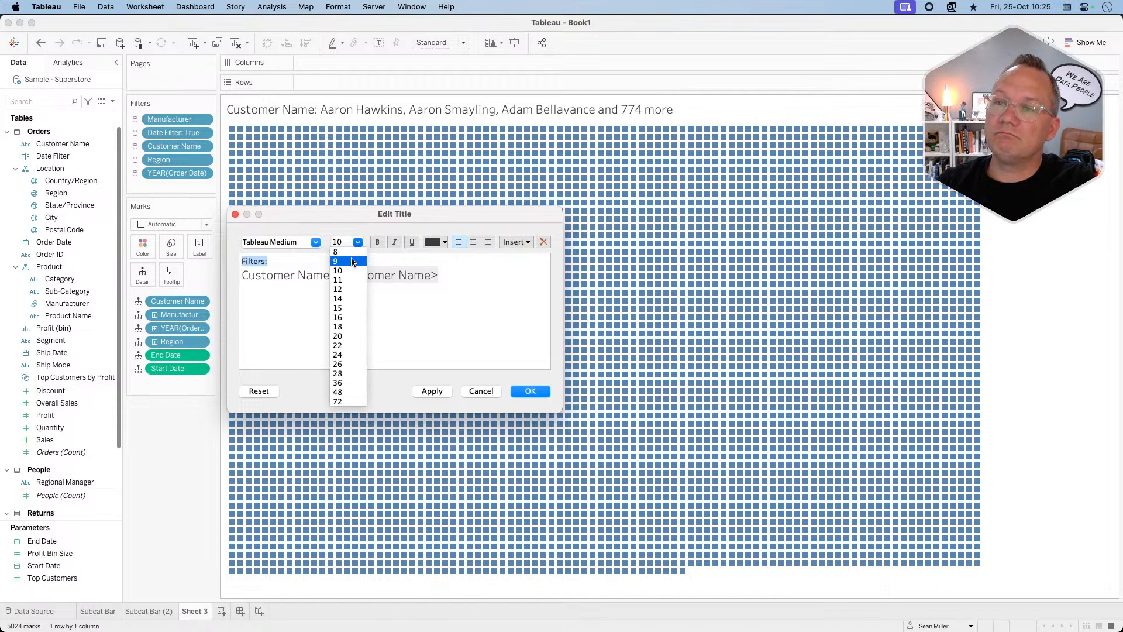
{"action": "left_click", "coordinate": [346, 280]}
Set the font size of the whole Customer Name line in the title to 11.
{"action": "left_click", "coordinate": [326, 277]}
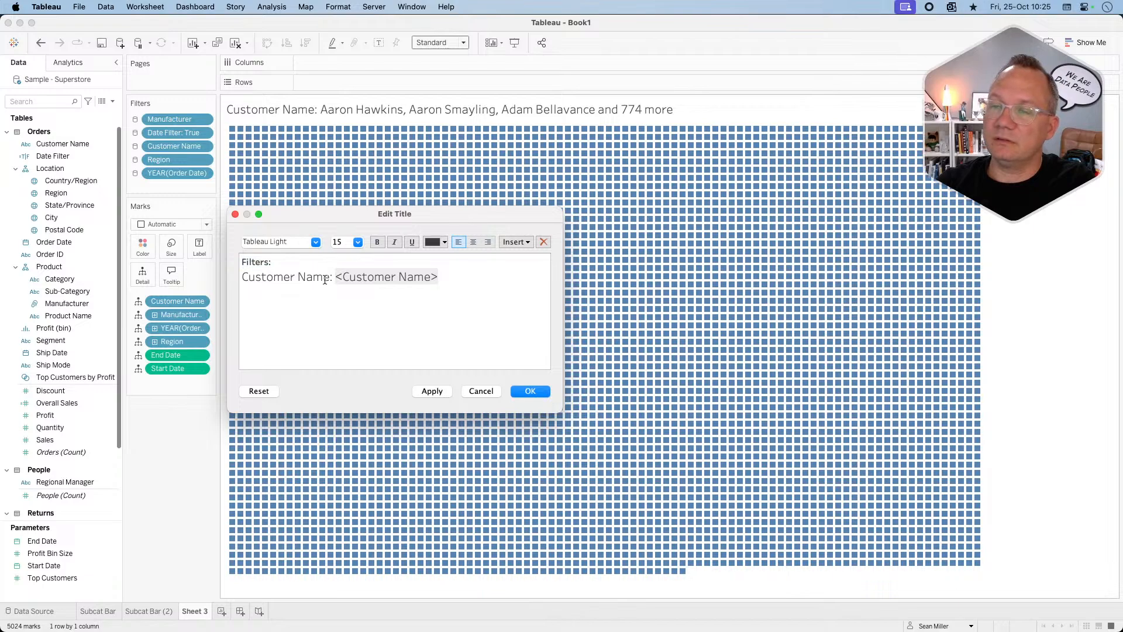
{"action": "left_click_drag", "start_coordinate": [458, 279], "coordinate": [241, 280]}
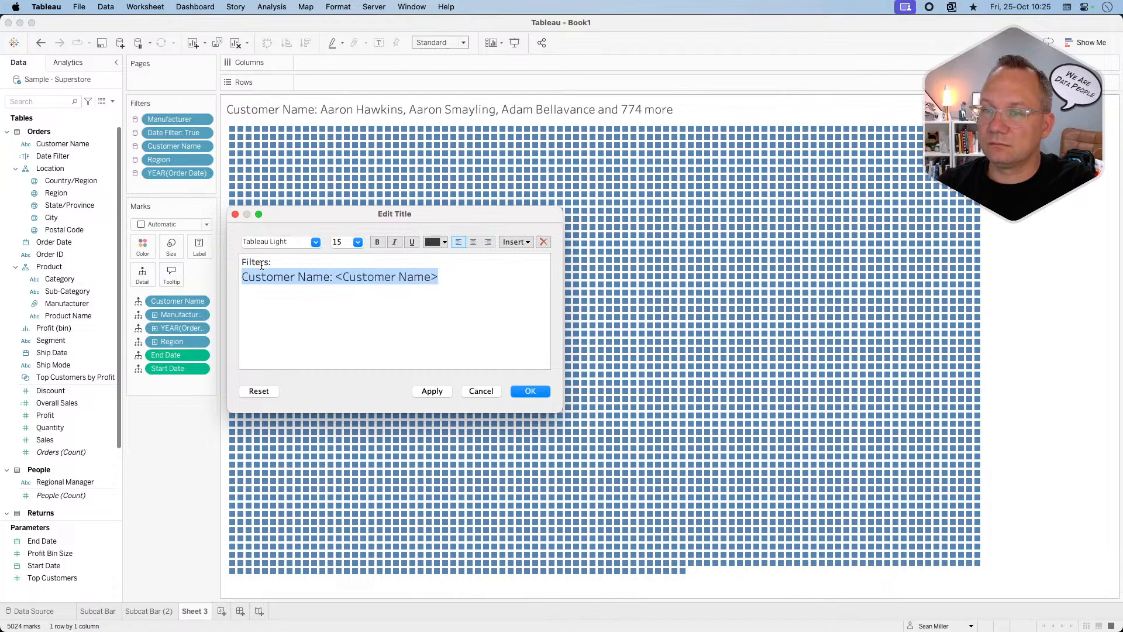
{"action": "left_click", "coordinate": [357, 242]}
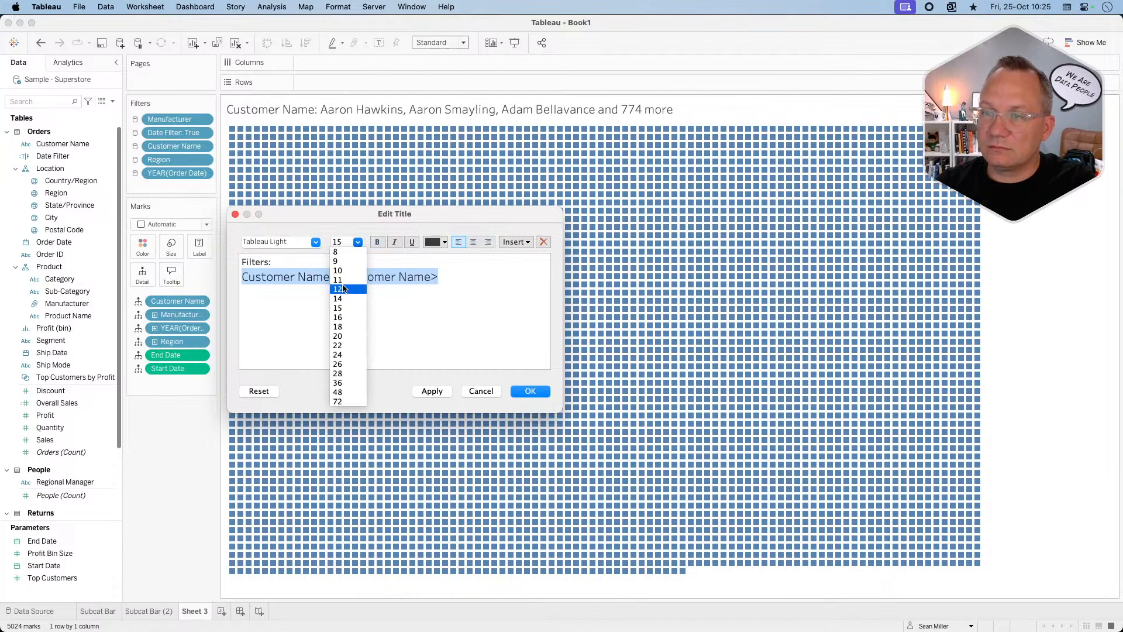
{"action": "left_click", "coordinate": [346, 289]}
{"action": "left_click", "coordinate": [357, 242]}
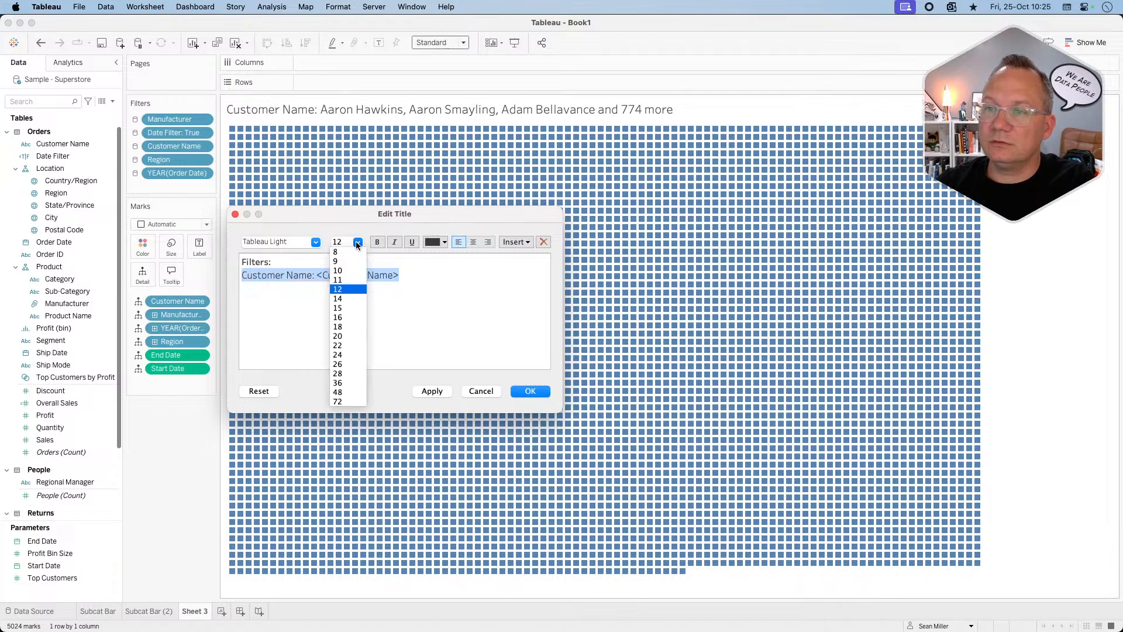
{"action": "left_click", "coordinate": [349, 280]}
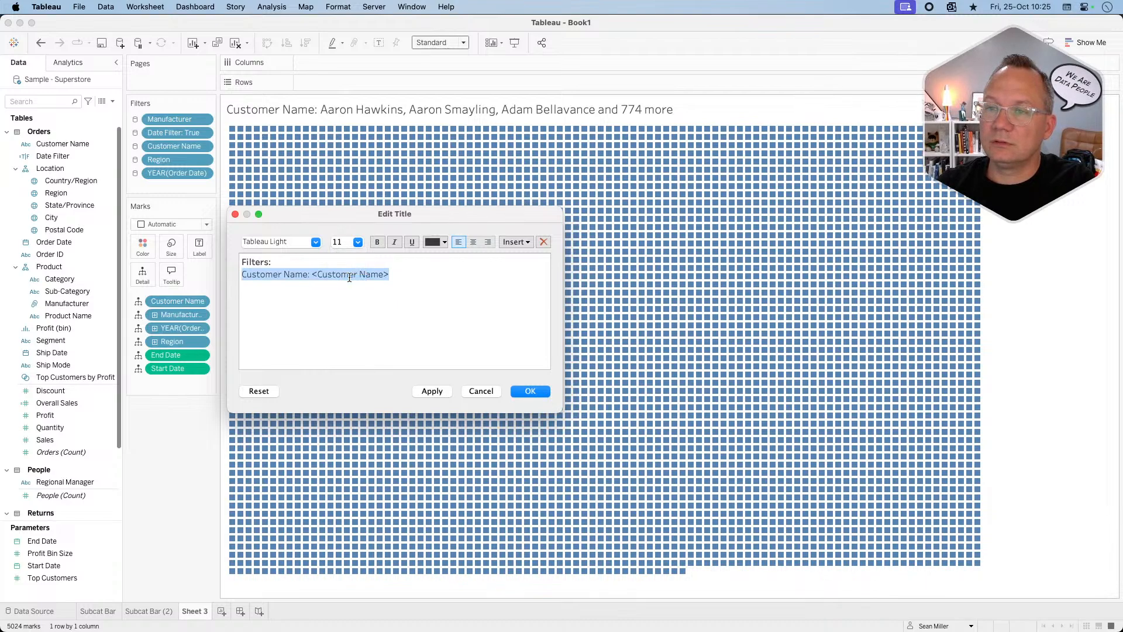
Add a "Manufacturer:" line with the dynamic Manufacturer field below the Customer Name line, following the reference dashboard's Filters summary.
{"action": "left_click", "coordinate": [414, 271]}
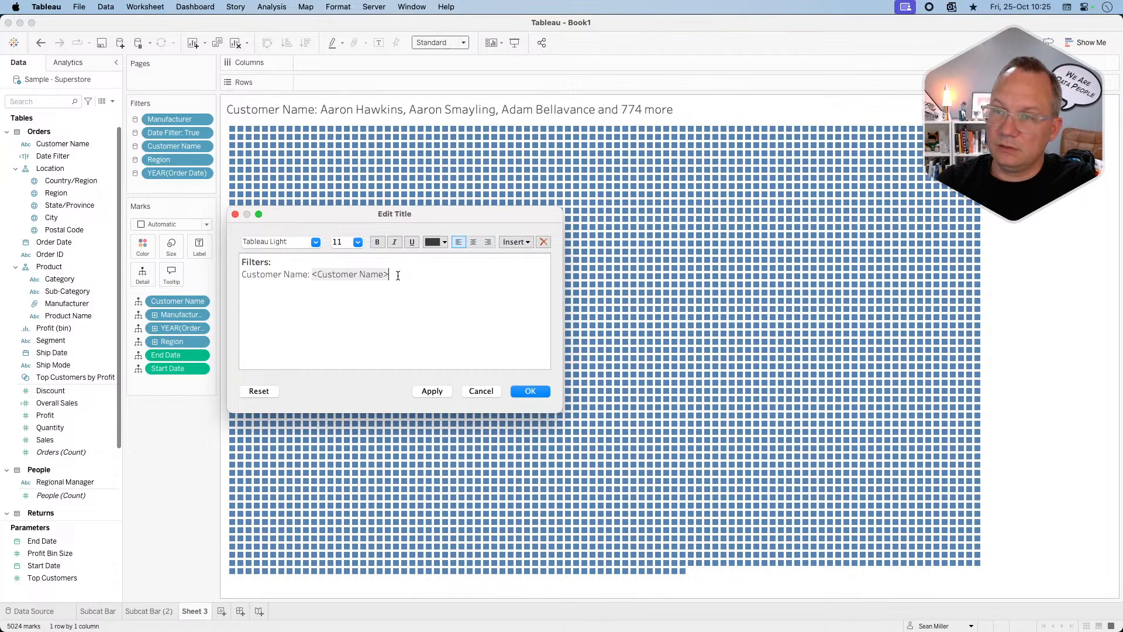
{"action": "key", "text": "super+Tab"}
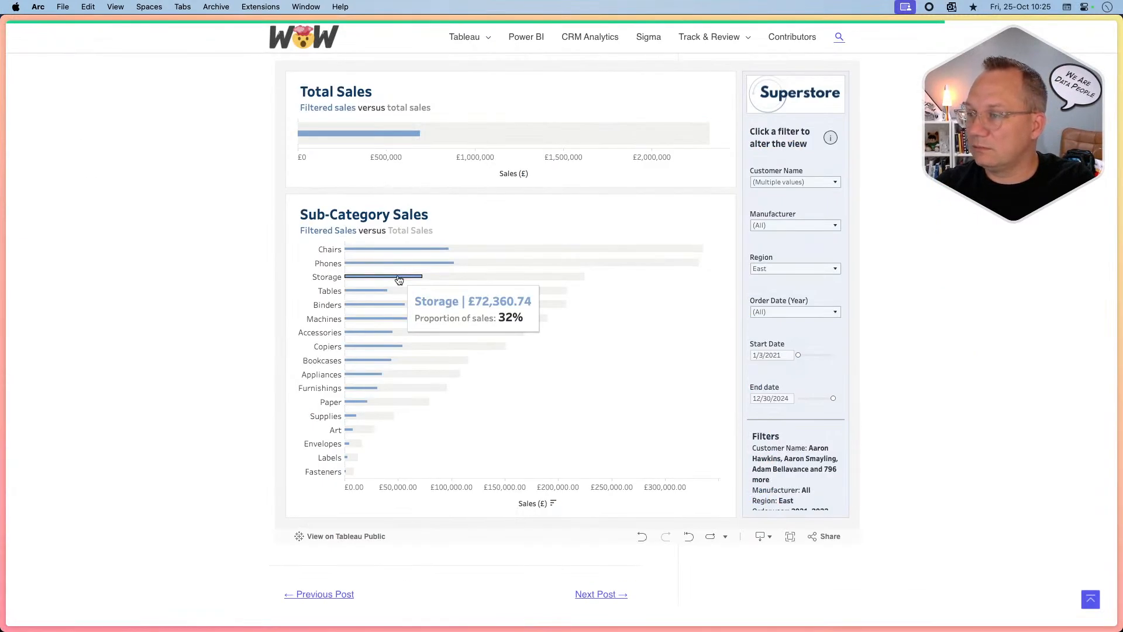
{"action": "key", "text": "super+Tab"}
{"action": "key", "text": "Return"}
{"action": "type", "text": "Manu"}
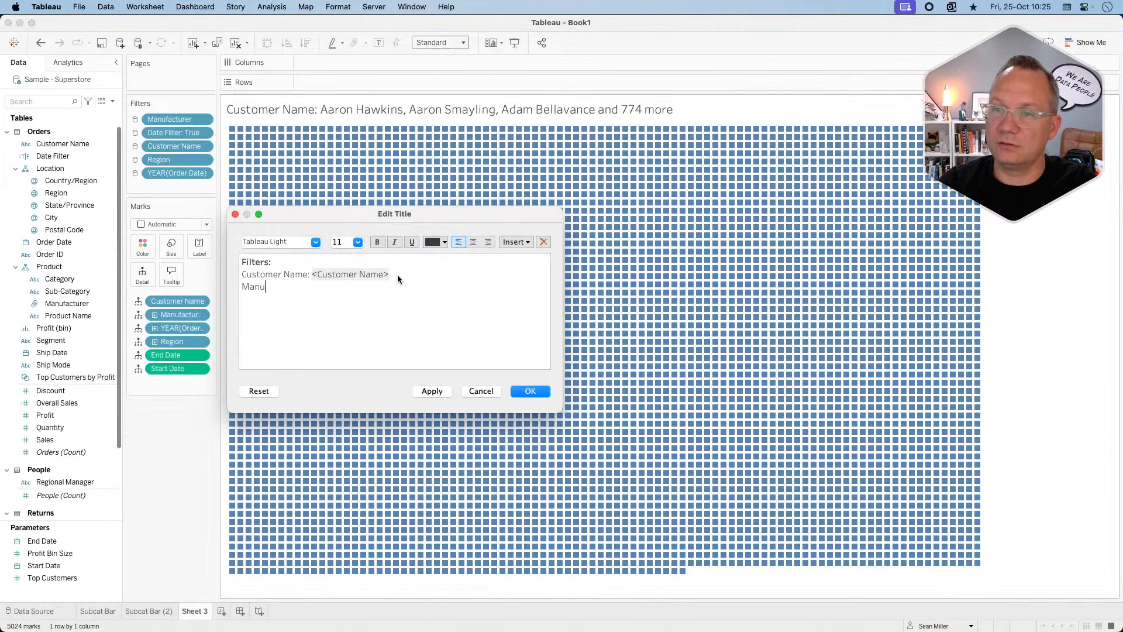
{"action": "type", "text": "facturer:"}
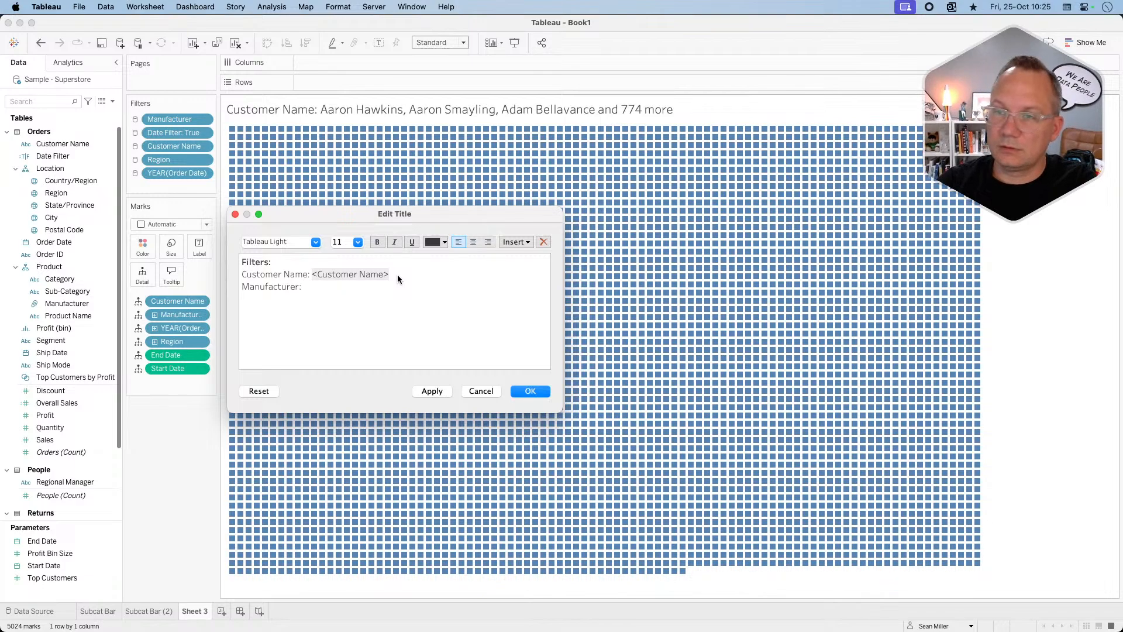
{"action": "left_click", "coordinate": [515, 242]}
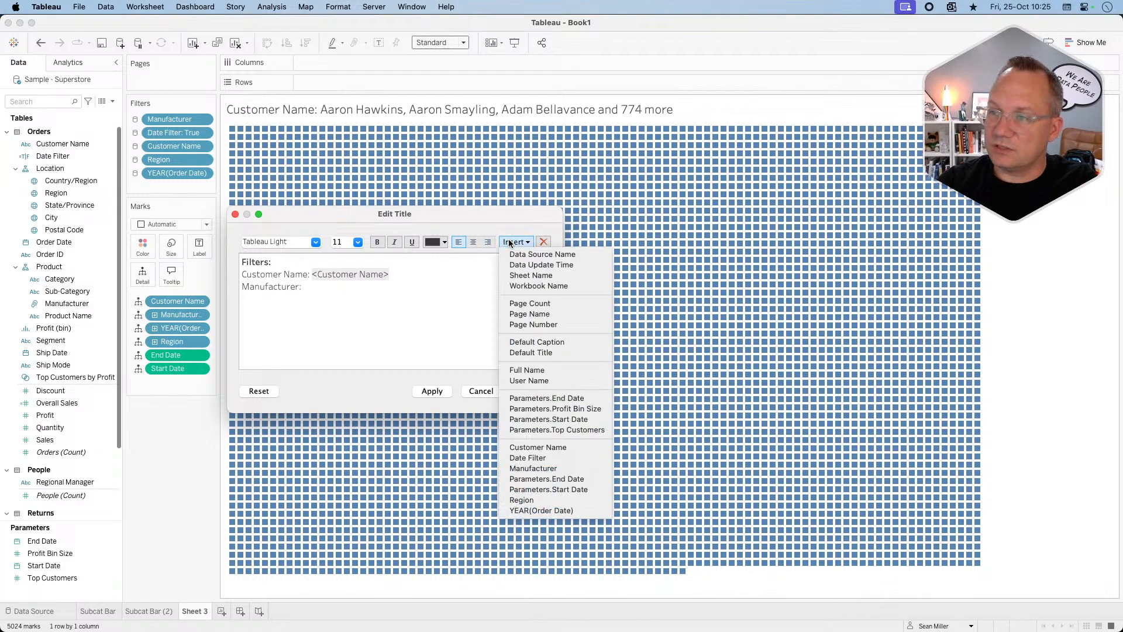
{"action": "left_click", "coordinate": [541, 466]}
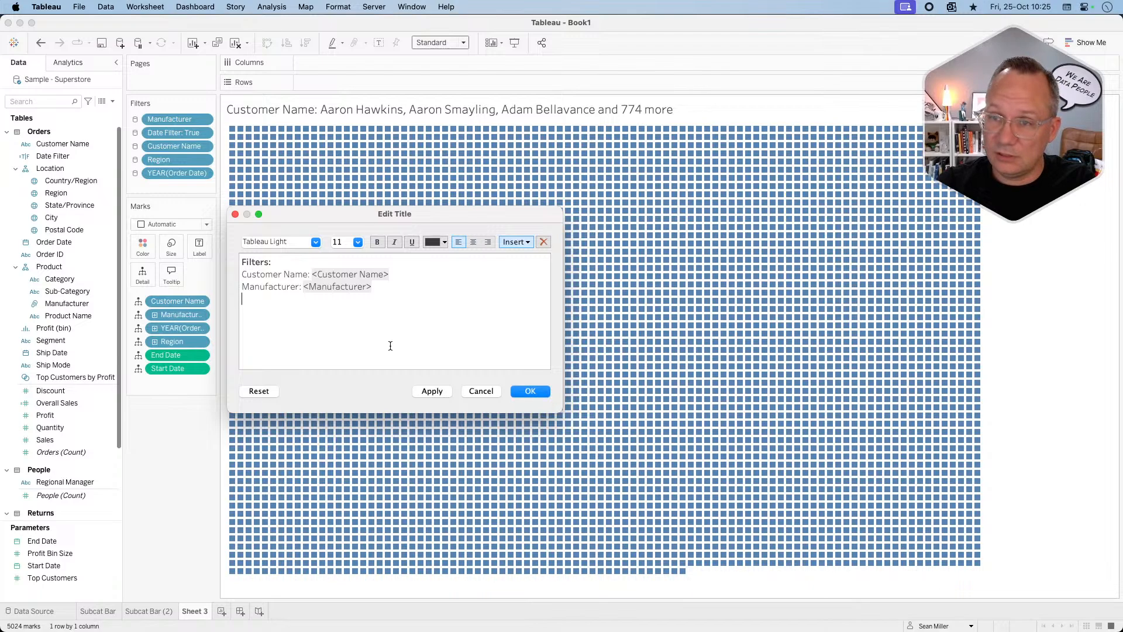
Add a "Region:" line with the dynamic Region field below the Manufacturer line in the title.
{"action": "key", "text": "super+Tab"}
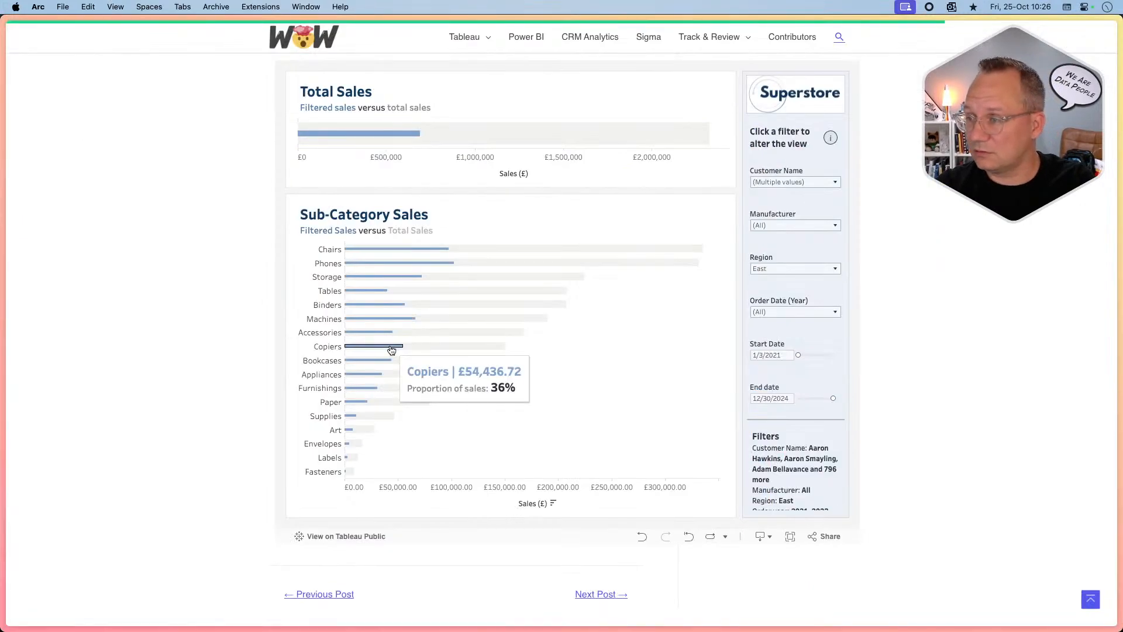
{"action": "key", "text": "super+Tab"}
{"action": "type", "text": "Re"}
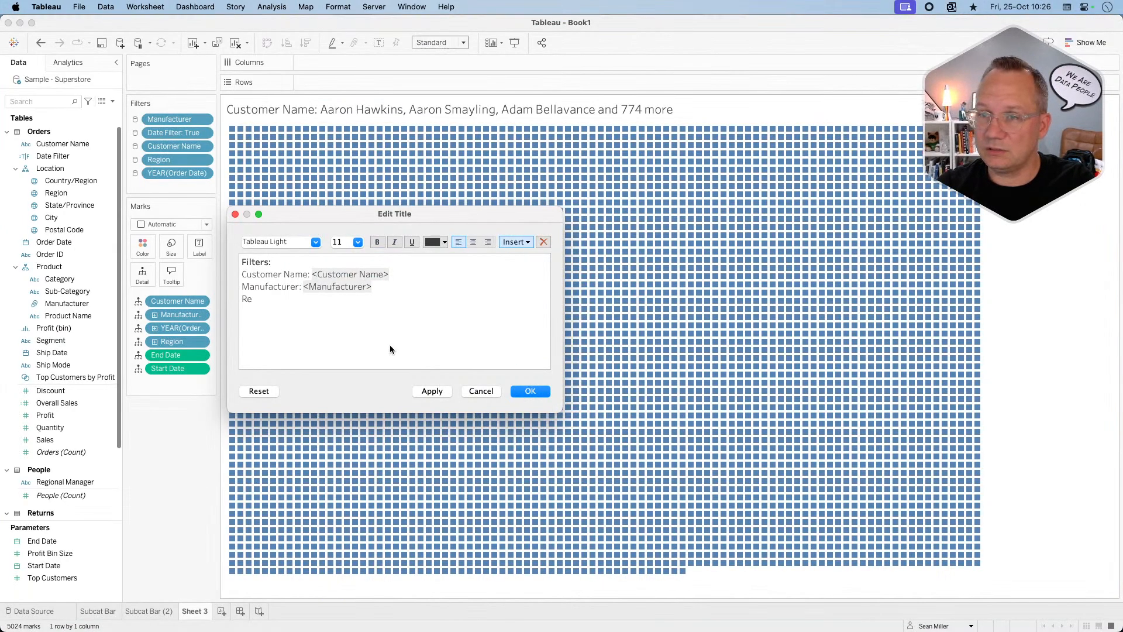
{"action": "type", "text": "gion:"}
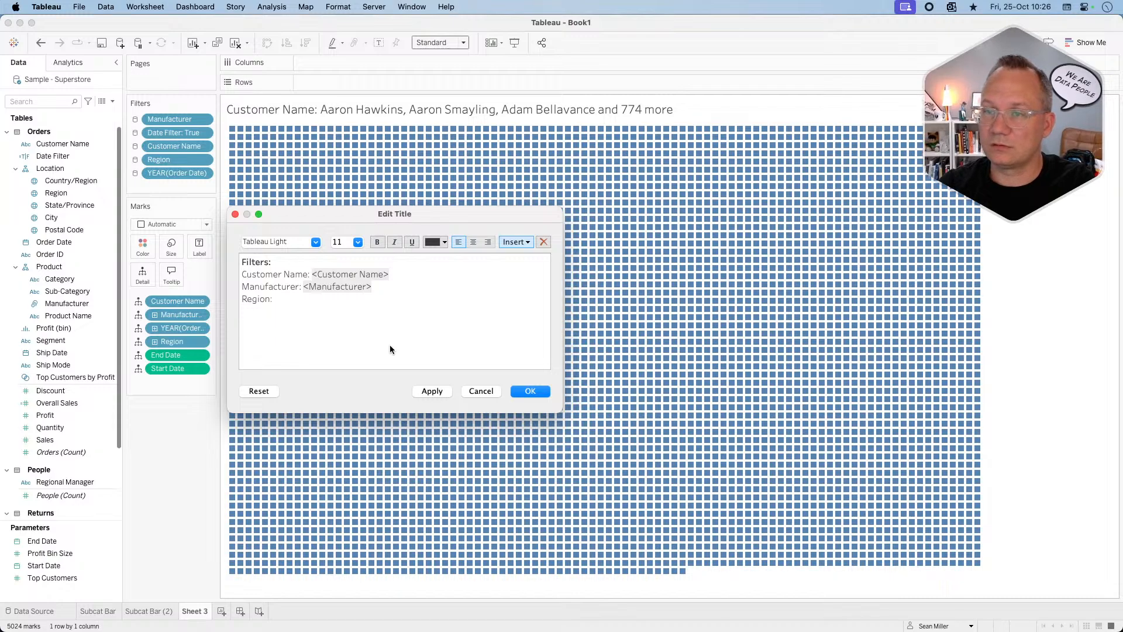
{"action": "left_click", "coordinate": [520, 241]}
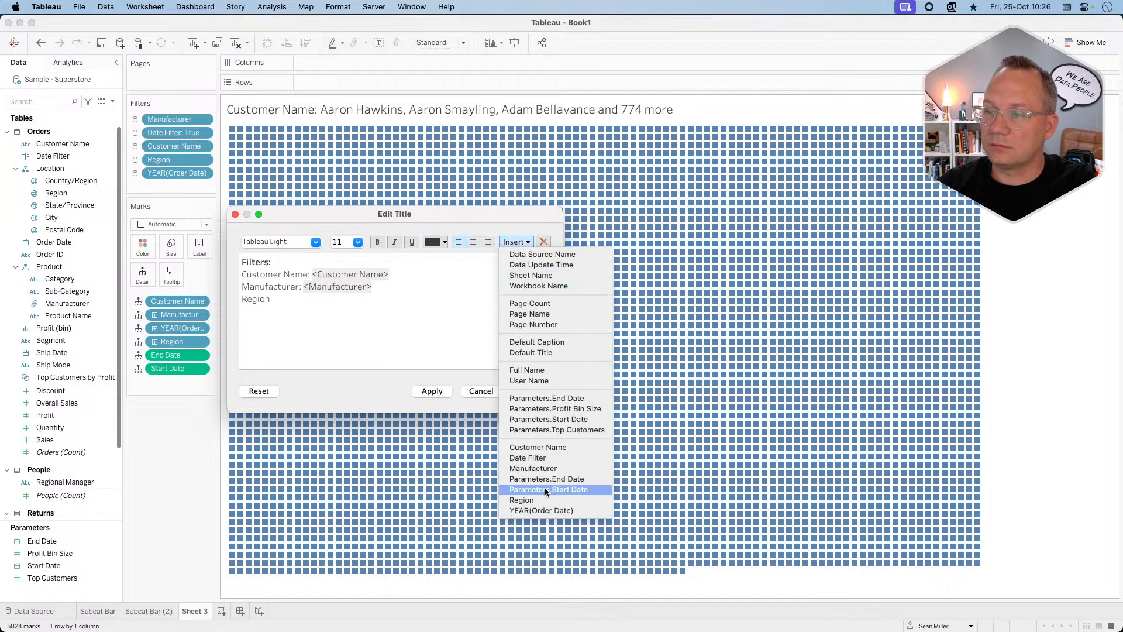
{"action": "left_click", "coordinate": [535, 500]}
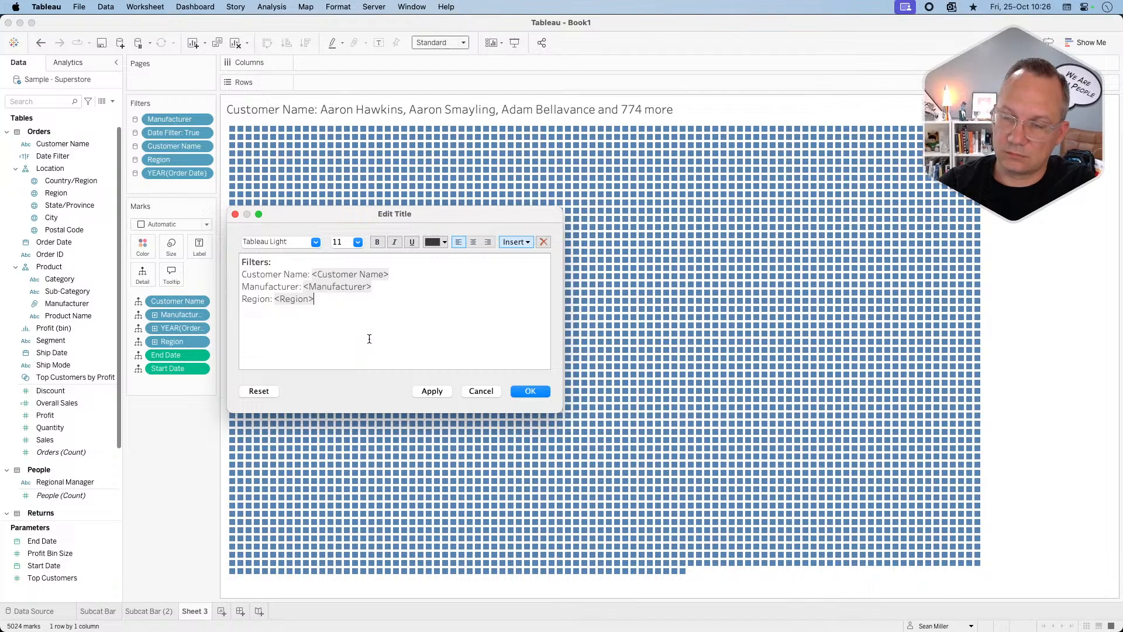
Check the reference dashboard's Filters summary and add an "Order Year:" line with the YEAR(Order Date) field below the Region line.
{"action": "key", "text": "super+Tab"}
{"action": "scroll", "coordinate": [769, 497], "scroll_direction": "down", "scroll_amount": 1}
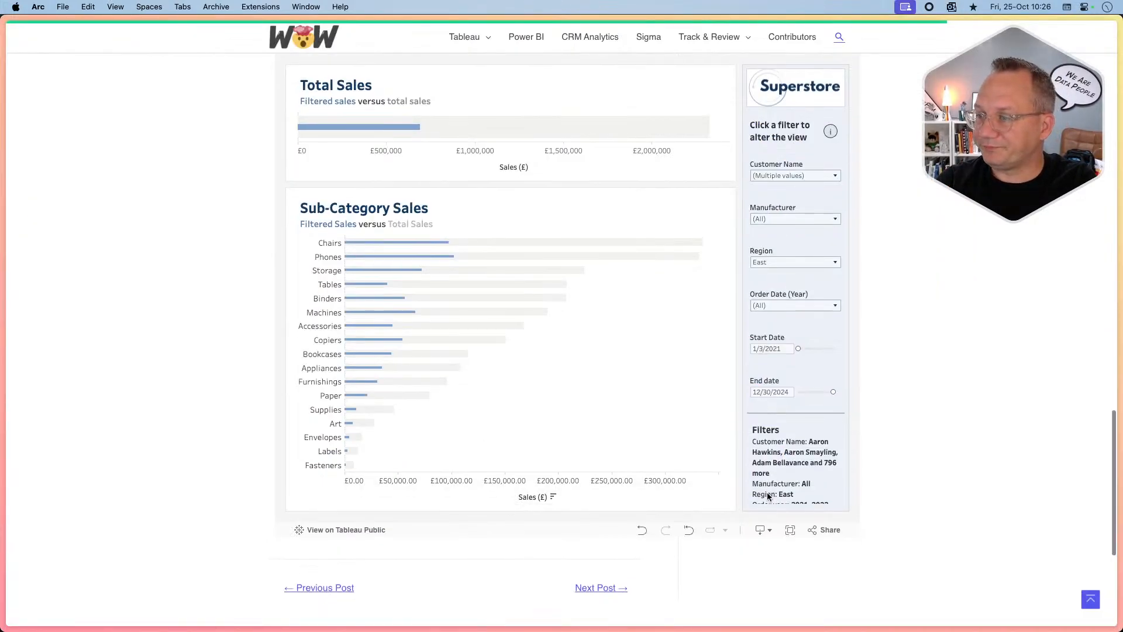
{"action": "left_click", "coordinate": [829, 139]}
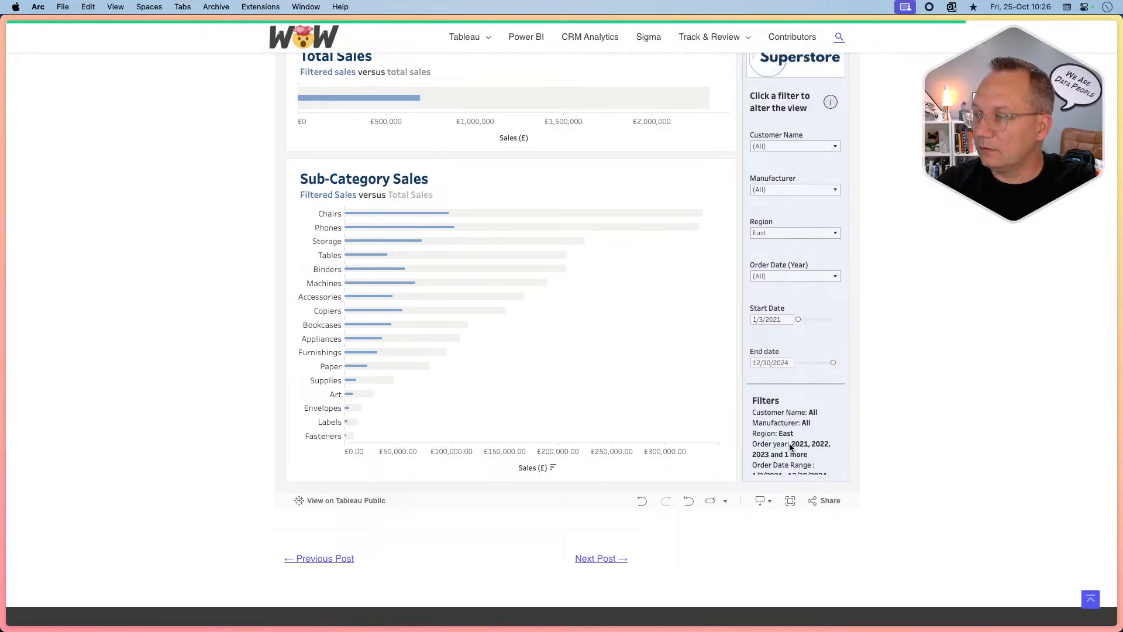
{"action": "key", "text": "super+Tab"}
{"action": "key", "text": "super+Tab"}
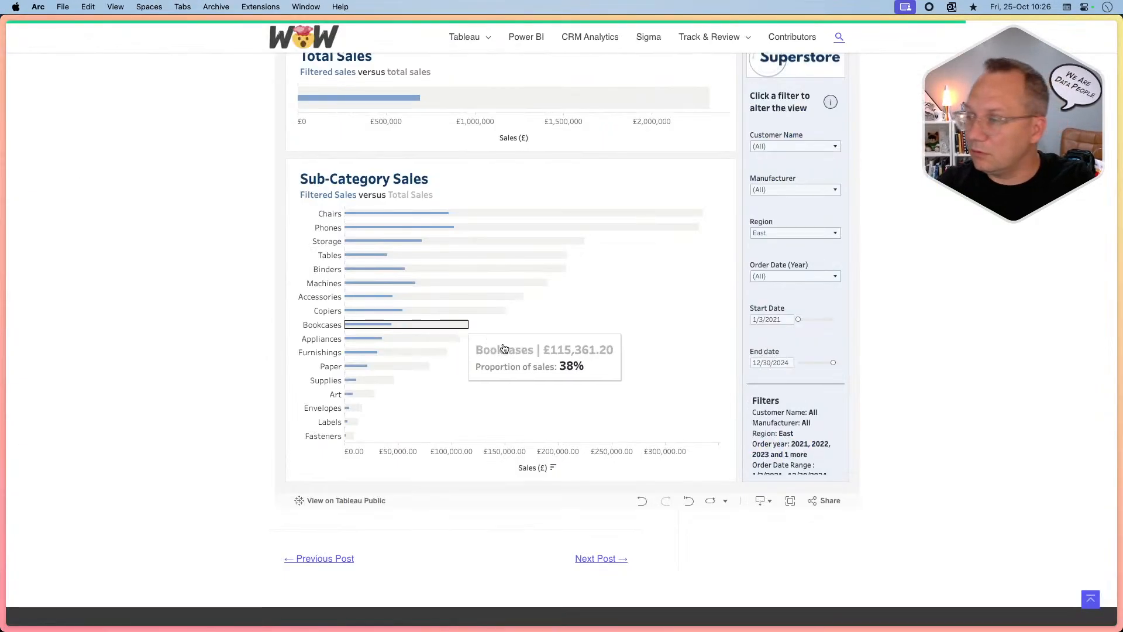
{"action": "key", "text": "super+Tab"}
{"action": "type", "text": "Order Year"}
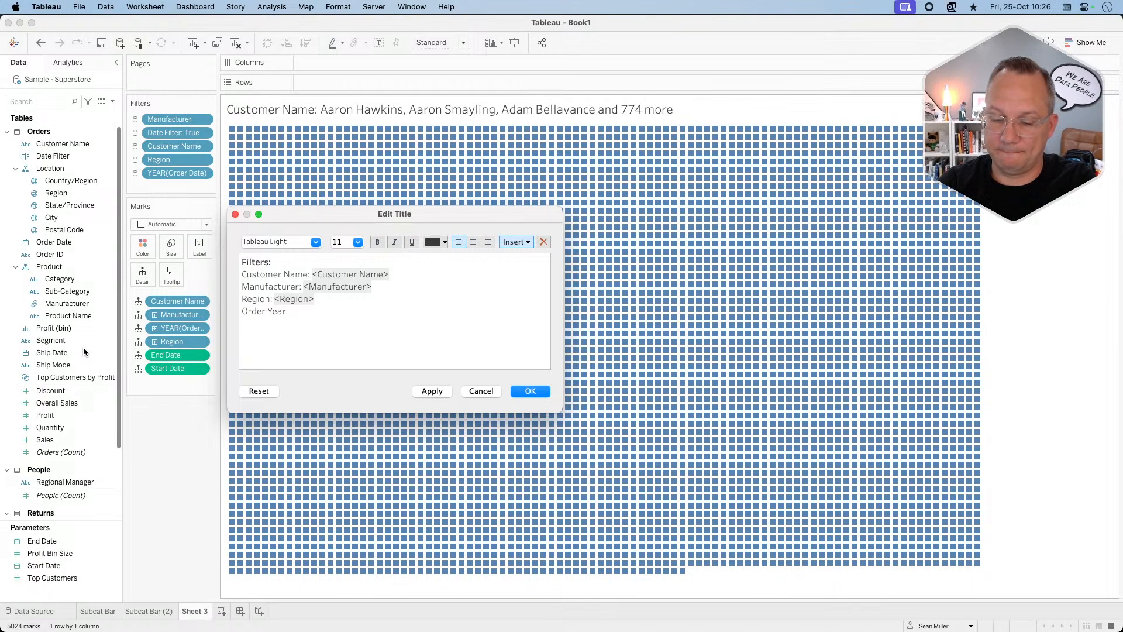
{"action": "left_click", "coordinate": [520, 245]}
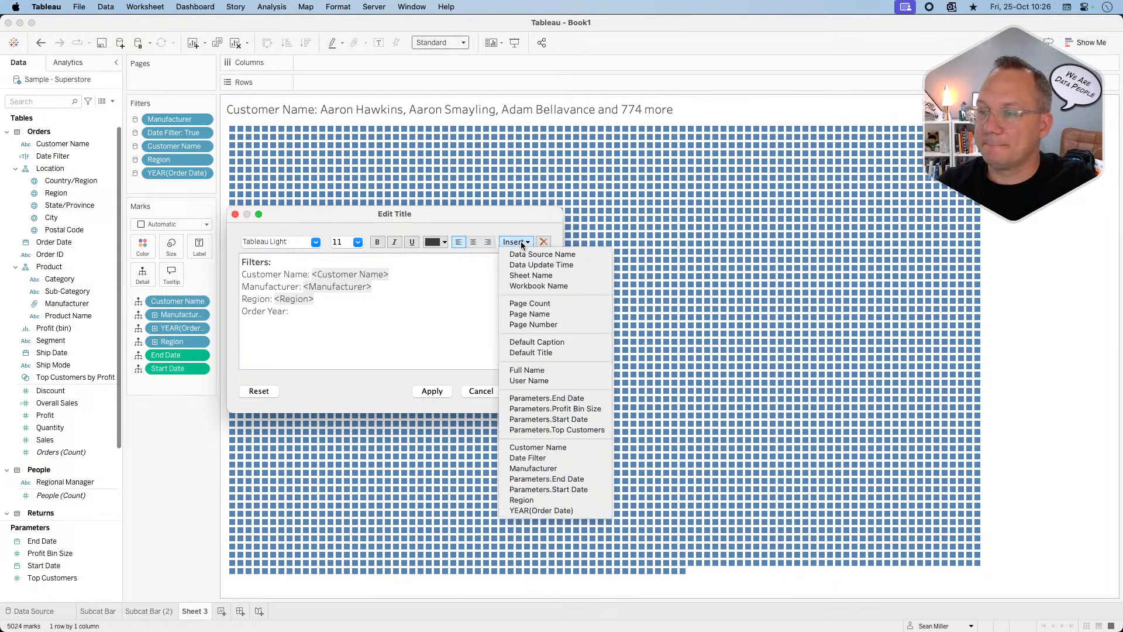
{"action": "left_click", "coordinate": [526, 507]}
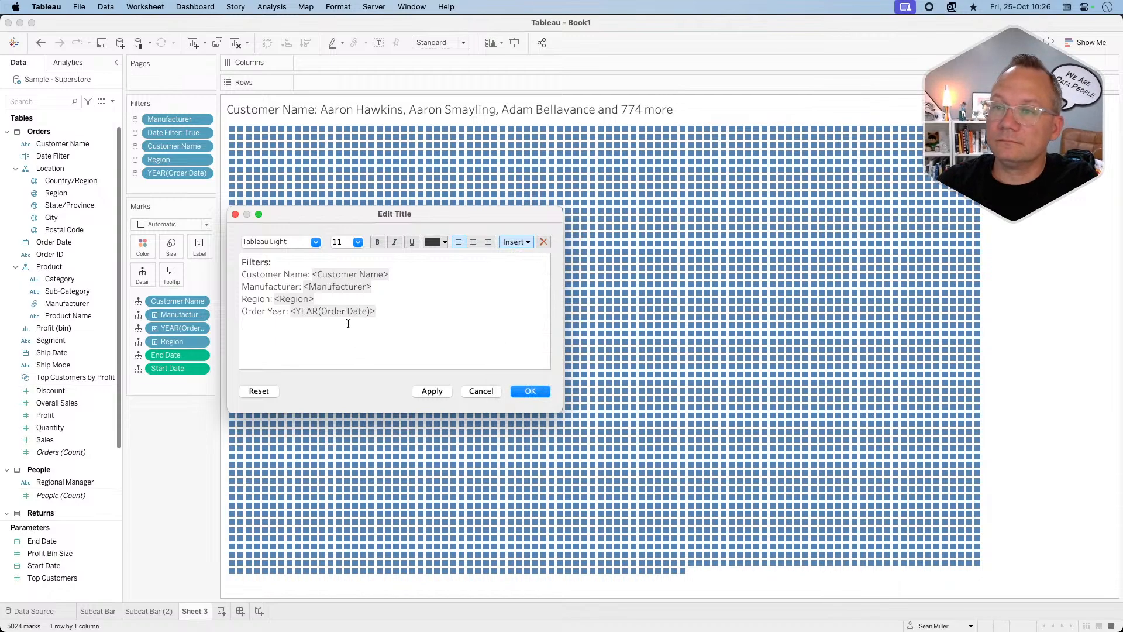
Set the font size of the four lines from Customer Name to Order Year to 9.
{"action": "left_click_drag", "start_coordinate": [374, 313], "coordinate": [228, 276]}
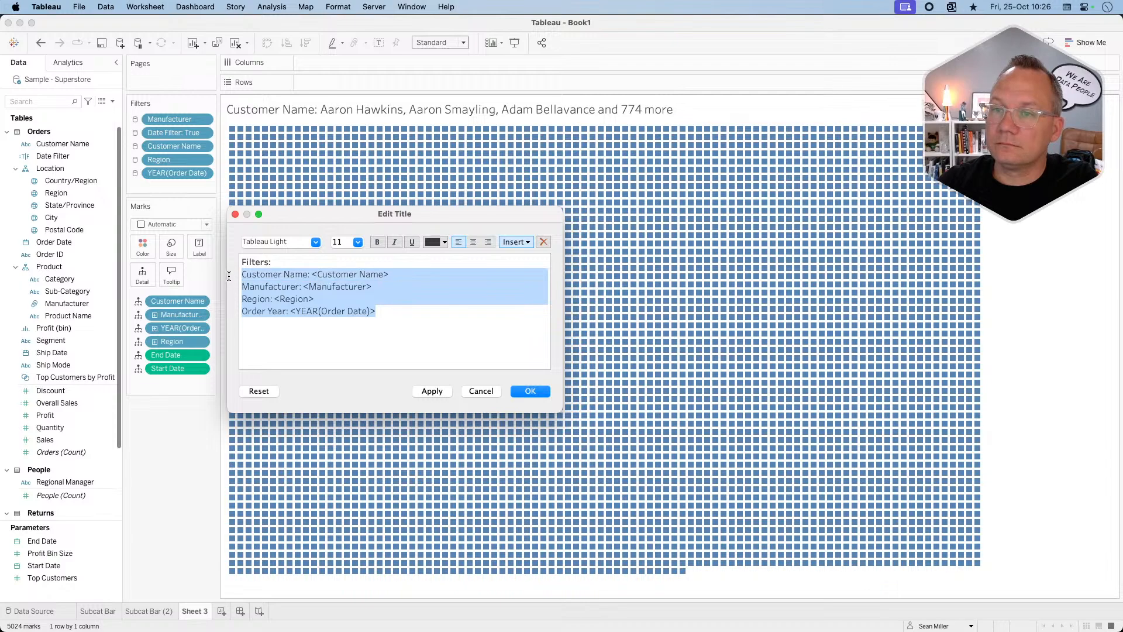
{"action": "left_click", "coordinate": [353, 241]}
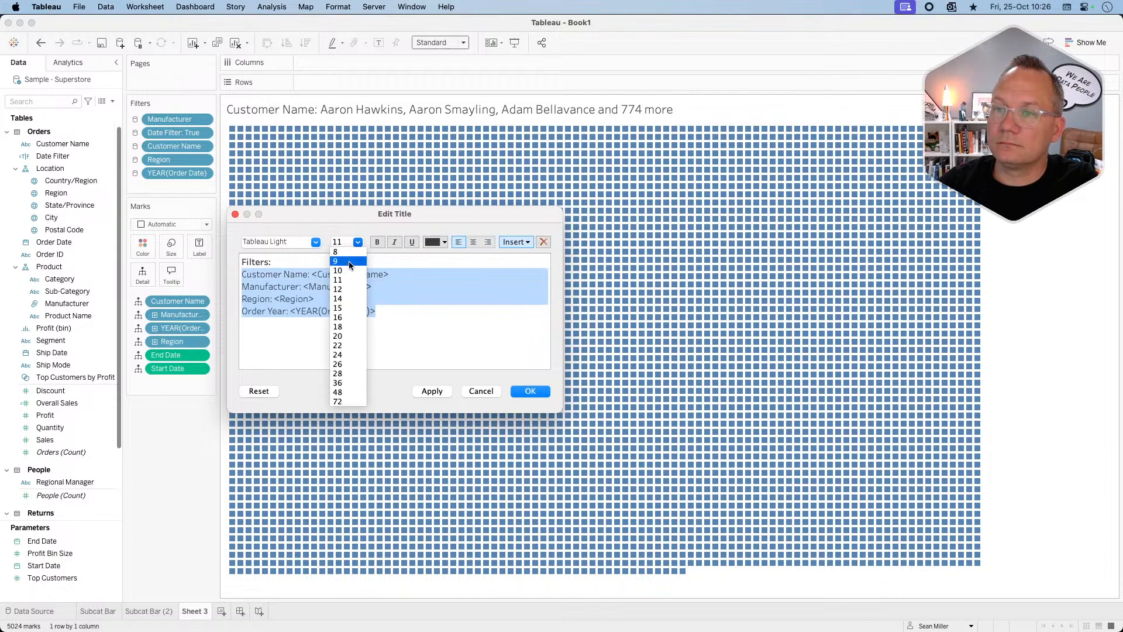
{"action": "left_click", "coordinate": [349, 262]}
{"action": "left_click", "coordinate": [371, 320]}
{"action": "left_click", "coordinate": [359, 303]}
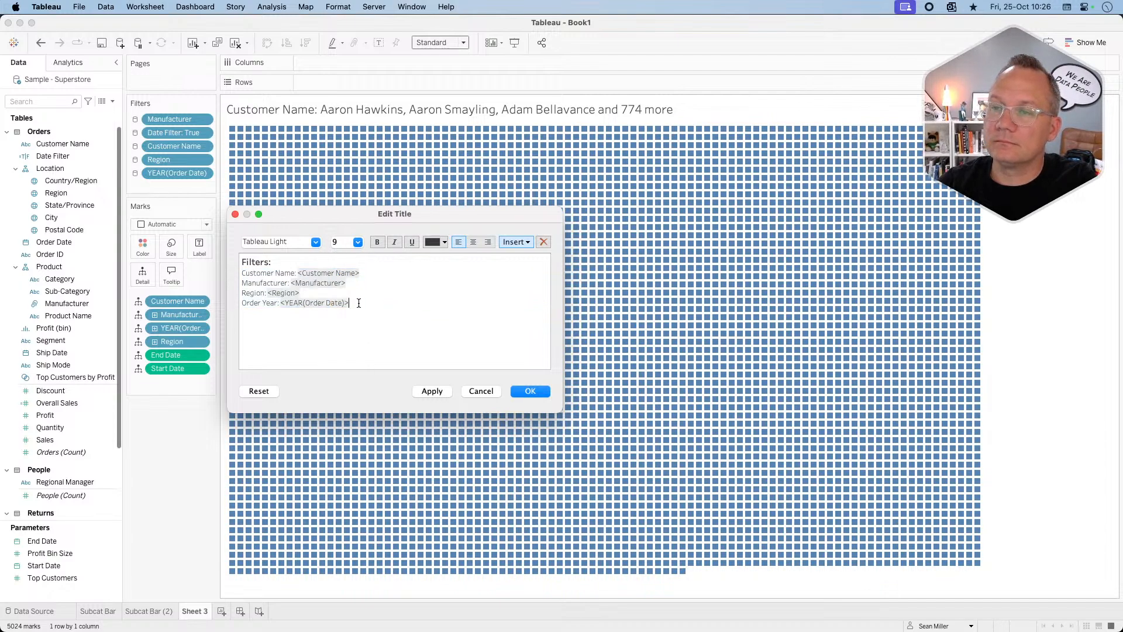
Make the inserted Customer Name, Manufacturer, Region and YEAR(Order Date) fields in the title bold, leaving their labels regular.
{"action": "double_click", "coordinate": [334, 273]}
{"action": "left_click", "coordinate": [377, 242]}
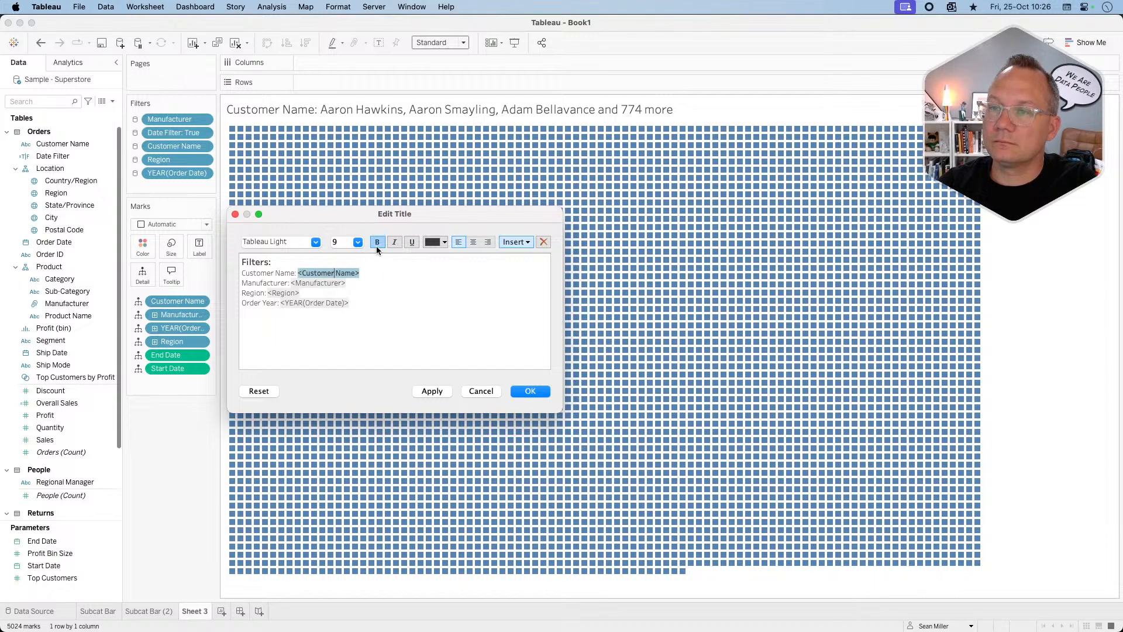
{"action": "double_click", "coordinate": [324, 283]}
{"action": "left_click", "coordinate": [377, 242]}
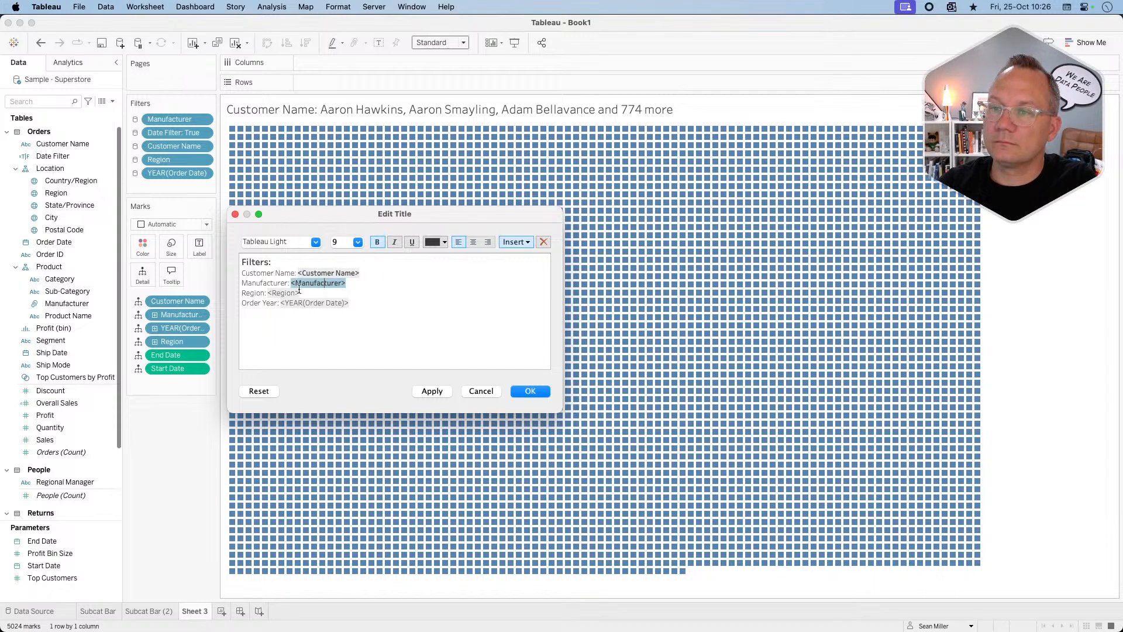
{"action": "double_click", "coordinate": [283, 293]}
{"action": "left_click", "coordinate": [379, 243]}
{"action": "double_click", "coordinate": [323, 303]}
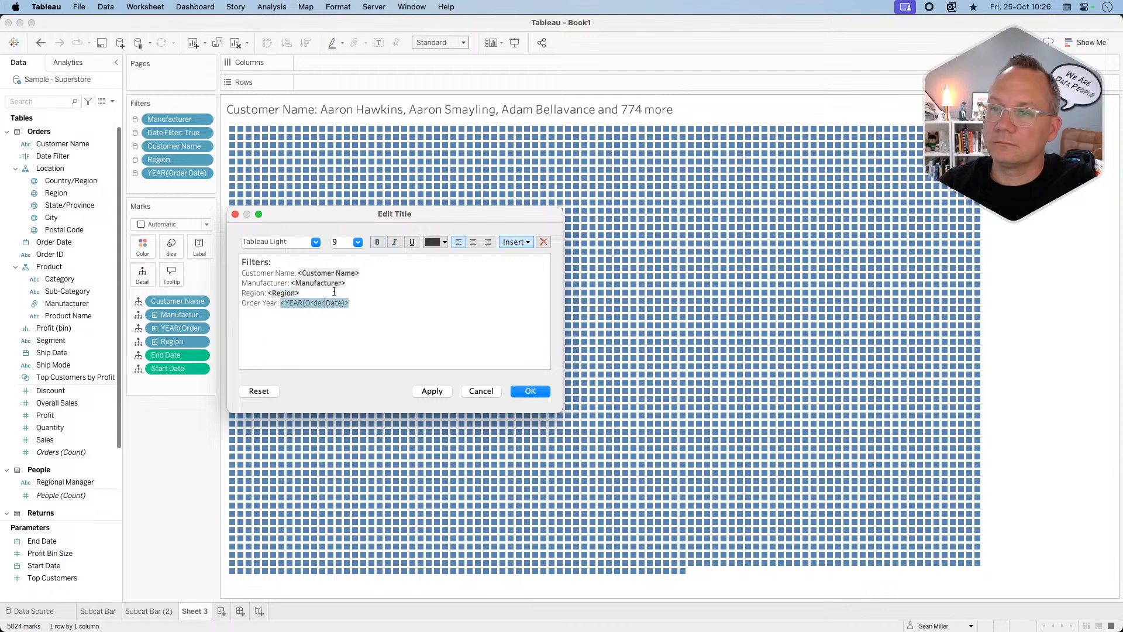
{"action": "left_click", "coordinate": [376, 241]}
Check the reference dashboard's Filters summary and duplicate the title's Order Year line directly below the original.
{"action": "left_click", "coordinate": [364, 307]}
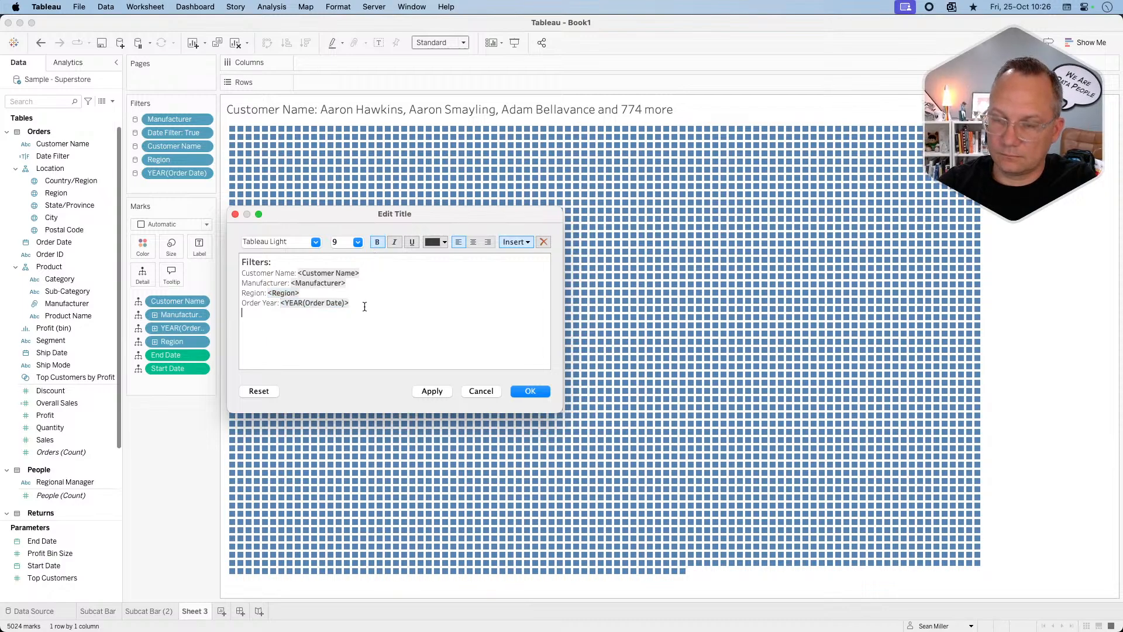
{"action": "key", "text": "super+Tab"}
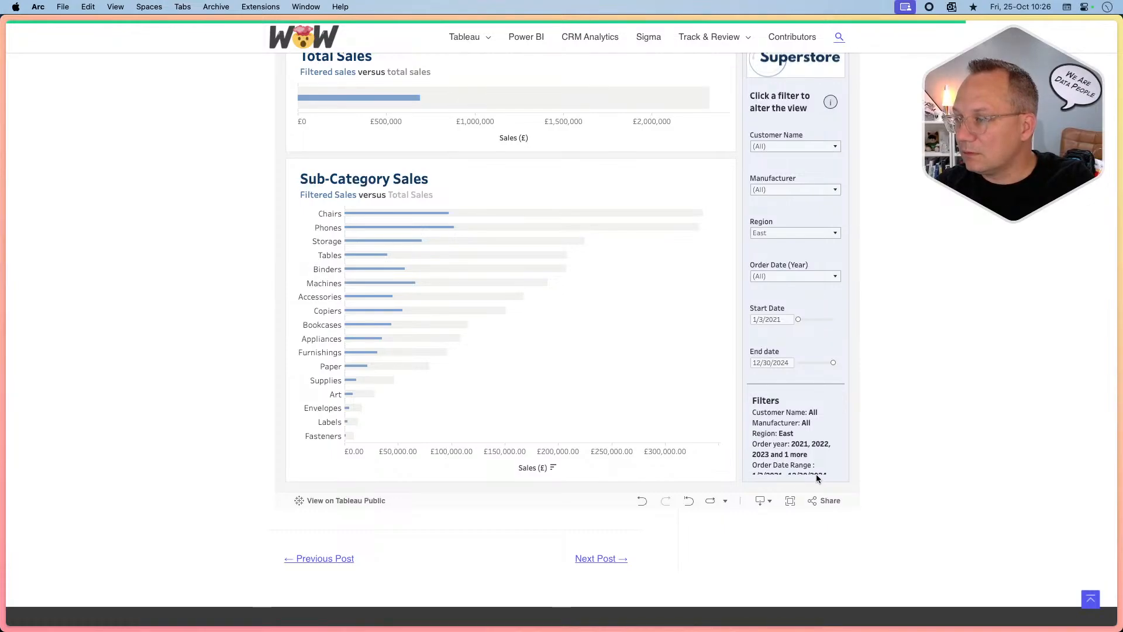
{"action": "key", "text": "super+Tab"}
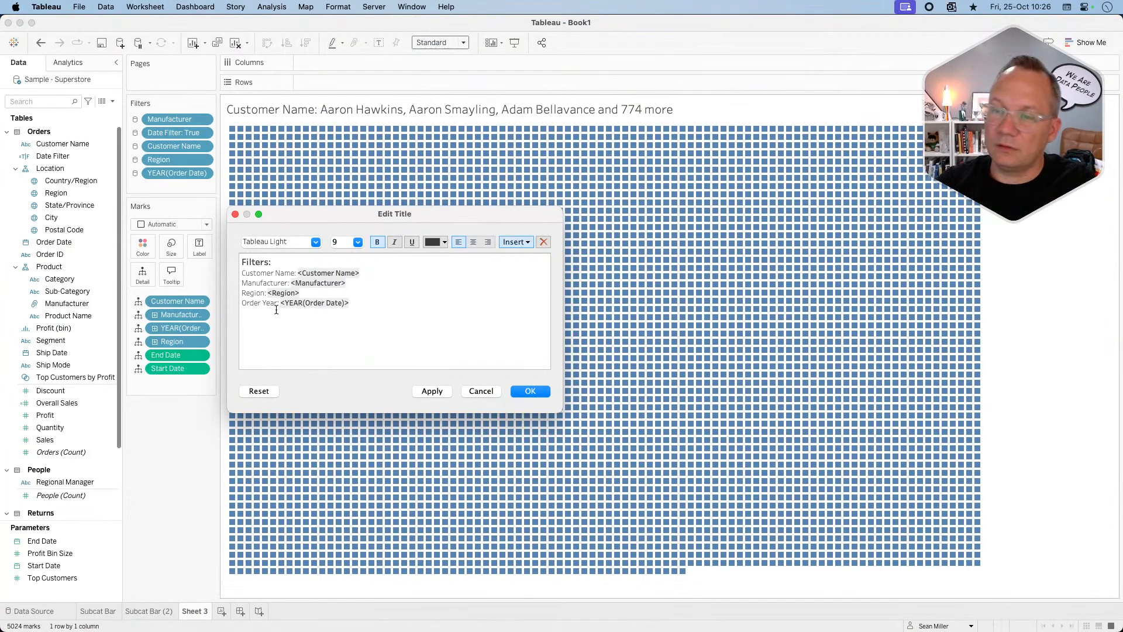
{"action": "type", "text": "Ord"}
{"action": "key", "text": "BackSpace"}
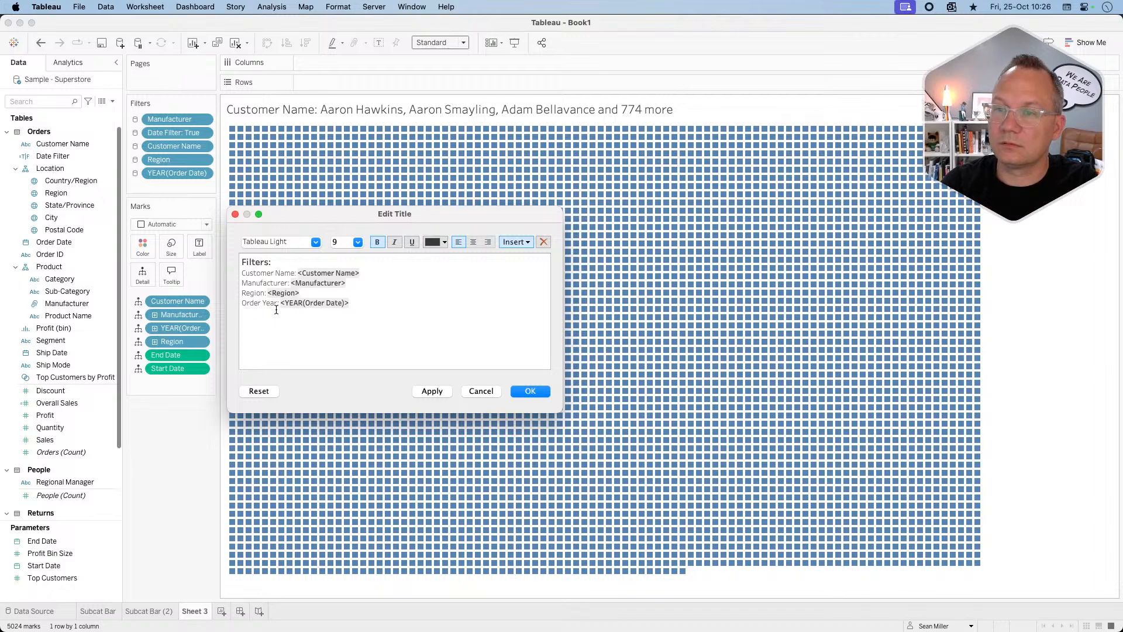
{"action": "left_click_drag", "start_coordinate": [352, 305], "coordinate": [242, 302]}
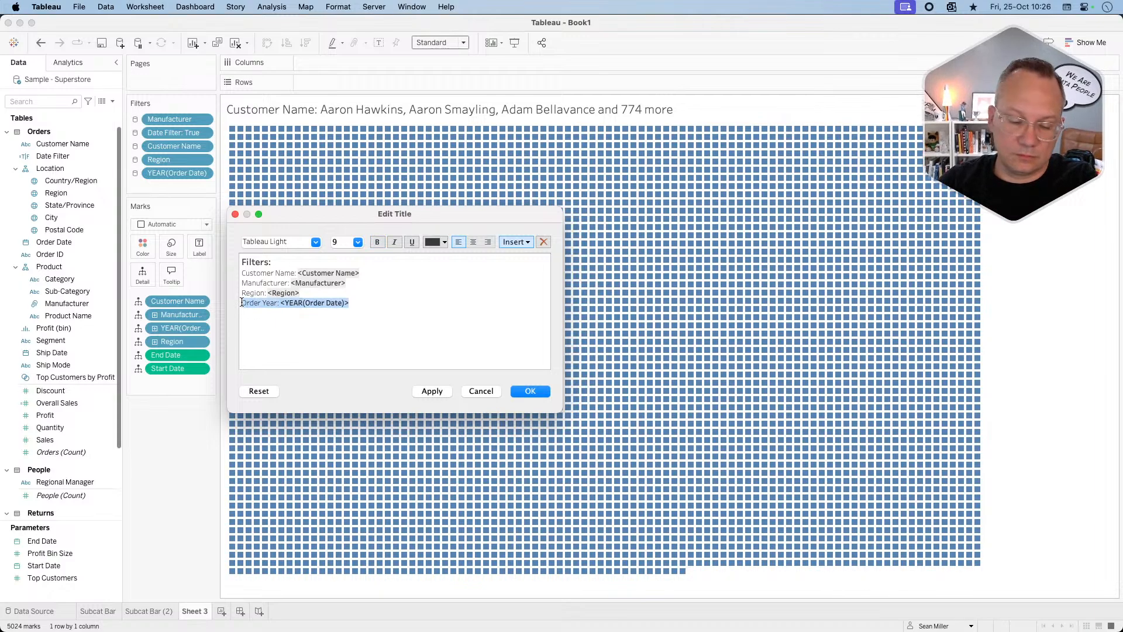
{"action": "key", "text": "super+c"}
{"action": "key", "text": "Right"}
{"action": "key", "text": "Return"}
{"action": "key", "text": "super+v"}
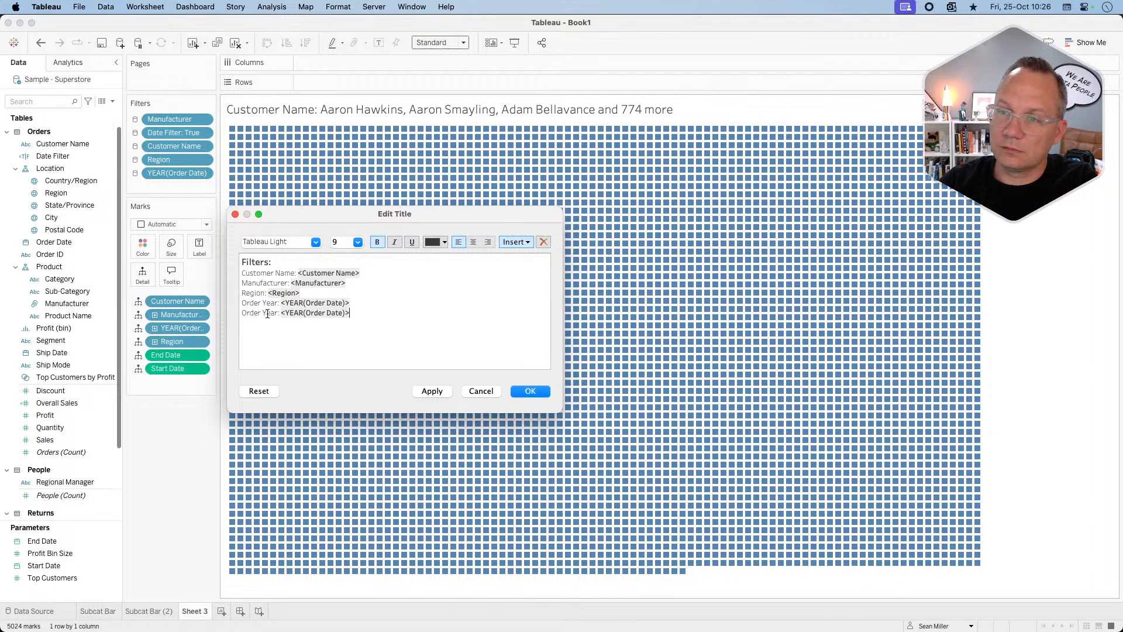
Relabel the duplicated Order Year line in the title as "Order Date Range:".
{"action": "left_click", "coordinate": [277, 313]}
{"action": "key", "text": "BackSpace"}
{"action": "key", "text": "BackSpace"}
{"action": "key", "text": "BackSpace"}
{"action": "key", "text": "BackSpace"}
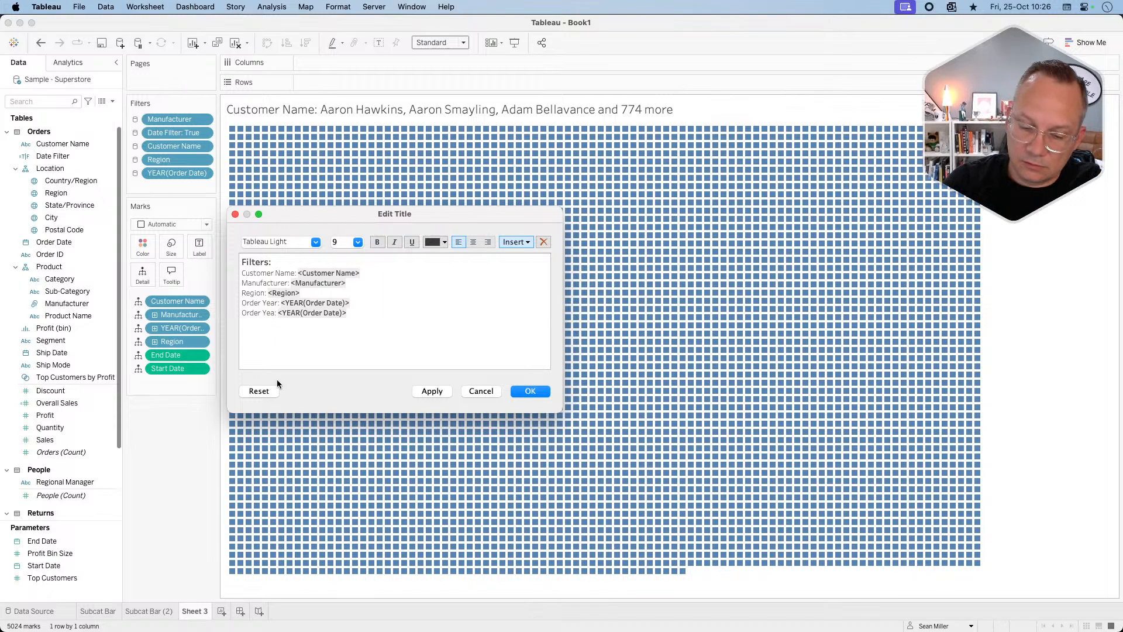
{"action": "type", "text": "Order"}
{"action": "key", "text": "BackSpace"}
{"action": "key", "text": "BackSpace"}
{"action": "key", "text": "BackSpace"}
{"action": "key", "text": "BackSpace"}
{"action": "key", "text": "BackSpace"}
{"action": "key", "text": "BackSpace"}
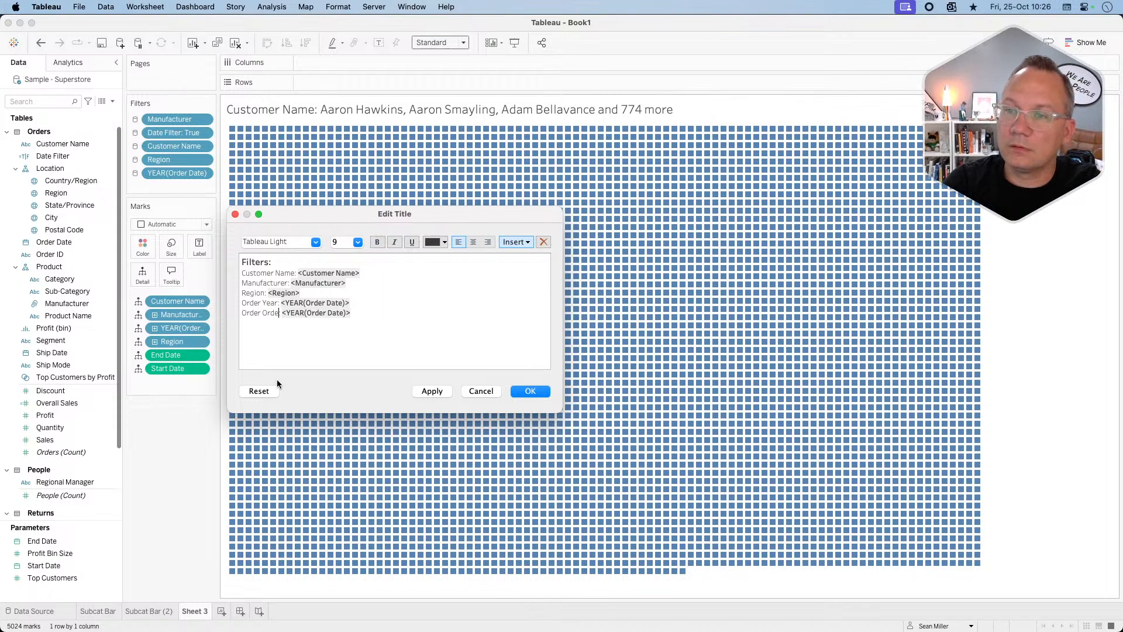
{"action": "type", "text": "Date Range:"}
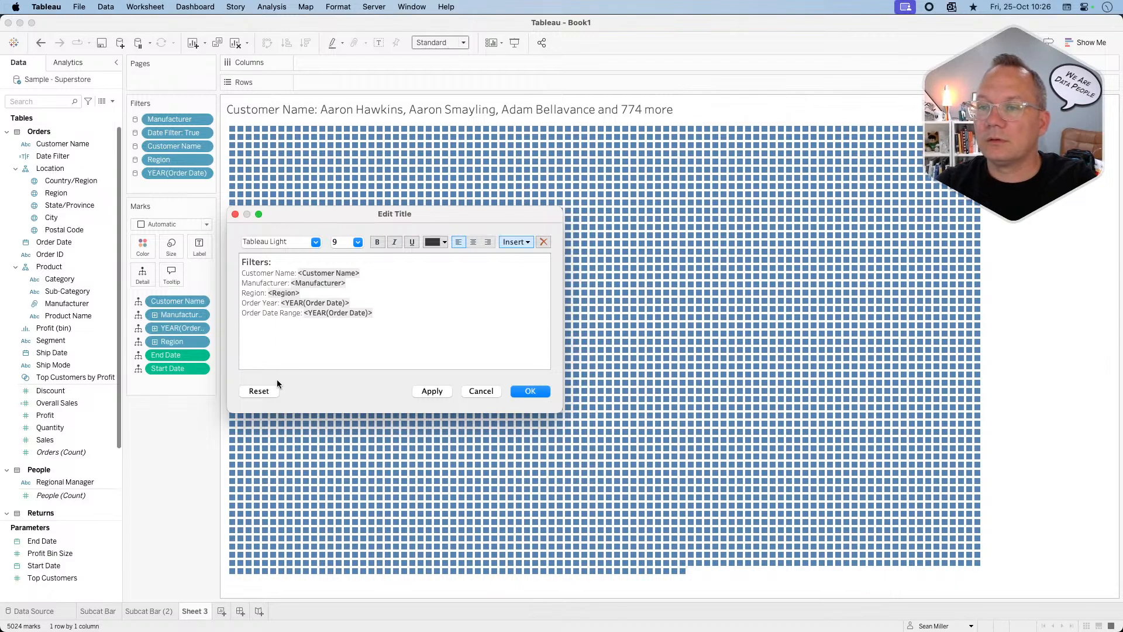
Replace the YEAR(Order Date) field on the Order Date Range line with the Start Date and End Date parameters, separated by a hyphen.
{"action": "left_click_drag", "start_coordinate": [374, 314], "coordinate": [303, 313]}
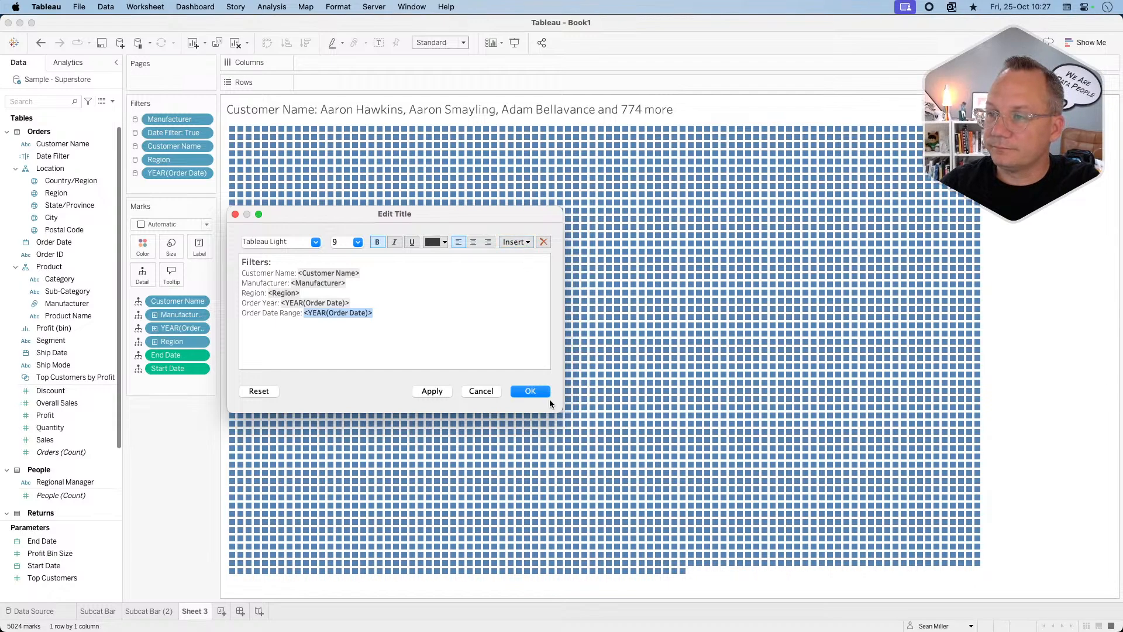
{"action": "left_click", "coordinate": [518, 242]}
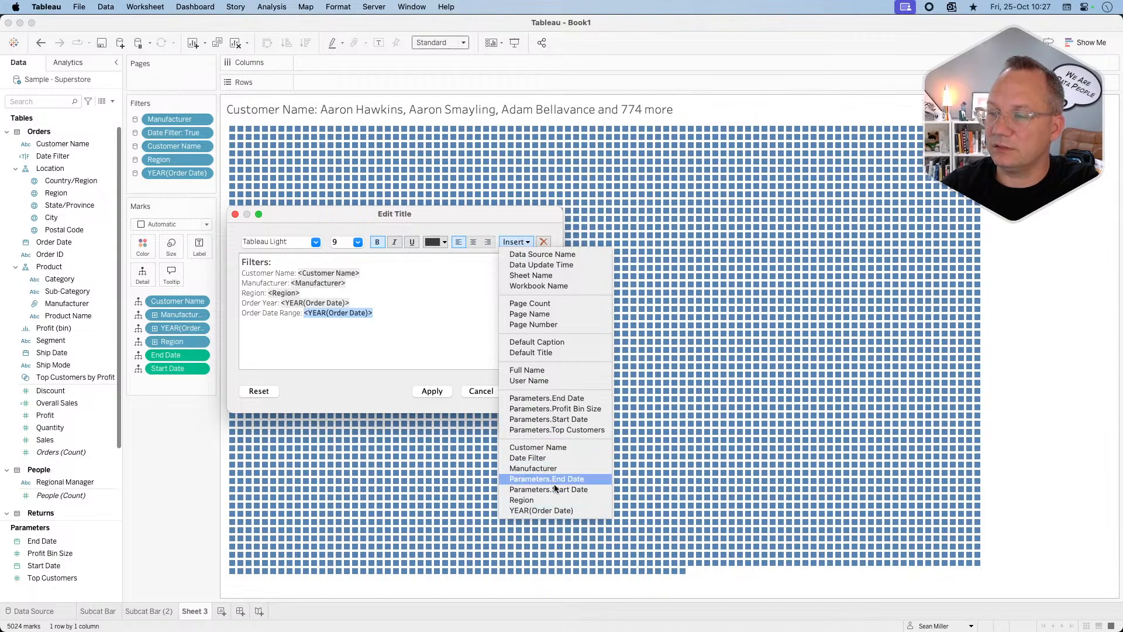
{"action": "left_click", "coordinate": [560, 419]}
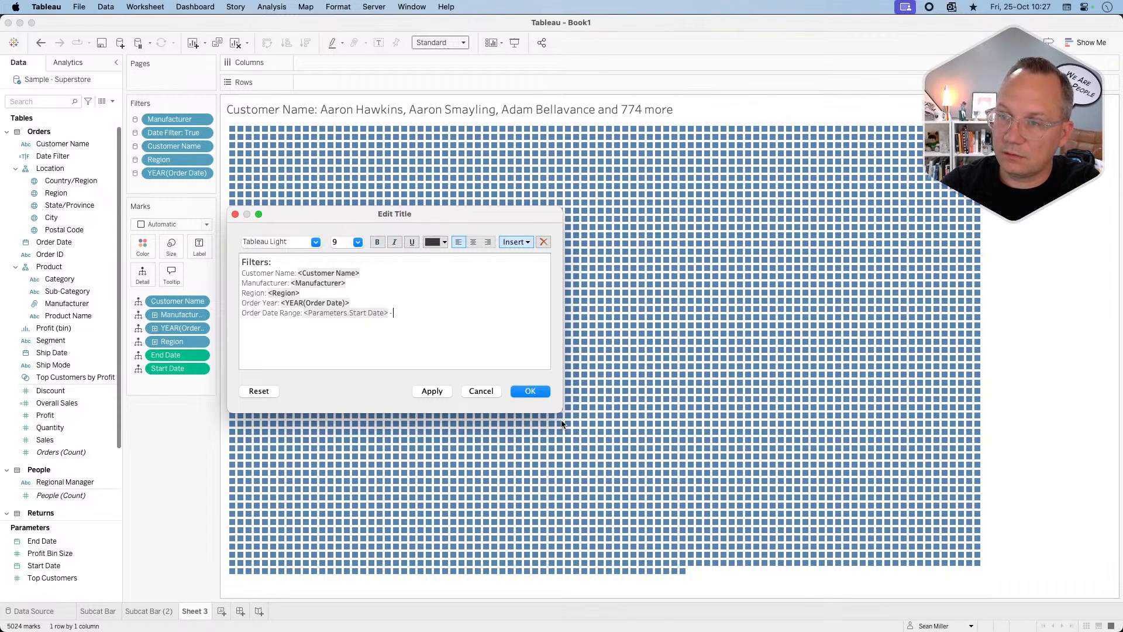
{"action": "left_click", "coordinate": [512, 247]}
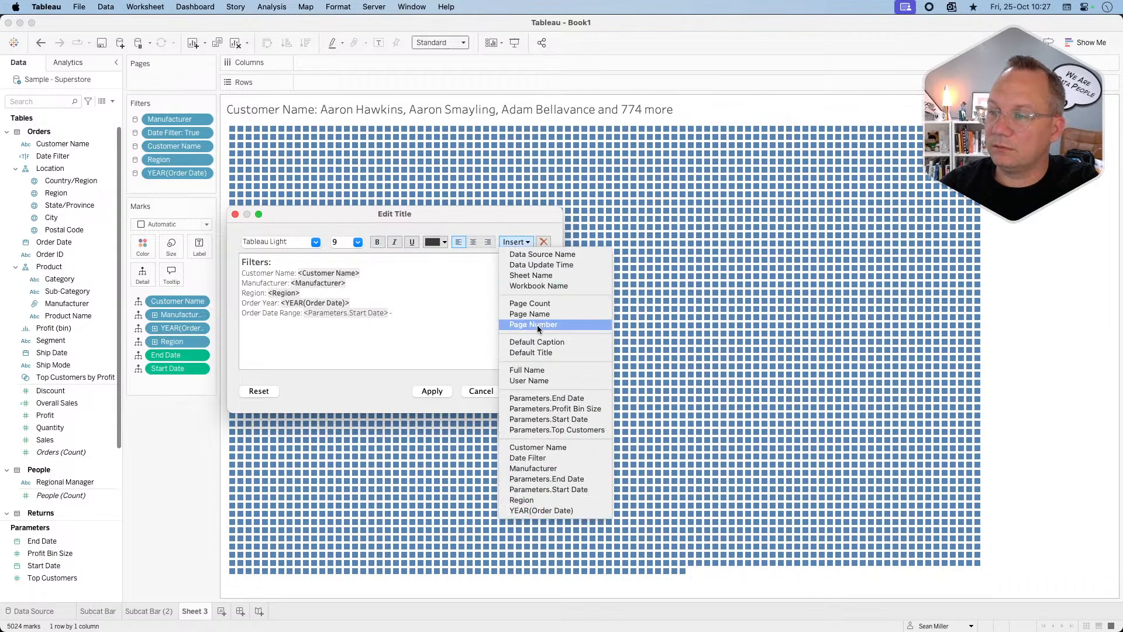
{"action": "left_click", "coordinate": [562, 482]}
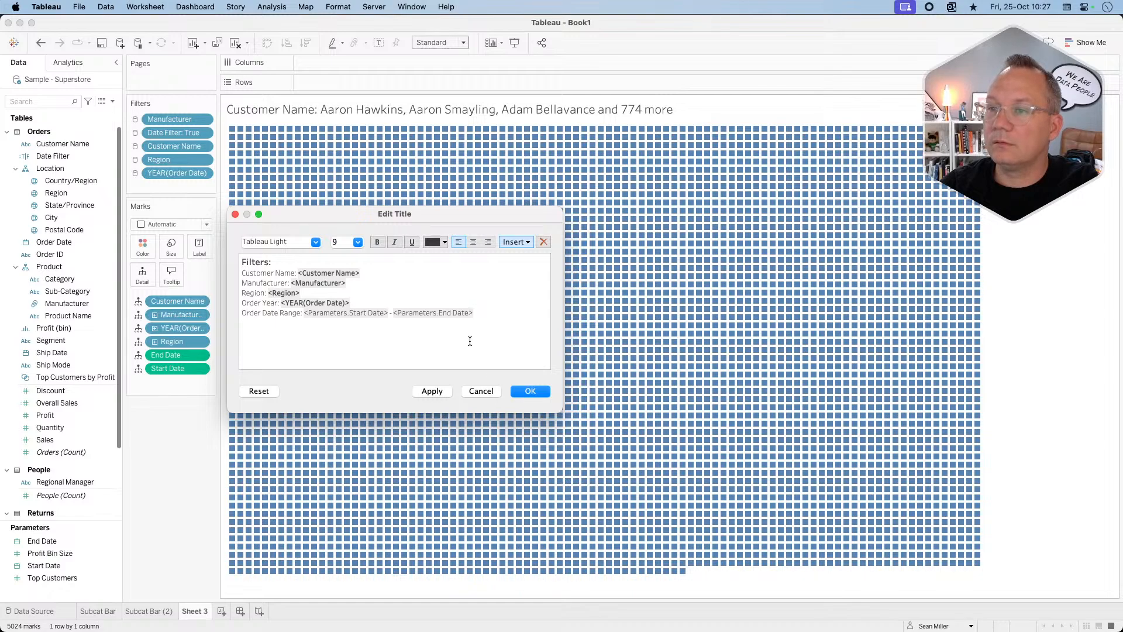
Make the Start Date and End Date parameters in the title bold and apply the title to the sheet.
{"action": "left_click", "coordinate": [364, 312]}
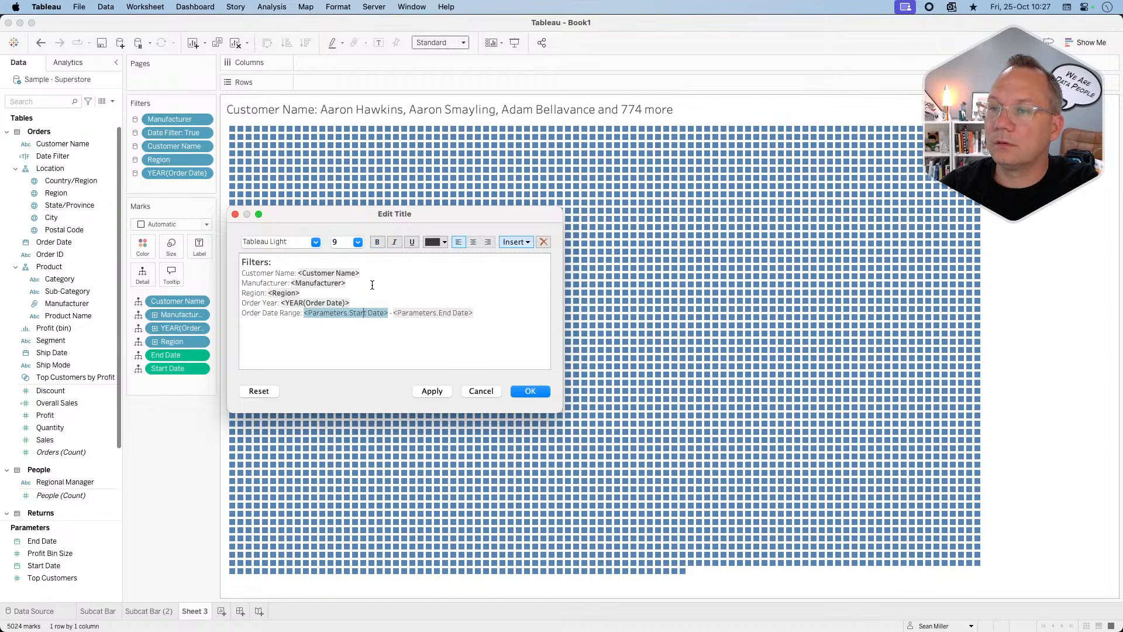
{"action": "left_click", "coordinate": [377, 242]}
{"action": "left_click", "coordinate": [423, 312]}
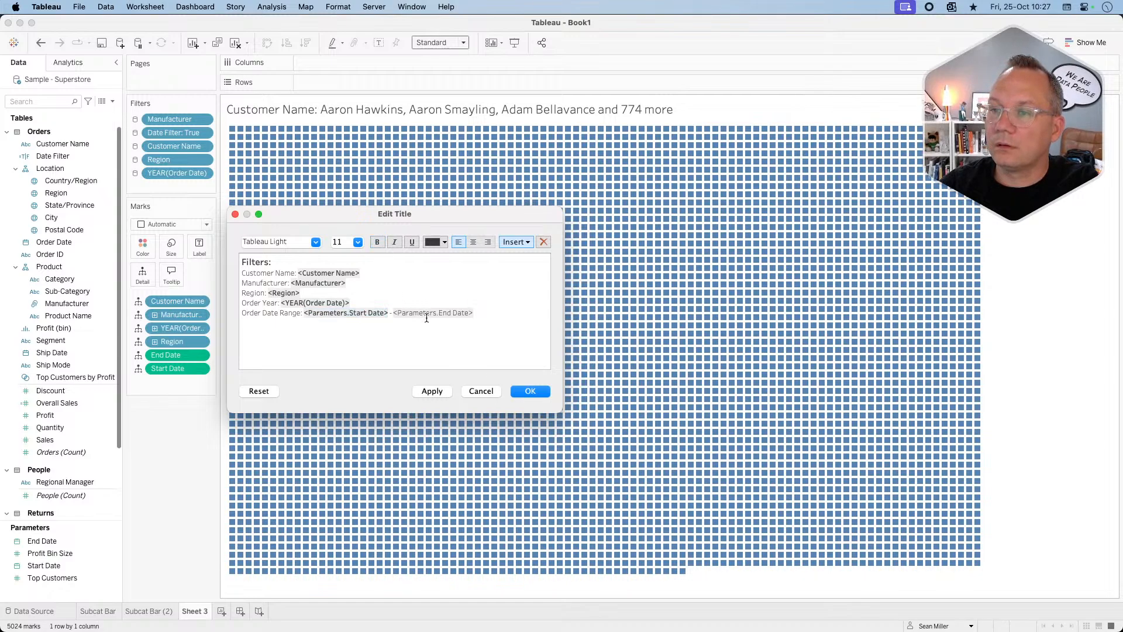
{"action": "left_click", "coordinate": [423, 312]}
{"action": "left_click", "coordinate": [378, 242]}
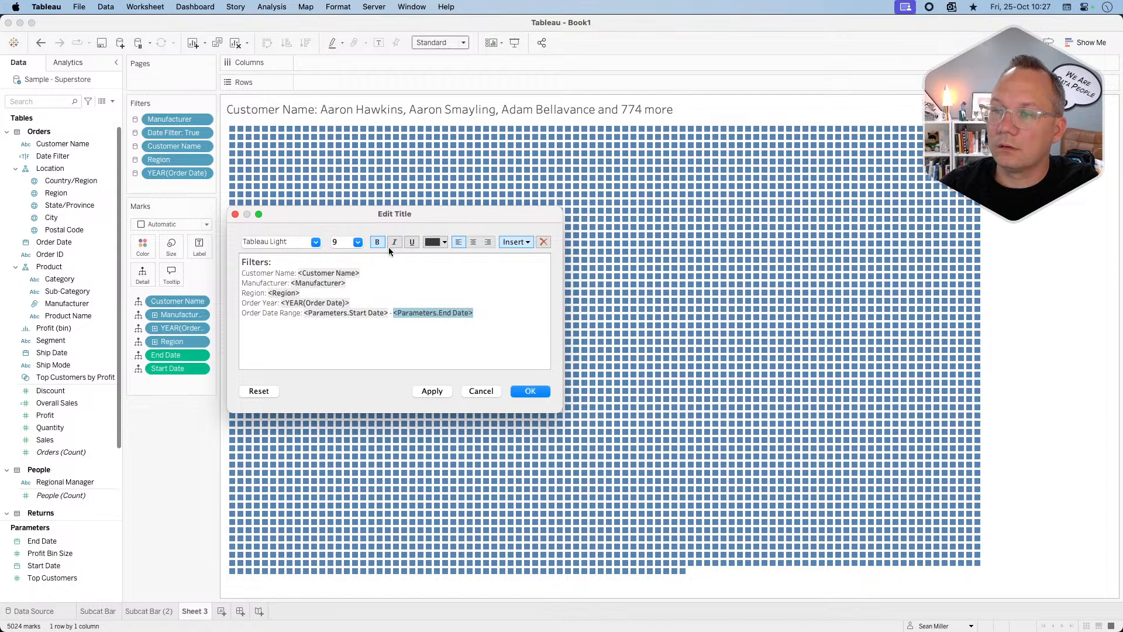
{"action": "left_click", "coordinate": [527, 391]}
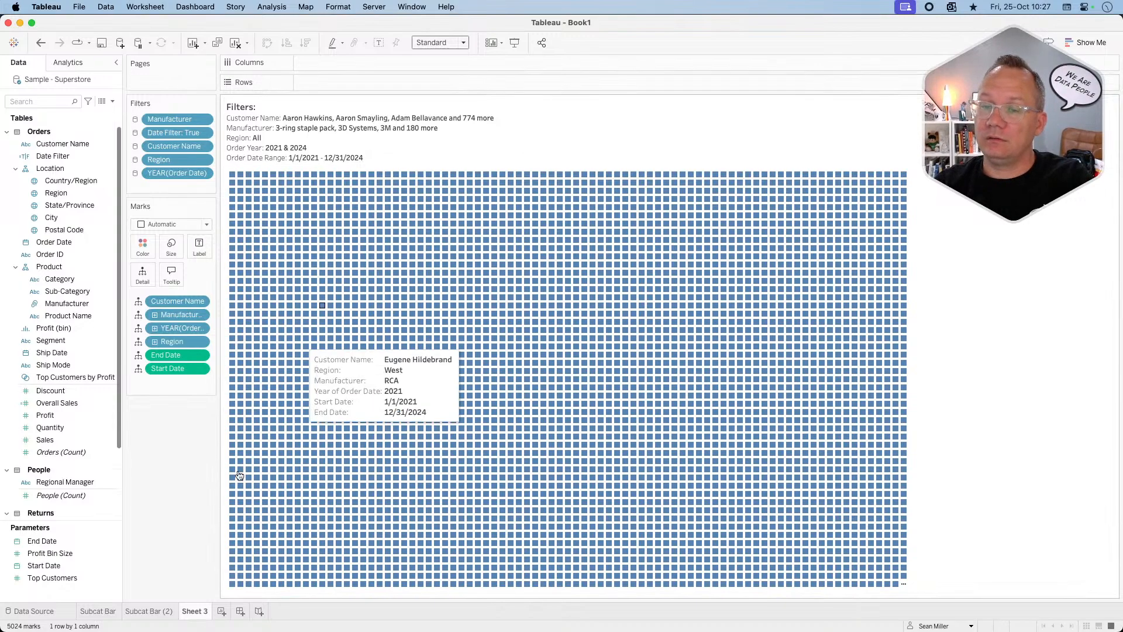
Include all order years in the filter from the Subcat Bar (2) sheet and compare Sheet 3's title with the reference dashboard.
{"action": "left_click", "coordinate": [157, 611]}
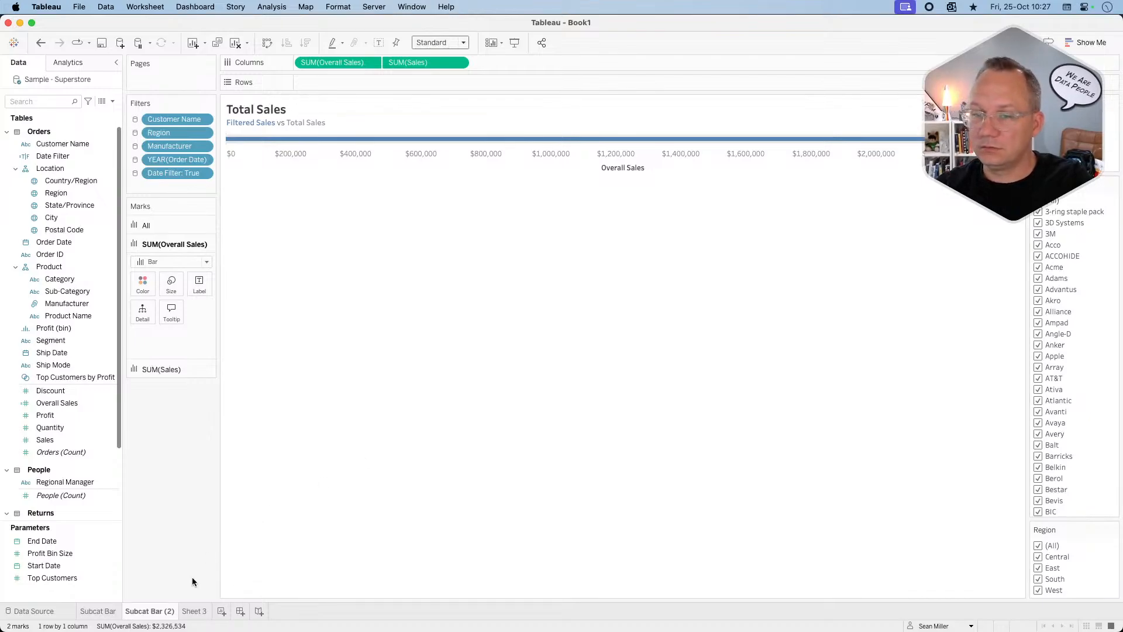
{"action": "left_click", "coordinate": [194, 611]}
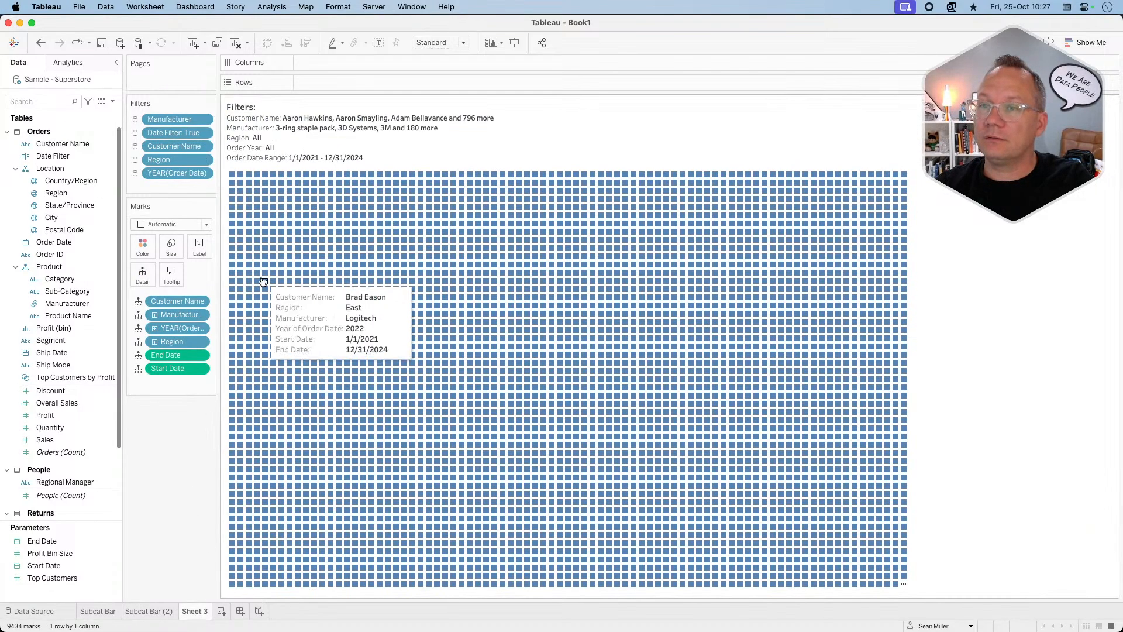
{"action": "key", "text": "super+Tab"}
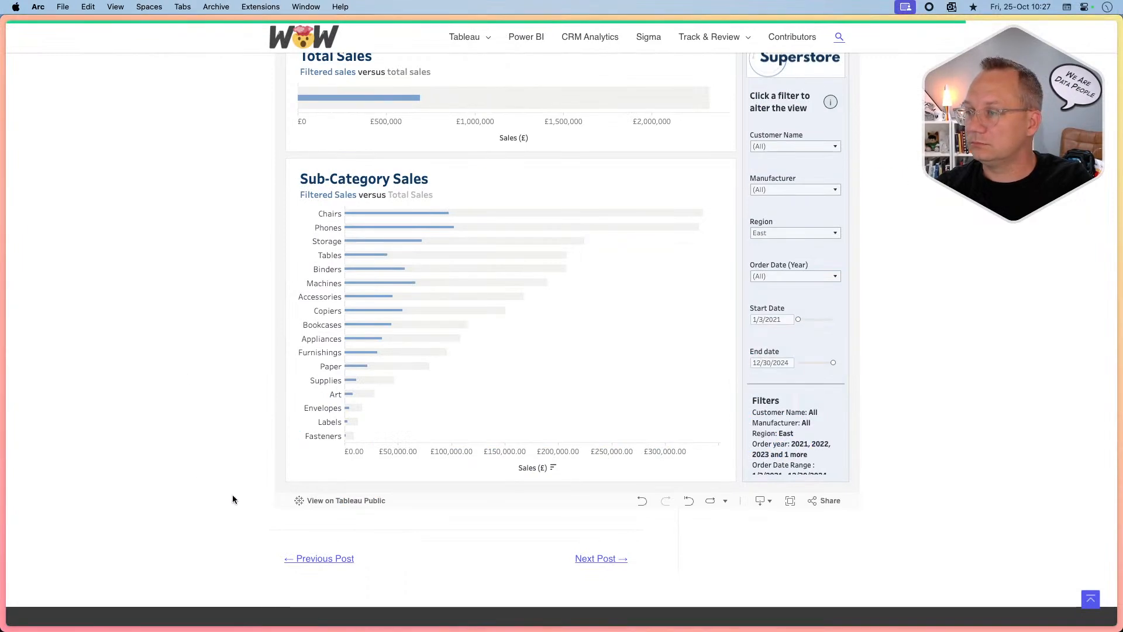
{"action": "key", "text": "super+Tab"}
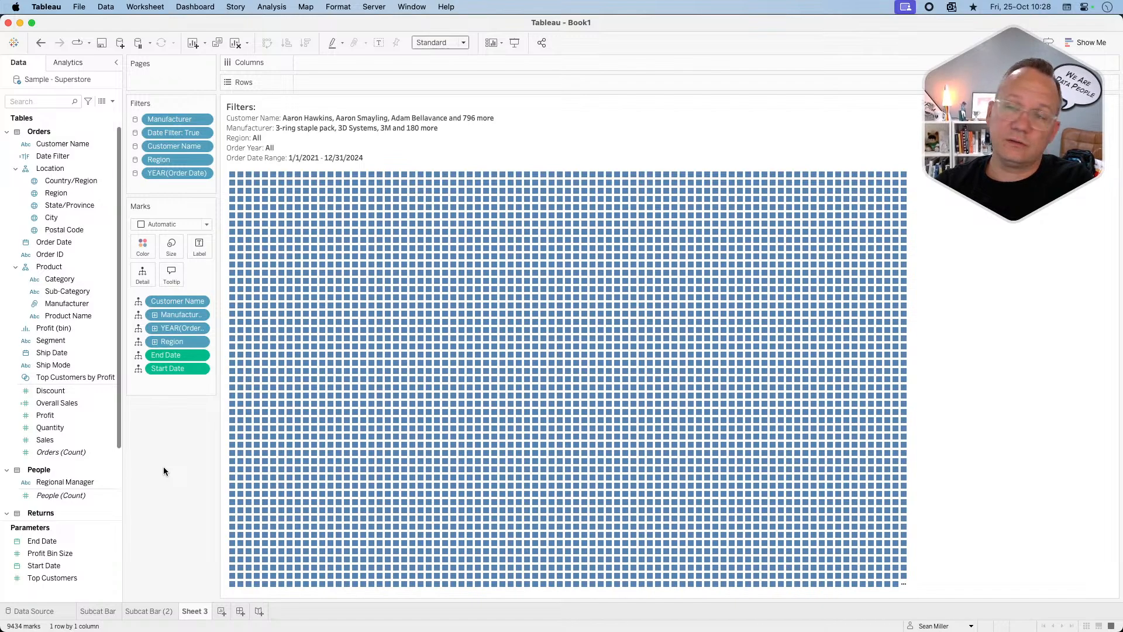
Change Sheet 3's mark type to Polygon and rename the sheet "Filter Criteria".
{"action": "left_click", "coordinate": [205, 225]}
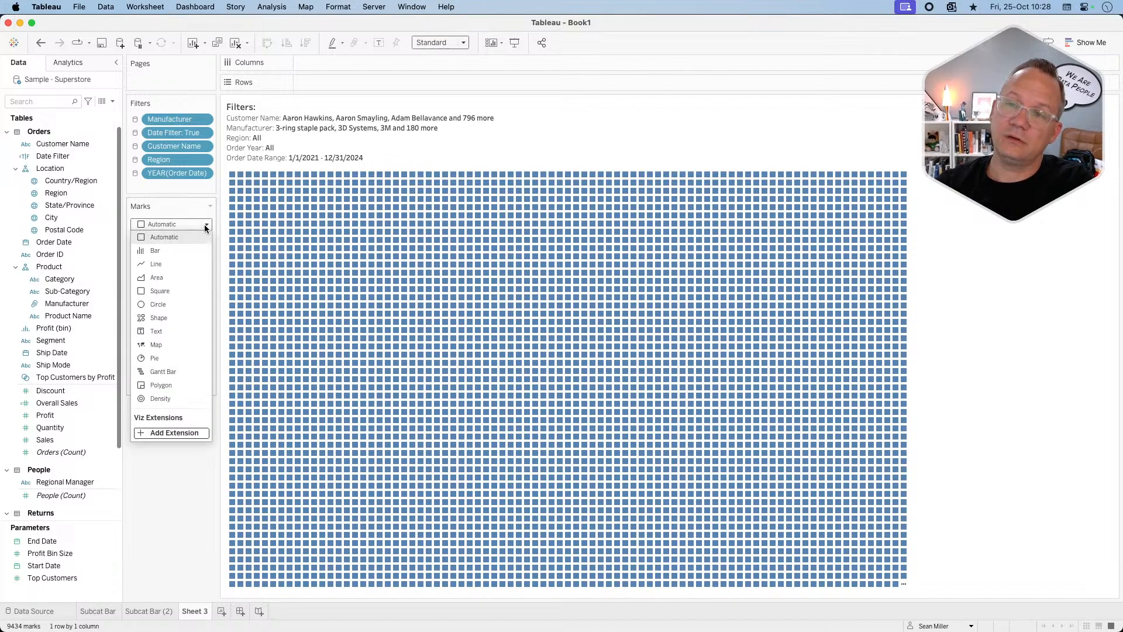
{"action": "left_click", "coordinate": [168, 386]}
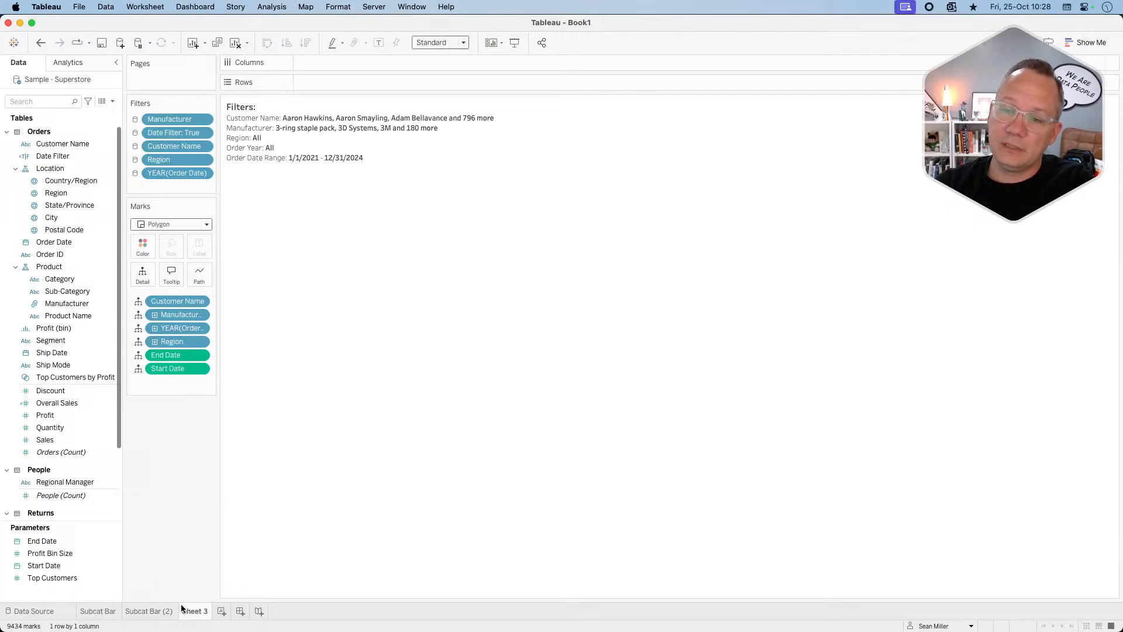
{"action": "double_click", "coordinate": [195, 611]}
{"action": "type", "text": "Filter"}
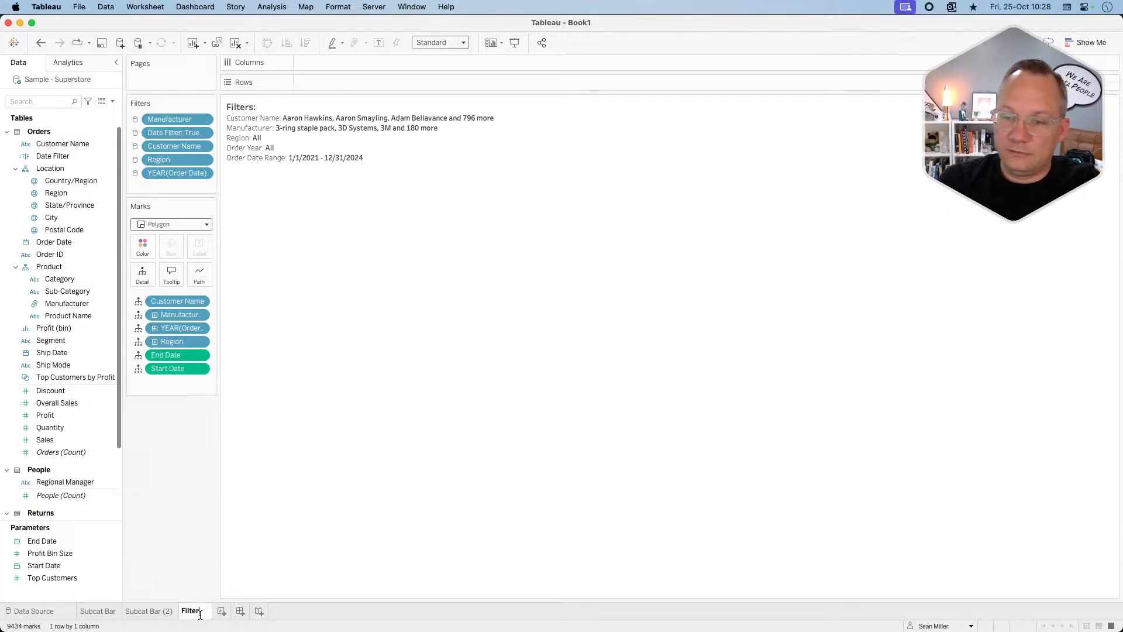
{"action": "type", "text": " Crie"}
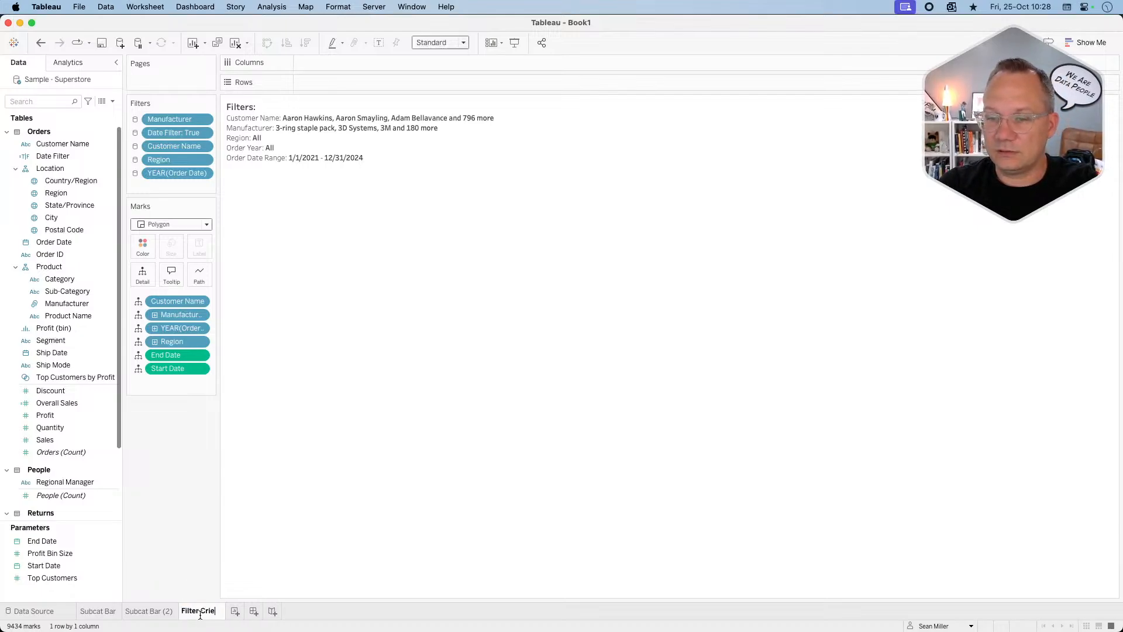
{"action": "key", "text": "BackSpace"}
{"action": "type", "text": "tie"}
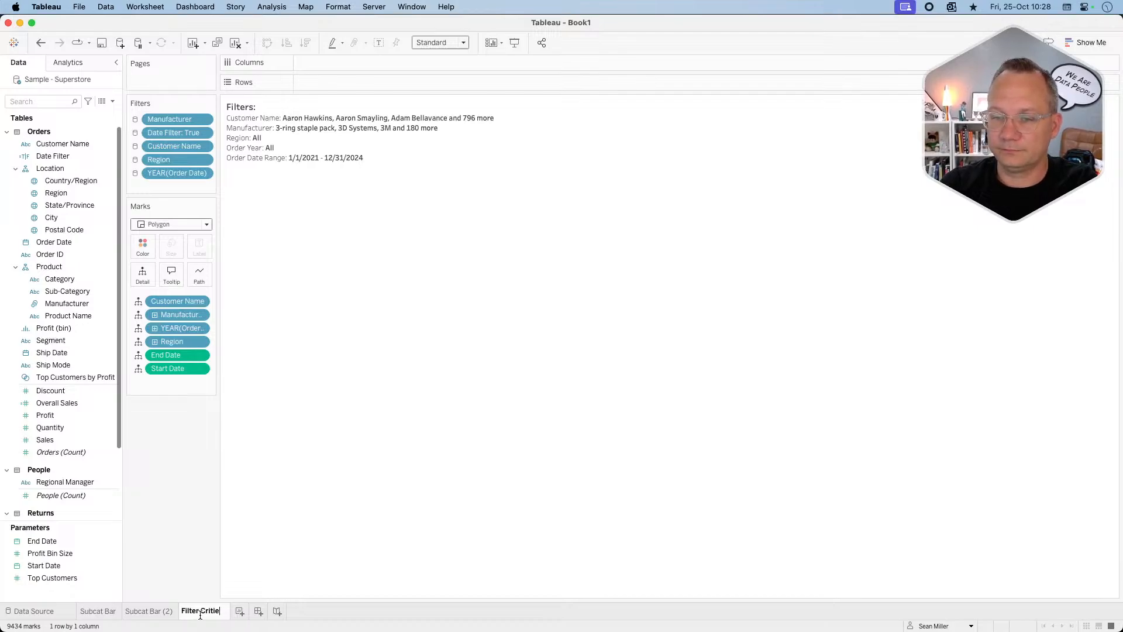
{"action": "key", "text": "BackSpace"}
{"action": "key", "text": "BackSpace"}
{"action": "type", "text": "ere"}
{"action": "key", "text": "BackSpace"}
{"action": "type", "text": "ia"}
{"action": "key", "text": "Return"}
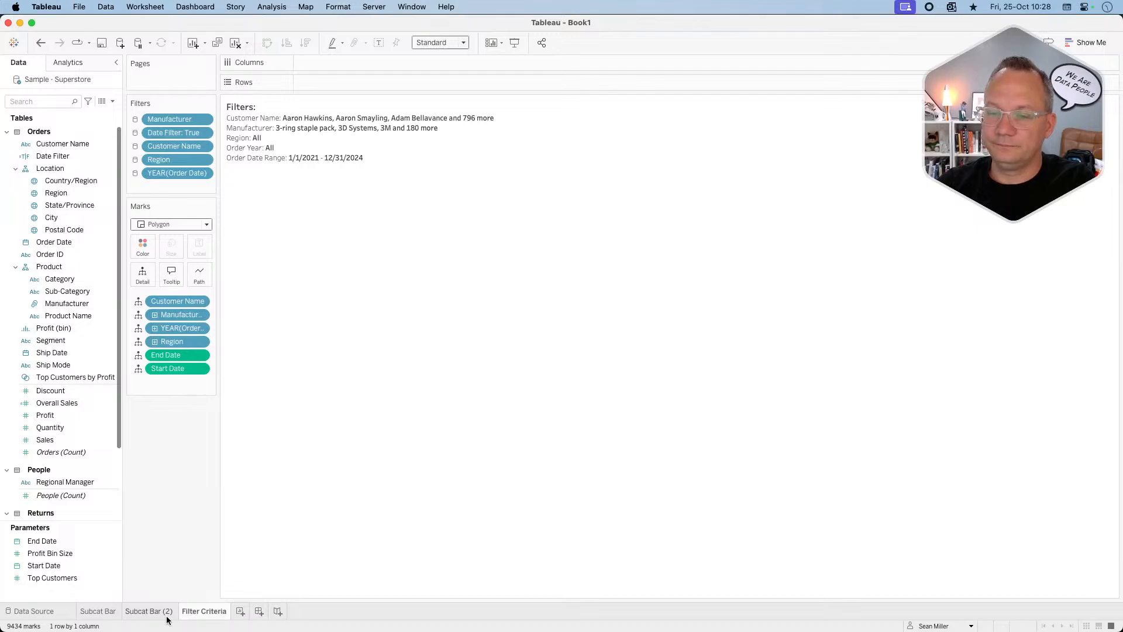
Check the date sliders in the reference dashboard, and restrict the End Date parameter to a range with a minimum and maximum.
{"action": "key", "text": "super+Tab"}
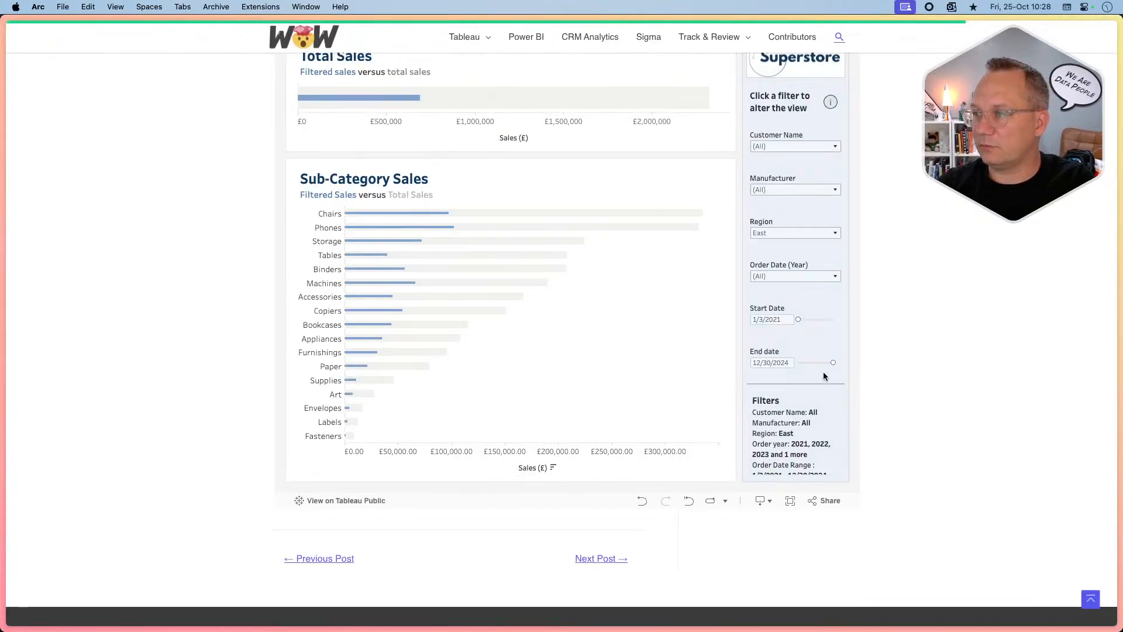
{"action": "scroll", "coordinate": [793, 188], "scroll_direction": "up", "scroll_amount": 3}
{"action": "mouse_move", "coordinate": [829, 177]}
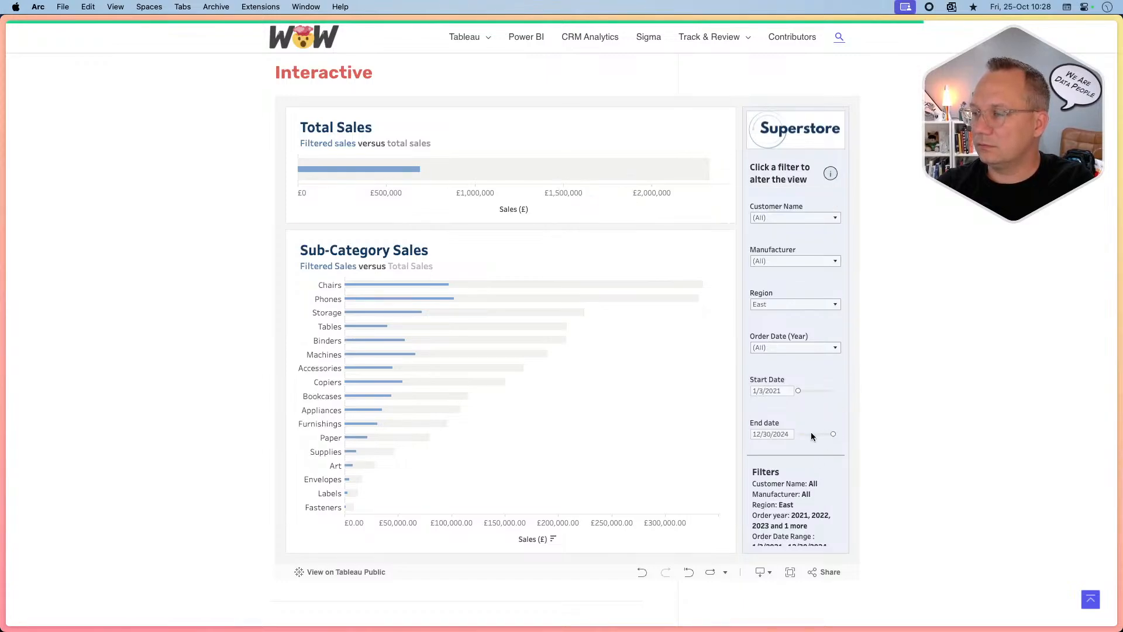
{"action": "key", "text": "super+Tab"}
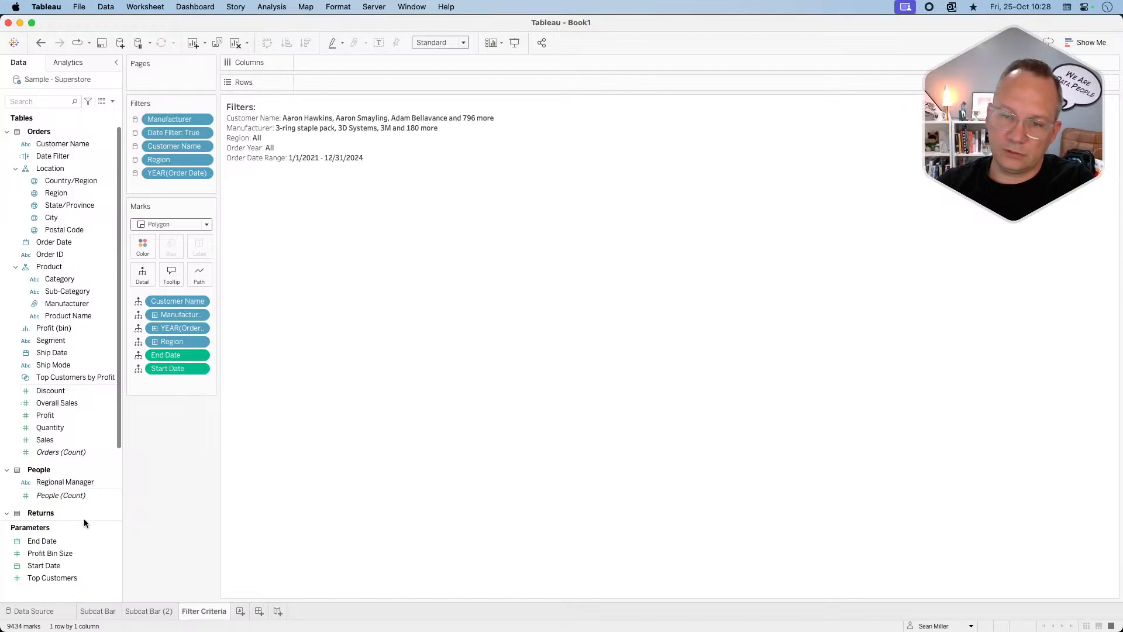
{"action": "right_click", "coordinate": [62, 539]}
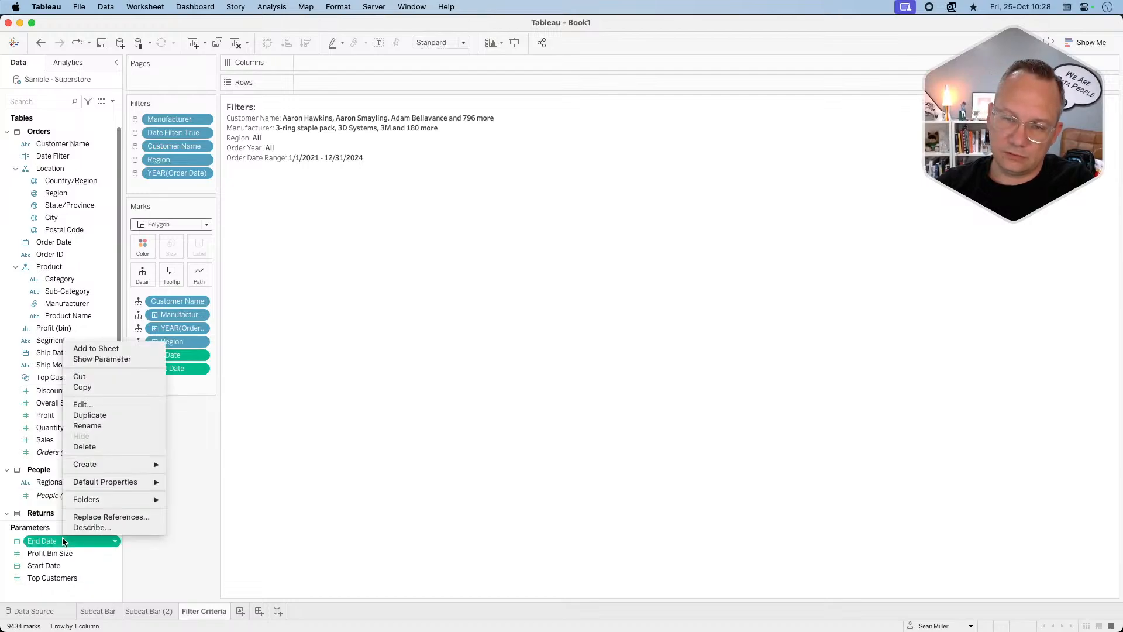
{"action": "left_click", "coordinate": [89, 405]}
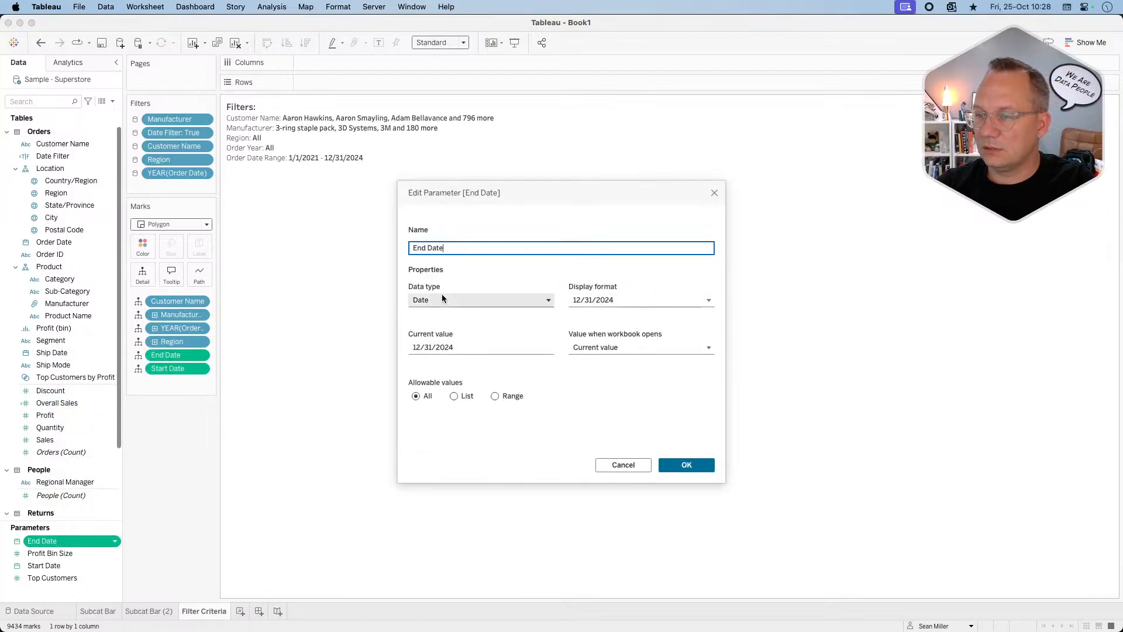
{"action": "left_click", "coordinate": [495, 396]}
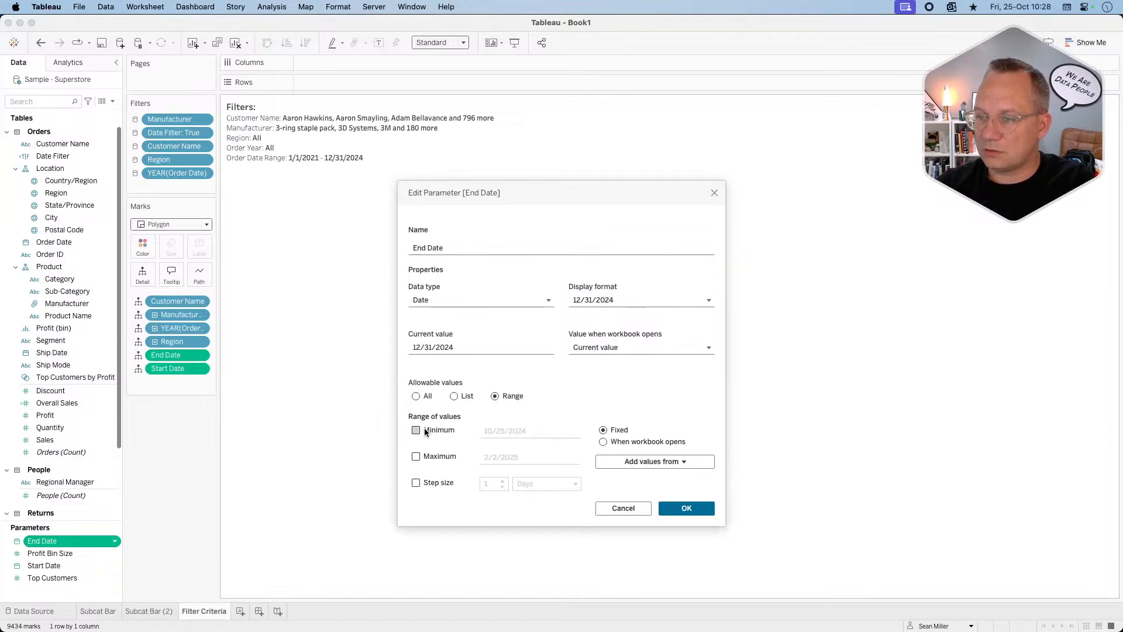
{"action": "left_click", "coordinate": [424, 434]}
{"action": "left_click", "coordinate": [424, 458]}
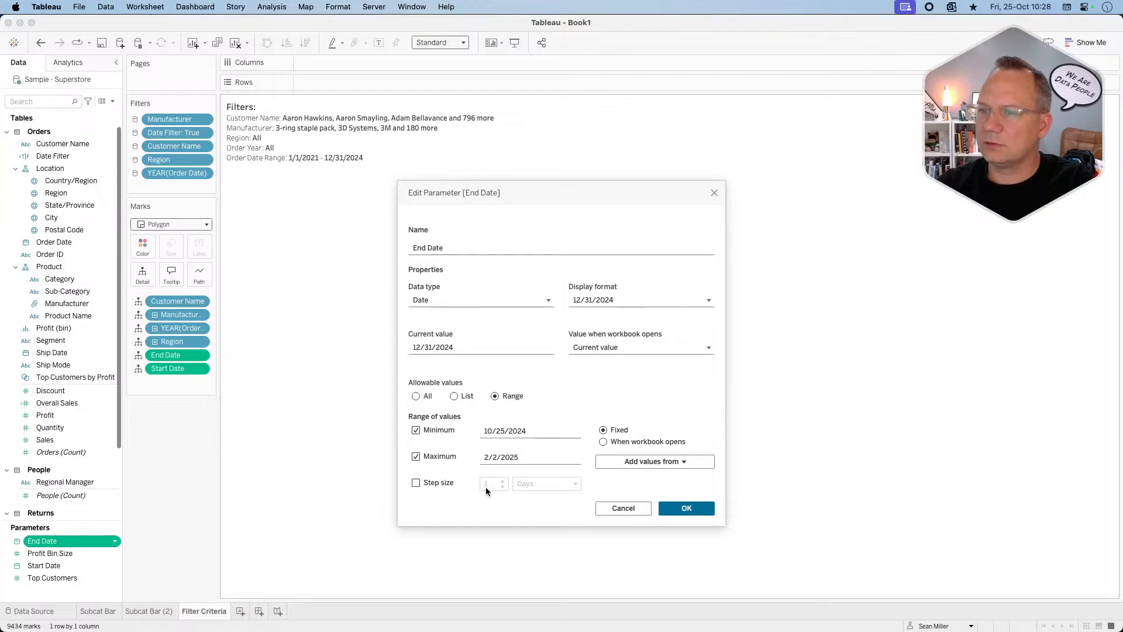
Fill the End Date parameter's range from the Order Date field and apply the parameter changes.
{"action": "left_click", "coordinate": [635, 349]}
{"action": "left_click", "coordinate": [515, 394]}
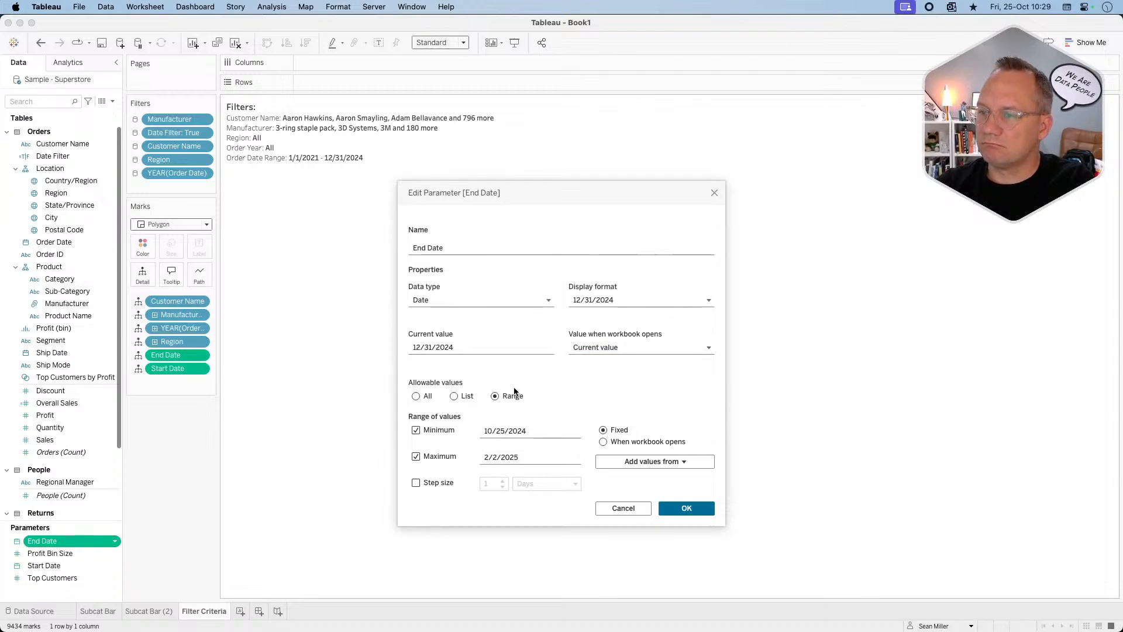
{"action": "left_click", "coordinate": [670, 462]}
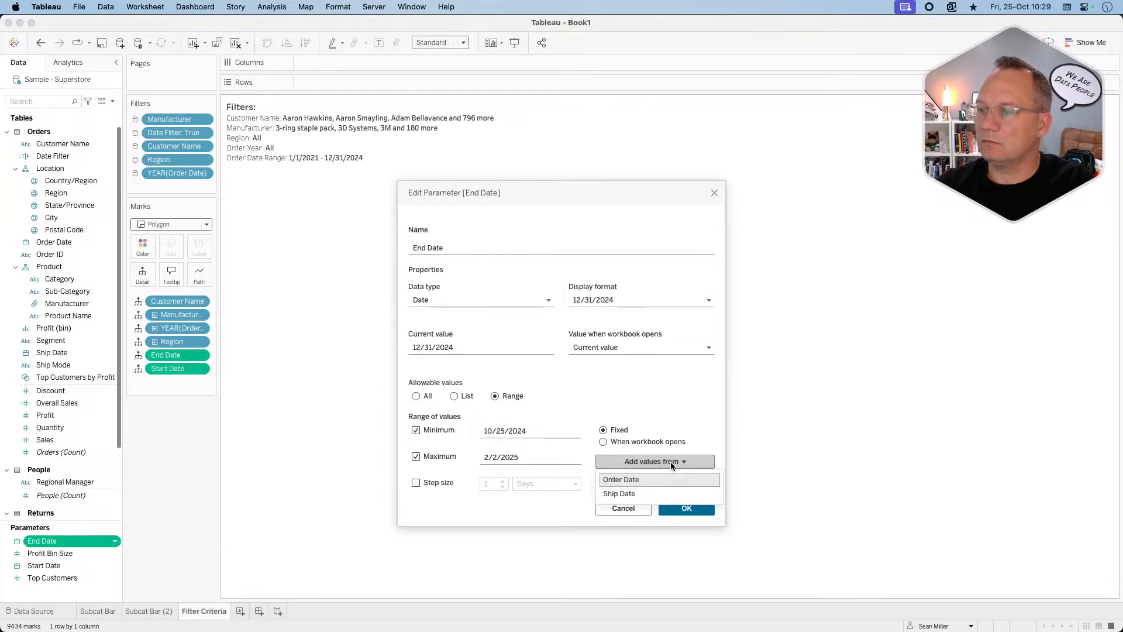
{"action": "left_click", "coordinate": [659, 477]}
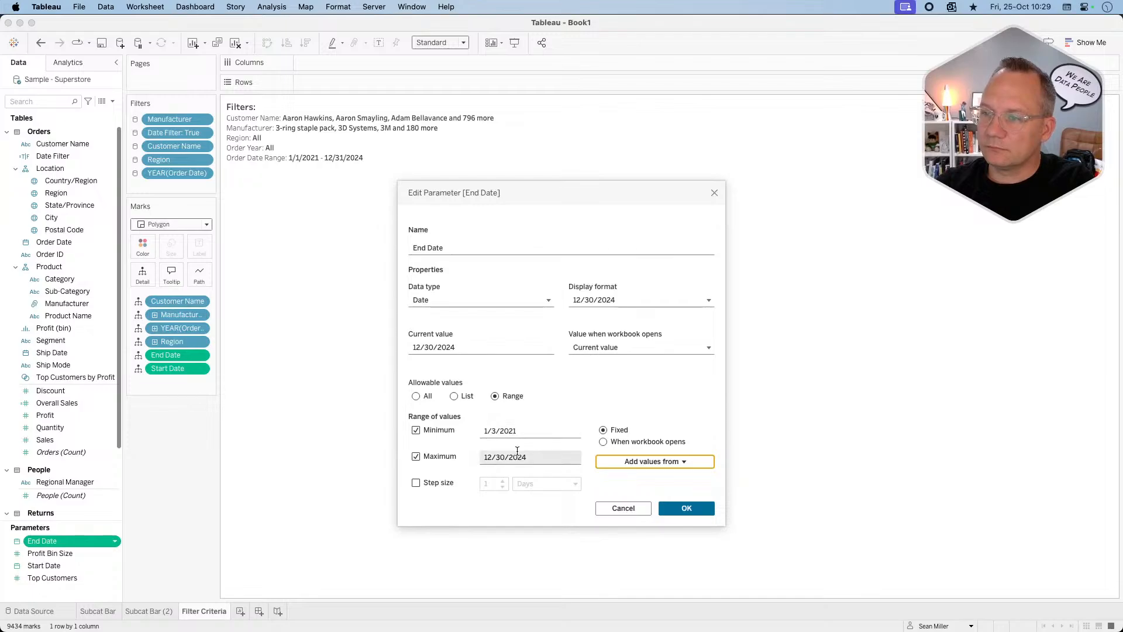
{"action": "left_click", "coordinate": [683, 509]}
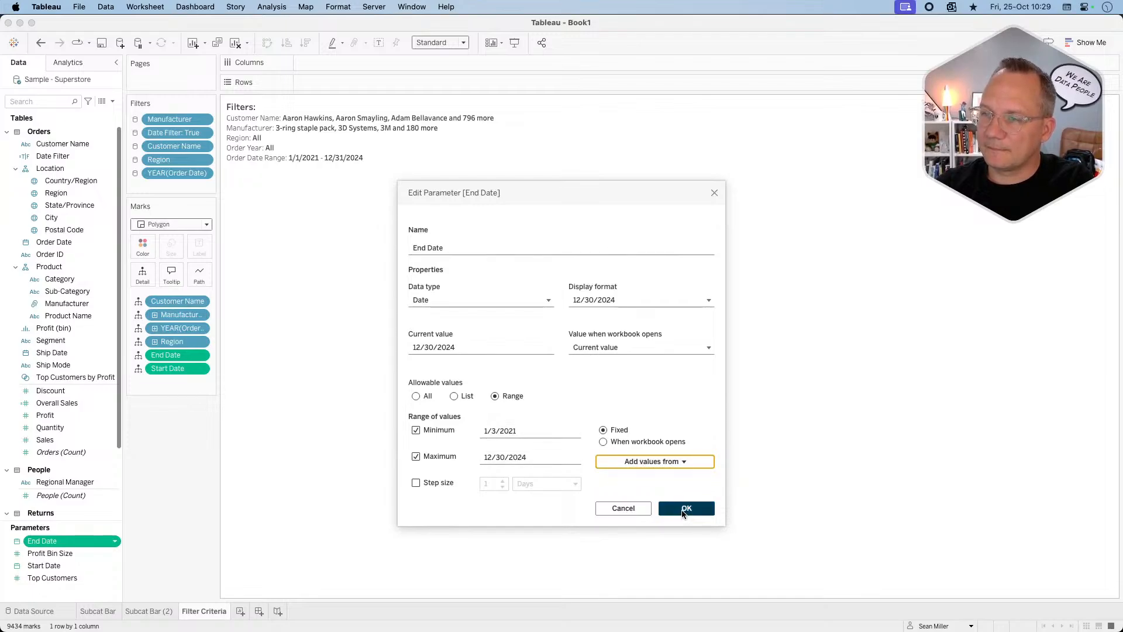
Restrict the Start Date parameter to a range with minimum and maximum taken from Order Date and a step size of 1 day.
{"action": "left_click", "coordinate": [50, 565]}
{"action": "right_click", "coordinate": [51, 565]}
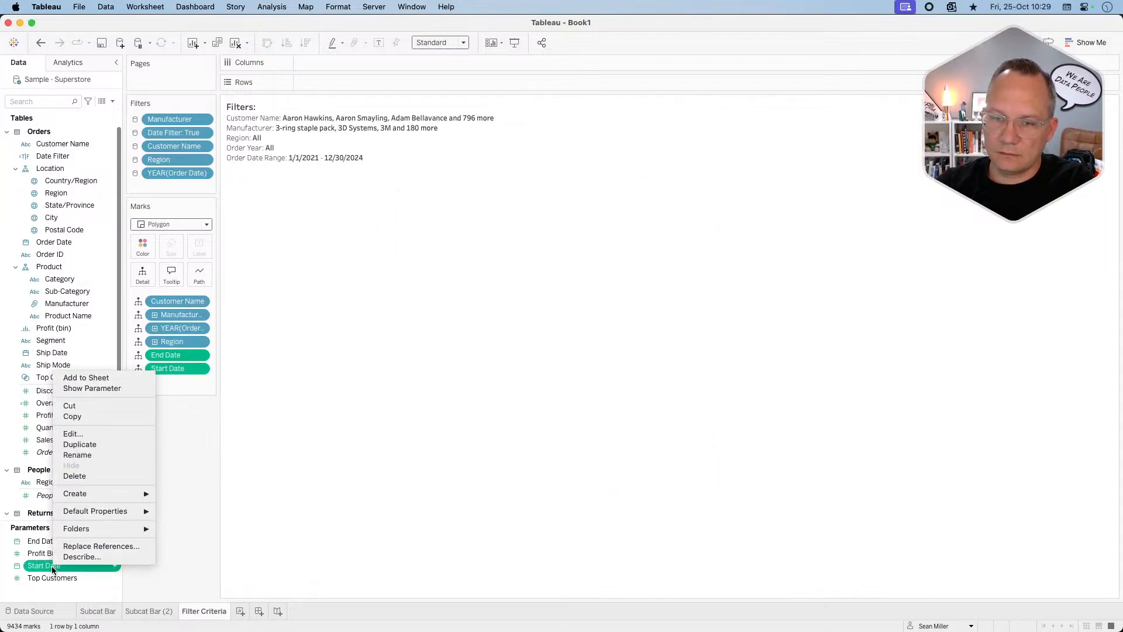
{"action": "left_click", "coordinate": [85, 434]}
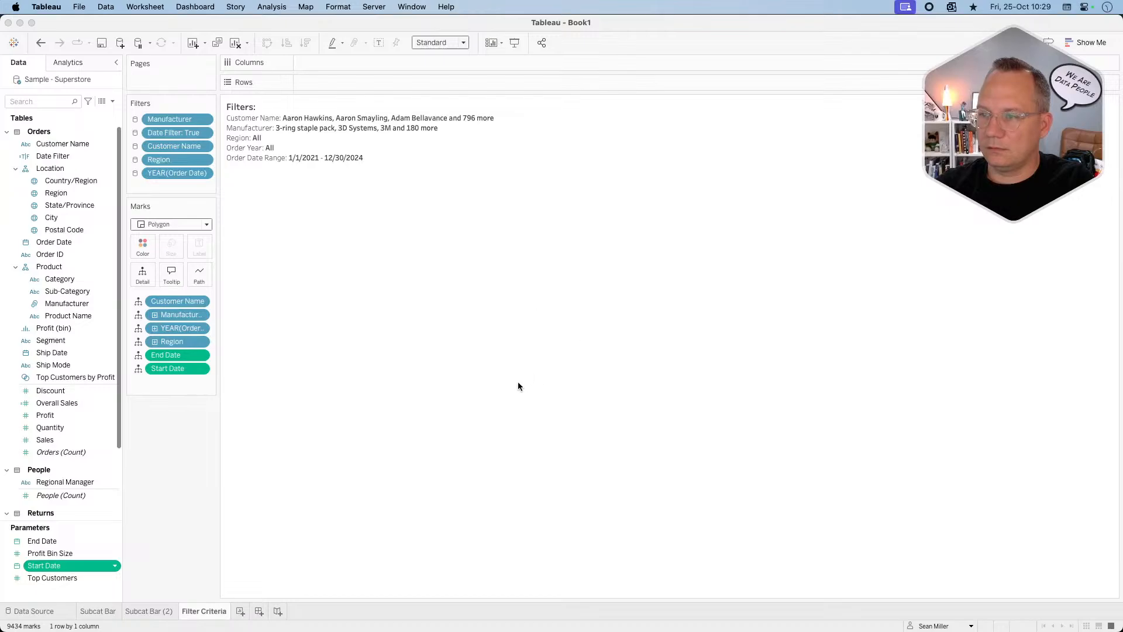
{"action": "left_click", "coordinate": [495, 396]}
{"action": "left_click", "coordinate": [438, 430]}
{"action": "left_click", "coordinate": [430, 455]}
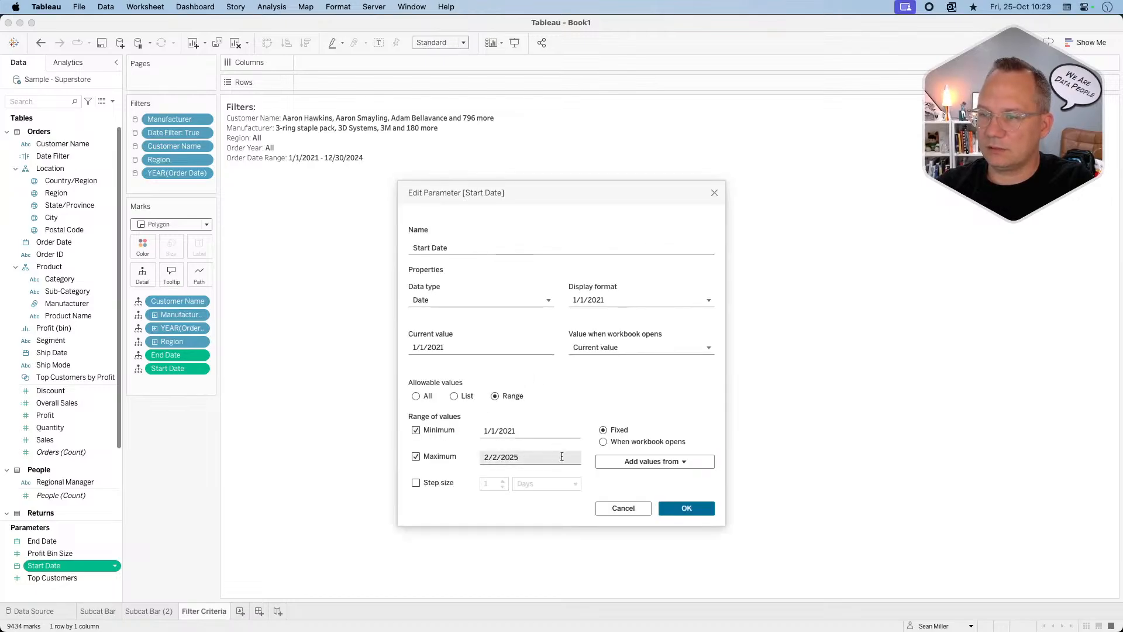
{"action": "left_click", "coordinate": [620, 459]}
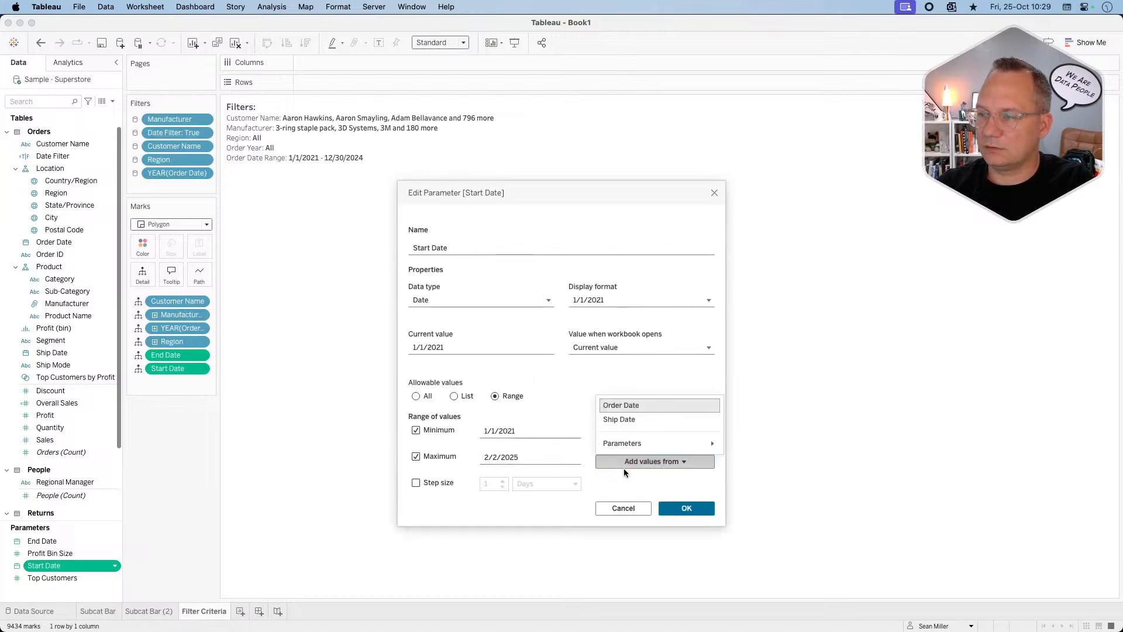
{"action": "left_click", "coordinate": [632, 406]}
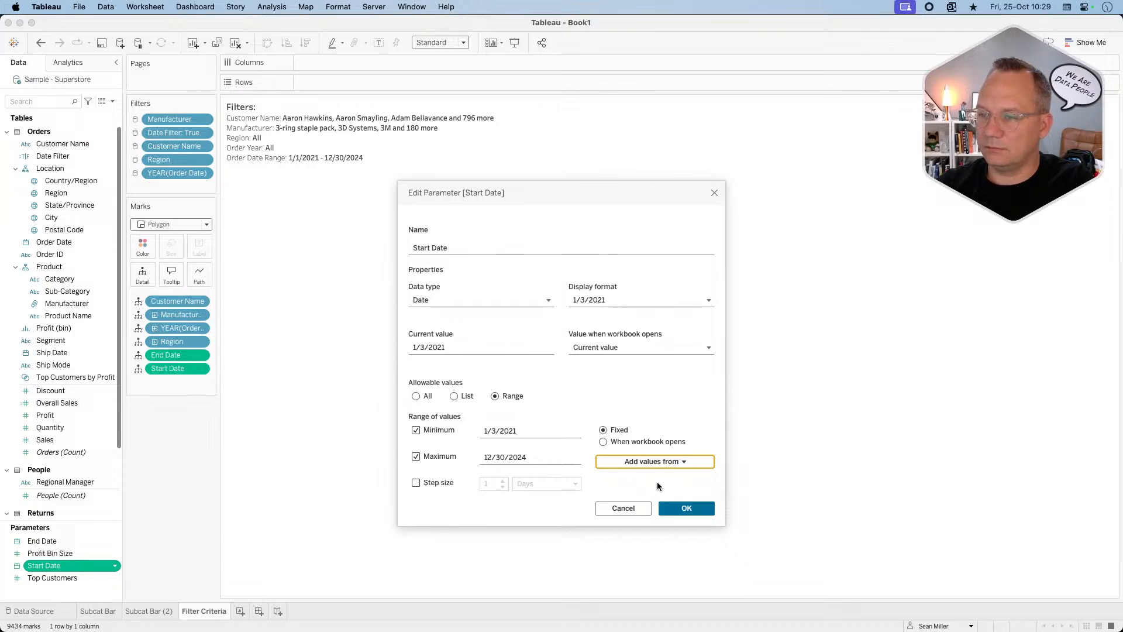
{"action": "left_click", "coordinate": [416, 482]}
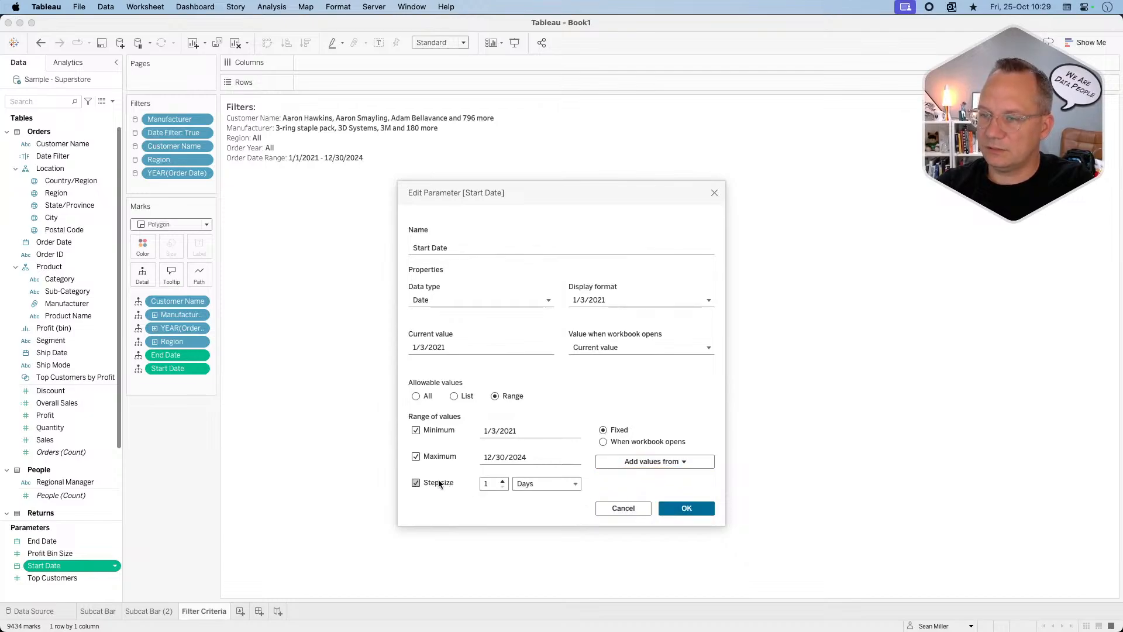
{"action": "left_click", "coordinate": [686, 507]}
Give the End Date parameter a step size of 1 day.
{"action": "left_click", "coordinate": [102, 541]}
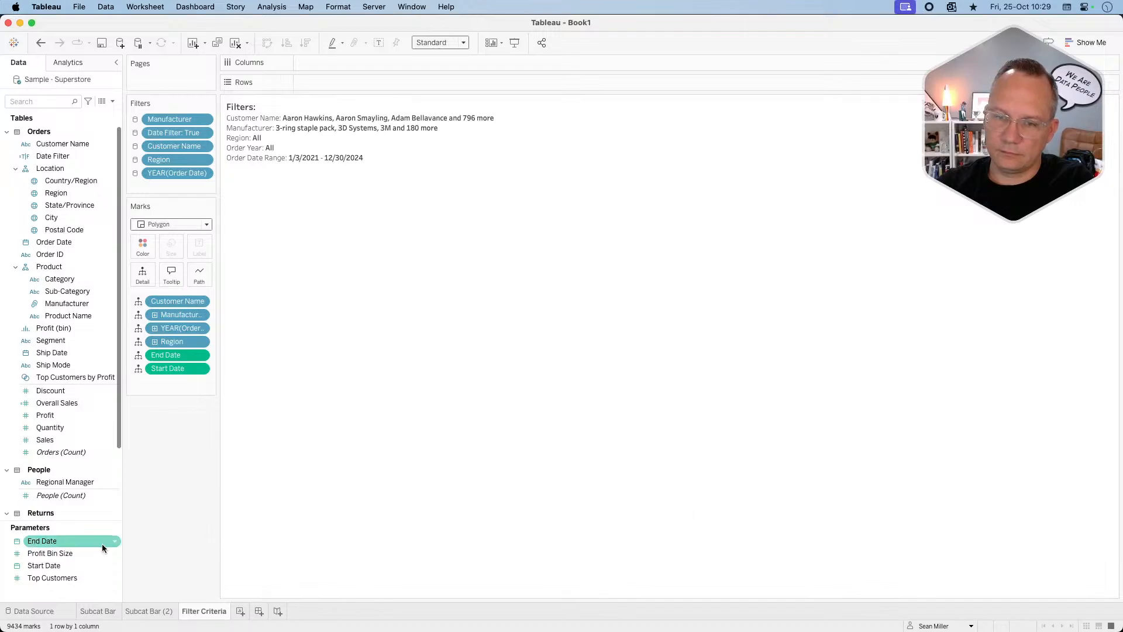
{"action": "right_click", "coordinate": [101, 541]}
{"action": "left_click", "coordinate": [107, 403]}
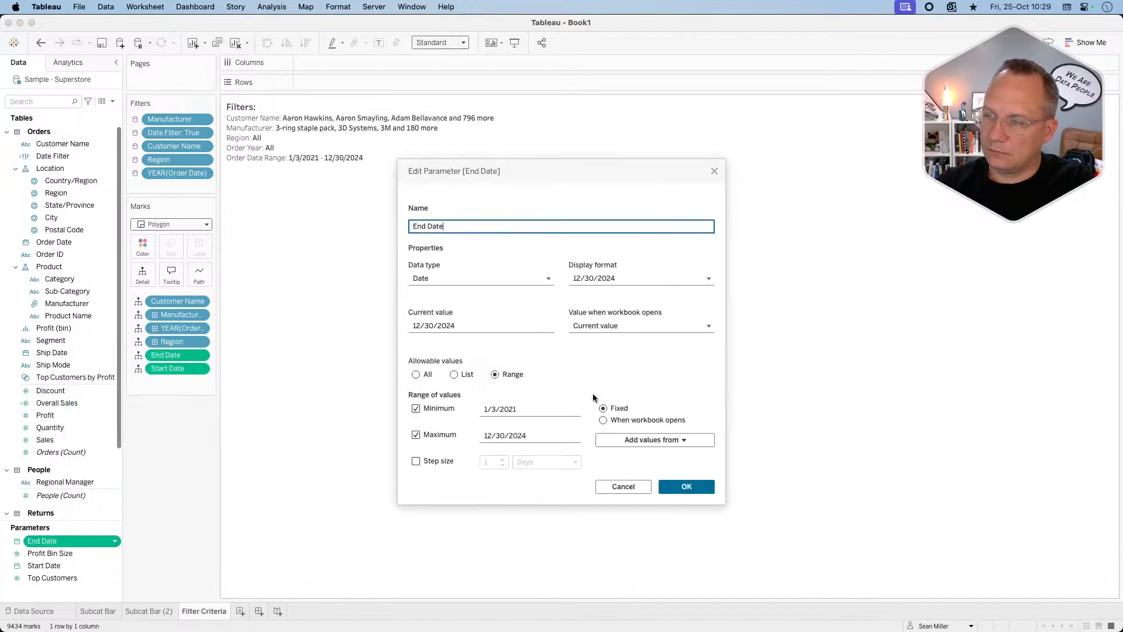
{"action": "left_click", "coordinate": [426, 464]}
{"action": "left_click", "coordinate": [686, 486]}
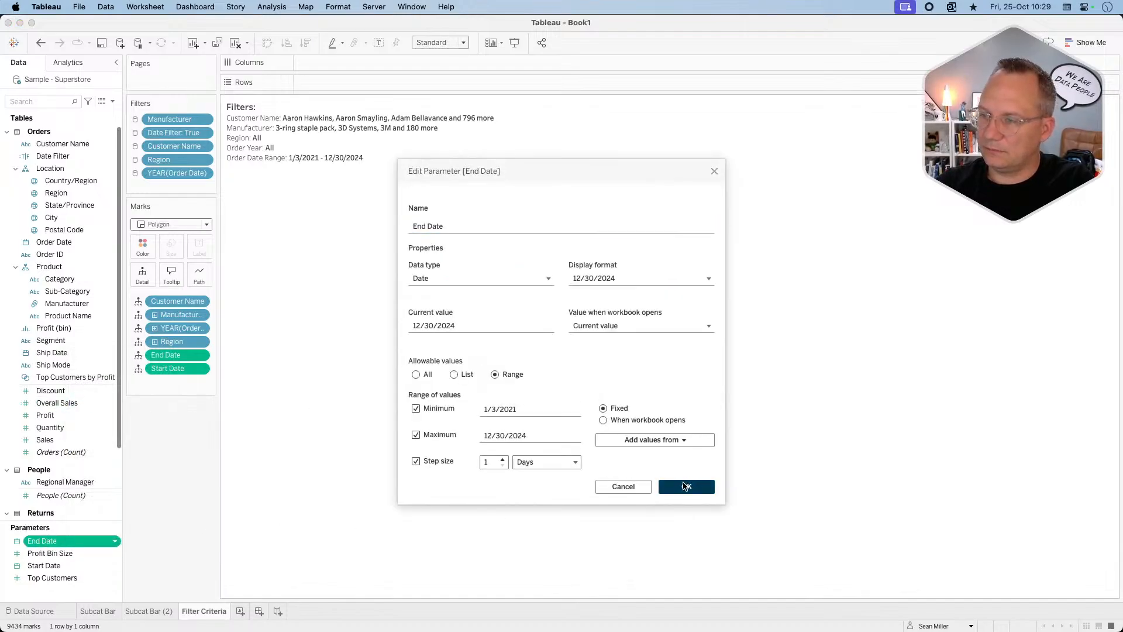
Create a new dashboard and review the required dimensions and reference layout on the challenge web page in the browser.
{"action": "left_click", "coordinate": [259, 611]}
{"action": "key", "text": "super+Tab"}
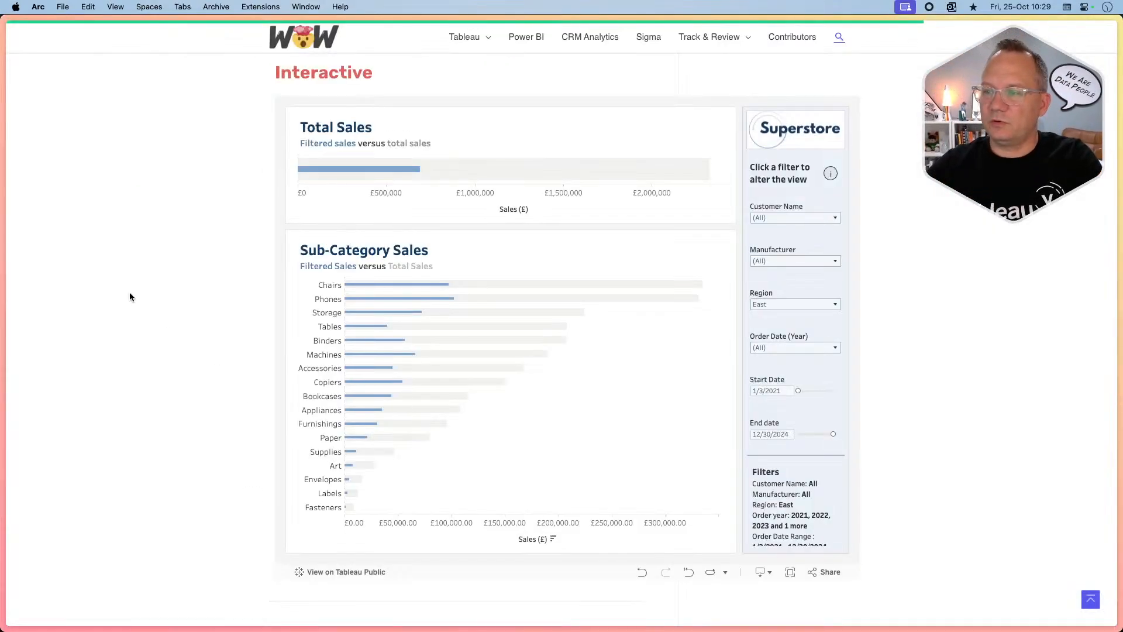
{"action": "scroll", "coordinate": [130, 297], "scroll_direction": "down", "scroll_amount": 5}
{"action": "scroll", "coordinate": [129, 297], "scroll_direction": "up", "scroll_amount": 15}
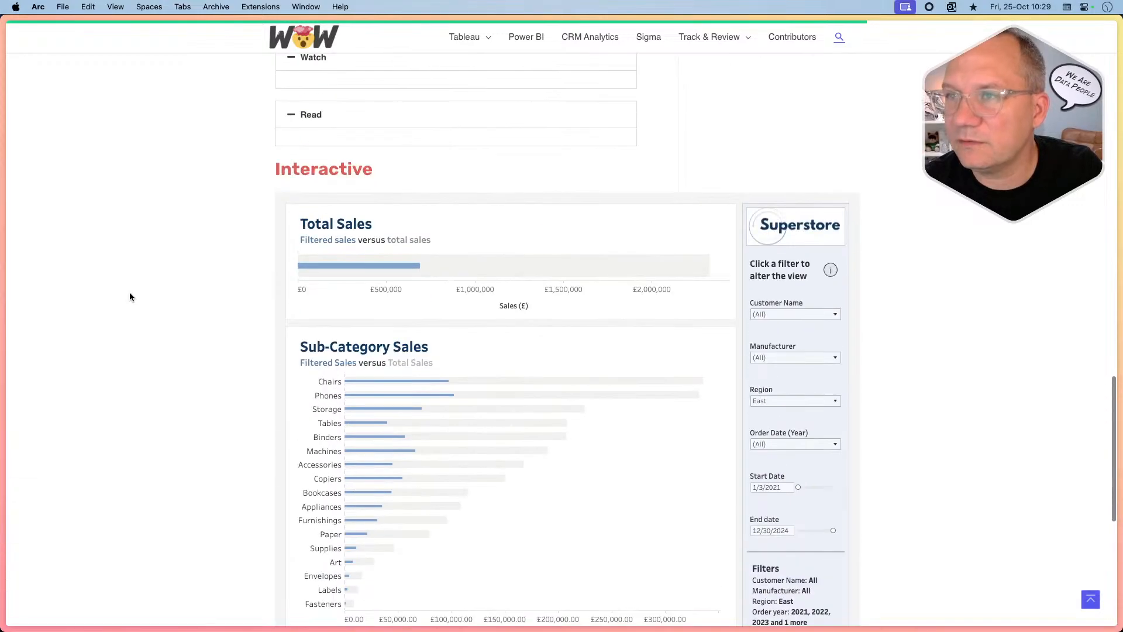
{"action": "scroll", "coordinate": [130, 297], "scroll_direction": "up", "scroll_amount": 3}
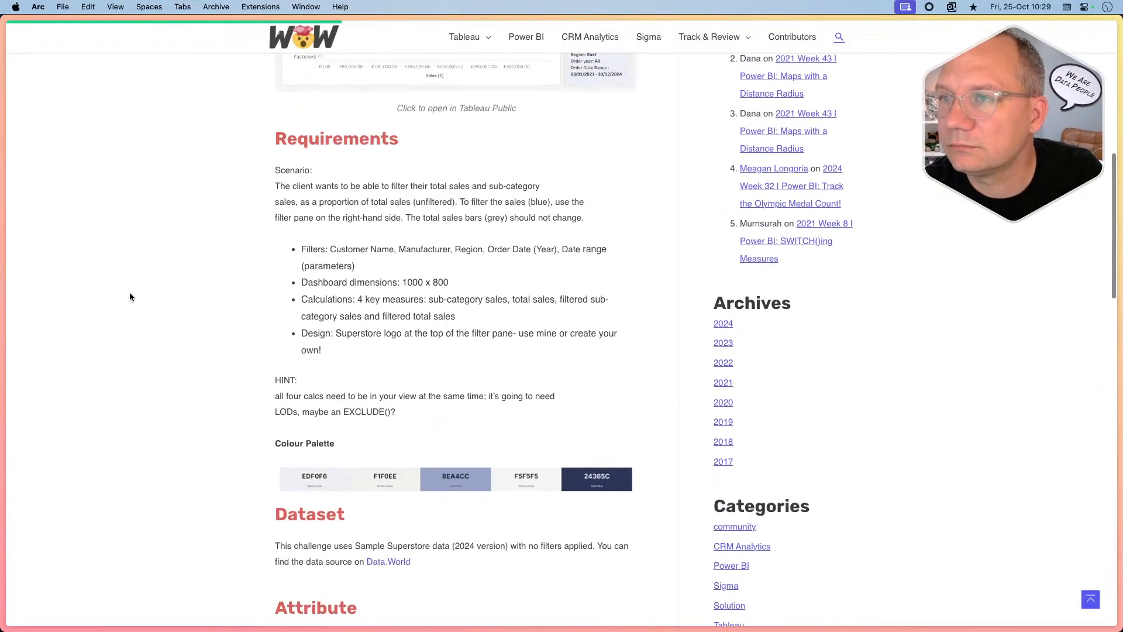
{"action": "key", "text": "super+Tab"}
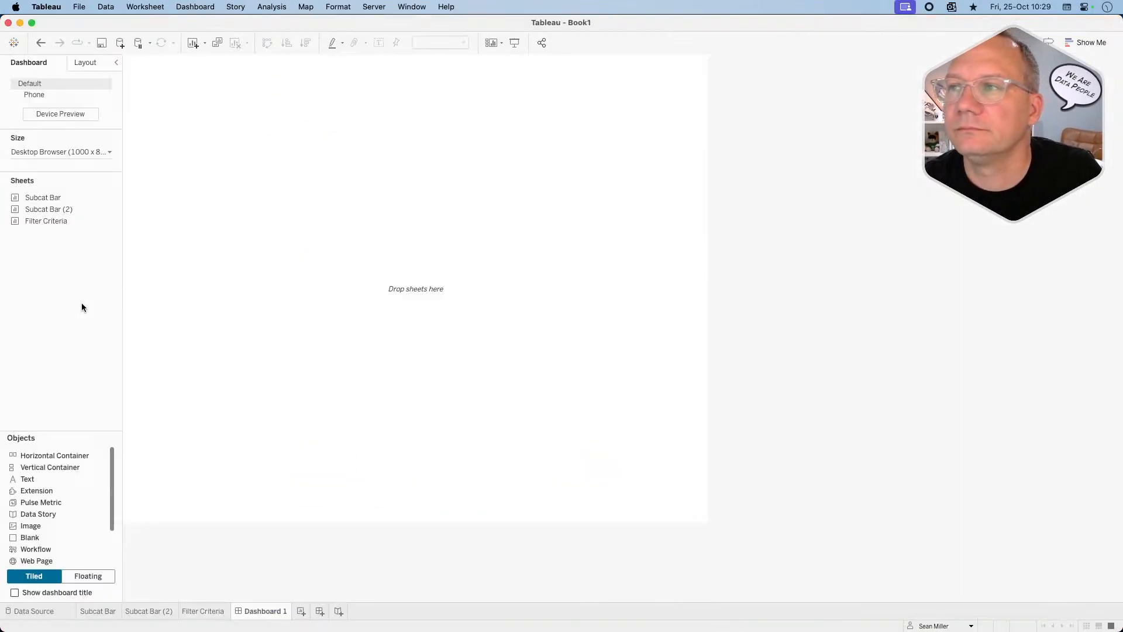
{"action": "key", "text": "super+Tab"}
{"action": "scroll", "coordinate": [174, 287], "scroll_direction": "up", "scroll_amount": 8}
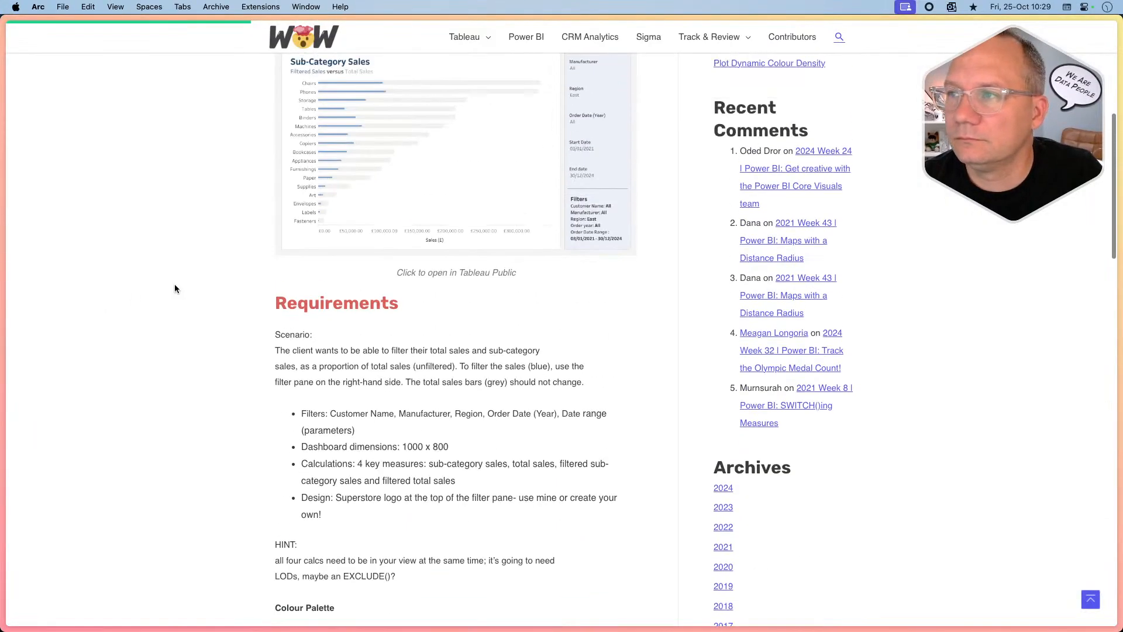
{"action": "scroll", "coordinate": [175, 286], "scroll_direction": "down", "scroll_amount": 12}
{"action": "scroll", "coordinate": [174, 287], "scroll_direction": "up", "scroll_amount": 1}
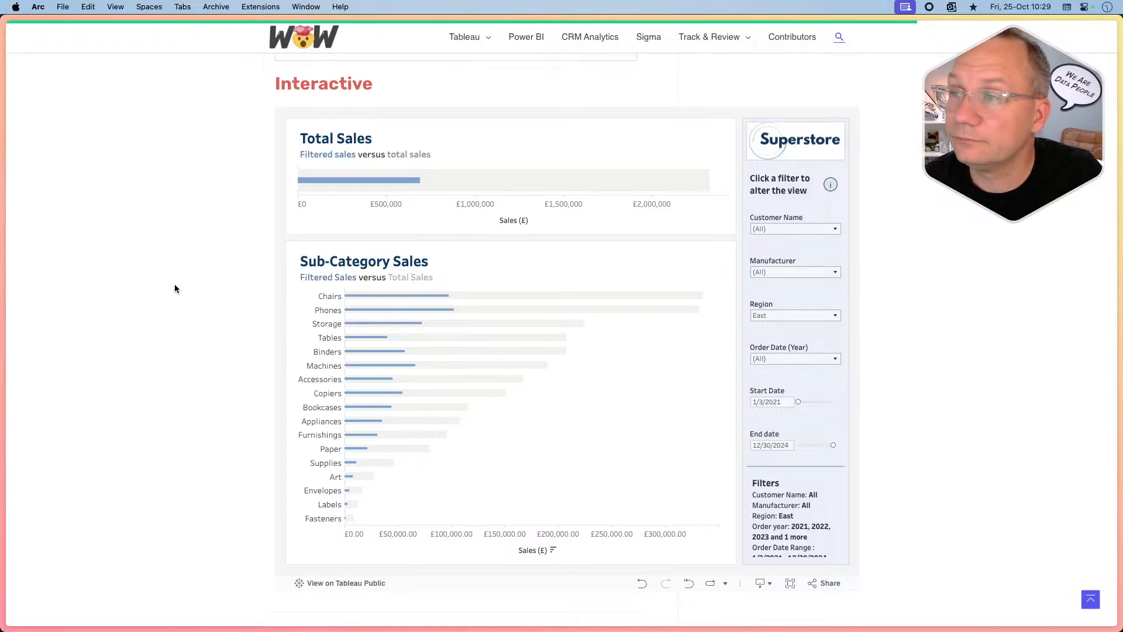
{"action": "key", "text": "super+Tab"}
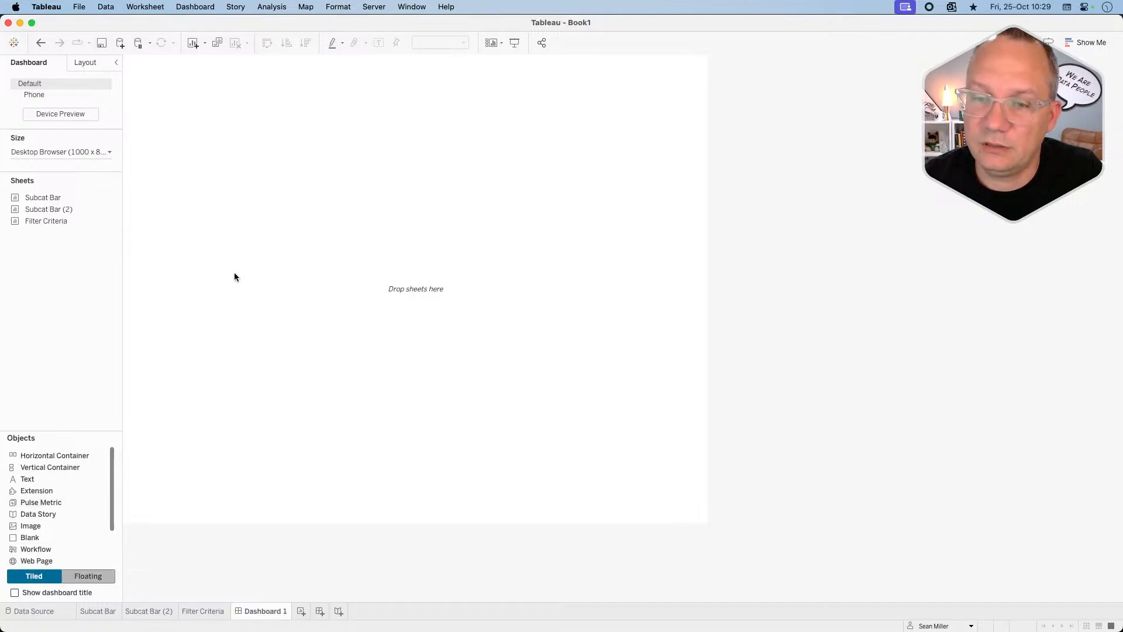
Place a floating horizontal container, about 333 by 266 pixels, on the empty dashboard.
{"action": "left_click", "coordinate": [88, 576]}
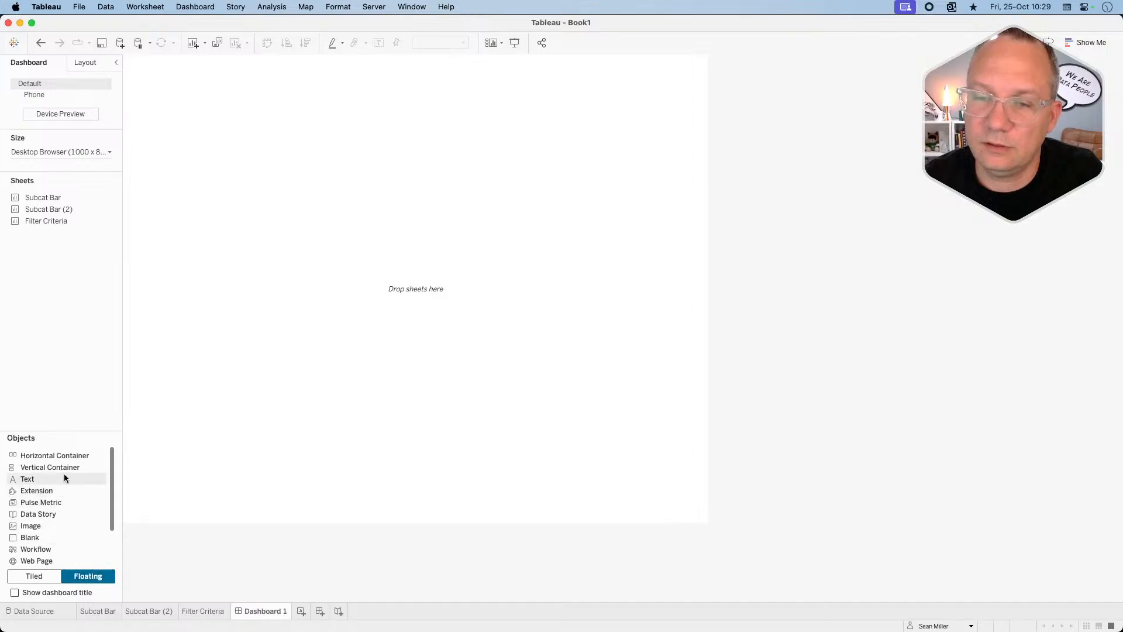
{"action": "left_click_drag", "start_coordinate": [65, 458], "coordinate": [190, 115]}
{"action": "left_click", "coordinate": [91, 66]}
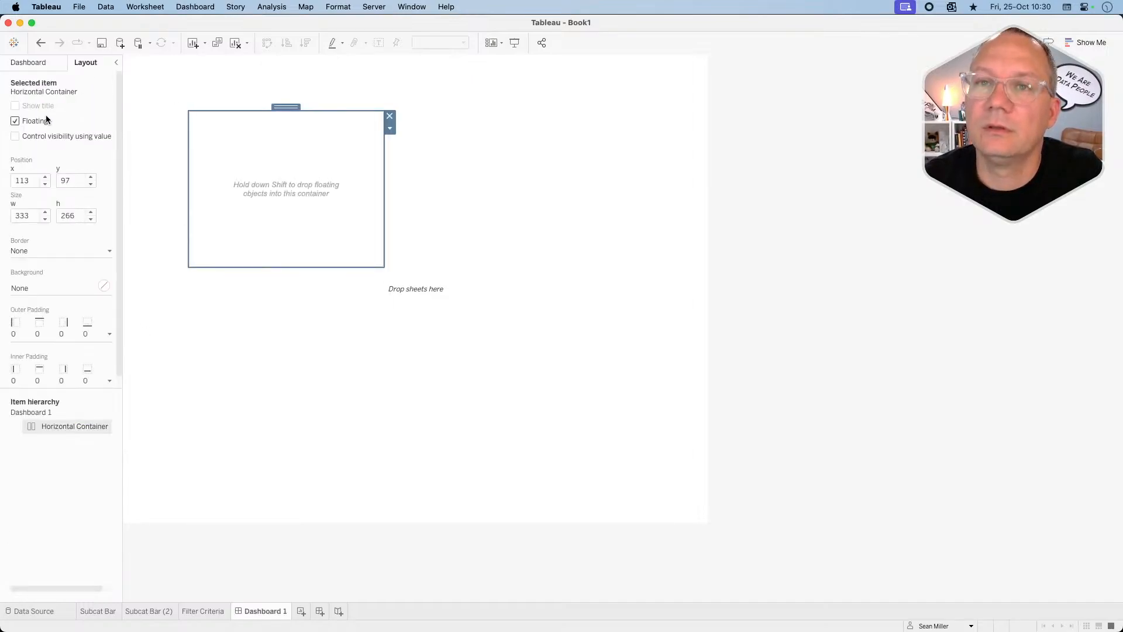
Position the horizontal container at x 0, y 0 and size it to 1,000 wide by 800 high.
{"action": "double_click", "coordinate": [29, 179]}
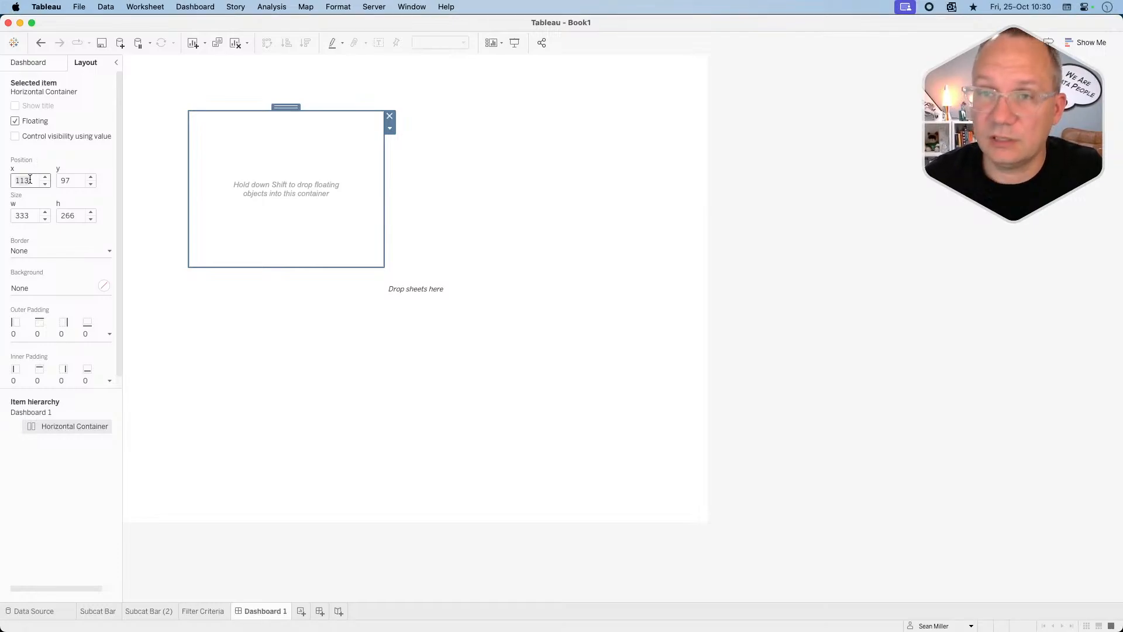
{"action": "type", "text": "0"}
{"action": "key", "text": "Tab"}
{"action": "type", "text": "0"}
{"action": "key", "text": "Tab"}
{"action": "type", "text": "1,00"}
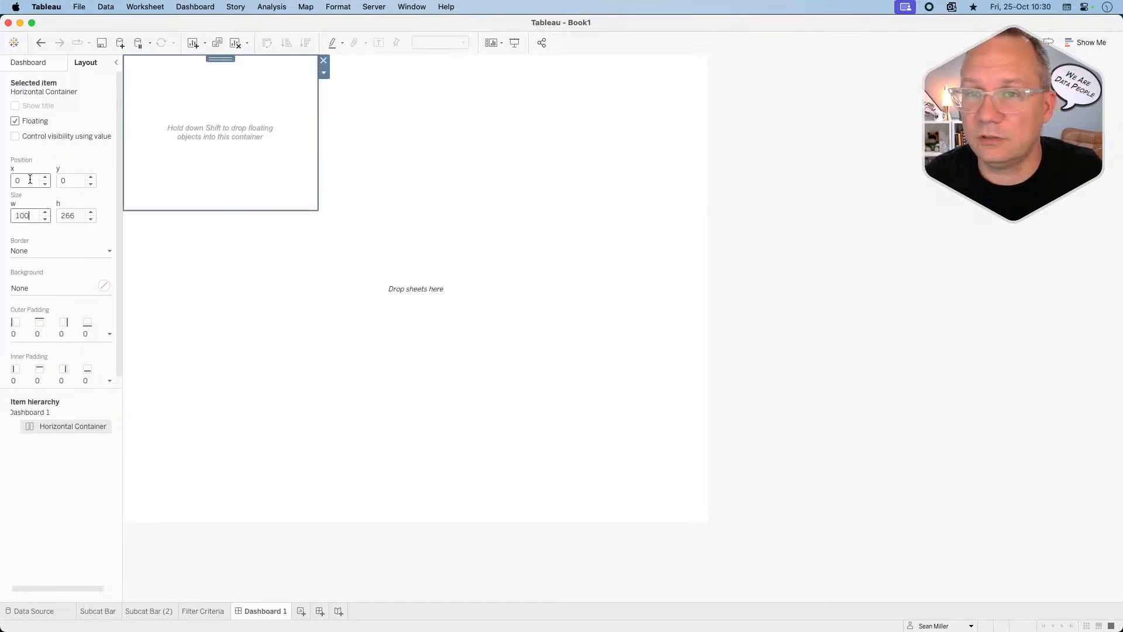
{"action": "type", "text": "0"}
{"action": "key", "text": "Tab"}
{"action": "type", "text": "8"}
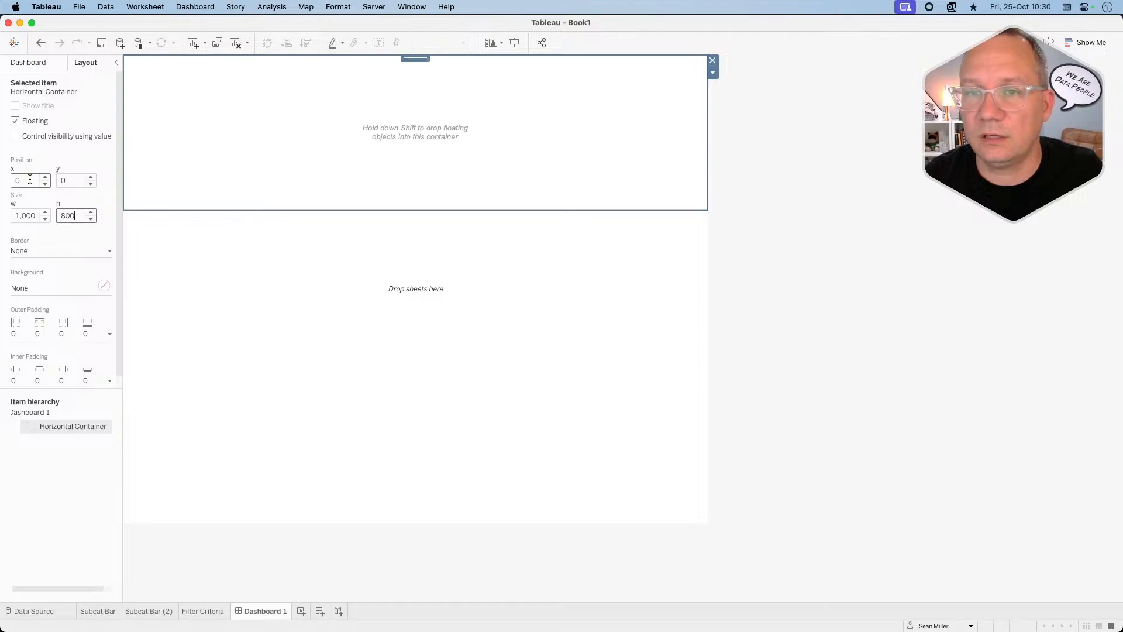
{"action": "key", "text": "Return"}
Fill the horizontal container's background with light grey at 100% opacity.
{"action": "left_click", "coordinate": [33, 289]}
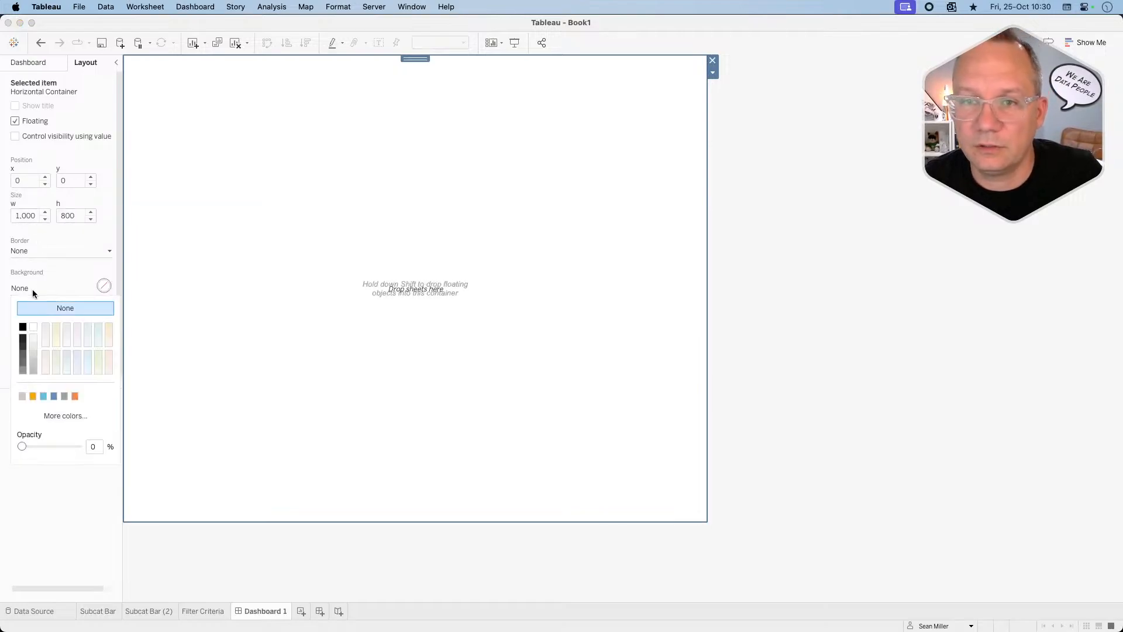
{"action": "left_click", "coordinate": [34, 347]}
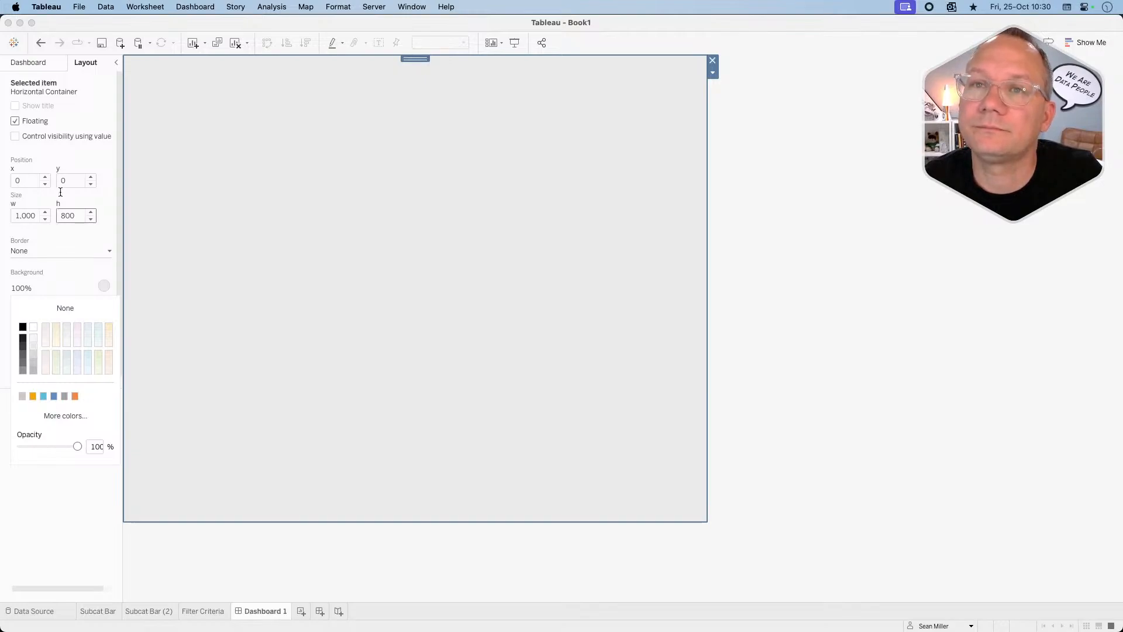
{"action": "left_click", "coordinate": [61, 289]}
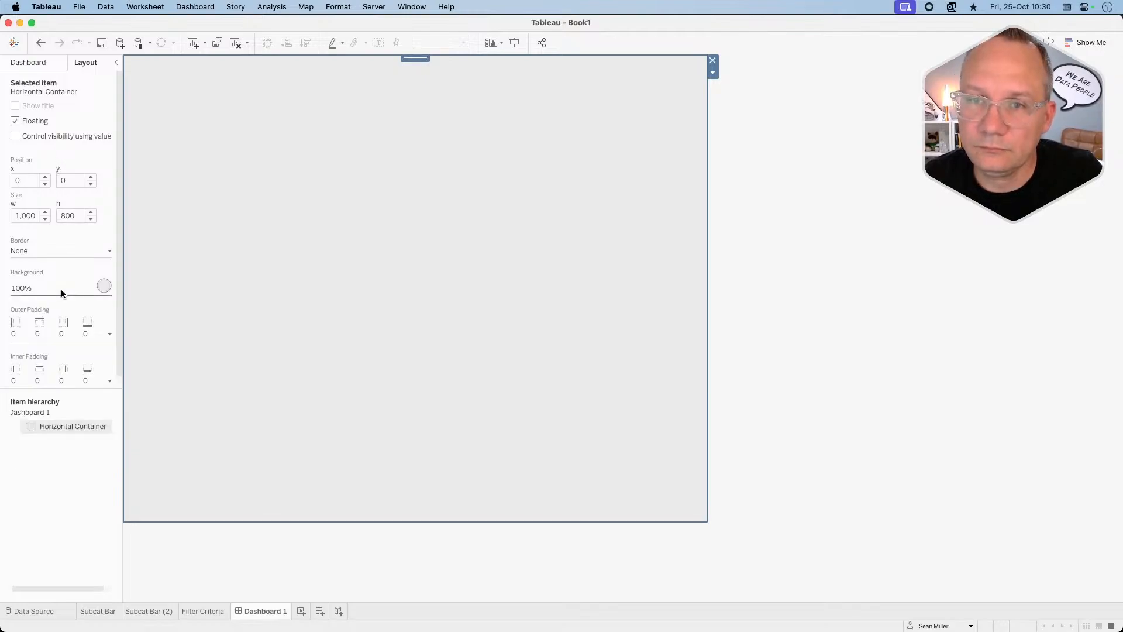
{"action": "left_click", "coordinate": [59, 339]}
{"action": "left_click", "coordinate": [68, 376]}
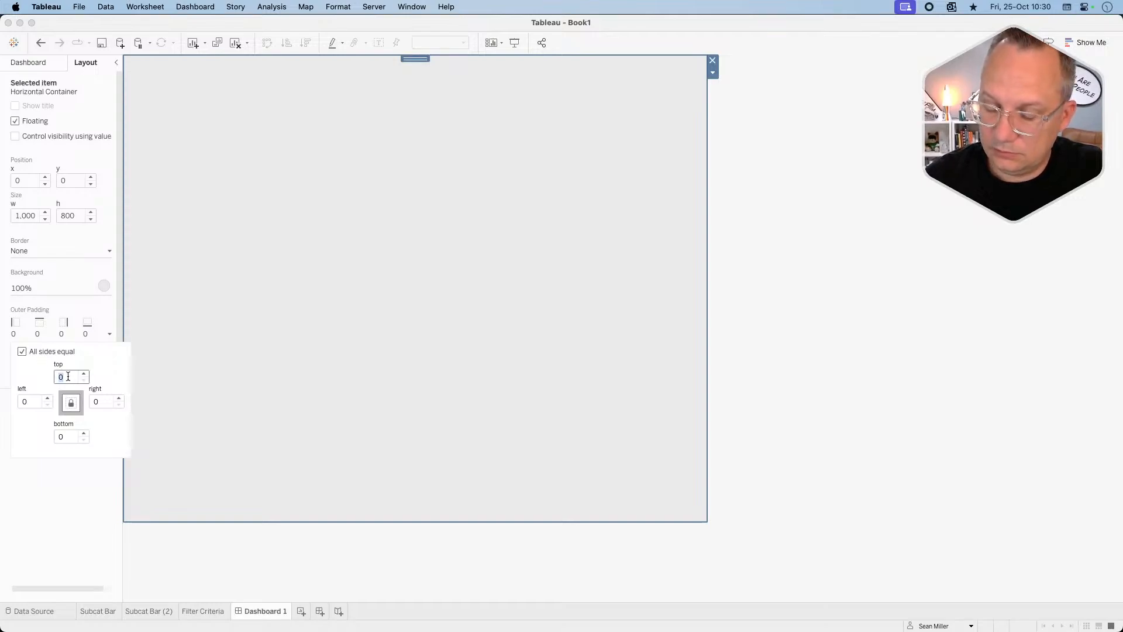
{"action": "type", "text": "10"}
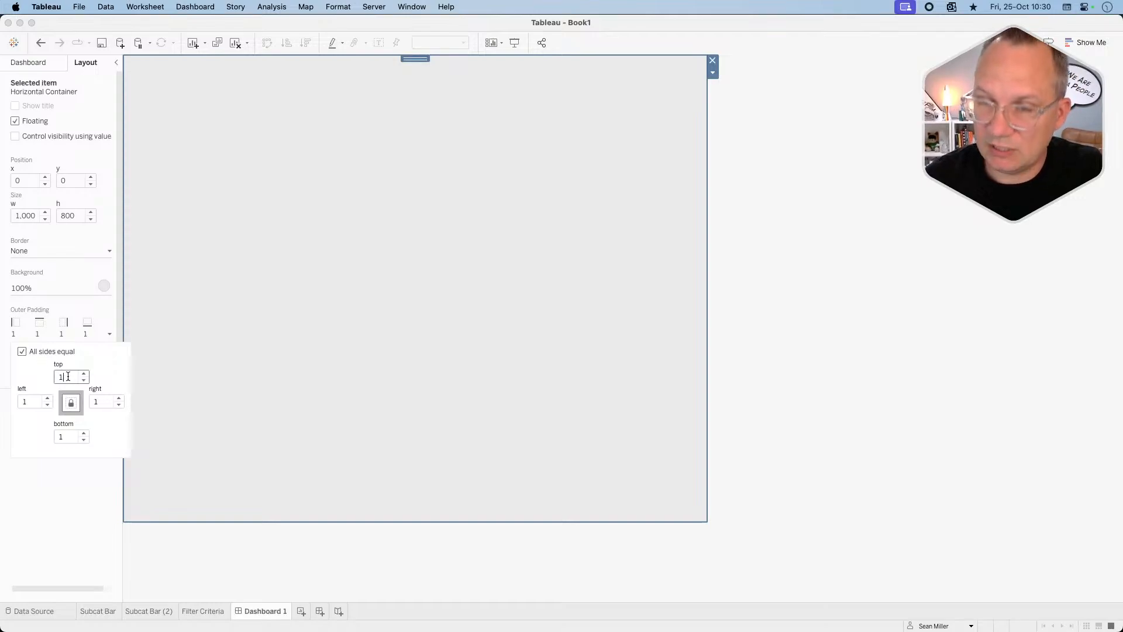
{"action": "key", "text": "Return"}
{"action": "double_click", "coordinate": [69, 375]}
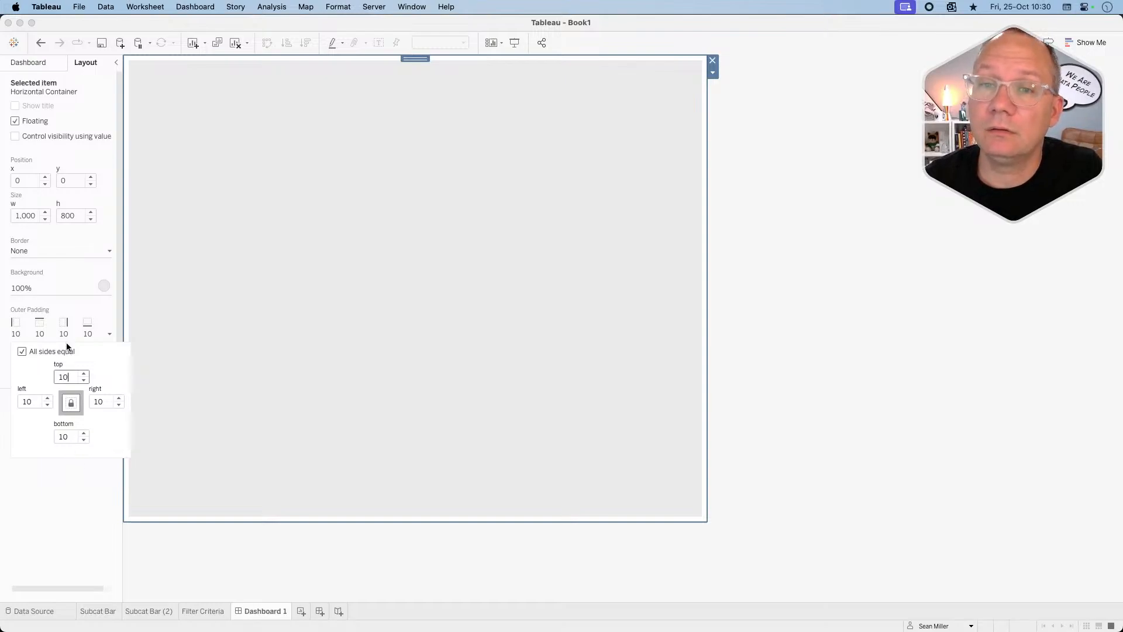
{"action": "type", "text": "0"}
{"action": "key", "text": "Return"}
{"action": "left_click", "coordinate": [65, 341]}
Set the horizontal container's inner padding to 10 on all sides.
{"action": "left_click", "coordinate": [47, 381]}
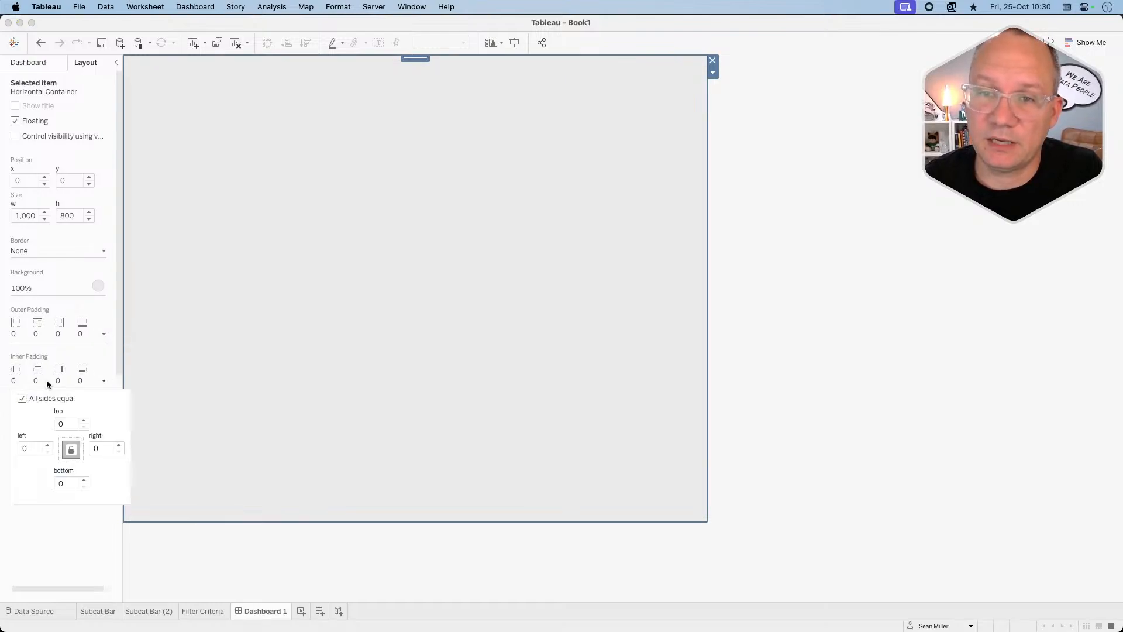
{"action": "left_click", "coordinate": [69, 429]}
{"action": "type", "text": "10"}
{"action": "key", "text": "Return"}
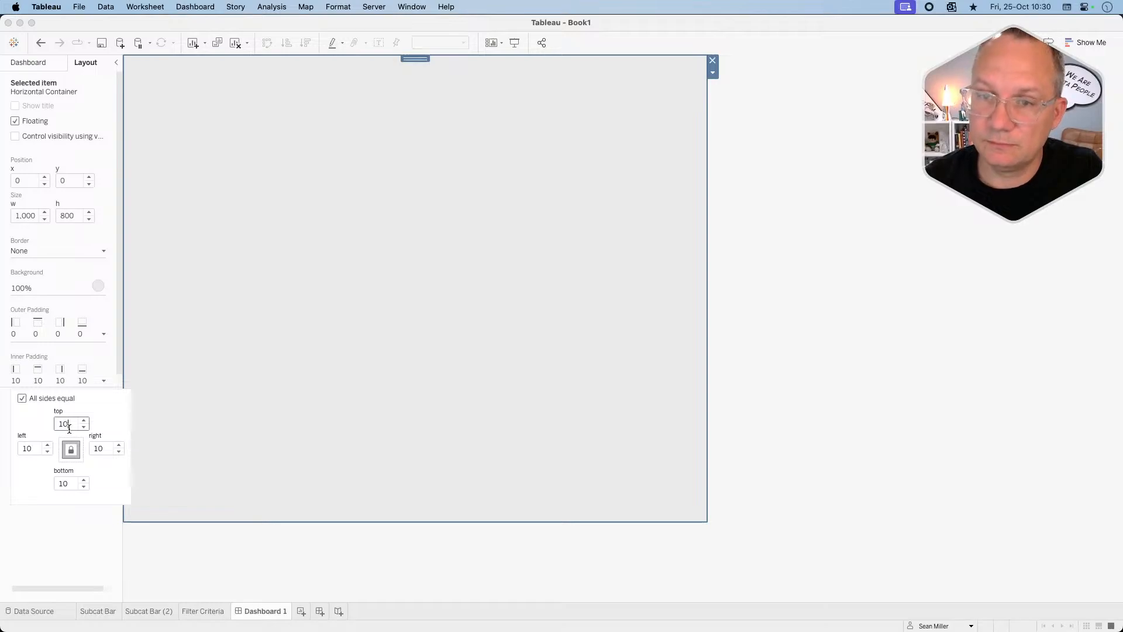
{"action": "left_click", "coordinate": [48, 518]}
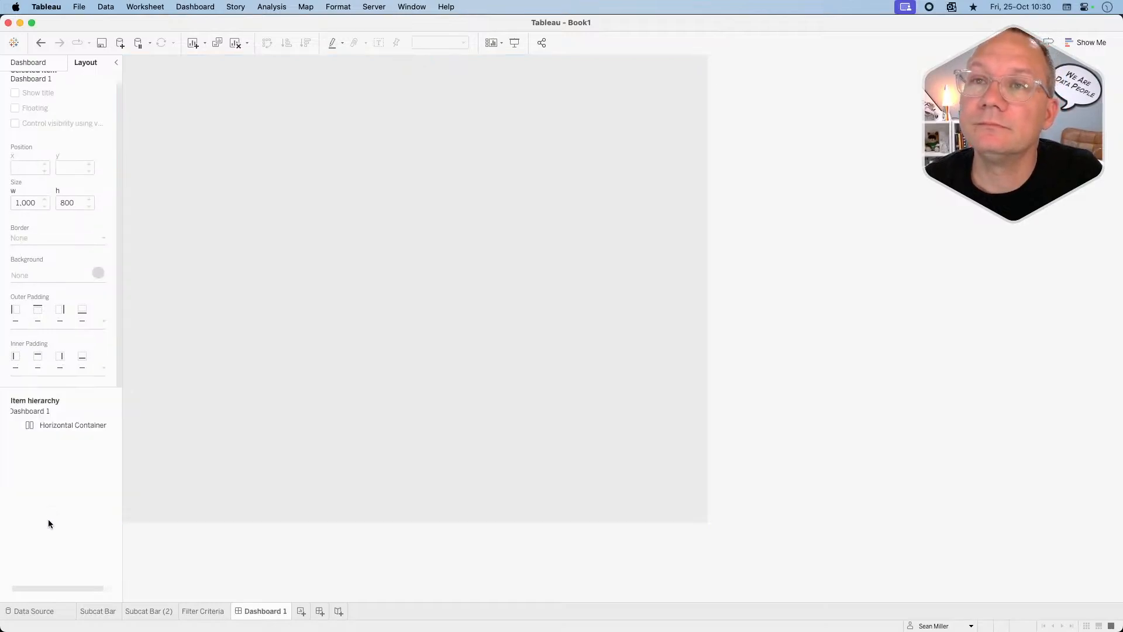
Switch new objects to tiled and place a blank object inside the horizontal container.
{"action": "left_click", "coordinate": [43, 65]}
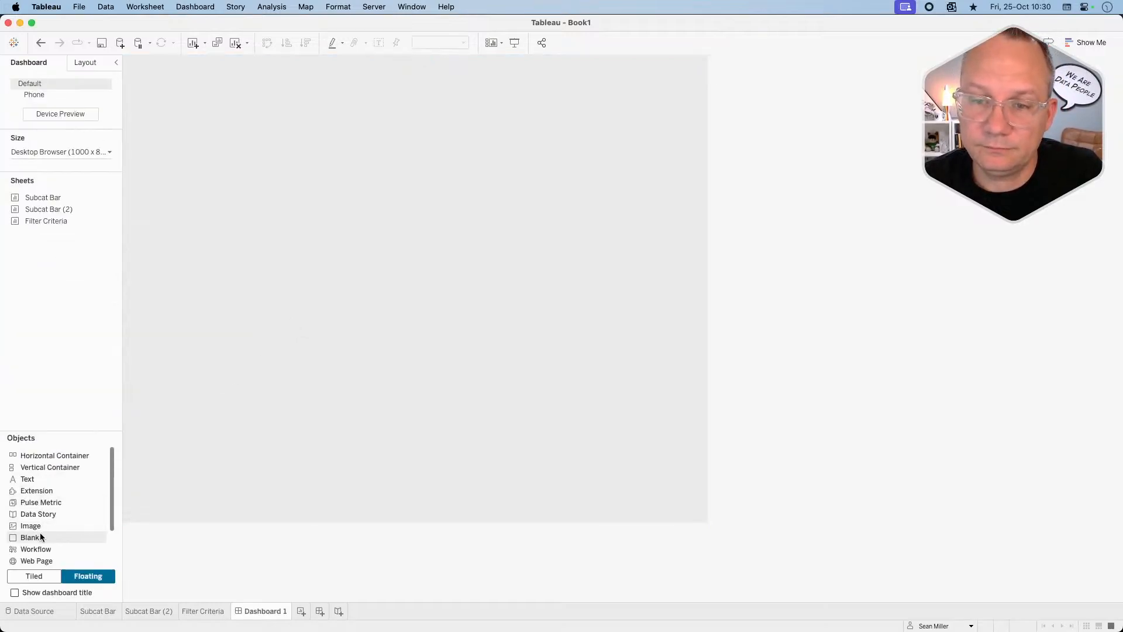
{"action": "left_click_drag", "start_coordinate": [40, 529], "coordinate": [63, 396]}
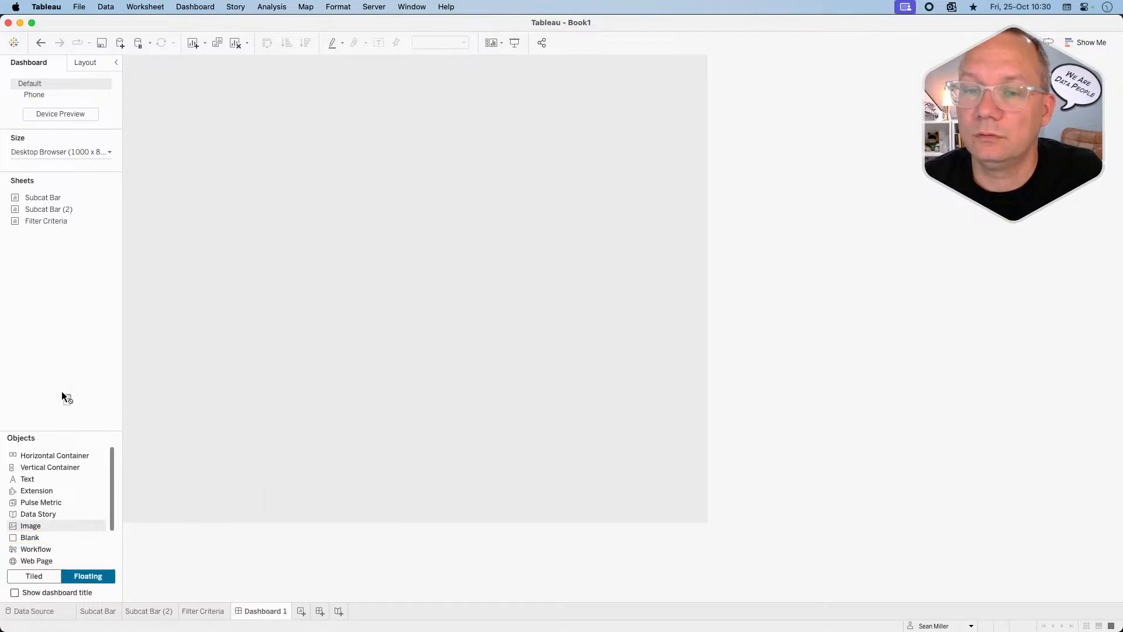
{"action": "left_click", "coordinate": [30, 576]}
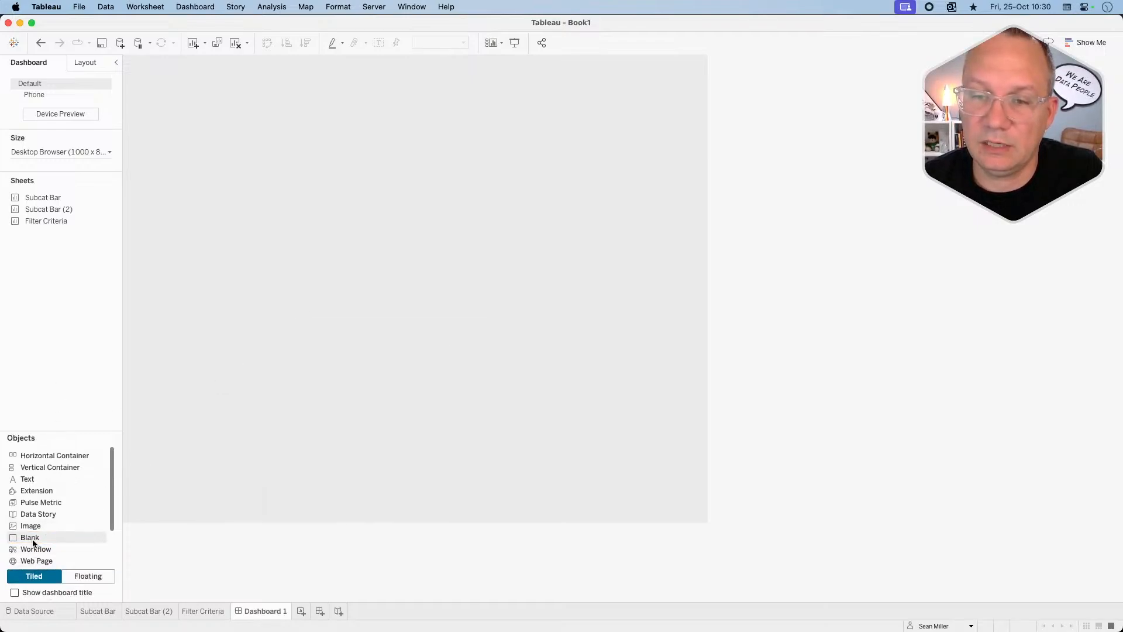
{"action": "left_click_drag", "start_coordinate": [29, 537], "coordinate": [351, 237]}
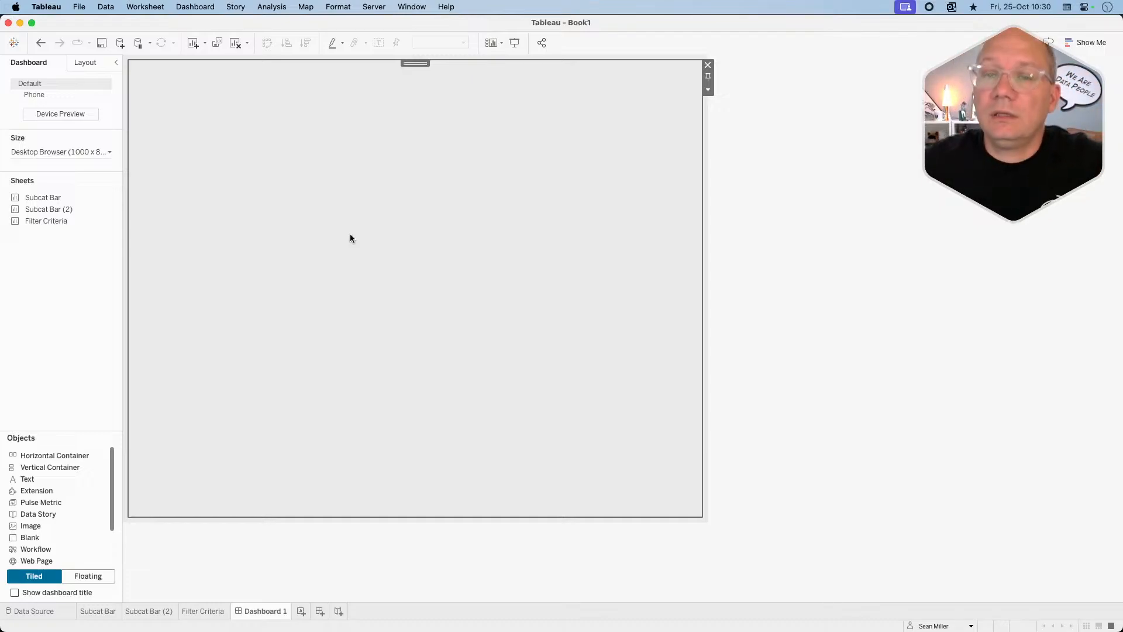
Set the inner padding of the horizontal container that holds the blank to 20 on all sides.
{"action": "left_click", "coordinate": [93, 63]}
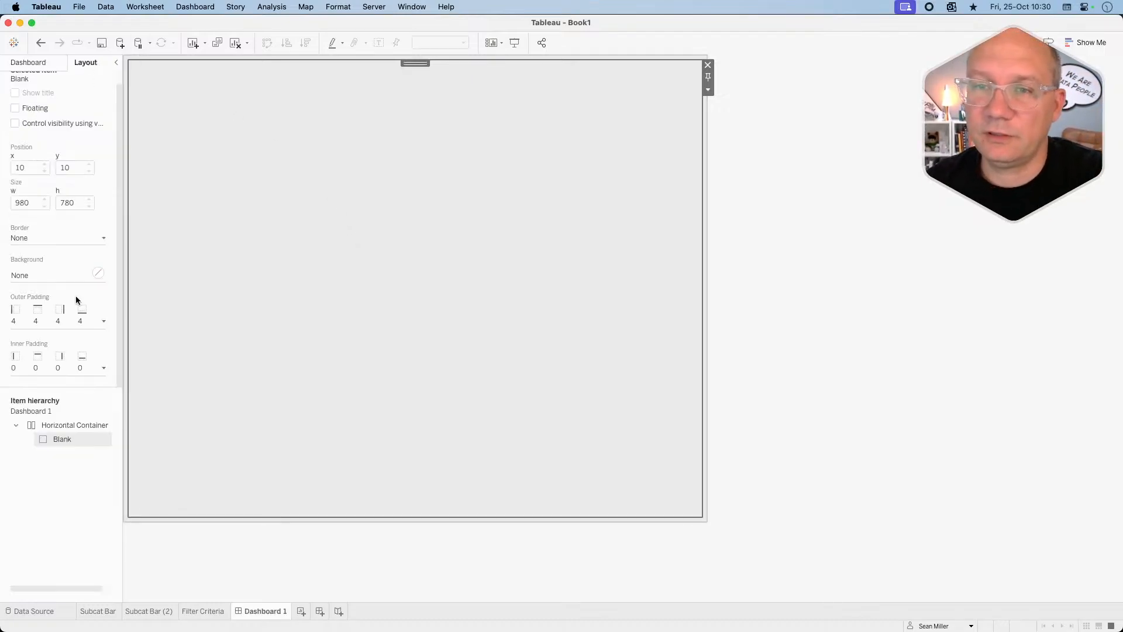
{"action": "left_click", "coordinate": [126, 136]}
{"action": "left_click", "coordinate": [48, 363]}
{"action": "double_click", "coordinate": [66, 411]}
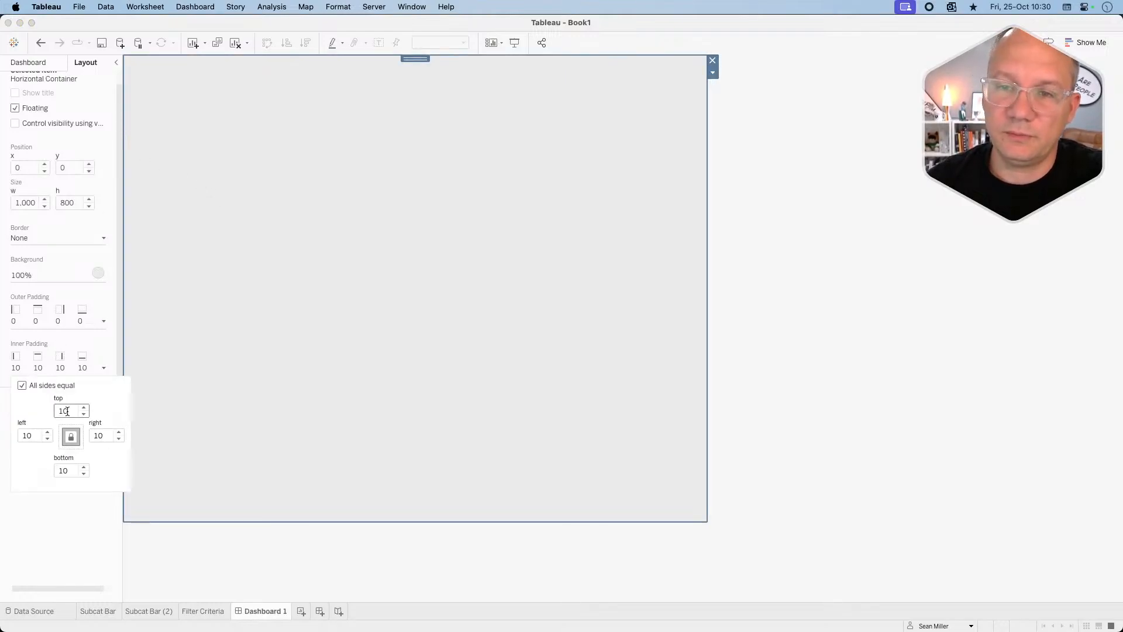
{"action": "type", "text": "20"}
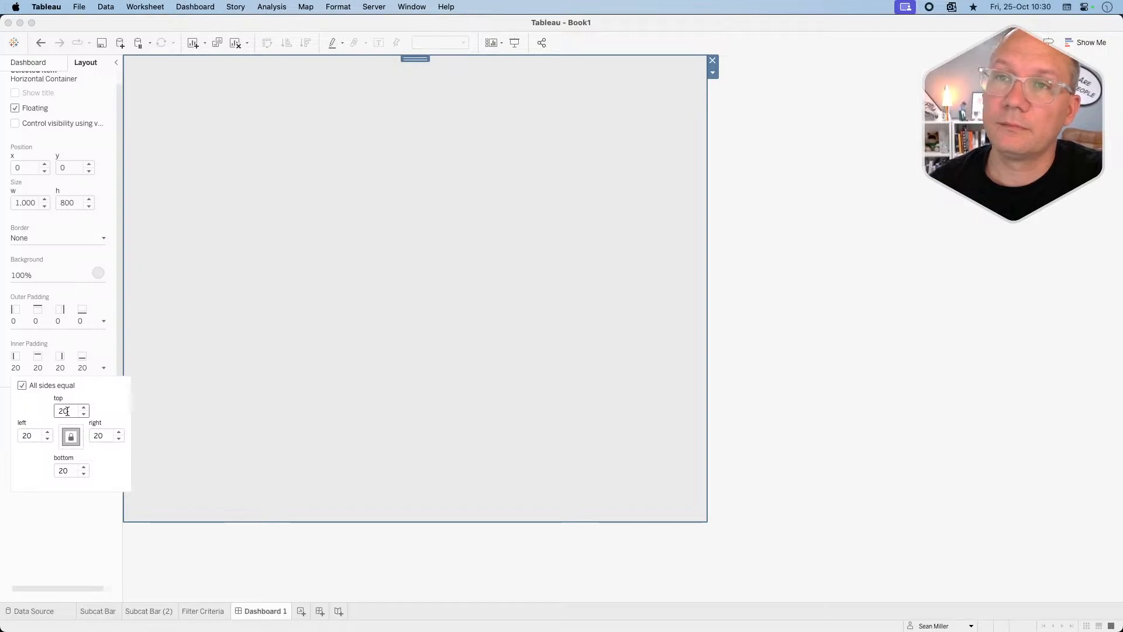
Set the blank object's outer padding to 0 on all sides.
{"action": "left_click", "coordinate": [331, 321]}
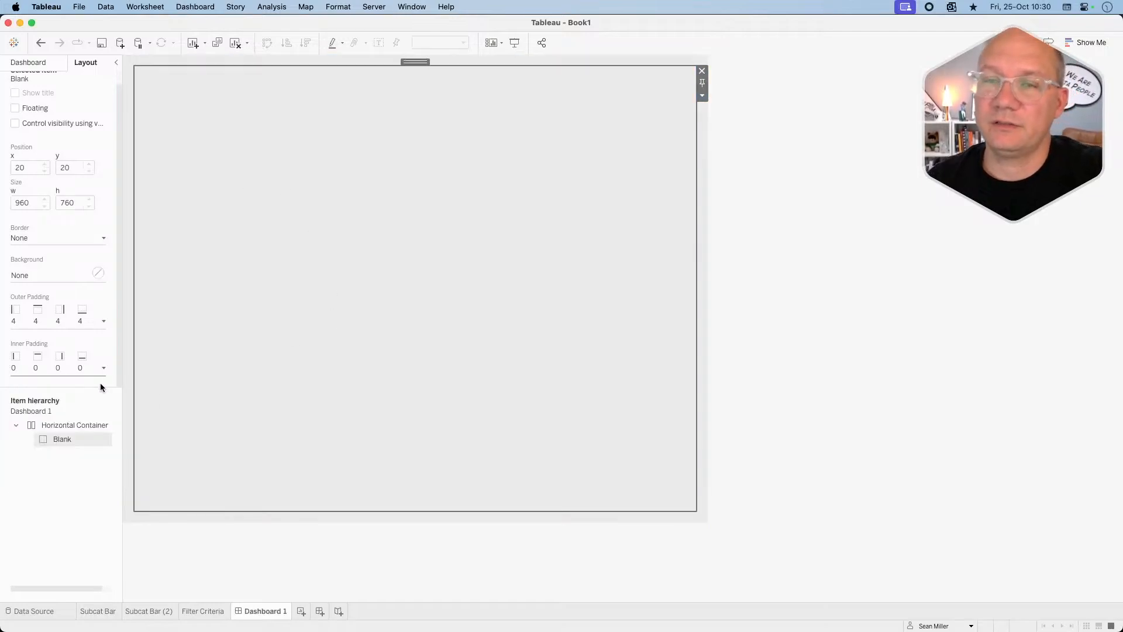
{"action": "left_click", "coordinate": [62, 324]}
{"action": "double_click", "coordinate": [66, 364]}
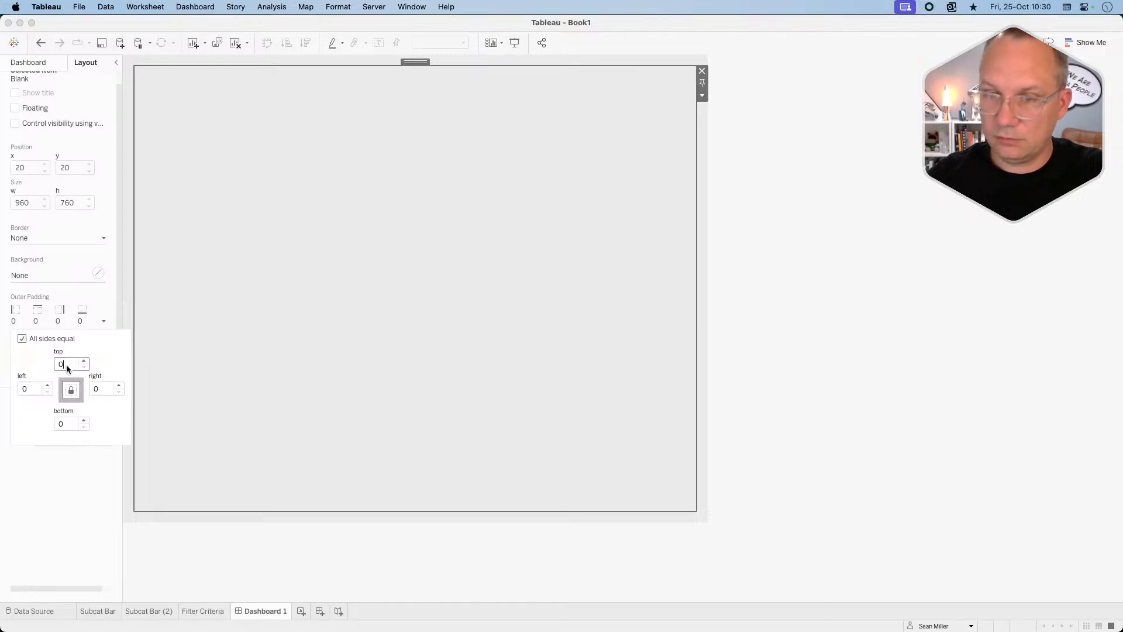
Check the reference layout in the browser and place two tiled vertical containers side by side before the blank in Tableau's horizontal container.
{"action": "left_click", "coordinate": [48, 63]}
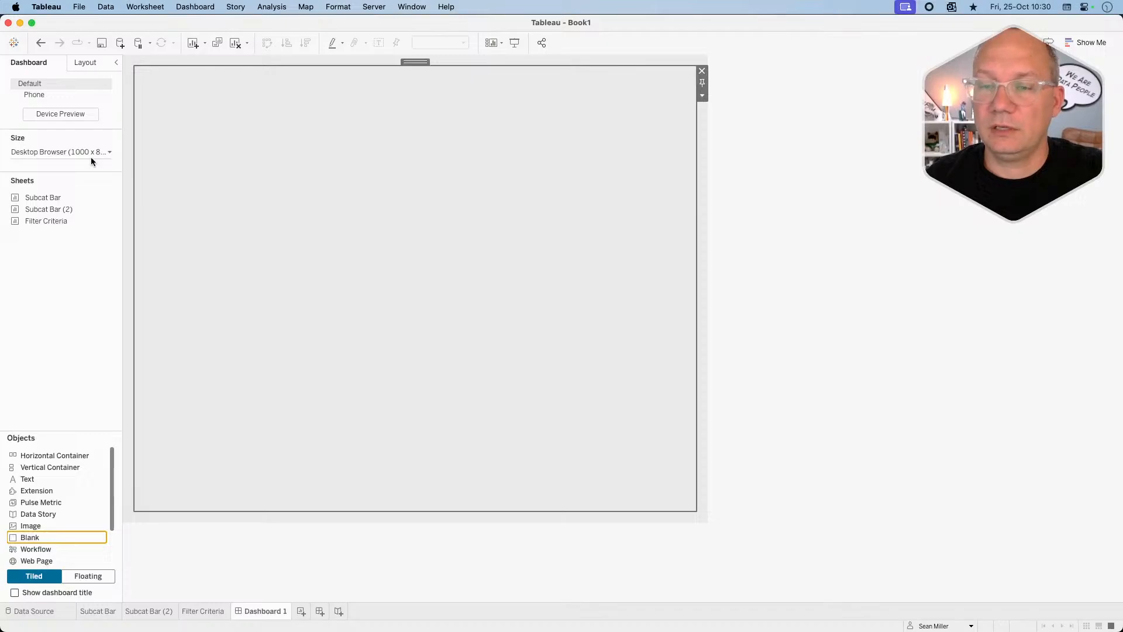
{"action": "key", "text": "super+Tab"}
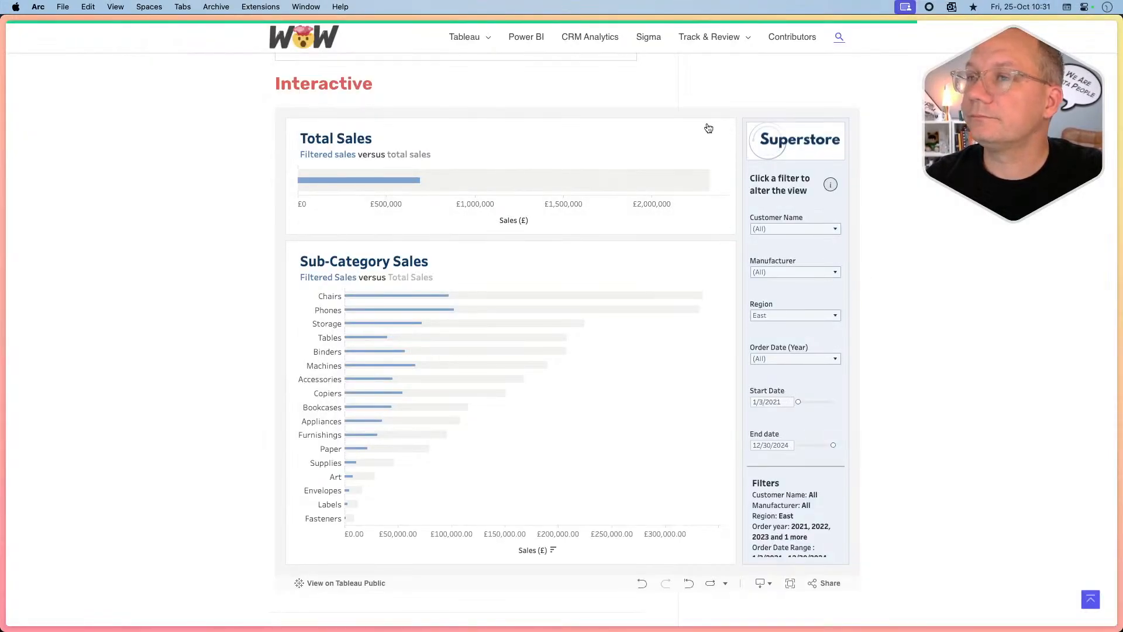
{"action": "key", "text": "super+Tab"}
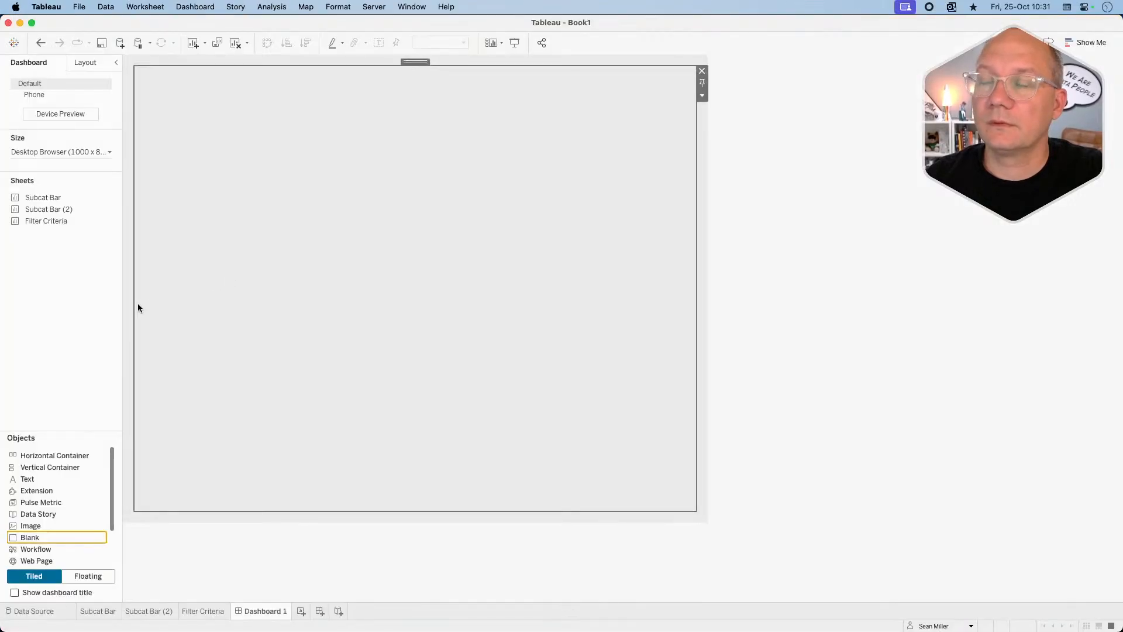
{"action": "key", "text": "super+Tab"}
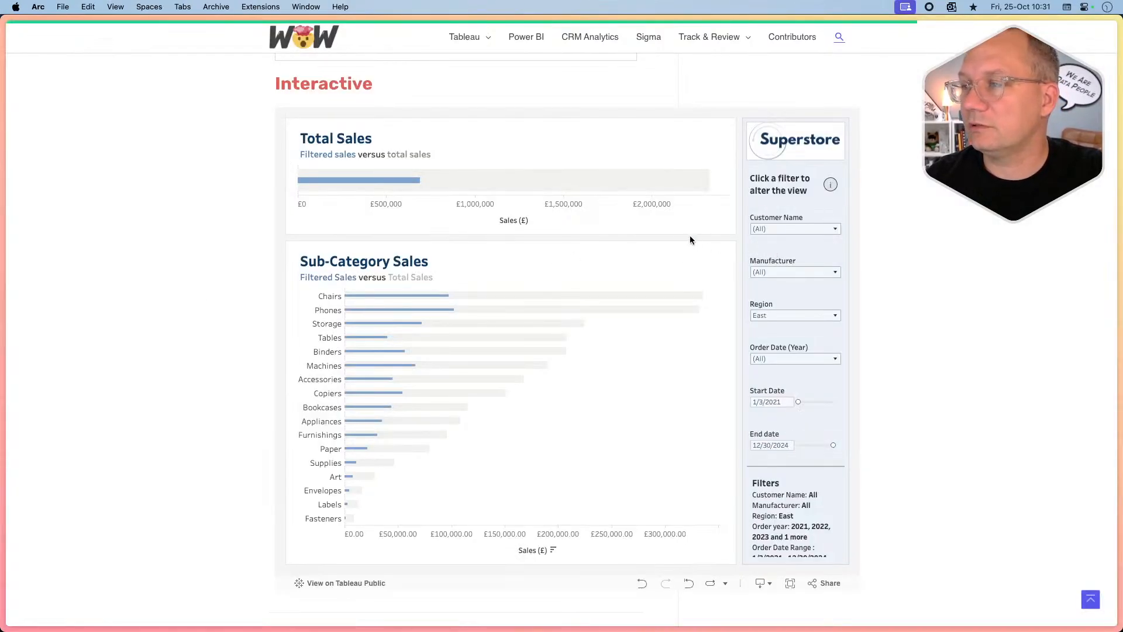
{"action": "key", "text": "super+Tab"}
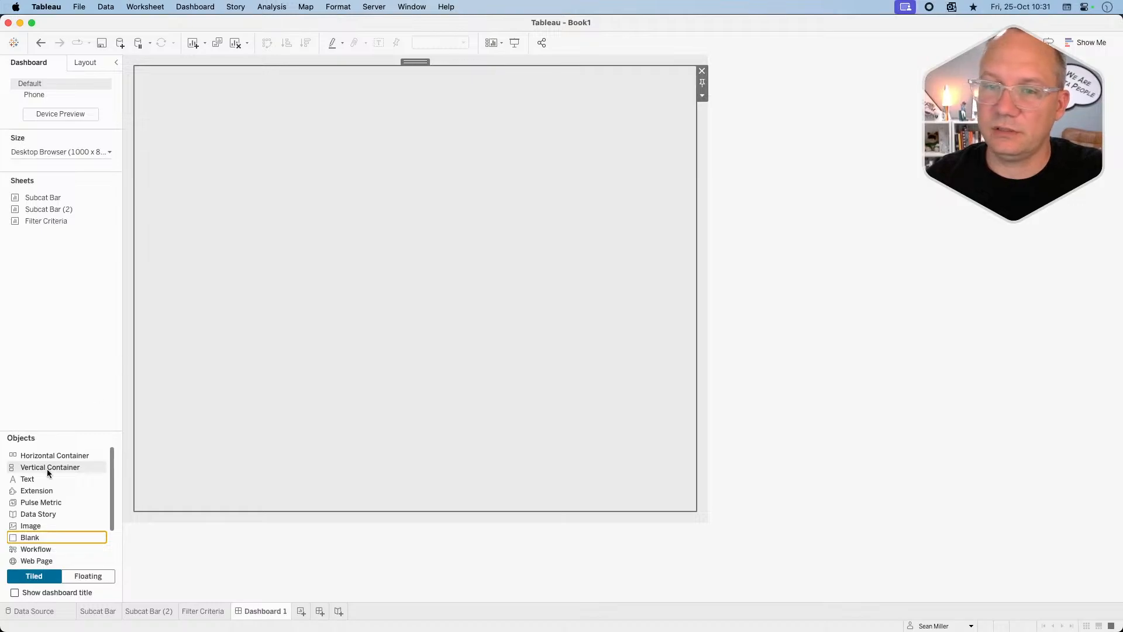
{"action": "left_click_drag", "start_coordinate": [48, 468], "coordinate": [295, 365]}
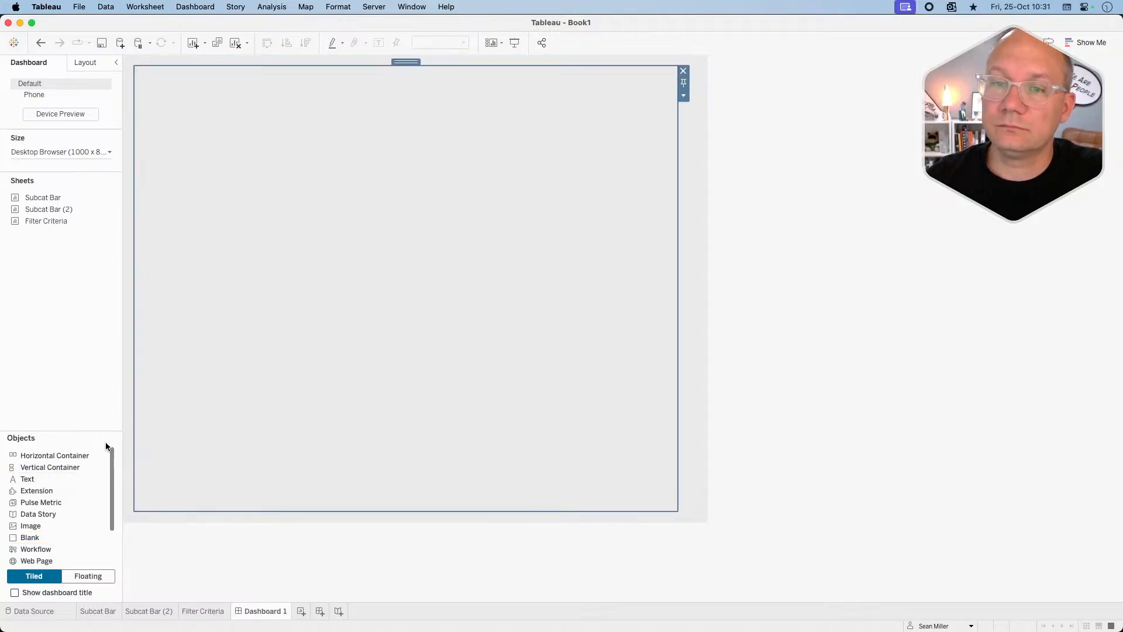
{"action": "left_click_drag", "start_coordinate": [47, 465], "coordinate": [686, 322]}
Move the existing blank into the first vertical container and add another blank to the second vertical container.
{"action": "left_click", "coordinate": [690, 222]}
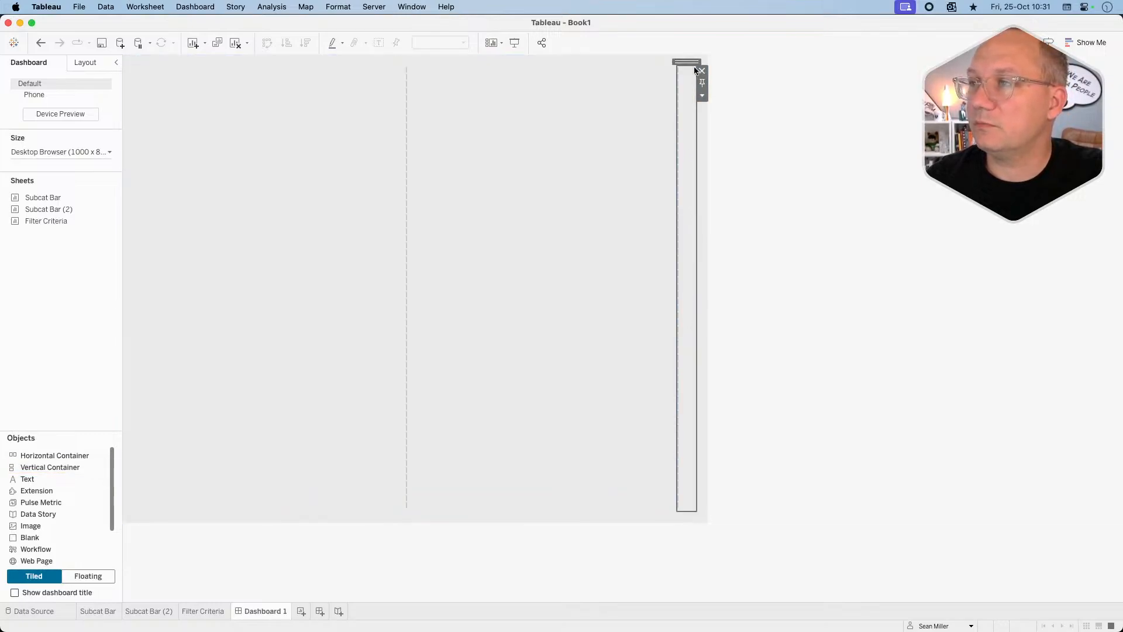
{"action": "left_click_drag", "start_coordinate": [687, 62], "coordinate": [357, 128]}
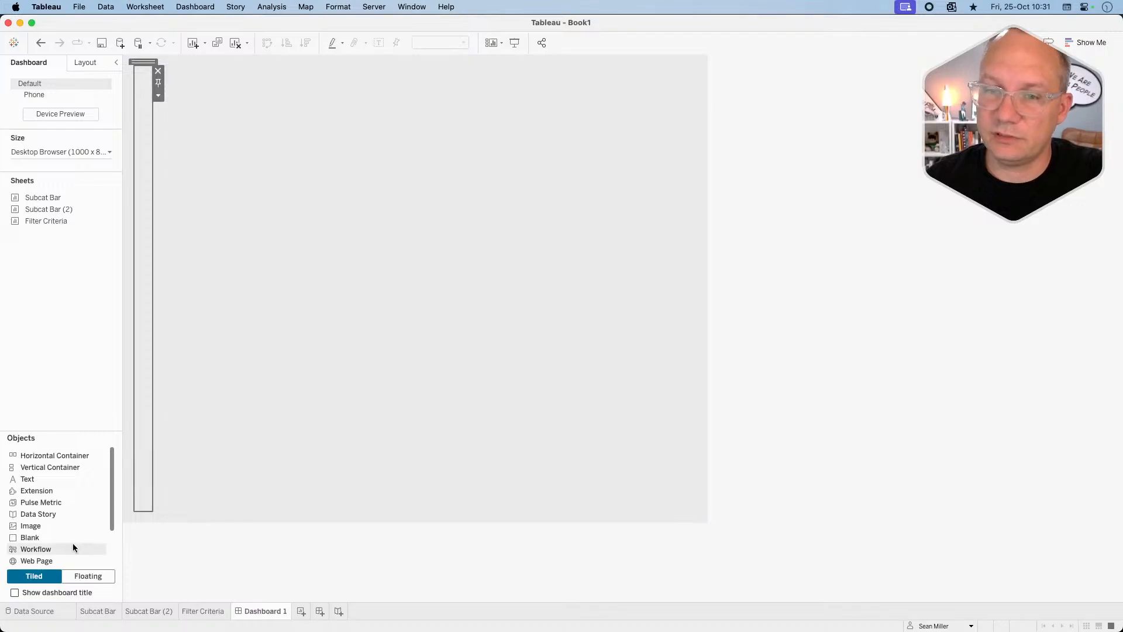
{"action": "left_click_drag", "start_coordinate": [48, 534], "coordinate": [222, 423]}
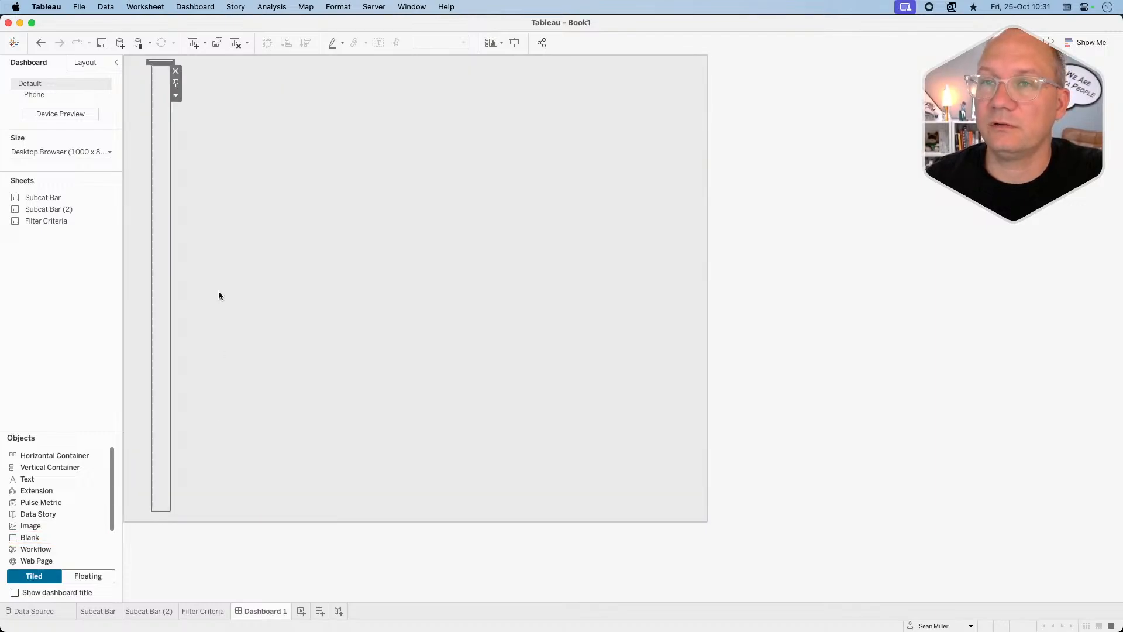
Set the second vertical container's width to 200 pixels, checking the filter column of the reference dashboard in the browser.
{"action": "left_click", "coordinate": [139, 69]}
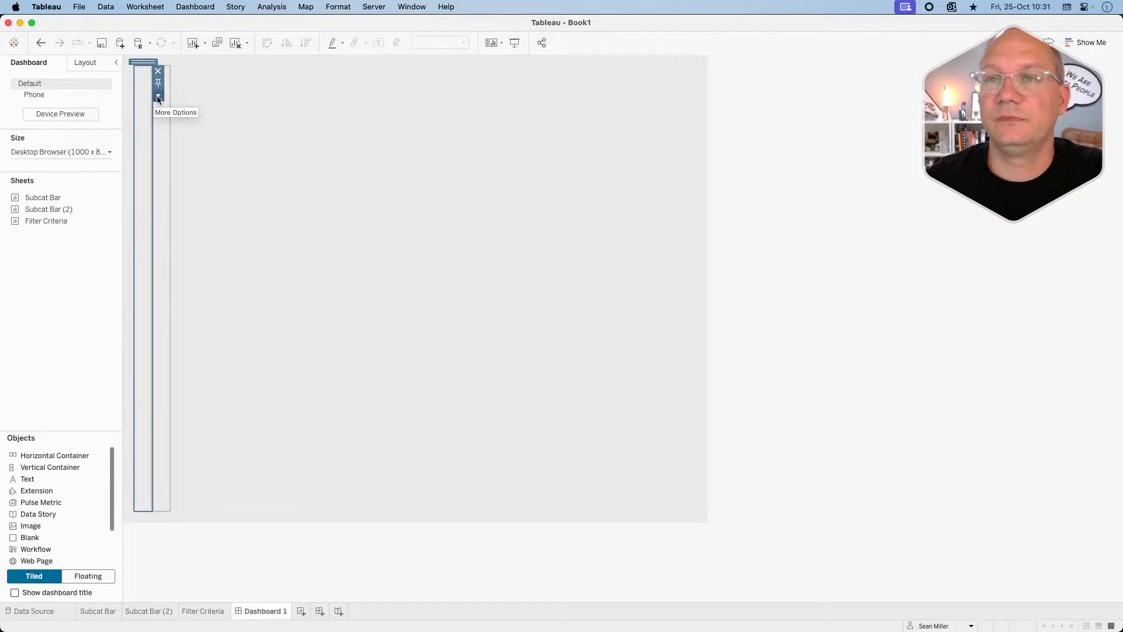
{"action": "left_click", "coordinate": [160, 149]}
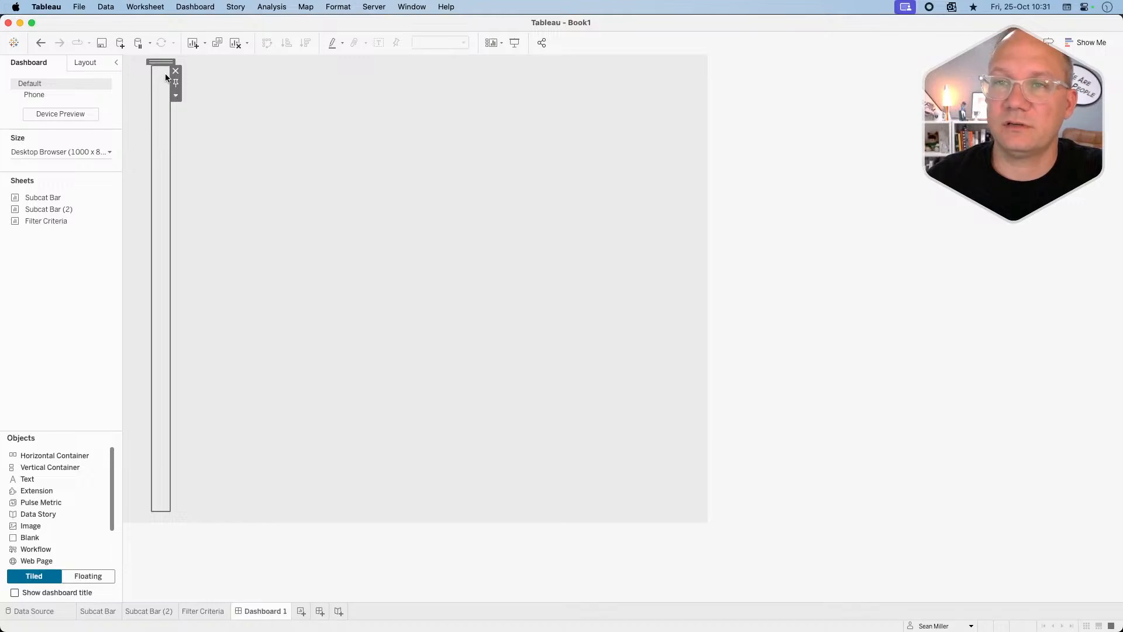
{"action": "left_click", "coordinate": [176, 95]}
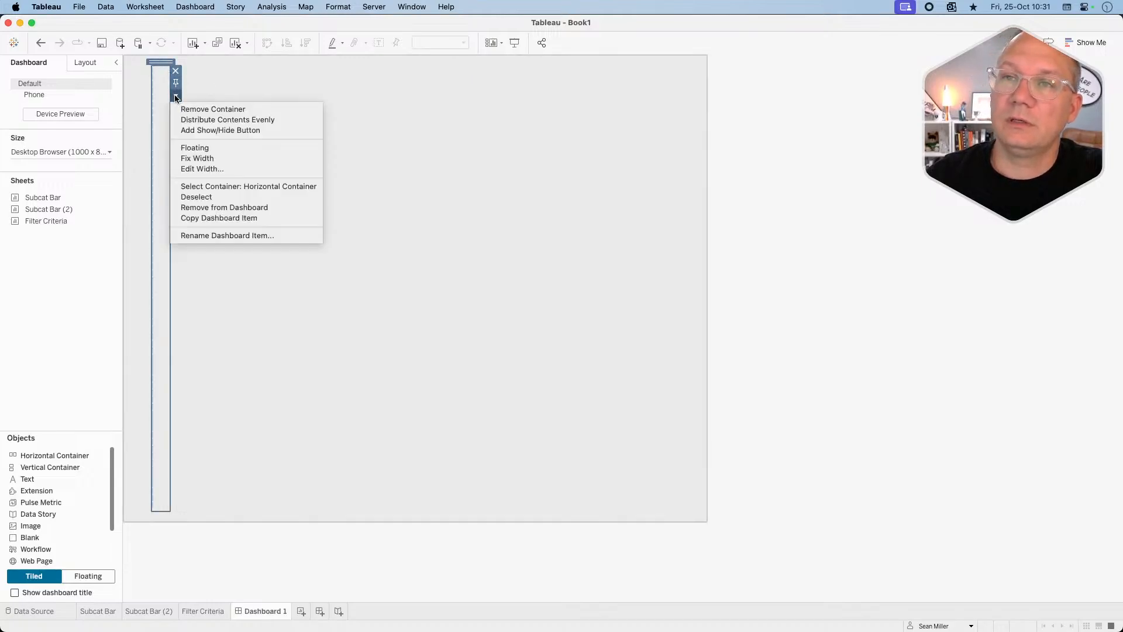
{"action": "left_click", "coordinate": [219, 170]}
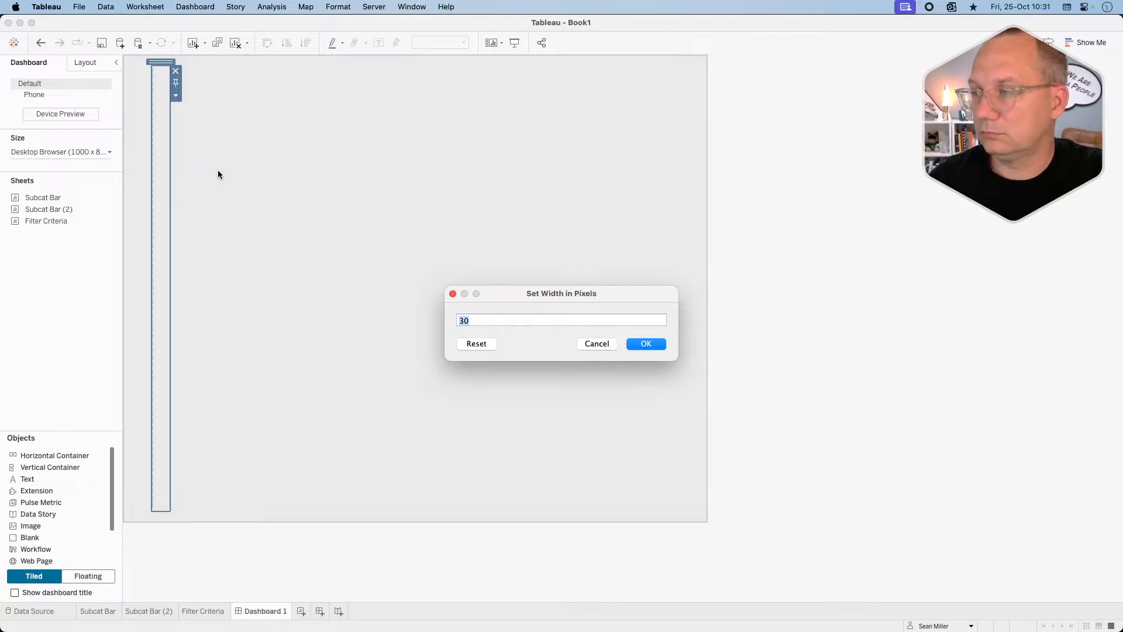
{"action": "key", "text": "super+Tab"}
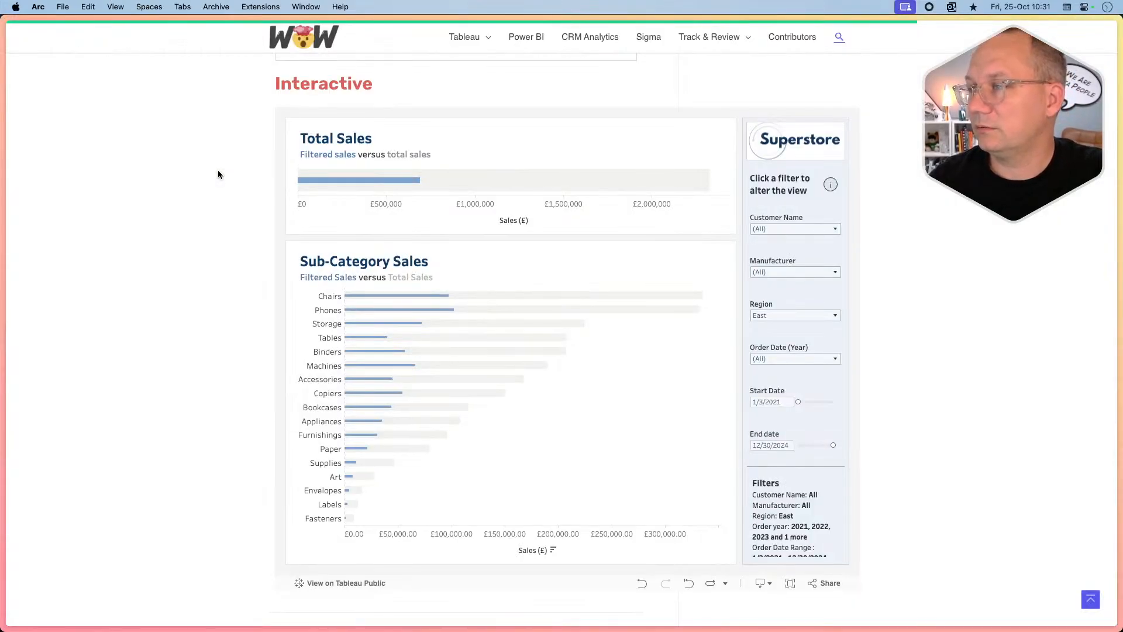
{"action": "key", "text": "super+Tab"}
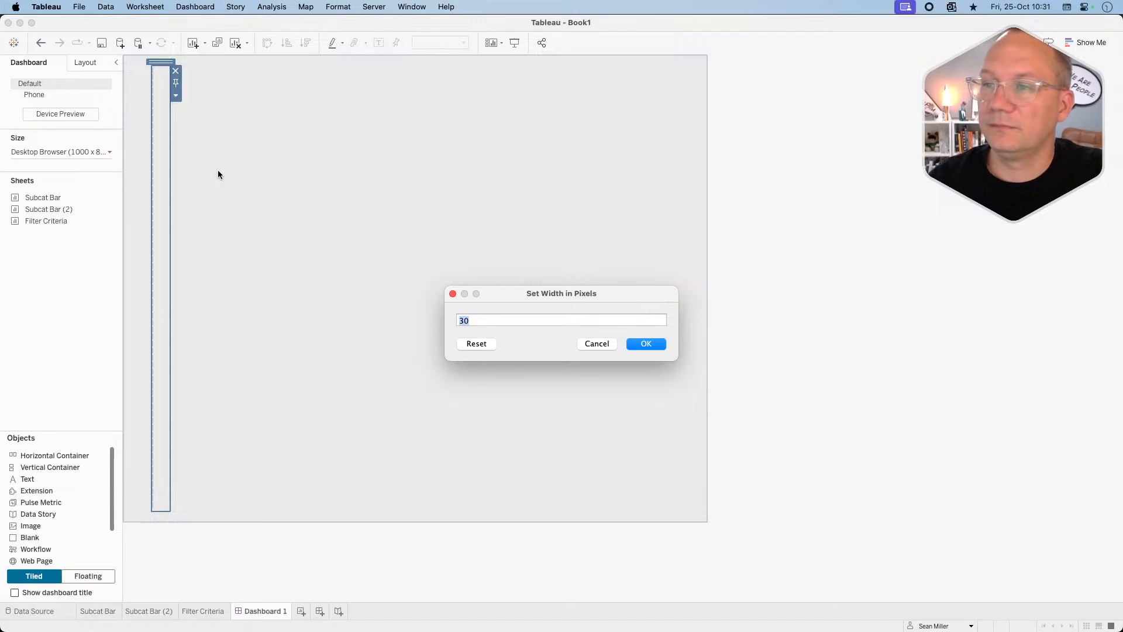
{"action": "type", "text": "200"}
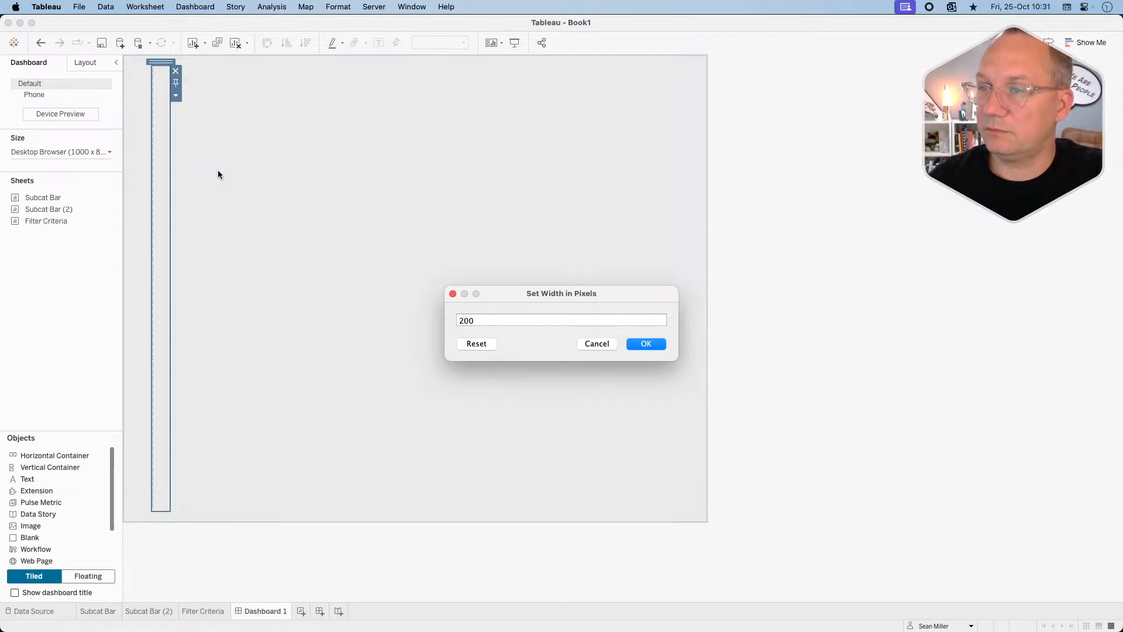
{"action": "key", "text": "Return"}
{"action": "left_click", "coordinate": [142, 111]}
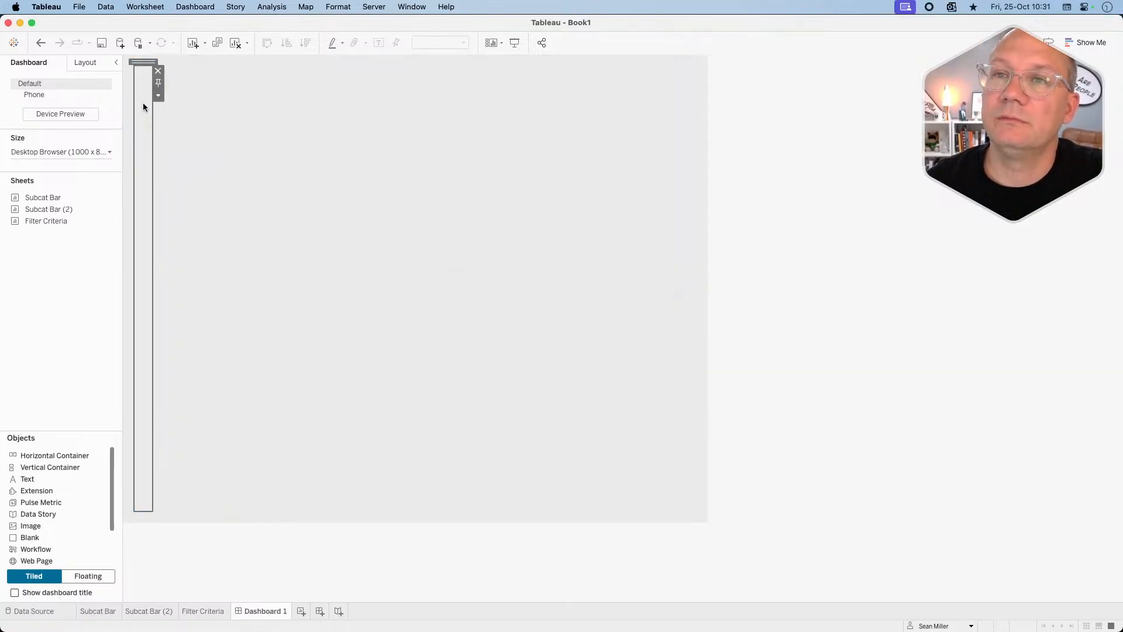
{"action": "left_click", "coordinate": [158, 96]}
{"action": "left_click", "coordinate": [193, 165]}
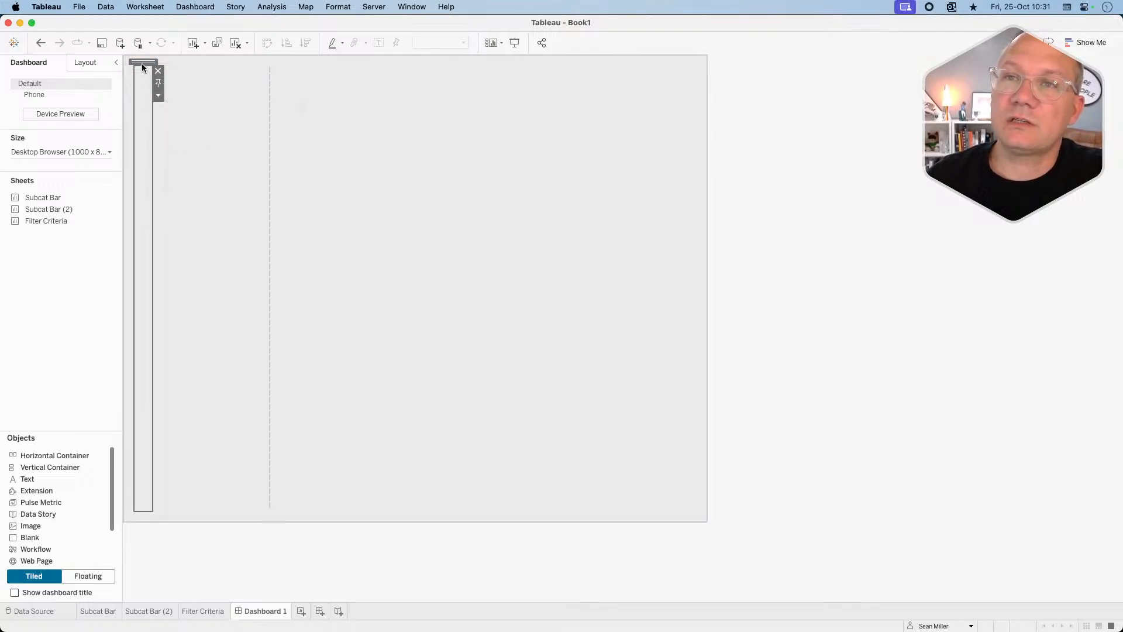
{"action": "left_click", "coordinate": [158, 95]}
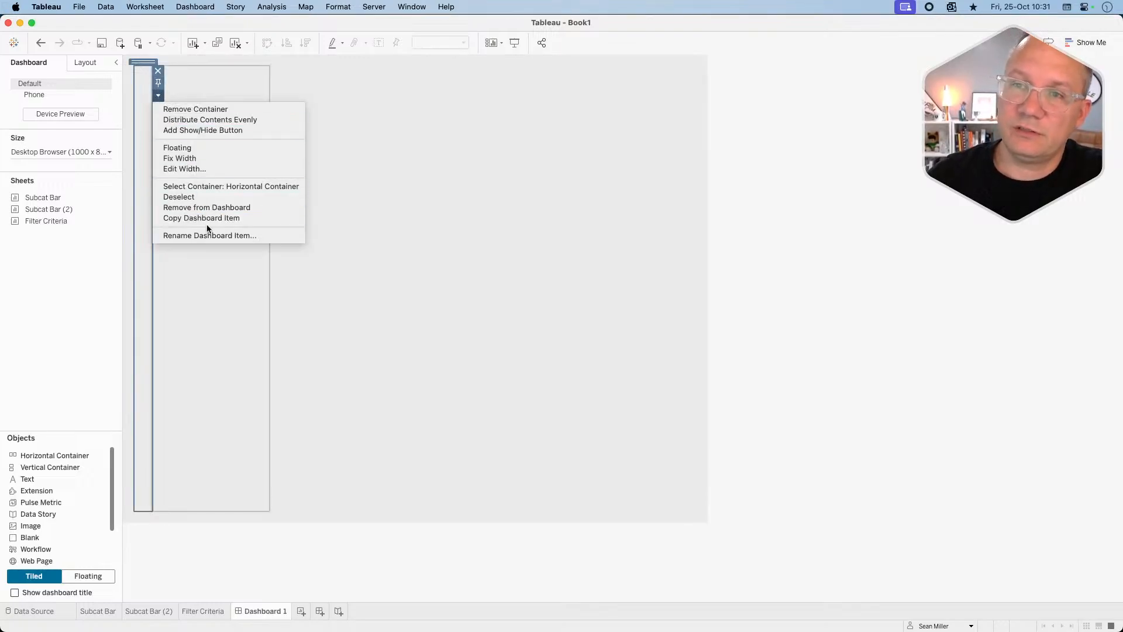
{"action": "left_click", "coordinate": [69, 332]}
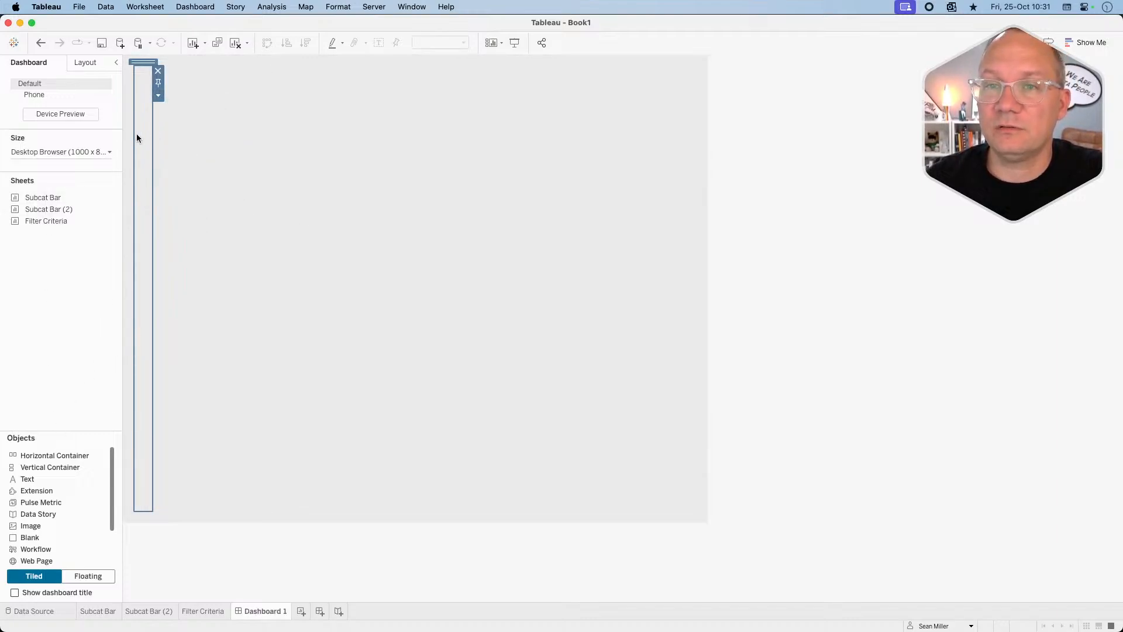
Place the Subcat Bar sheet in the first vertical container and put Subcat Bar (2) above it.
{"action": "mouse_move", "coordinate": [57, 201]}
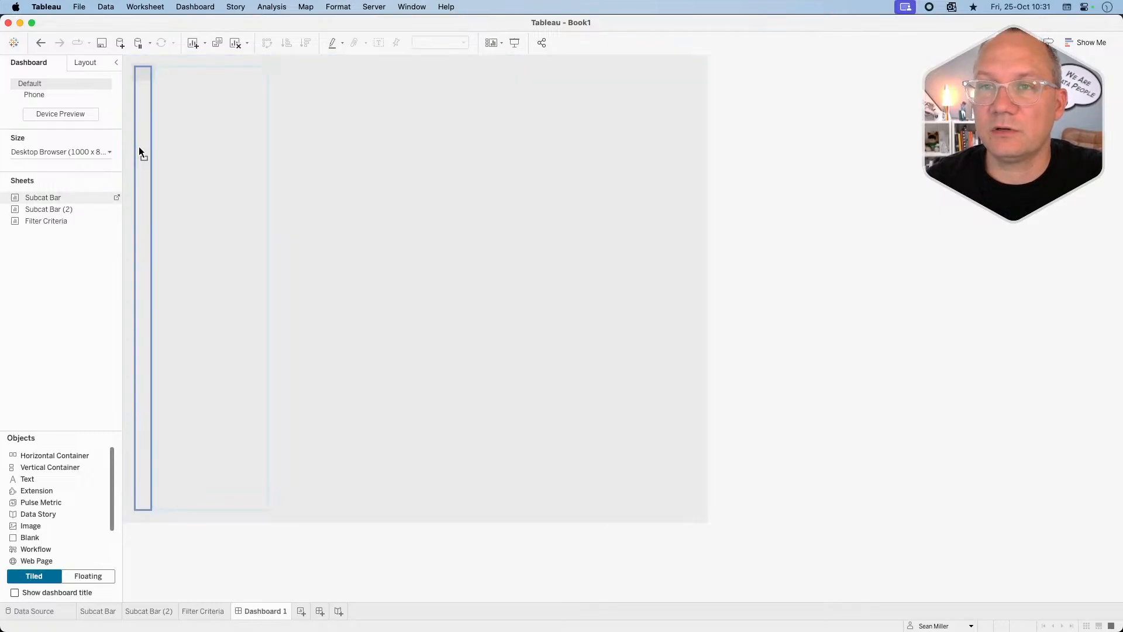
{"action": "left_click_drag", "start_coordinate": [140, 147], "coordinate": [140, 148]}
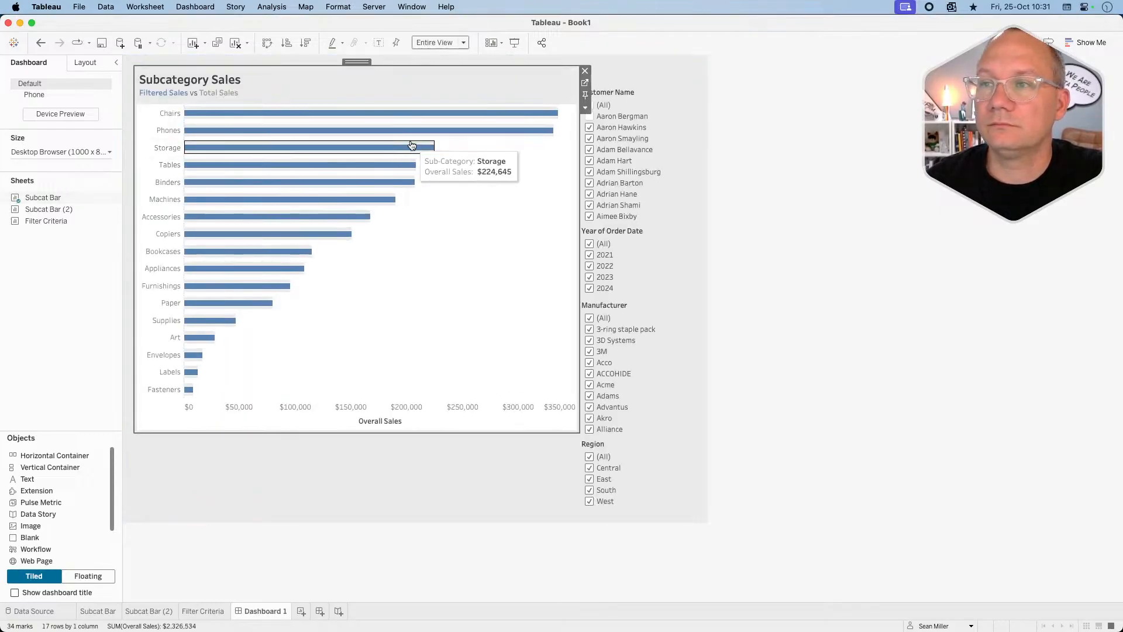
{"action": "mouse_move", "coordinate": [53, 214]}
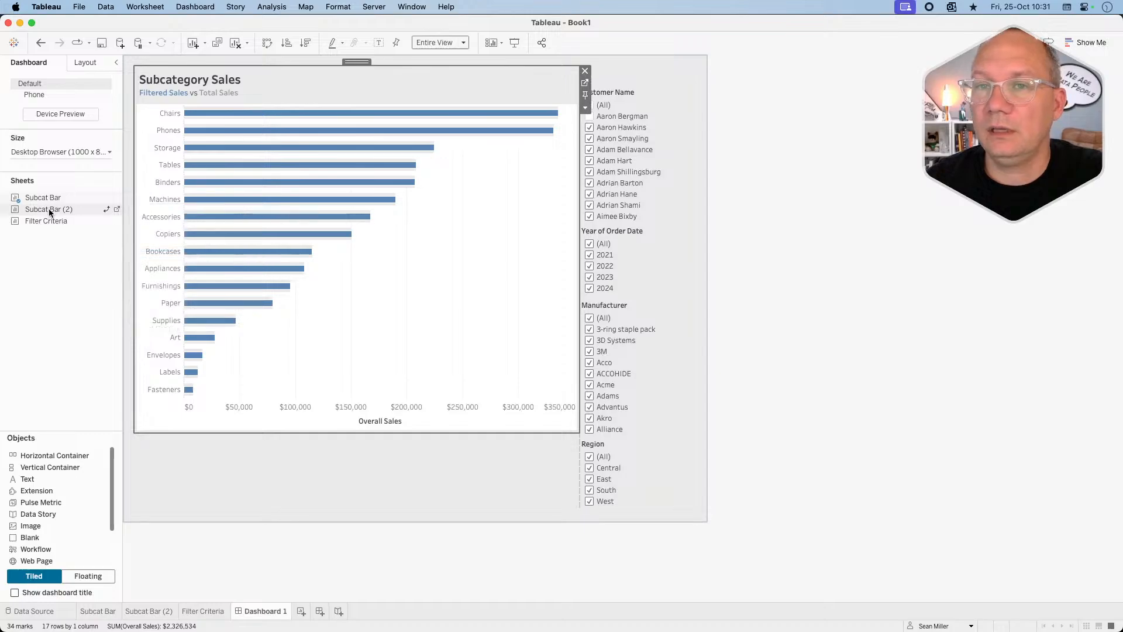
{"action": "left_click_drag", "start_coordinate": [54, 215], "coordinate": [285, 93]}
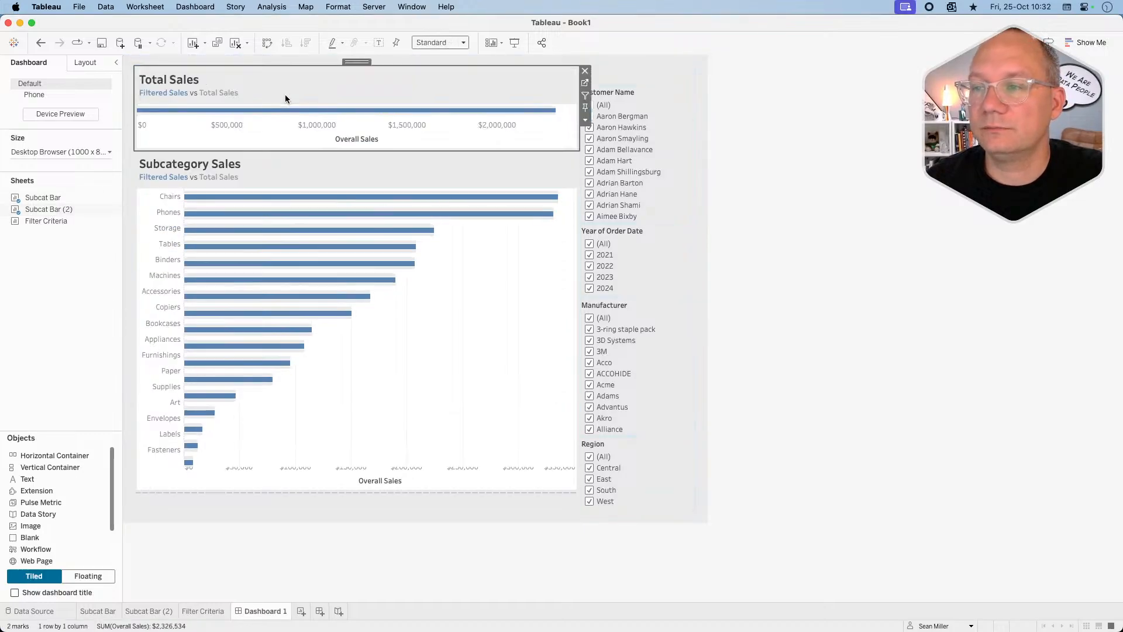
Give both the Subcategory Sales and Total Sales charts a white background at 100% opacity.
{"action": "left_click", "coordinate": [356, 163]}
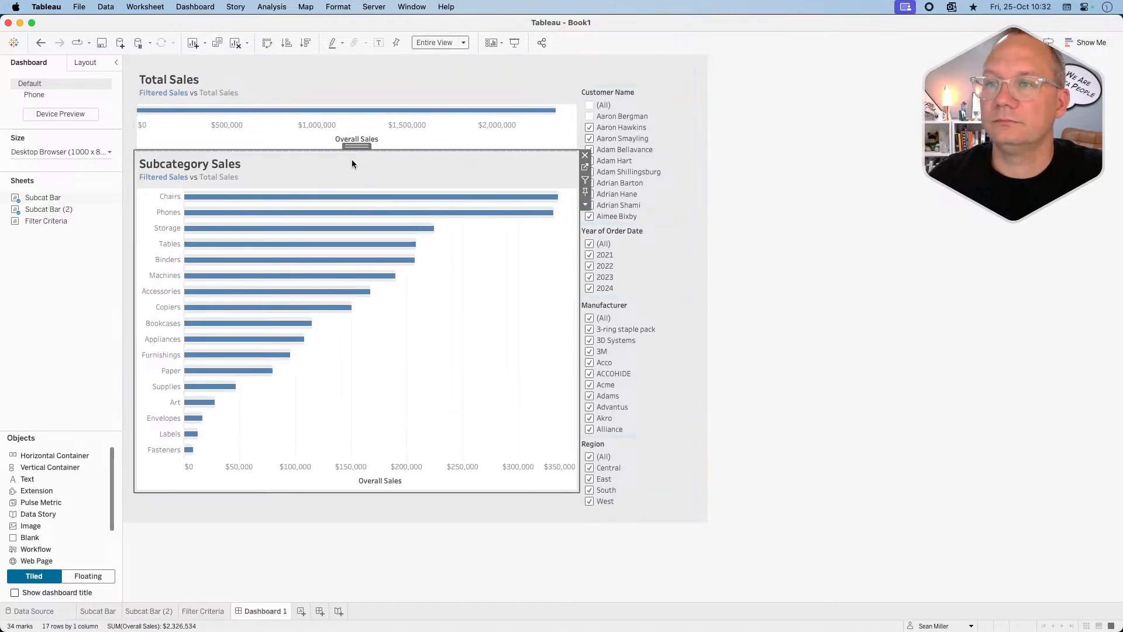
{"action": "left_click", "coordinate": [86, 62]}
{"action": "left_click", "coordinate": [35, 274]}
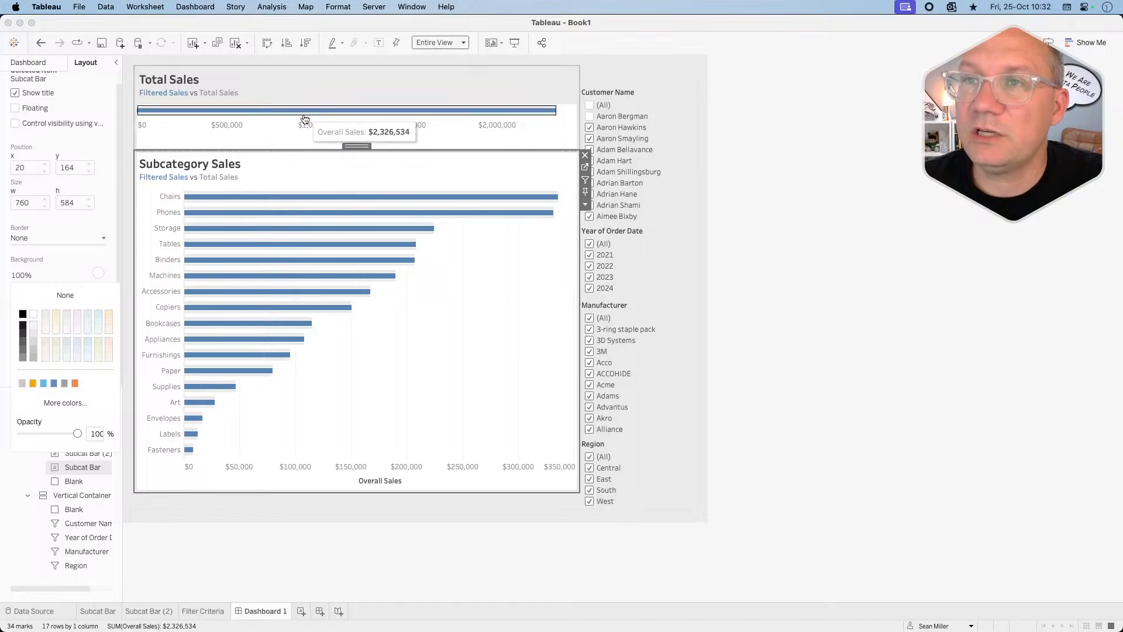
{"action": "left_click", "coordinate": [307, 76]}
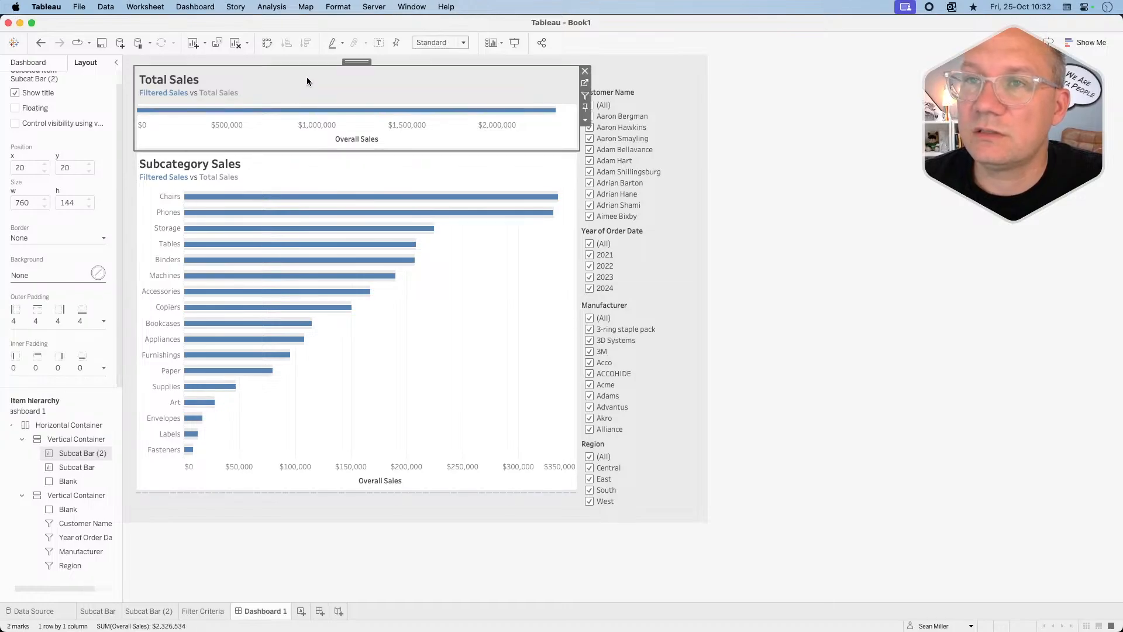
{"action": "left_click", "coordinate": [34, 274]}
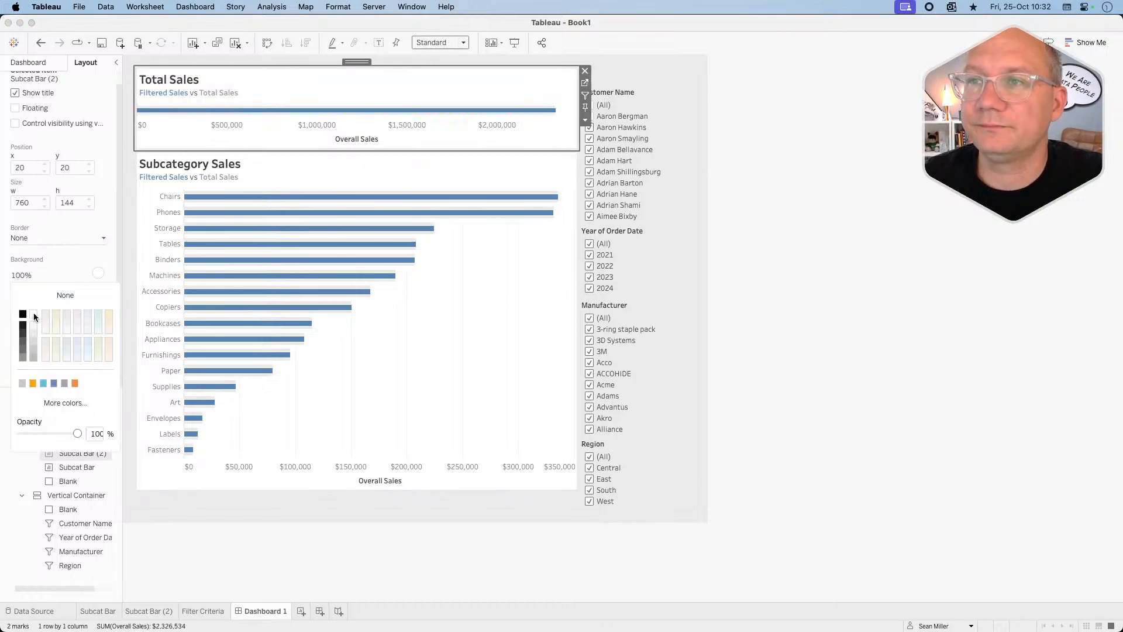
Remove the blank below the charts from the first vertical container and select the blank above the filters.
{"action": "left_click", "coordinate": [540, 502]}
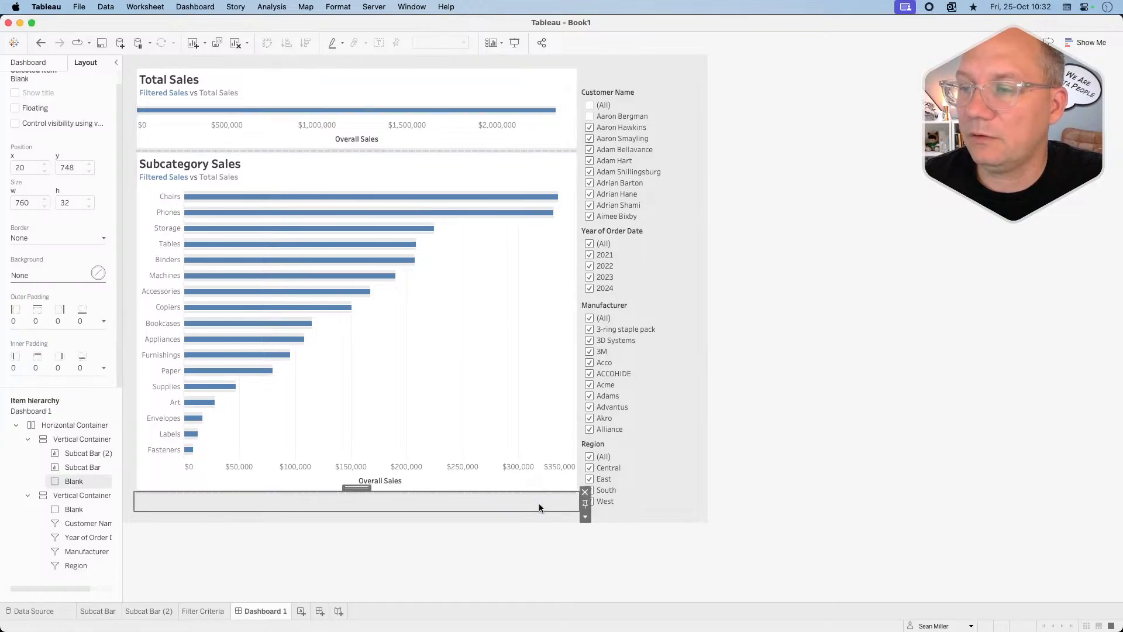
{"action": "left_click", "coordinate": [586, 491]}
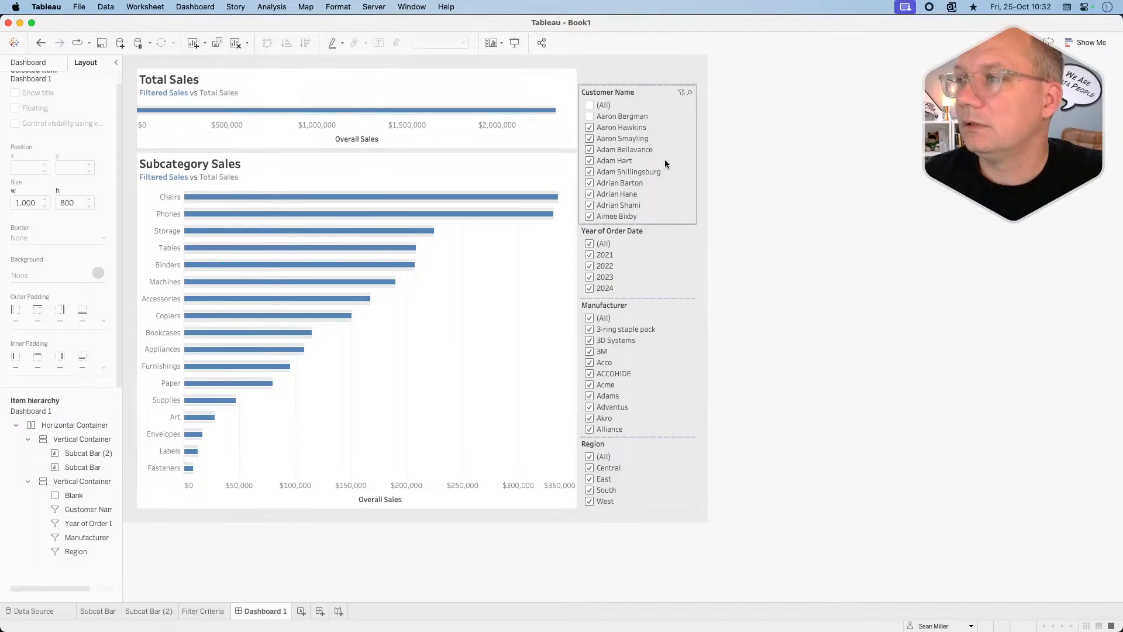
{"action": "left_click", "coordinate": [616, 76]}
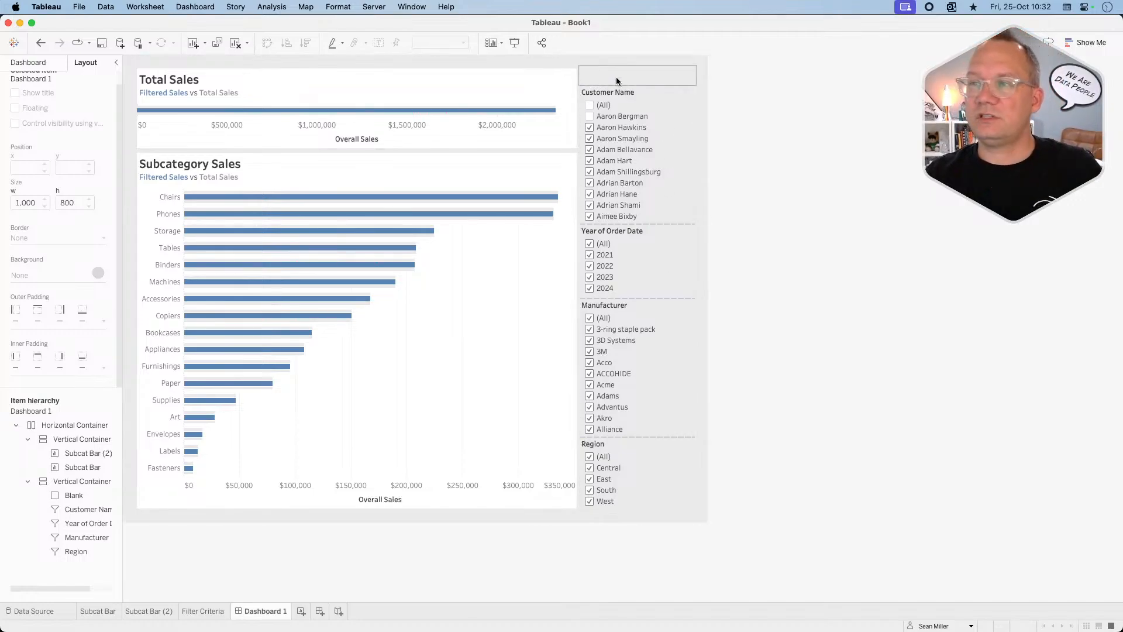
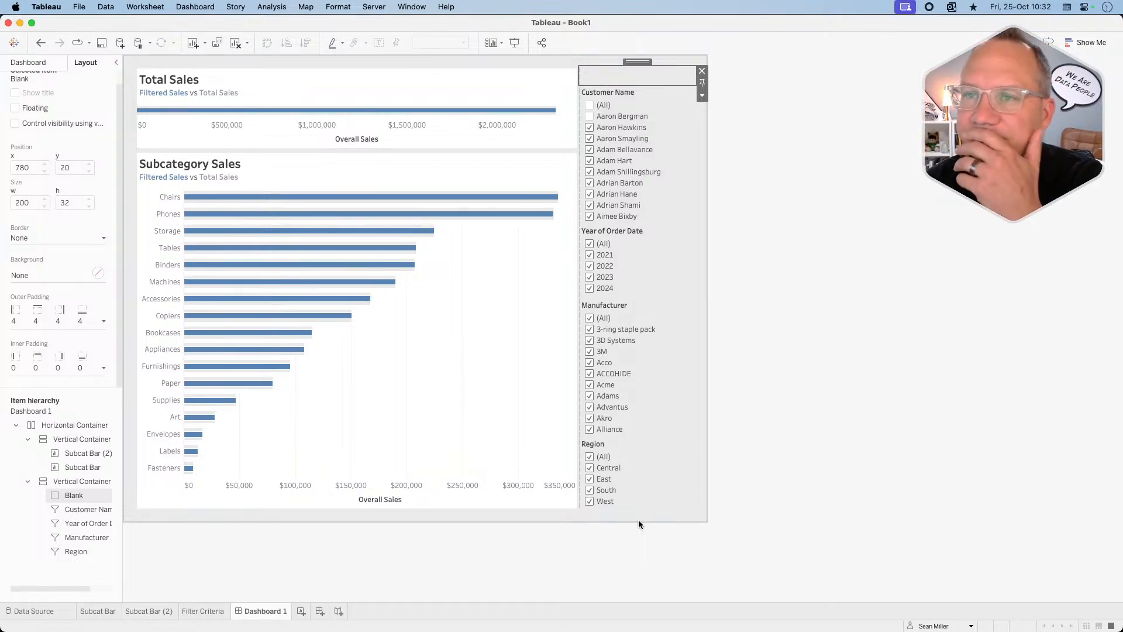
Set the Total Sales chart's outer padding to 0 on all sides.
{"action": "left_click", "coordinate": [485, 86]}
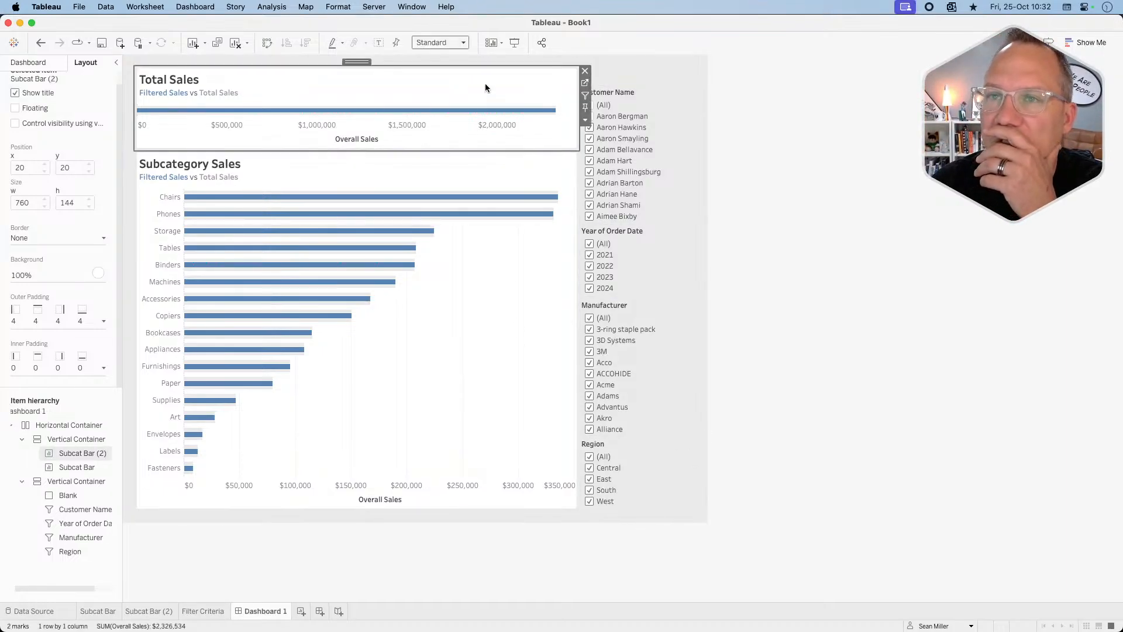
{"action": "left_click", "coordinate": [45, 332]}
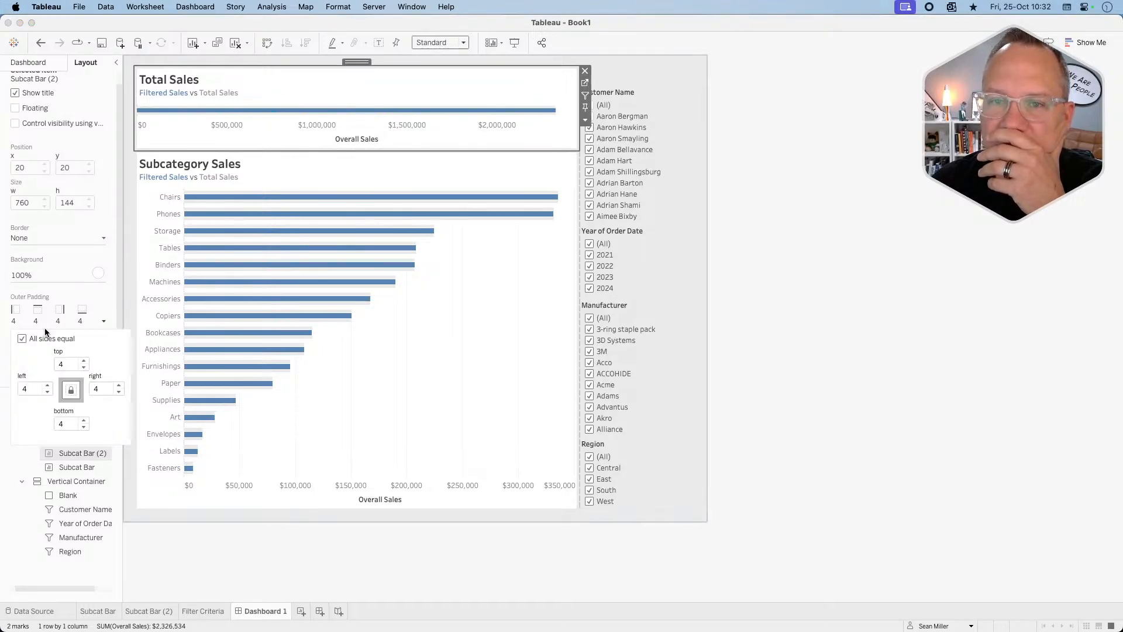
{"action": "left_click", "coordinate": [63, 363]}
{"action": "type", "text": "0"}
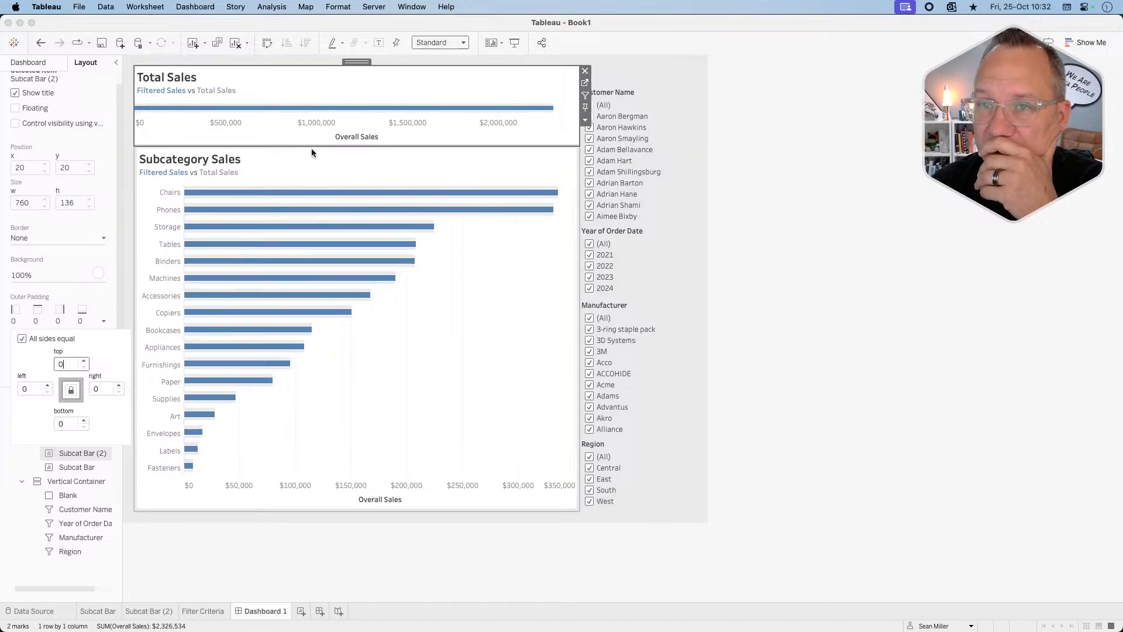
{"action": "left_click", "coordinate": [325, 147]}
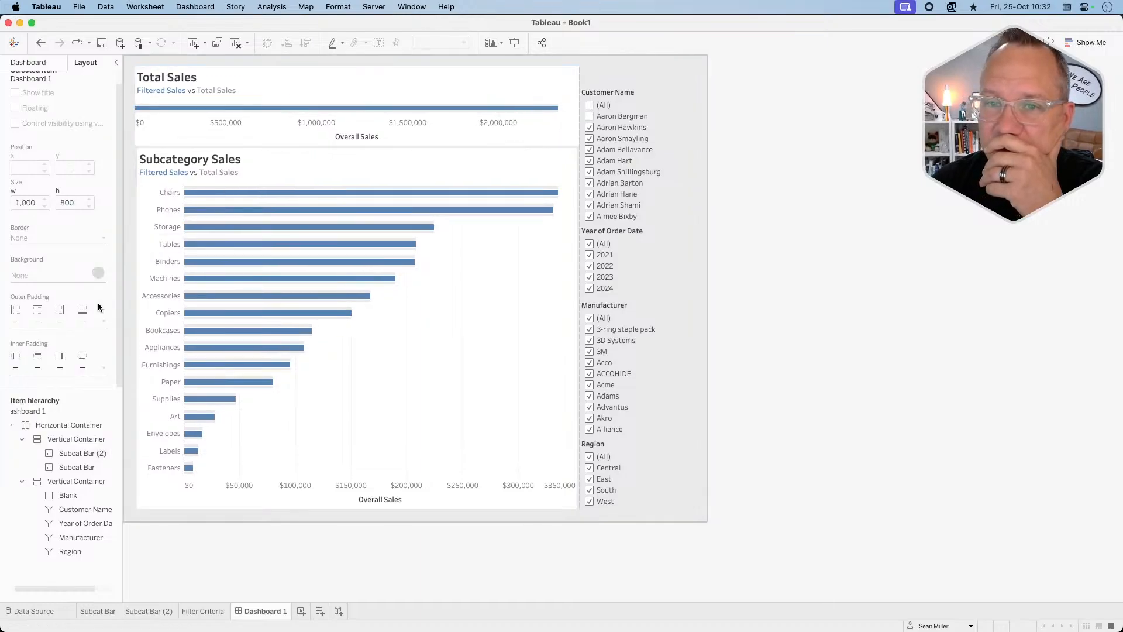
Set the Subcategory Sales chart's outer padding to 0 on all sides.
{"action": "left_click", "coordinate": [329, 174]}
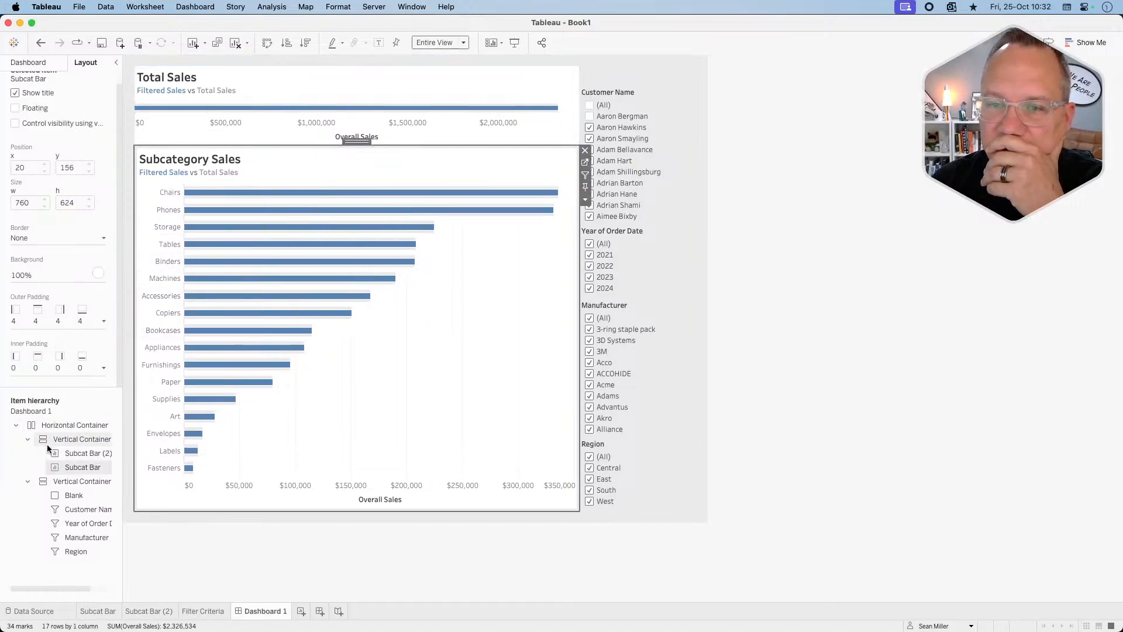
{"action": "left_click", "coordinate": [50, 328]}
{"action": "left_click", "coordinate": [63, 362]}
{"action": "double_click", "coordinate": [63, 363]}
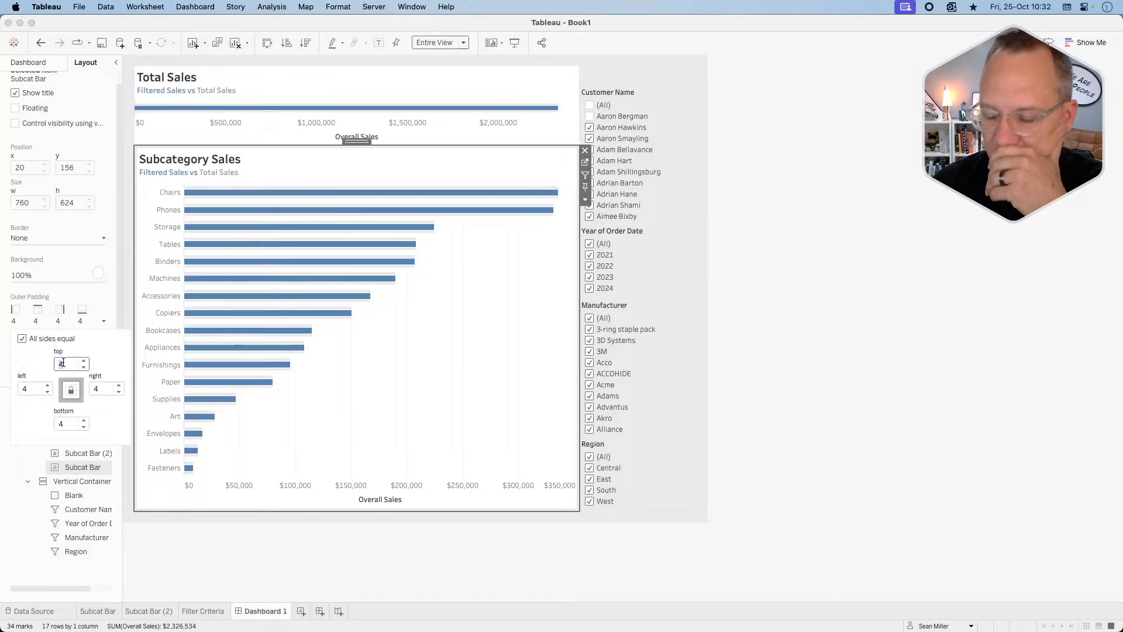
{"action": "type", "text": "0"}
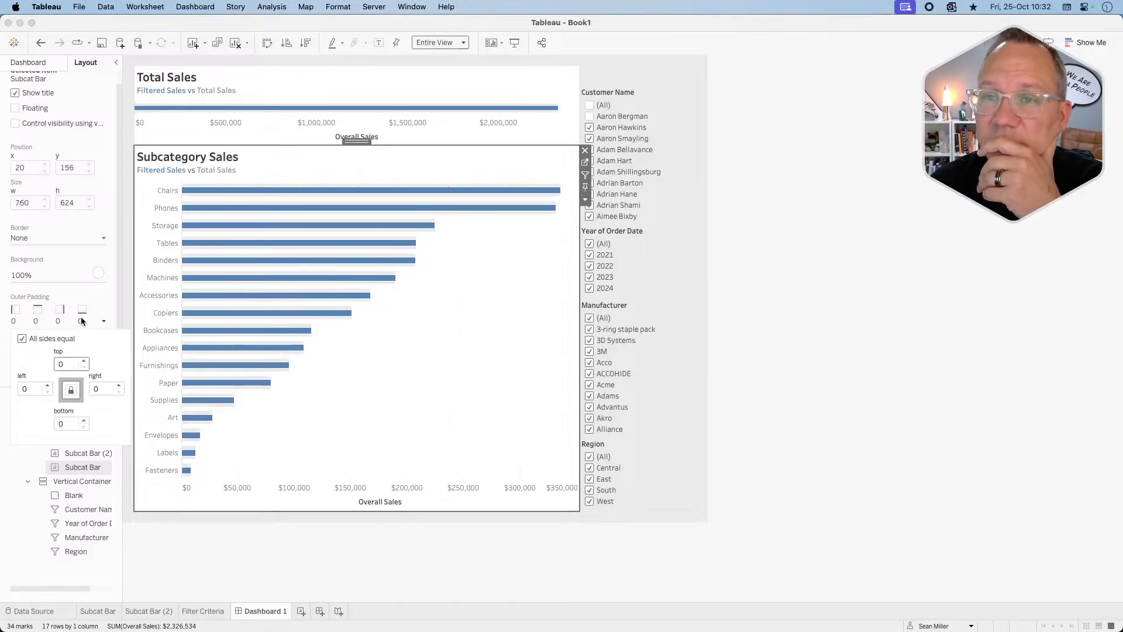
Set the inner padding to 10 on all sides for both the Subcategory Sales and Total Sales charts.
{"action": "left_click", "coordinate": [53, 366]}
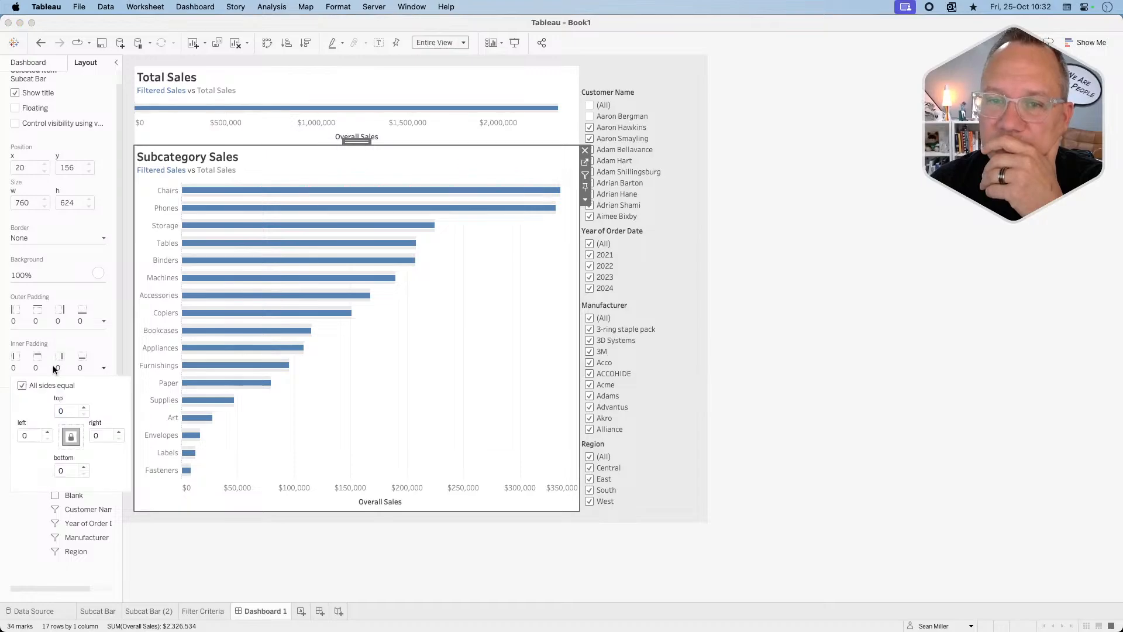
{"action": "double_click", "coordinate": [66, 410]}
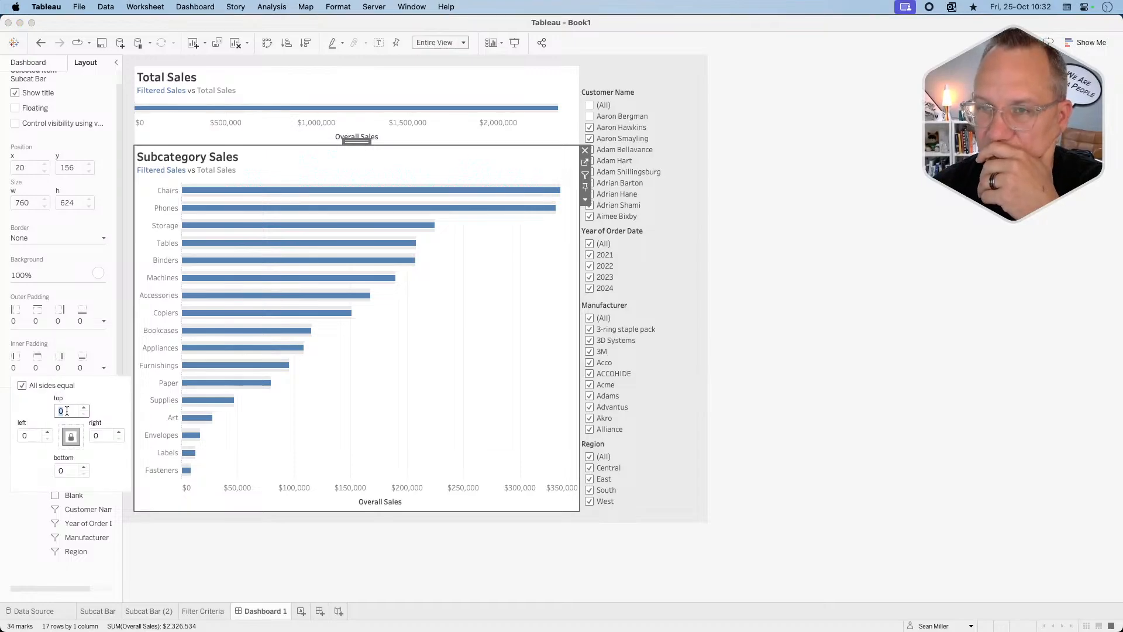
{"action": "type", "text": "10"}
{"action": "left_click", "coordinate": [329, 83]}
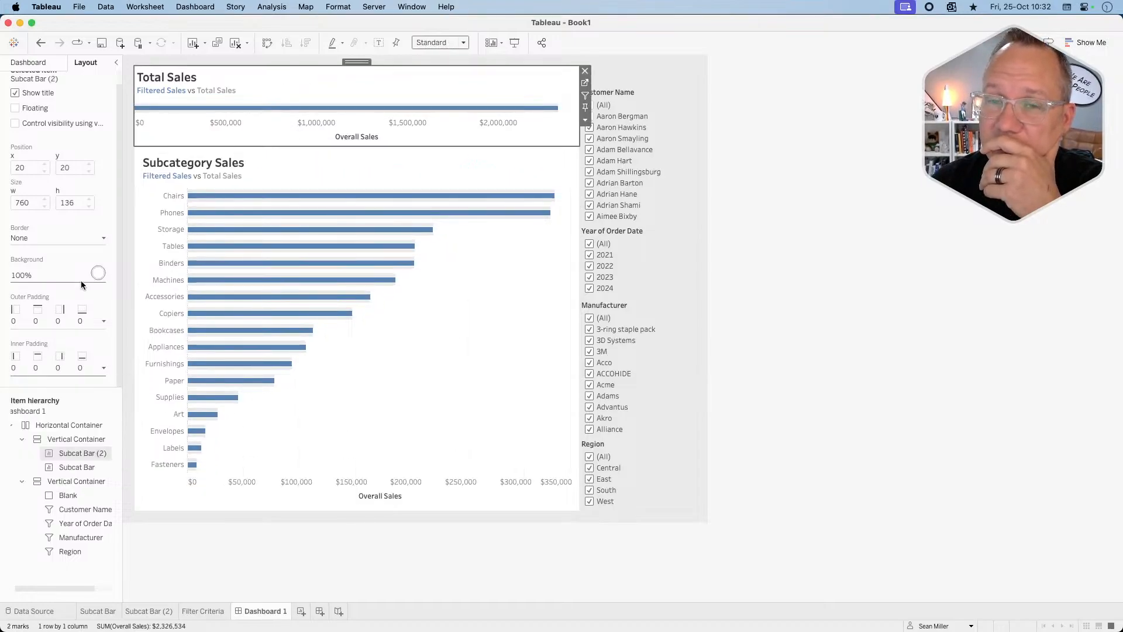
{"action": "left_click", "coordinate": [35, 366]}
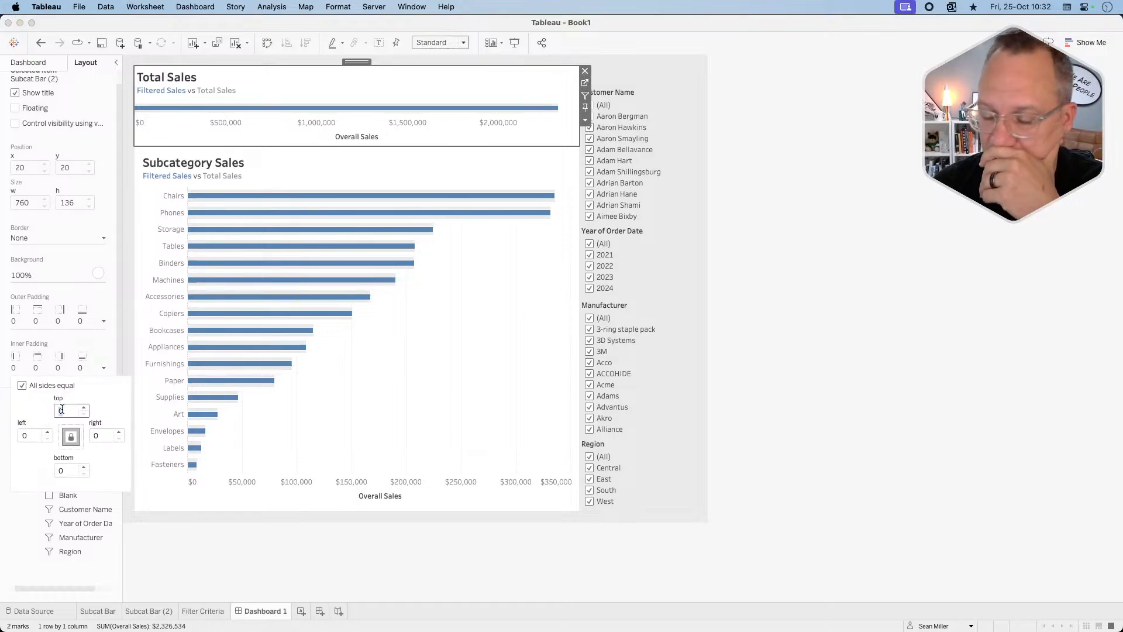
{"action": "type", "text": "10"}
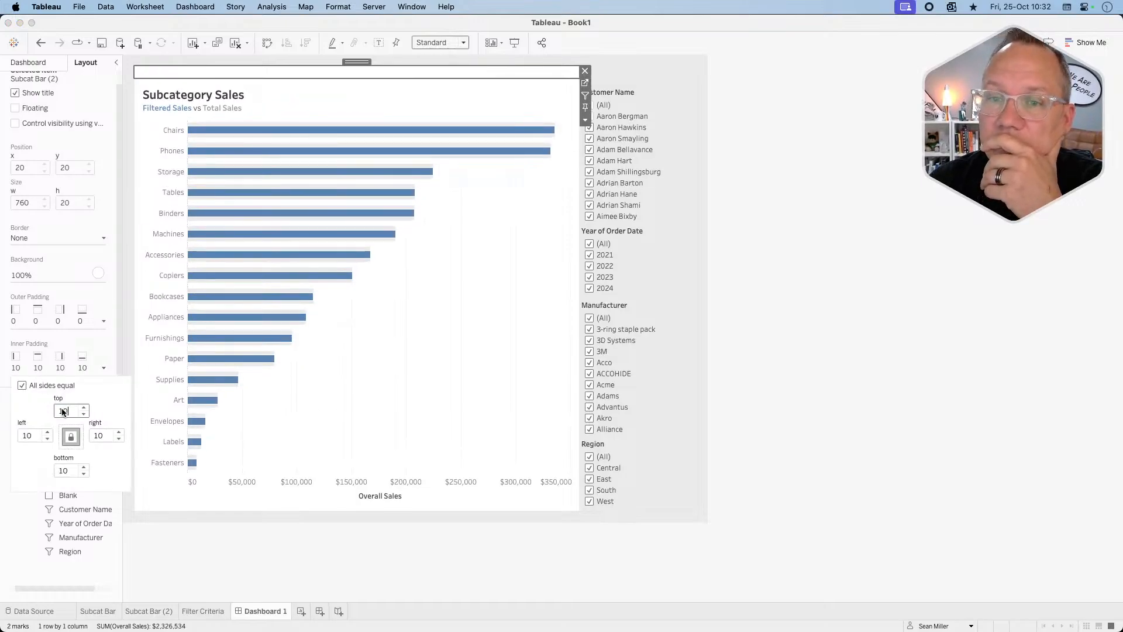
{"action": "left_click", "coordinate": [466, 394]}
Fix the Total Sales chart's height at 100 pixels.
{"action": "left_click", "coordinate": [425, 71]}
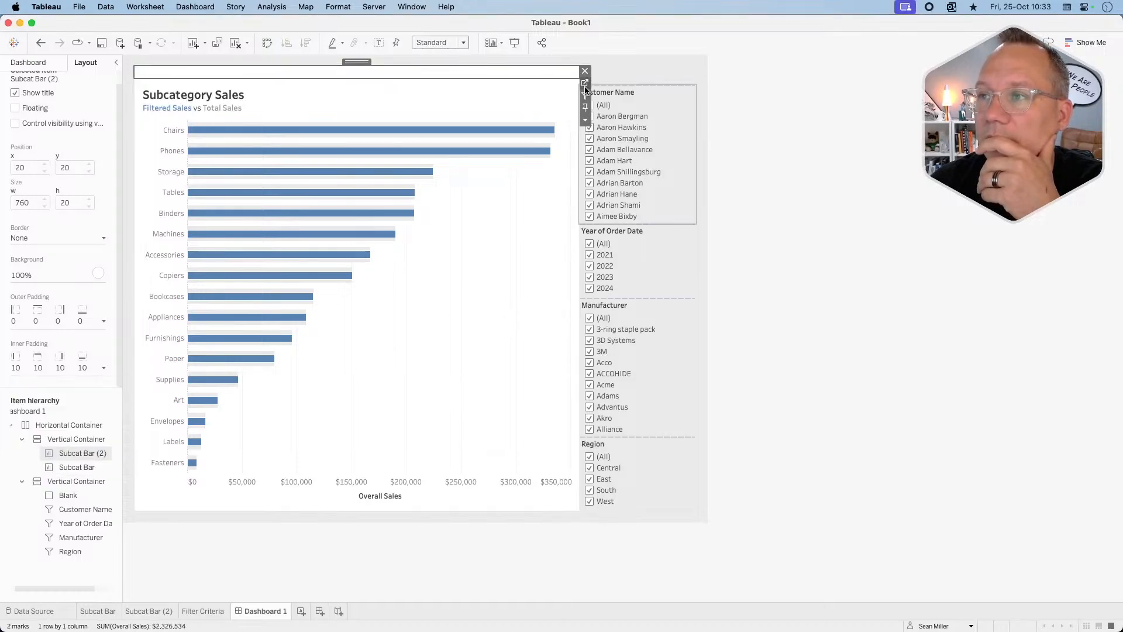
{"action": "left_click", "coordinate": [585, 122]}
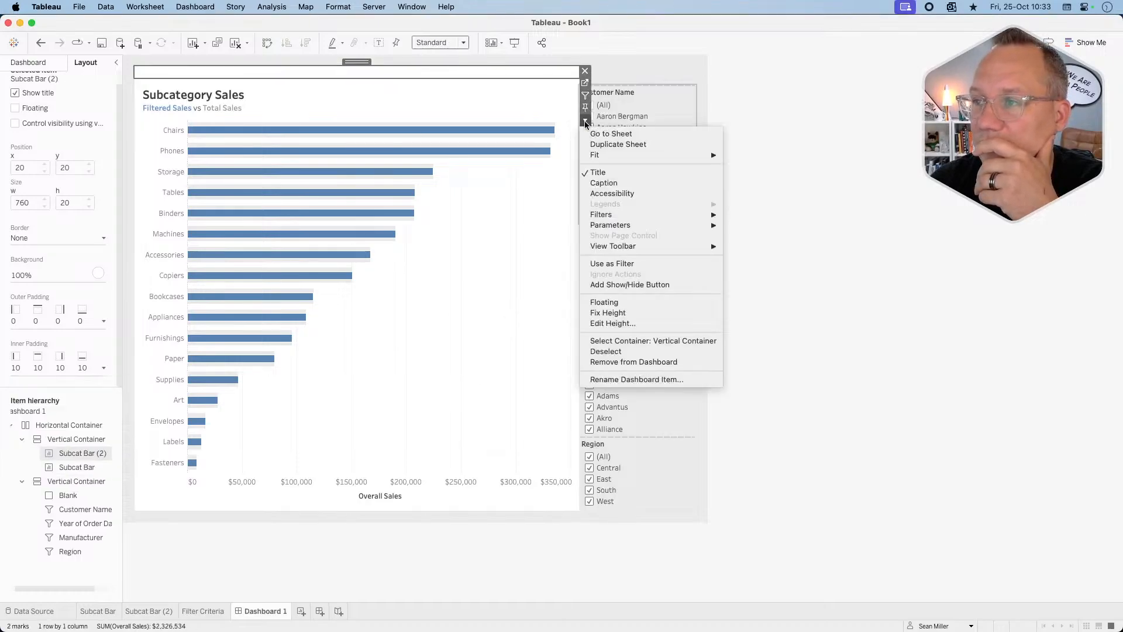
{"action": "left_click", "coordinate": [613, 323]}
{"action": "type", "text": "100"}
{"action": "key", "text": "Return"}
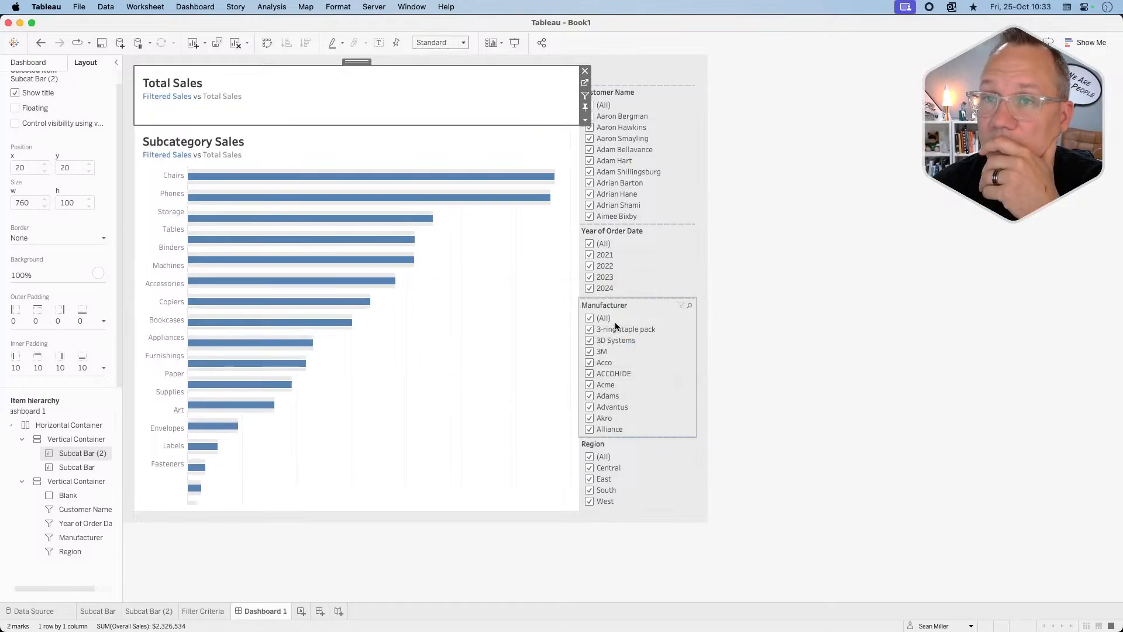
Set the Total Sales chart's height to 200 pixels.
{"action": "left_click", "coordinate": [585, 120]}
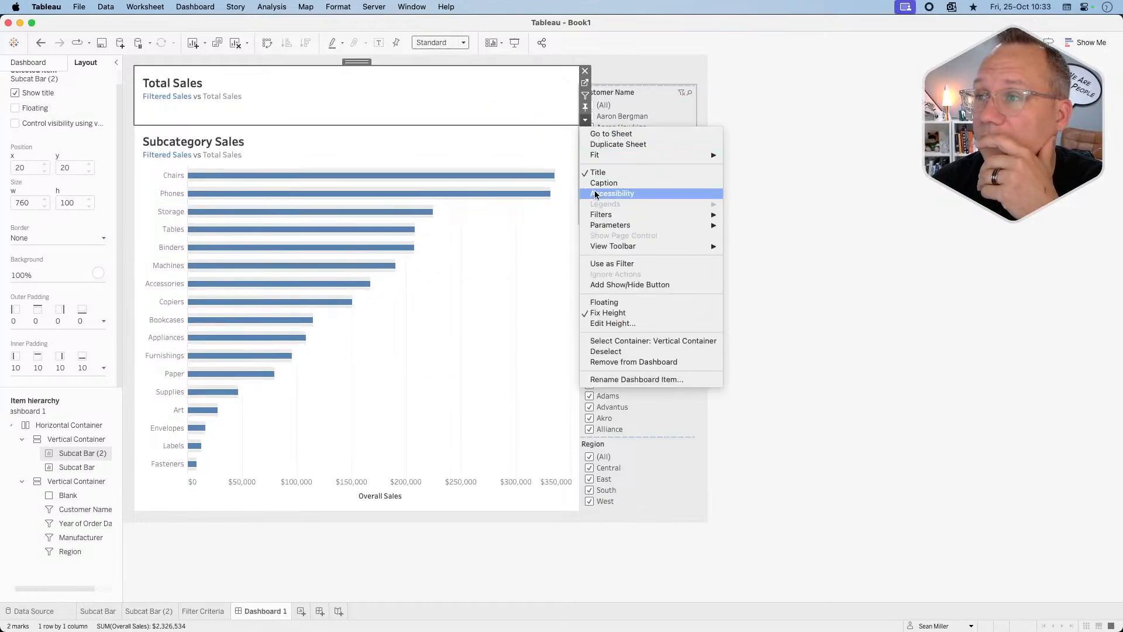
{"action": "left_click", "coordinate": [607, 327]}
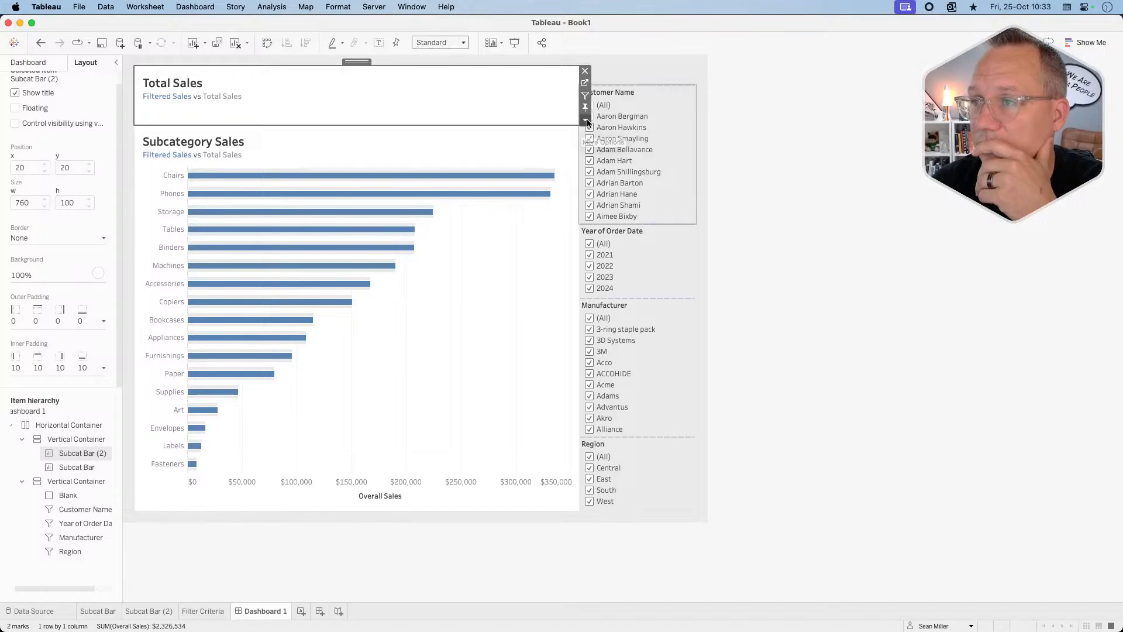
{"action": "left_click", "coordinate": [585, 120]}
{"action": "left_click", "coordinate": [608, 322]}
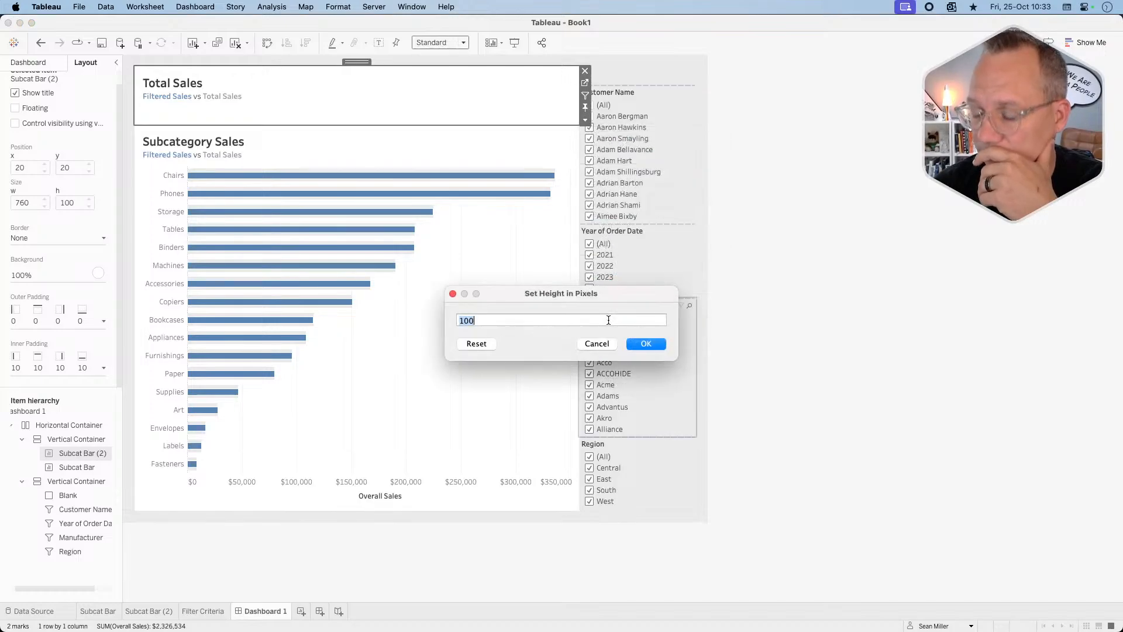
{"action": "type", "text": "200"}
{"action": "key", "text": "Return"}
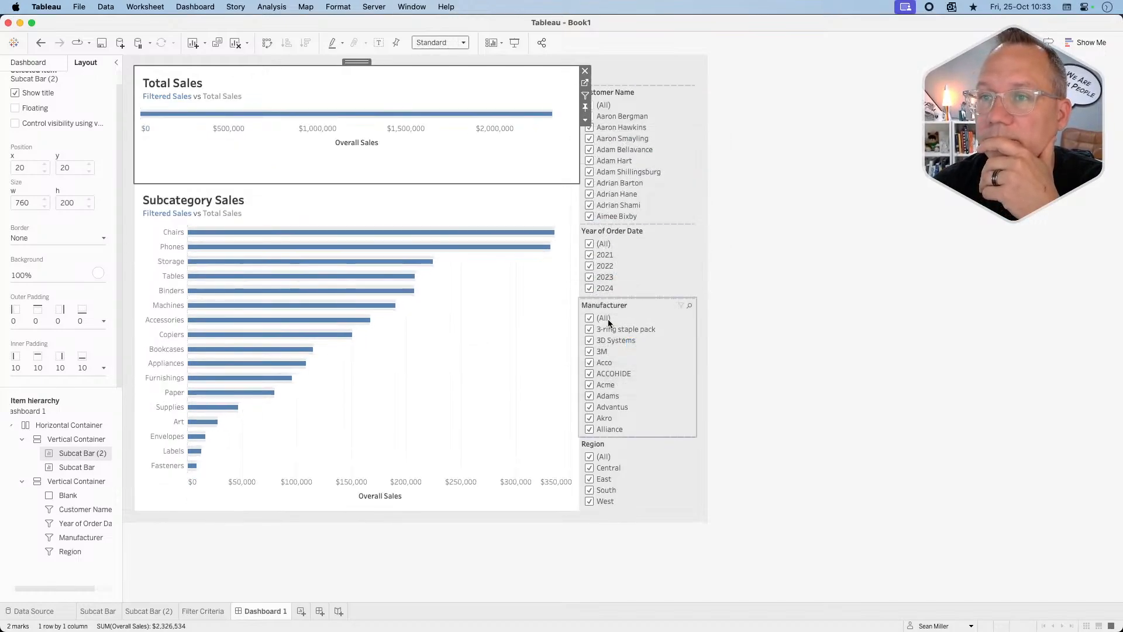
Set the Total Sales chart's fit to Entire View.
{"action": "left_click", "coordinate": [585, 120]}
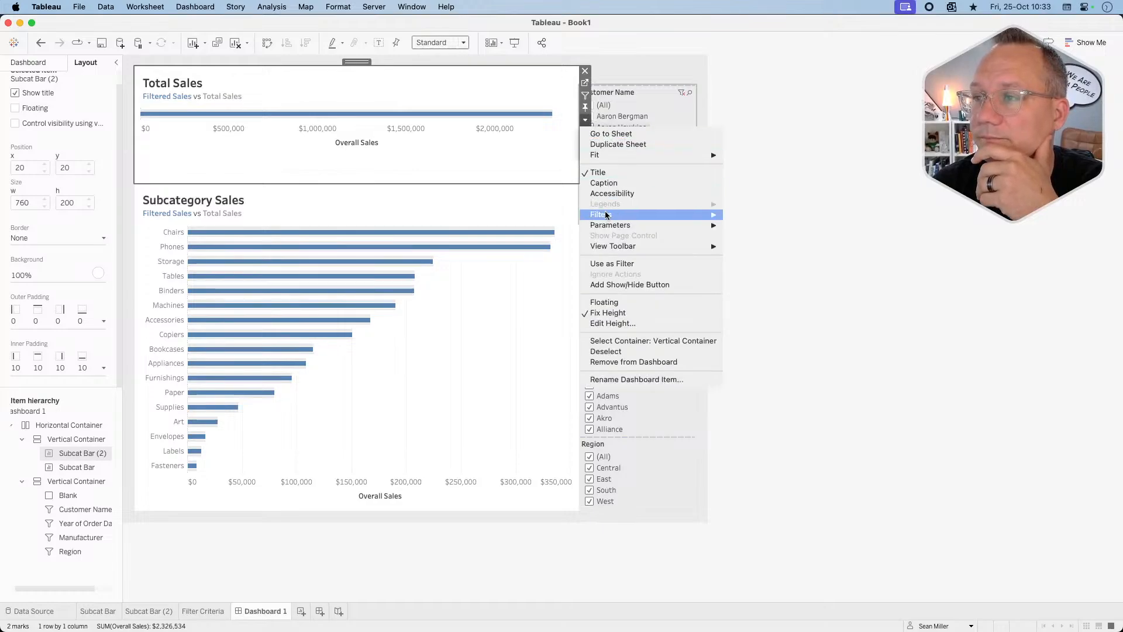
{"action": "left_click", "coordinate": [468, 150]}
{"action": "left_click", "coordinate": [435, 41]}
{"action": "left_click", "coordinate": [433, 82]}
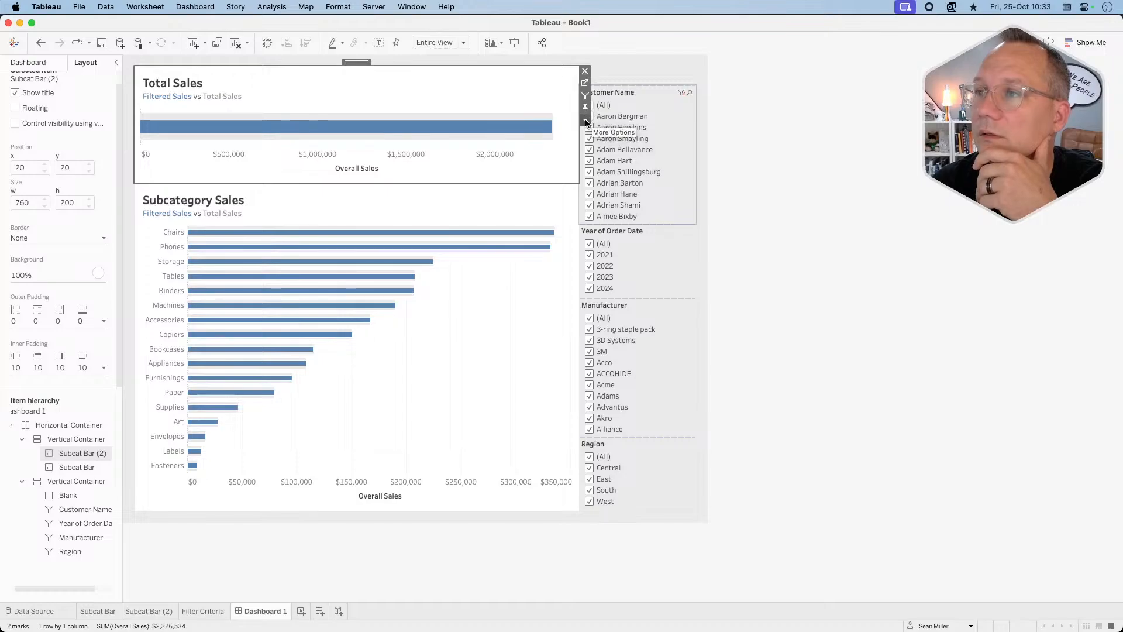
Set the Total Sales chart's height to 175 pixels.
{"action": "left_click", "coordinate": [585, 120]}
{"action": "left_click", "coordinate": [610, 323]}
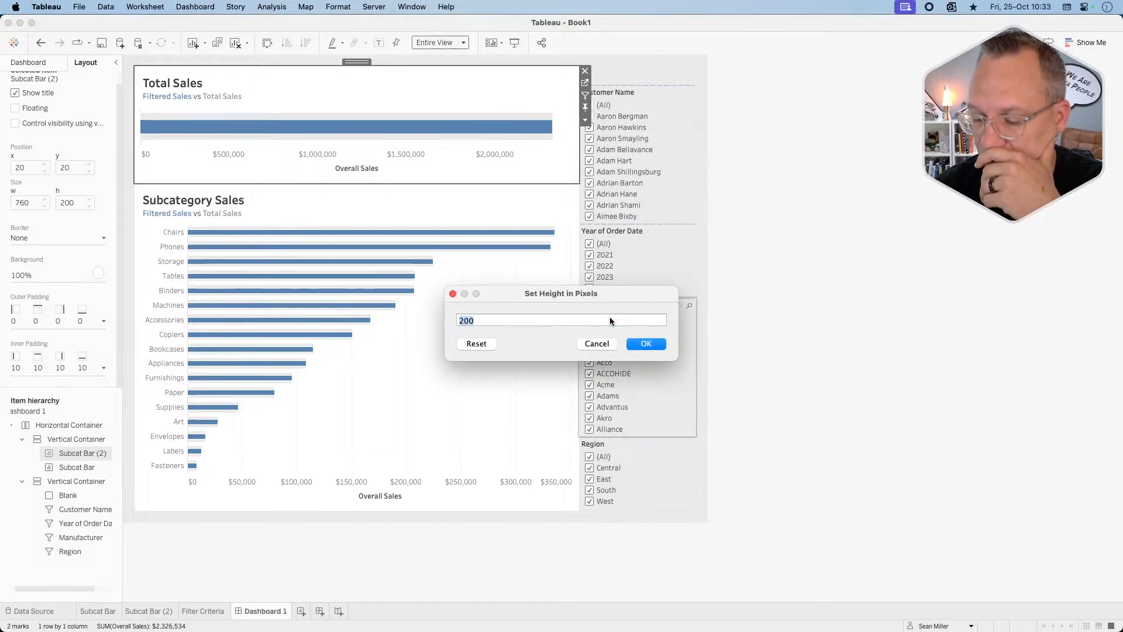
{"action": "type", "text": "175"}
{"action": "key", "text": "Return"}
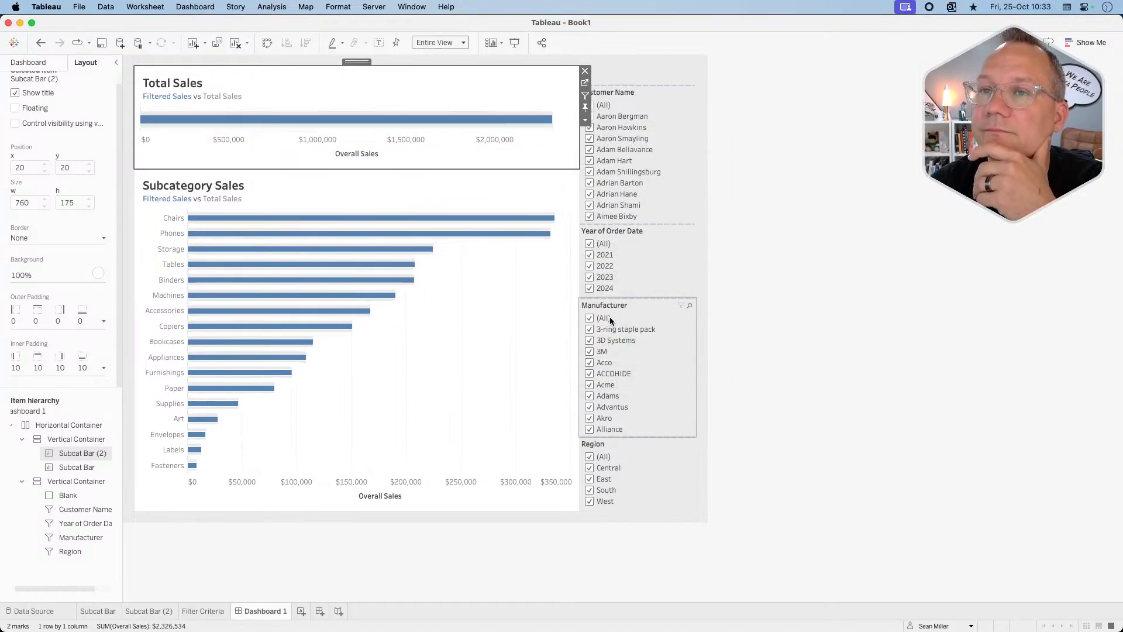
Set only the right outer padding of the vertical container holding the two charts to 10 pixels.
{"action": "left_click", "coordinate": [934, 257]}
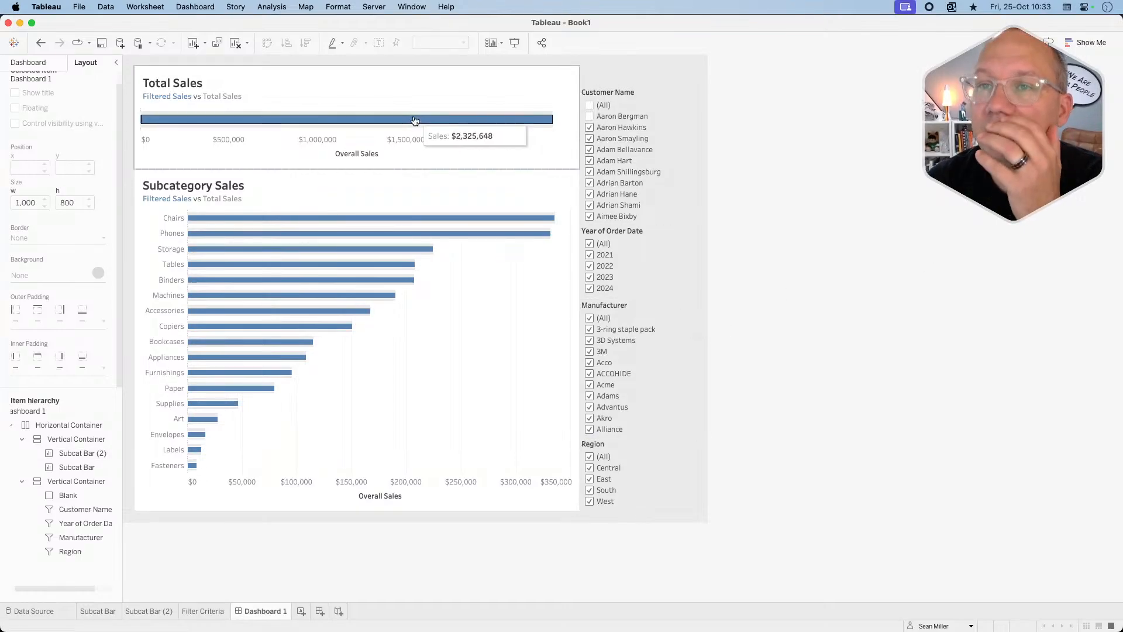
{"action": "left_click", "coordinate": [342, 176]}
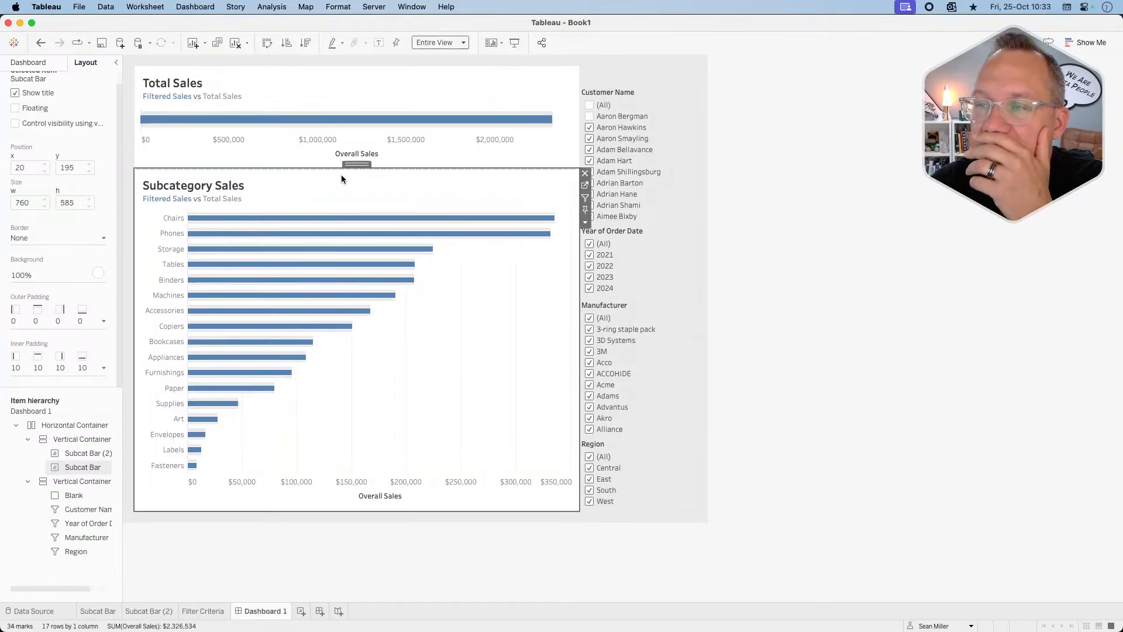
{"action": "double_click", "coordinate": [358, 165]}
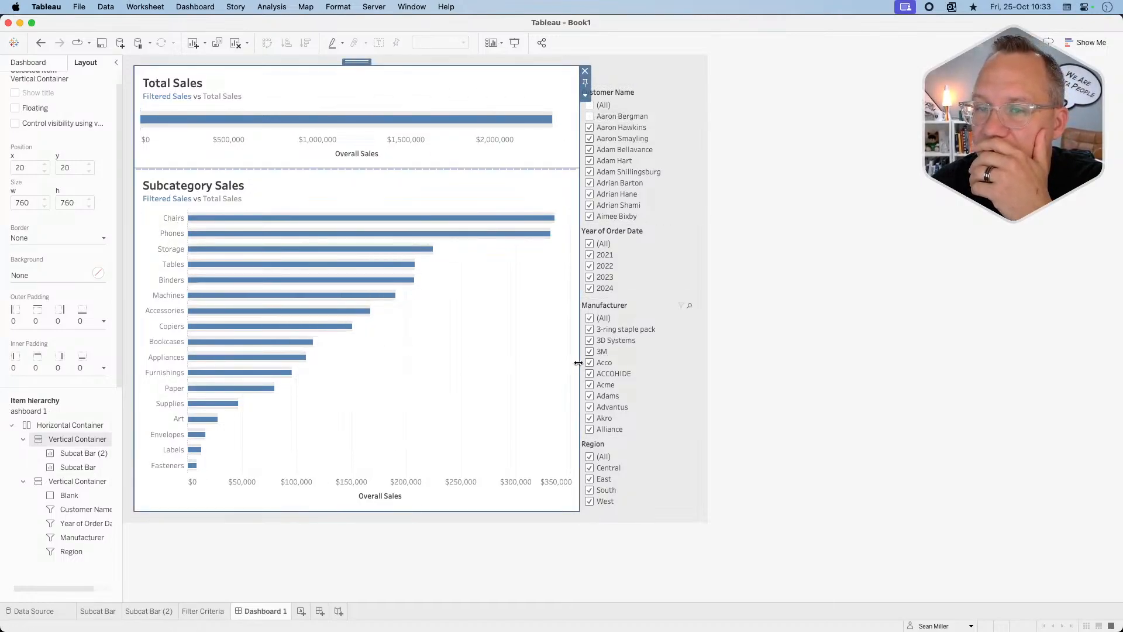
{"action": "left_click", "coordinate": [61, 322]}
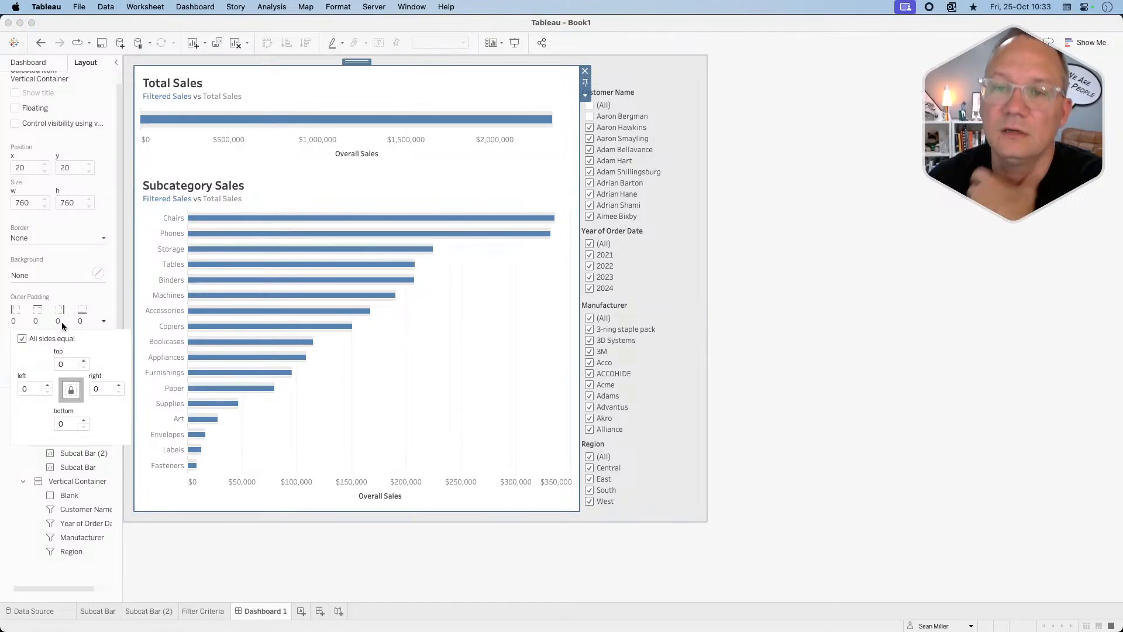
{"action": "left_click", "coordinate": [22, 338]}
{"action": "double_click", "coordinate": [99, 391]}
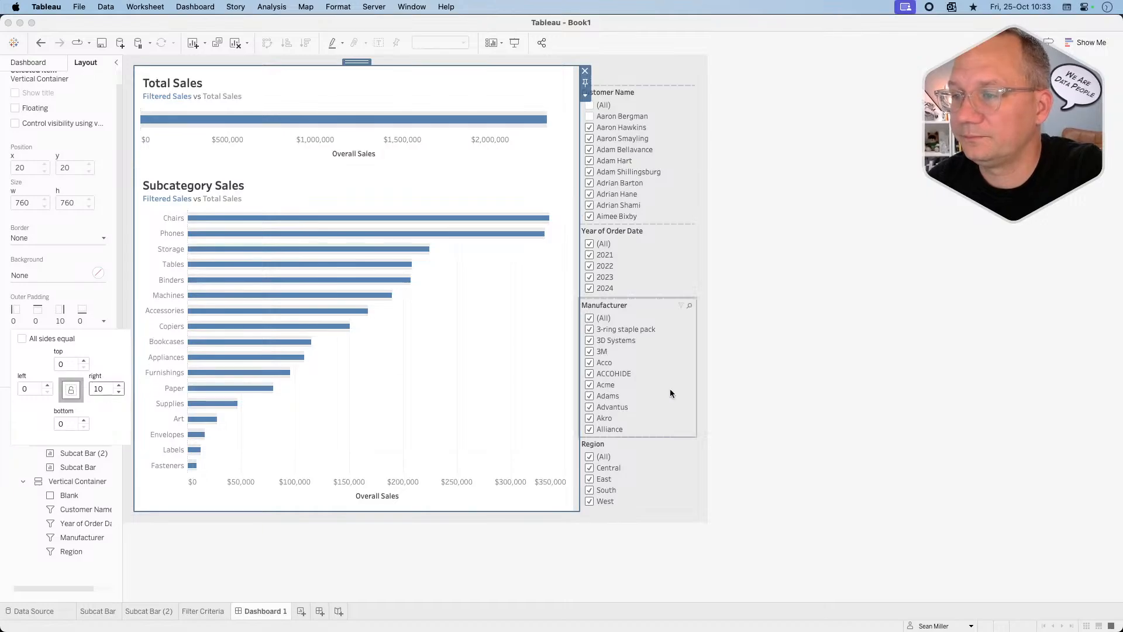
Remove the blank object above the Customer Name filter in the filter column.
{"action": "left_click", "coordinate": [640, 490]}
{"action": "double_click", "coordinate": [637, 433]}
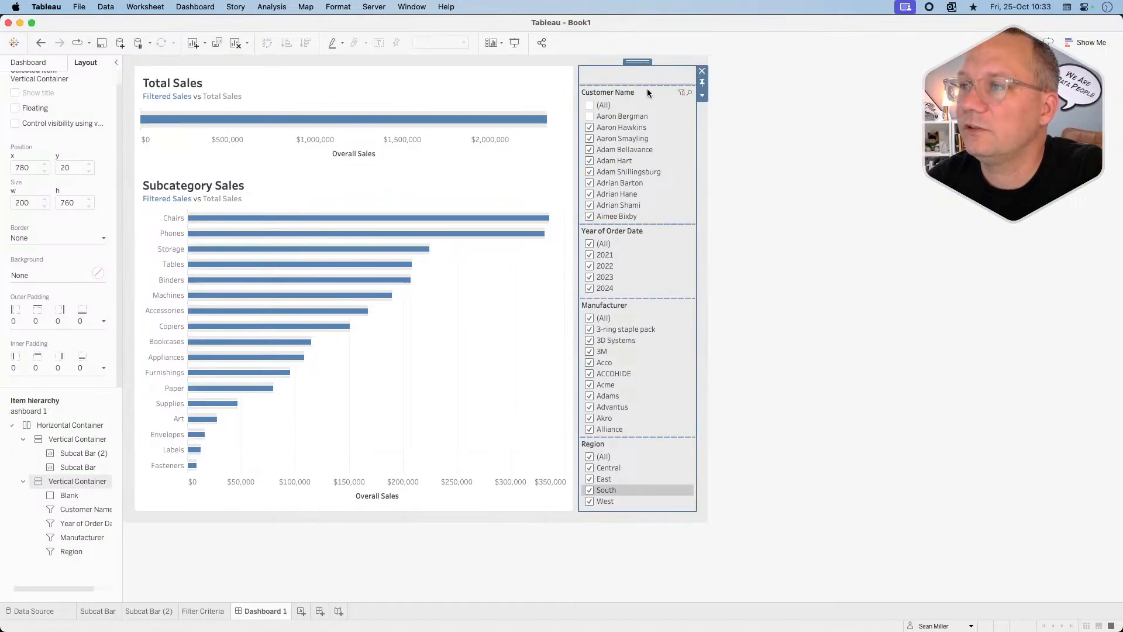
{"action": "left_click", "coordinate": [647, 71]}
{"action": "left_click", "coordinate": [702, 71]}
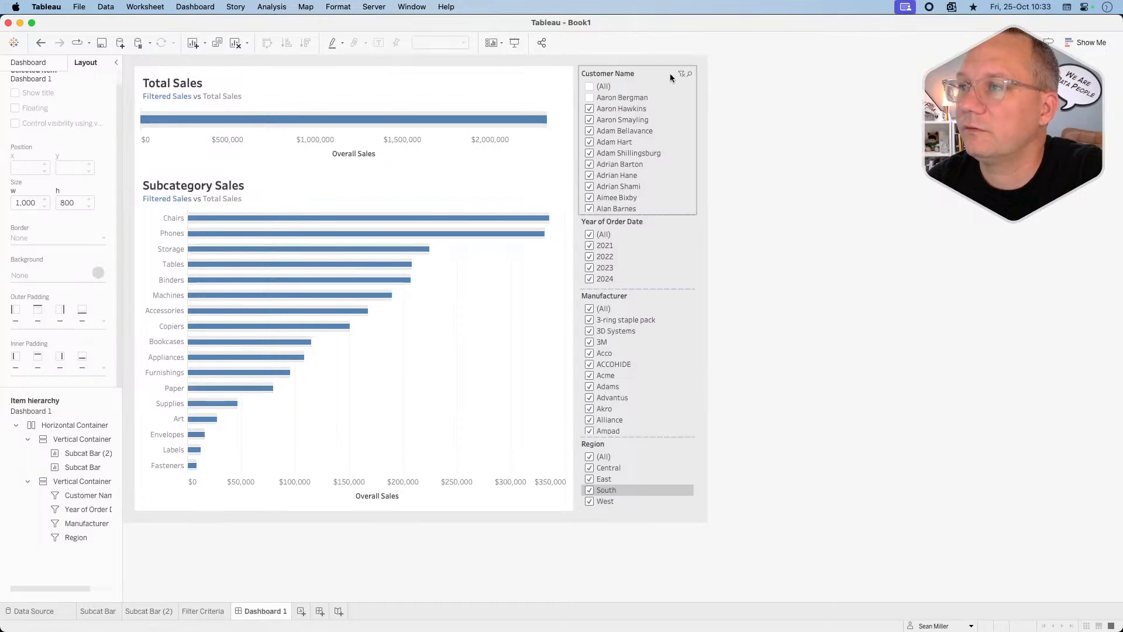
Clear and reselect (All) in the Customer Name filter so every customer is included.
{"action": "left_click", "coordinate": [660, 73]}
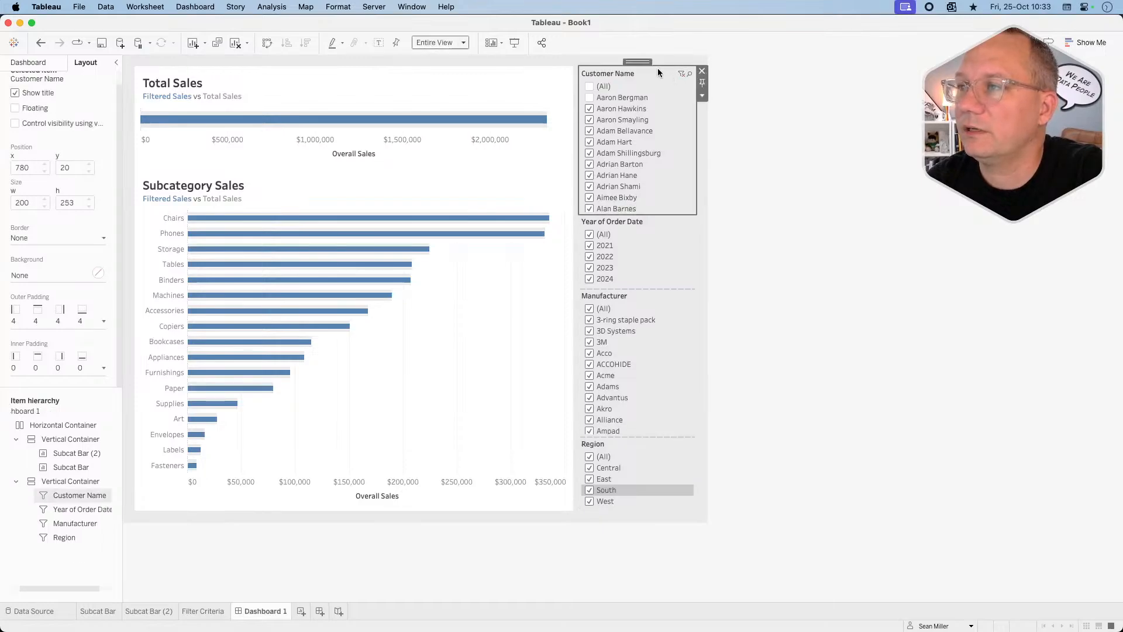
{"action": "left_click", "coordinate": [589, 87]}
{"action": "left_click", "coordinate": [590, 88]}
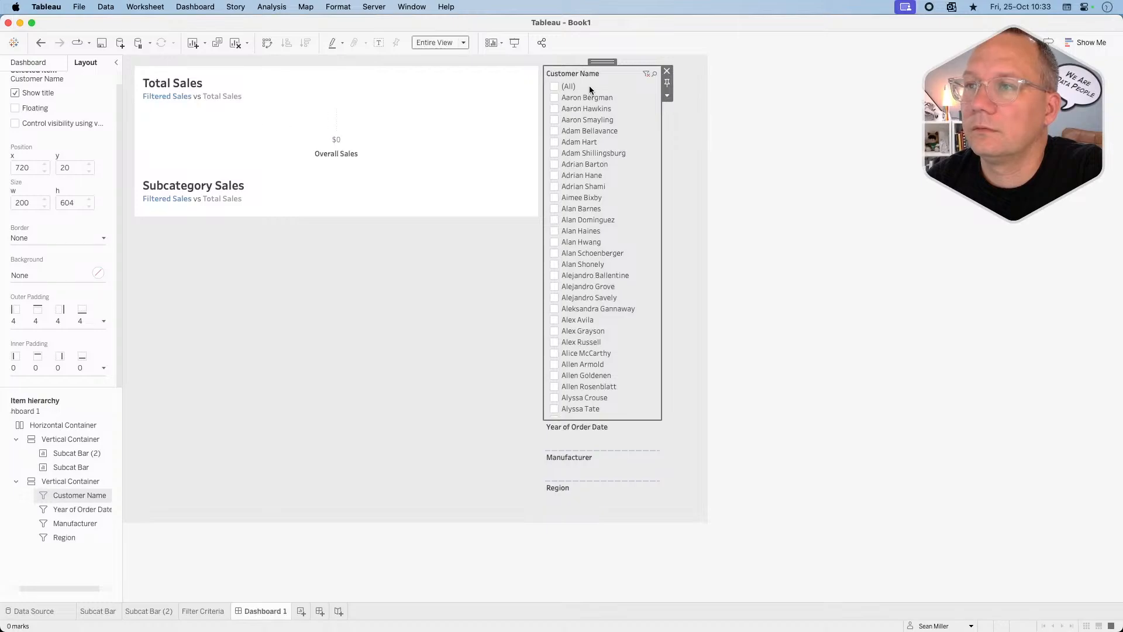
{"action": "left_click", "coordinate": [554, 86]}
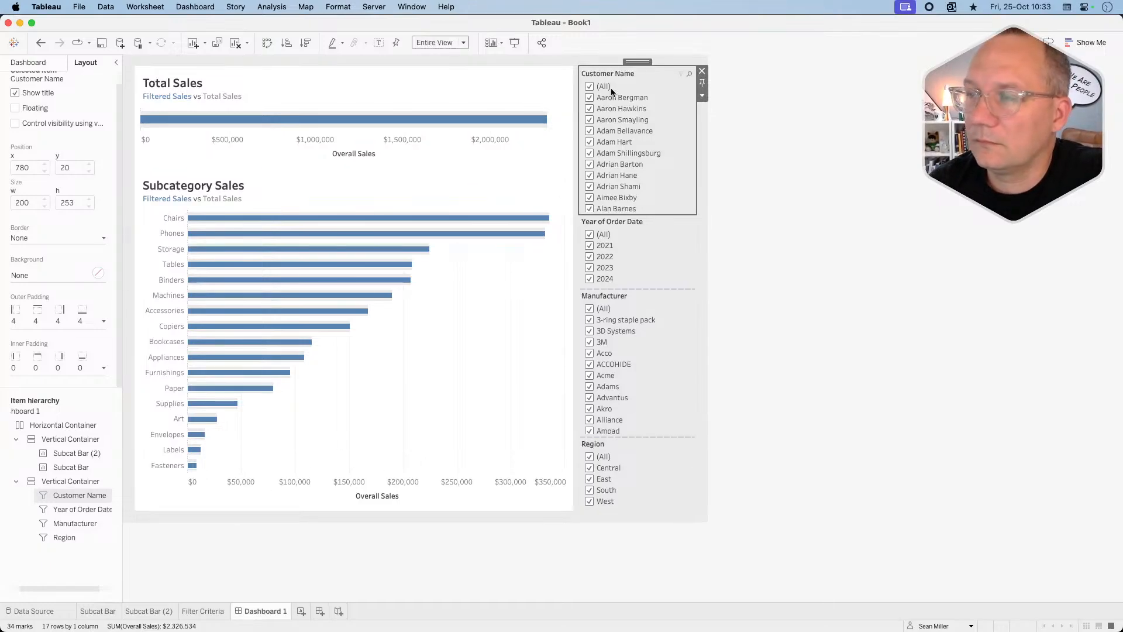
Set only the left outer padding of the filter column's vertical container to 10 pixels.
{"action": "double_click", "coordinate": [637, 61]}
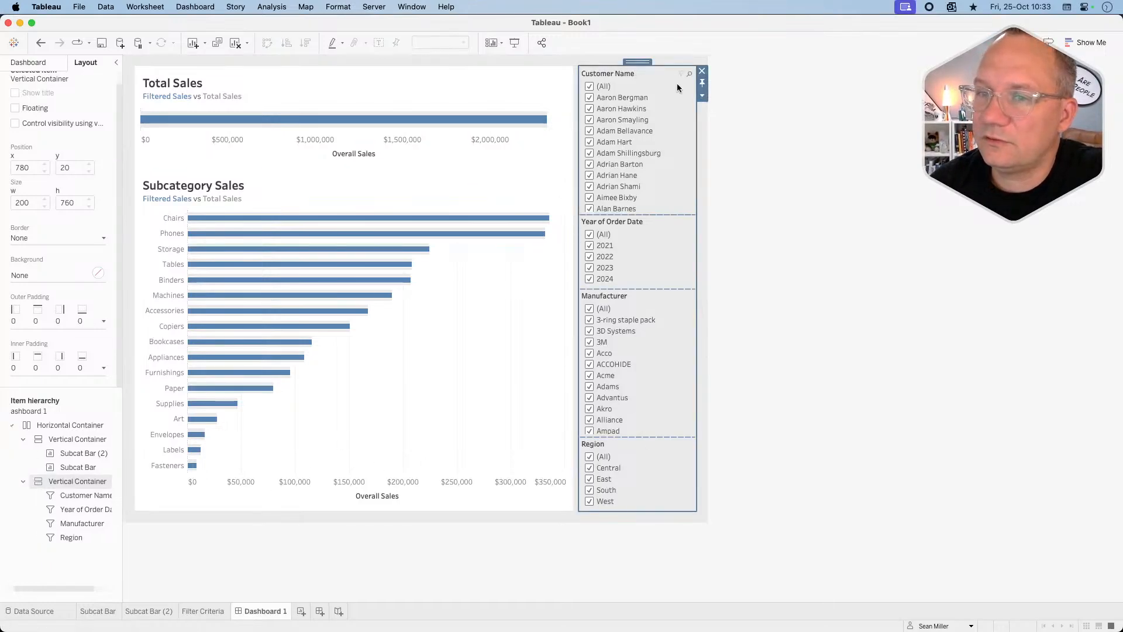
{"action": "left_click", "coordinate": [30, 322]}
{"action": "left_click", "coordinate": [22, 339]}
{"action": "left_click", "coordinate": [24, 389]}
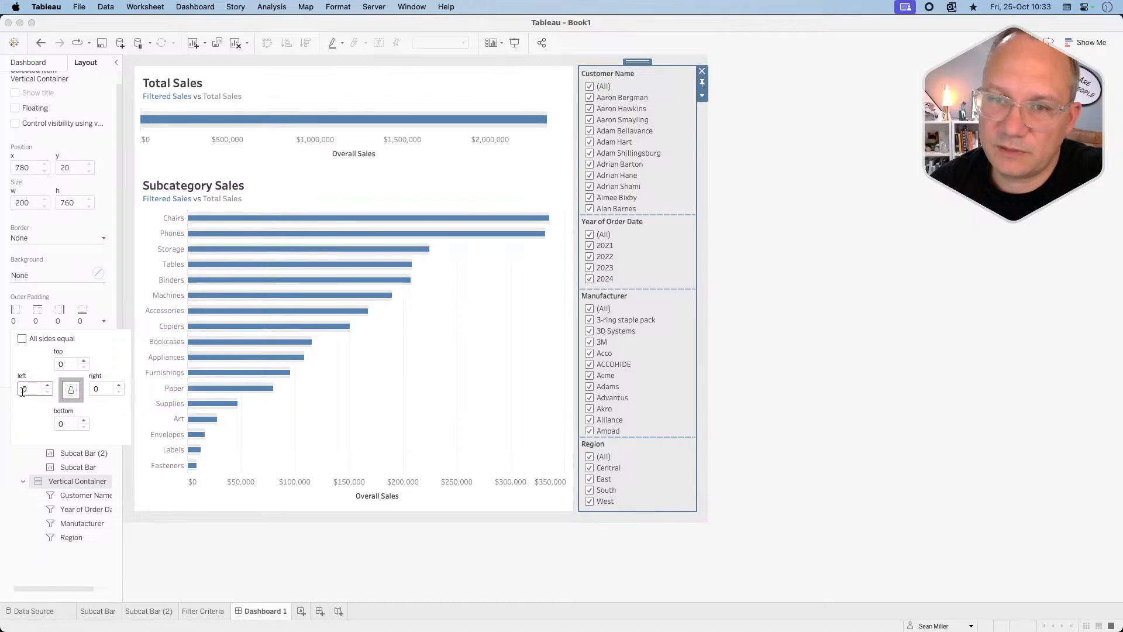
{"action": "type", "text": "1"}
{"action": "key", "text": "Return"}
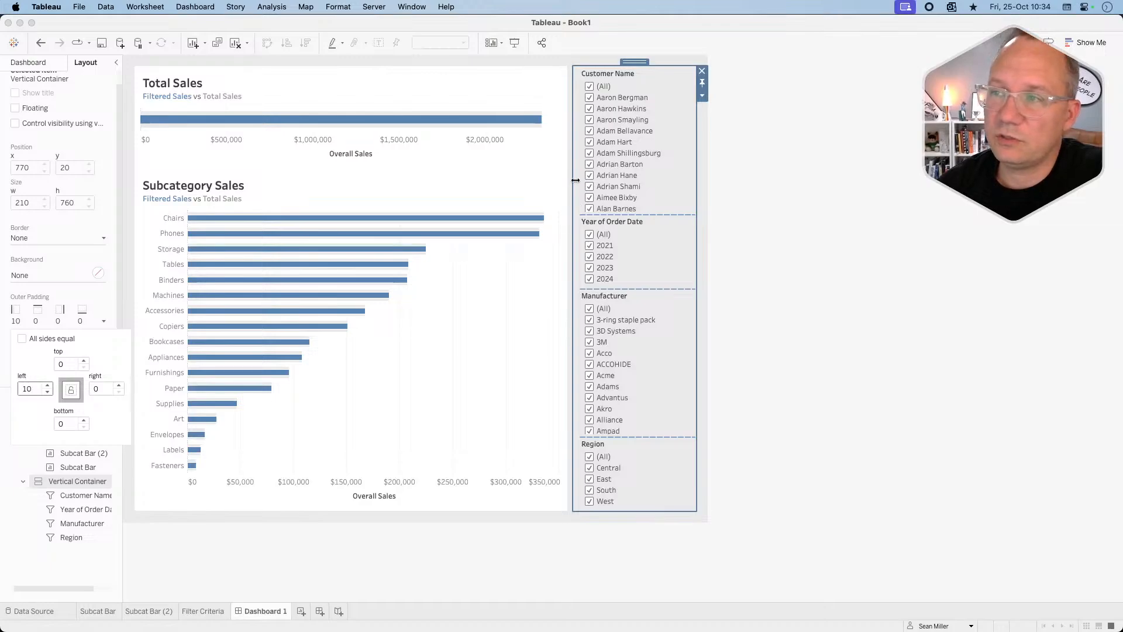
Set only the top outer padding of the Subcategory Sales chart to 10 pixels.
{"action": "mouse_move", "coordinate": [252, 304]}
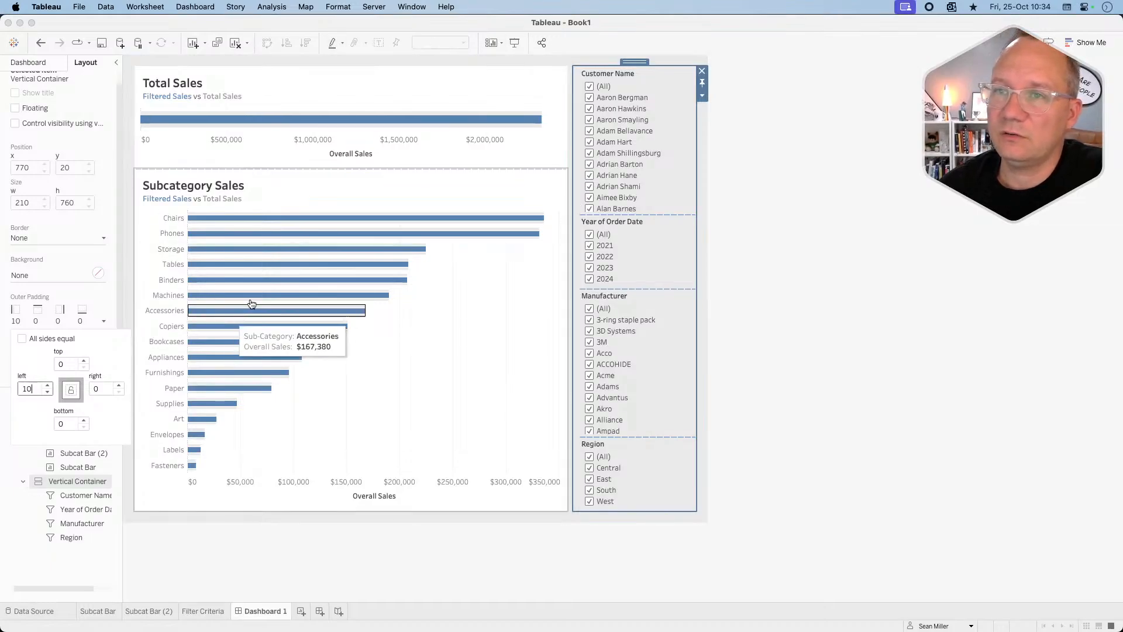
{"action": "left_click", "coordinate": [358, 193]}
{"action": "left_click", "coordinate": [58, 324]}
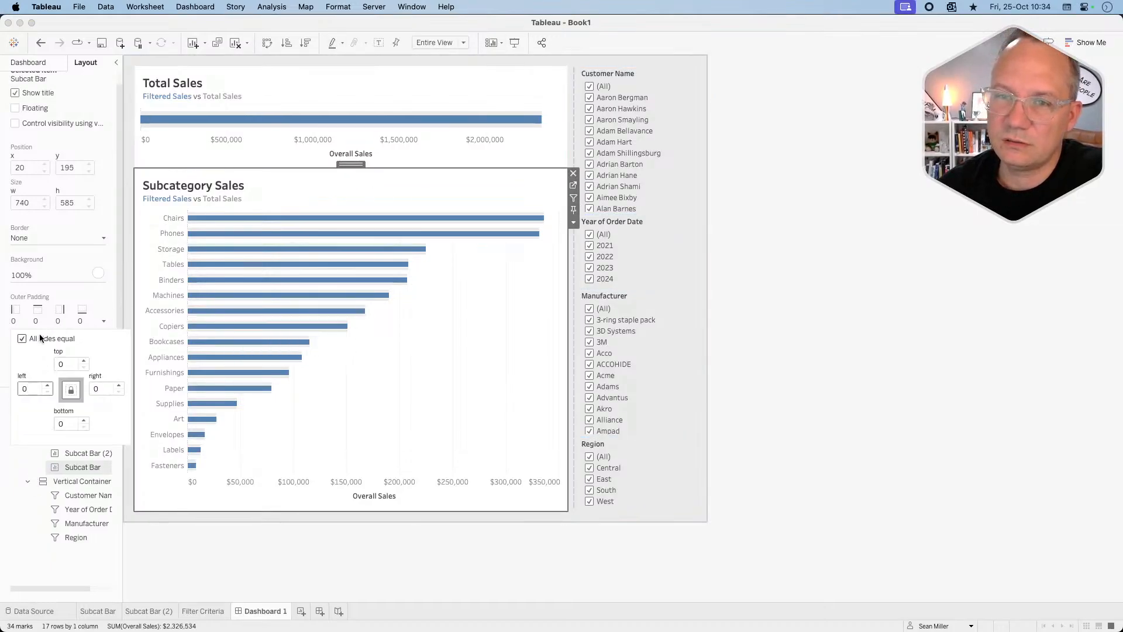
{"action": "left_click", "coordinate": [64, 365]}
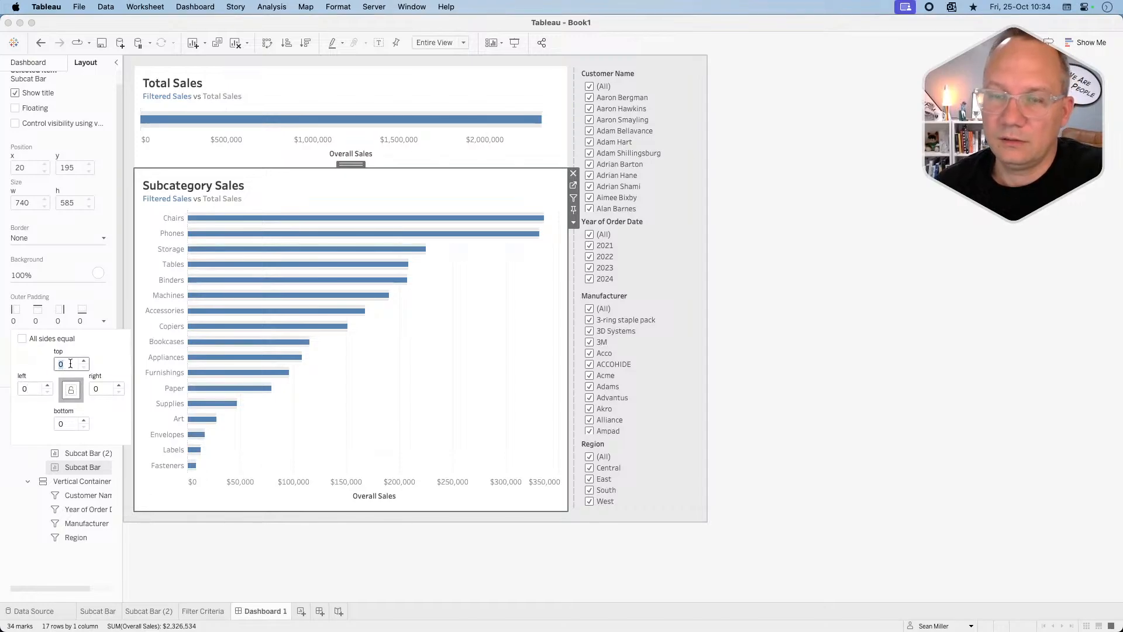
{"action": "type", "text": "10"}
{"action": "key", "text": "Return"}
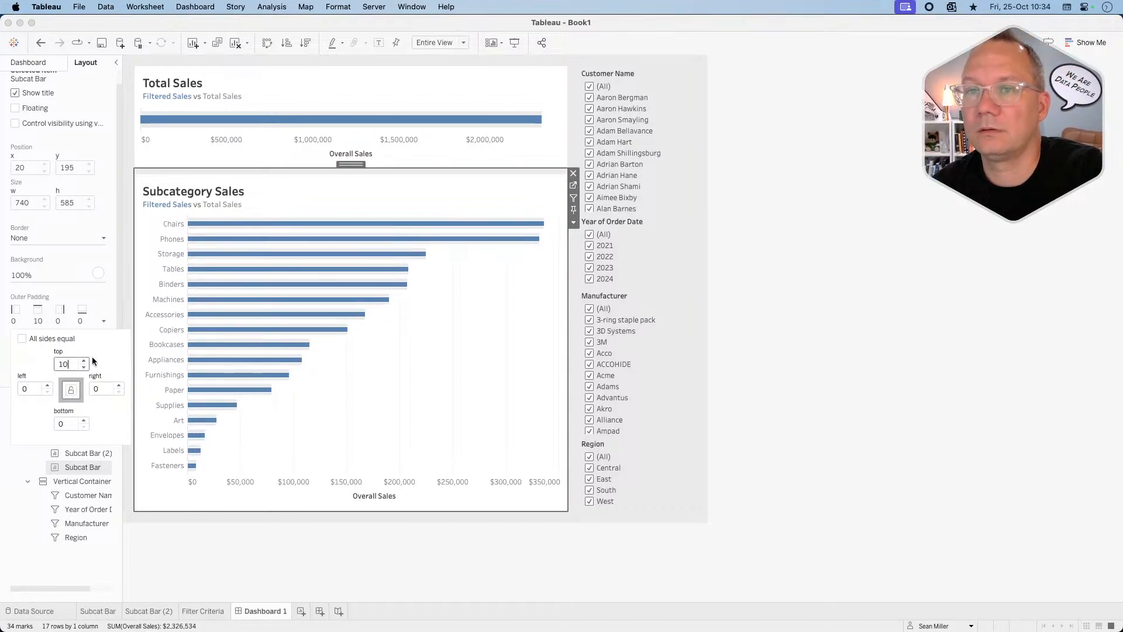
Set the bottom outer padding of the Total Sales chart to 10 pixels and deselect the chart.
{"action": "left_click", "coordinate": [297, 150]}
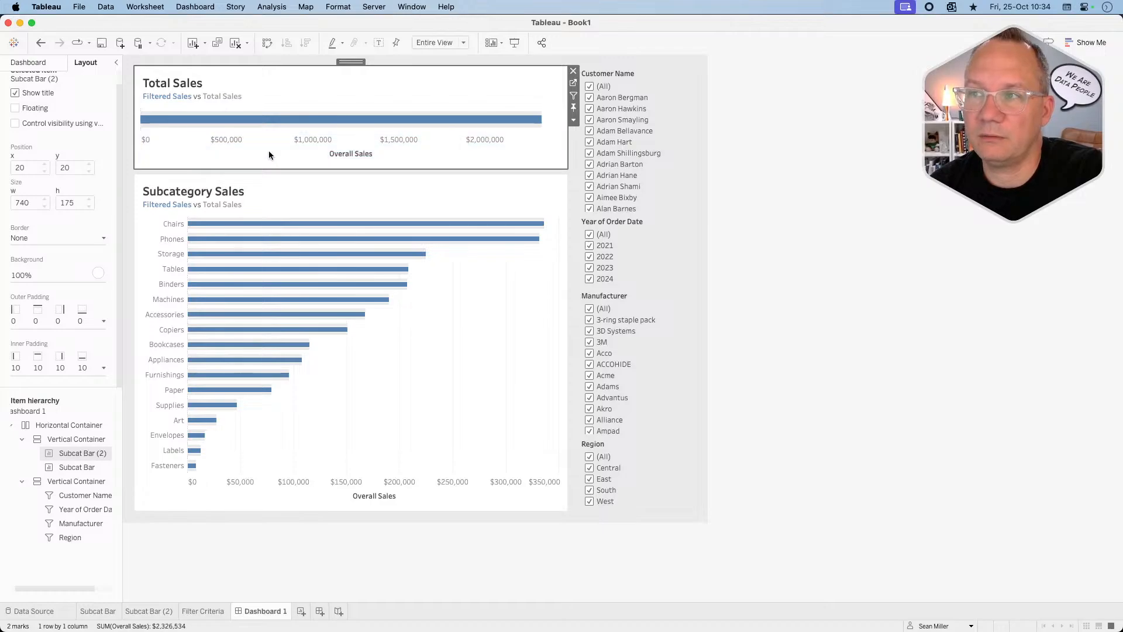
{"action": "left_click", "coordinate": [38, 320]}
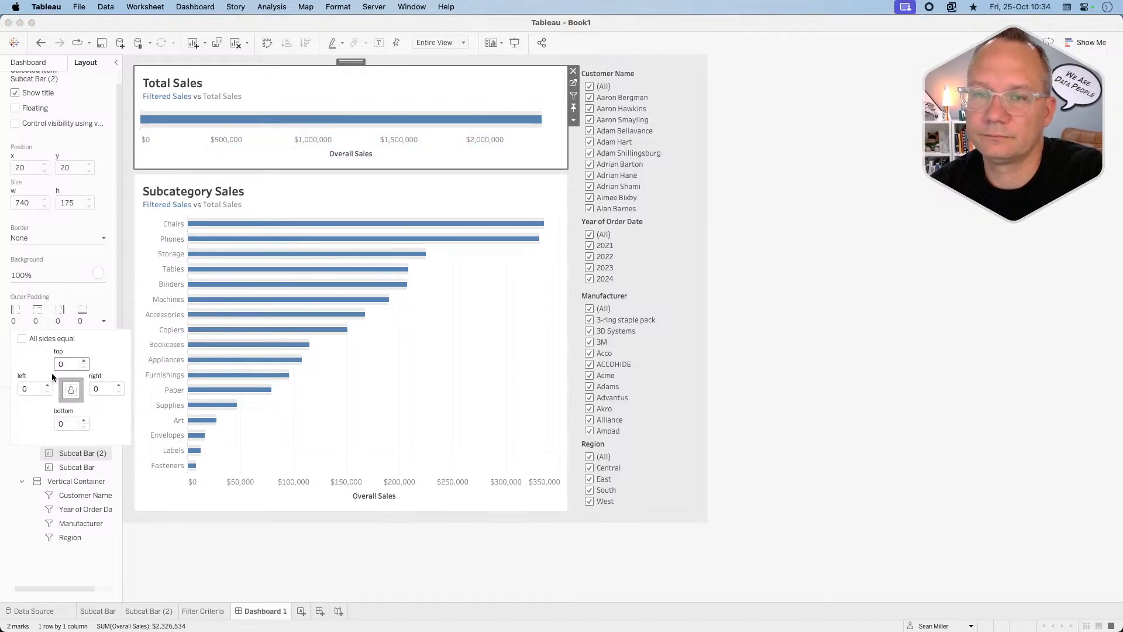
{"action": "left_click", "coordinate": [64, 422]}
{"action": "type", "text": "10"}
{"action": "key", "text": "Return"}
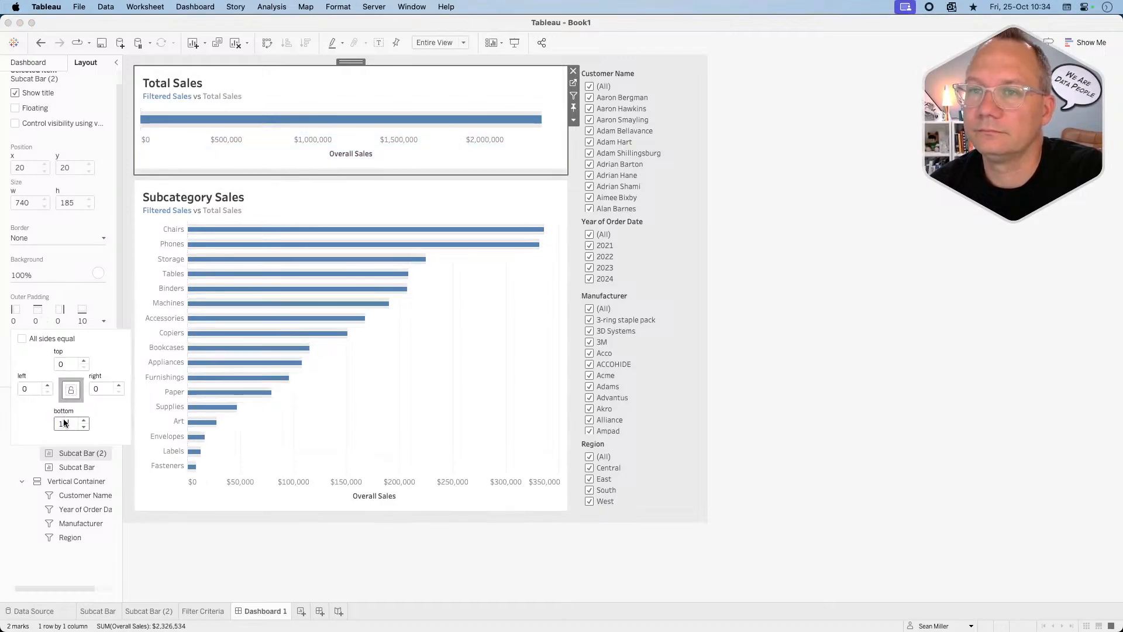
{"action": "left_click", "coordinate": [812, 299]}
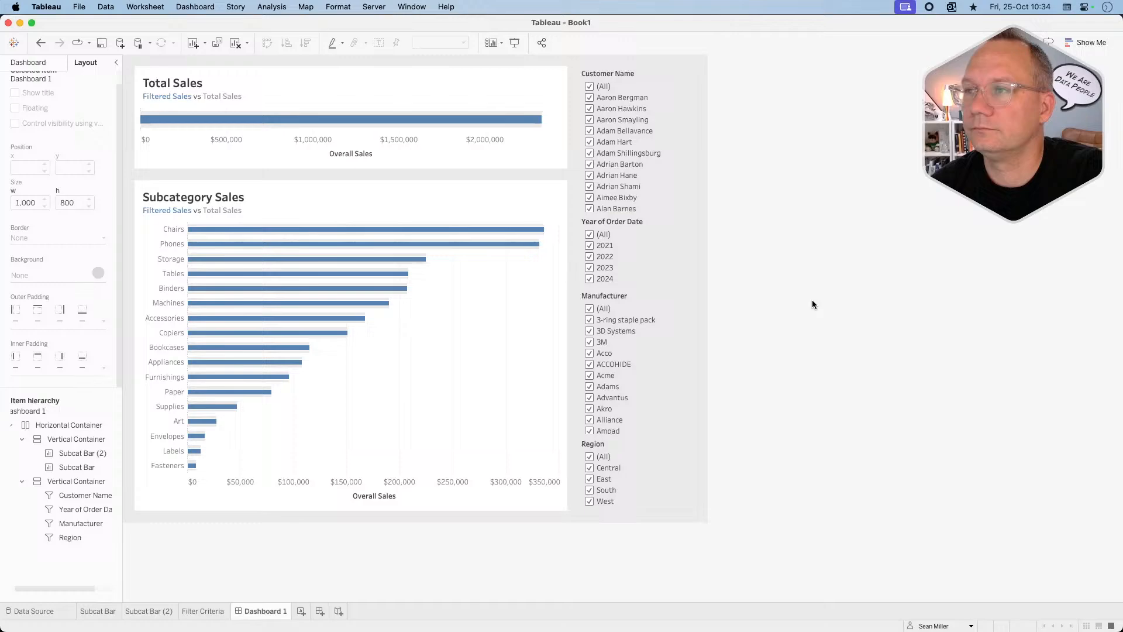
Select the filter column's vertical container and open its background colour choices.
{"action": "left_click", "coordinate": [672, 73]}
{"action": "double_click", "coordinate": [641, 62]}
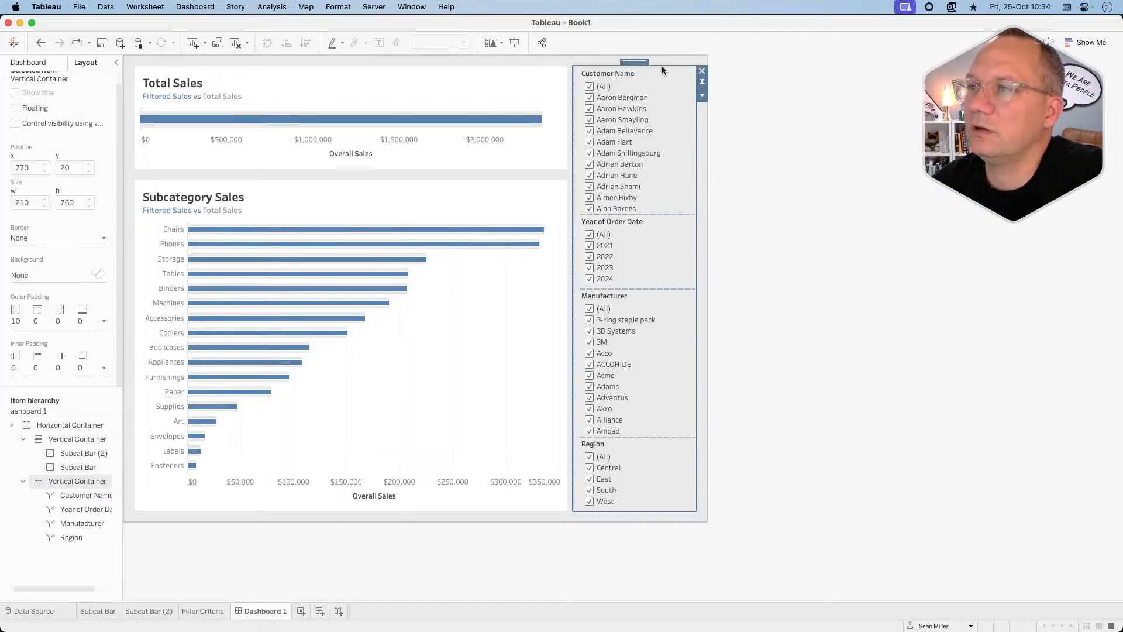
{"action": "left_click", "coordinate": [50, 275]}
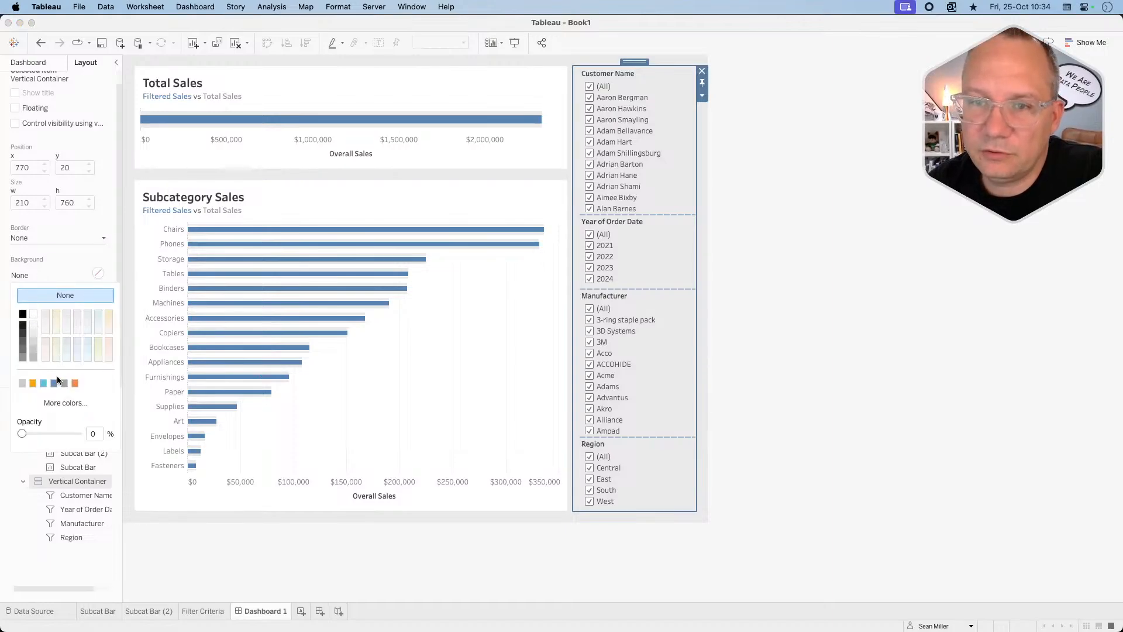
Switch to the challenge page in Arc, look up the hex codes in its colour palette and return to Tableau.
{"action": "key", "text": "super+Tab"}
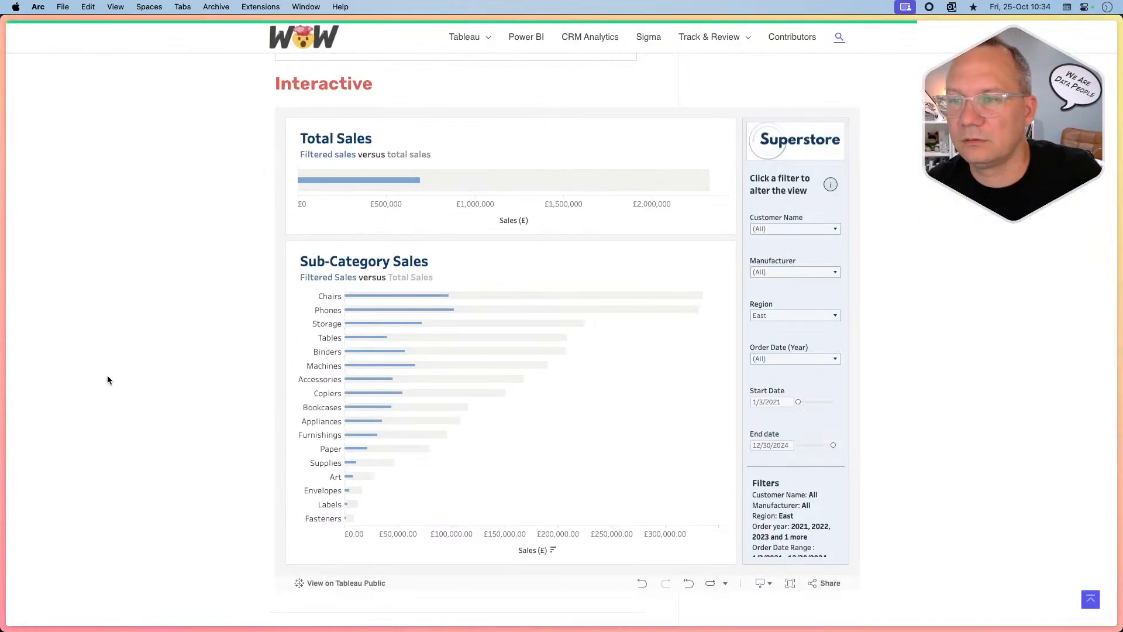
{"action": "scroll", "coordinate": [409, 371], "scroll_direction": "up", "scroll_amount": 1}
{"action": "scroll", "coordinate": [411, 373], "scroll_direction": "down", "scroll_amount": 15}
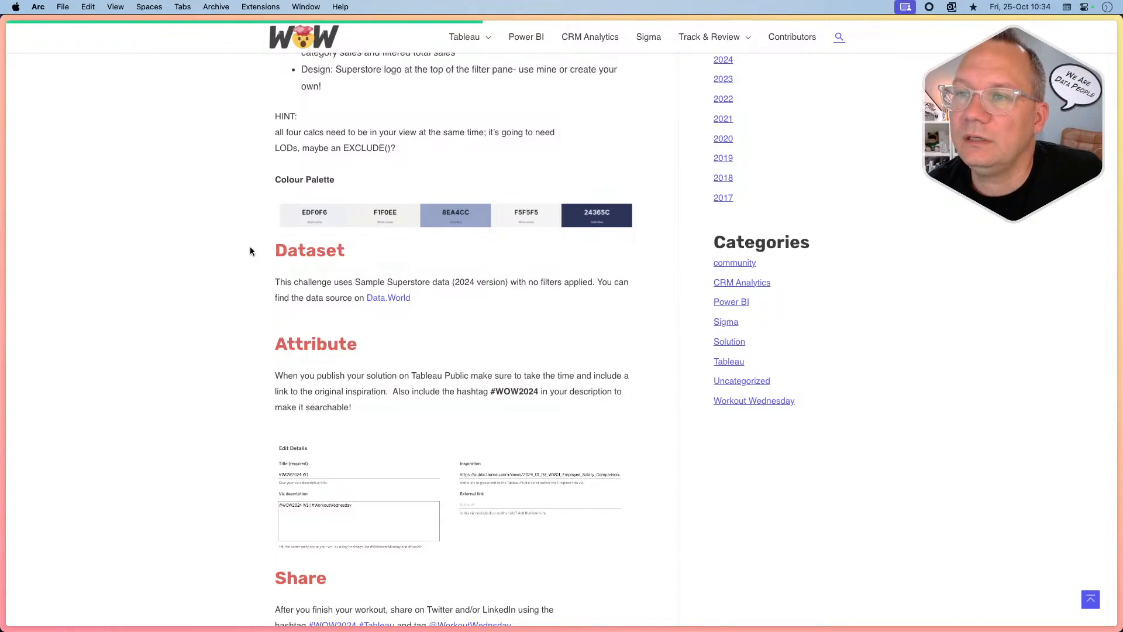
{"action": "key", "text": "super+Tab"}
{"action": "key", "text": "super+Tab"}
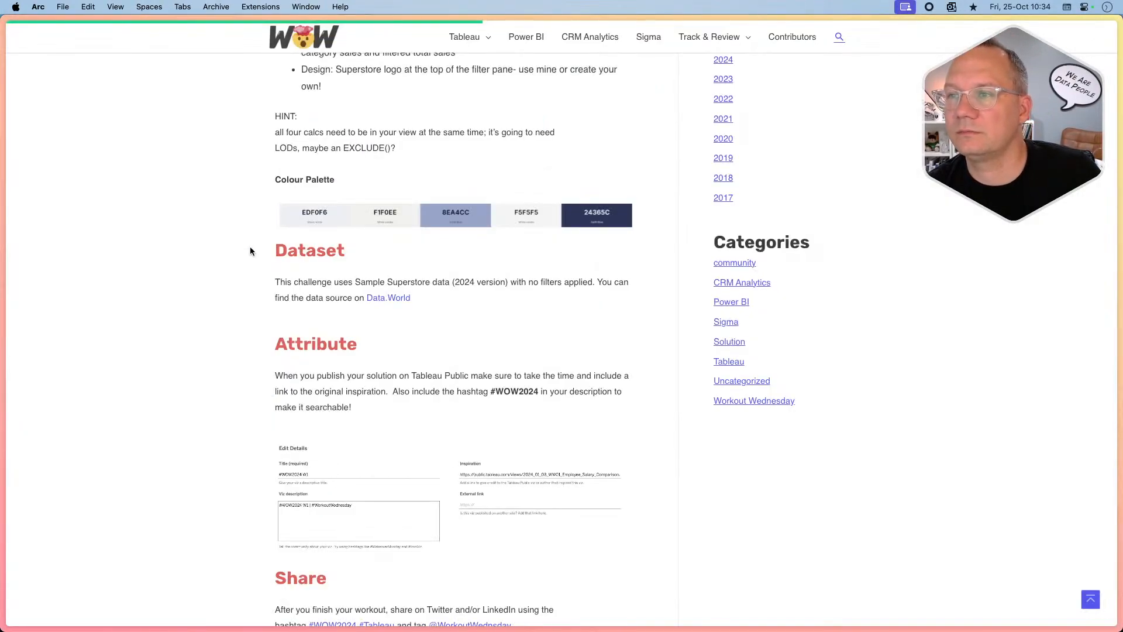
{"action": "key", "text": "super+Tab"}
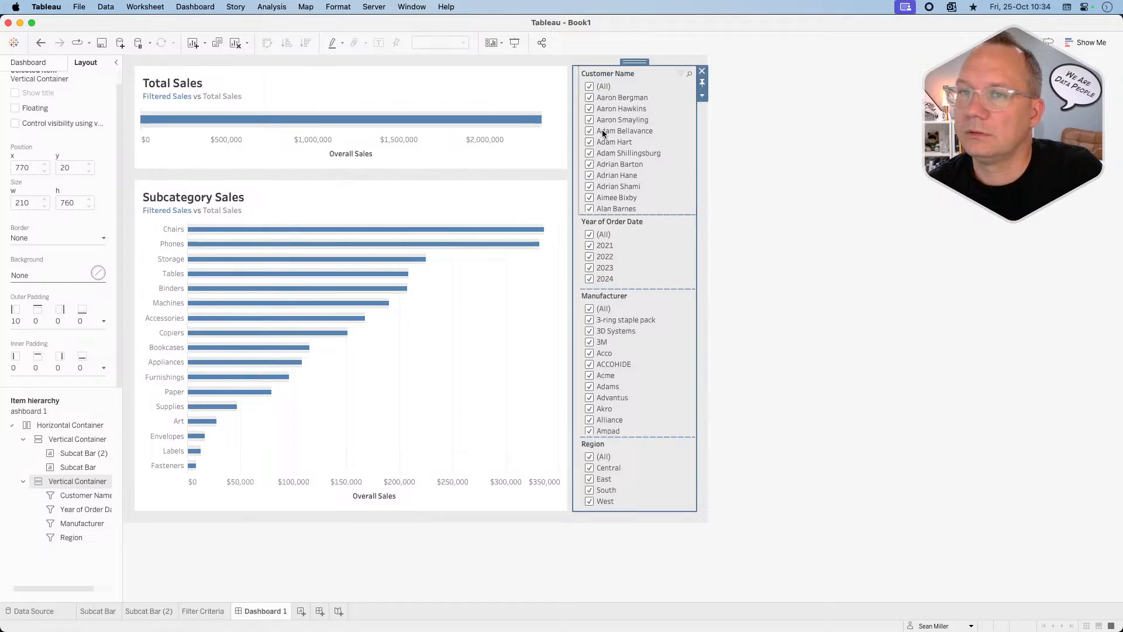
Set the filter column container's background to the custom hex colour EDF0F6.
{"action": "left_click", "coordinate": [40, 275]}
{"action": "left_click", "coordinate": [66, 402]}
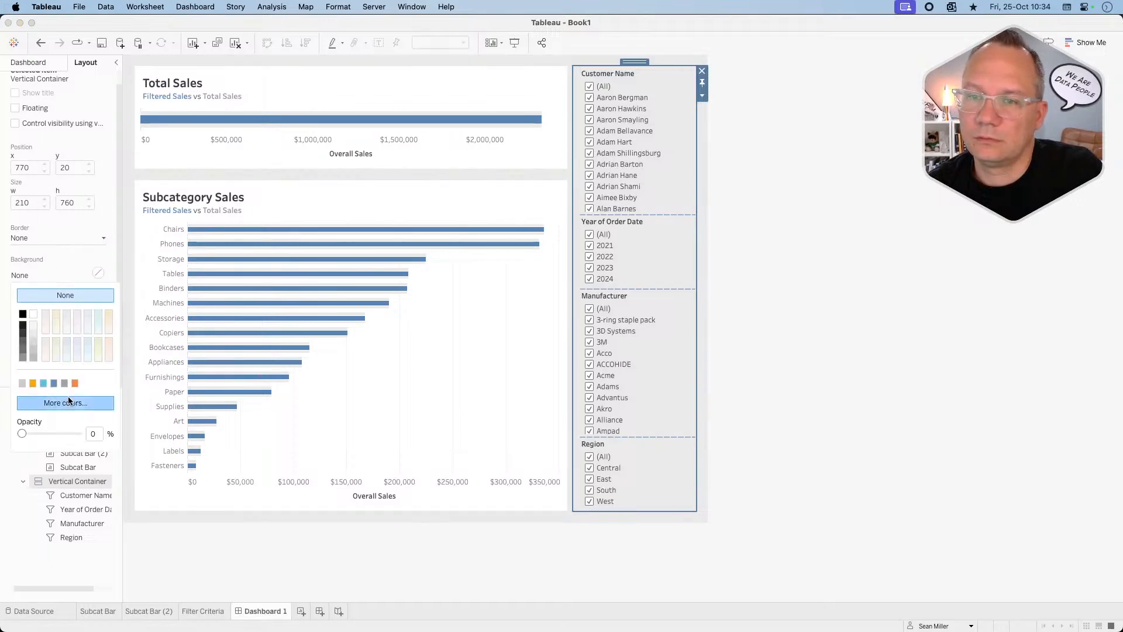
{"action": "double_click", "coordinate": [694, 256]}
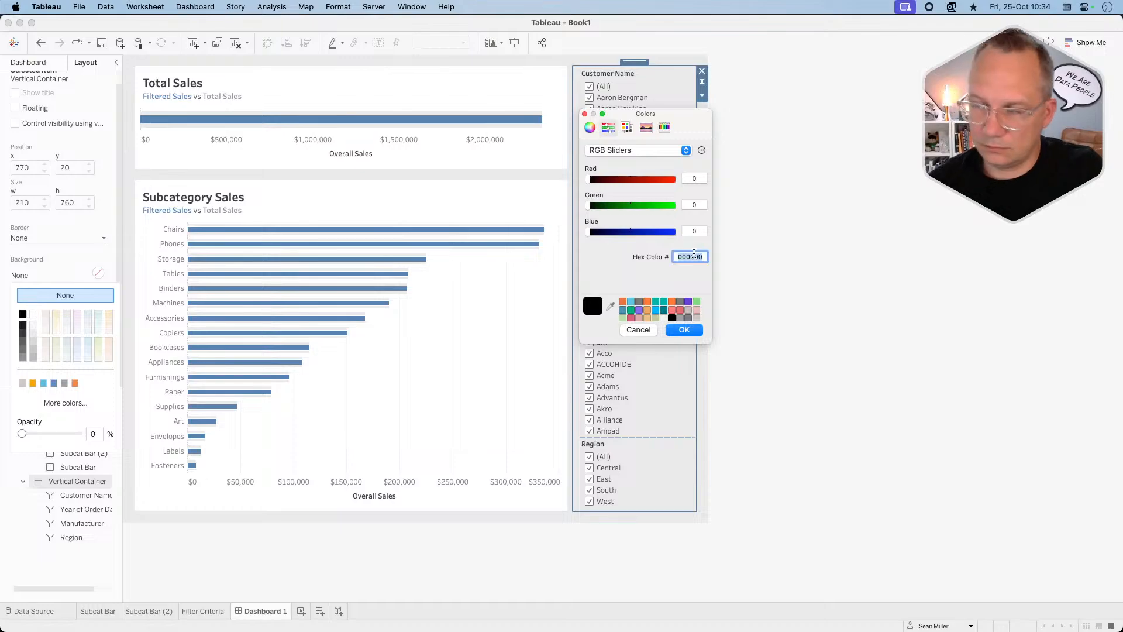
{"action": "type", "text": "edf0"}
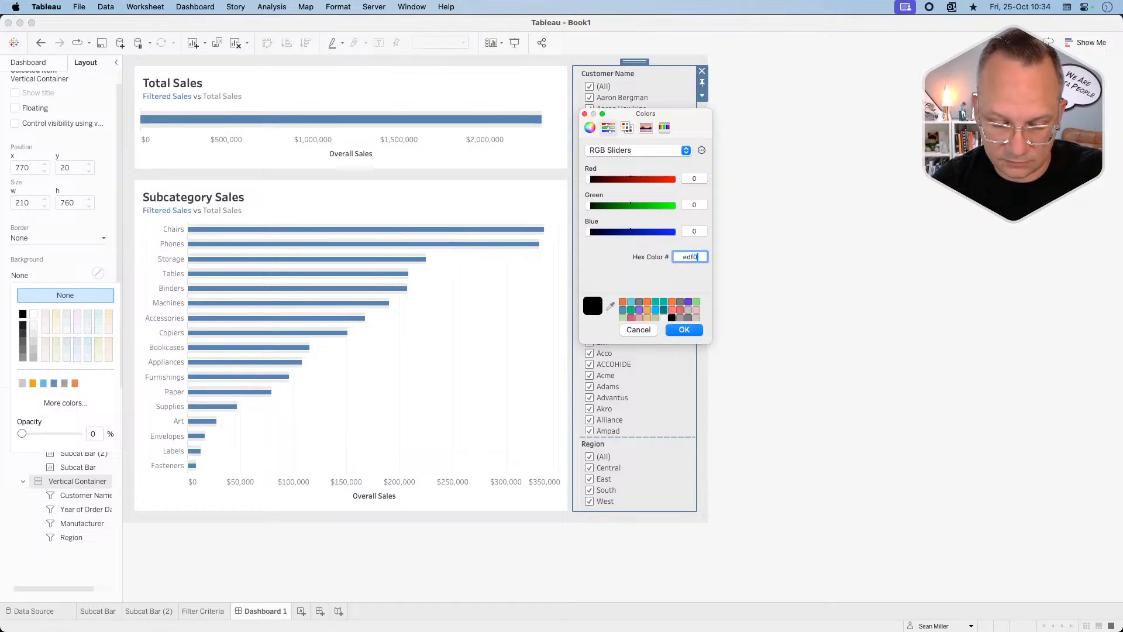
{"action": "type", "text": "f6"}
{"action": "key", "text": "Return"}
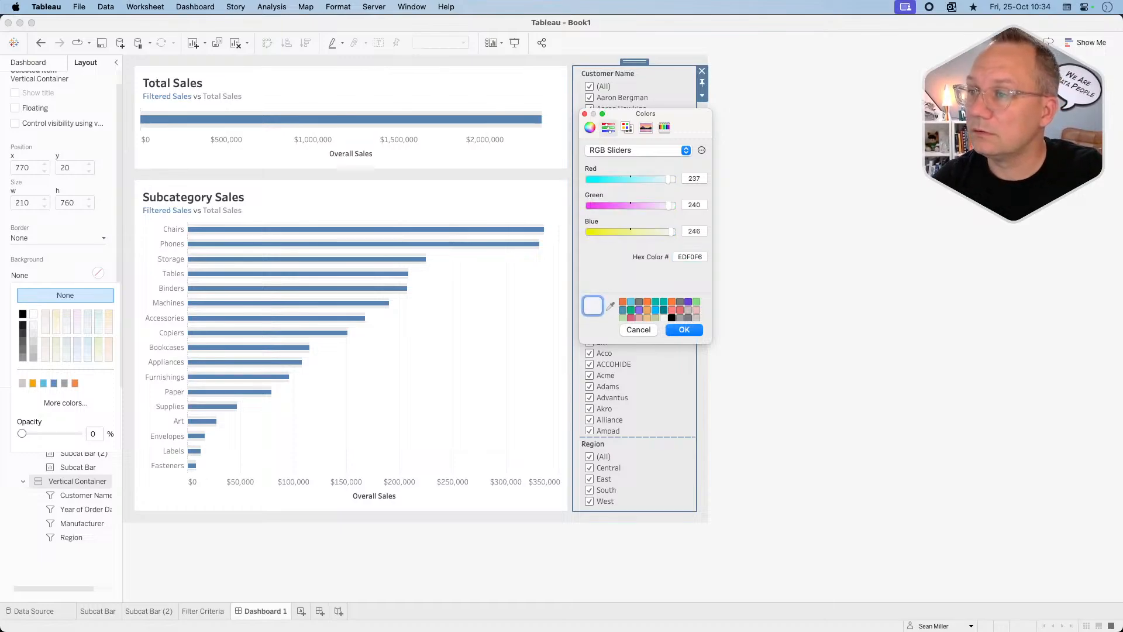
{"action": "left_click", "coordinate": [694, 333]}
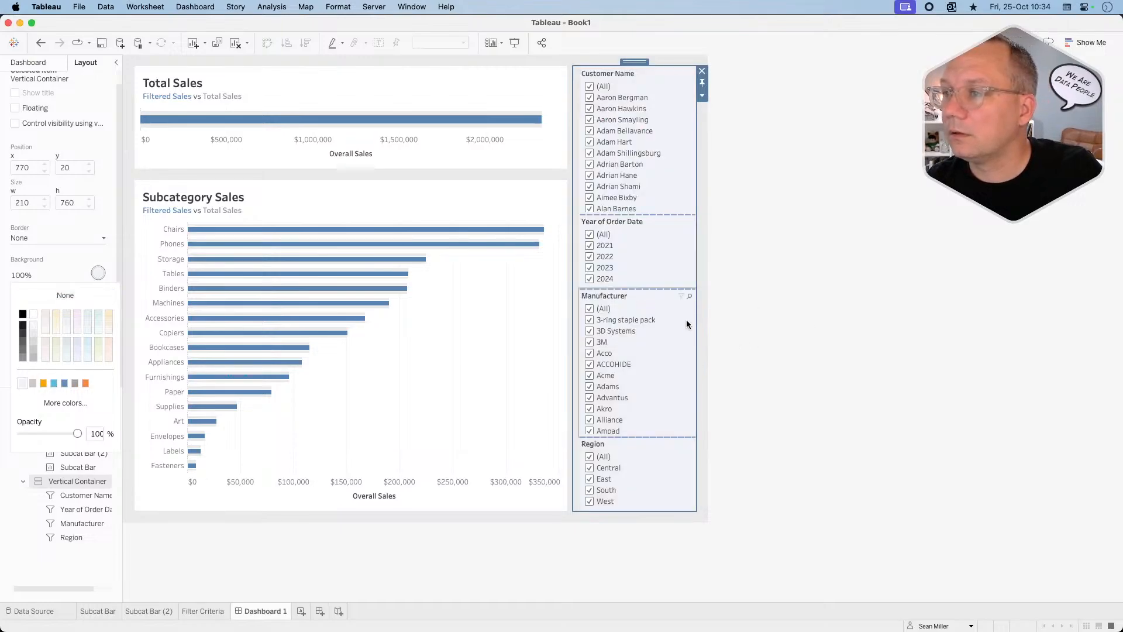
{"action": "left_click", "coordinate": [775, 296]}
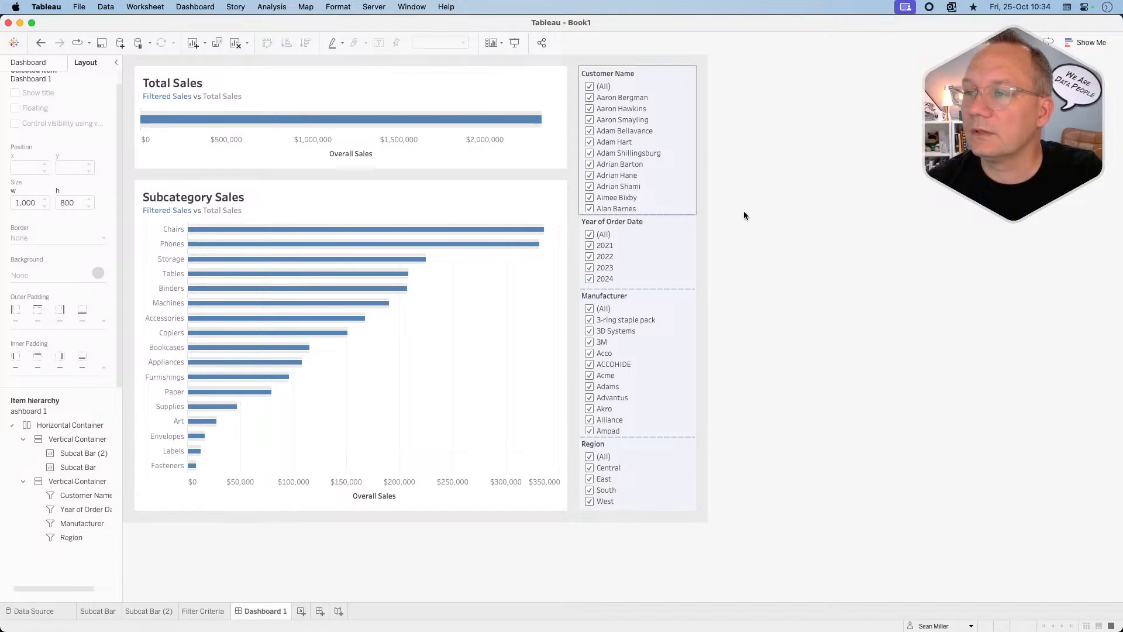
Switch to the challenge page in Arc and check the design requirement for the Superstore logo in the filter pane.
{"action": "key", "text": "super+Tab"}
{"action": "scroll", "coordinate": [557, 303], "scroll_direction": "up", "scroll_amount": 10}
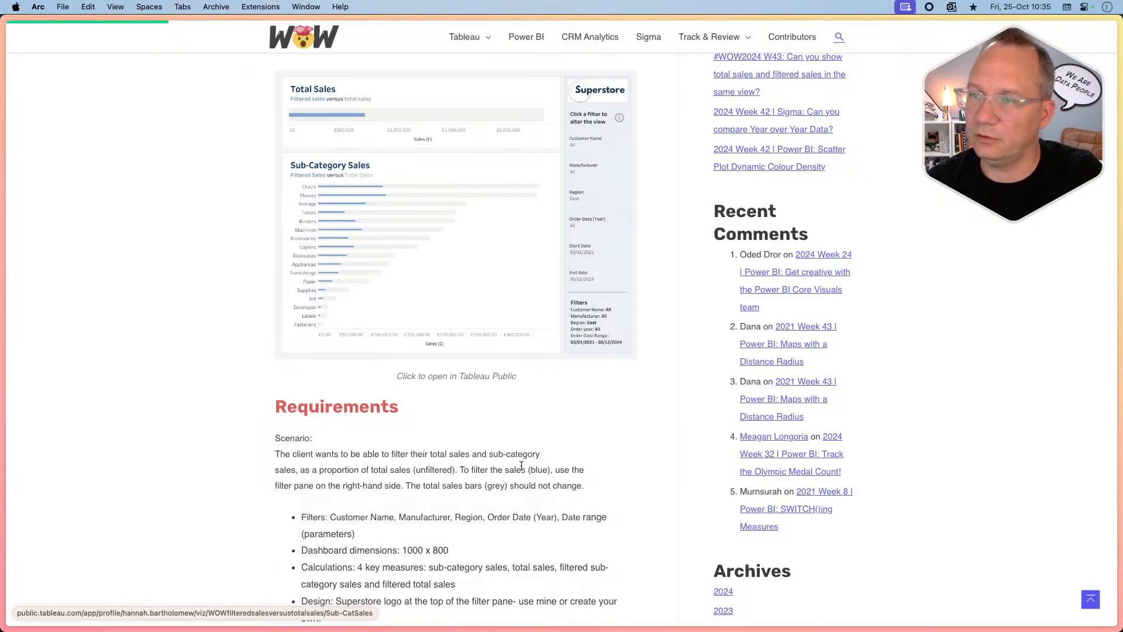
{"action": "scroll", "coordinate": [445, 544], "scroll_direction": "down", "scroll_amount": 1}
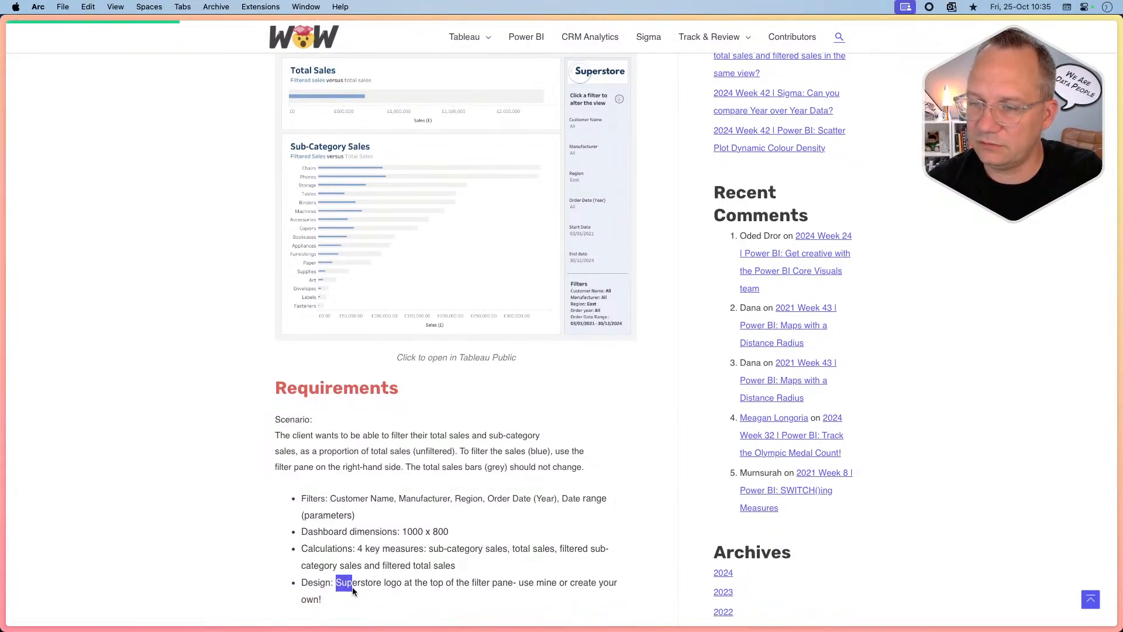
Highlight the Superstore logo requirement, compare the sample dashboard in Arc with the dashboard in Tableau, and return to Tableau.
{"action": "left_click_drag", "start_coordinate": [352, 591], "coordinate": [377, 592]}
{"action": "scroll", "coordinate": [496, 325], "scroll_direction": "up", "scroll_amount": 2}
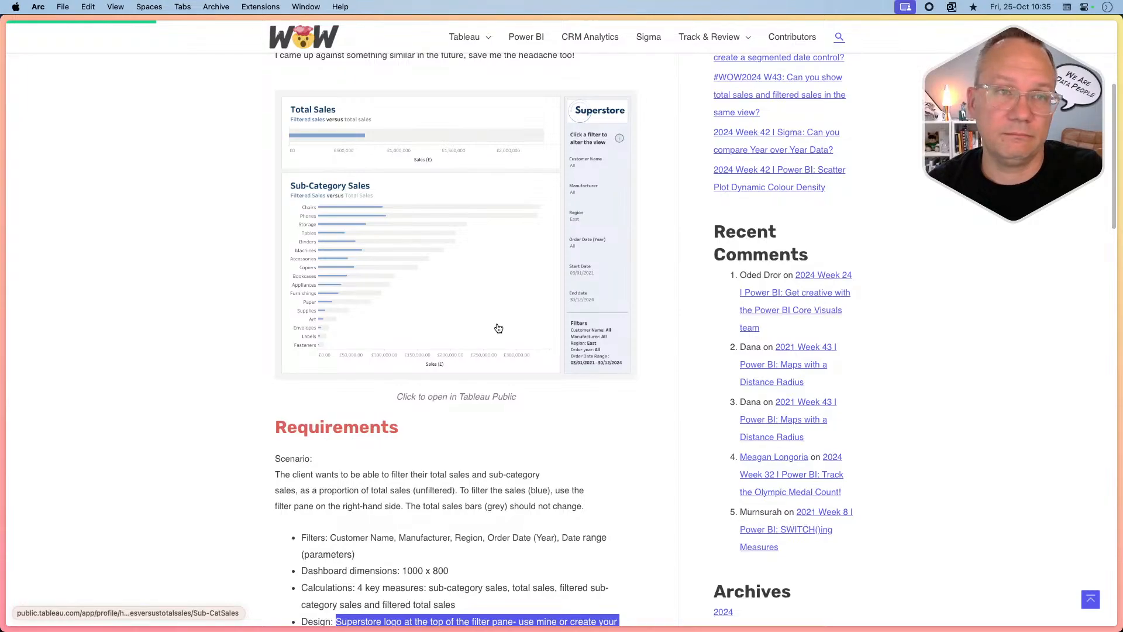
{"action": "key", "text": "super+Tab"}
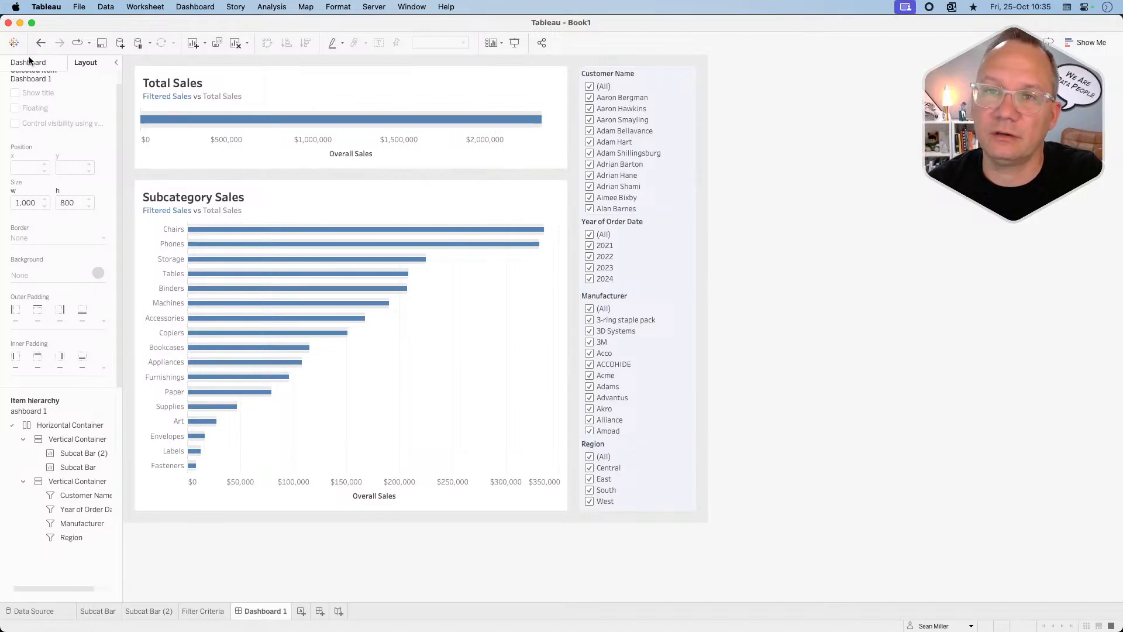
{"action": "key", "text": "super+Tab"}
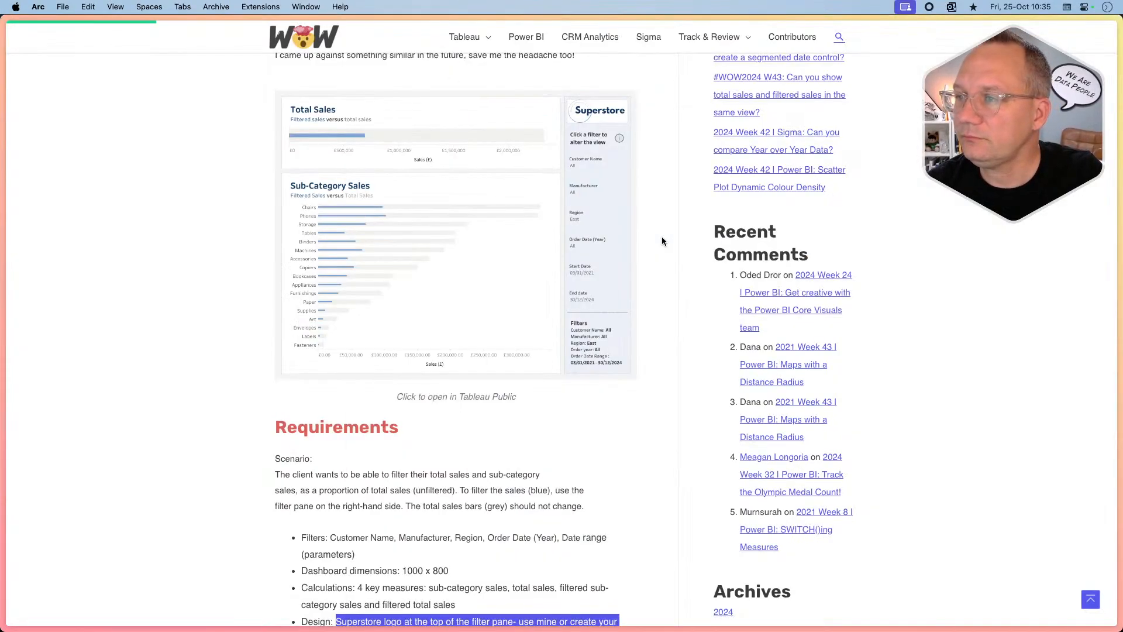
{"action": "key", "text": "super+Tab"}
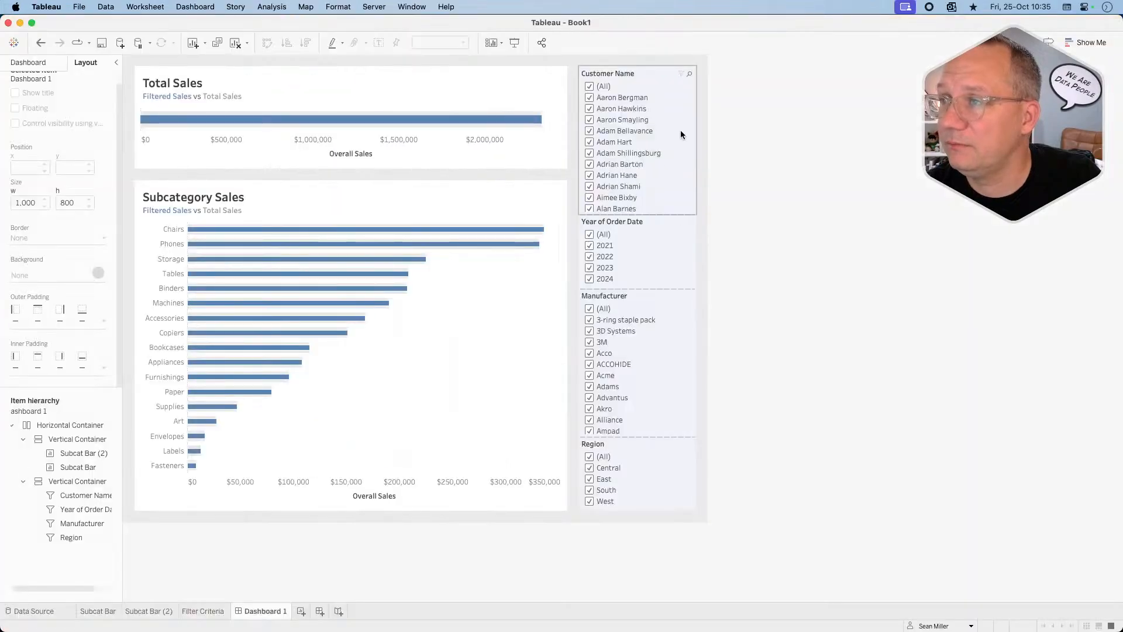
Reorder the filter column against the sample dashboard, moving Manufacturer and Region above Year of Order Date.
{"action": "left_click", "coordinate": [653, 308]}
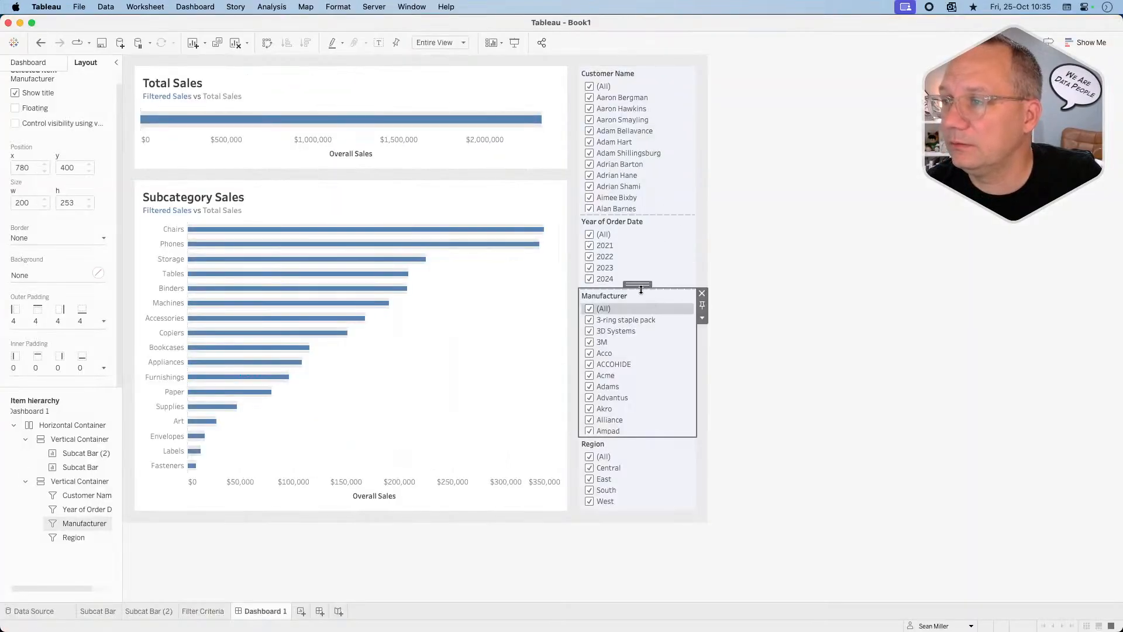
{"action": "left_click_drag", "start_coordinate": [641, 289], "coordinate": [638, 223]}
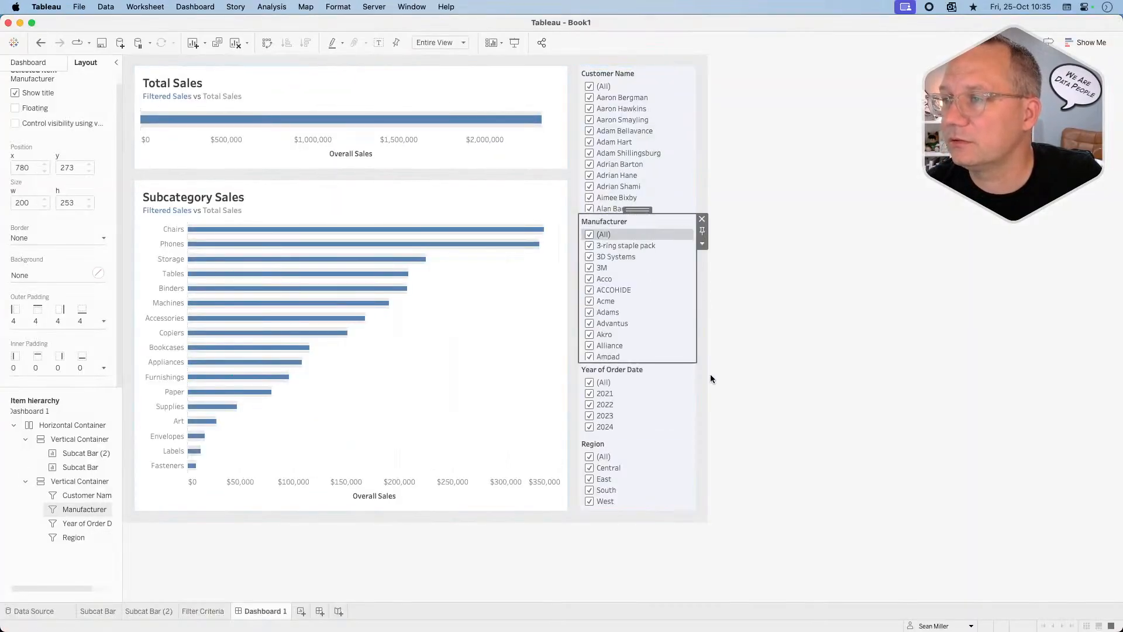
{"action": "key", "text": "super+Tab"}
{"action": "key", "text": "super+Tab"}
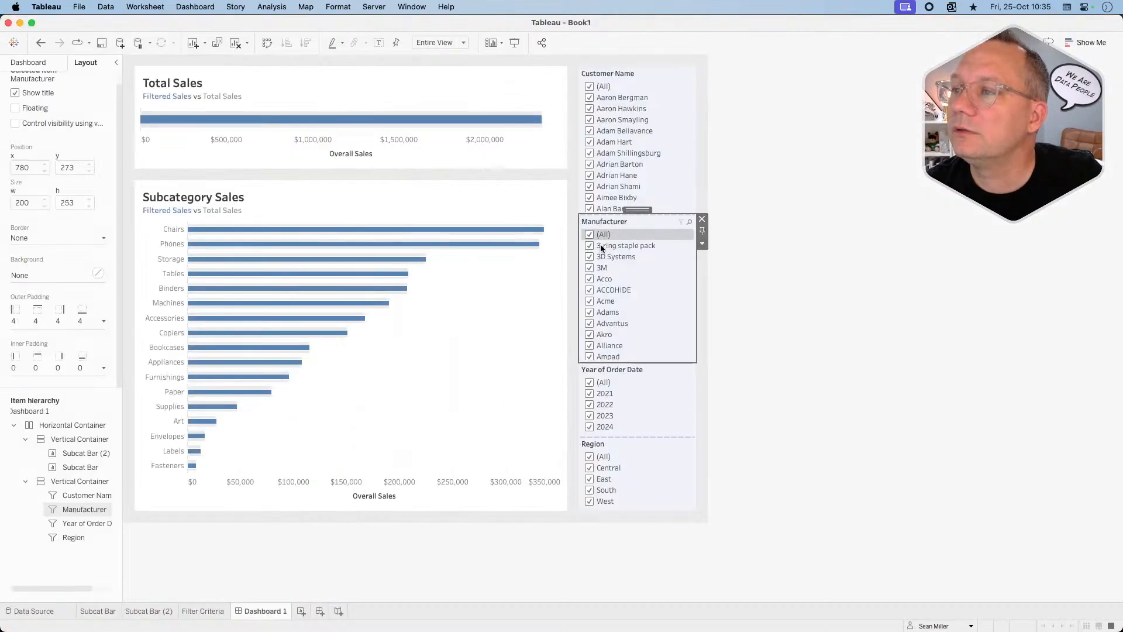
{"action": "left_click", "coordinate": [637, 440]}
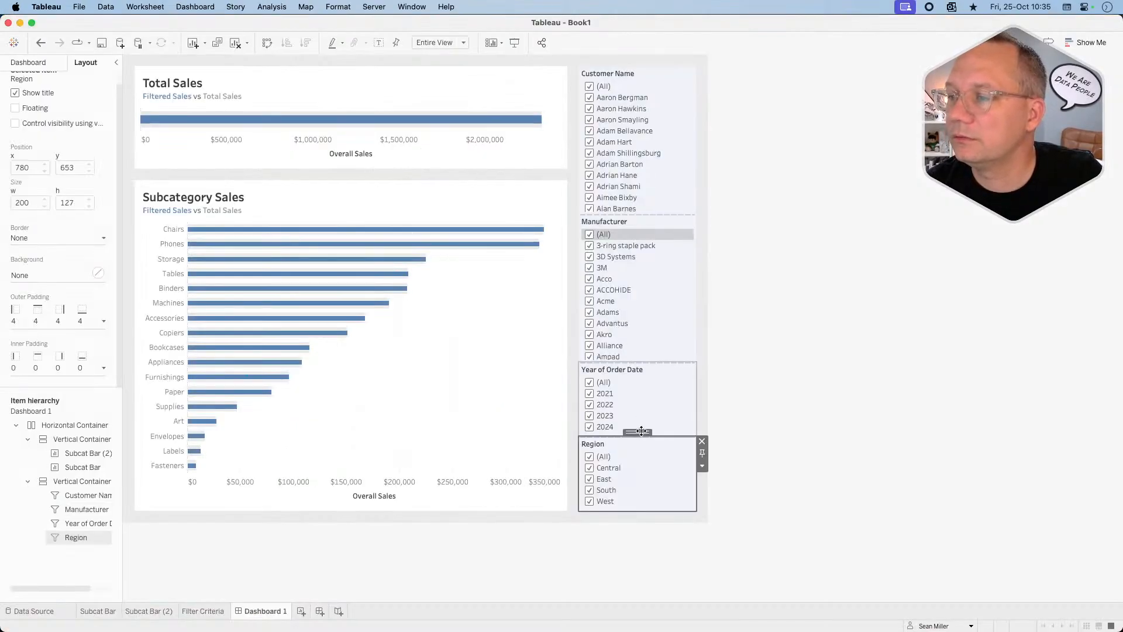
{"action": "left_click_drag", "start_coordinate": [639, 432], "coordinate": [641, 373]}
{"action": "key", "text": "super+Tab"}
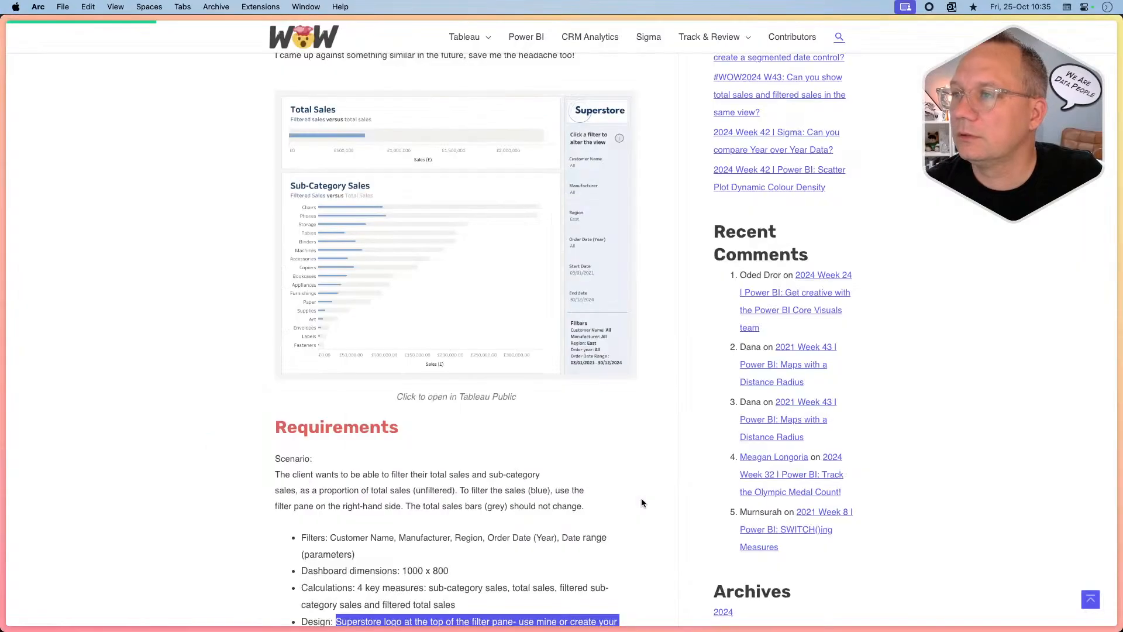
{"action": "key", "text": "super+Tab"}
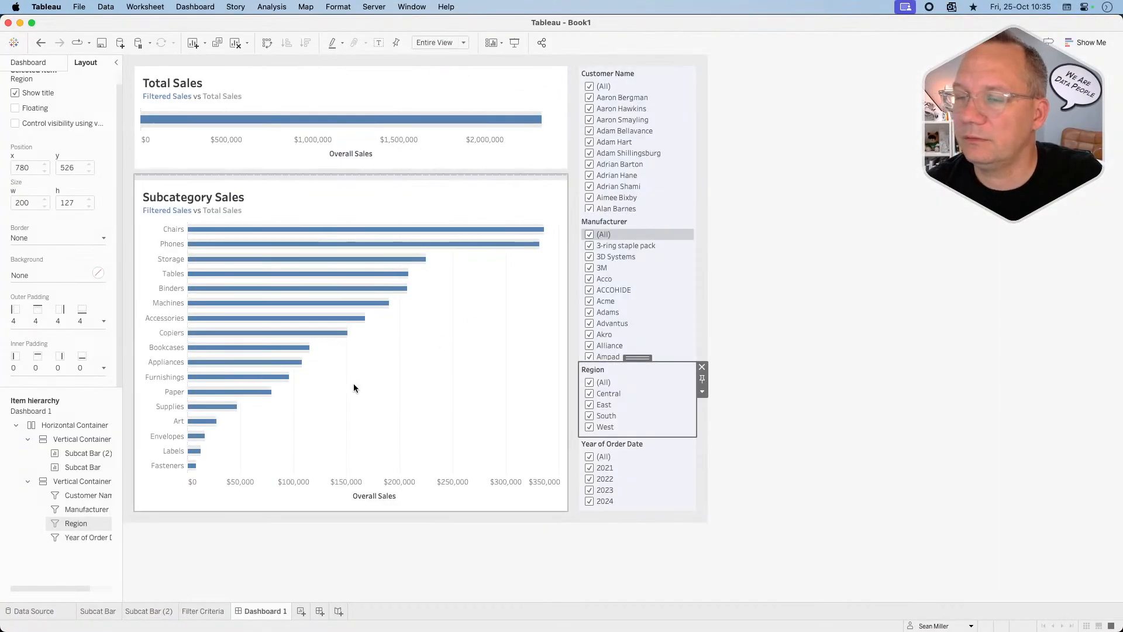
Show the Start Date and End Date parameter controls from the Subcategory Sales chart in the filter column.
{"action": "left_click", "coordinate": [427, 356]}
{"action": "left_click", "coordinate": [573, 228]}
{"action": "mouse_move", "coordinate": [661, 344]}
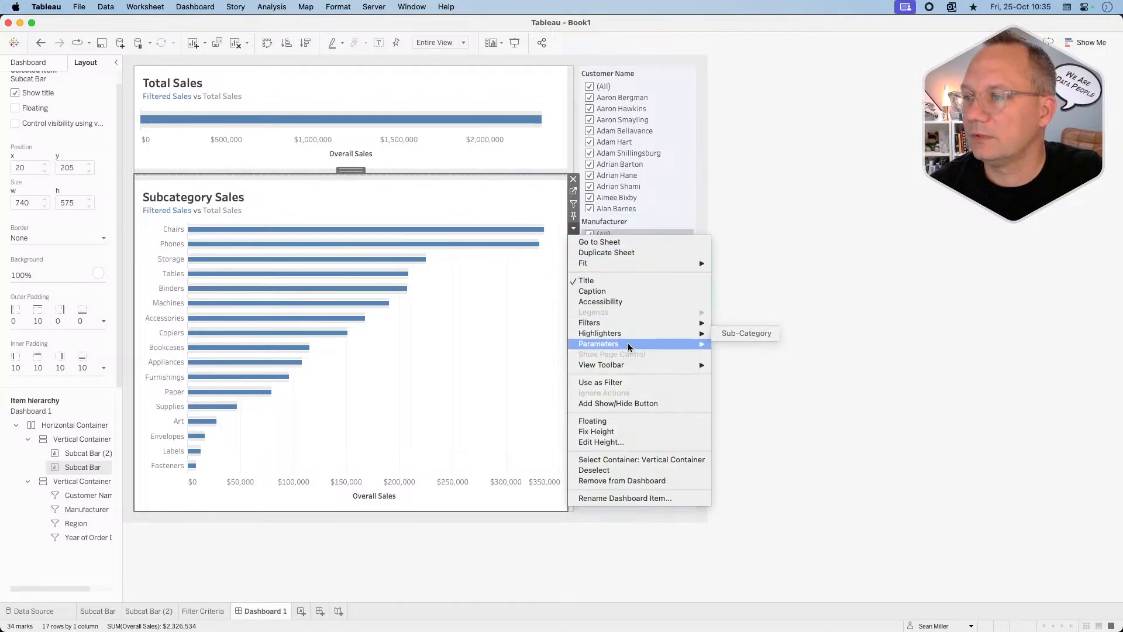
{"action": "left_click", "coordinate": [740, 365]}
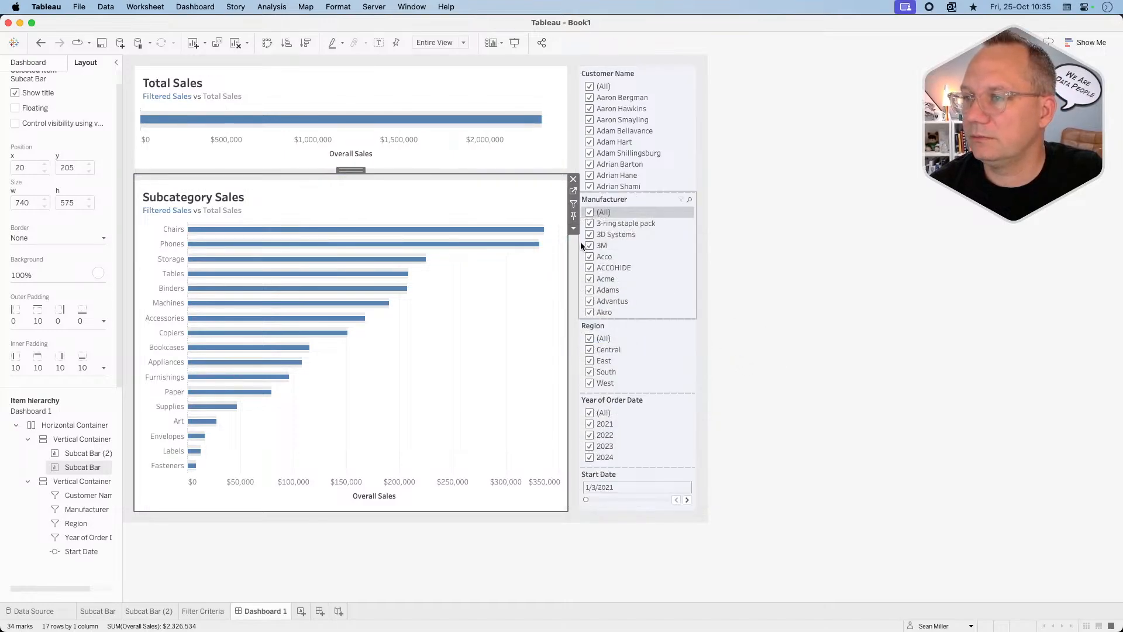
{"action": "left_click", "coordinate": [574, 229]}
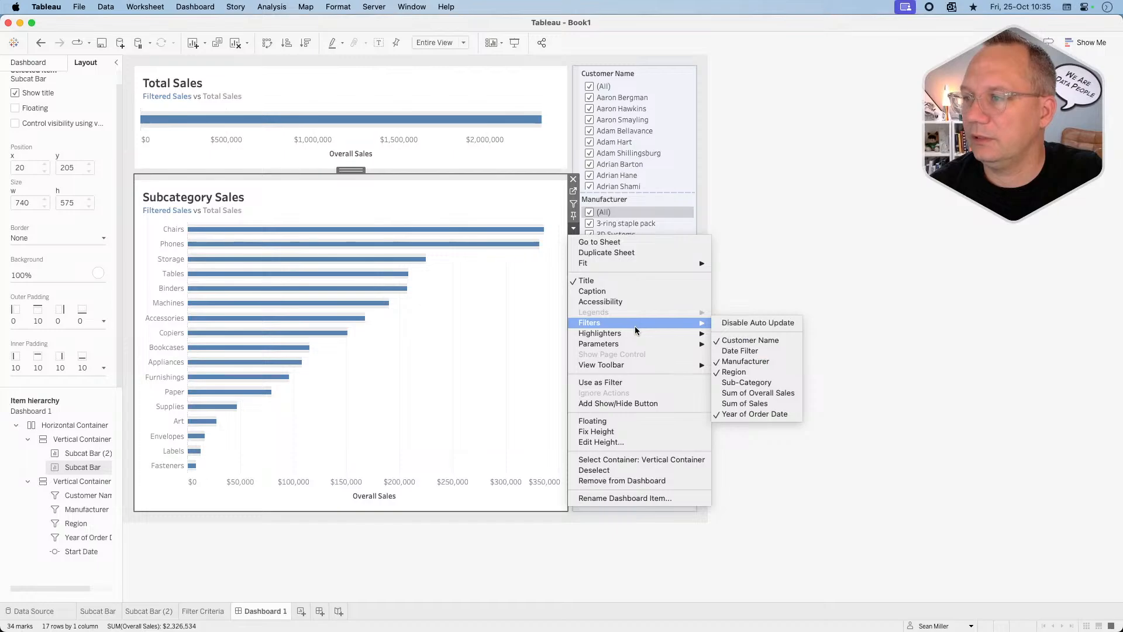
{"action": "mouse_move", "coordinate": [625, 348]}
{"action": "left_click", "coordinate": [737, 344]}
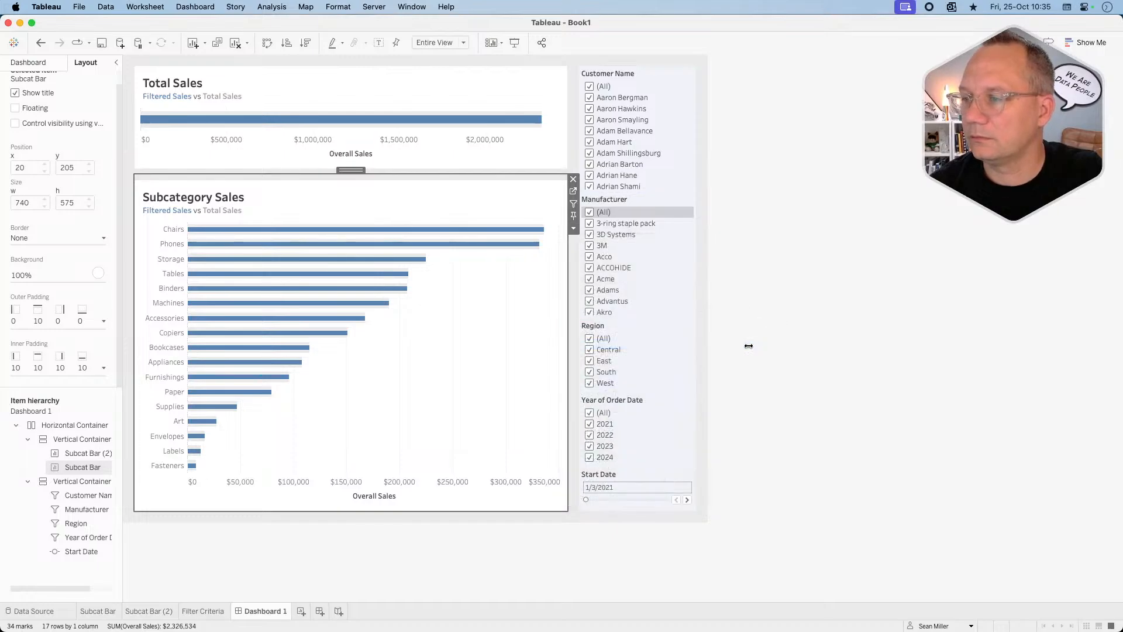
Hide the buttons on the Start Date parameter control and set its height to 50 pixels.
{"action": "left_click", "coordinate": [640, 432]}
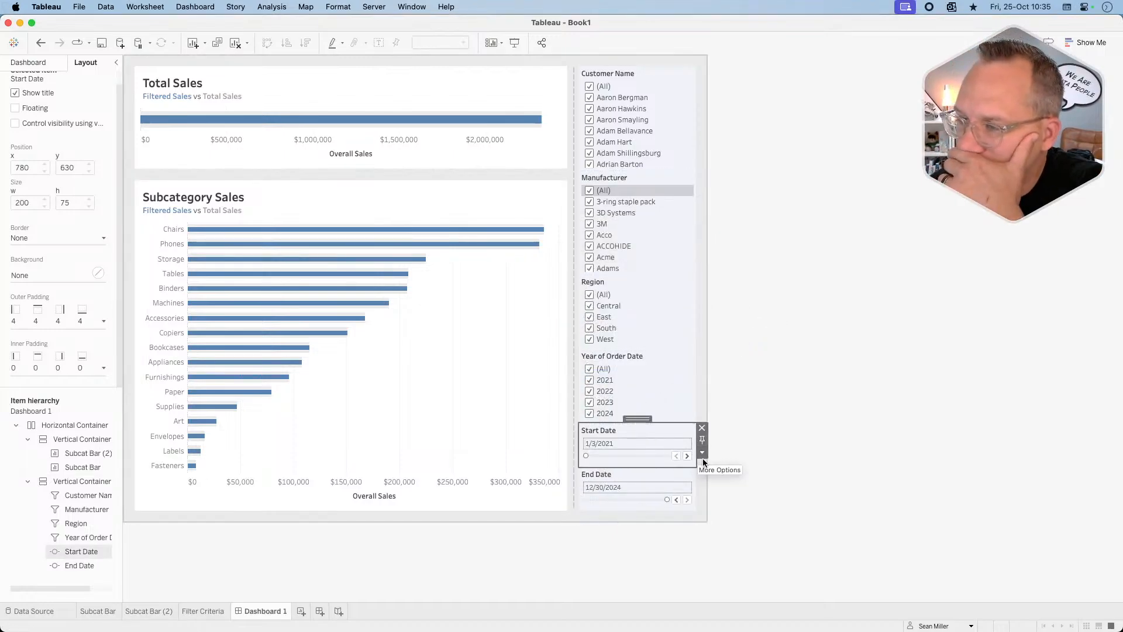
{"action": "left_click", "coordinate": [702, 438]}
{"action": "mouse_move", "coordinate": [771, 480]}
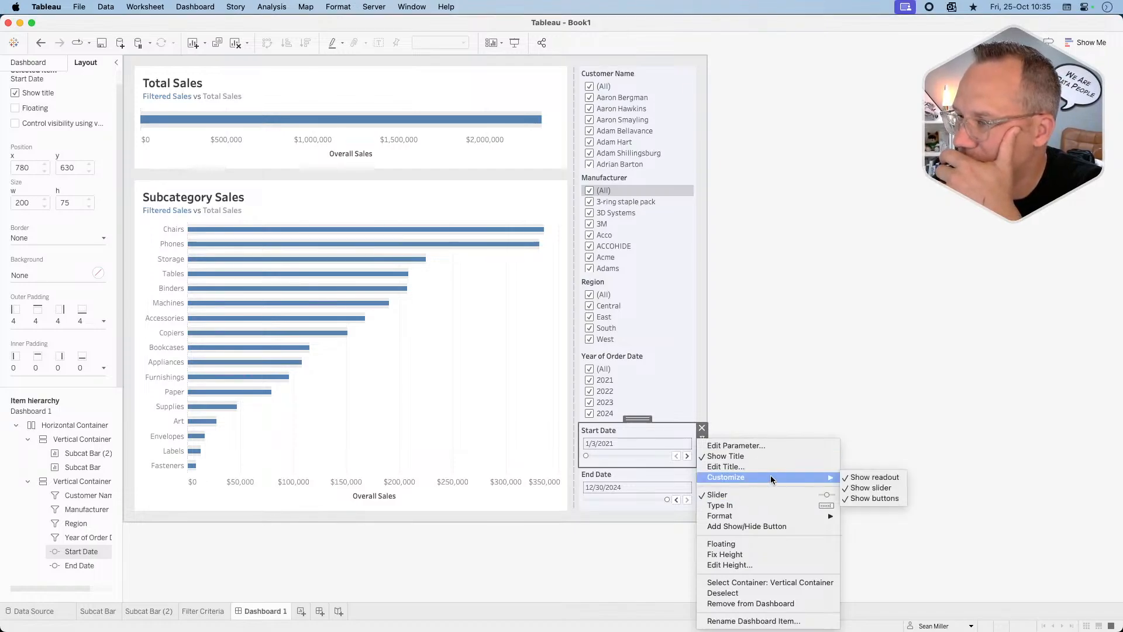
{"action": "left_click", "coordinate": [878, 498]}
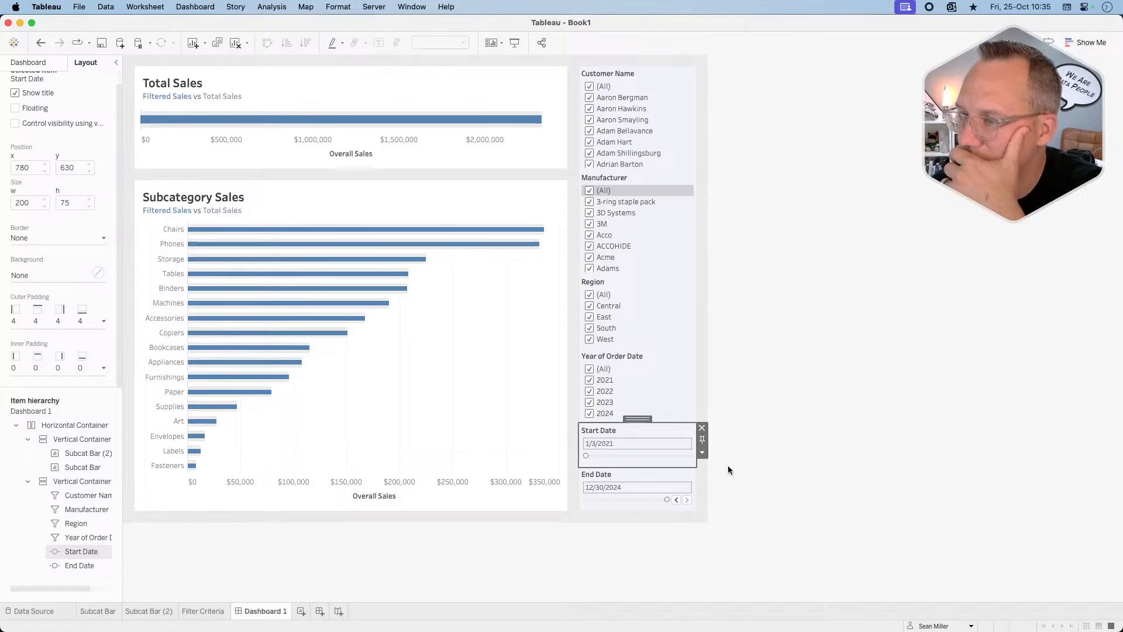
{"action": "left_click", "coordinate": [702, 452]}
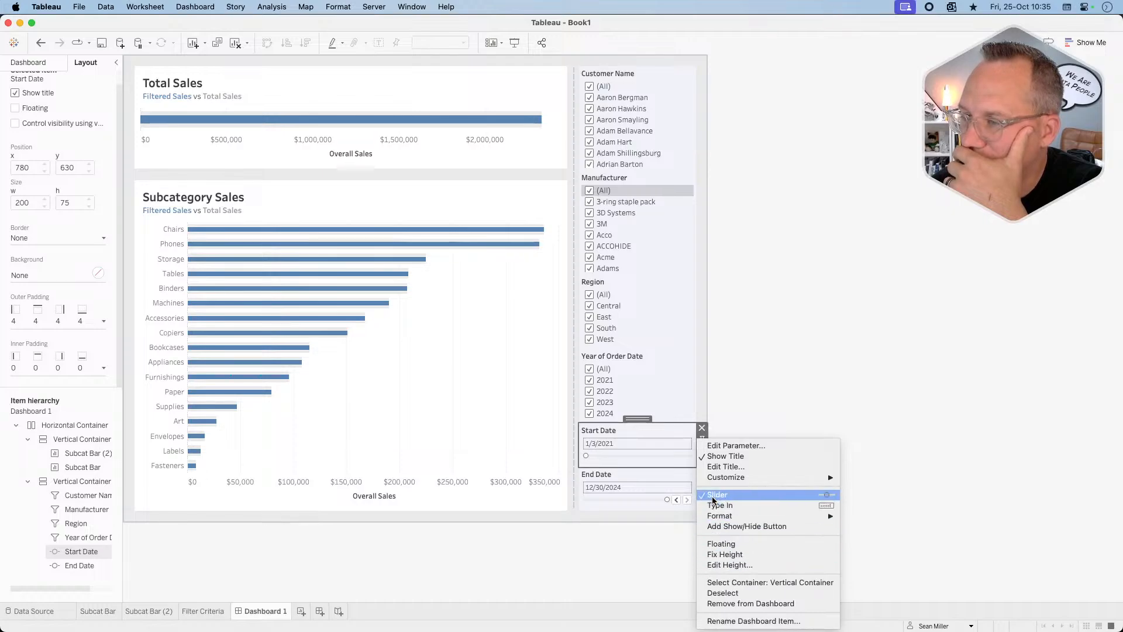
{"action": "left_click", "coordinate": [741, 564]}
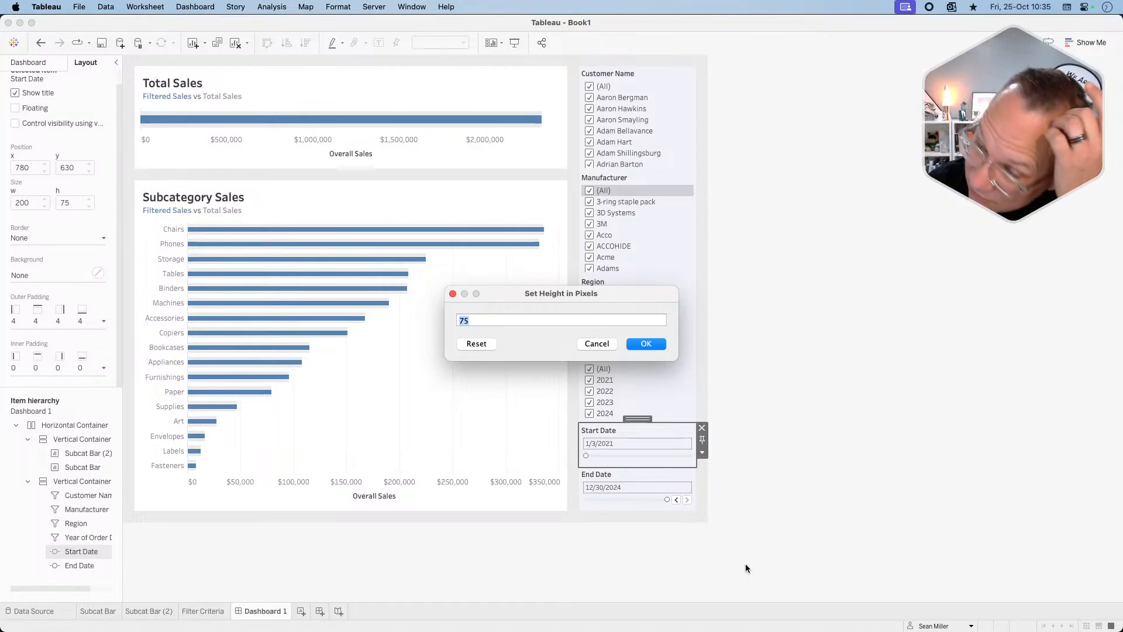
{"action": "type", "text": "50"}
{"action": "key", "text": "Return"}
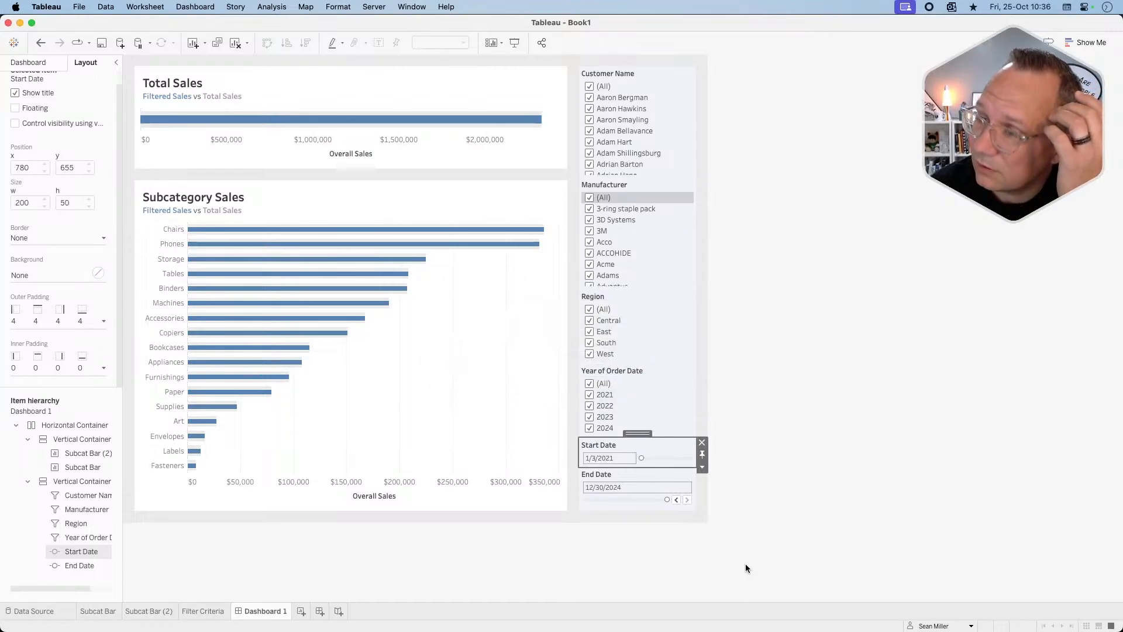
Hide the buttons on the End Date parameter control and set its height to 50 pixels.
{"action": "left_click", "coordinate": [651, 475]}
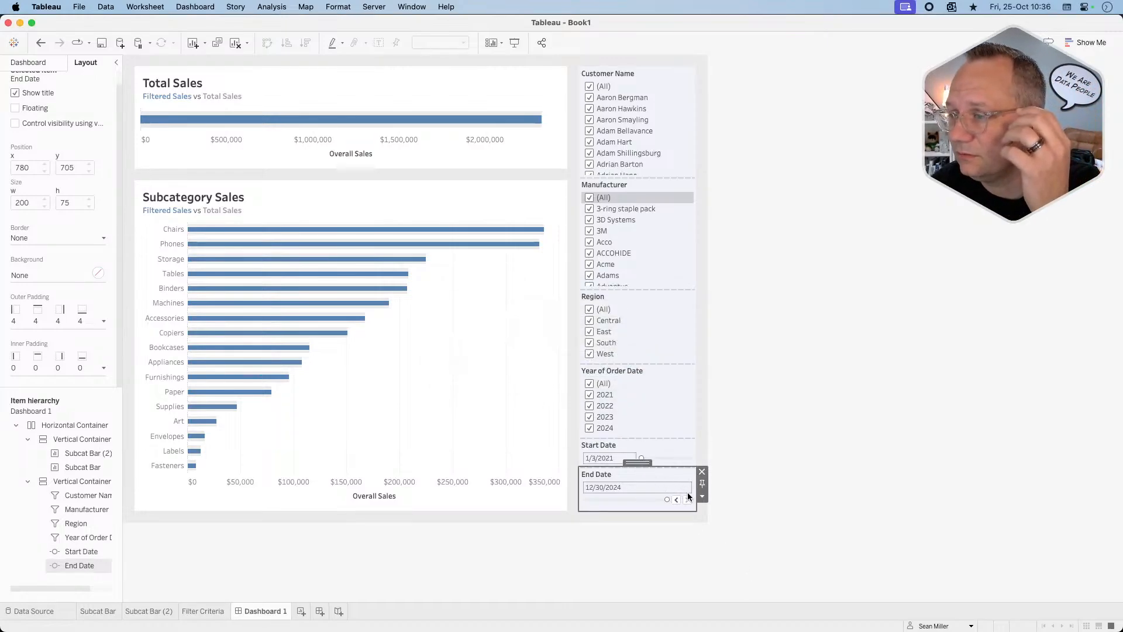
{"action": "left_click", "coordinate": [702, 496]}
{"action": "mouse_move", "coordinate": [763, 483]}
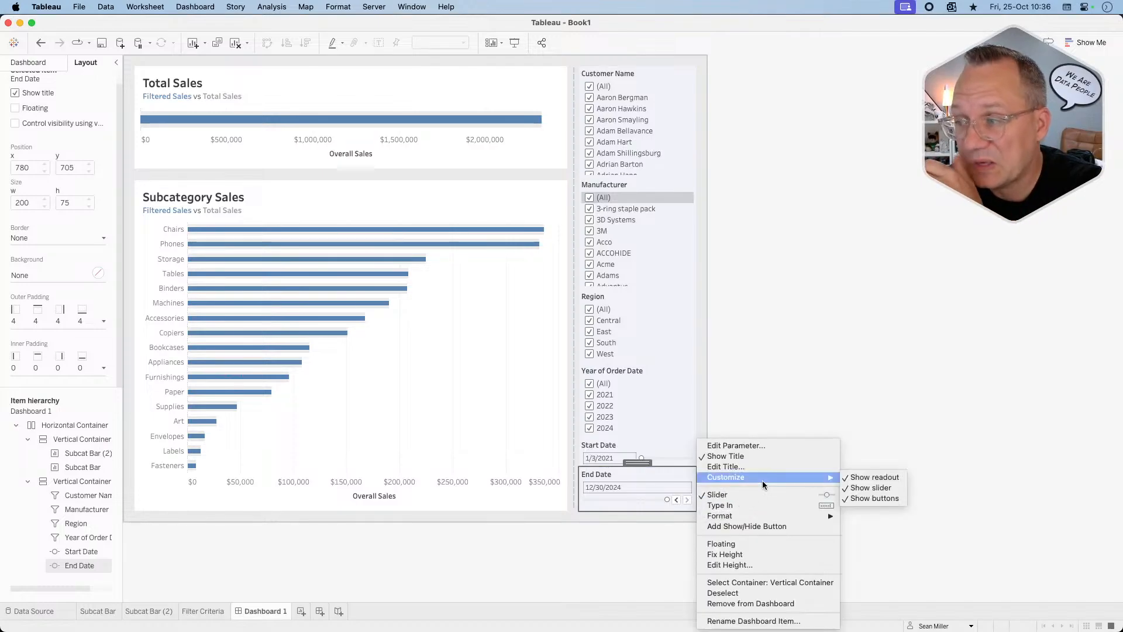
{"action": "left_click", "coordinate": [873, 498]}
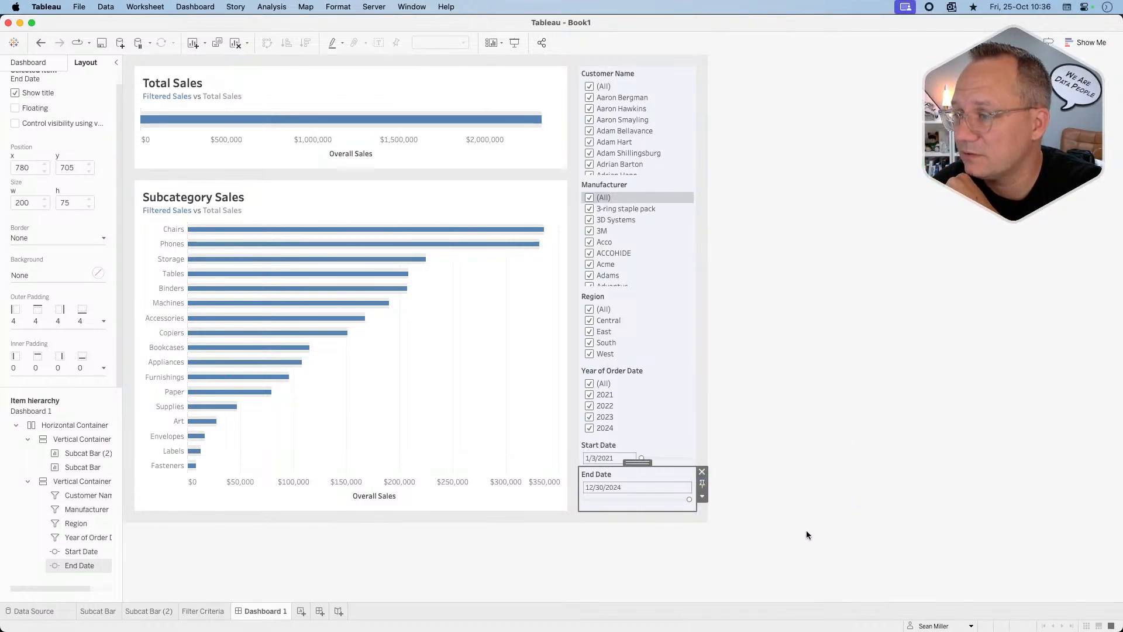
{"action": "left_click", "coordinate": [701, 496]}
{"action": "left_click", "coordinate": [764, 566]}
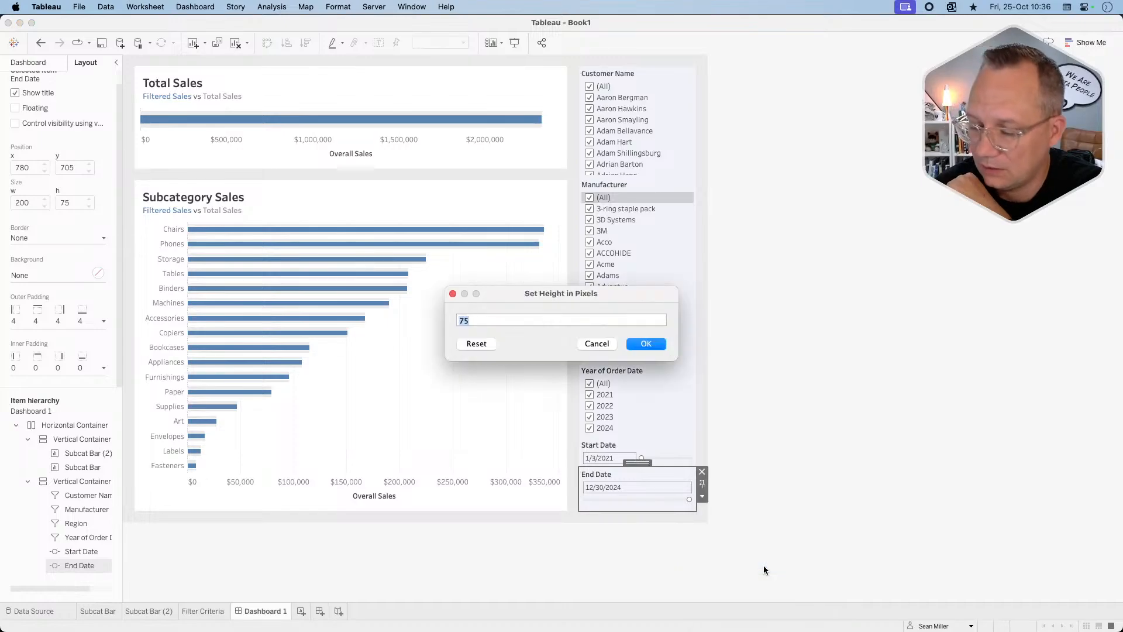
{"action": "type", "text": "50"}
{"action": "key", "text": "Return"}
{"action": "left_click", "coordinate": [772, 523]}
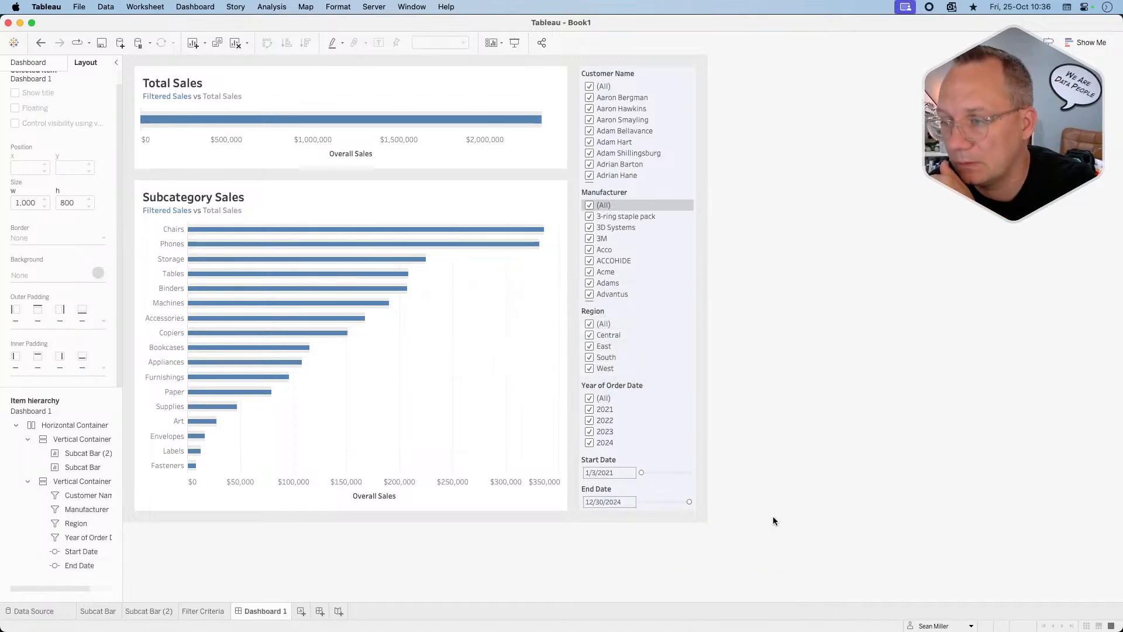
After checking the sample in Arc, add the Filter Criteria sheet below End Date in the filter column and fit it to Entire View.
{"action": "key", "text": "super+Tab"}
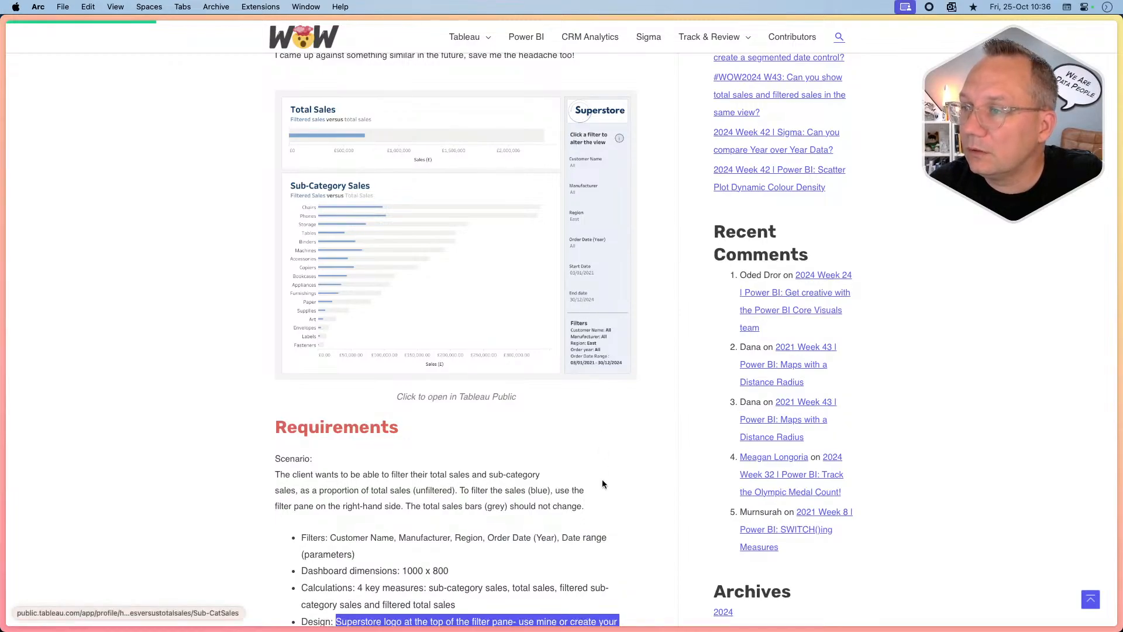
{"action": "key", "text": "super+Tab"}
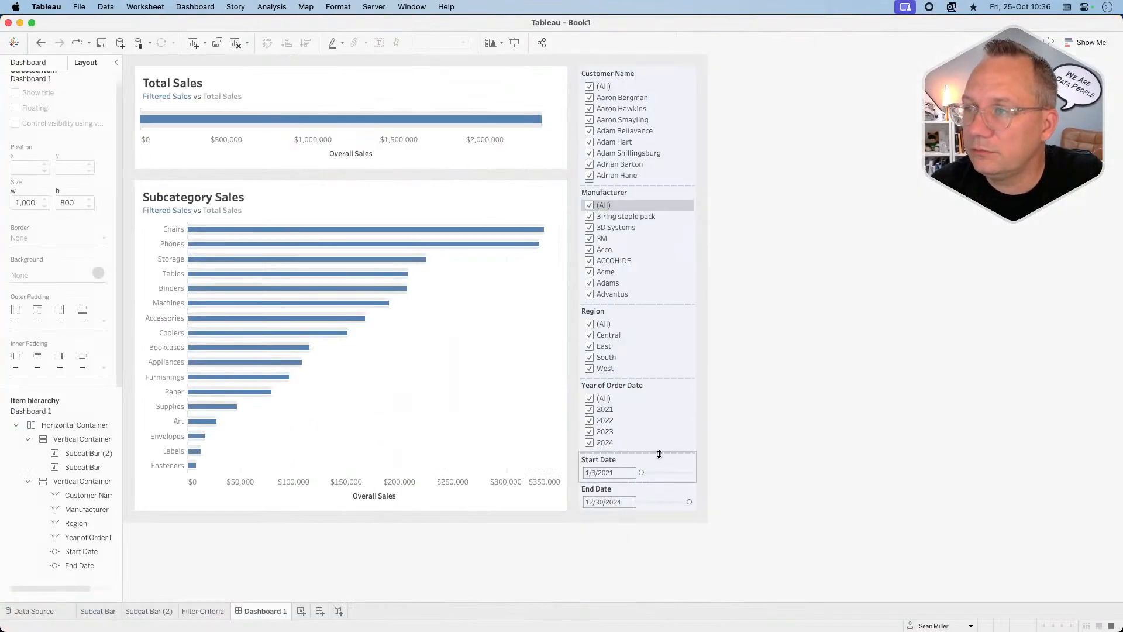
{"action": "left_click", "coordinate": [627, 207]}
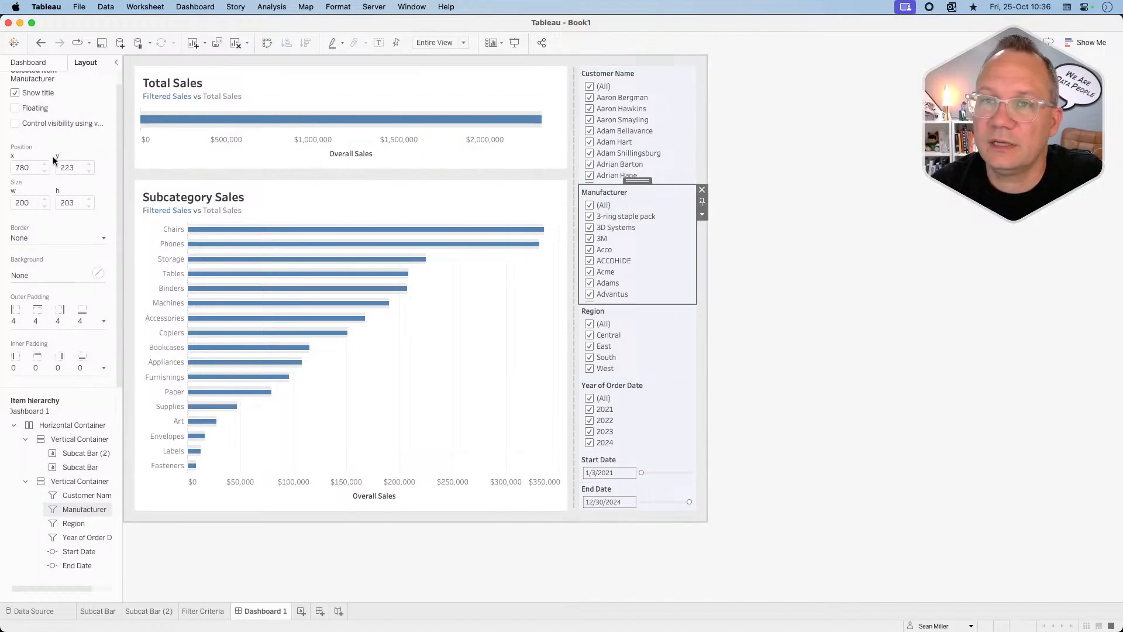
{"action": "left_click", "coordinate": [41, 62]}
{"action": "mouse_move", "coordinate": [51, 227]}
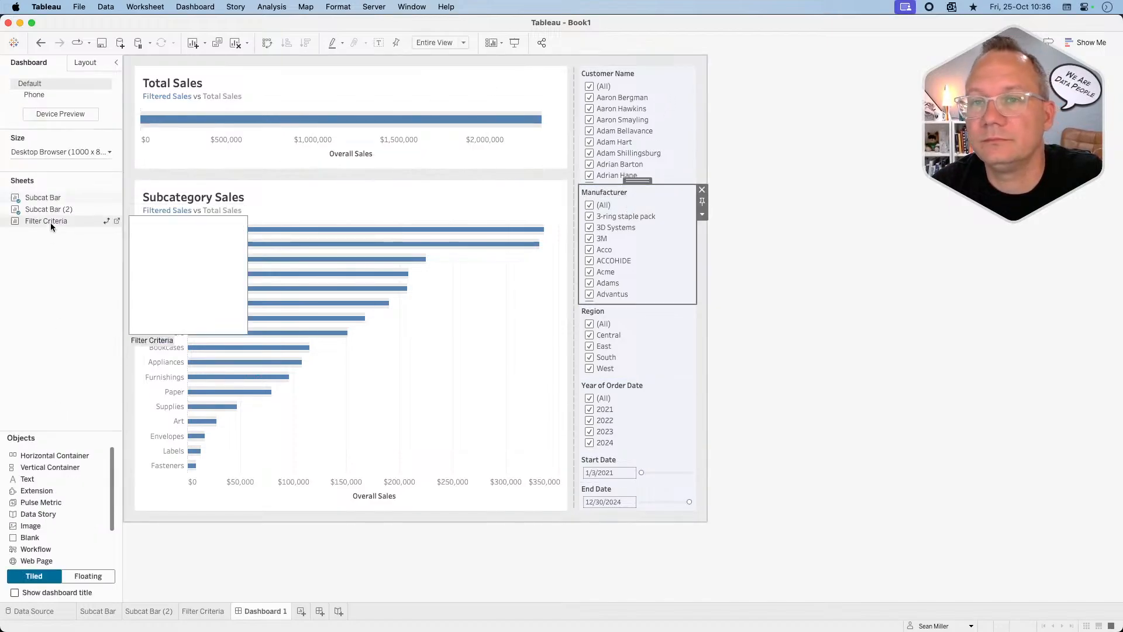
{"action": "left_click_drag", "start_coordinate": [51, 224], "coordinate": [615, 501]}
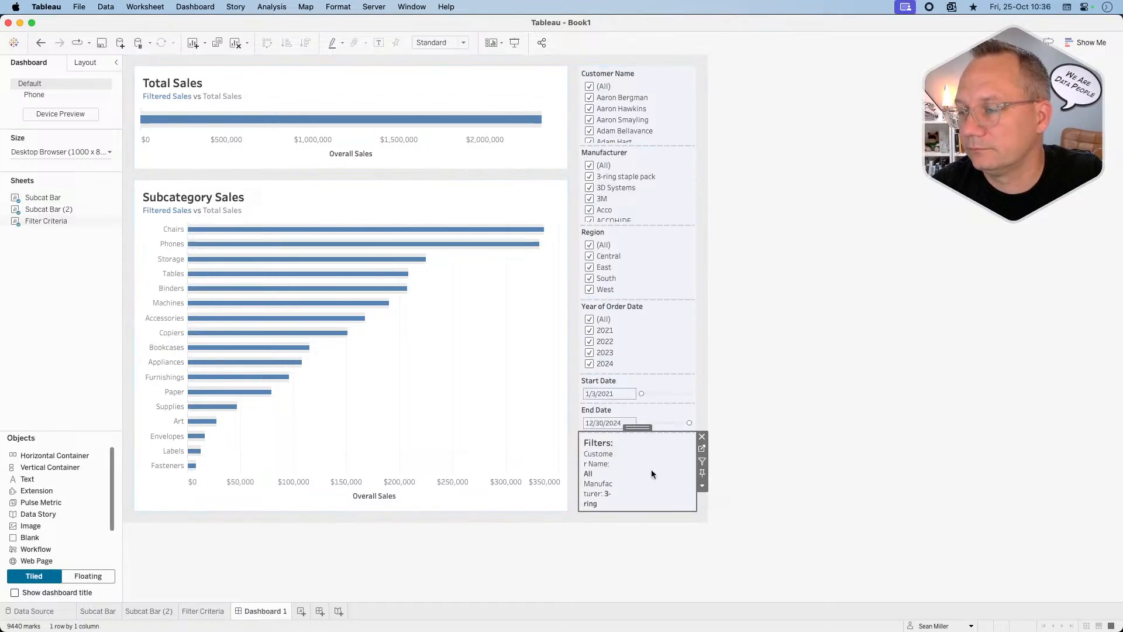
{"action": "left_click", "coordinate": [457, 43]}
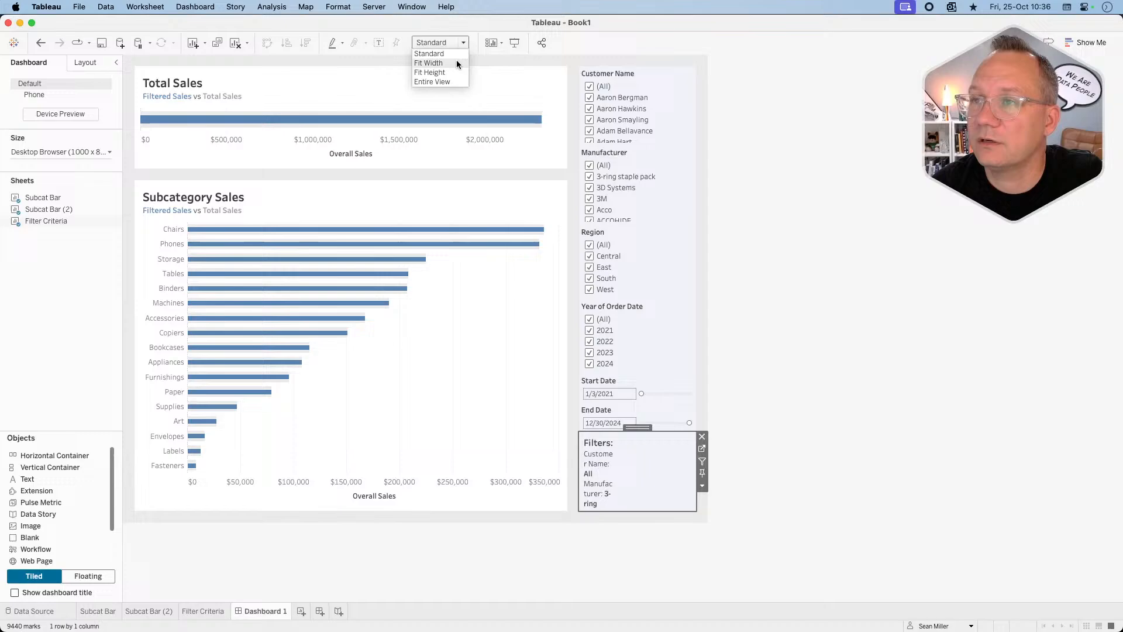
{"action": "left_click", "coordinate": [432, 81]}
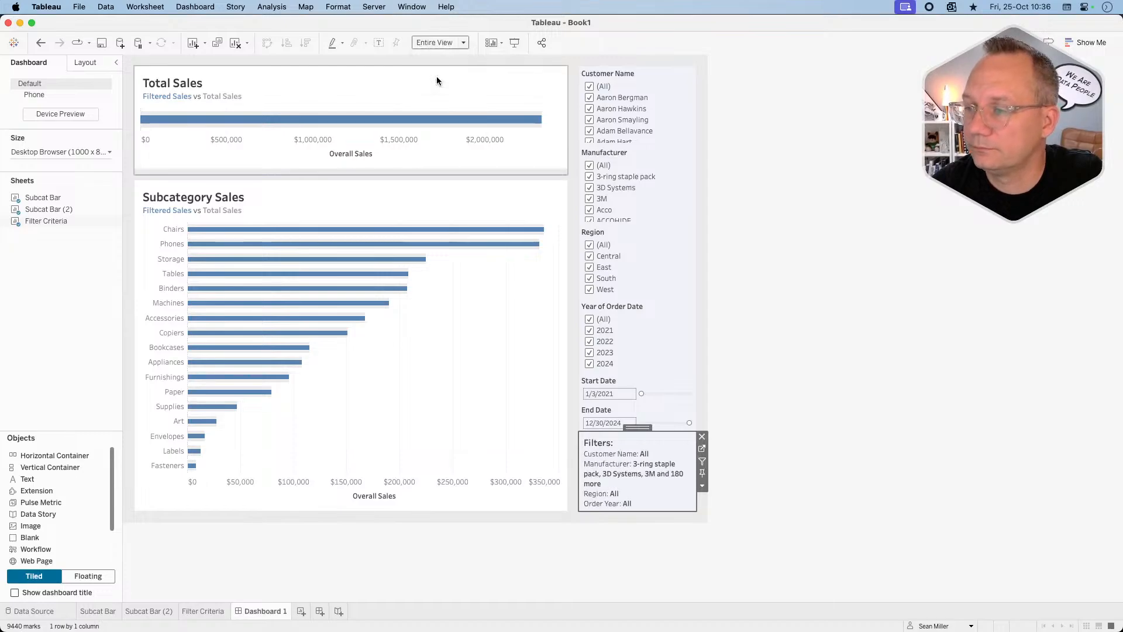
{"action": "left_click", "coordinate": [794, 528]}
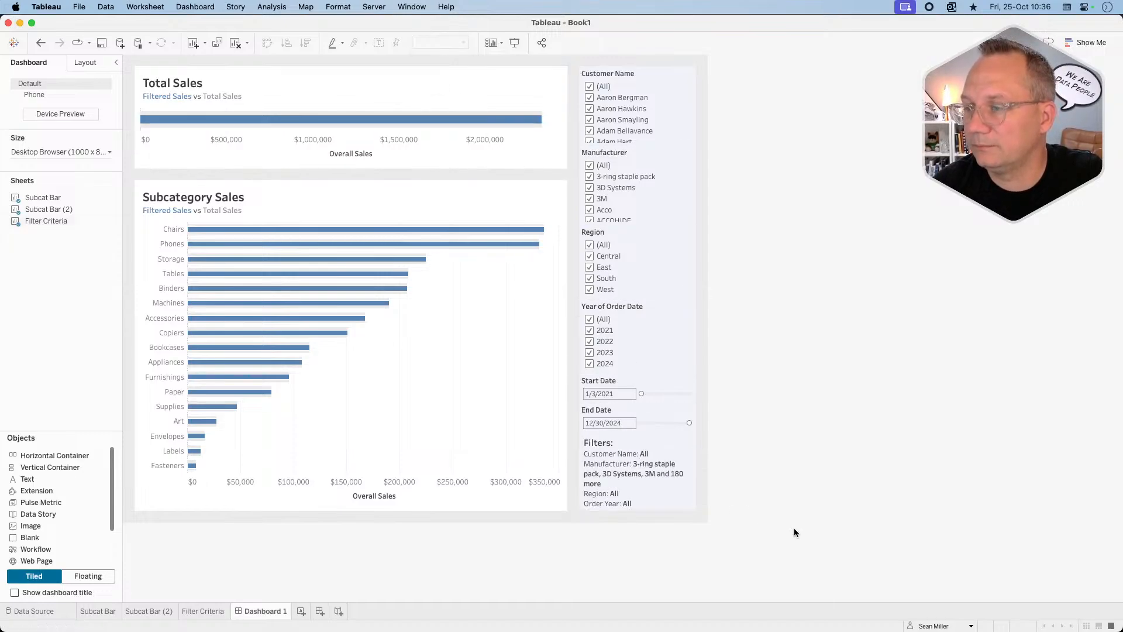
Set the height of the Filter Criteria sheet in the filter column to 175 pixels.
{"action": "left_click", "coordinate": [652, 437]}
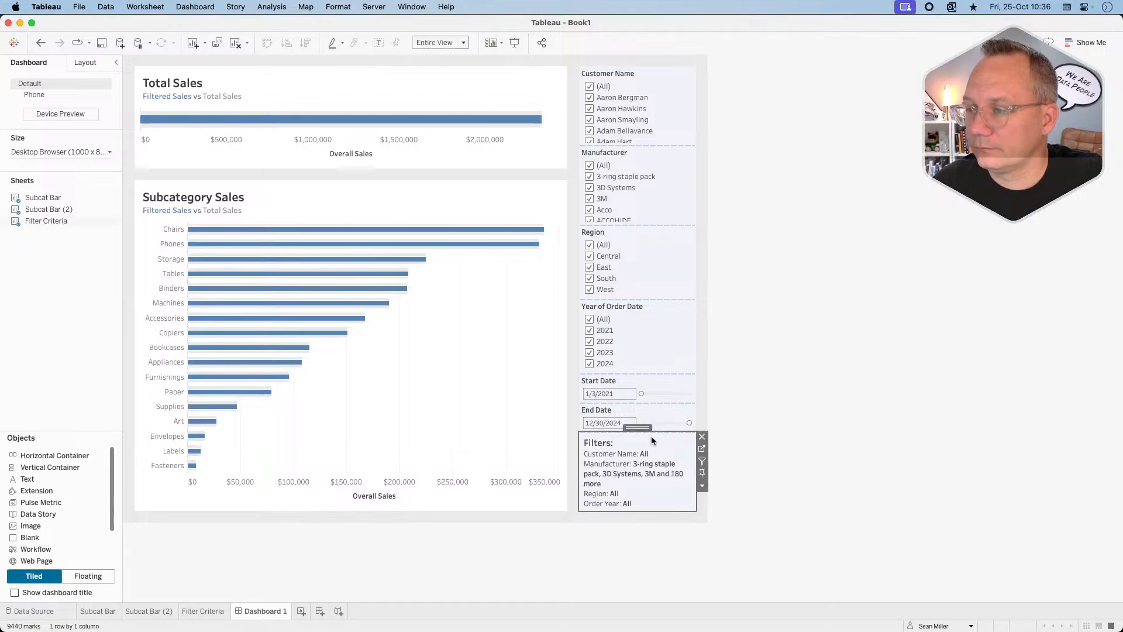
{"action": "left_click", "coordinate": [702, 488]}
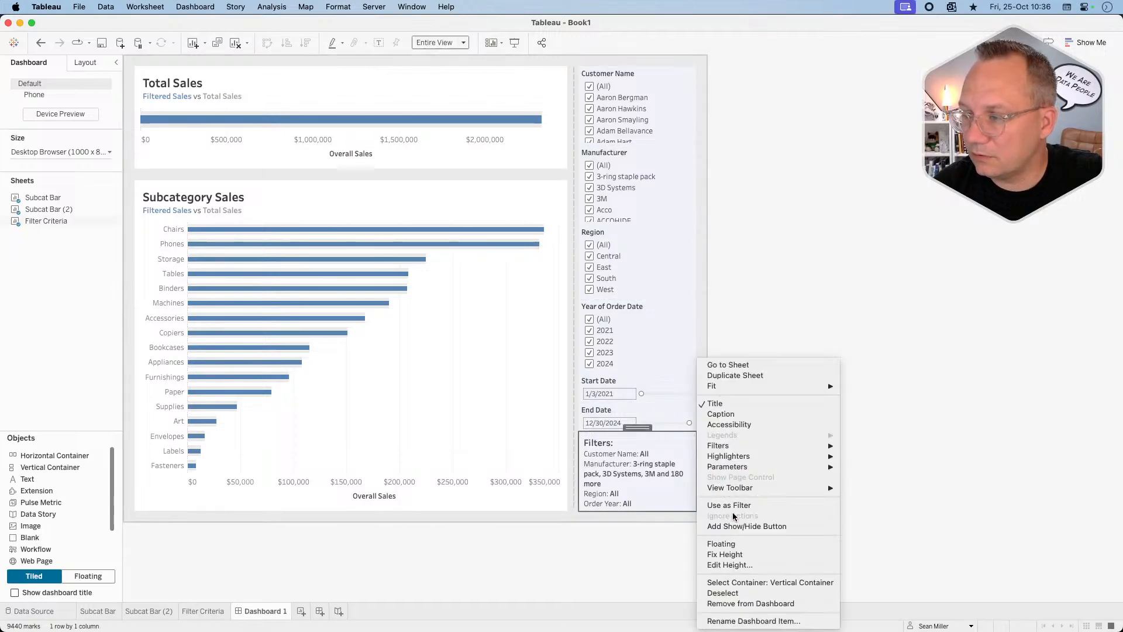
{"action": "left_click", "coordinate": [732, 564]}
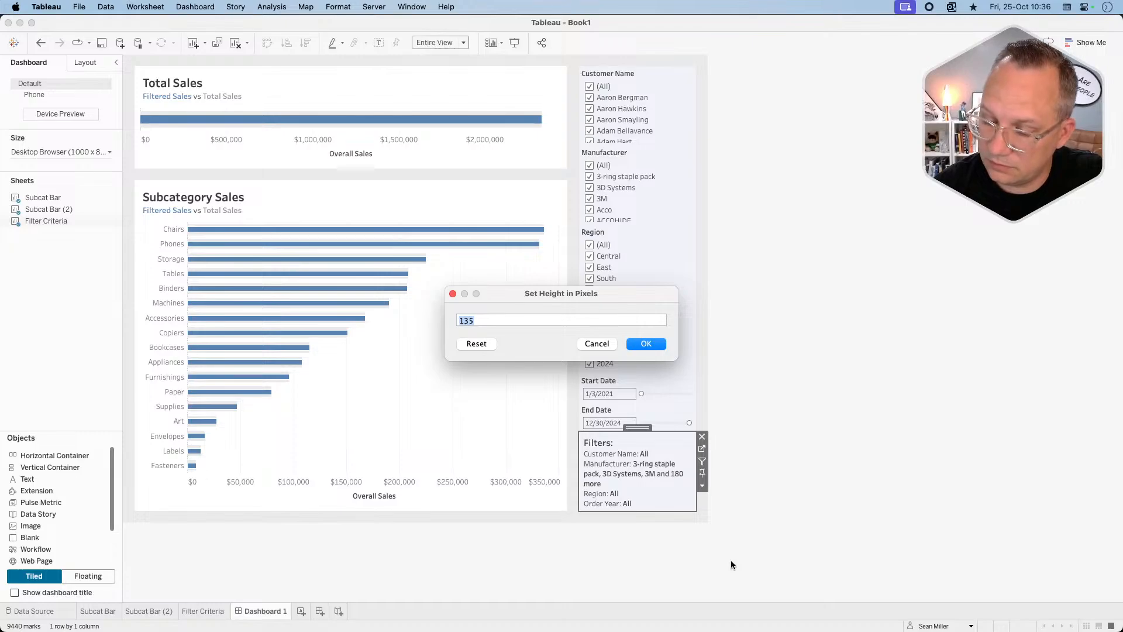
{"action": "type", "text": "1"}
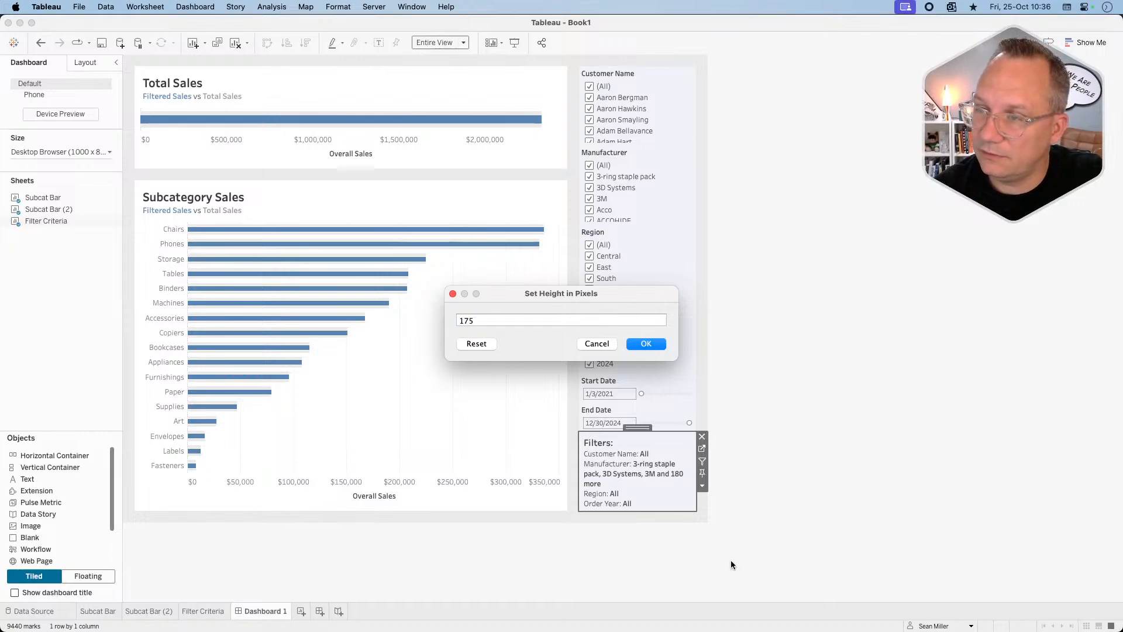
{"action": "key", "text": "Return"}
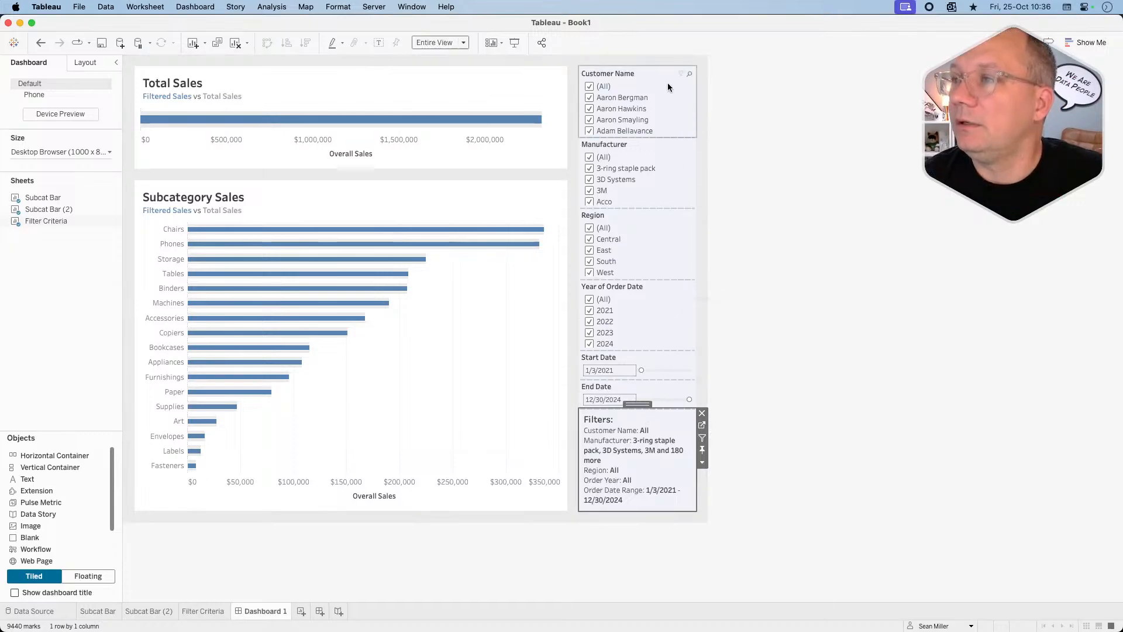
Change the Customer Name and Manufacturer filters to Multiple Values (dropdown).
{"action": "left_click", "coordinate": [637, 73]}
{"action": "left_click", "coordinate": [701, 95]}
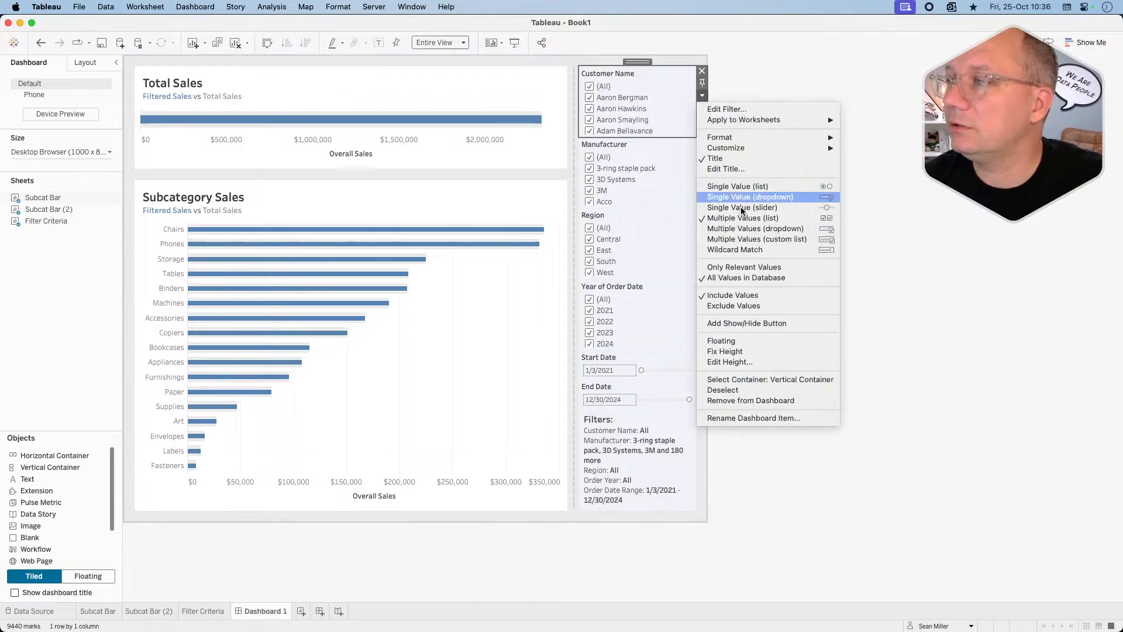
{"action": "left_click", "coordinate": [745, 229]}
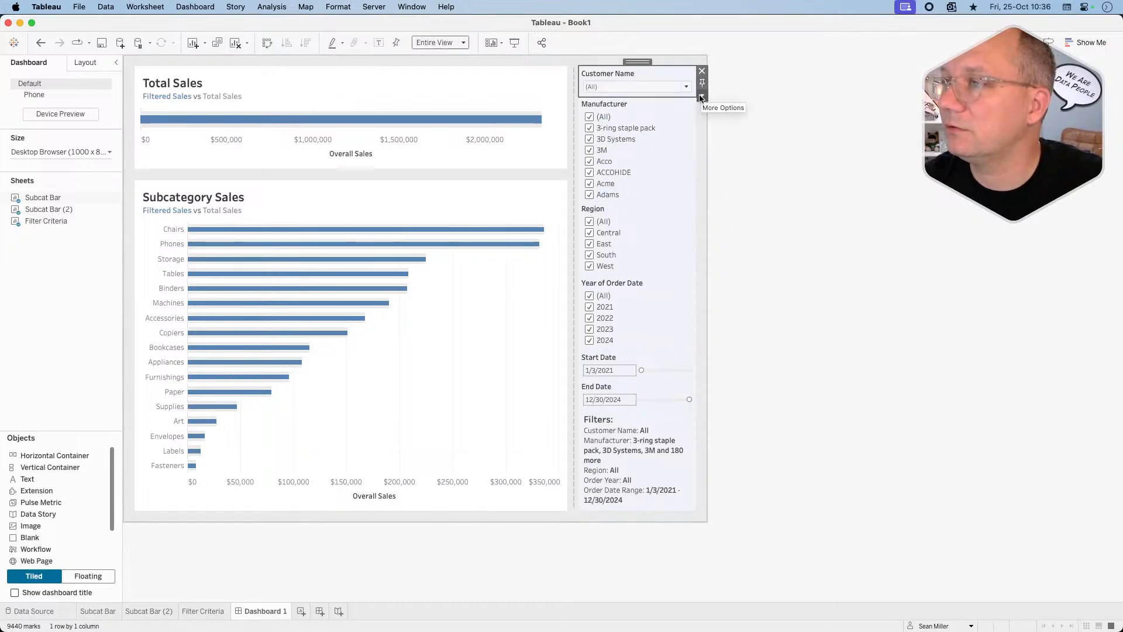
{"action": "left_click", "coordinate": [644, 106]}
{"action": "left_click", "coordinate": [702, 128]}
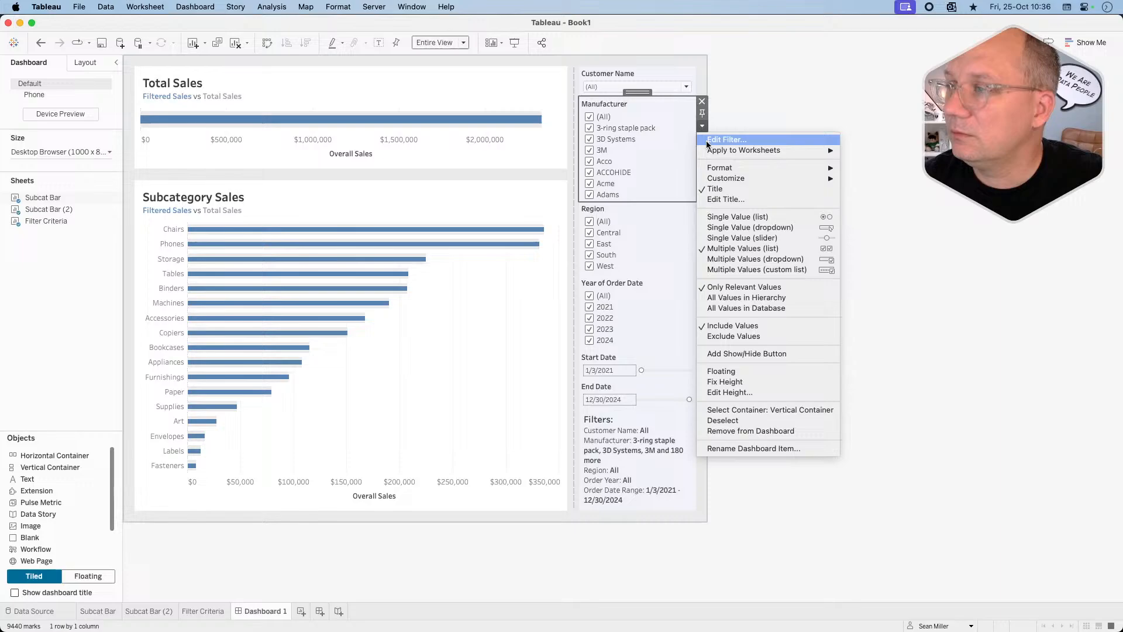
{"action": "left_click", "coordinate": [744, 260]}
Change the Region and Year of Order Date filters to Multiple Values (dropdown).
{"action": "left_click", "coordinate": [641, 136]}
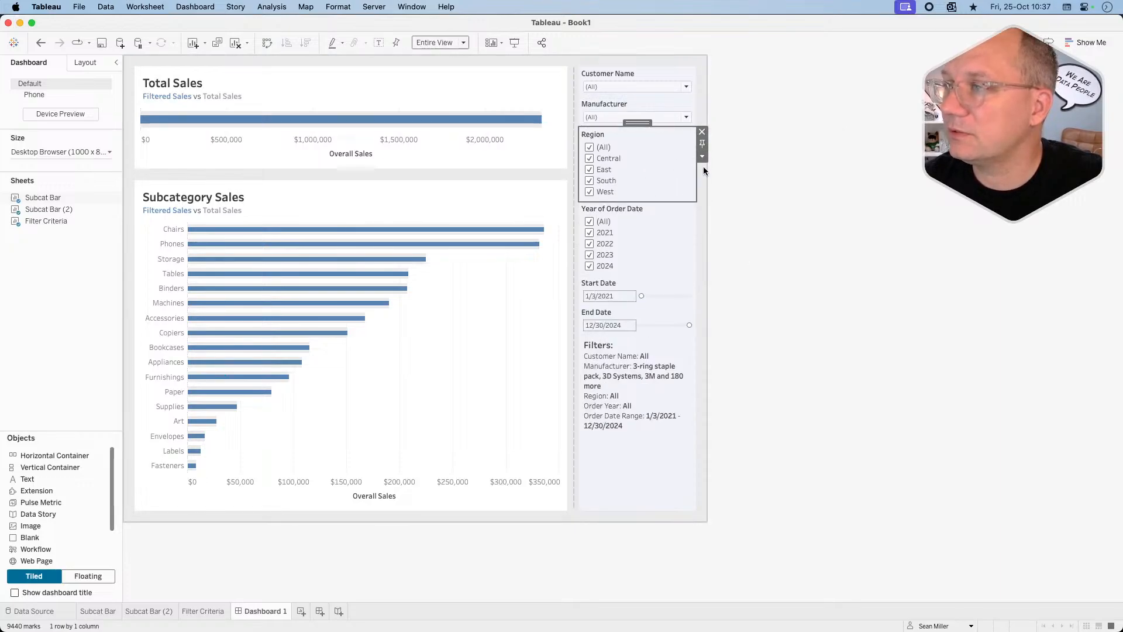
{"action": "left_click", "coordinate": [701, 157]}
{"action": "left_click", "coordinate": [732, 288]}
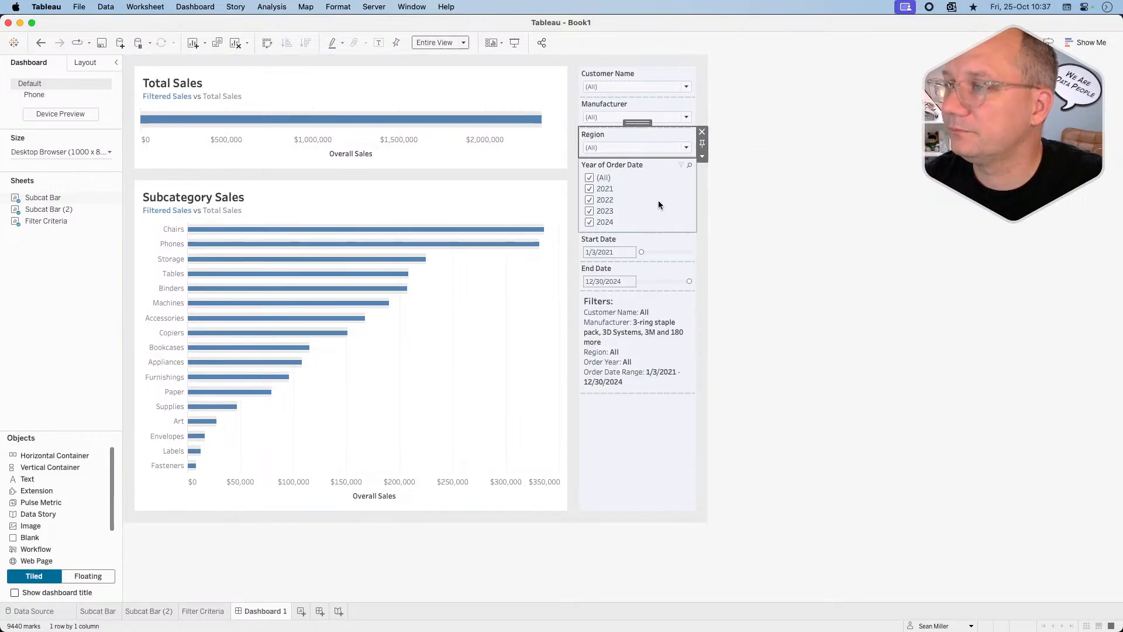
{"action": "left_click", "coordinate": [646, 167]}
{"action": "left_click", "coordinate": [702, 187]}
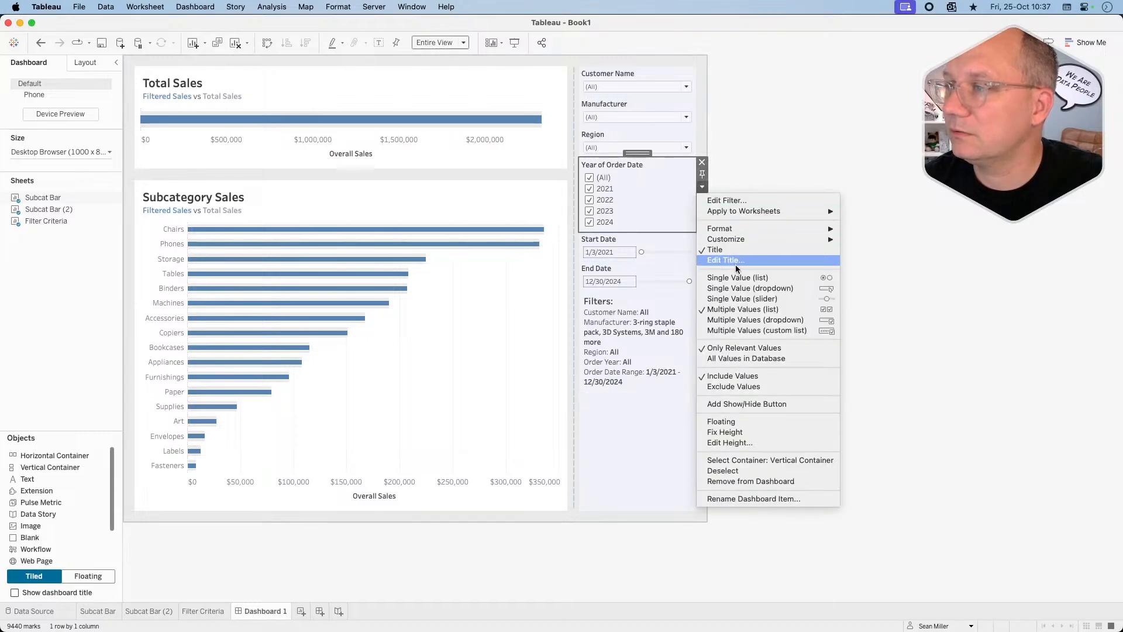
{"action": "left_click", "coordinate": [737, 320]}
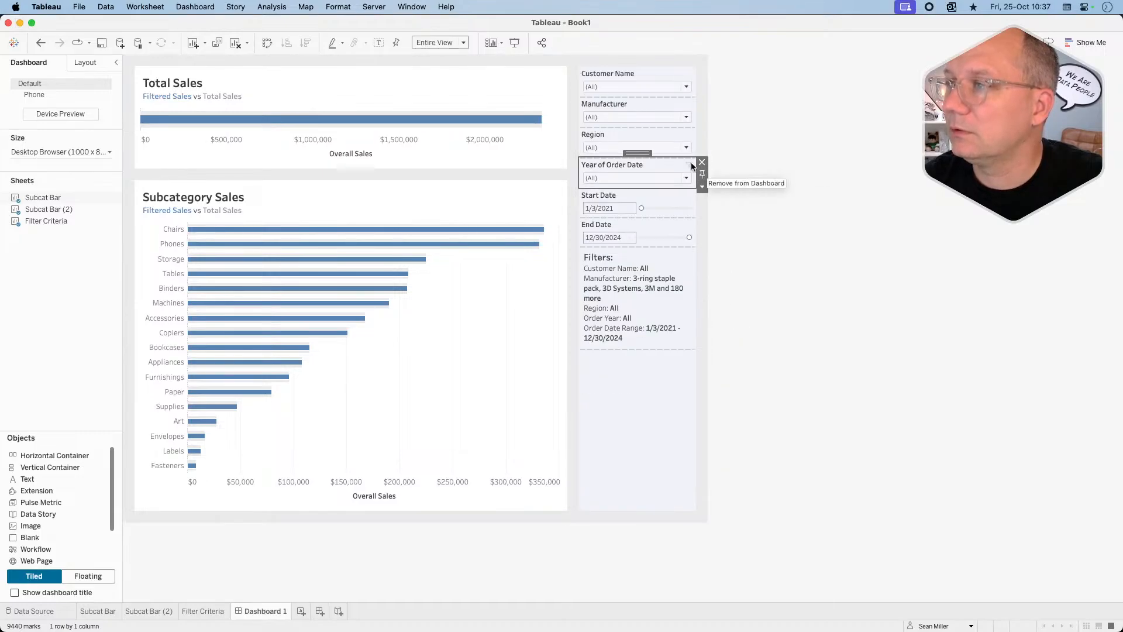
Customize the Year of Order Date and Region filters to show the Apply button.
{"action": "left_click", "coordinate": [702, 187]}
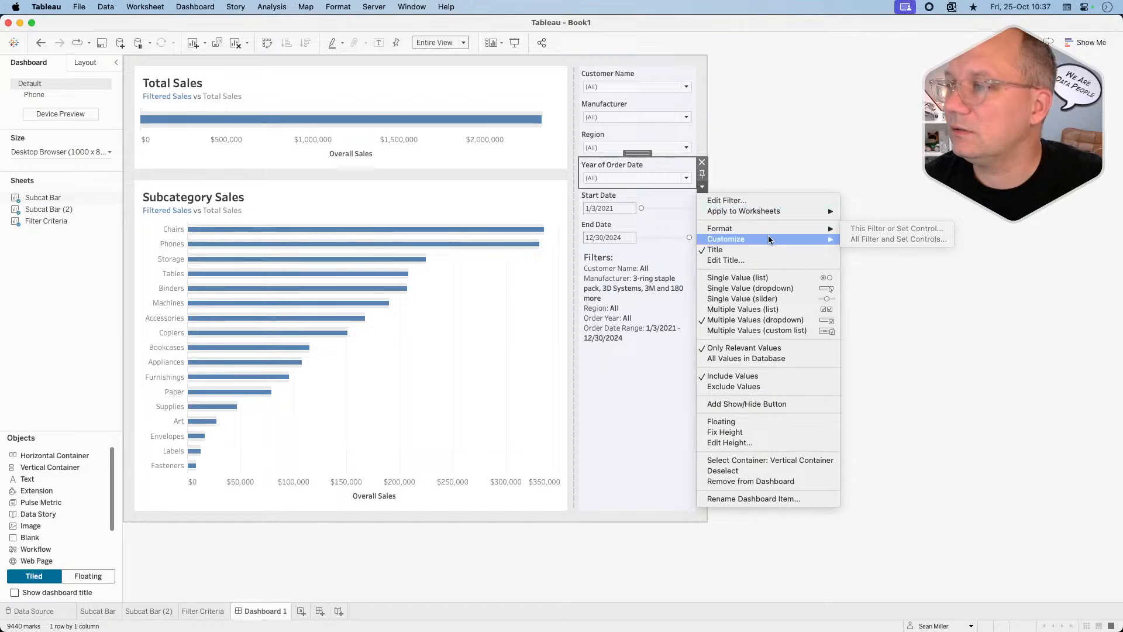
{"action": "mouse_move", "coordinate": [772, 239]}
{"action": "left_click", "coordinate": [880, 298]}
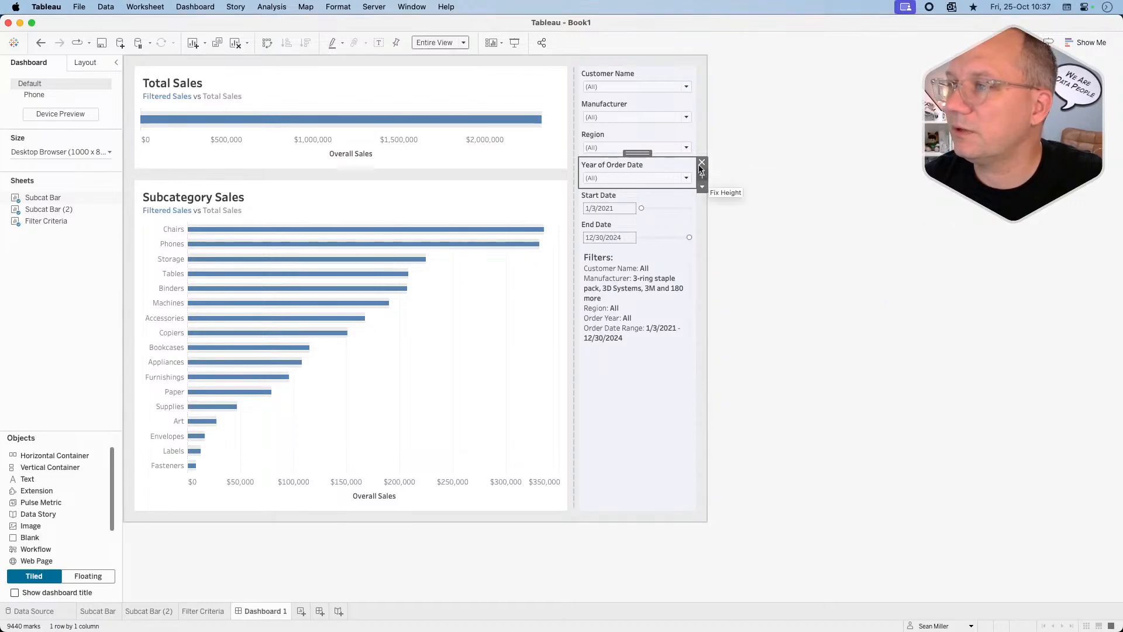
{"action": "left_click", "coordinate": [667, 139]}
{"action": "left_click", "coordinate": [702, 157]}
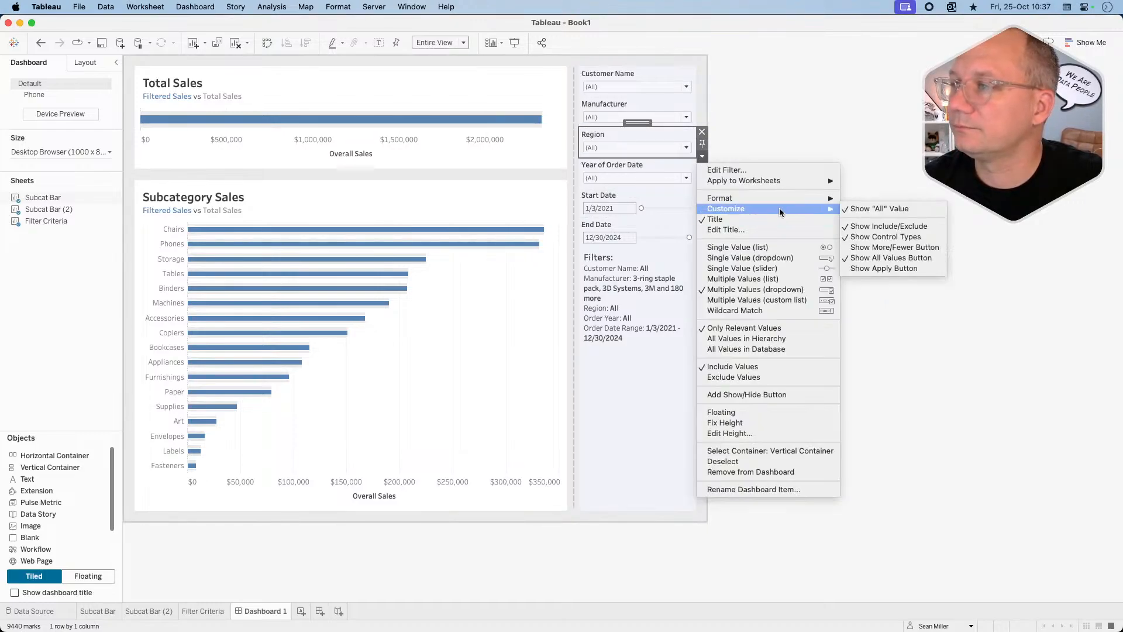
{"action": "mouse_move", "coordinate": [830, 209]}
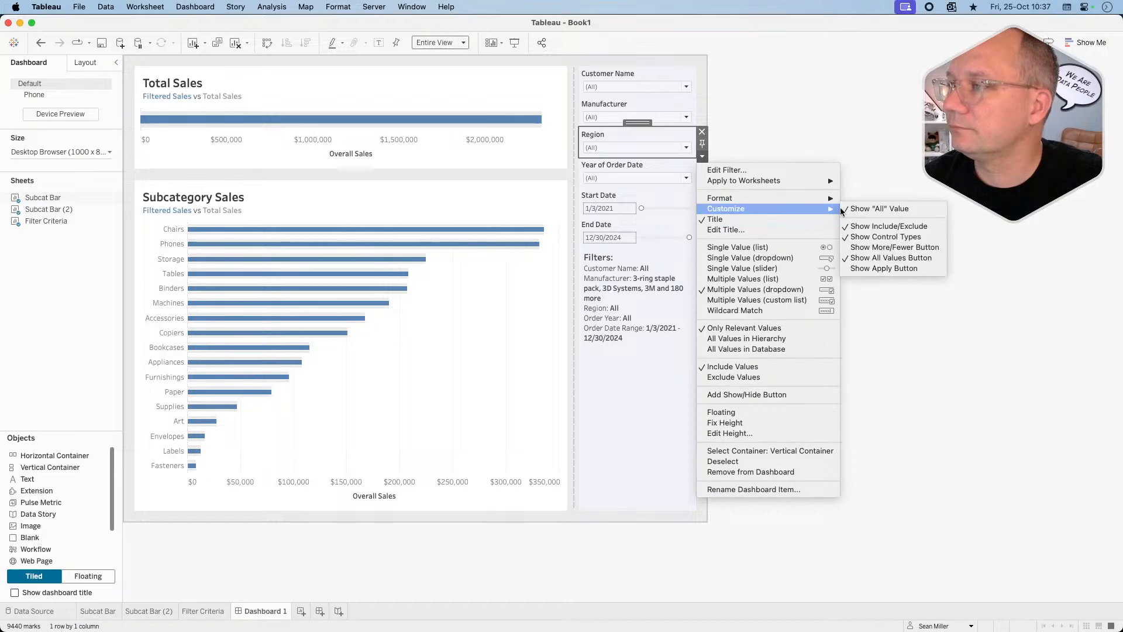
{"action": "left_click", "coordinate": [871, 269]}
Customize the Manufacturer and Customer Name filters to show the Apply button, leaving both controls deselected.
{"action": "left_click", "coordinate": [672, 103]}
{"action": "left_click", "coordinate": [702, 126]}
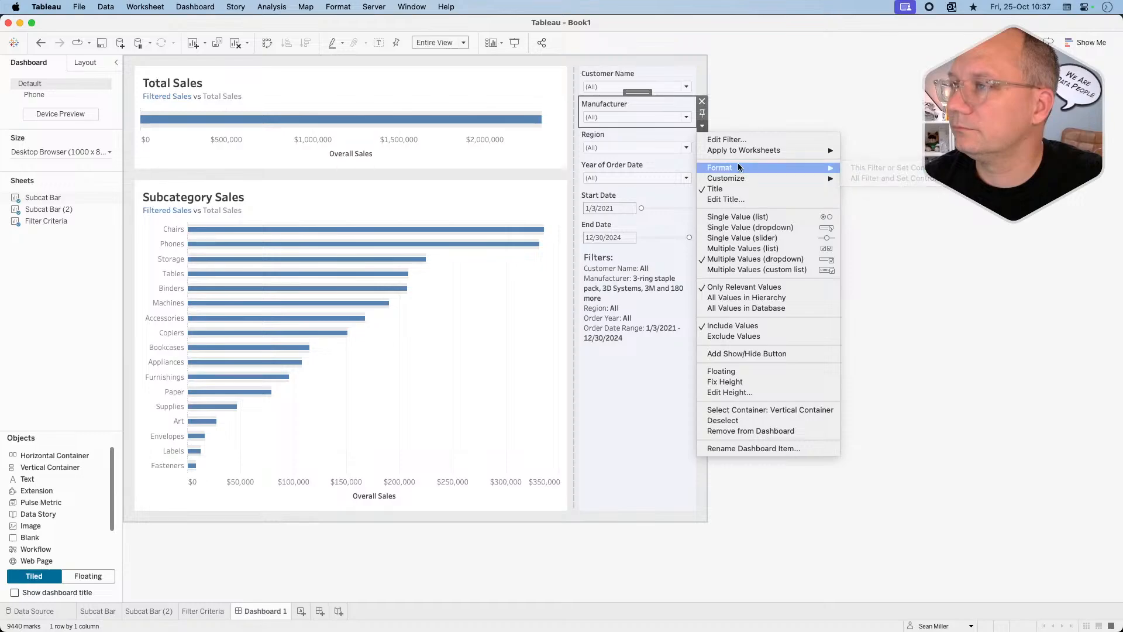
{"action": "mouse_move", "coordinate": [833, 178]}
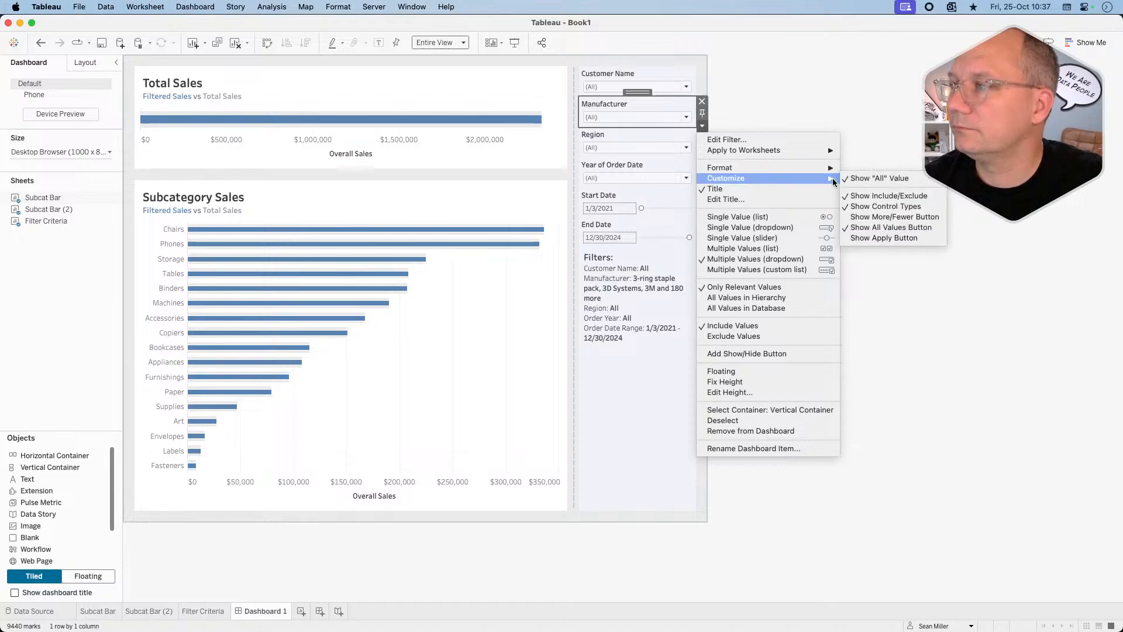
{"action": "left_click", "coordinate": [866, 238]}
{"action": "left_click", "coordinate": [655, 73]}
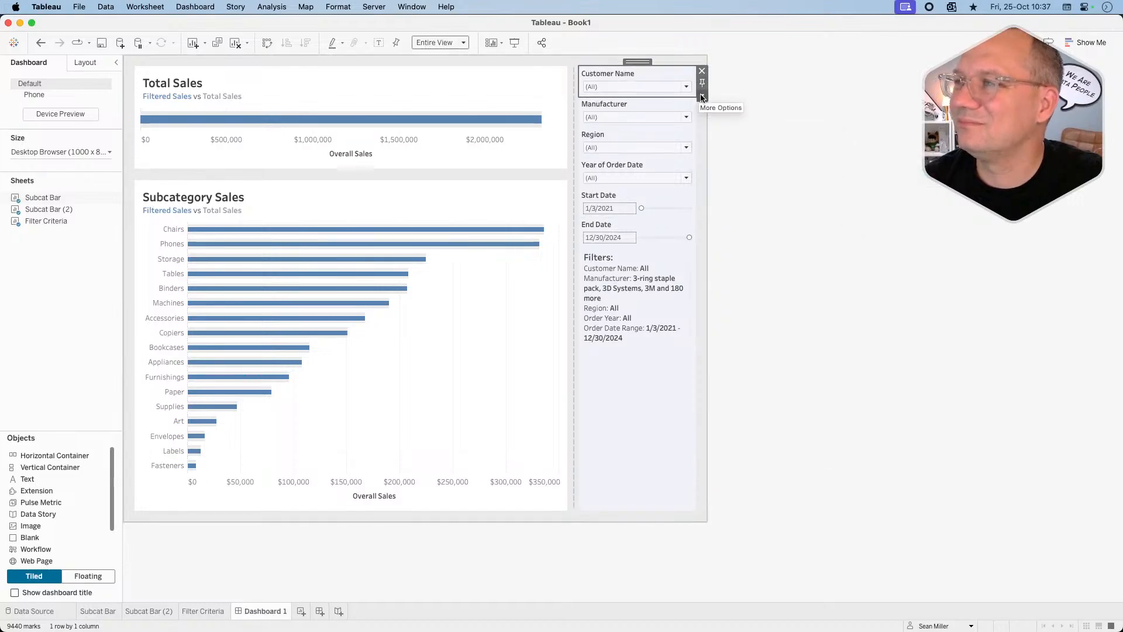
{"action": "left_click", "coordinate": [702, 95]}
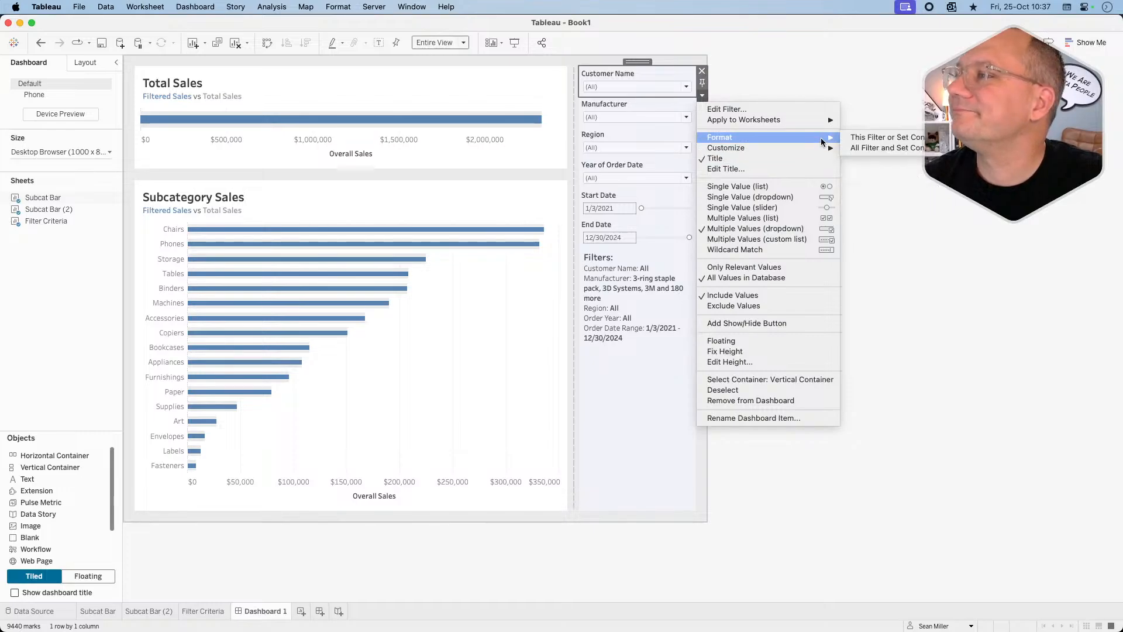
{"action": "mouse_move", "coordinate": [835, 151]}
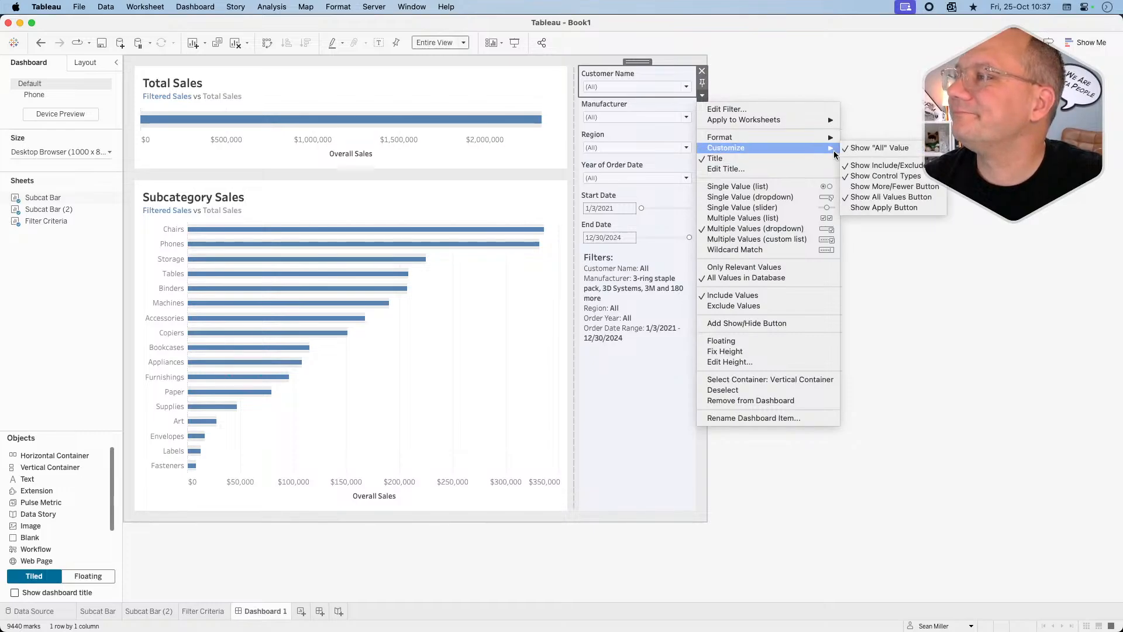
{"action": "left_click", "coordinate": [861, 208]}
{"action": "left_click", "coordinate": [749, 361]}
After checking the sample in Arc, add a vertical container above the Filter Criteria sheet in Tableau and place End Date in it.
{"action": "key", "text": "super+Tab"}
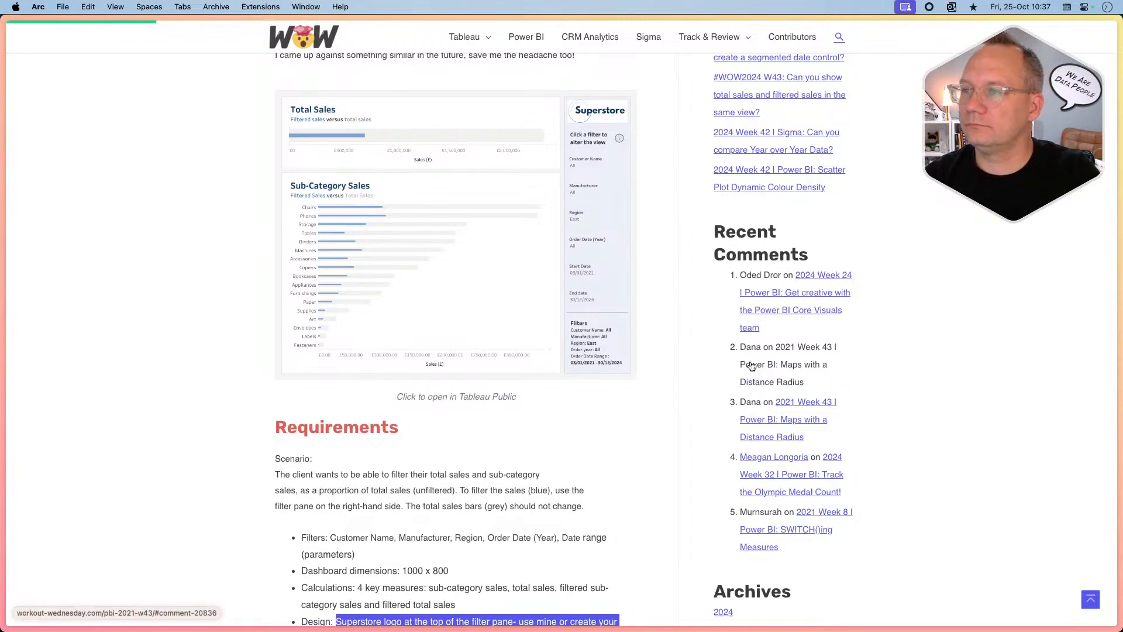
{"action": "key", "text": "super+Tab"}
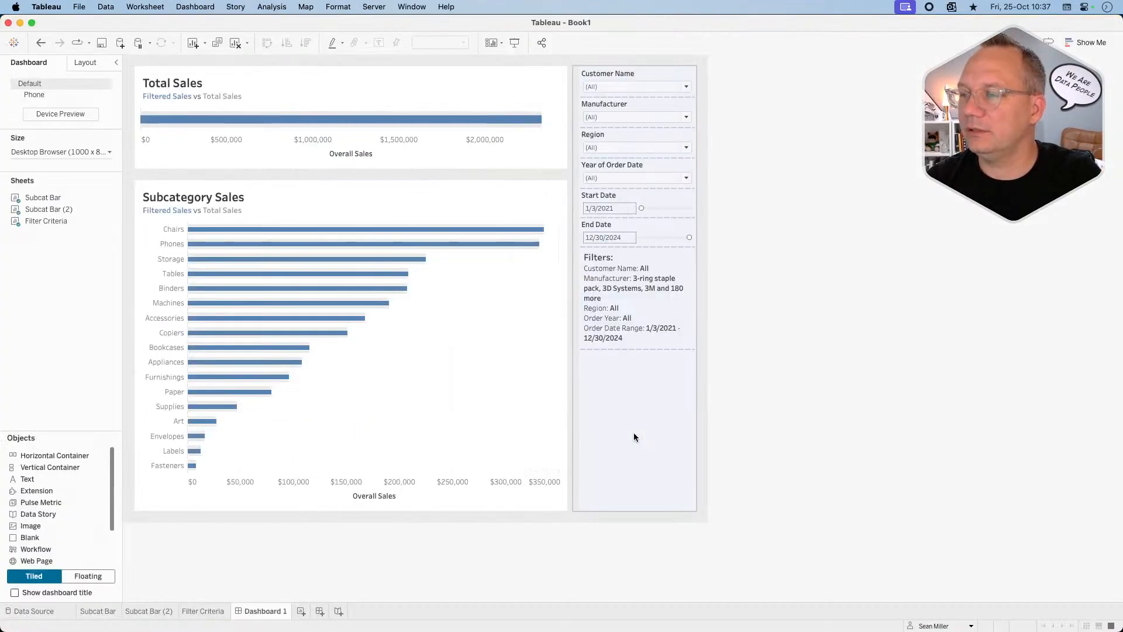
{"action": "left_click", "coordinate": [648, 225]}
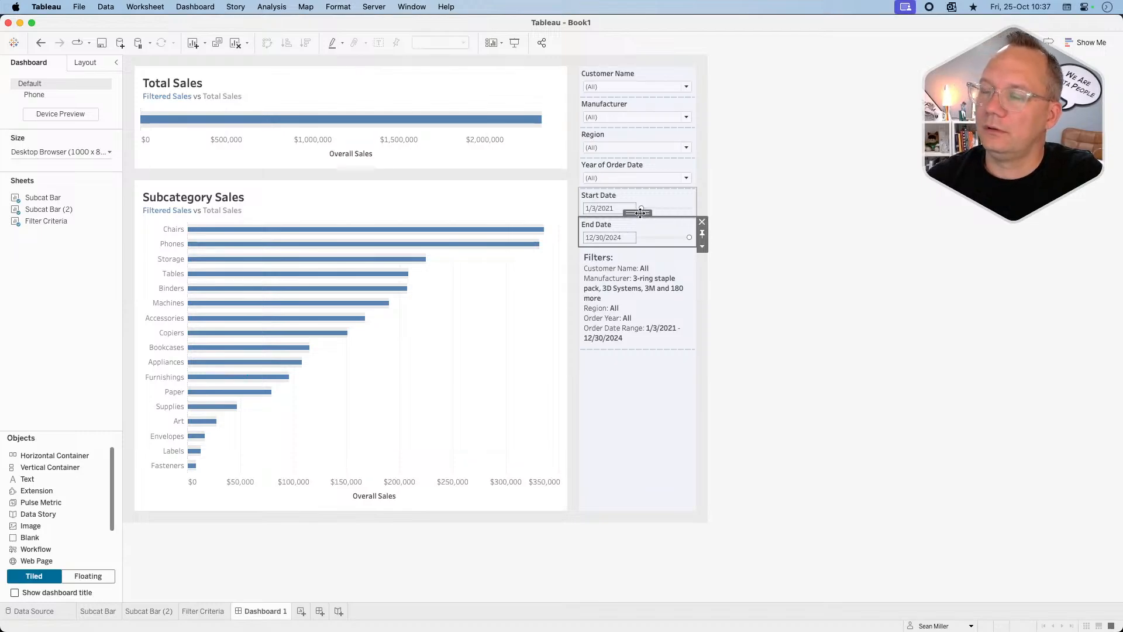
{"action": "key", "text": "super+Tab"}
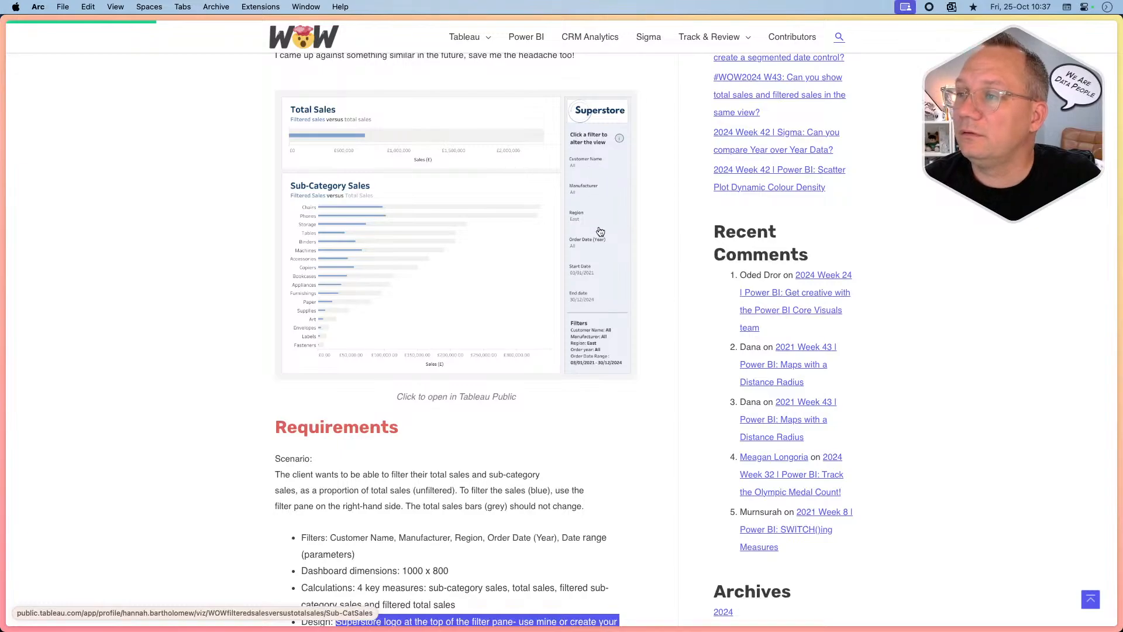
{"action": "key", "text": "super+Tab"}
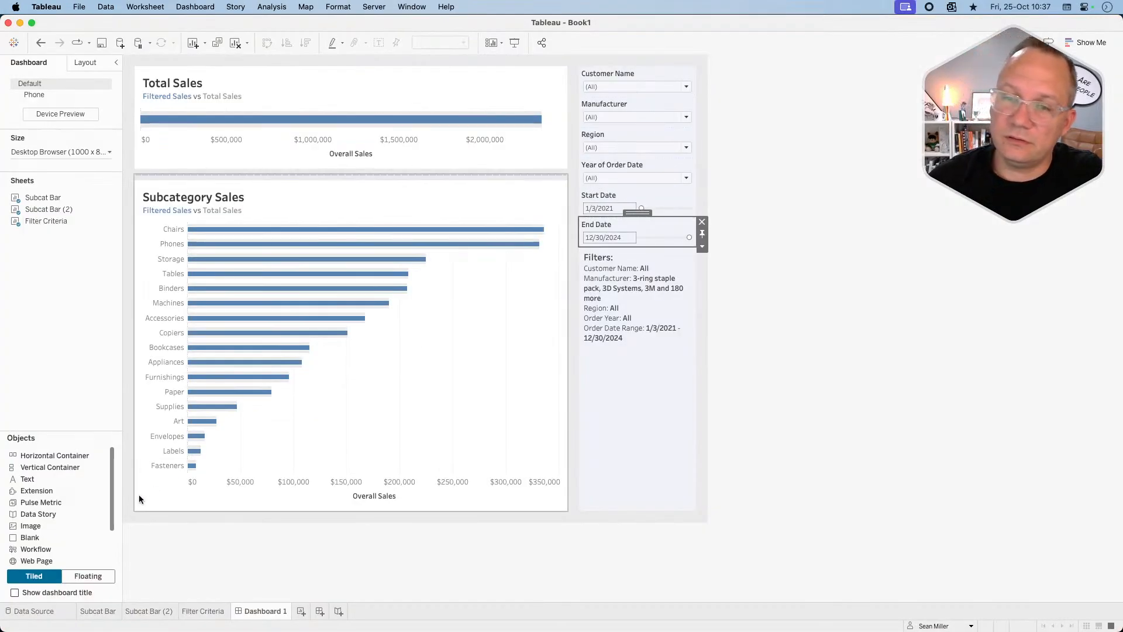
{"action": "left_click_drag", "start_coordinate": [43, 456], "coordinate": [4, 470]}
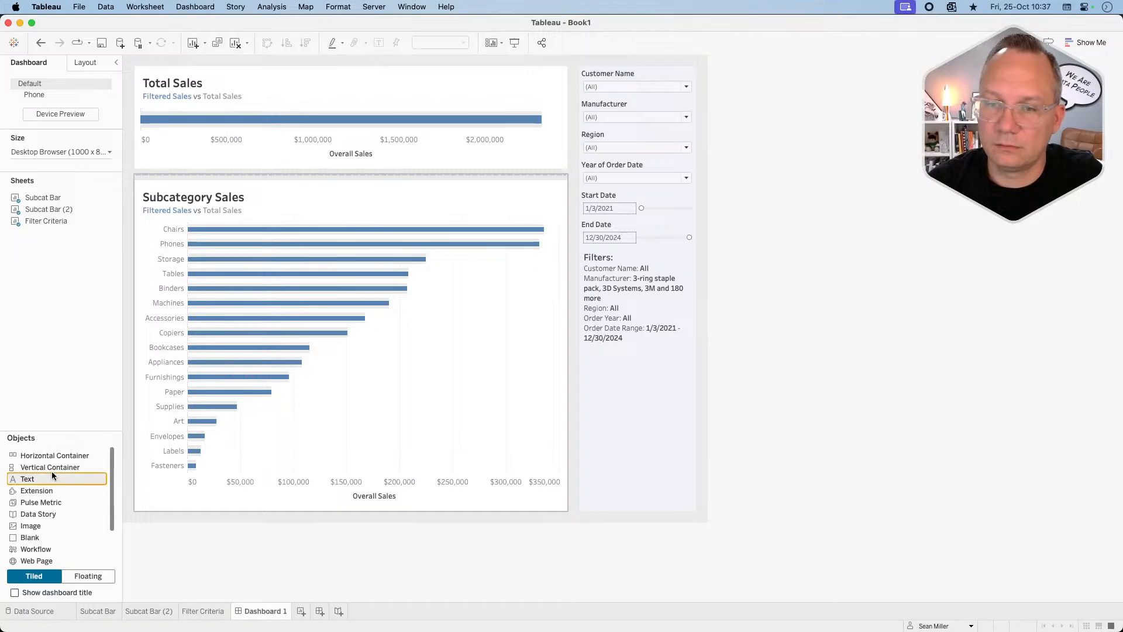
{"action": "left_click_drag", "start_coordinate": [44, 455], "coordinate": [644, 254]}
Move Start Date and Year of Order Date into the new vertical container, stacked in order above End Date.
{"action": "left_click", "coordinate": [643, 196]}
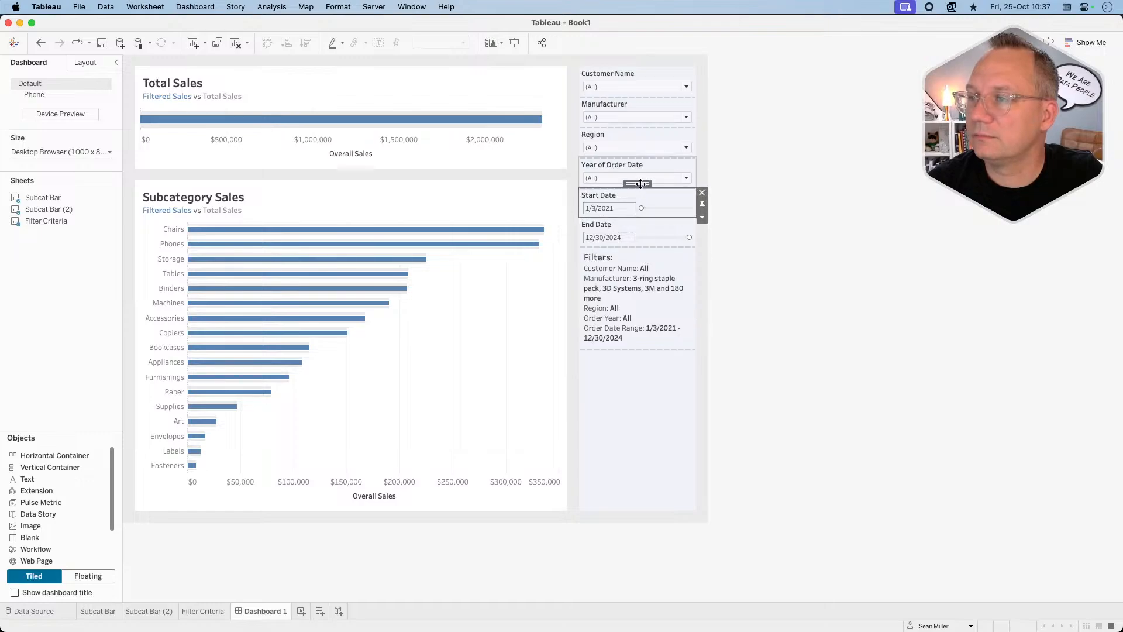
{"action": "left_click_drag", "start_coordinate": [641, 184], "coordinate": [634, 227]}
{"action": "left_click", "coordinate": [639, 165]}
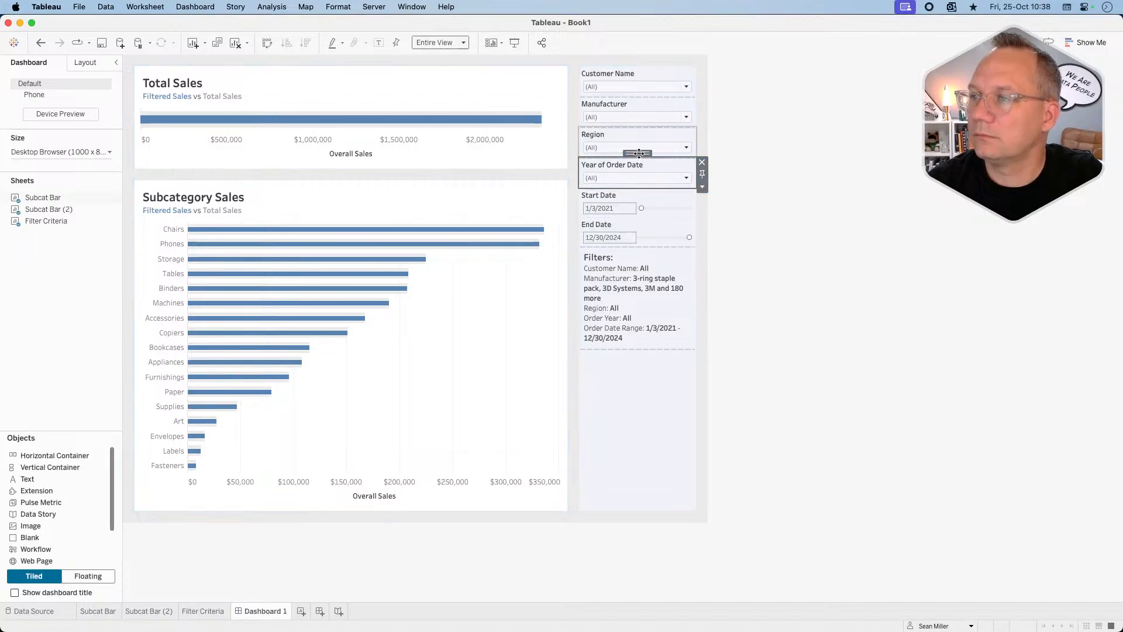
{"action": "left_click_drag", "start_coordinate": [639, 153], "coordinate": [637, 198]}
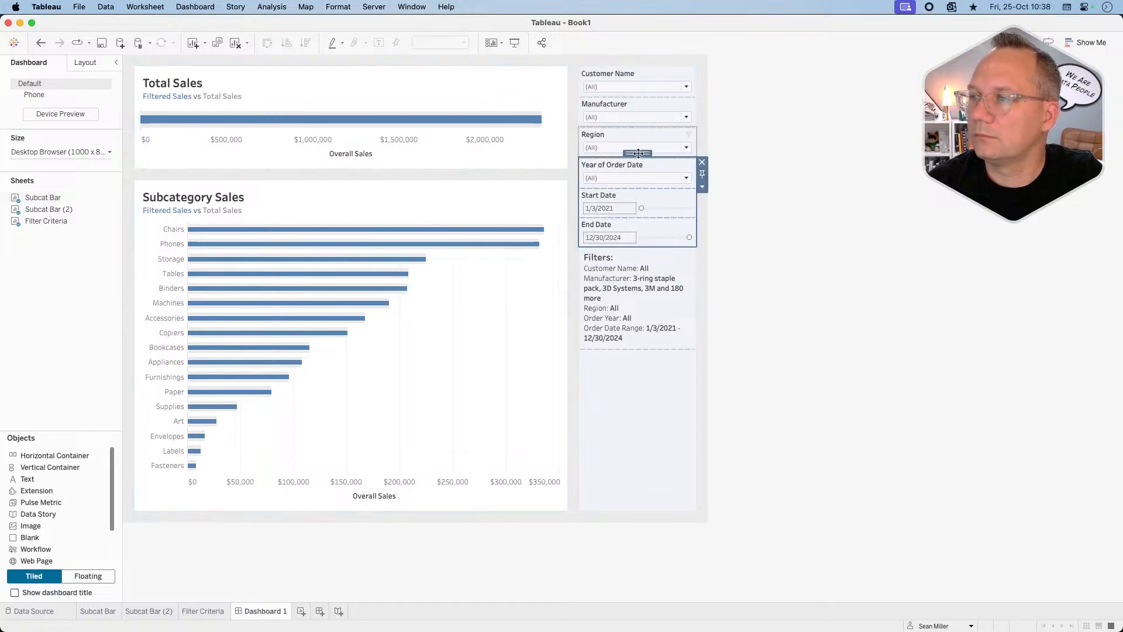
Move Region, Manufacturer and Customer Name into the same vertical container, each above the control moved before it.
{"action": "left_click", "coordinate": [644, 128]}
{"action": "left_click_drag", "start_coordinate": [639, 123], "coordinate": [638, 170]}
{"action": "left_click", "coordinate": [640, 110]}
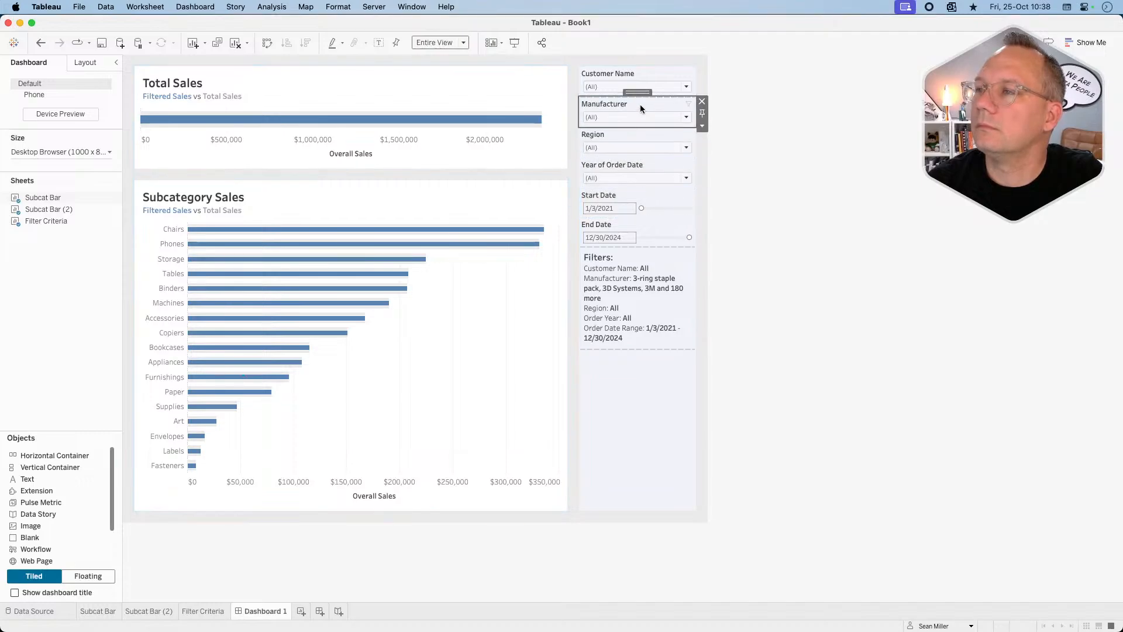
{"action": "left_click_drag", "start_coordinate": [638, 93], "coordinate": [638, 141]}
{"action": "left_click", "coordinate": [637, 74]}
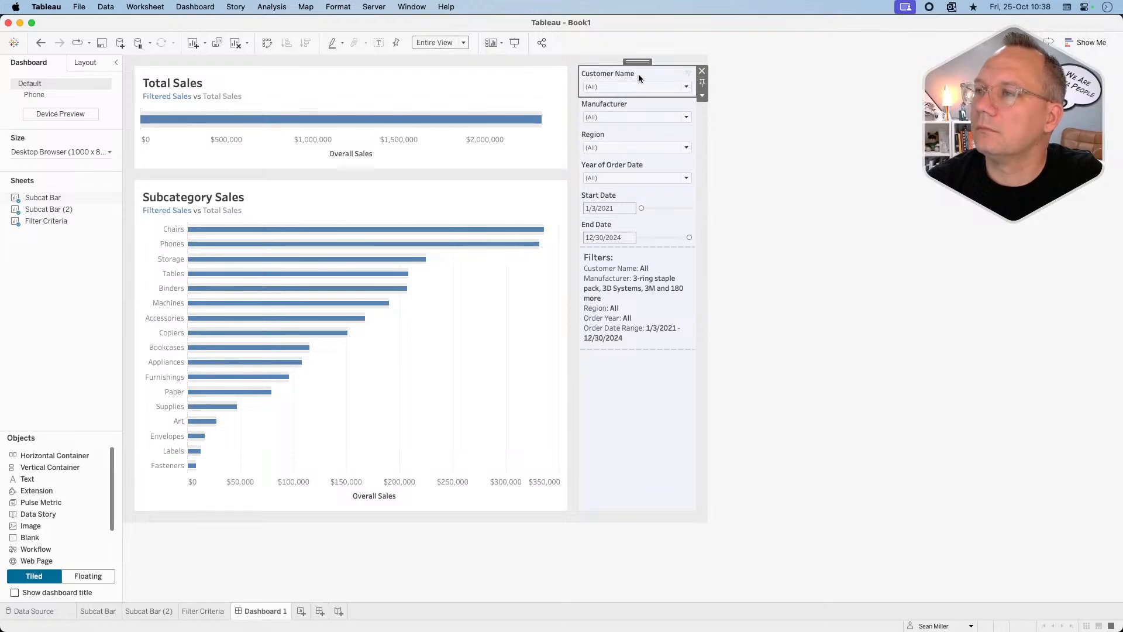
{"action": "left_click_drag", "start_coordinate": [639, 64], "coordinate": [636, 110]}
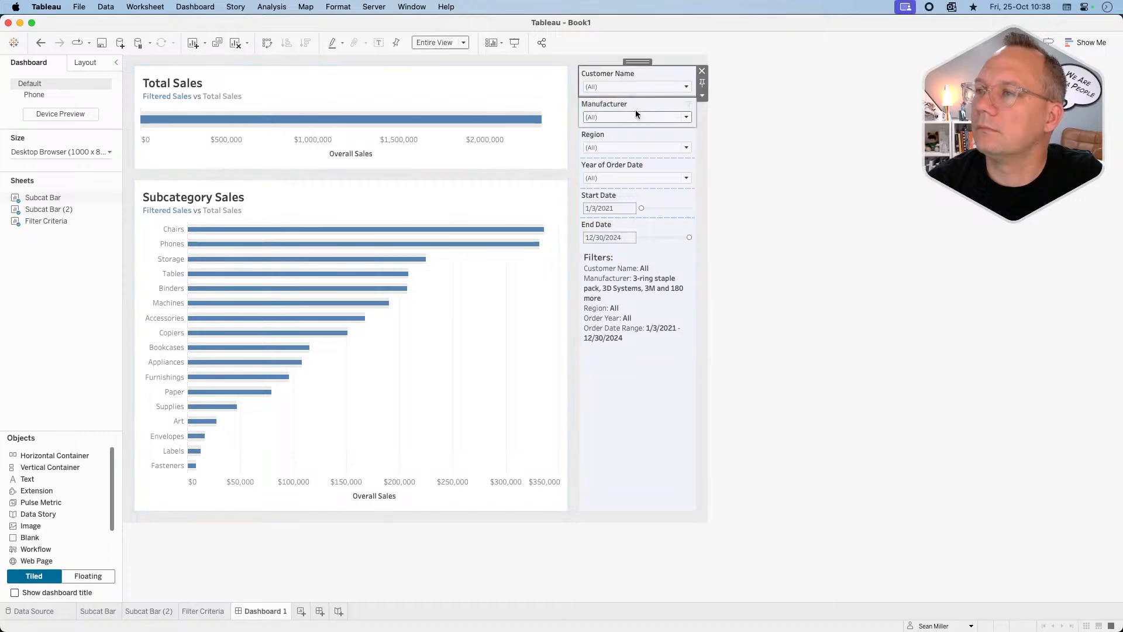
Distribute the contents of the filter controls' vertical container evenly.
{"action": "double_click", "coordinate": [637, 62]}
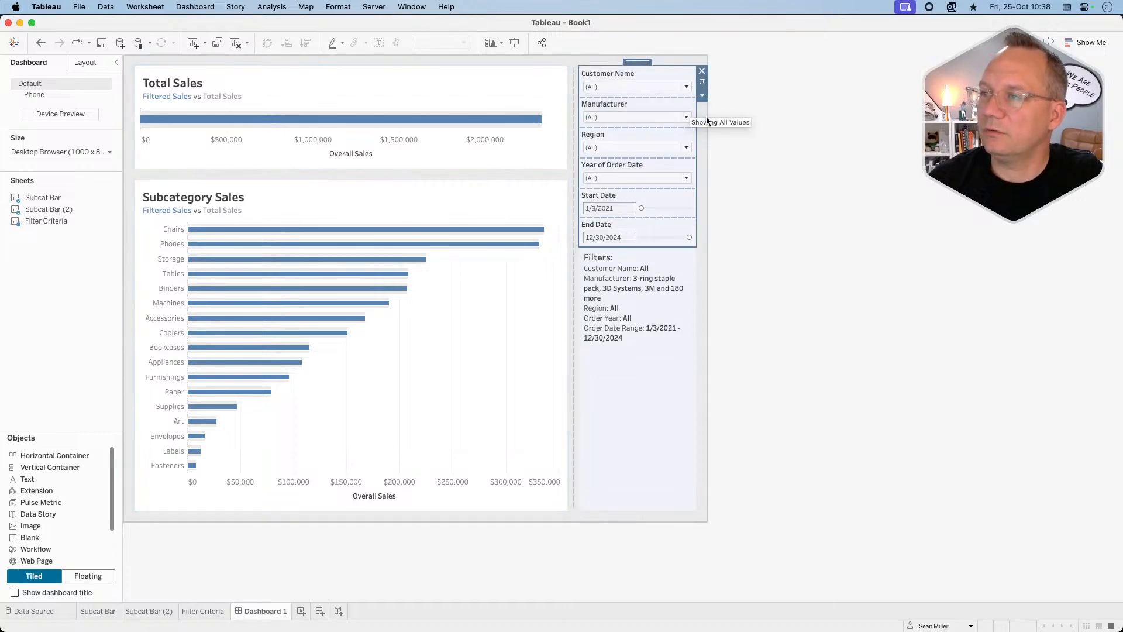
{"action": "left_click", "coordinate": [702, 95]}
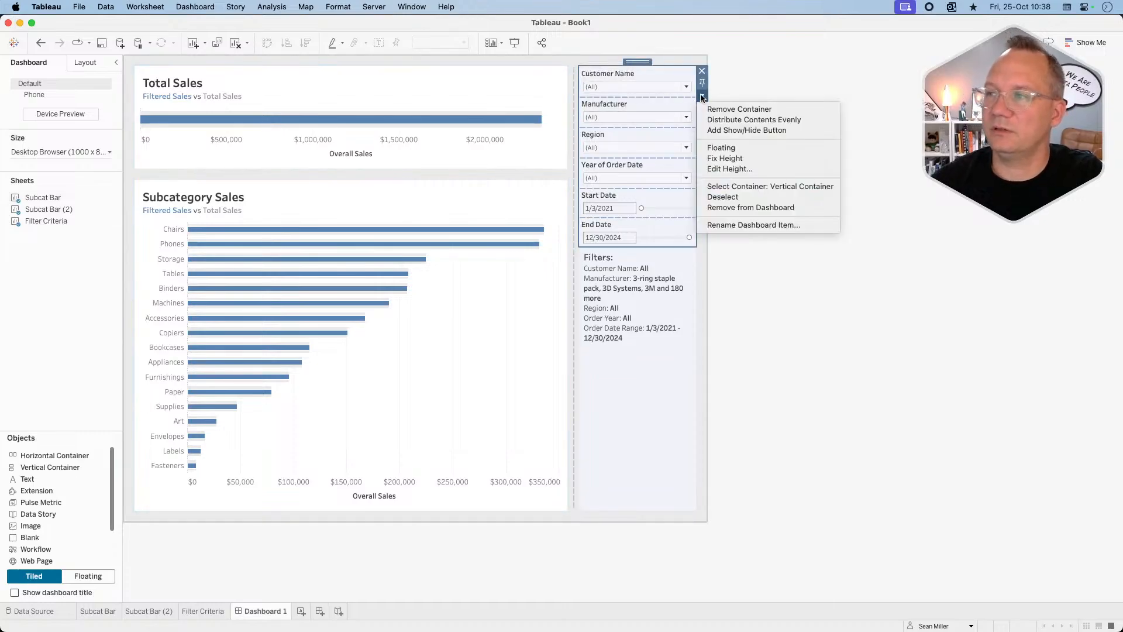
{"action": "left_click", "coordinate": [746, 120]}
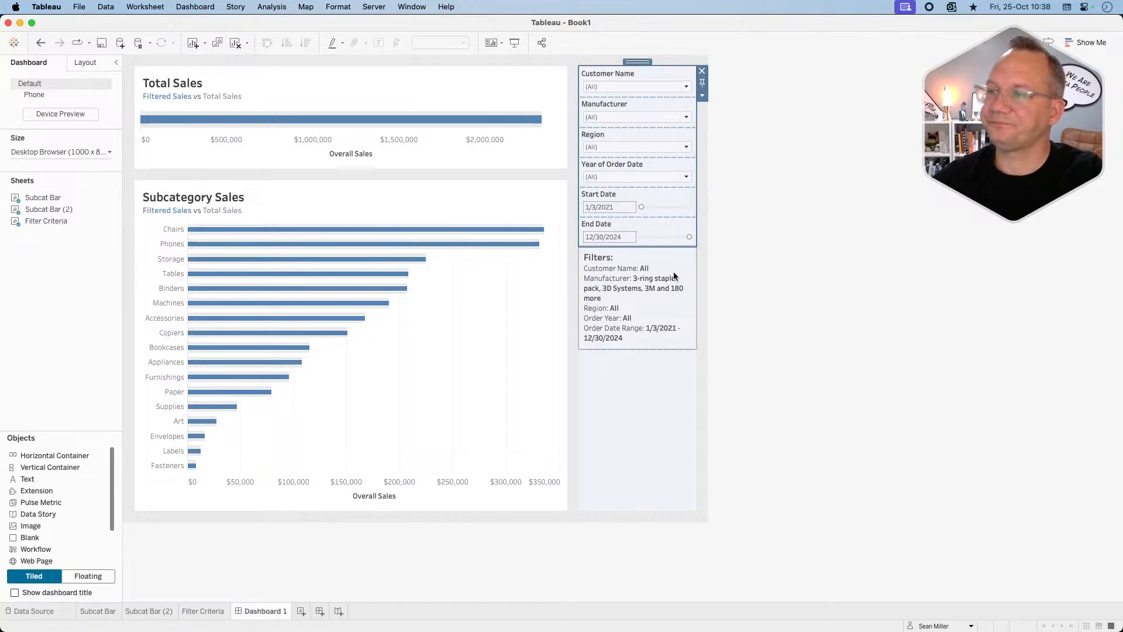
{"action": "left_click", "coordinate": [656, 476]}
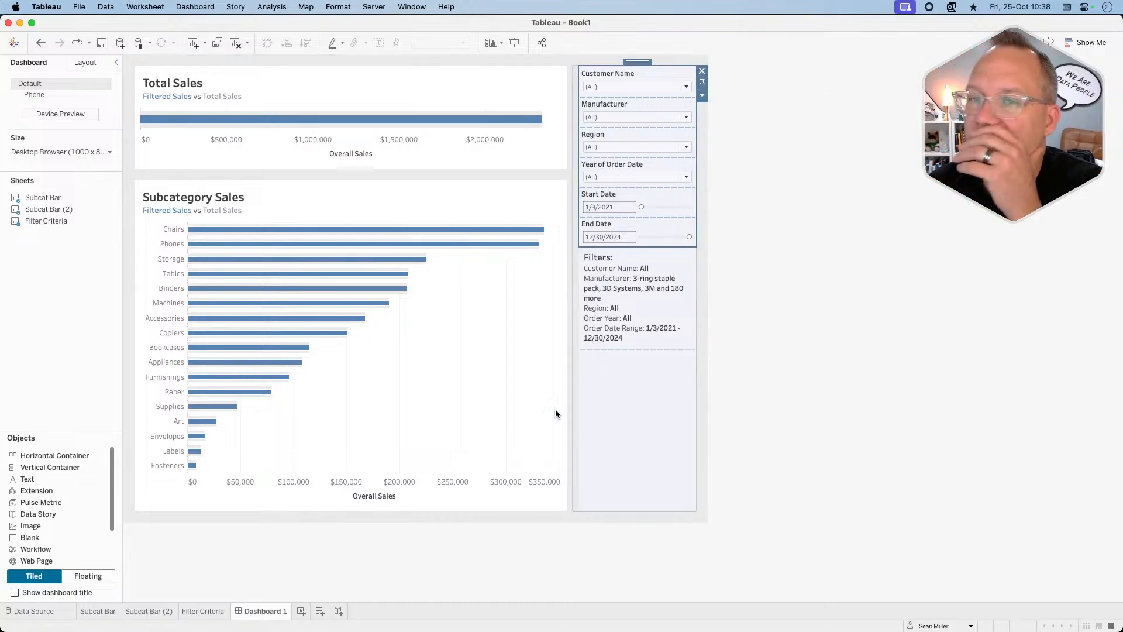
Add a text object above Customer Name reading "Click a Filter to alter the view", after checking the wording of the sample in Arc.
{"action": "left_click_drag", "start_coordinate": [56, 479], "coordinate": [632, 72]}
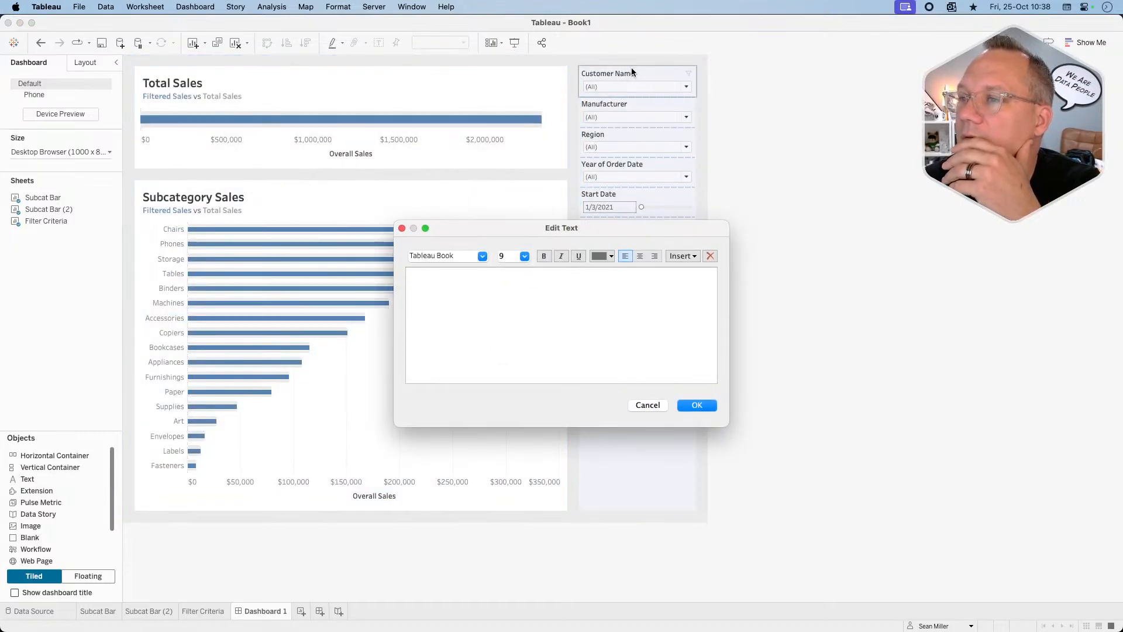
{"action": "key", "text": "super+Tab"}
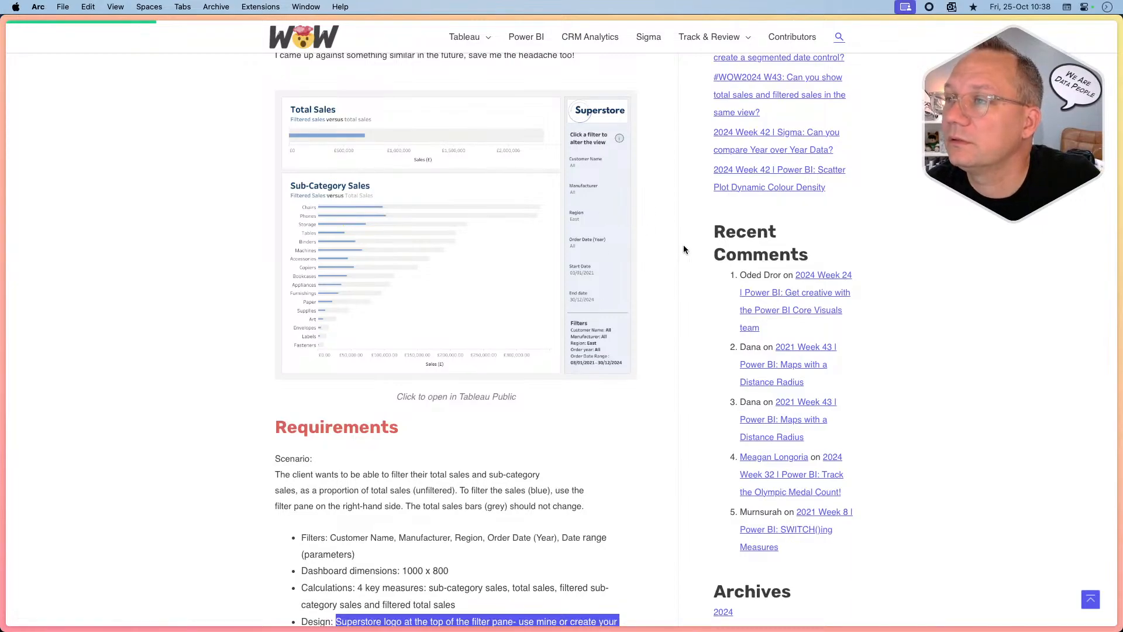
{"action": "key", "text": "super+Tab"}
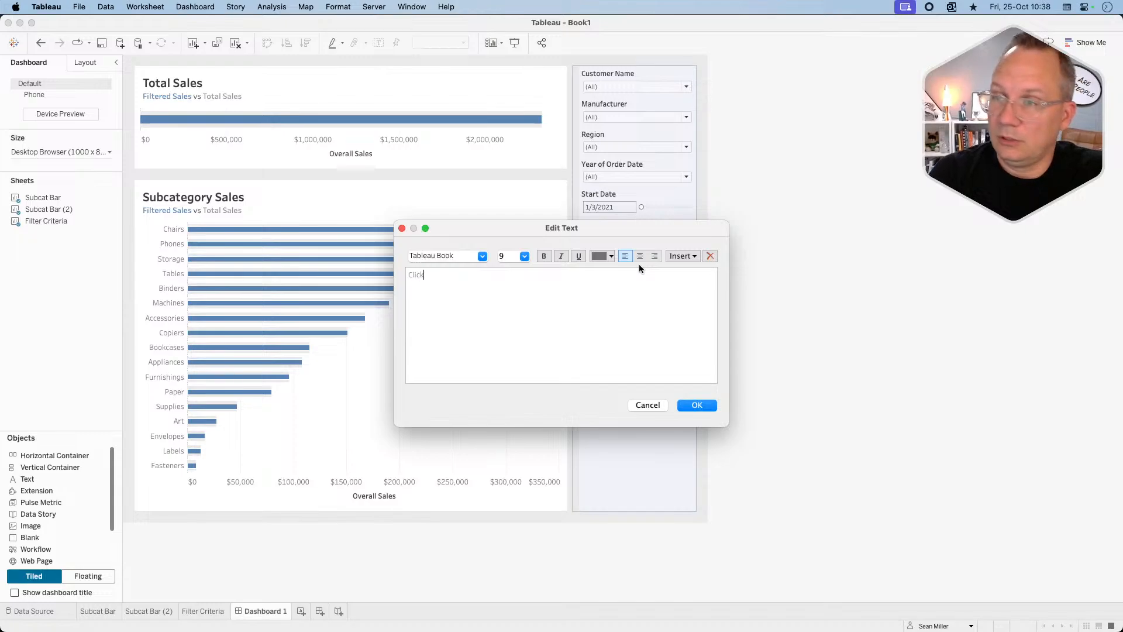
{"action": "type", "text": "Click a Filter to"}
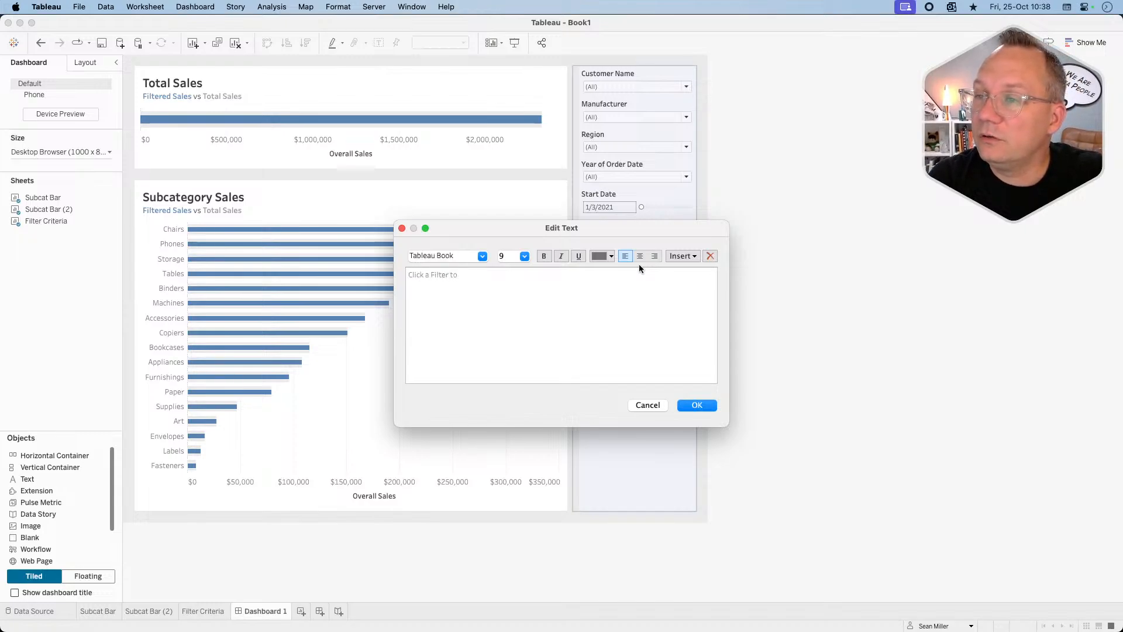
{"action": "type", "text": " alter the view"}
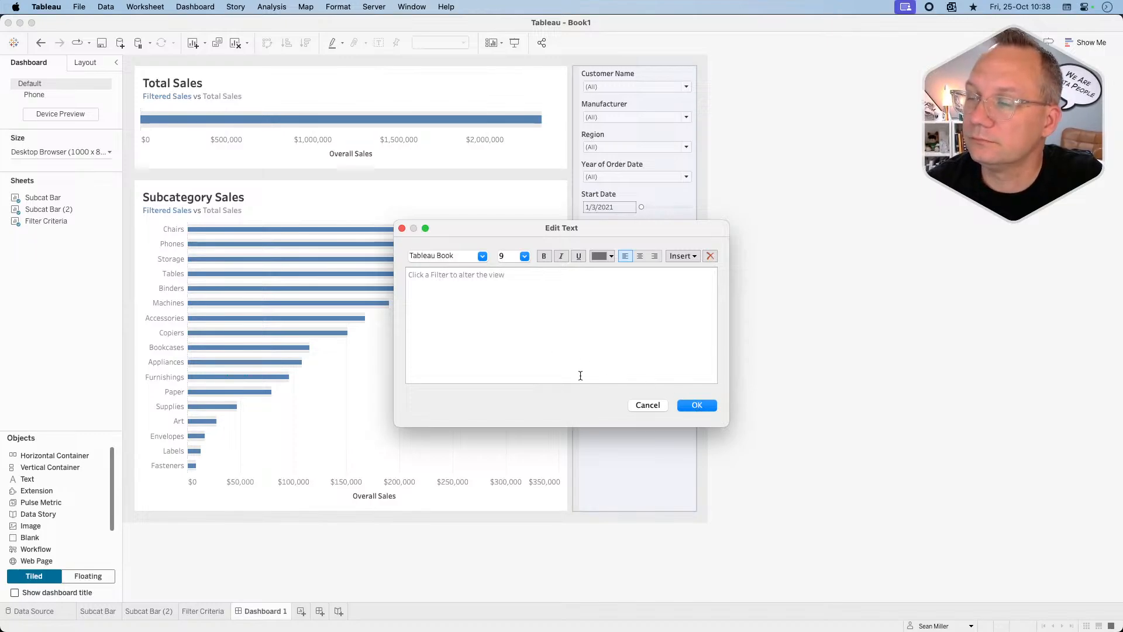
{"action": "left_click", "coordinate": [693, 405]}
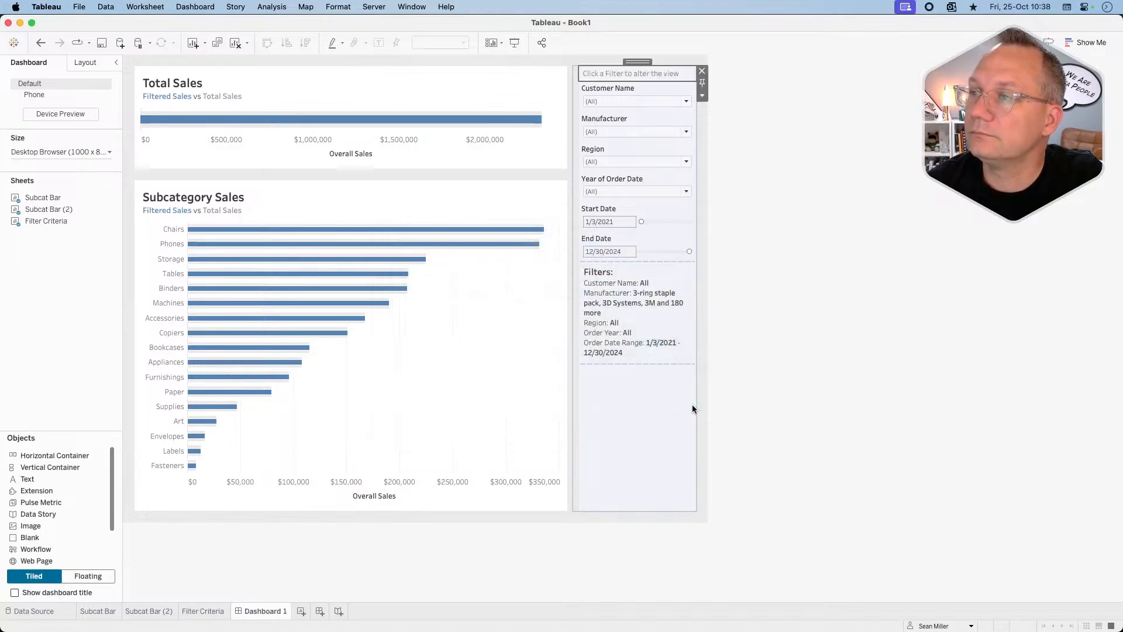
Format the "Click a Filter to alter the view" text as 12 pt Tableau Medium in blue and deselect it.
{"action": "double_click", "coordinate": [659, 70]}
{"action": "left_click_drag", "start_coordinate": [508, 275], "coordinate": [475, 268]}
{"action": "left_click", "coordinate": [523, 257]}
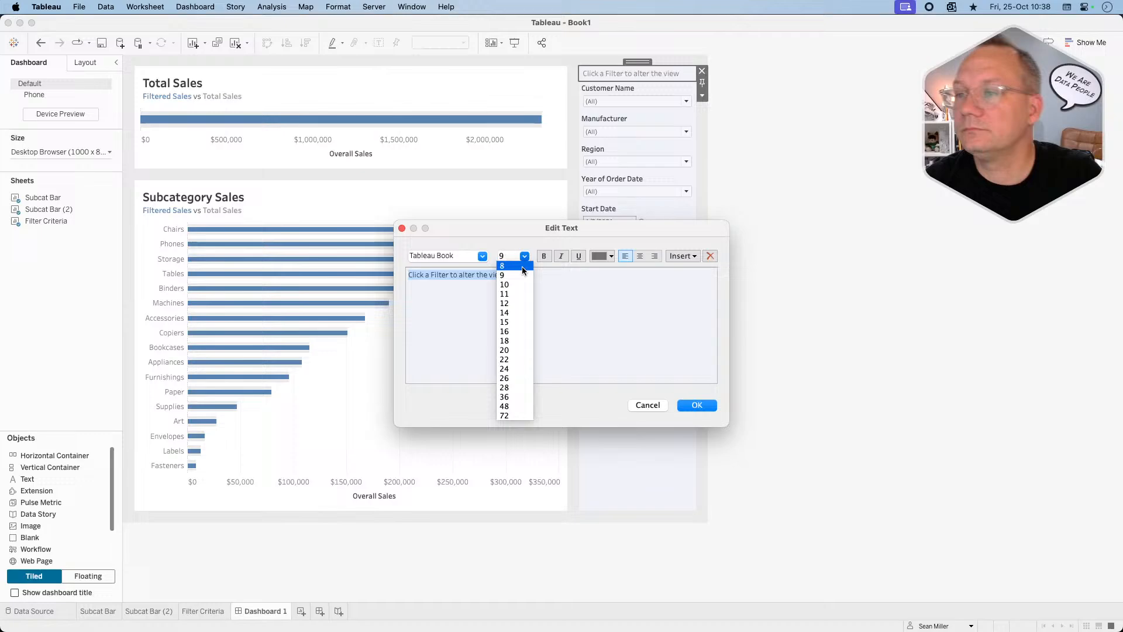
{"action": "left_click", "coordinate": [514, 302]}
{"action": "left_click", "coordinate": [481, 256]}
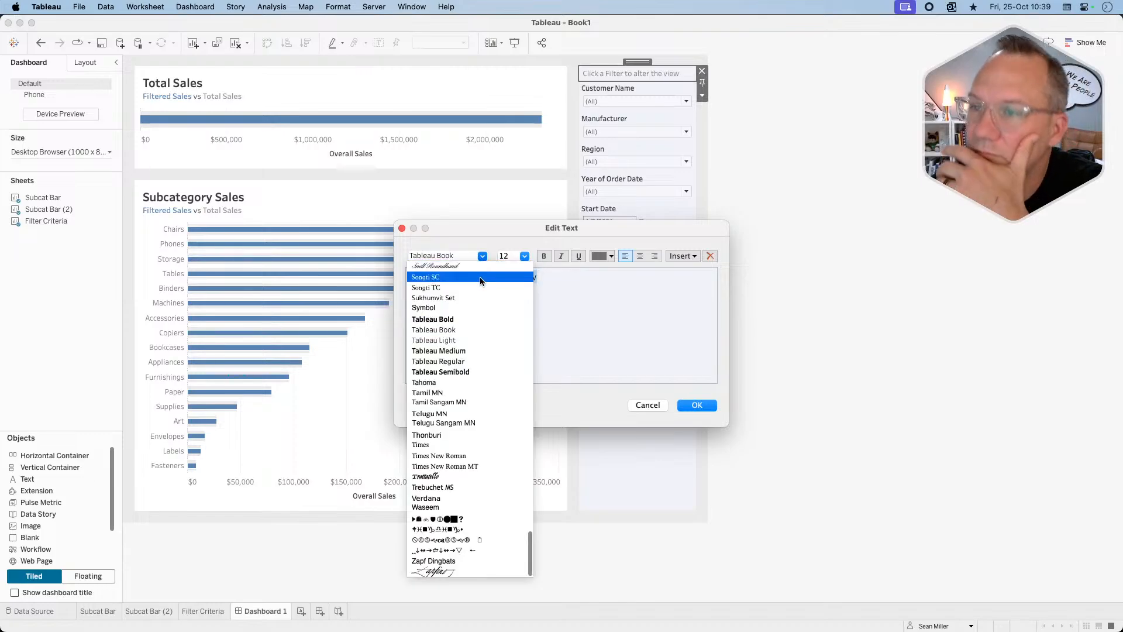
{"action": "left_click", "coordinate": [507, 324]}
{"action": "left_click", "coordinate": [601, 257]}
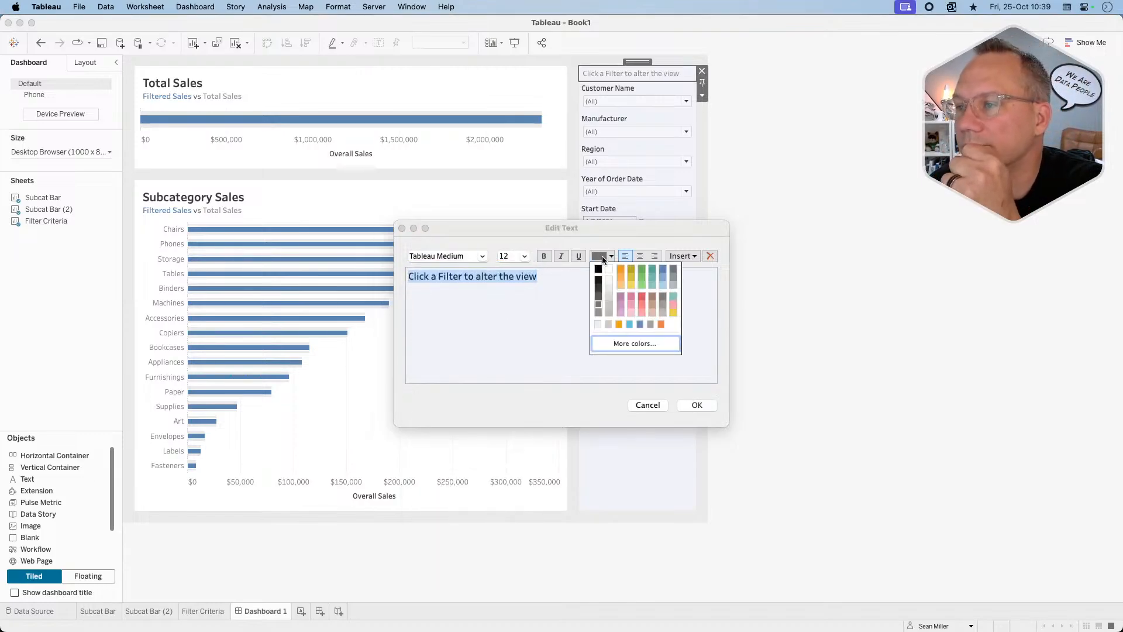
{"action": "left_click", "coordinate": [663, 272]}
{"action": "left_click", "coordinate": [691, 406]}
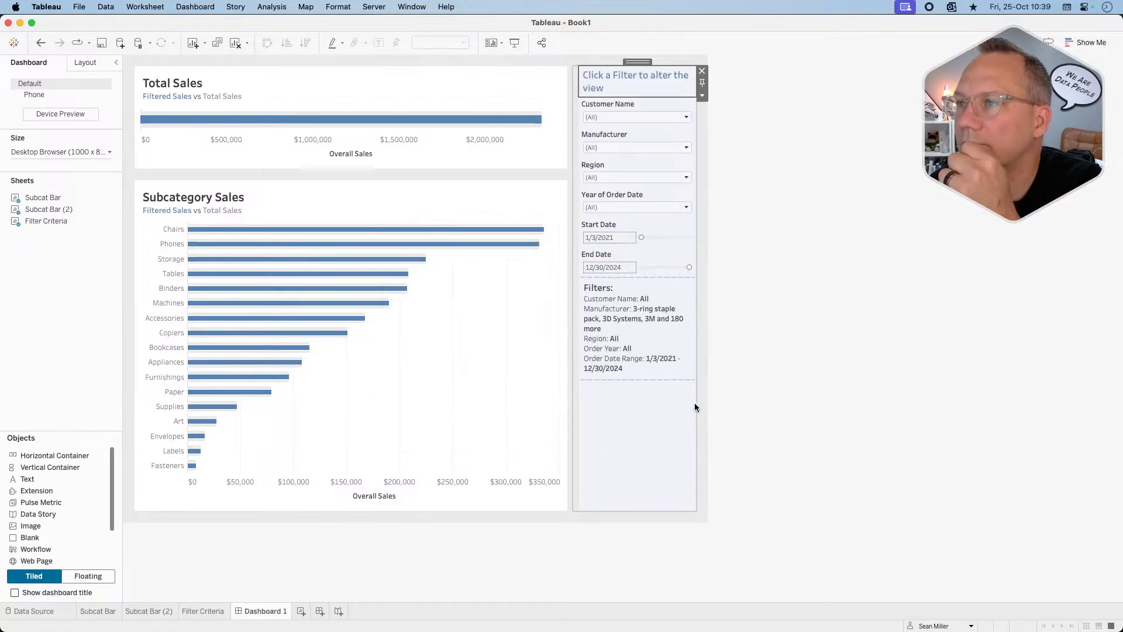
{"action": "left_click", "coordinate": [797, 279]}
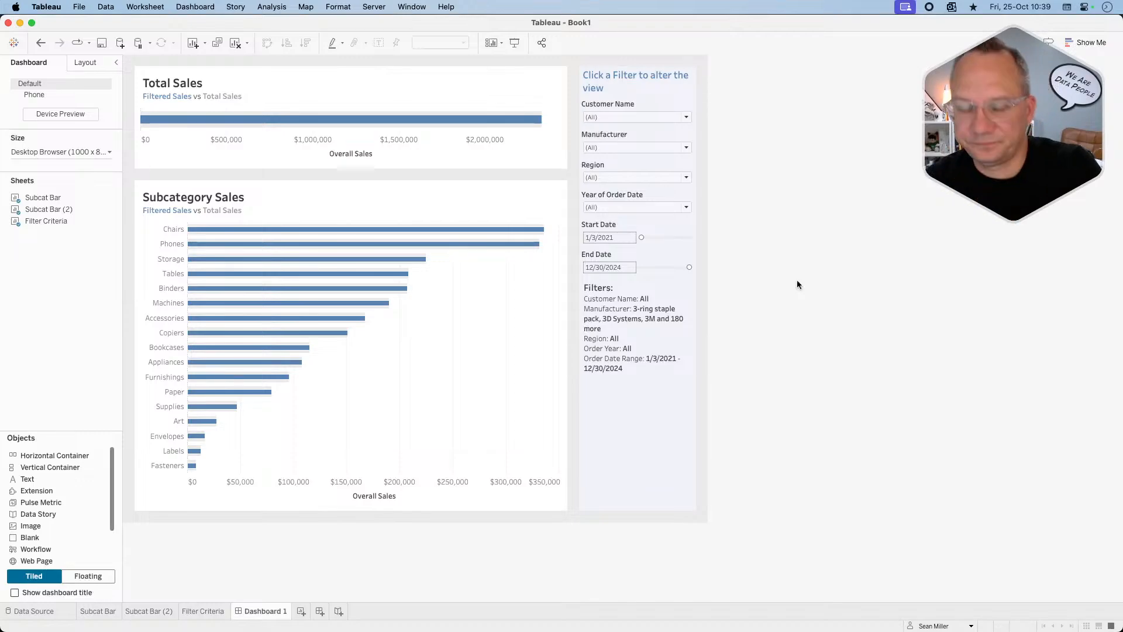
Compare the filter column with the sample dashboard in Arc and return to Tableau.
{"action": "key", "text": "super+Tab"}
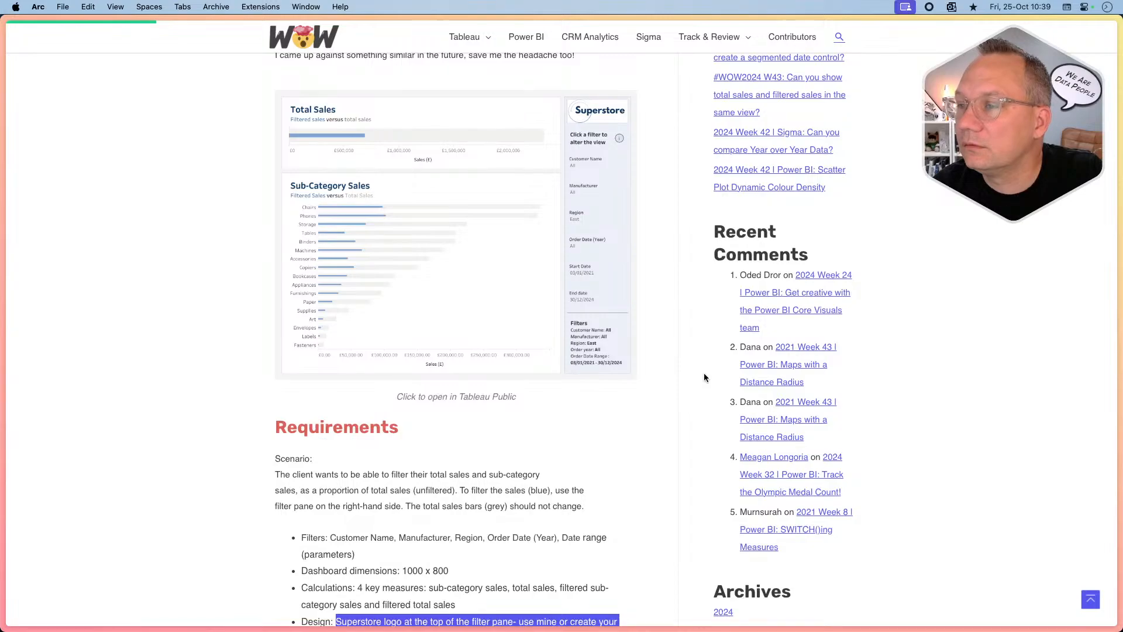
{"action": "key", "text": "super+Tab"}
{"action": "left_click", "coordinate": [626, 428]}
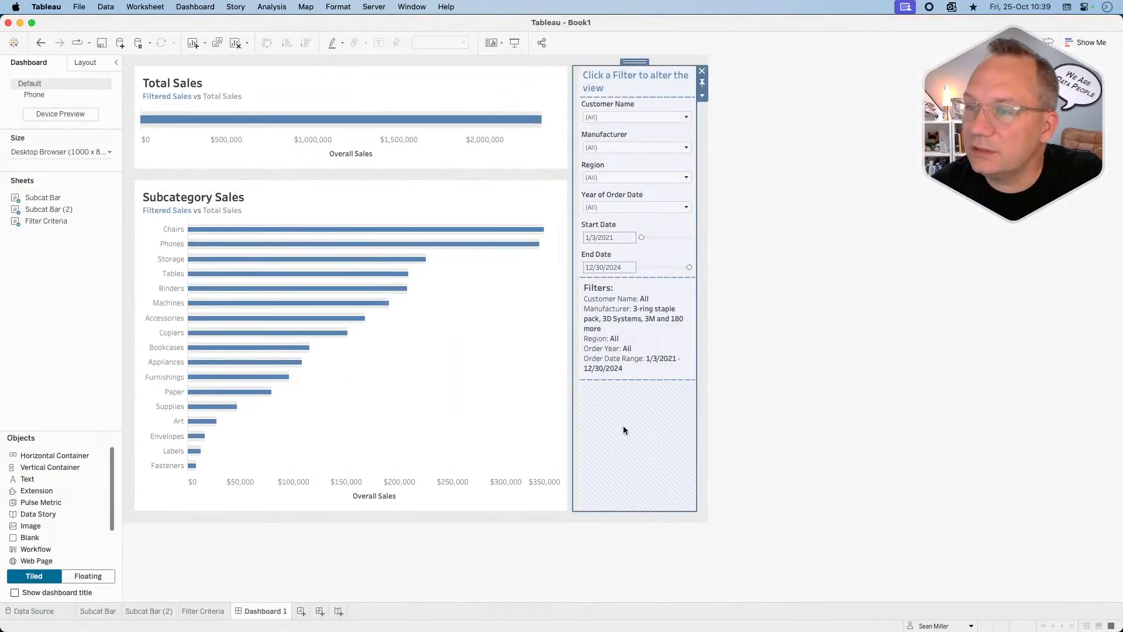
{"action": "left_click", "coordinate": [449, 389]}
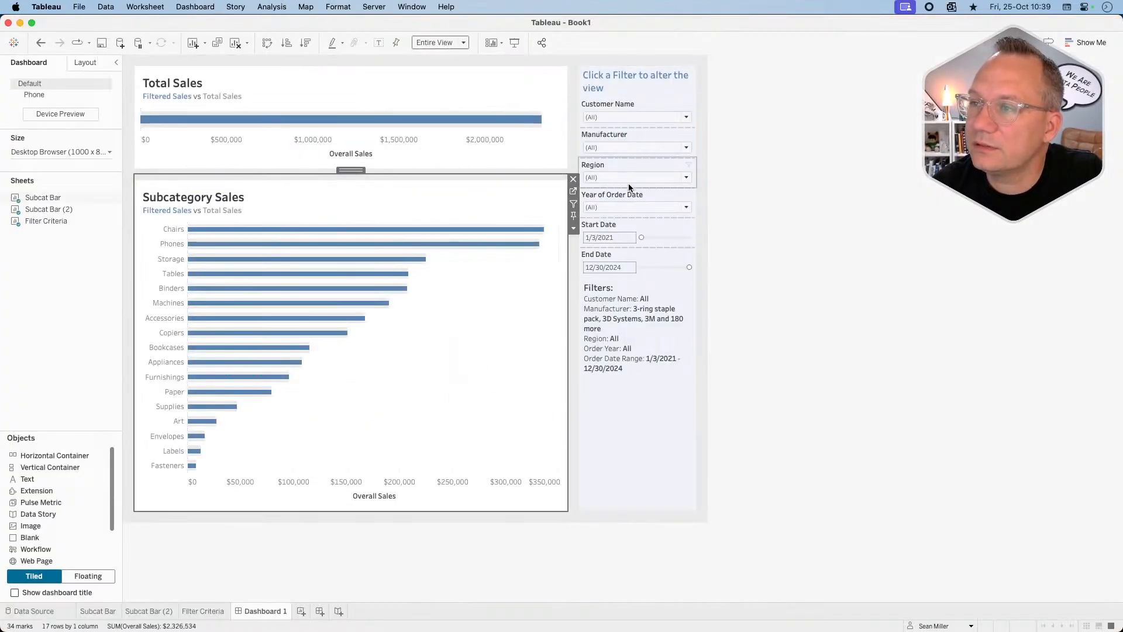
Exclude 2021 from the Year of Order Date filter, apply the change and deselect the control.
{"action": "left_click", "coordinate": [619, 208]}
{"action": "left_click", "coordinate": [592, 229]}
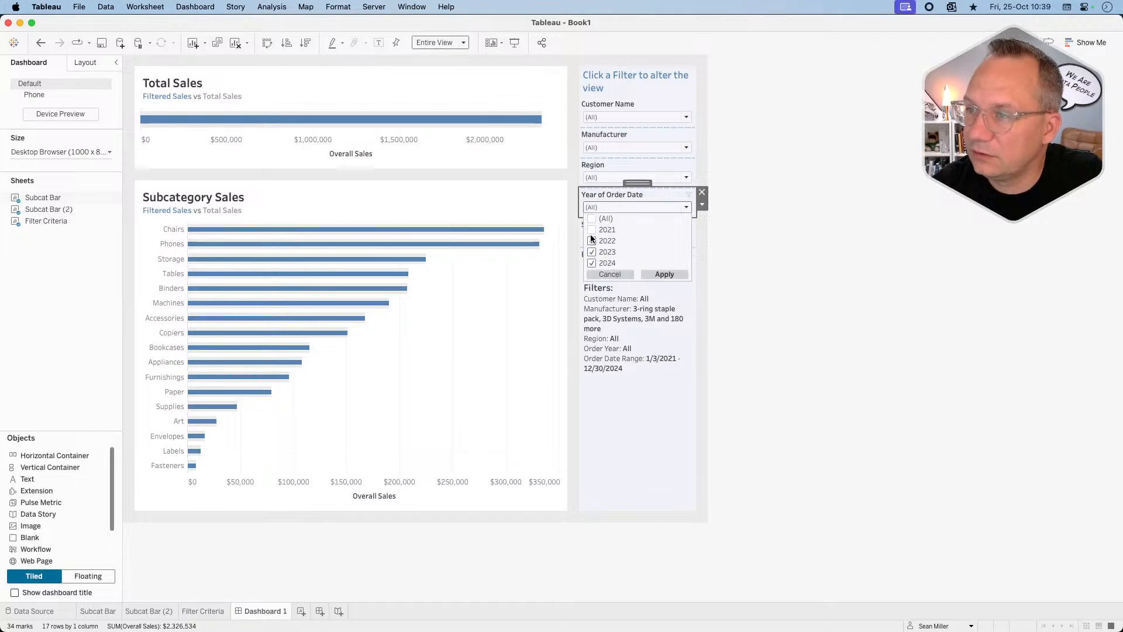
{"action": "left_click", "coordinate": [654, 273]}
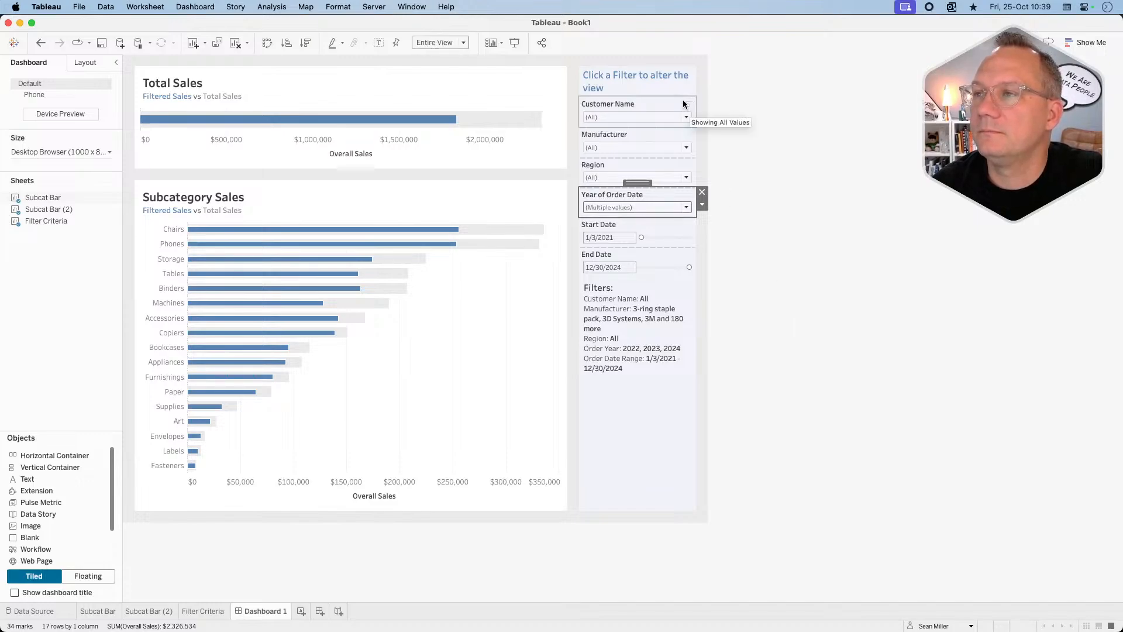
{"action": "left_click", "coordinate": [794, 408]}
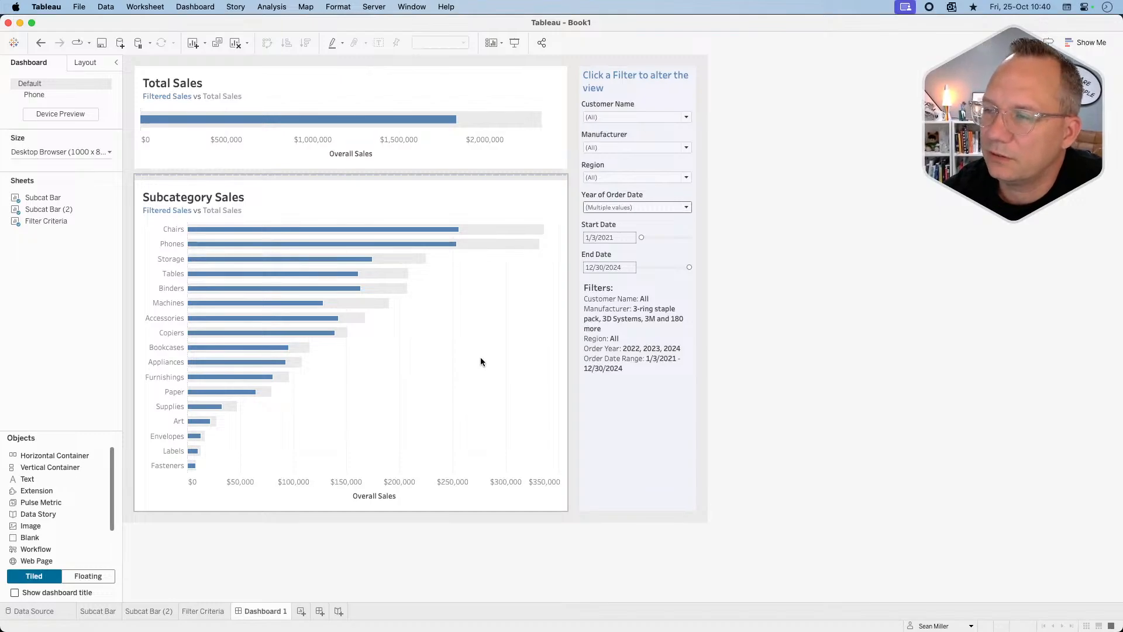
Open the Filter Criteria worksheet from the dashboard to examine its number of marks.
{"action": "left_click", "coordinate": [669, 286]}
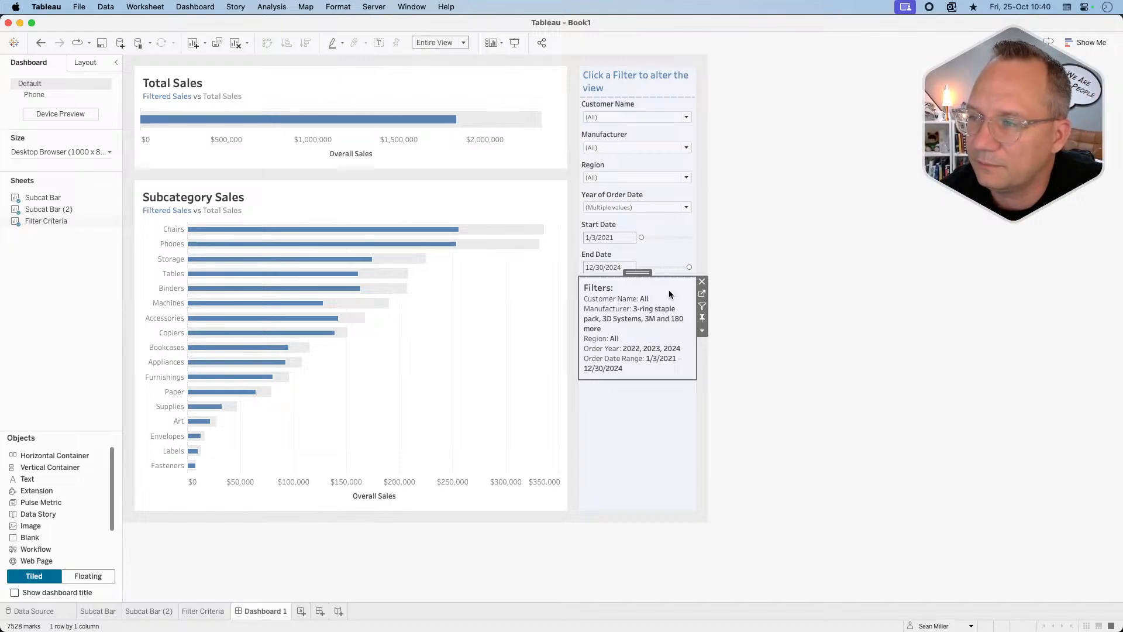
{"action": "left_click", "coordinate": [702, 294]}
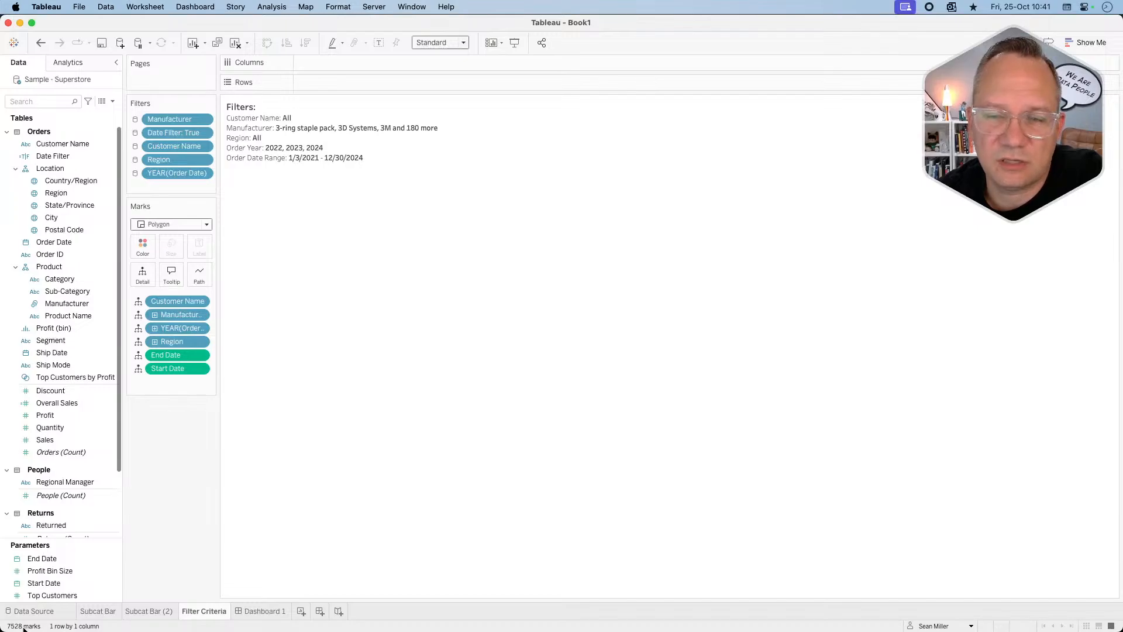
Plot Orders (Count) on a temporary new worksheet to check the filtered order count, and delete that worksheet.
{"action": "left_click", "coordinate": [301, 610]}
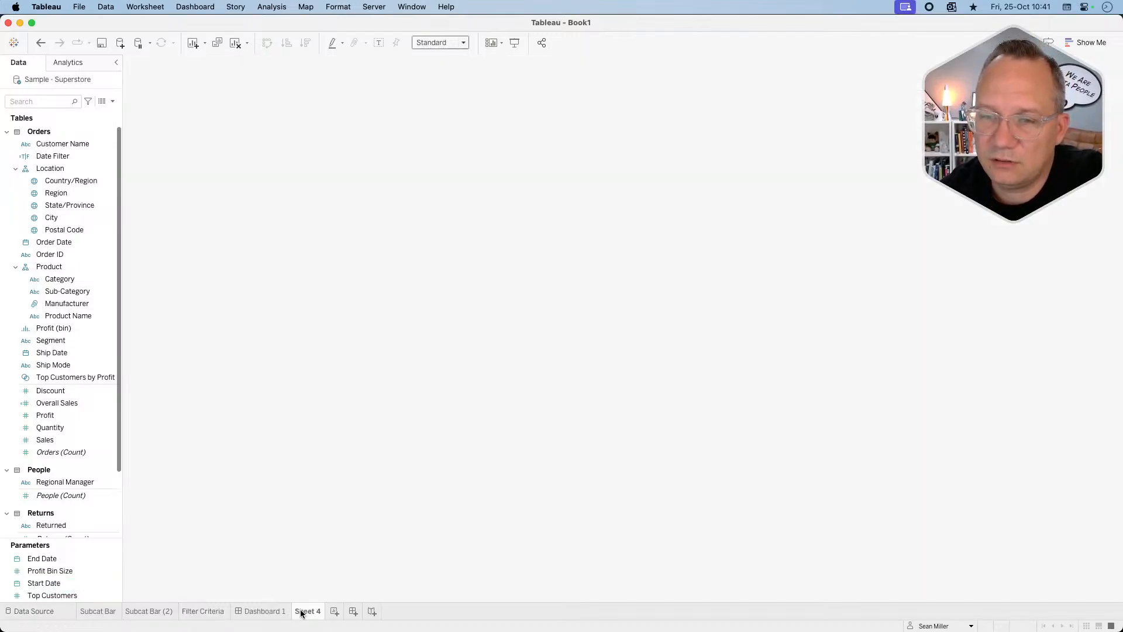
{"action": "double_click", "coordinate": [59, 451]}
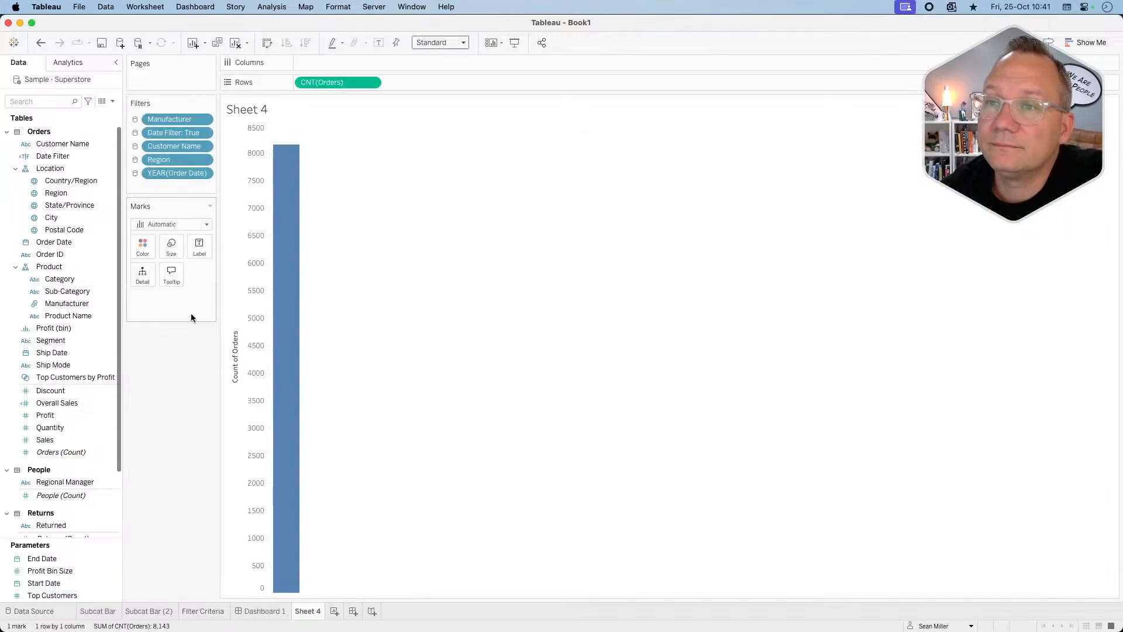
{"action": "mouse_move", "coordinate": [298, 211]}
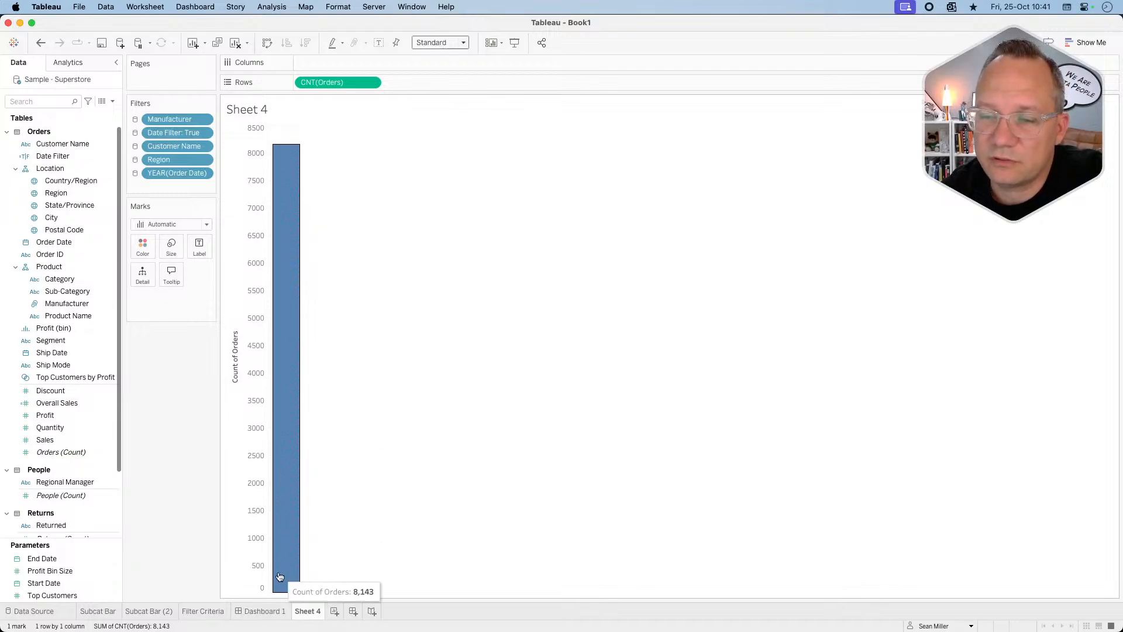
{"action": "right_click", "coordinate": [305, 611]}
{"action": "left_click", "coordinate": [328, 486]}
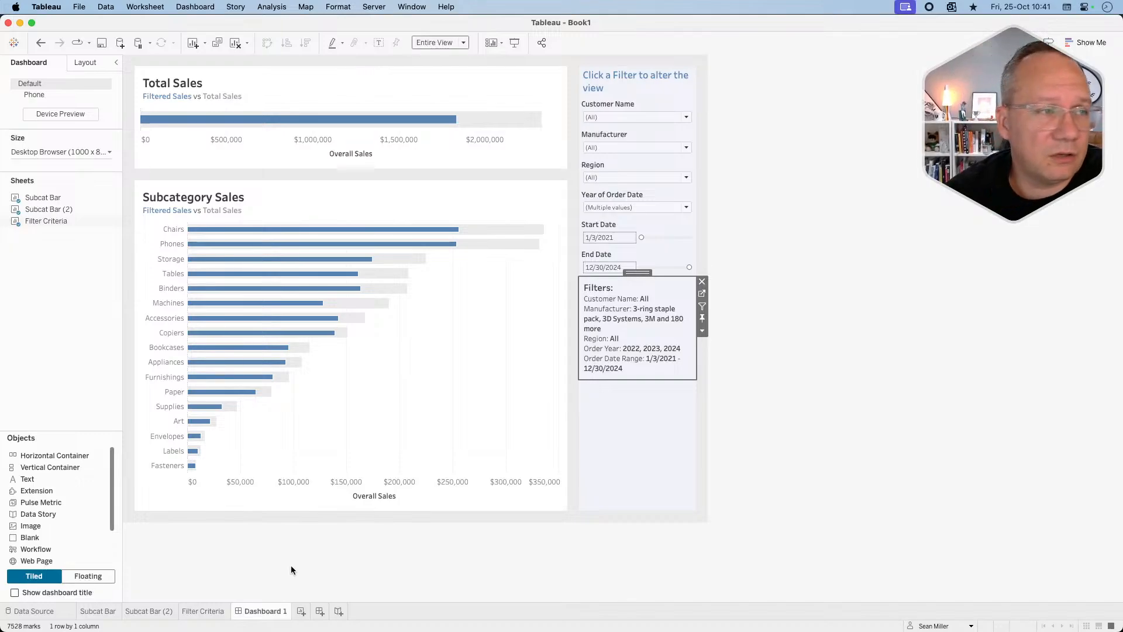
{"action": "mouse_move", "coordinate": [280, 630]}
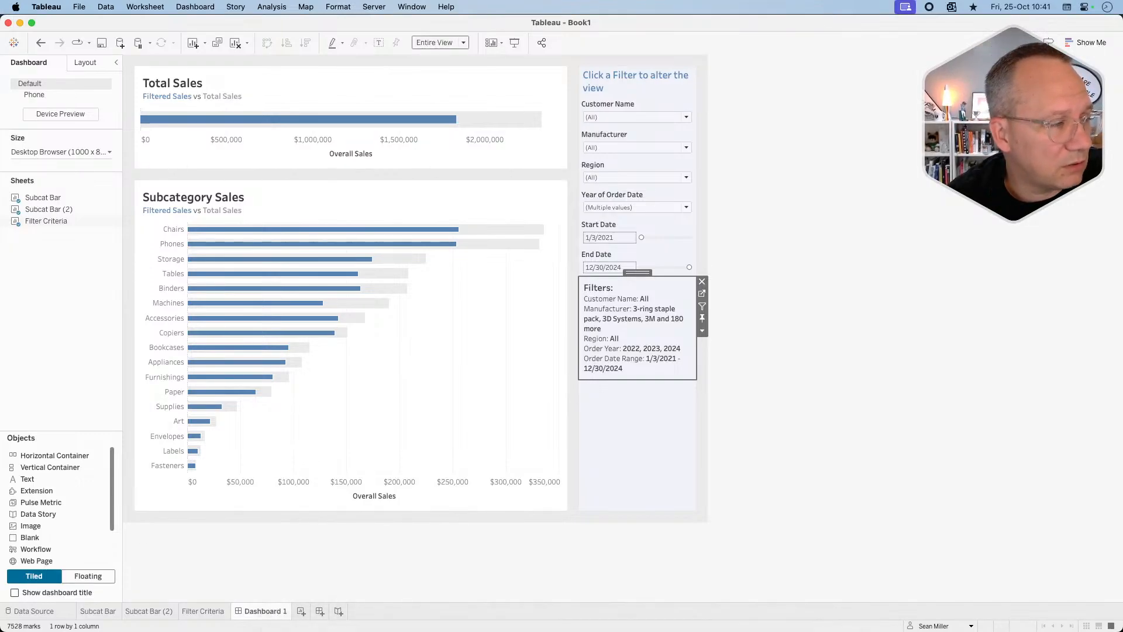